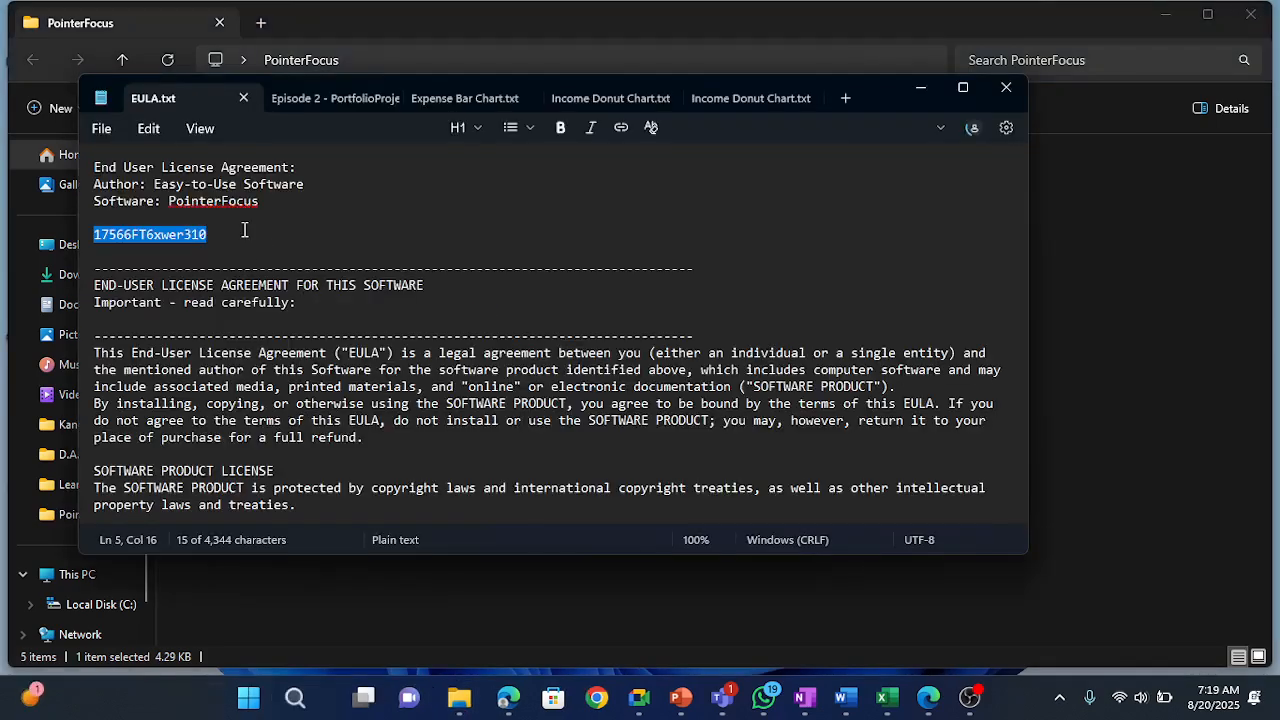
Launch PointerFocus from its folder, register it with the licence key, and hide its tool wheel.
left_click(921, 84)
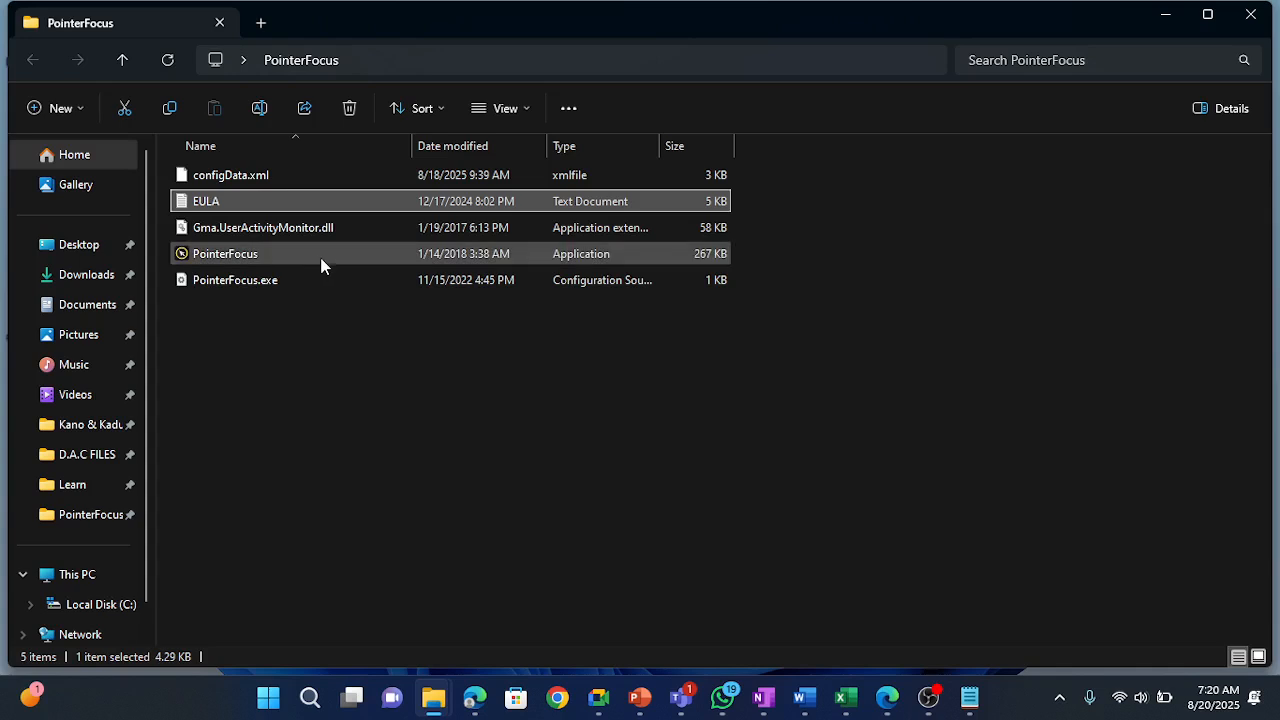
left_click(320, 258)
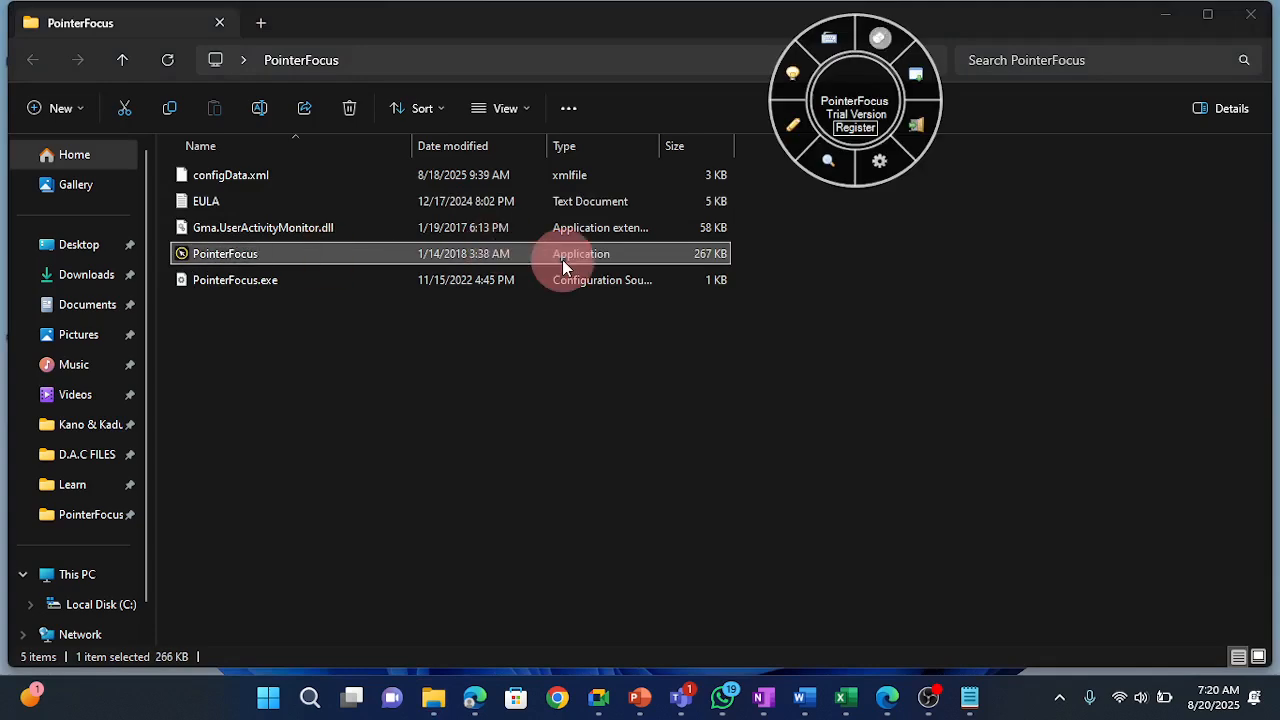
left_click(861, 129)
left_click(777, 375)
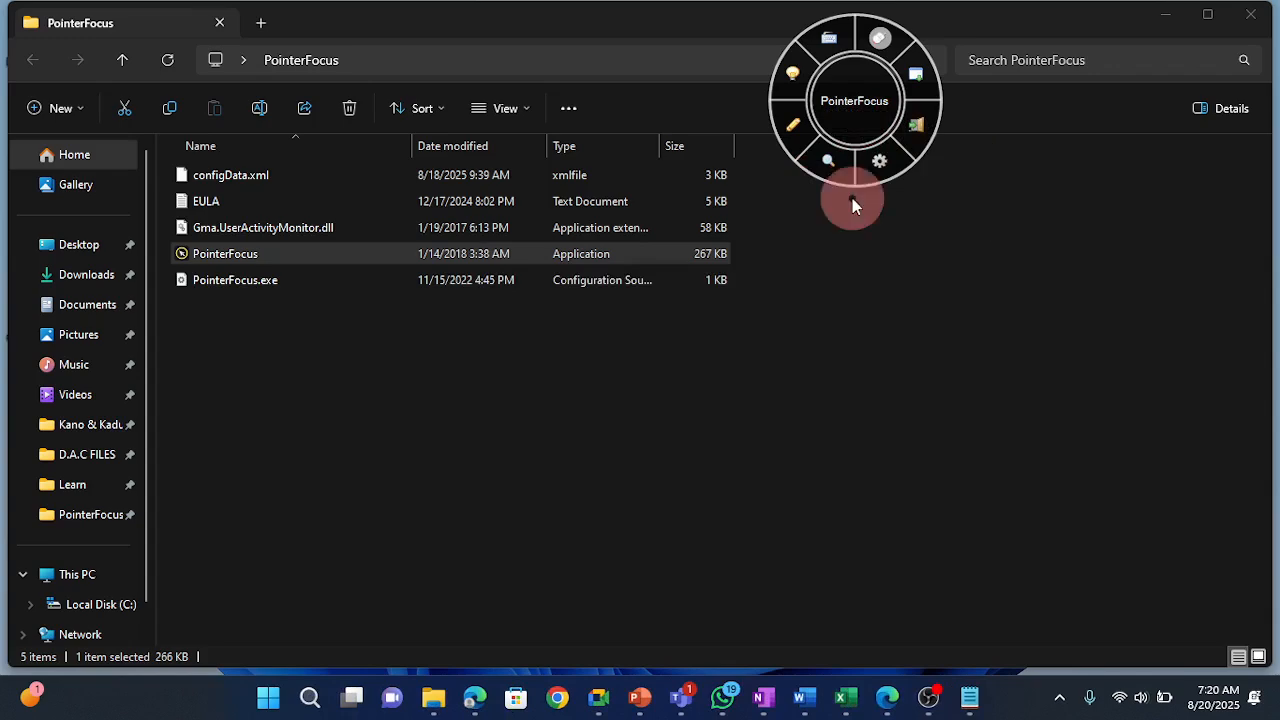
left_click(912, 124)
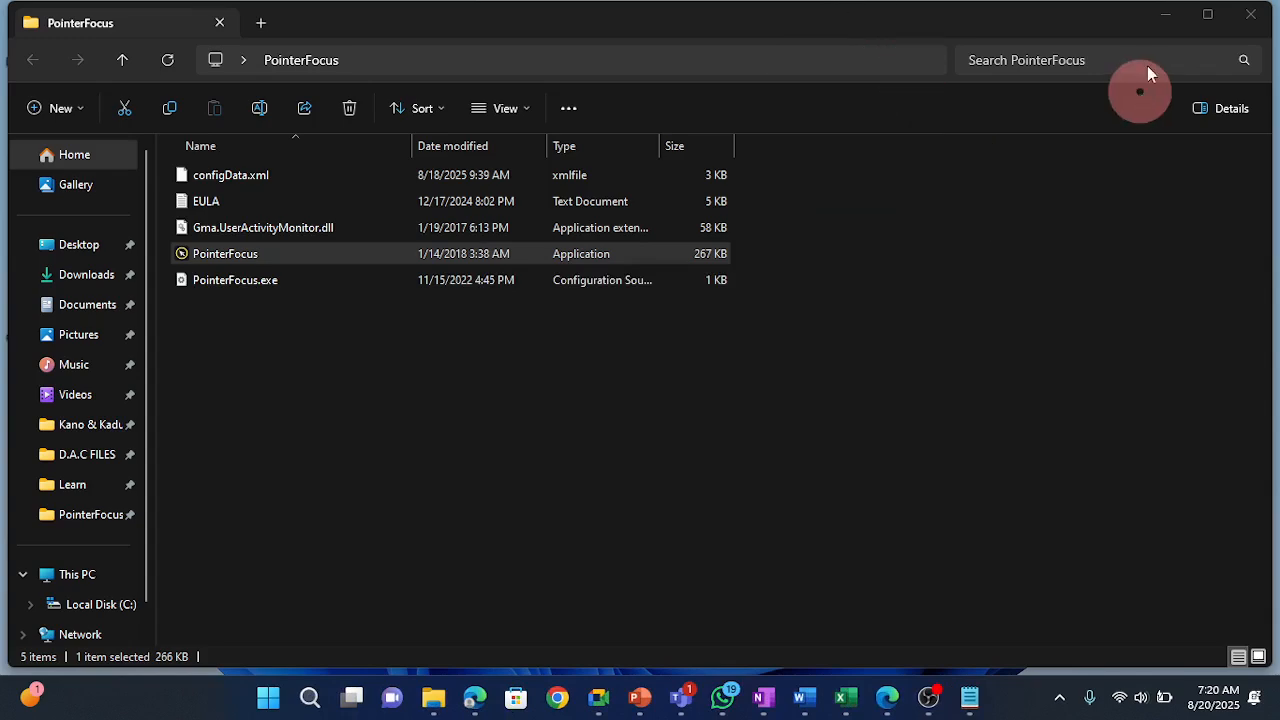
Switch to Excel and bring up the LESSON THREE D.A.C workbook on its VLOOK UP sheet.
left_click(1165, 15)
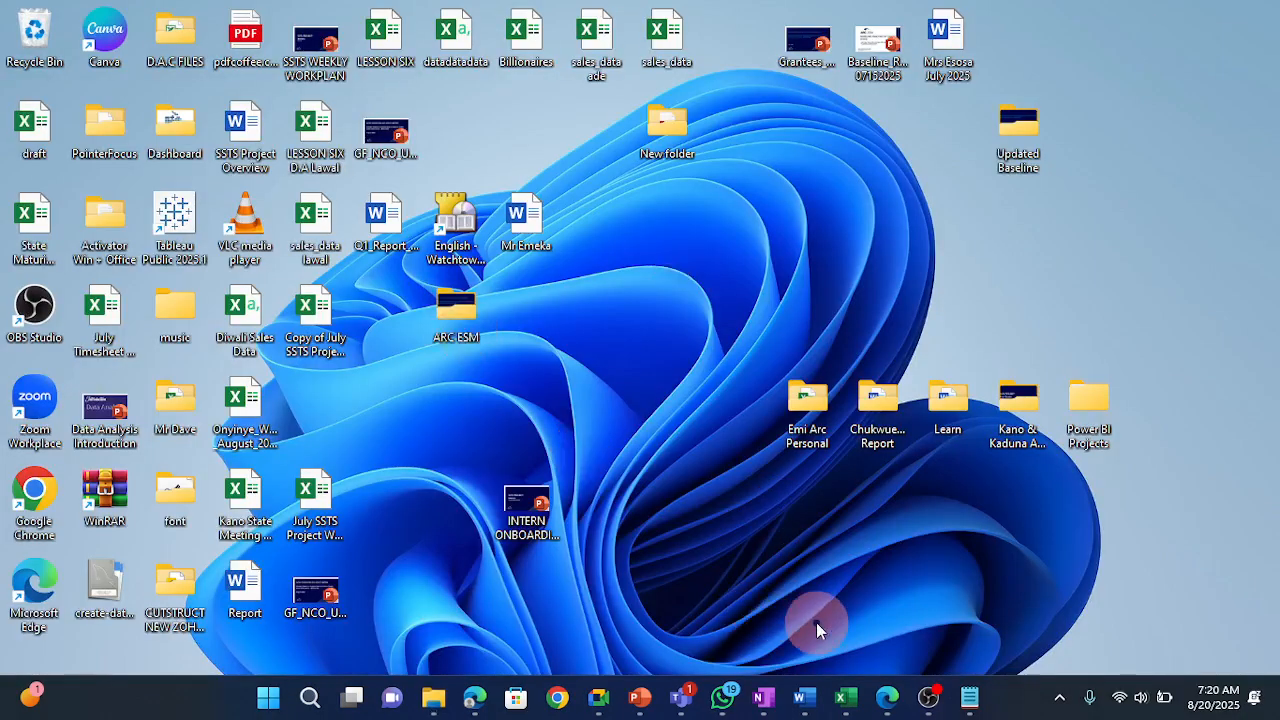
mouse_move(845, 695)
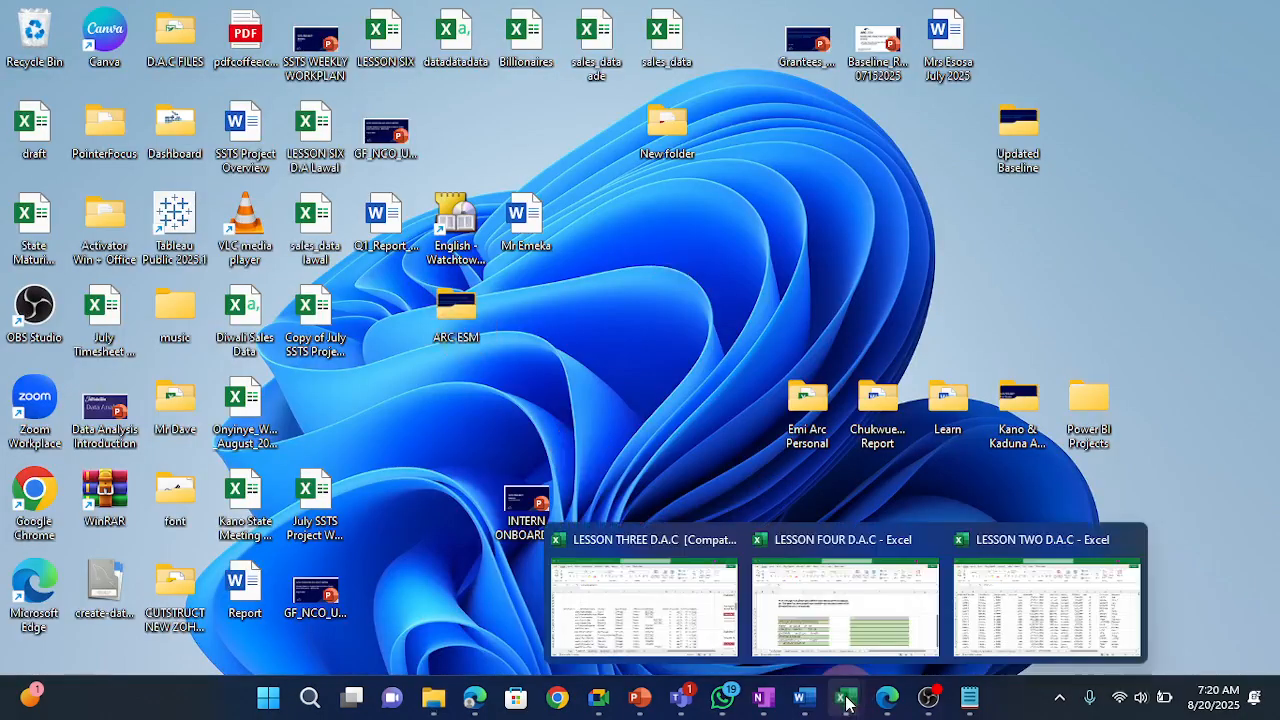
left_click(820, 620)
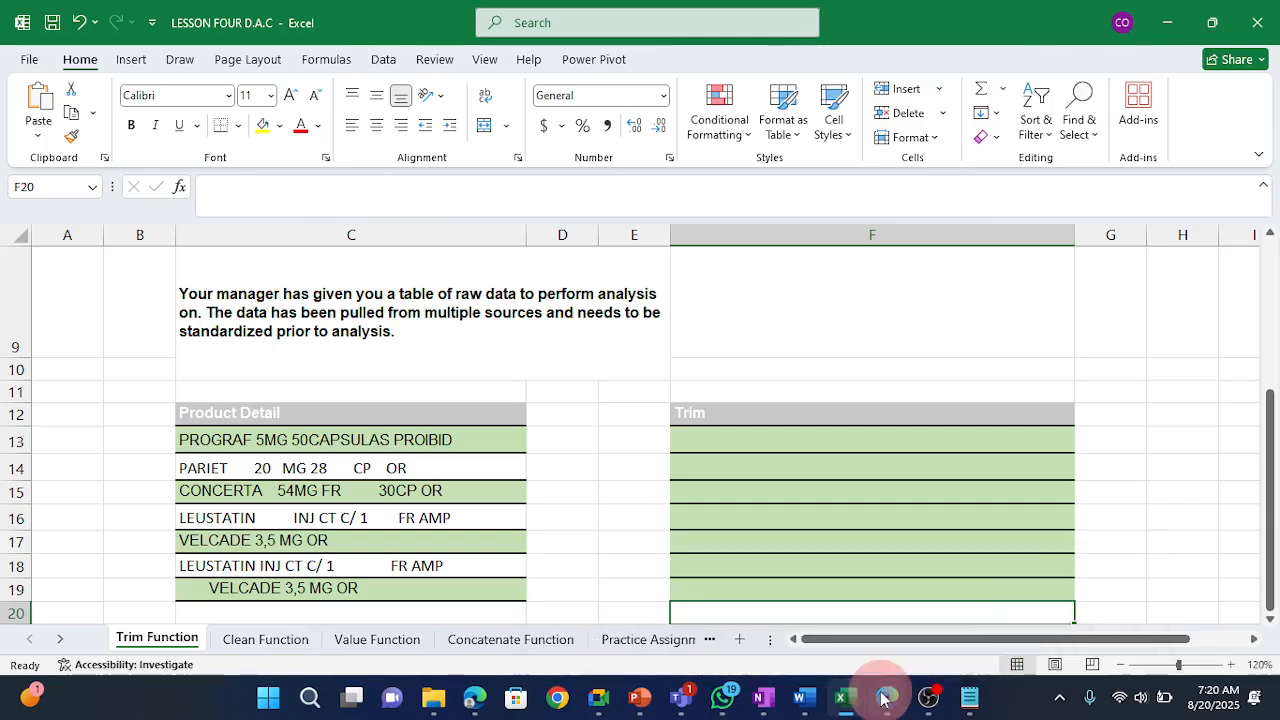
mouse_move(843, 697)
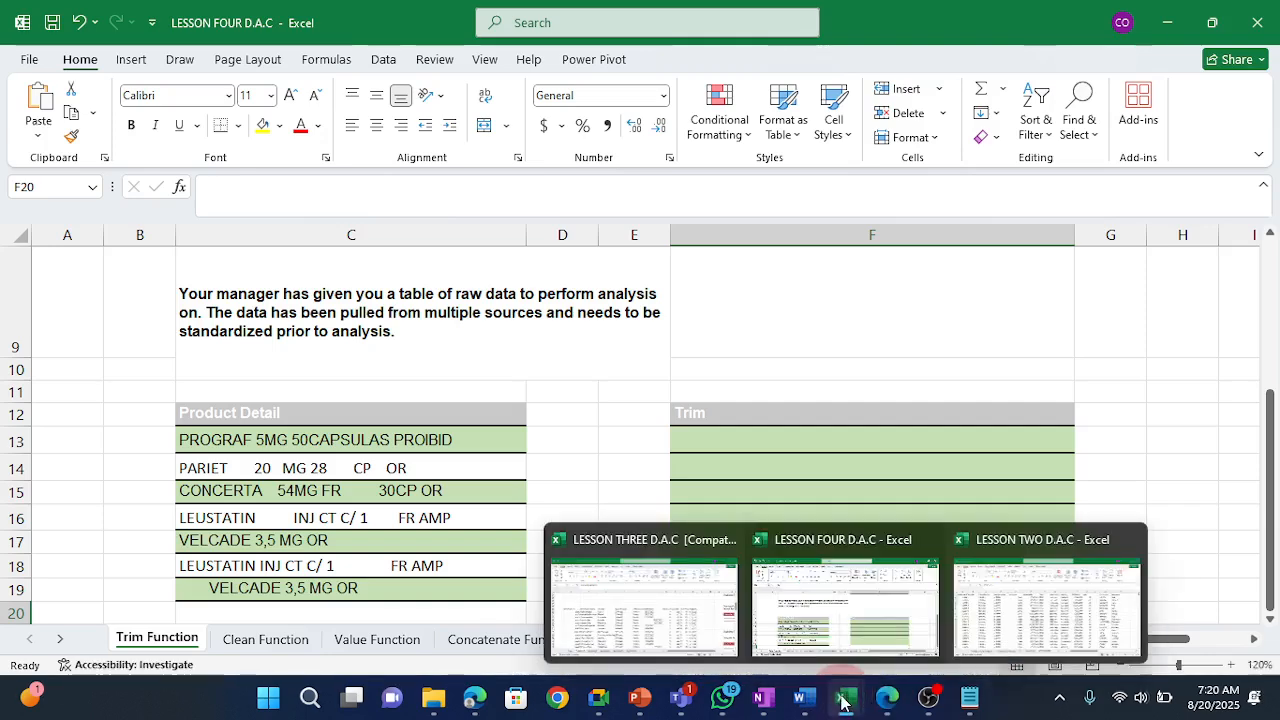
left_click(679, 619)
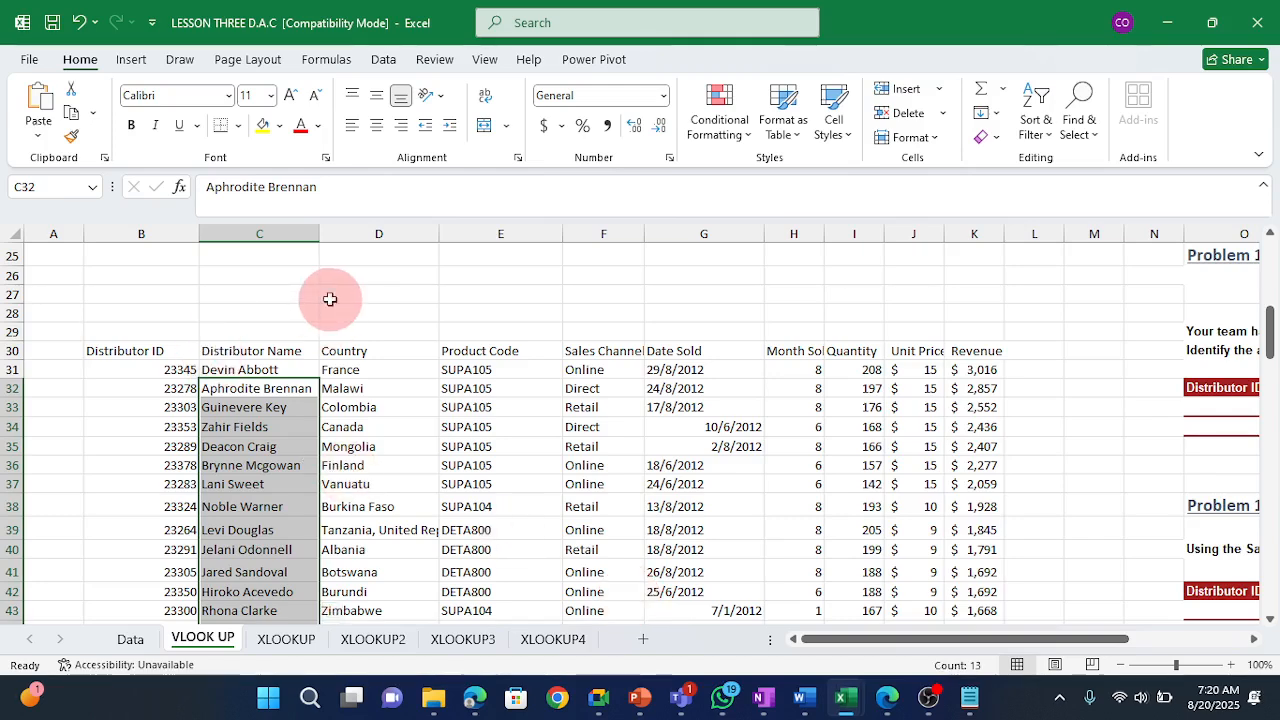
Examine the Country and Distributor Name columns of the sales table on the VLOOK UP sheet.
left_click(384, 224)
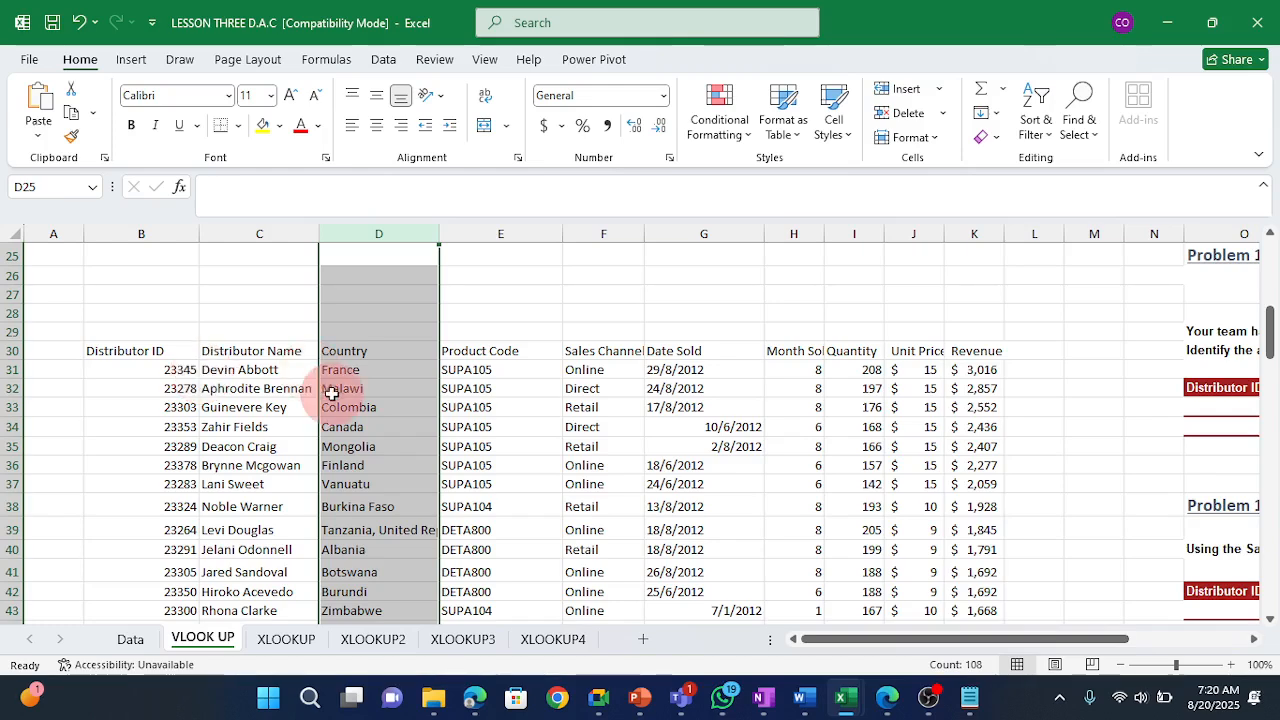
left_click(263, 315)
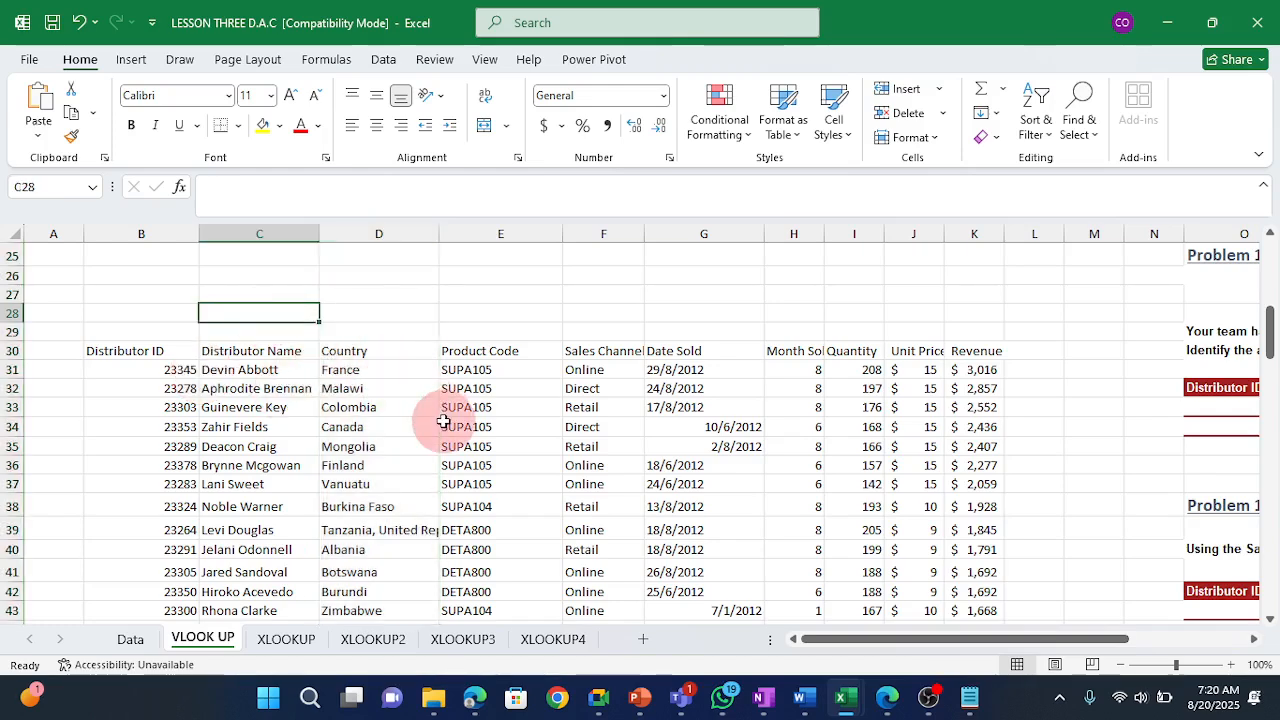
left_click(385, 292)
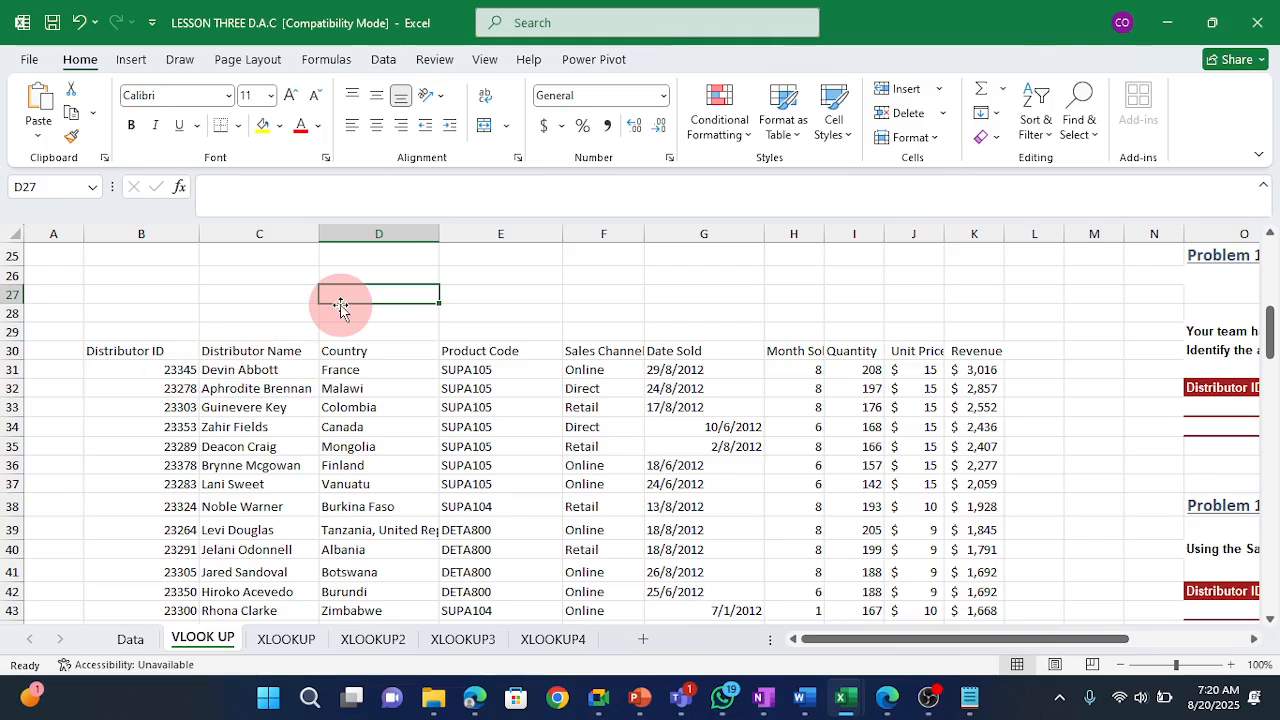
left_click(242, 231)
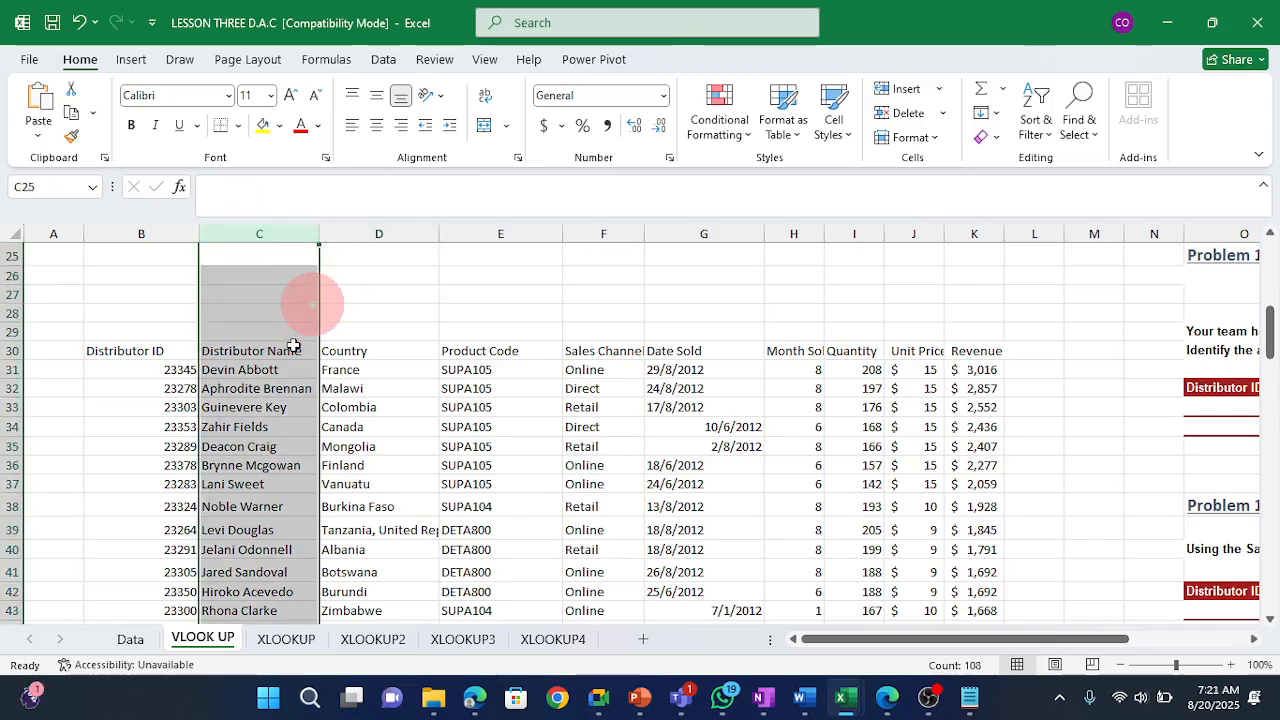
Examine the first record in B31:K31, going field by field from Distributor ID to Date Sold.
left_click_drag(157, 371, 995, 372)
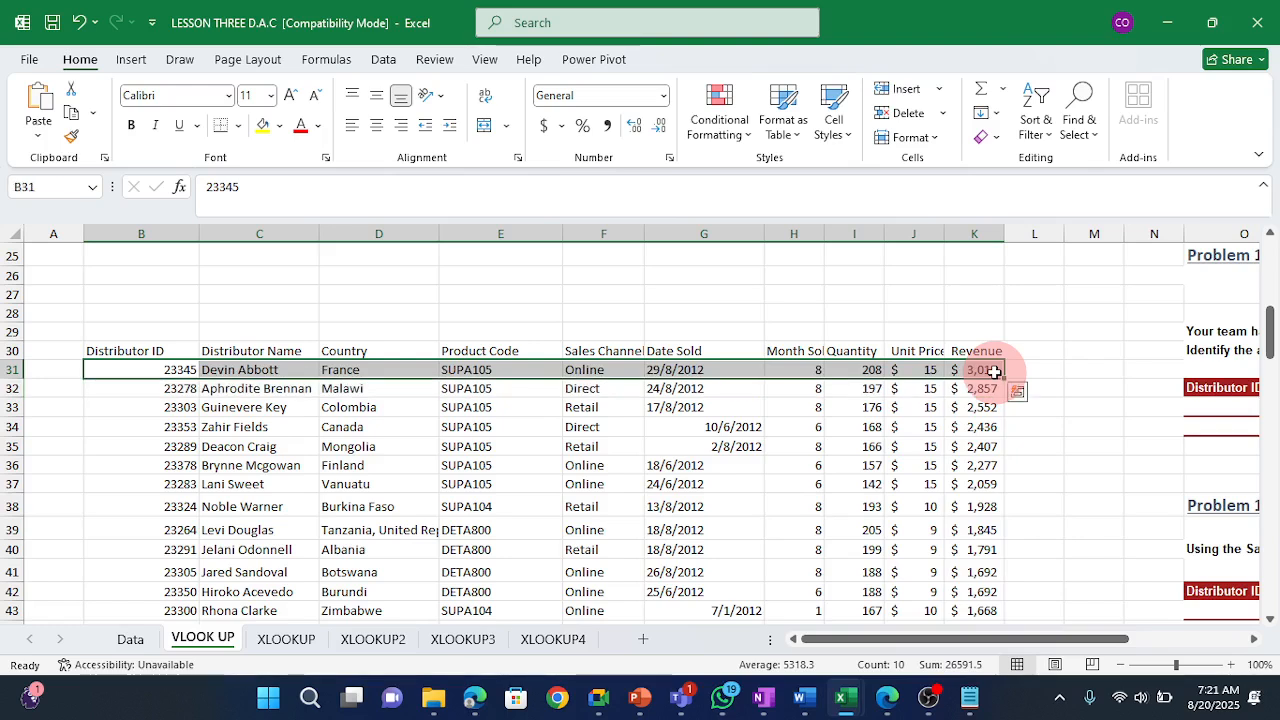
left_click_drag(182, 378, 168, 376)
left_click(168, 376)
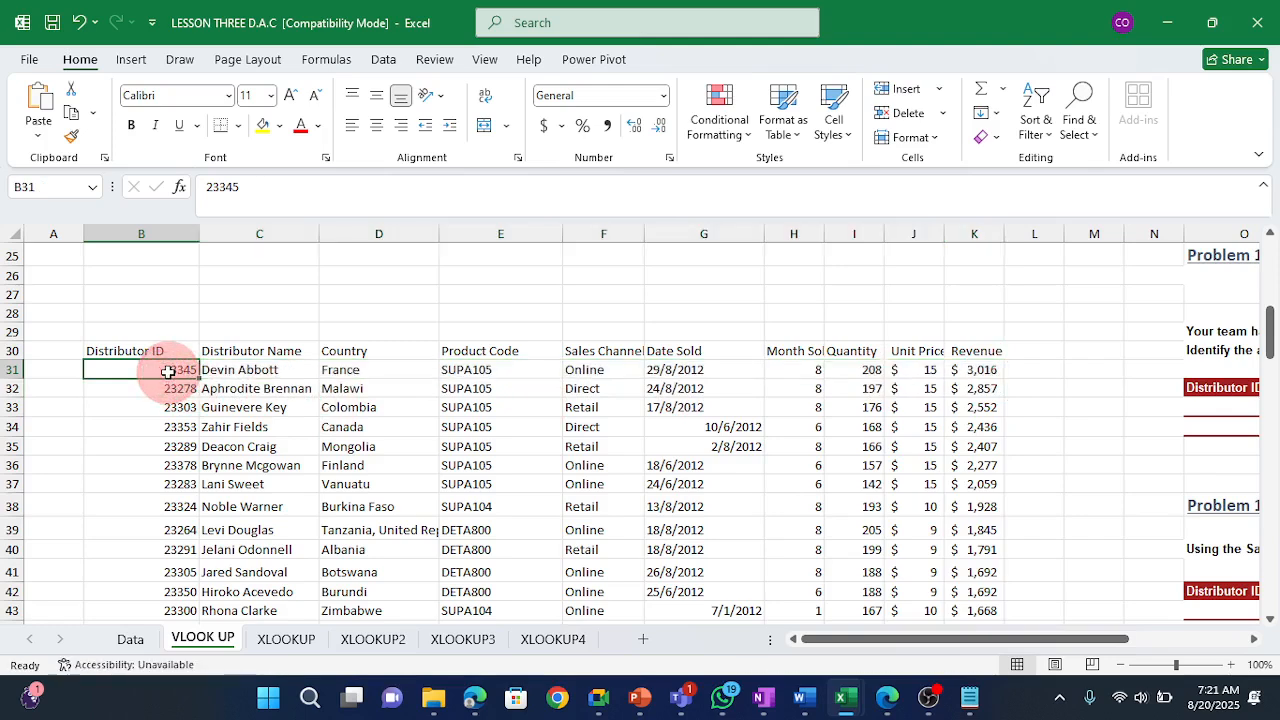
left_click(248, 370)
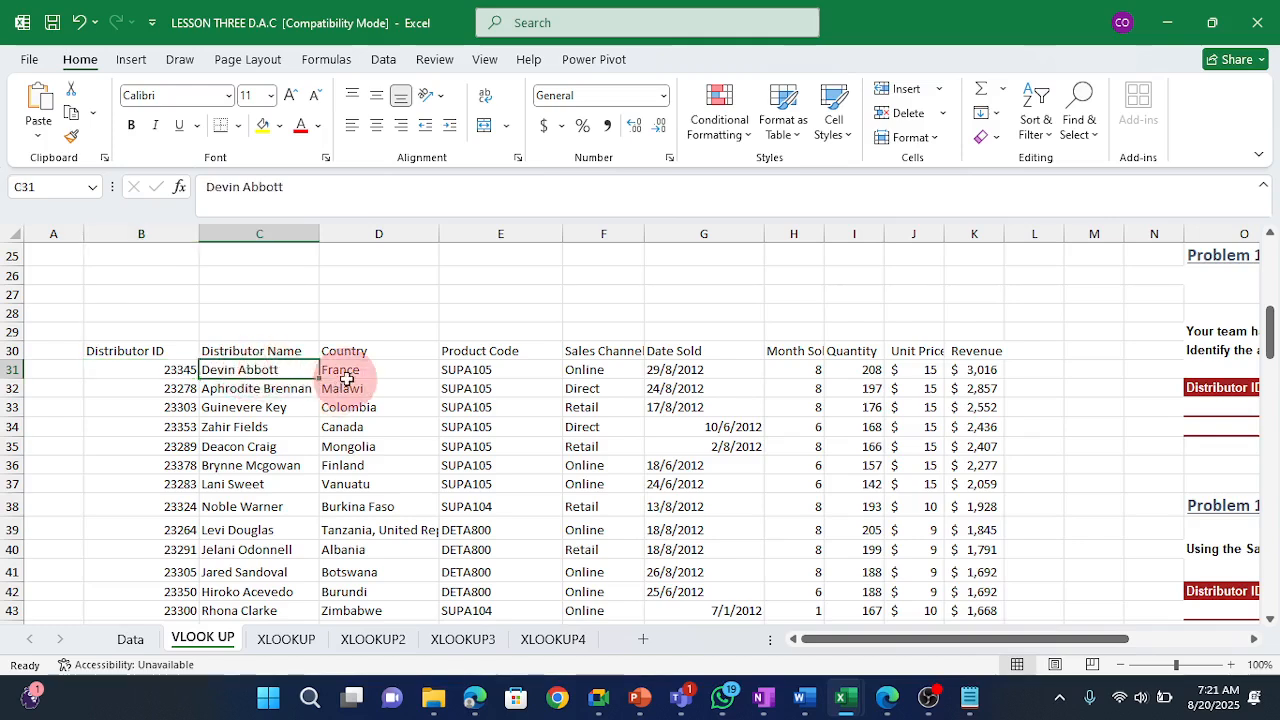
left_click(350, 372)
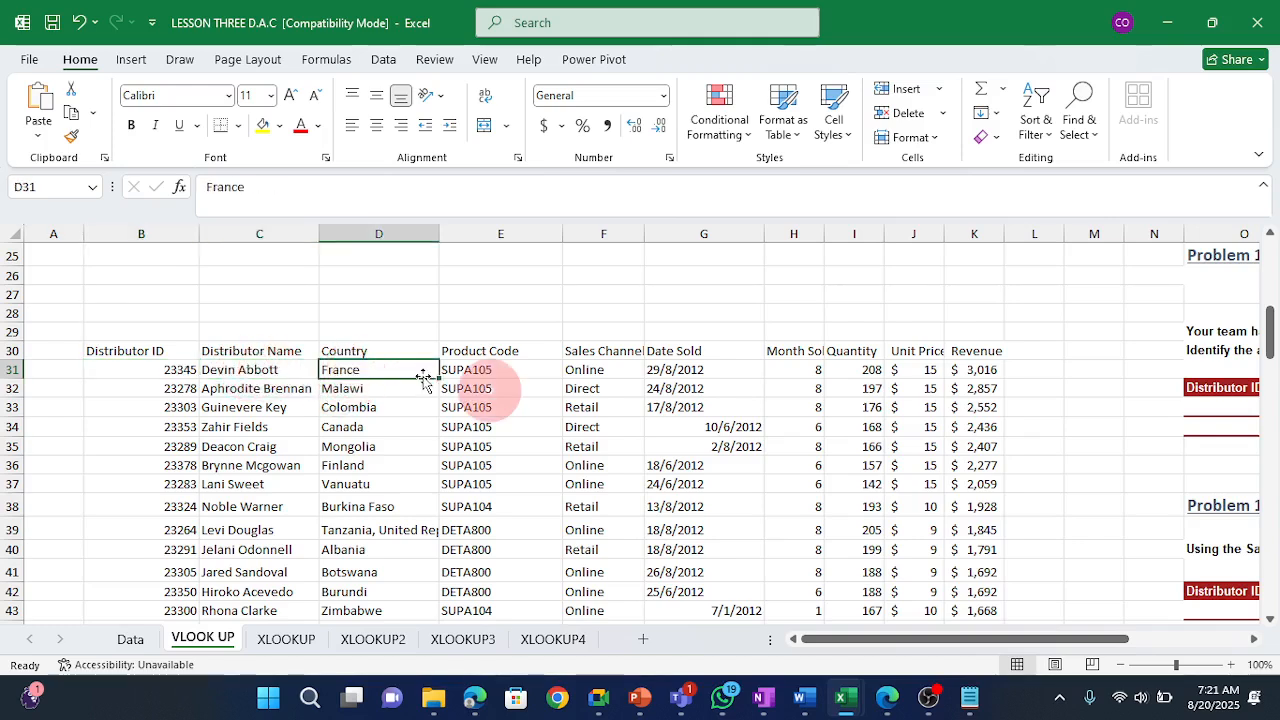
left_click(511, 370)
left_click(579, 369)
left_click(659, 369)
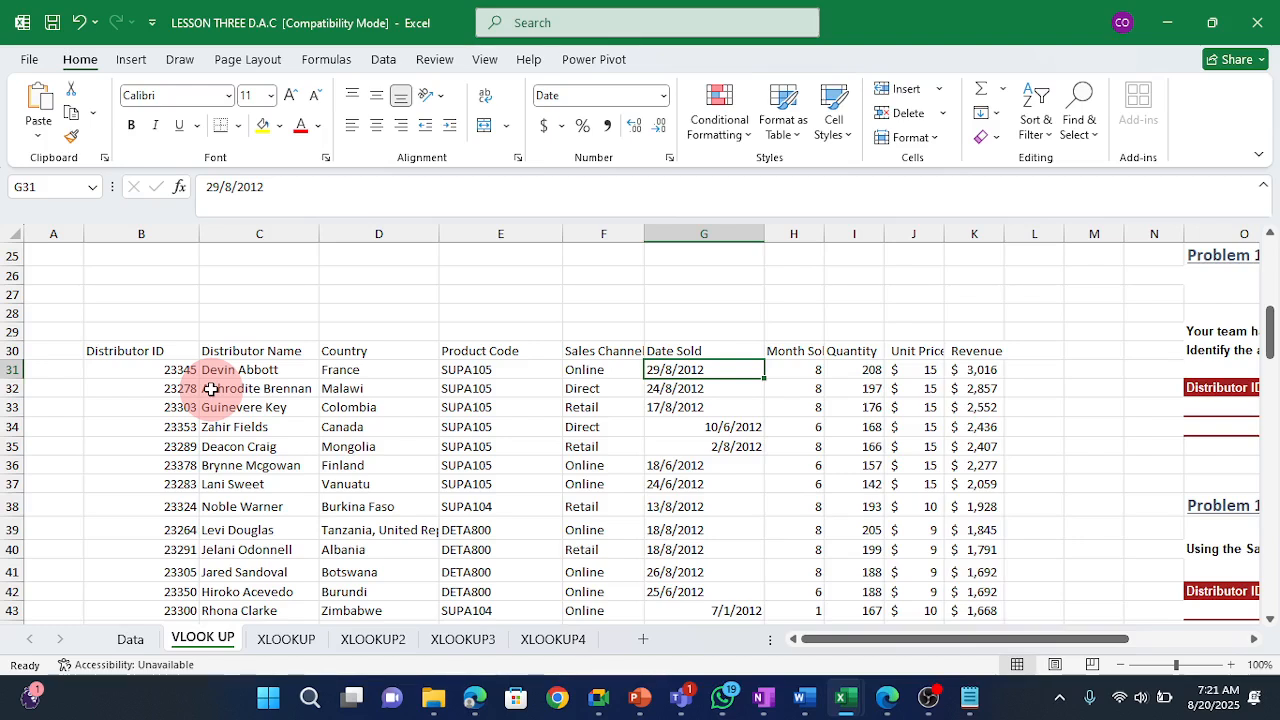
Examine how the Distributor Name through Revenue values in C31:K31 sit relative to the Distributor ID in B31.
left_click(241, 371)
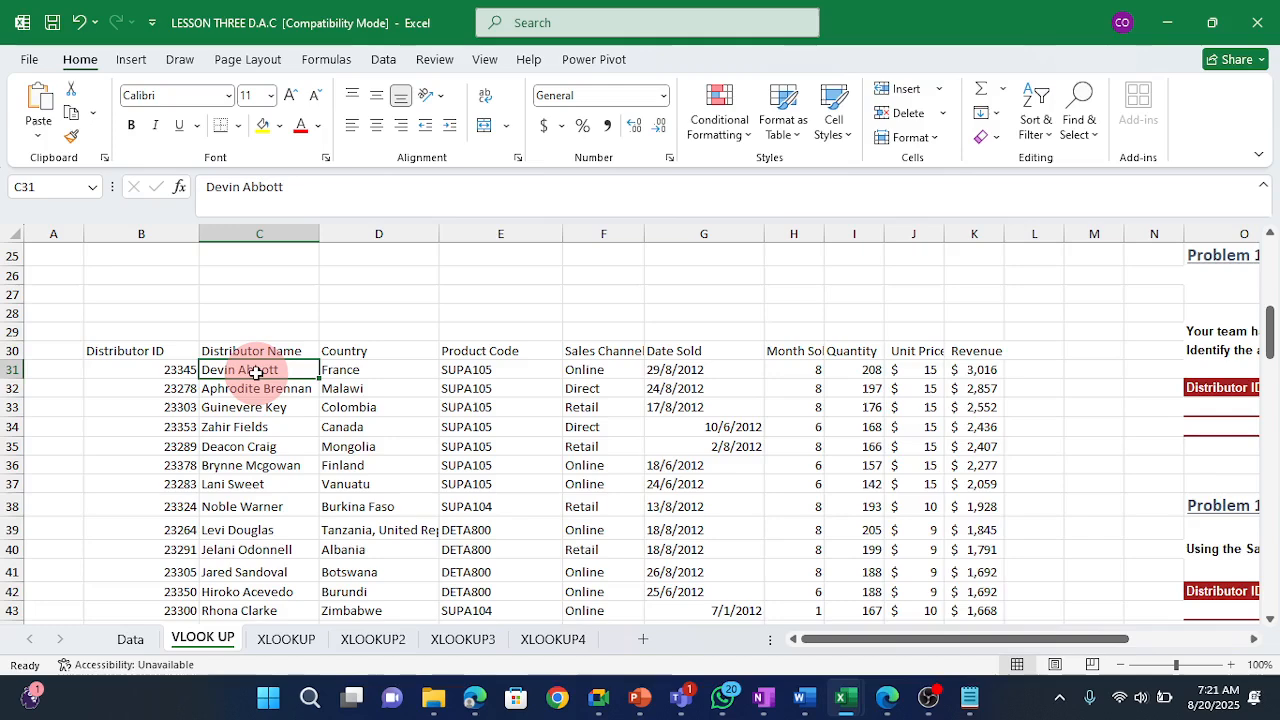
left_click_drag(238, 369, 963, 369)
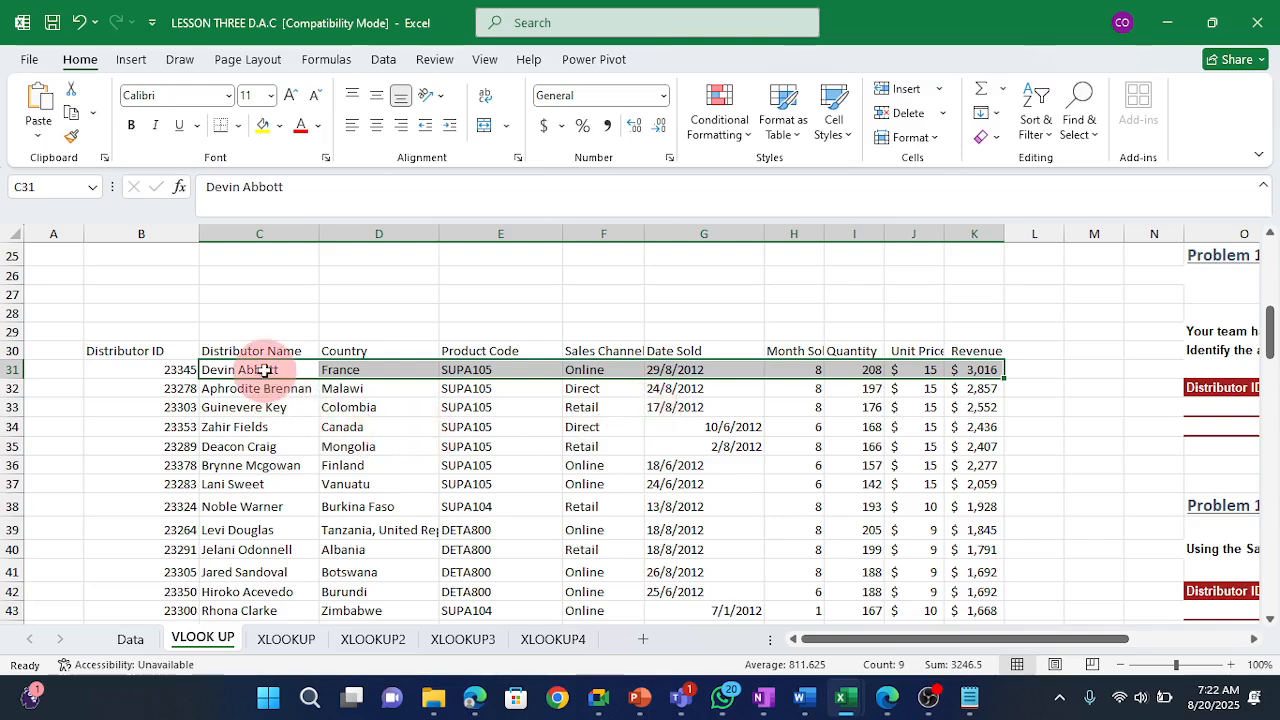
double_click(161, 372)
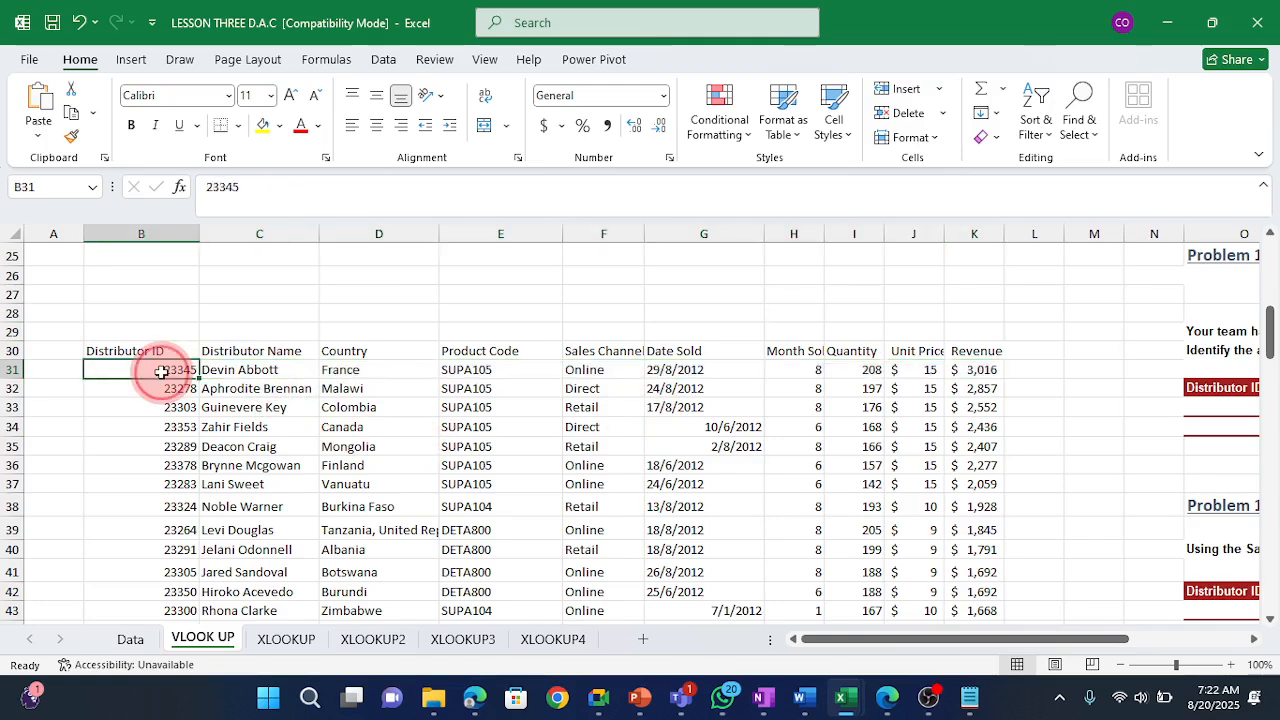
left_click(224, 371)
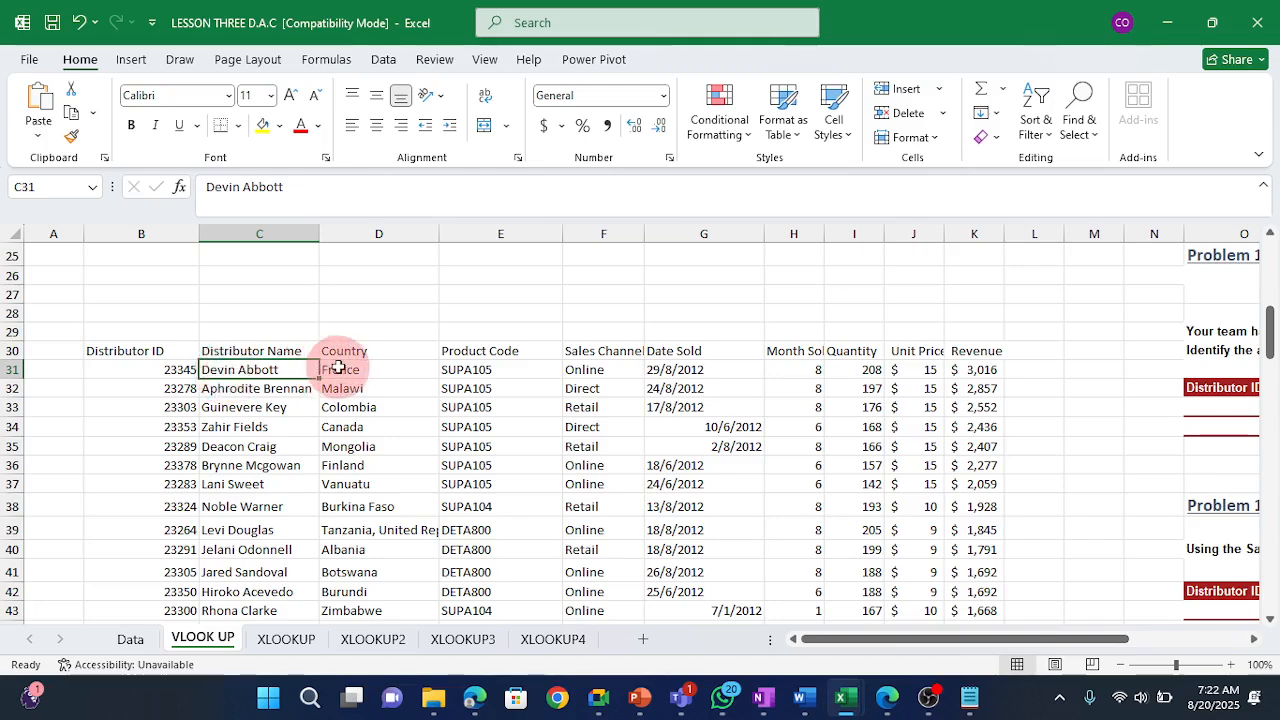
left_click(371, 368)
left_click(448, 368)
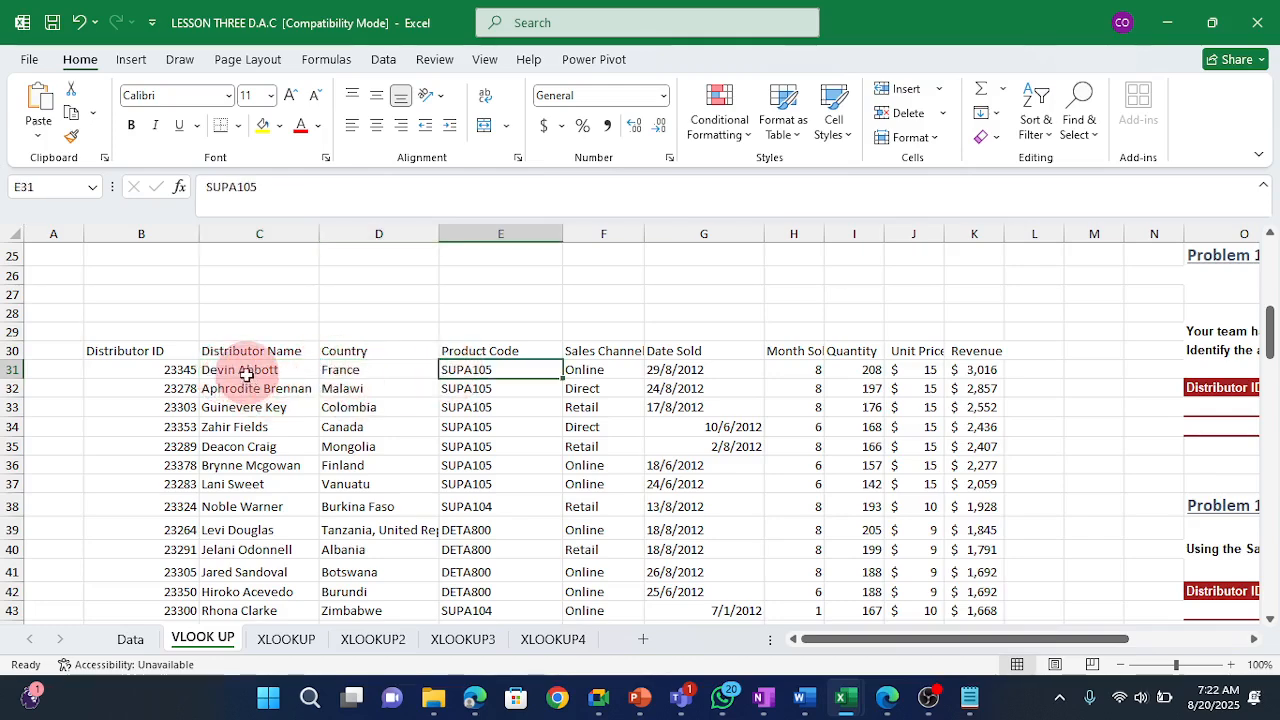
left_click_drag(252, 370, 980, 368)
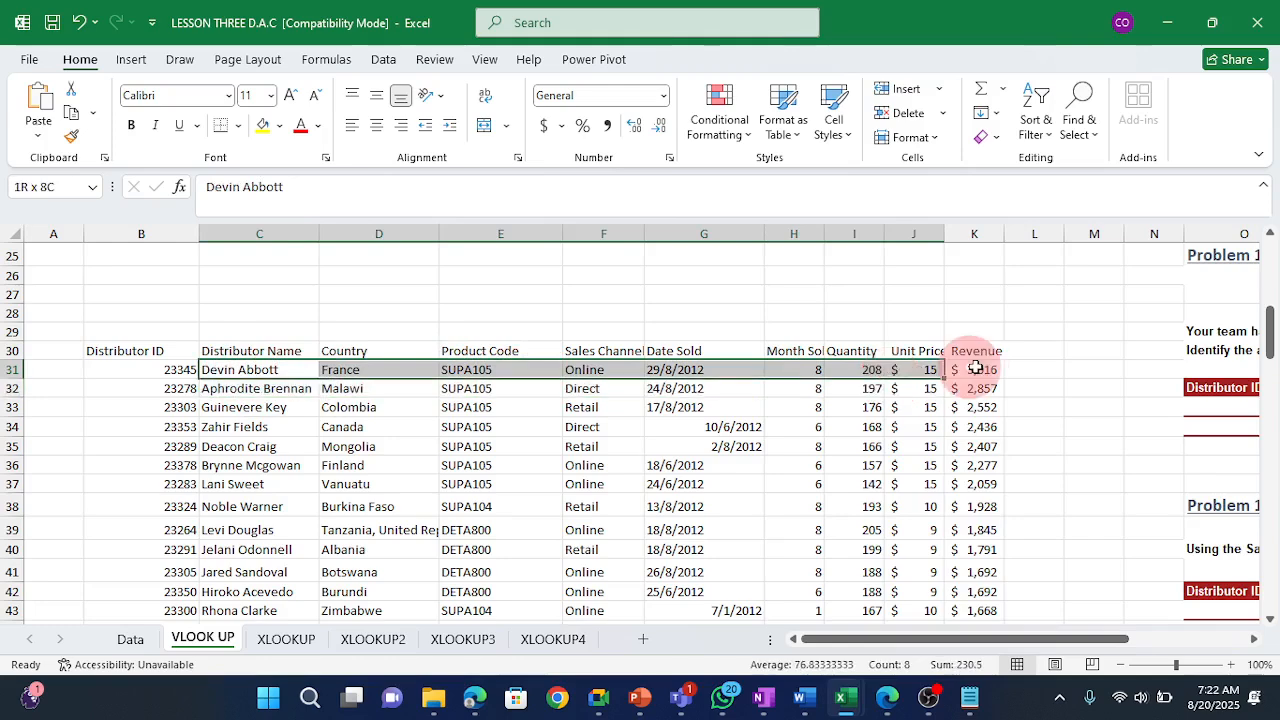
left_click(395, 424)
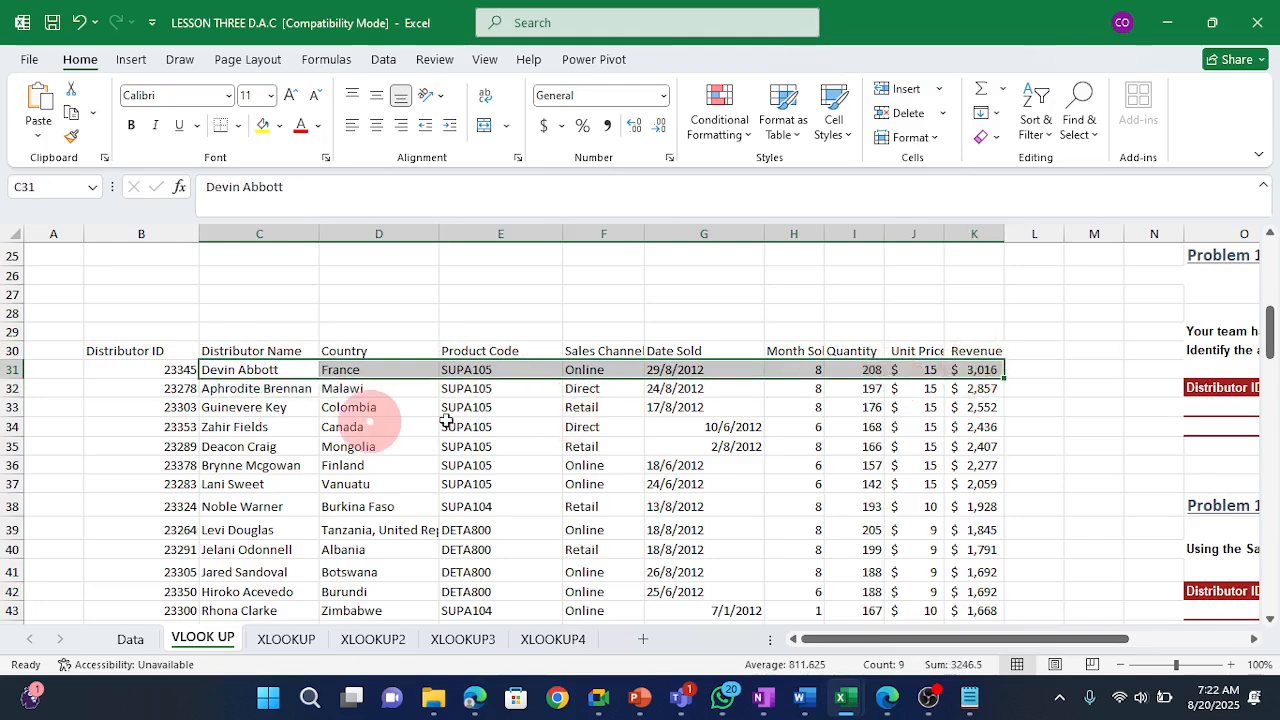
left_click(253, 371)
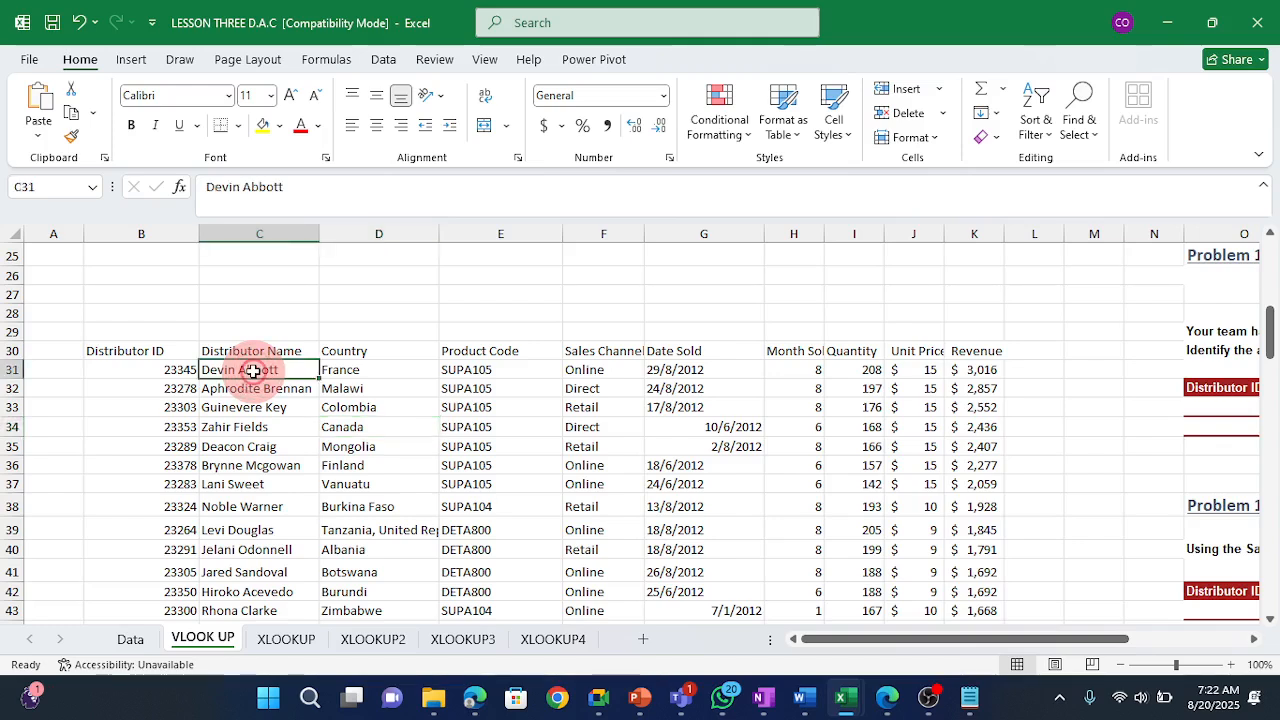
Examine the fields on both sides of Distributor Name and Country in row 31, and the first three records in B31:K33.
left_click_drag(177, 367, 94, 383)
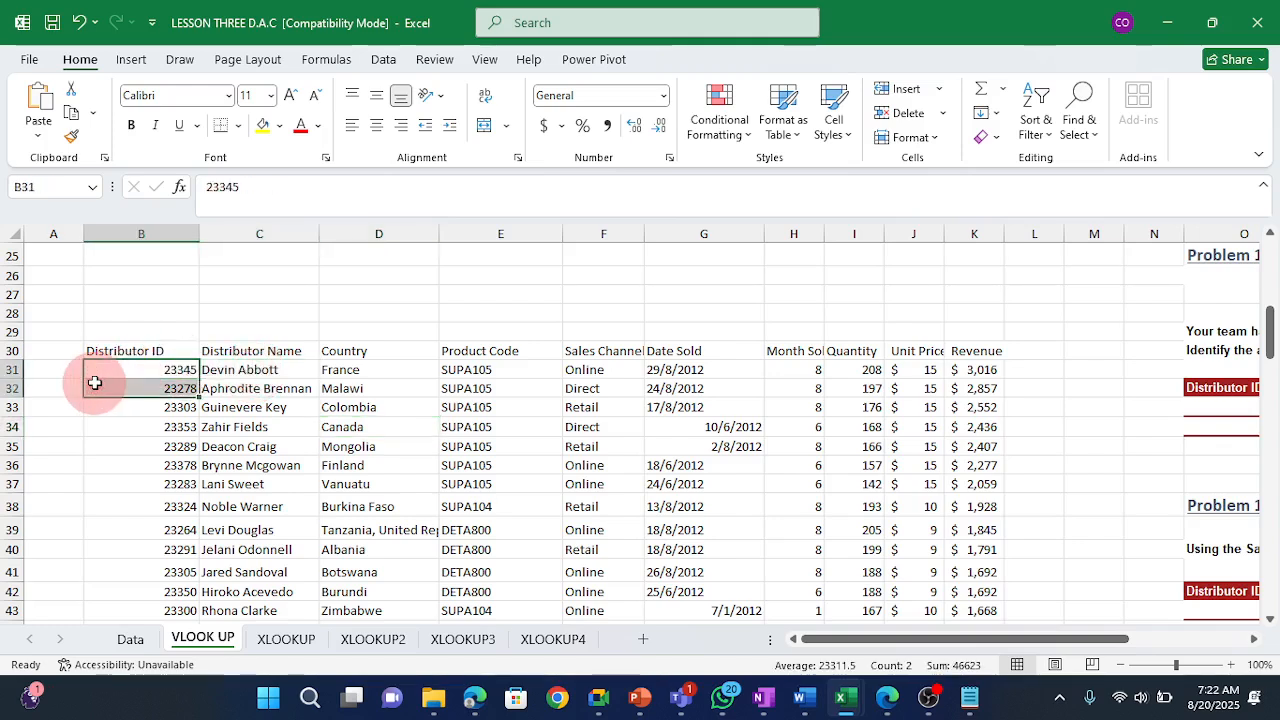
left_click_drag(335, 371, 488, 373)
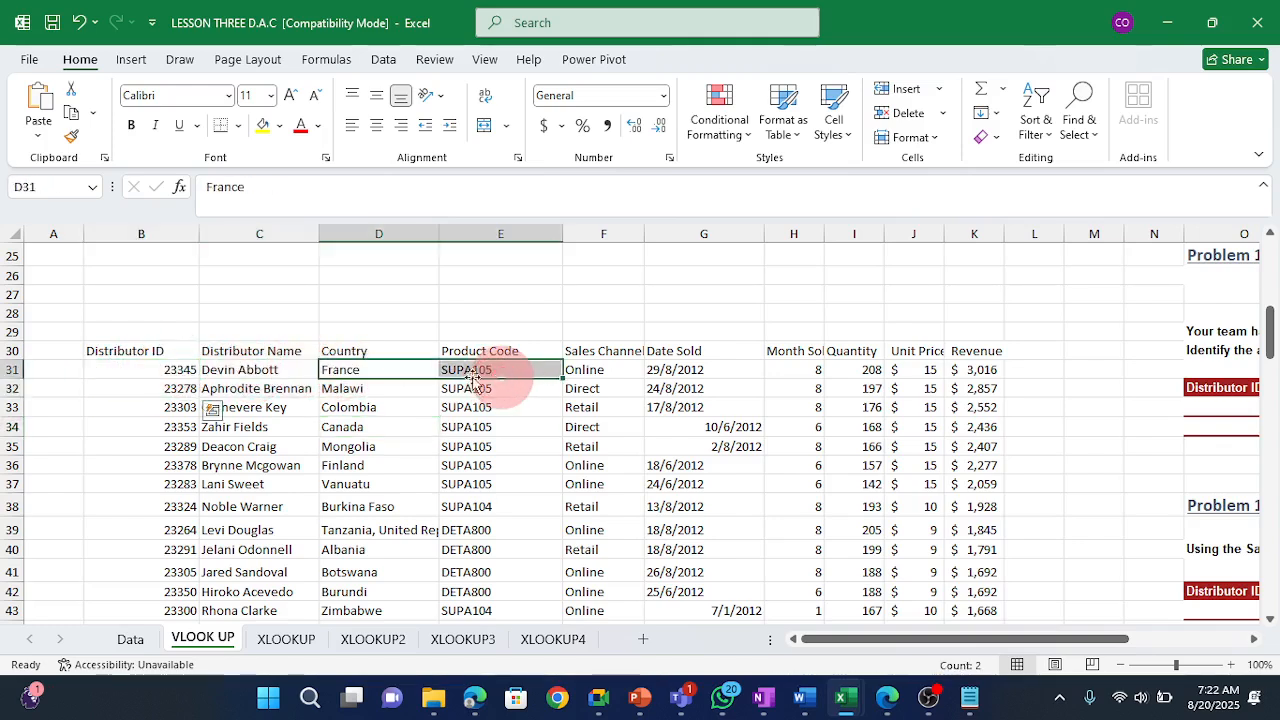
left_click(251, 368)
left_click(370, 369)
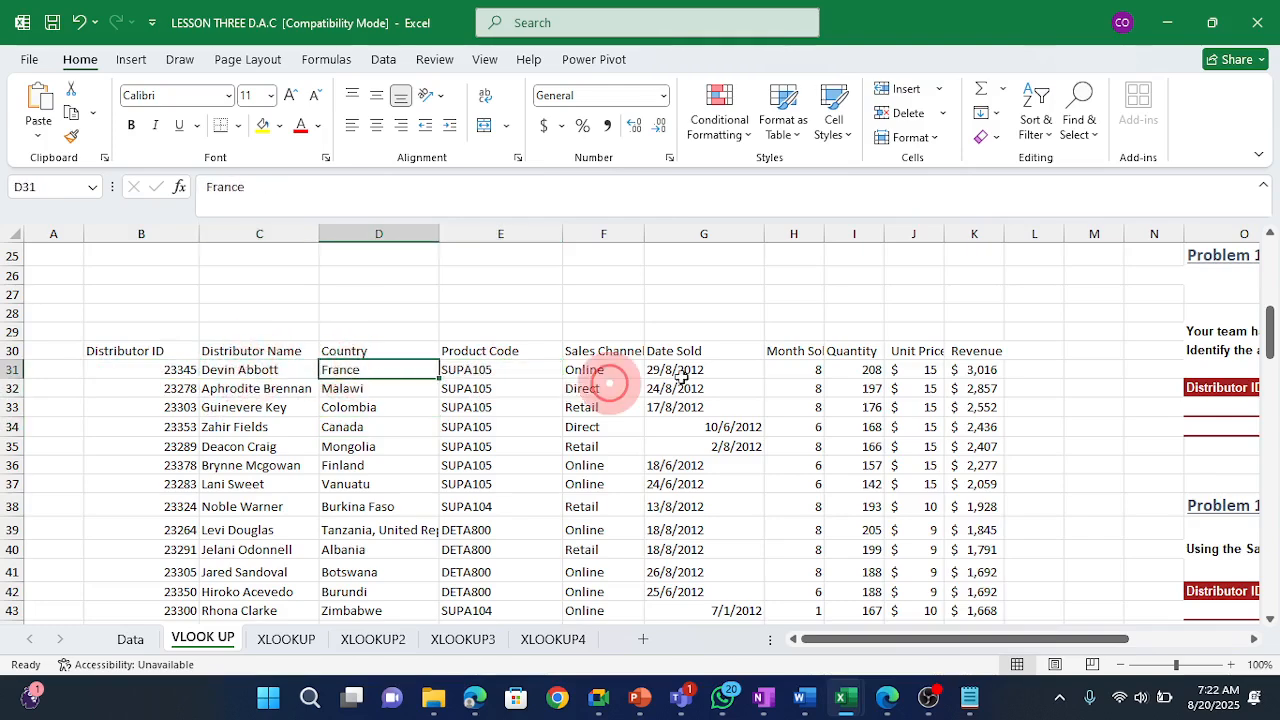
left_click_drag(681, 376, 974, 369)
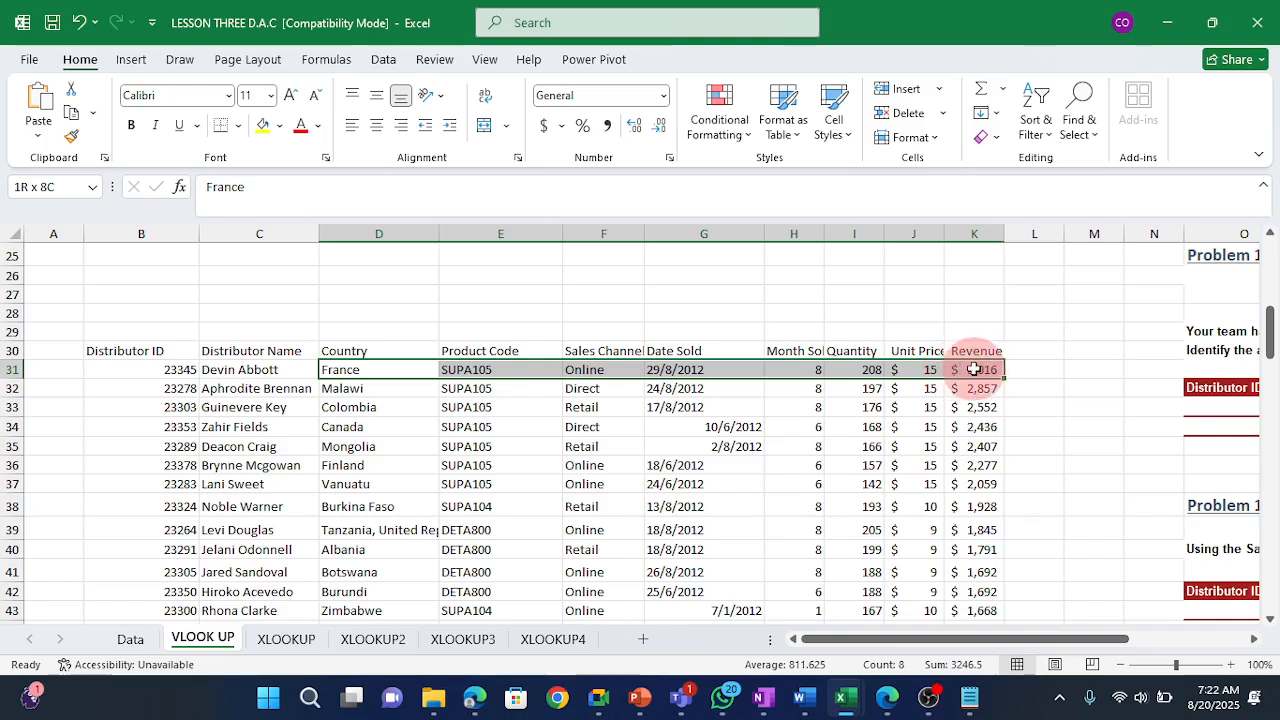
left_click_drag(371, 371, 371, 371)
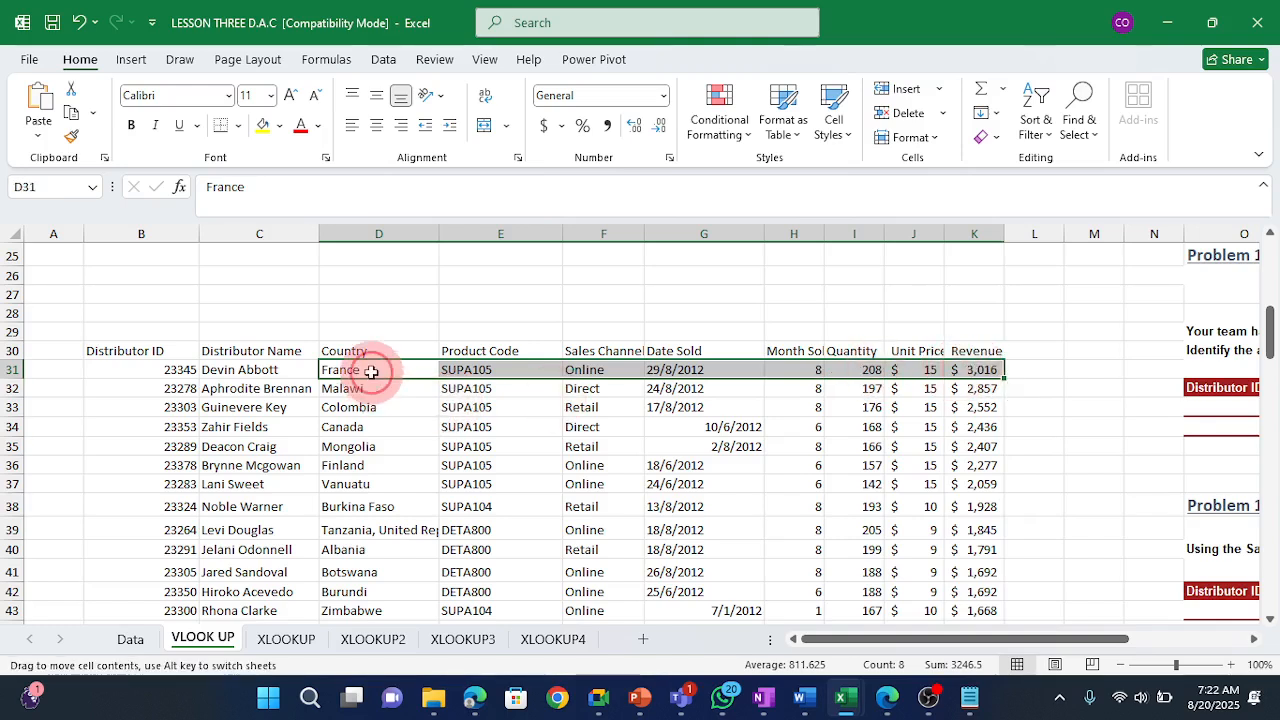
left_click(269, 372)
left_click(160, 373)
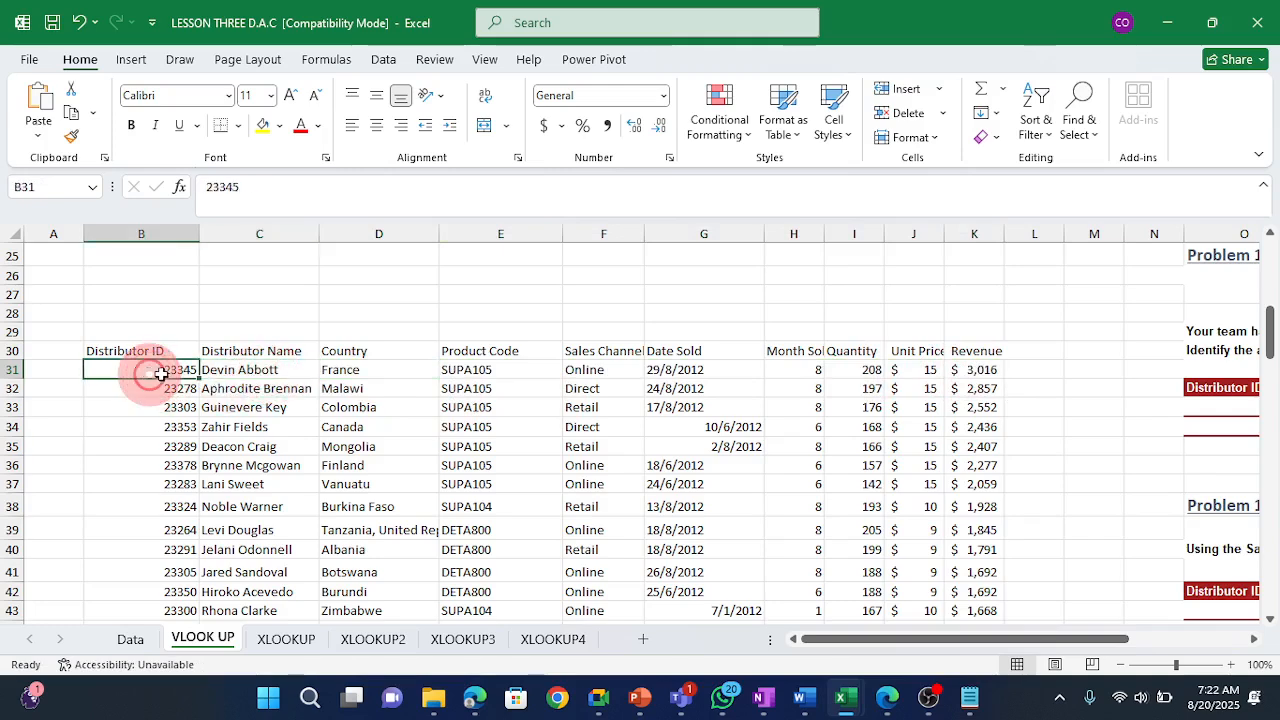
left_click_drag(449, 367, 974, 379)
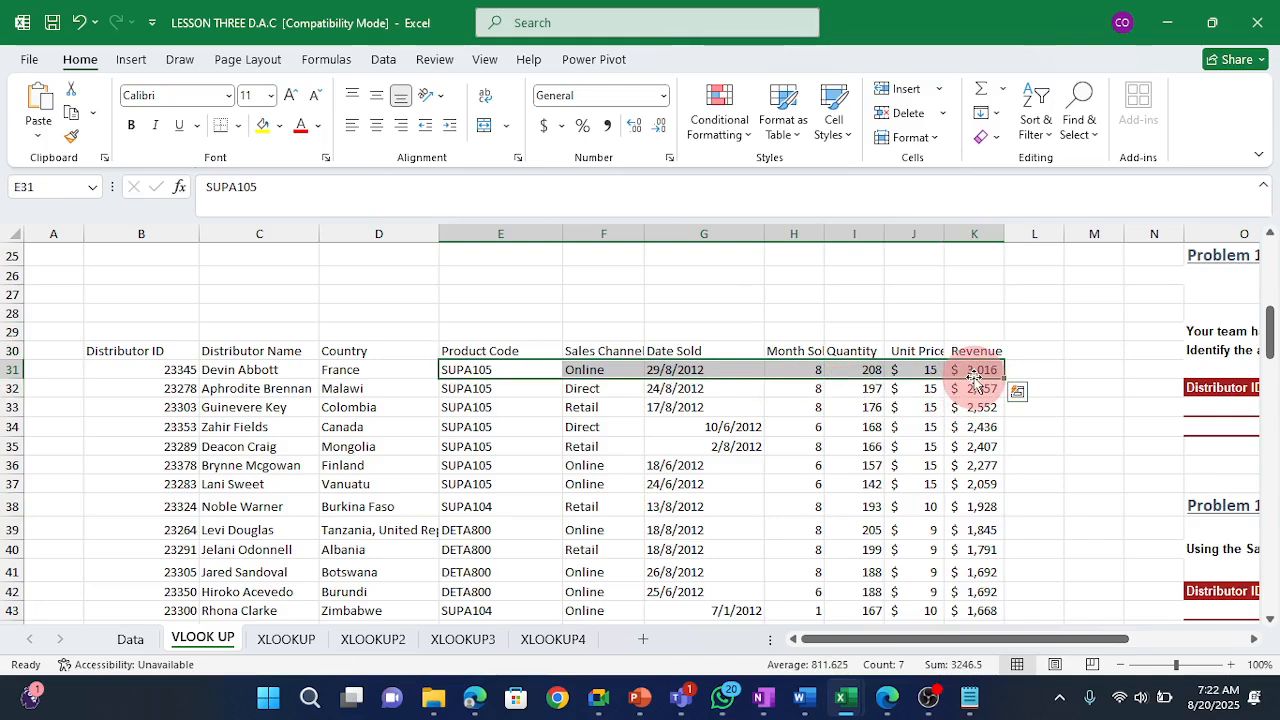
left_click_drag(163, 372, 968, 412)
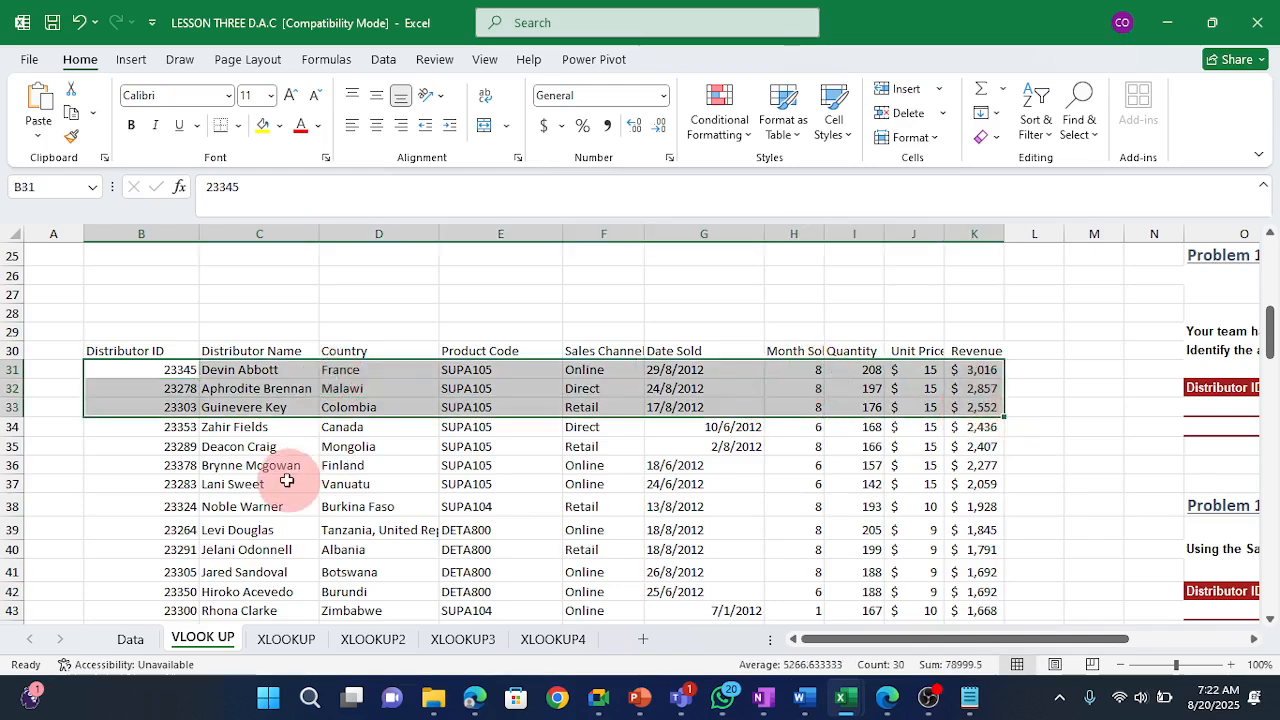
left_click_drag(370, 407, 366, 343)
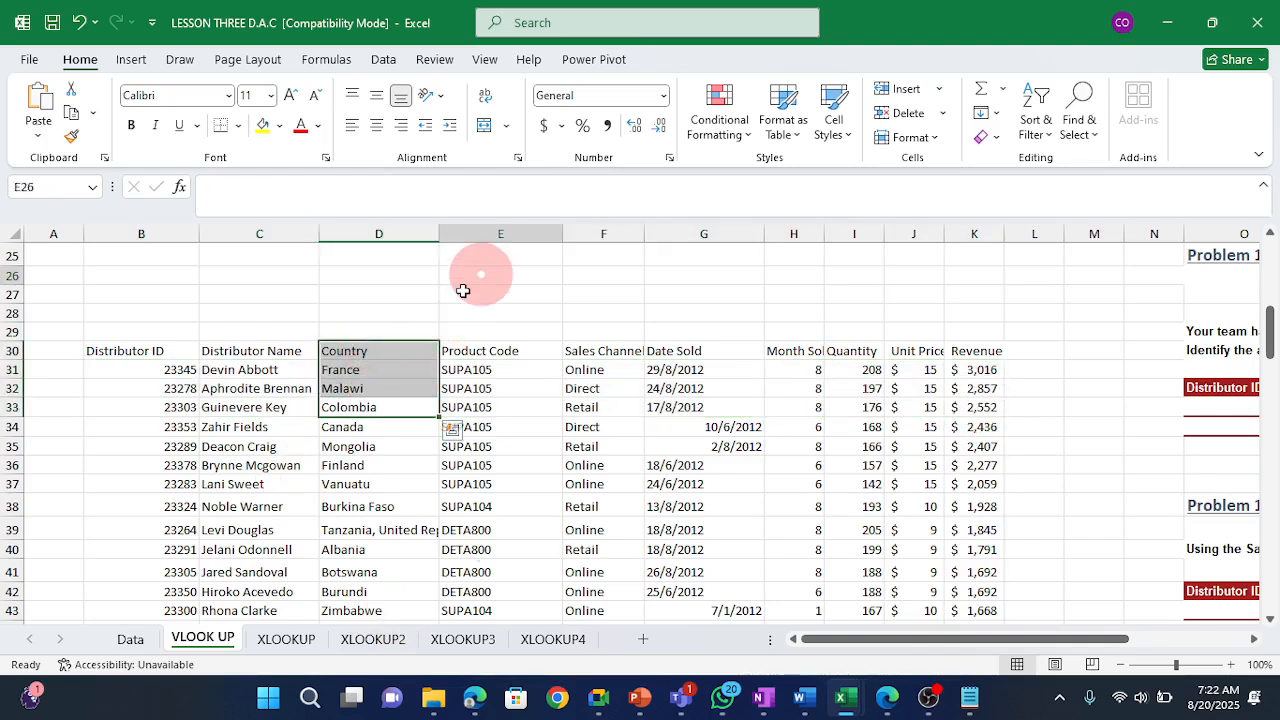
Examine the Product Code column, look over the XLOOKUP and XLOOKUP2 sheets, and return to the VLOOK UP sheet.
left_click_drag(466, 276, 493, 533)
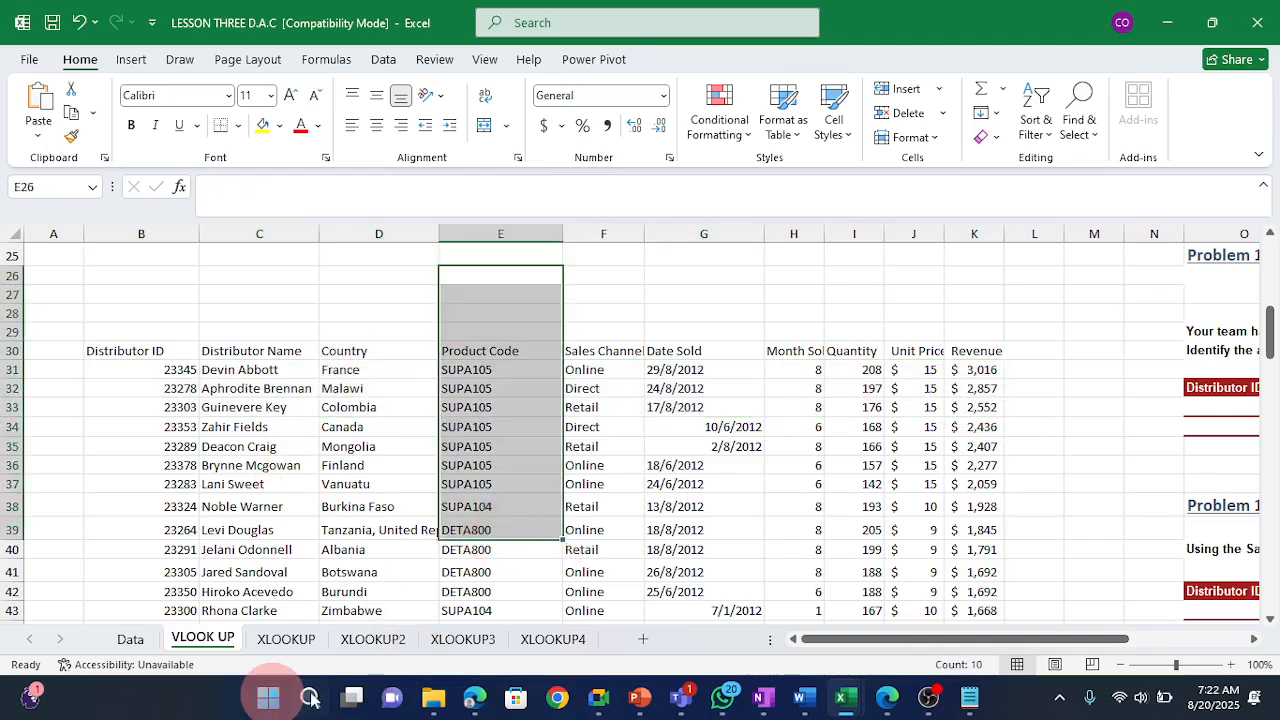
left_click(280, 640)
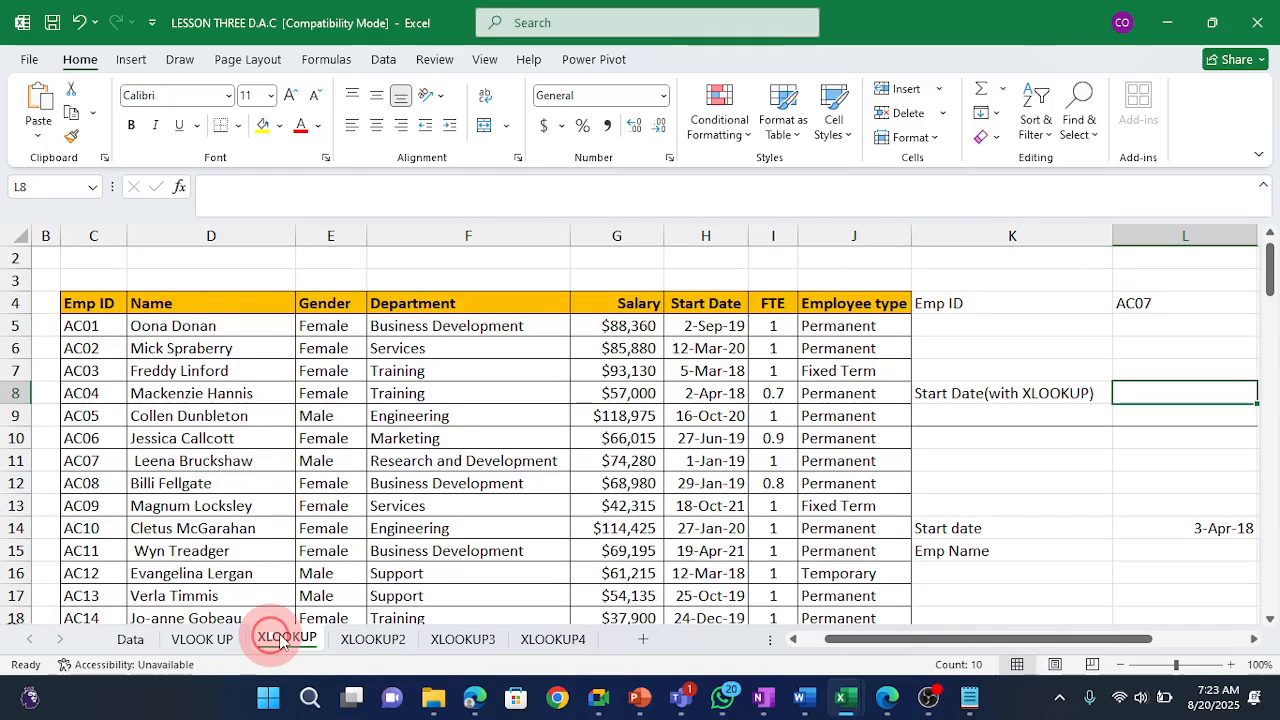
left_click(373, 638)
left_click(203, 639)
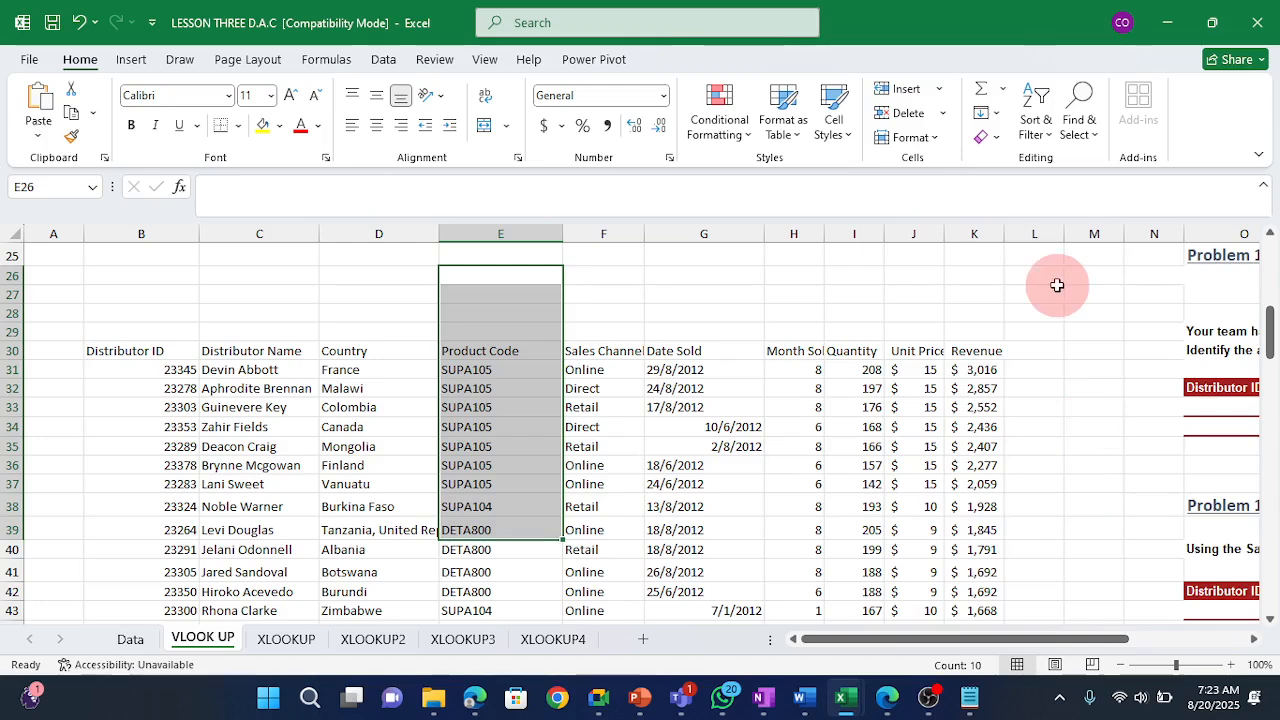
Delete the empty columns M and L between the sales table and the Problem 1a section.
left_click(1097, 235)
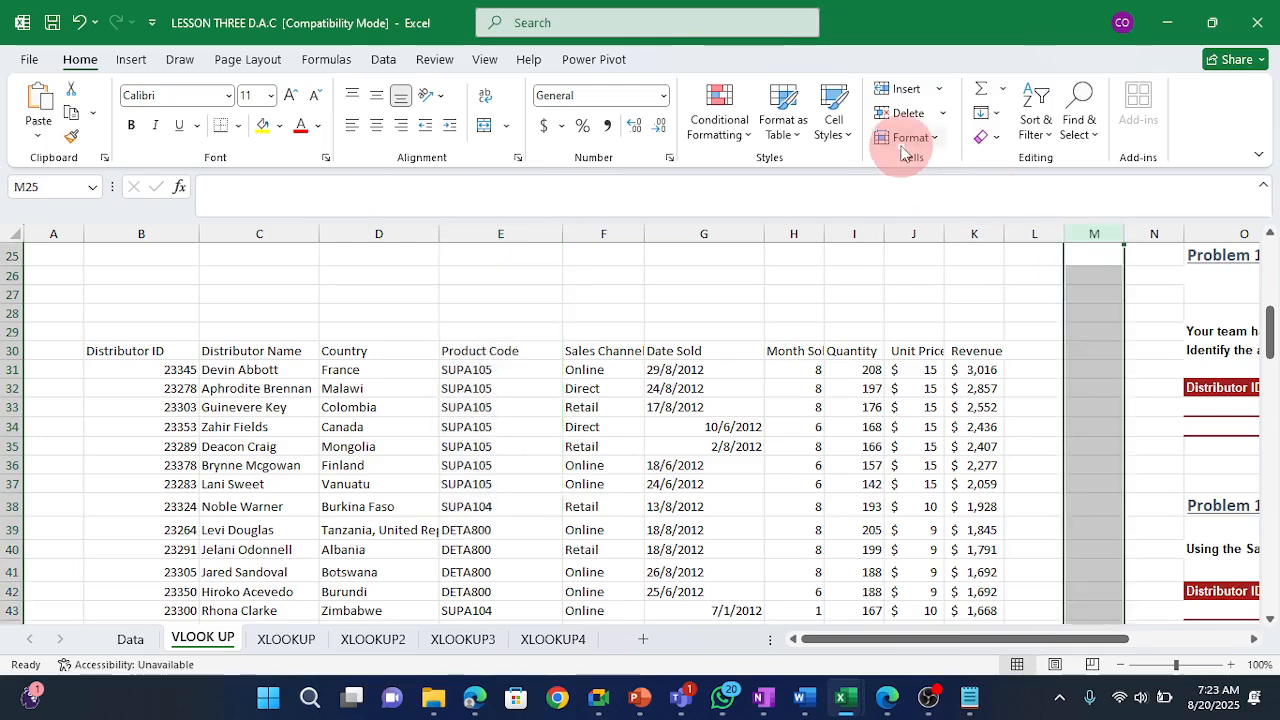
left_click(903, 113)
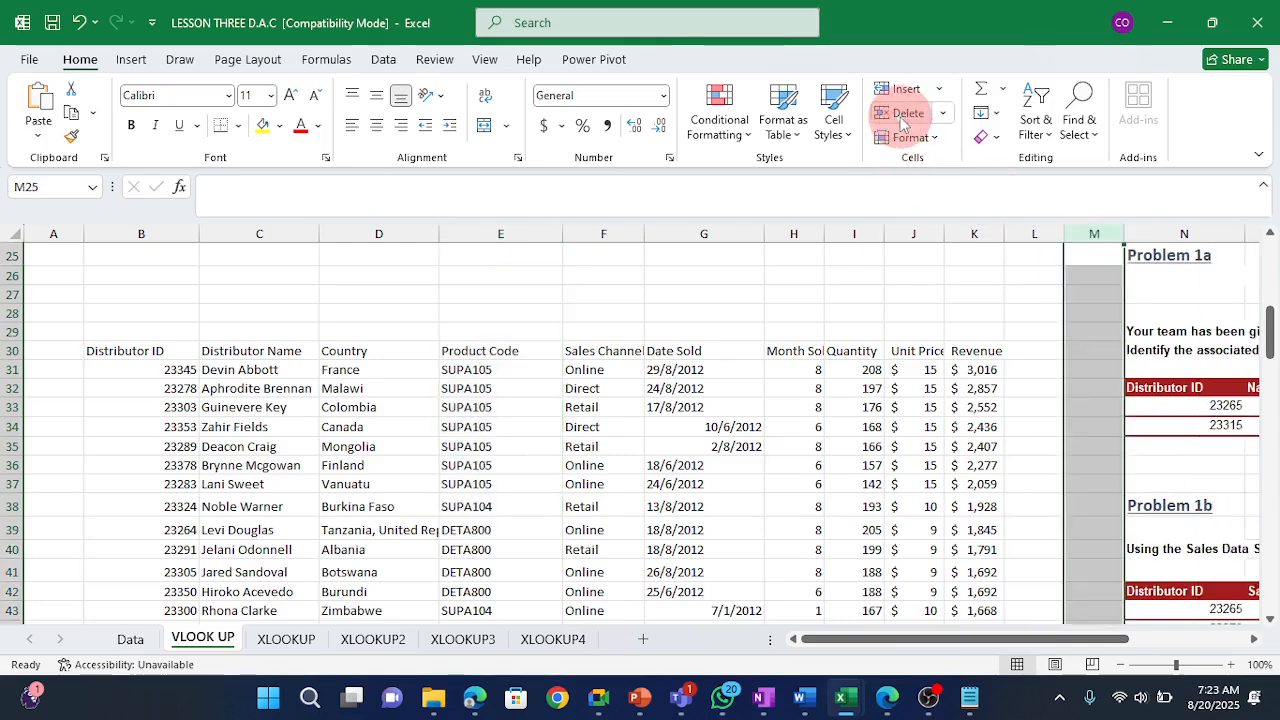
left_click(1025, 234)
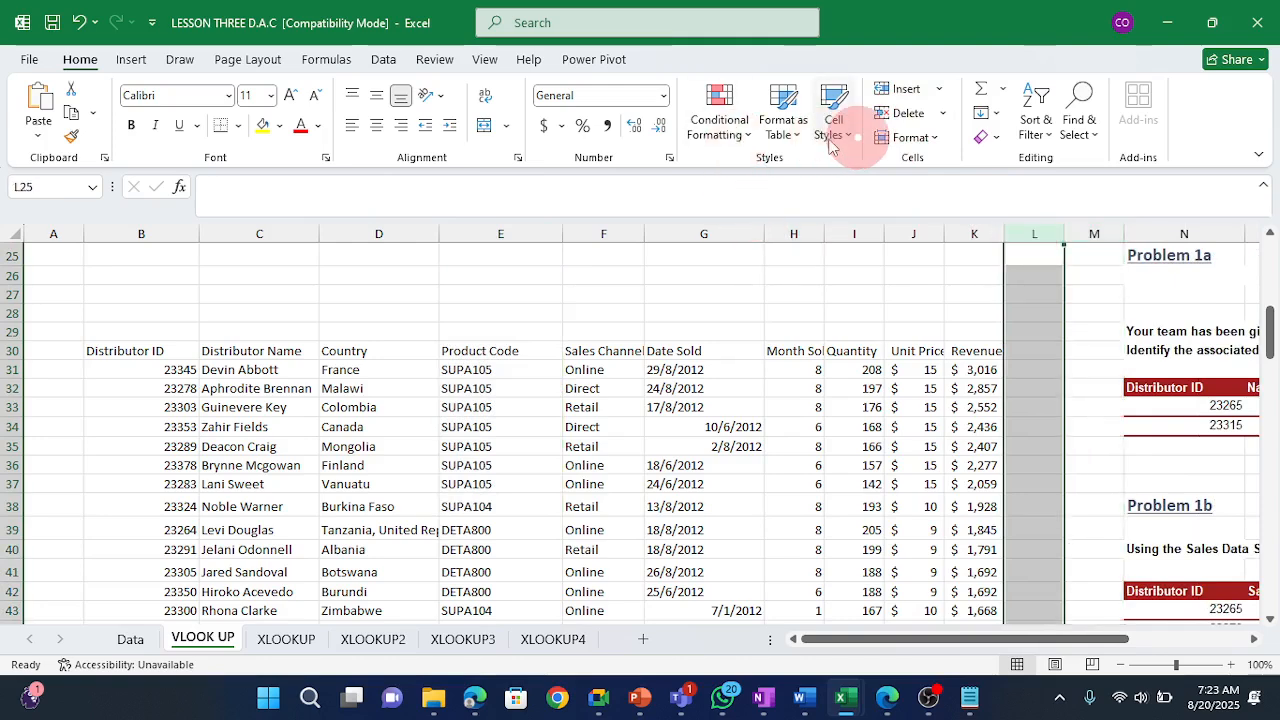
left_click(897, 113)
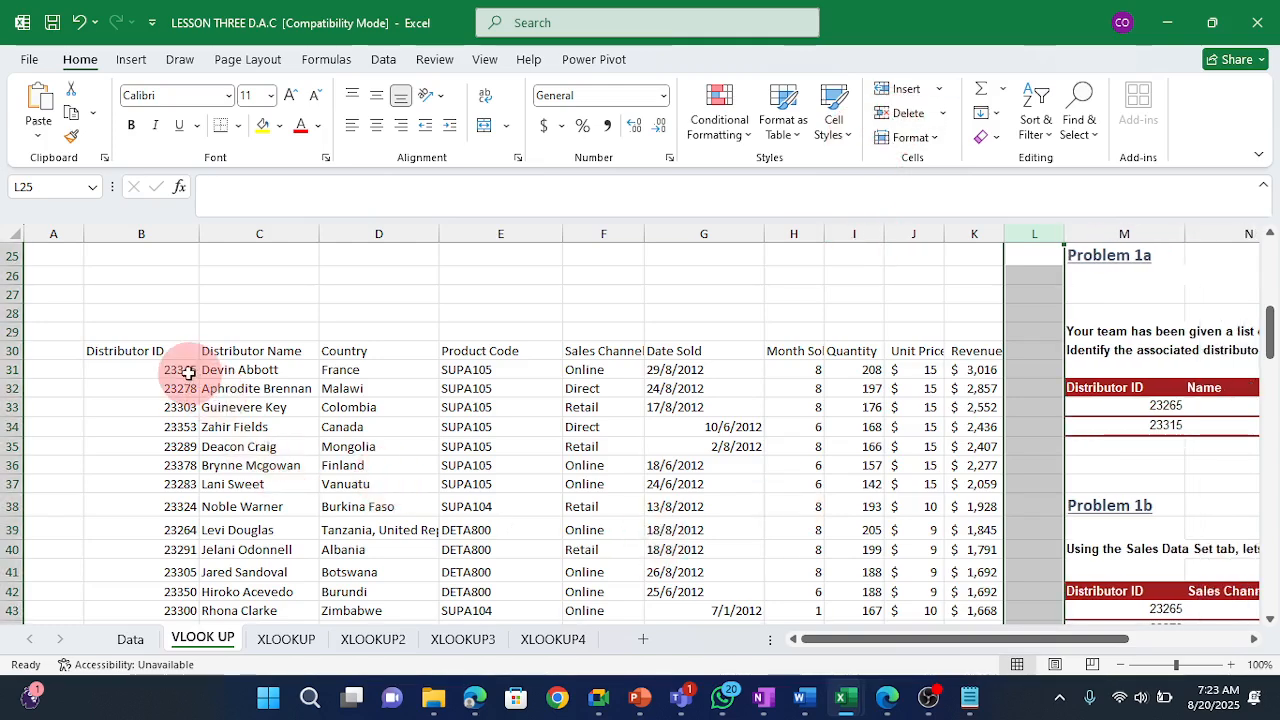
Narrow the empty column L and the Distributor ID column M of the problem tables slightly.
left_click_drag(188, 372, 984, 369)
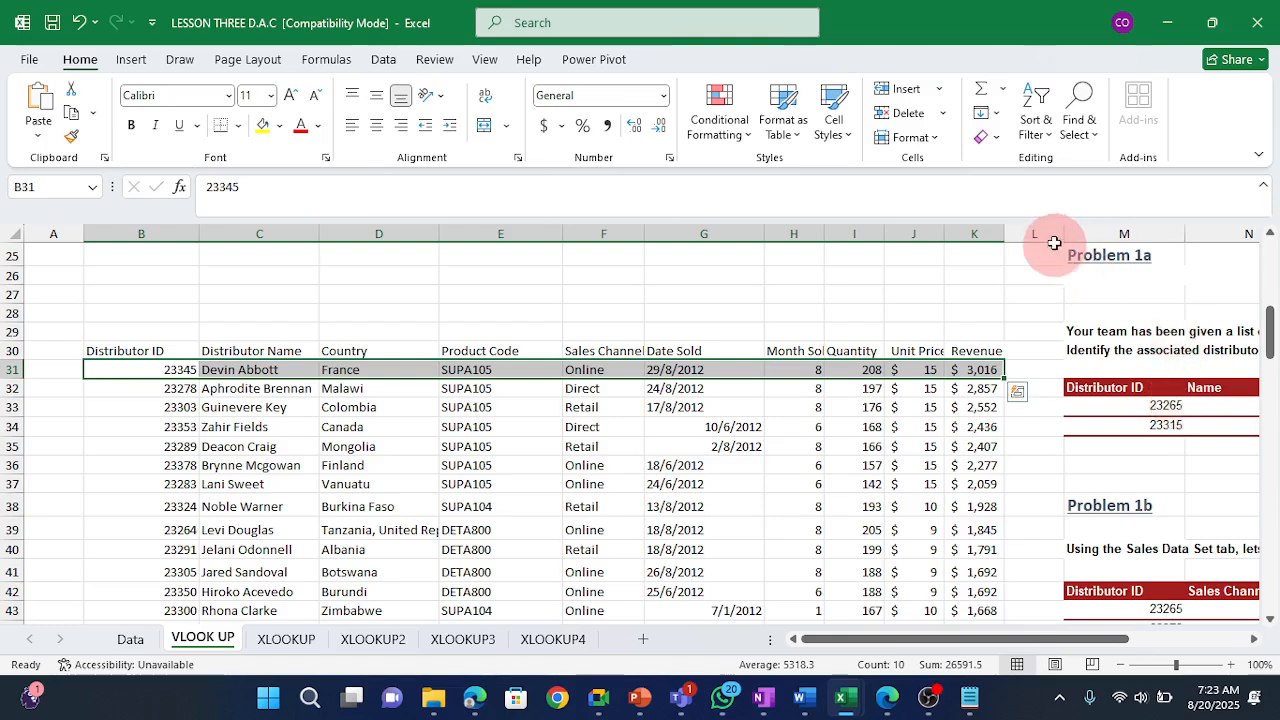
left_click_drag(1064, 233, 1047, 232)
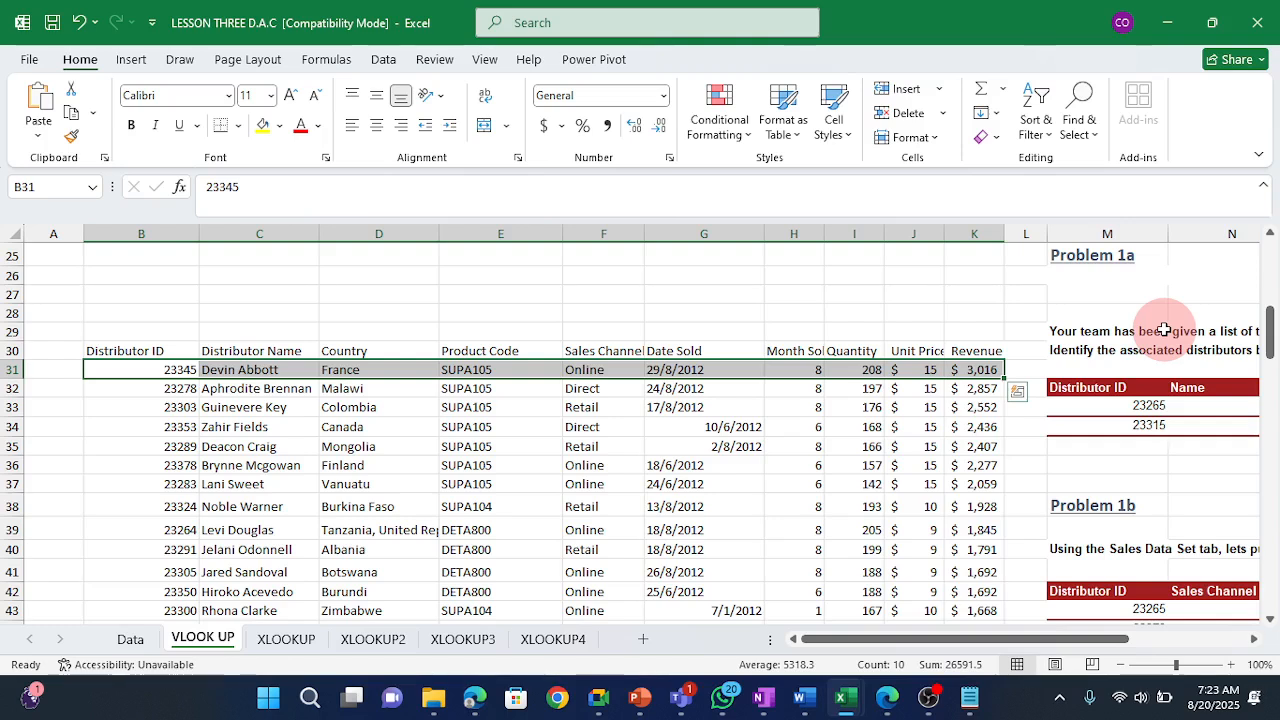
left_click_drag(1167, 232, 1147, 230)
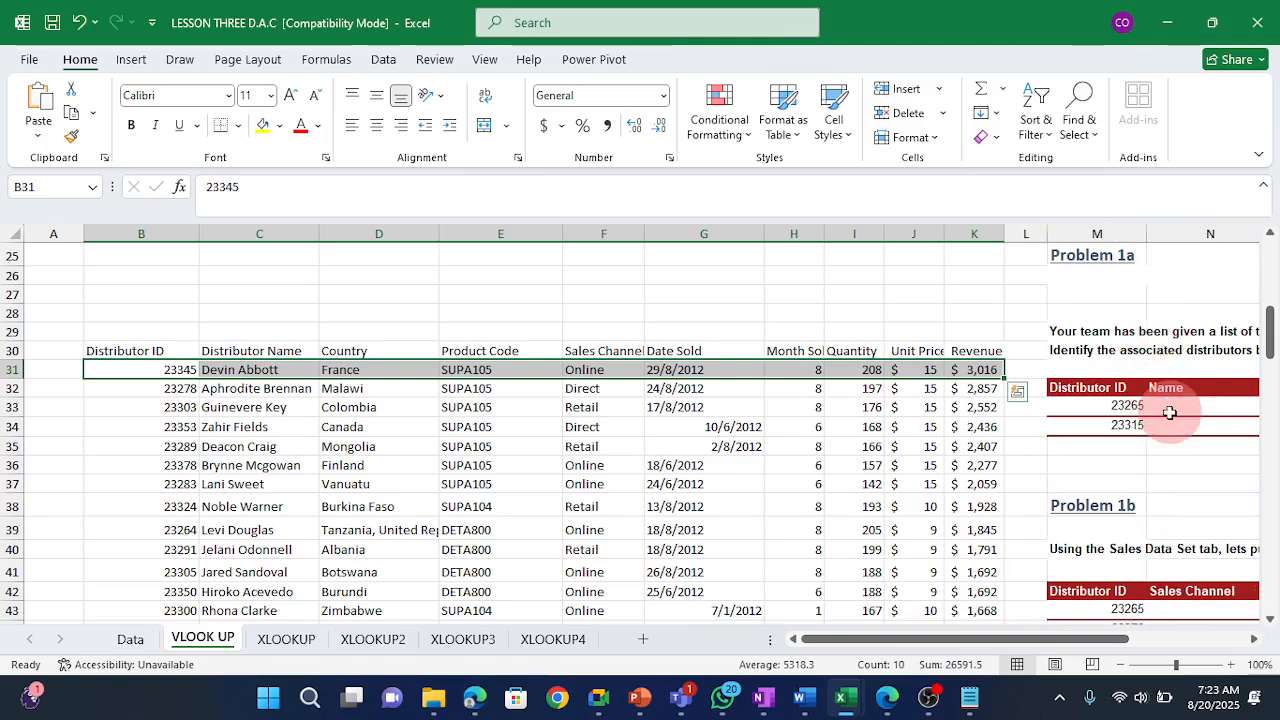
Examine the two Distributor IDs in M33:M34 and the empty Name cell N33 in Problem 1a.
left_click(1170, 411)
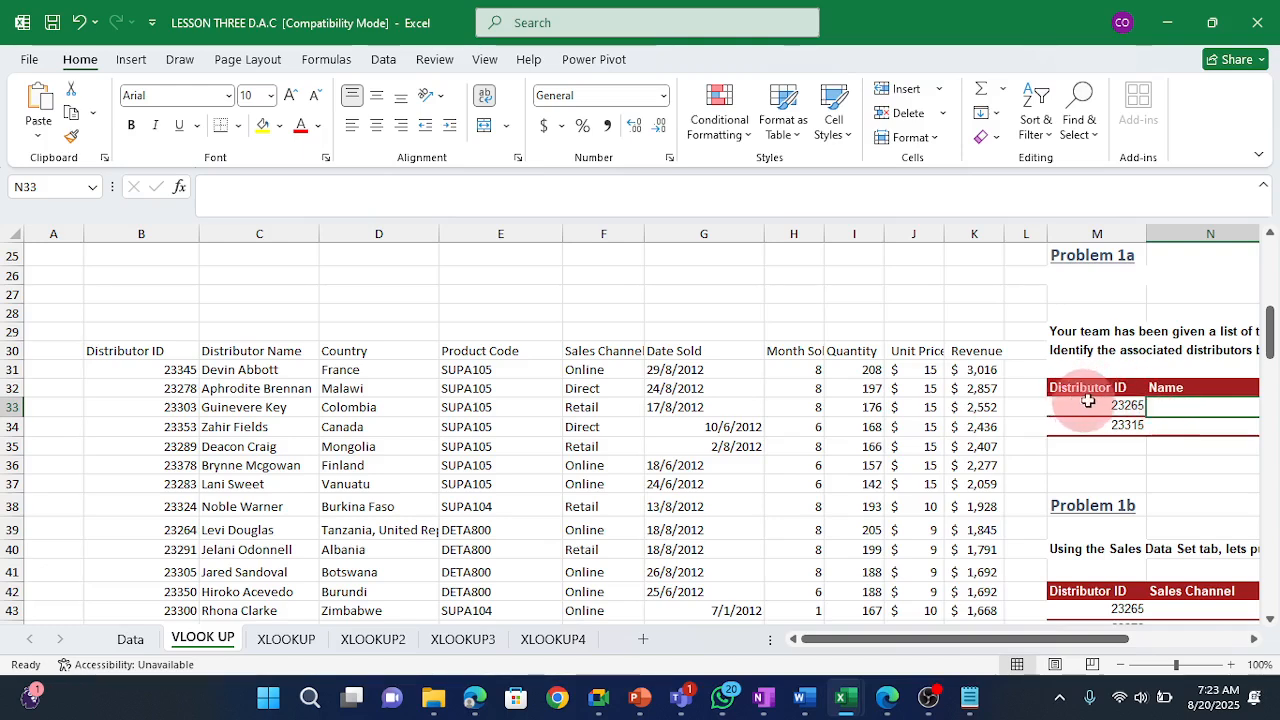
left_click_drag(1095, 405, 1093, 430)
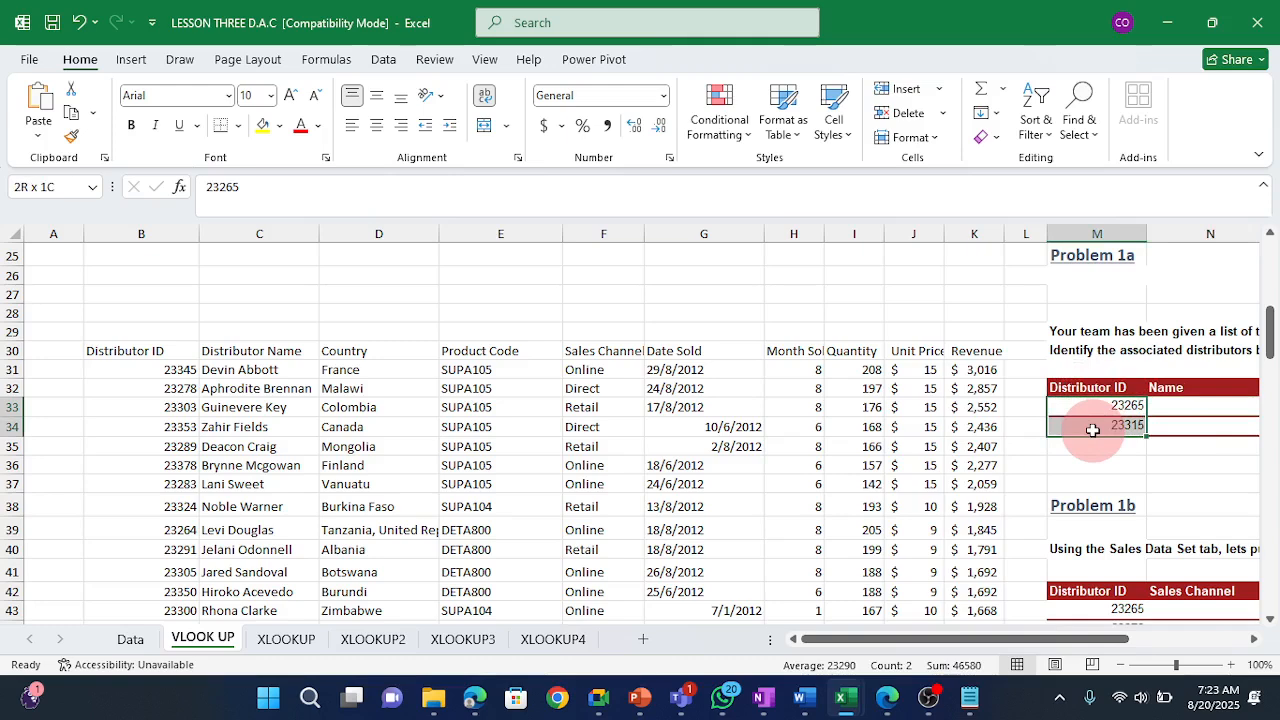
left_click(1171, 408)
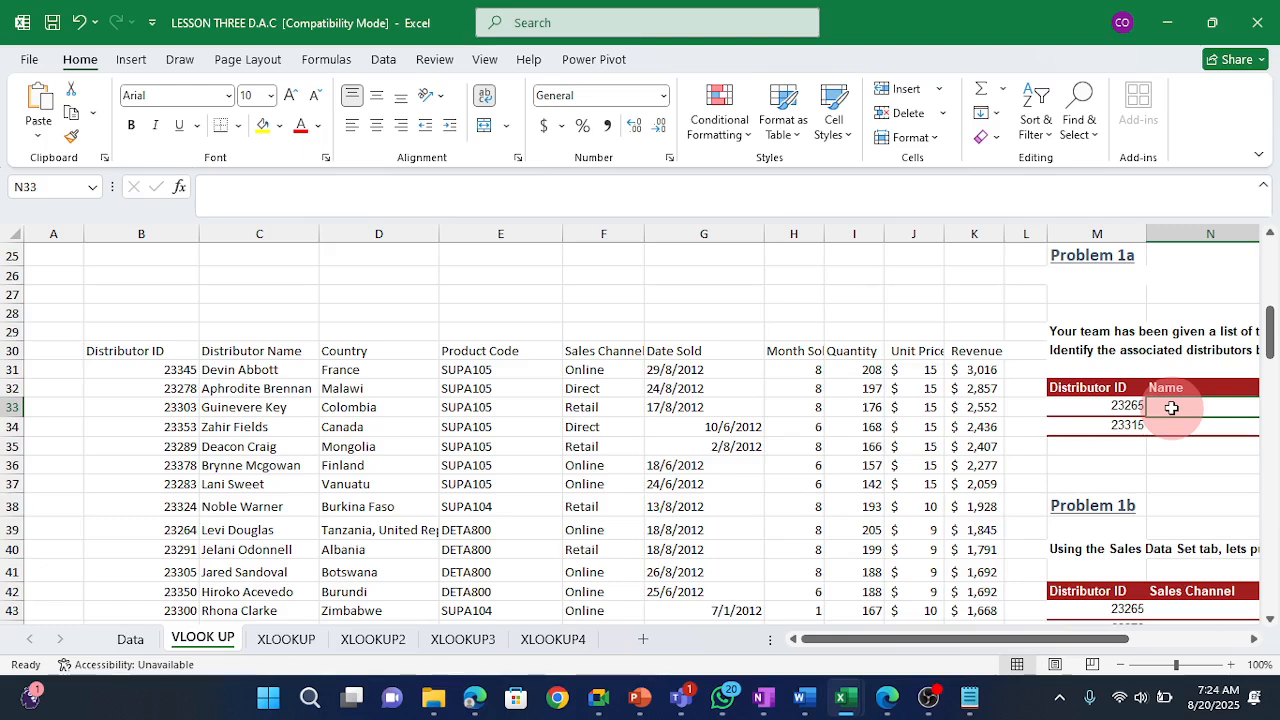
Scan the sales table's Distributor ID column record by record from B31 for the IDs listed in Problem 1a.
left_click(148, 369)
key("Down")
key("Down")
key("Down")
key("Down")
key("Down")
key("Down")
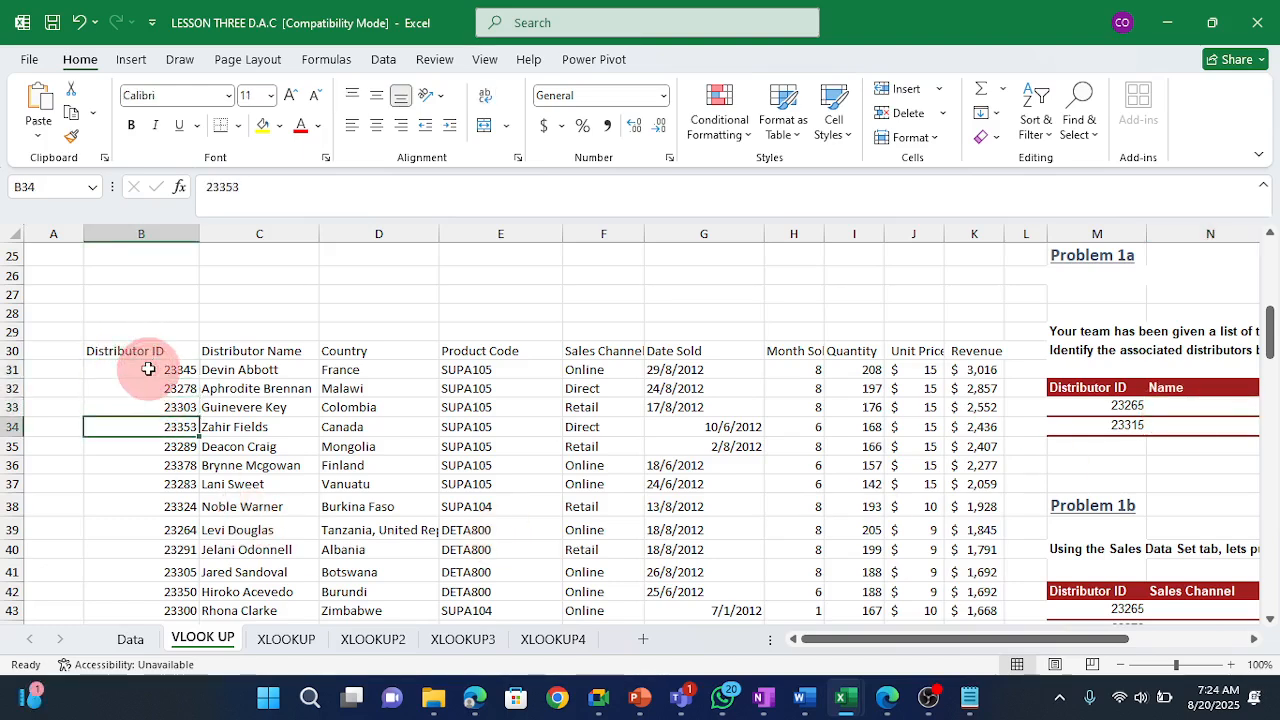
key("Down")
key("Down")
key("Down")
key("Down")
key("Down")
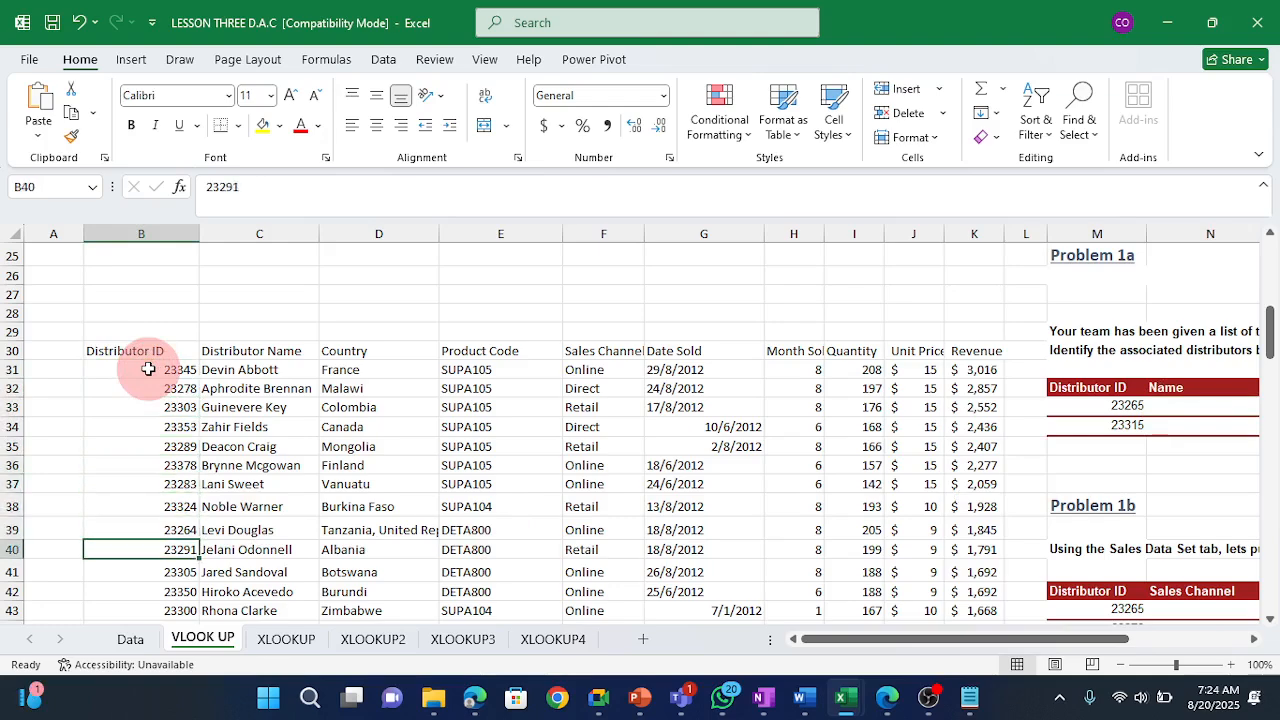
key("Down")
key("Down")
key("Down")
key("Down")
key("Down")
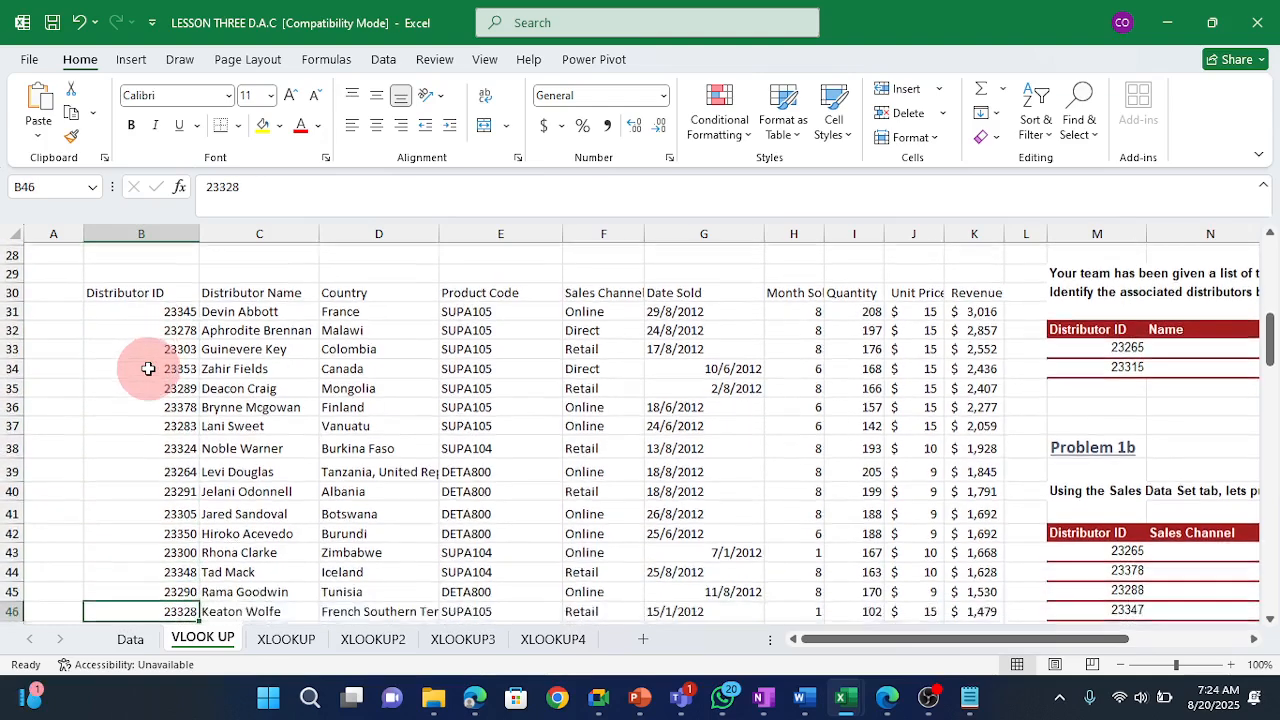
key("Down")
key("Down")
key("Down")
key("Down")
key("Down")
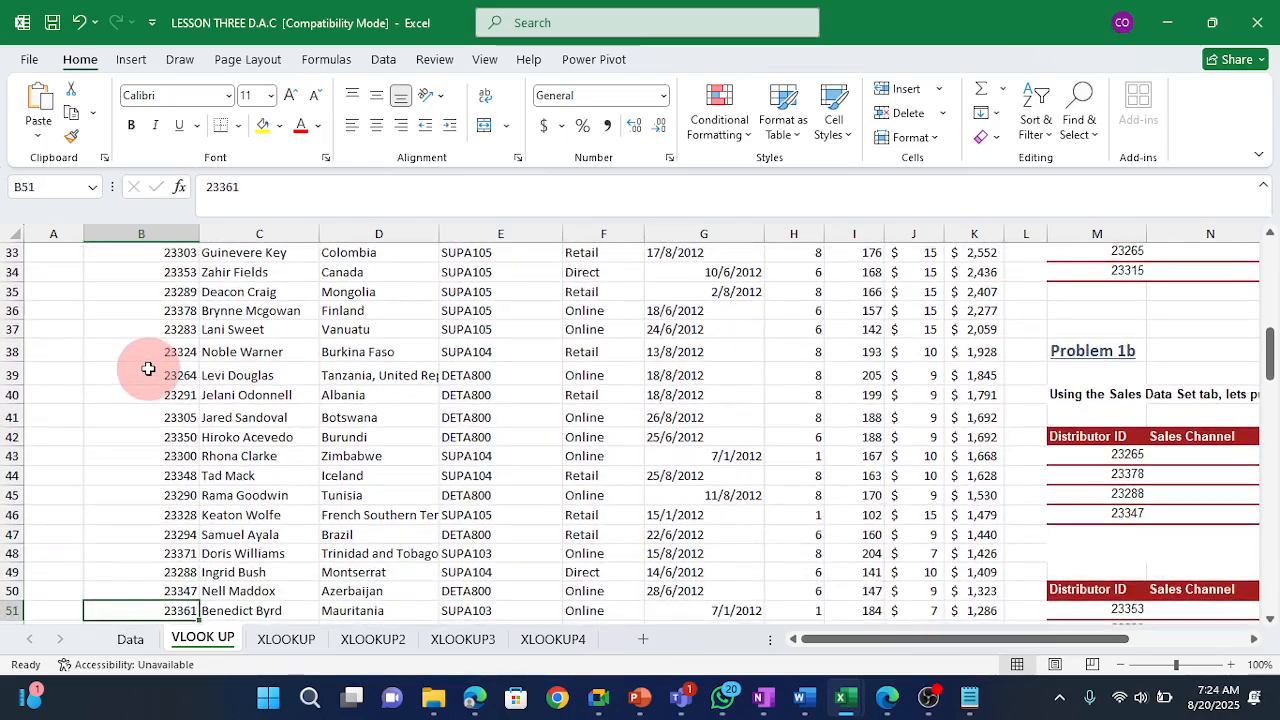
key("Down")
key("Down")
key("Down")
key("Down")
key("Down")
key("Down")
key("Down")
key("Down")
key("Down")
key("Down")
key("Down")
key("Down")
key("Down")
key("Down")
key("Down")
key("Down")
key("Down")
key("Down")
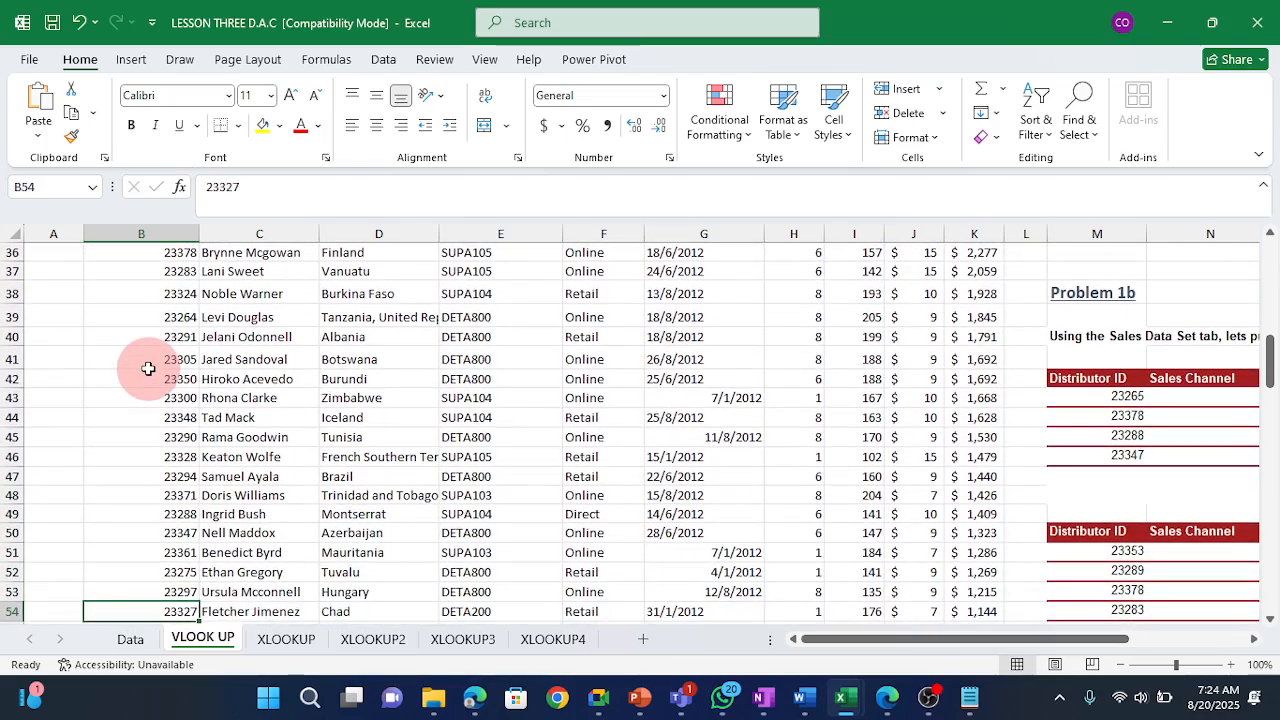
key("Up")
key("Up")
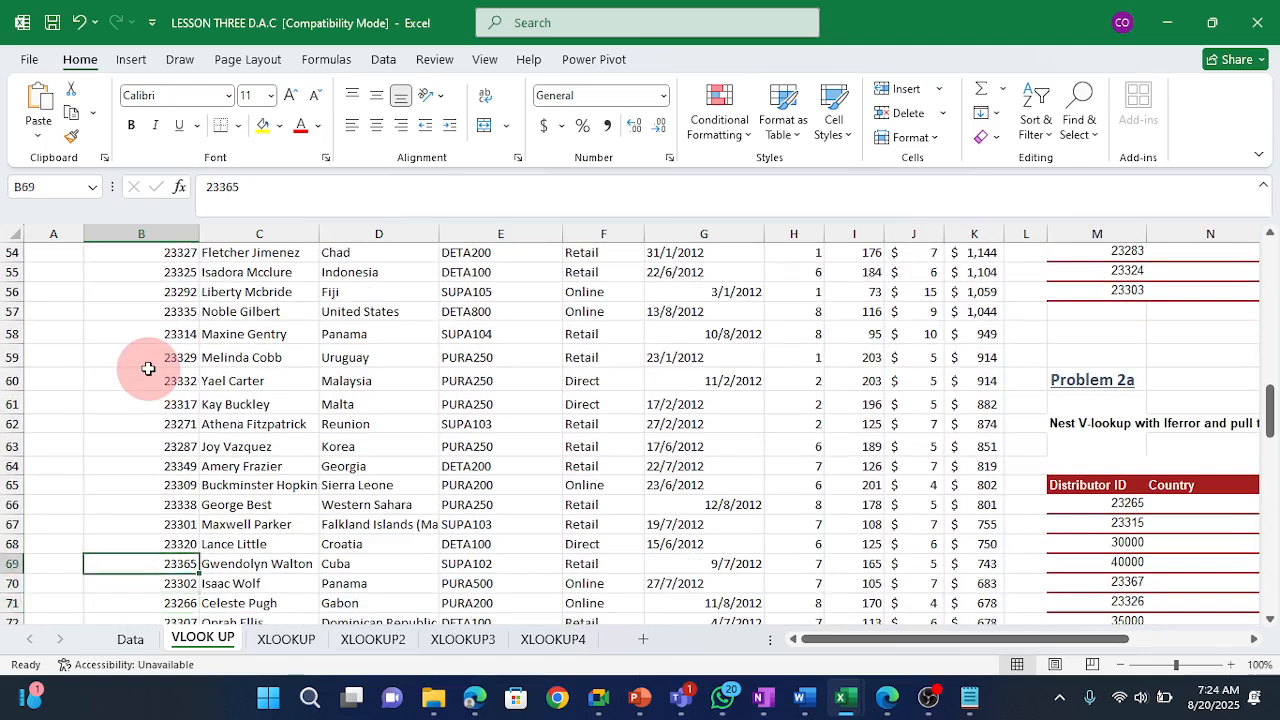
key("Up")
key("Down")
key("Down")
key("Down")
key("Down")
key("Down")
key("Down")
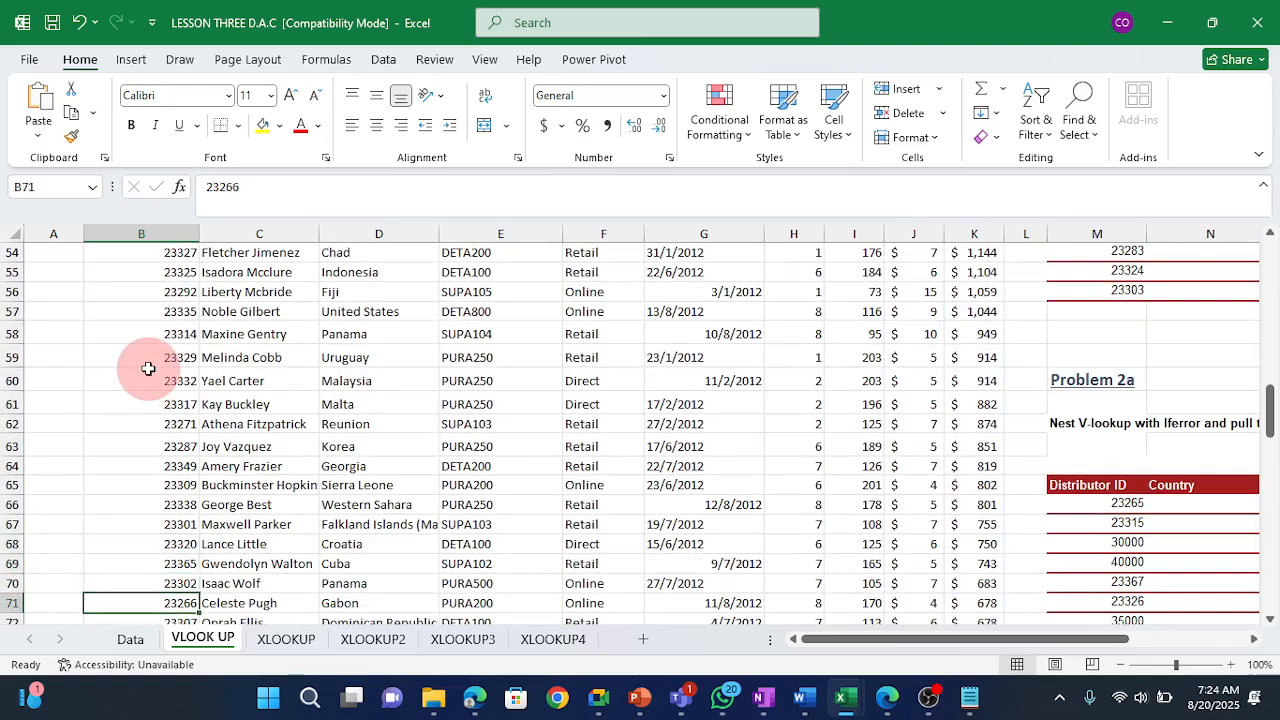
key("Down")
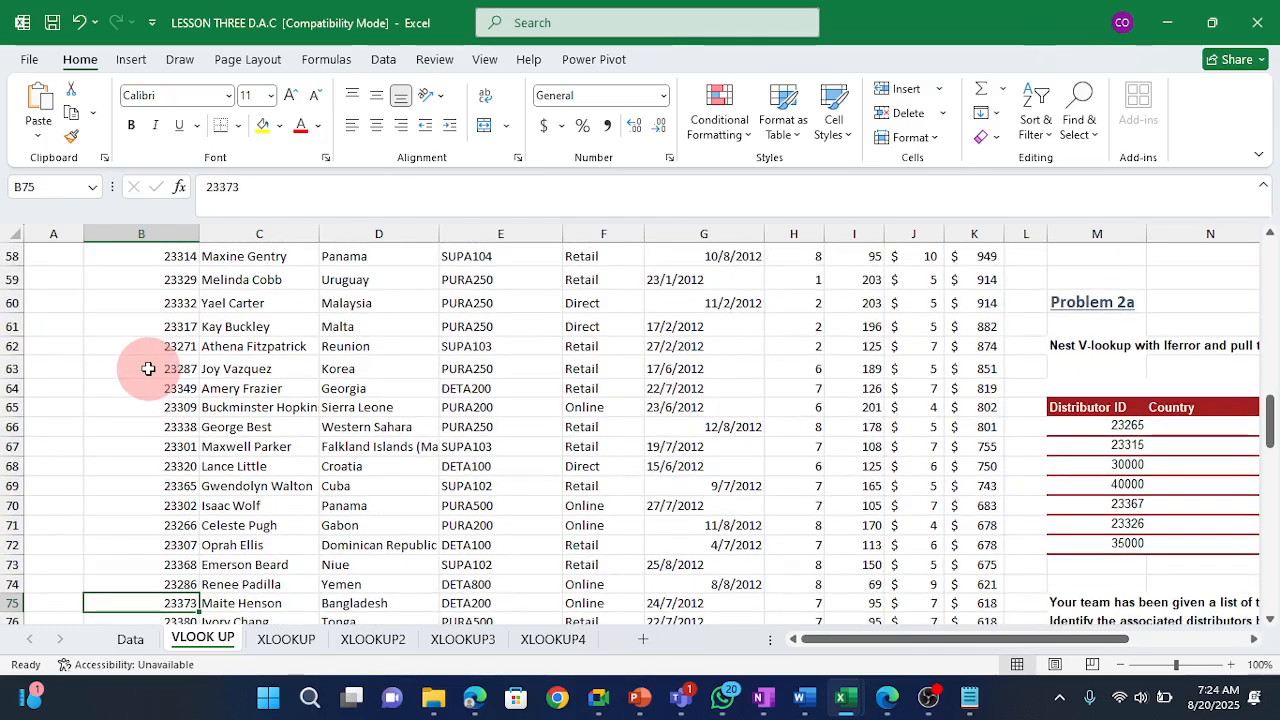
key("Down")
key("Down")
key("Down")
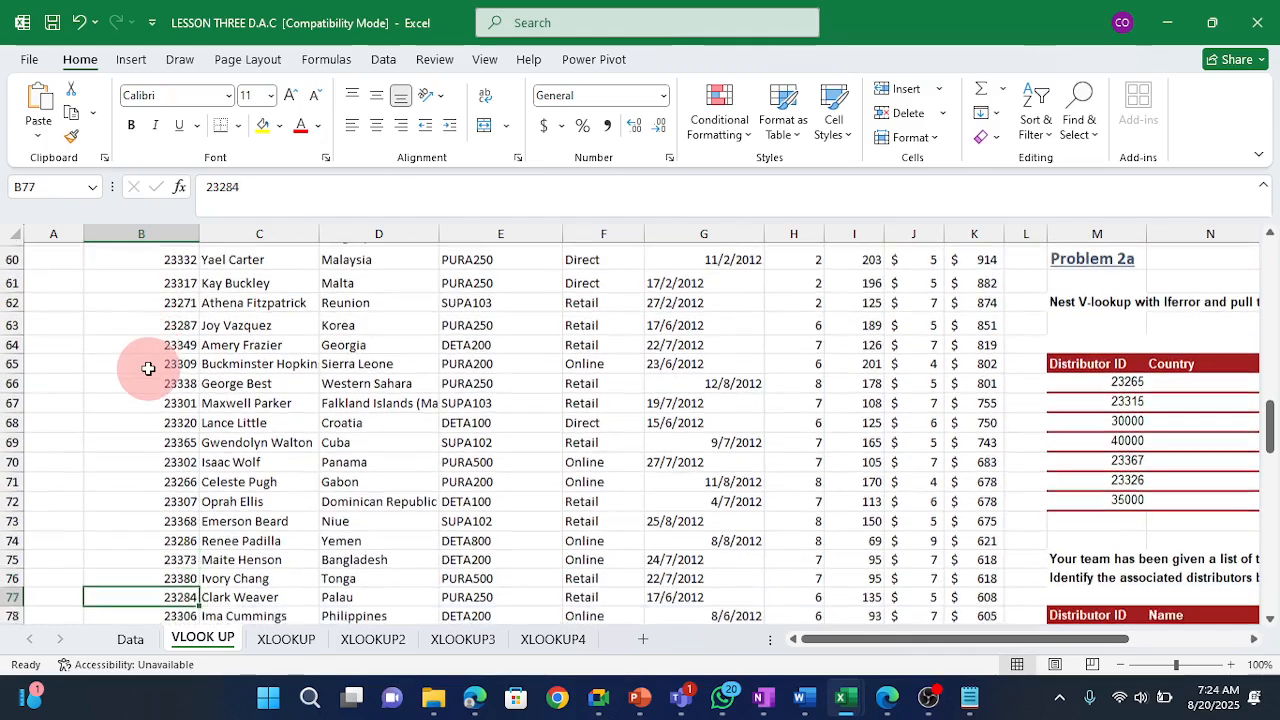
Continue the manual scan down the Distributor Name column, from row 77 to row 97 of the sales table.
key("Right")
key("Down")
key("Down")
key("Down")
key("Down")
key("Down")
key("Down")
key("Down")
key("Down")
key("Down")
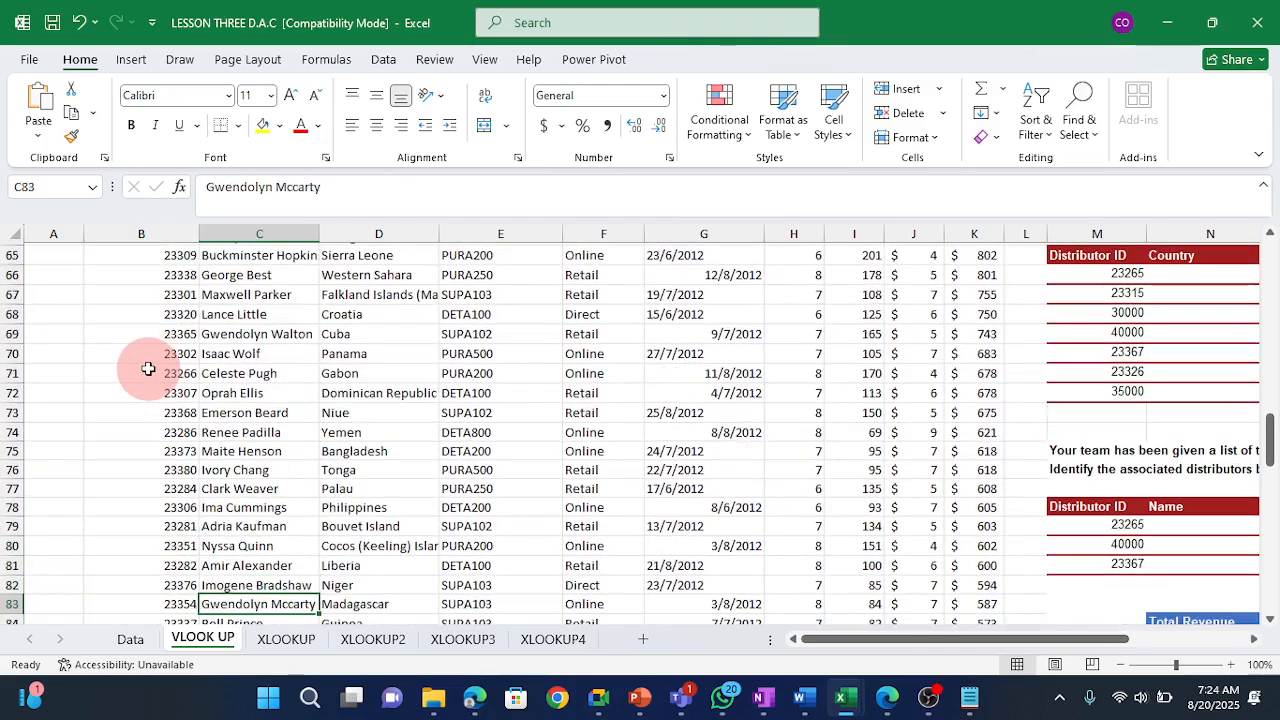
key("Up")
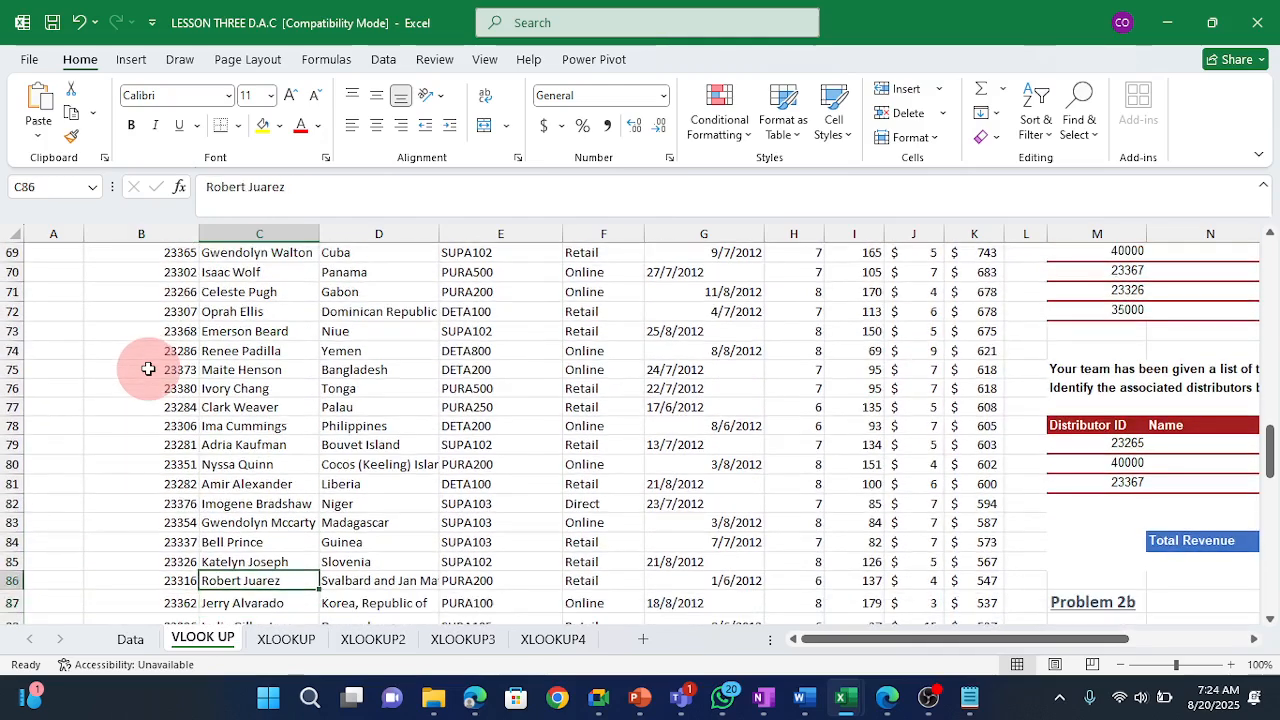
key("Up")
key("Up")
key("Down")
key("Down")
key("Down")
key("Down")
key("Down")
key("Down")
key("Down")
key("Down")
key("Down")
key("Down")
key("Down")
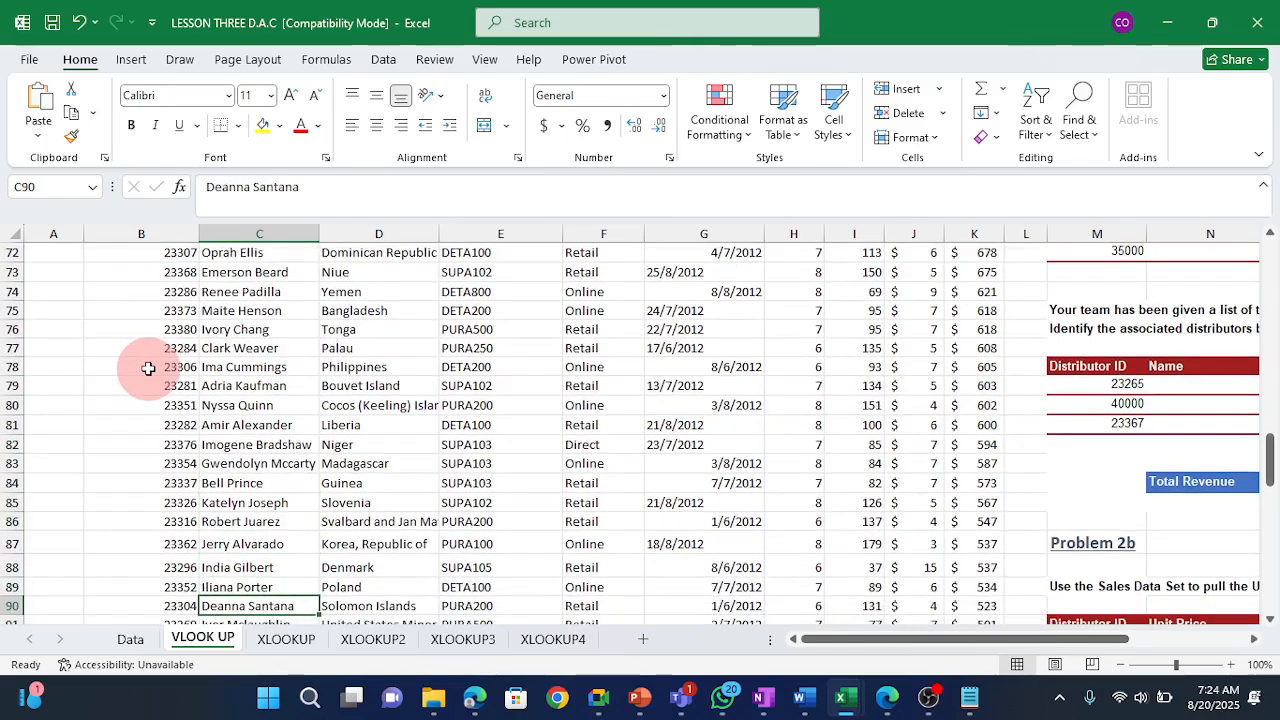
key("Down")
key("Down")
key("Down")
key("Down")
key("Down")
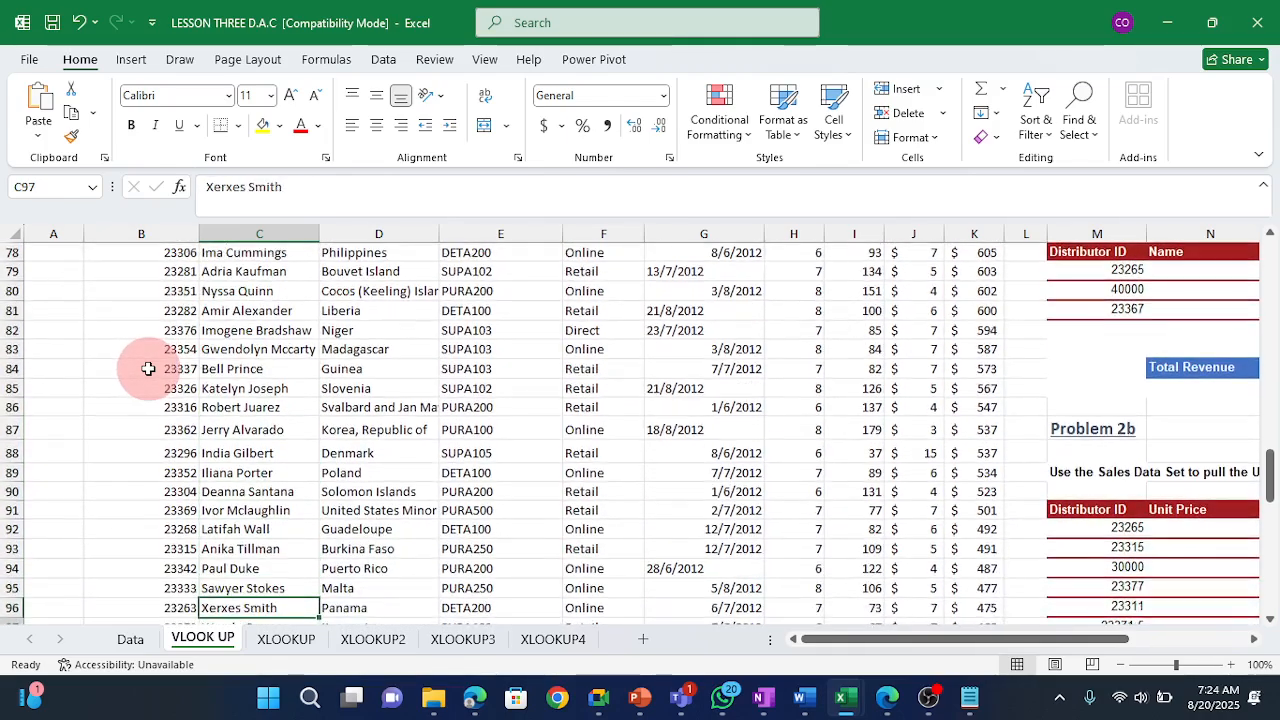
Check the Distributor IDs down to B101, and go back up the table to the Distributor Name header in C30.
key("Left")
key("Down")
key("Down")
key("Down")
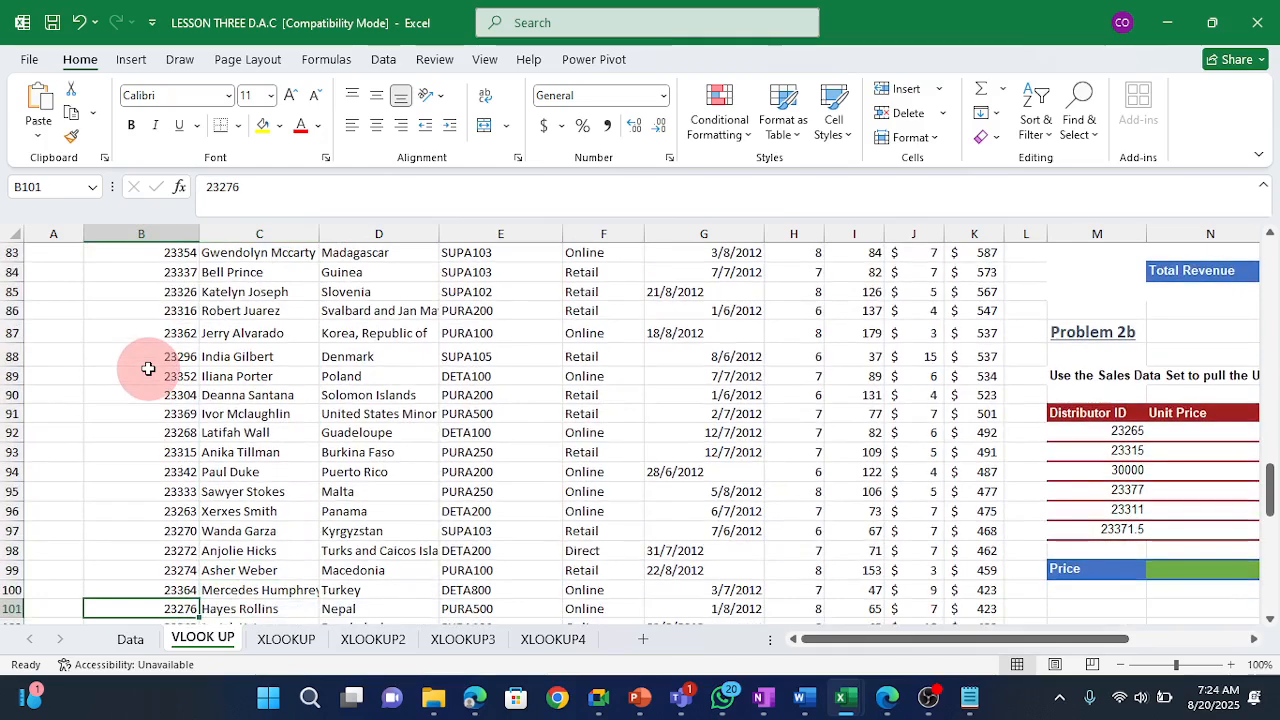
key("Up")
key("Up")
key("Up")
key("Up")
key("Up")
key("Up")
key("Up")
key("Up")
key("Up")
key("Up")
key("Up")
key("Up")
key("Up")
key("Up")
key("Up")
key("Up")
key("Up")
key("Up")
key("Up")
key("Up")
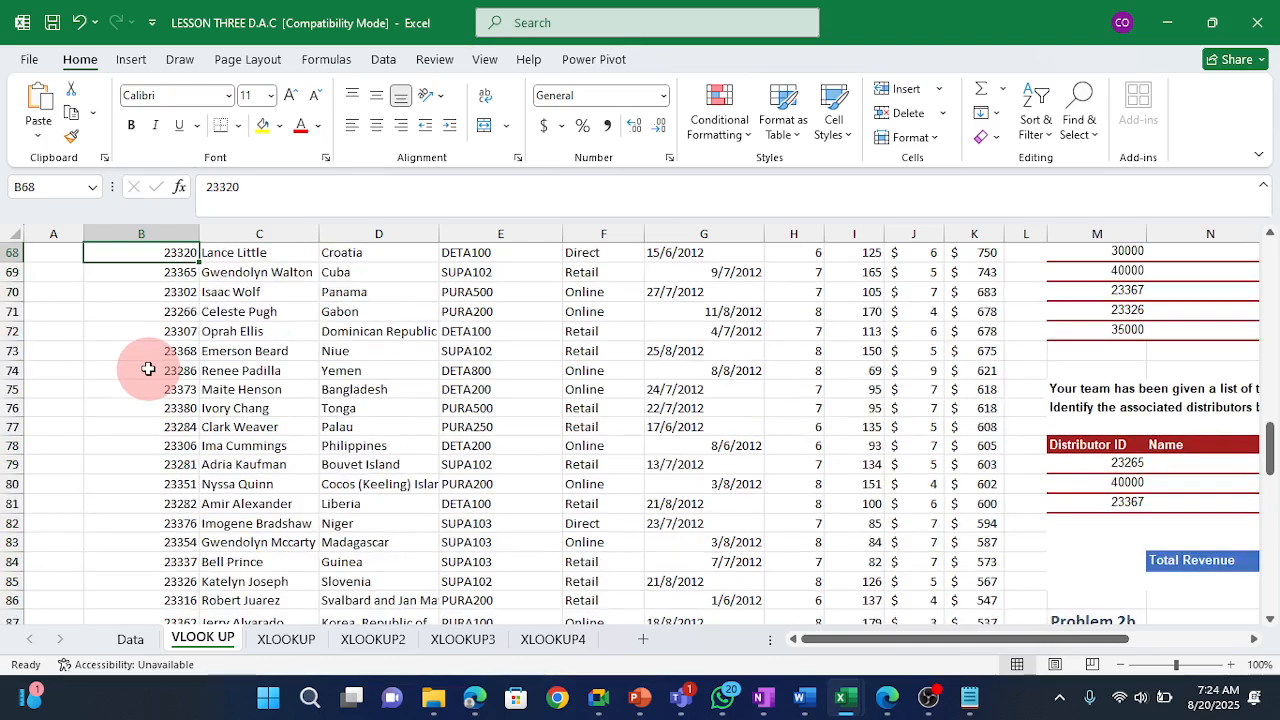
key("ctrl+Up")
key("Right")
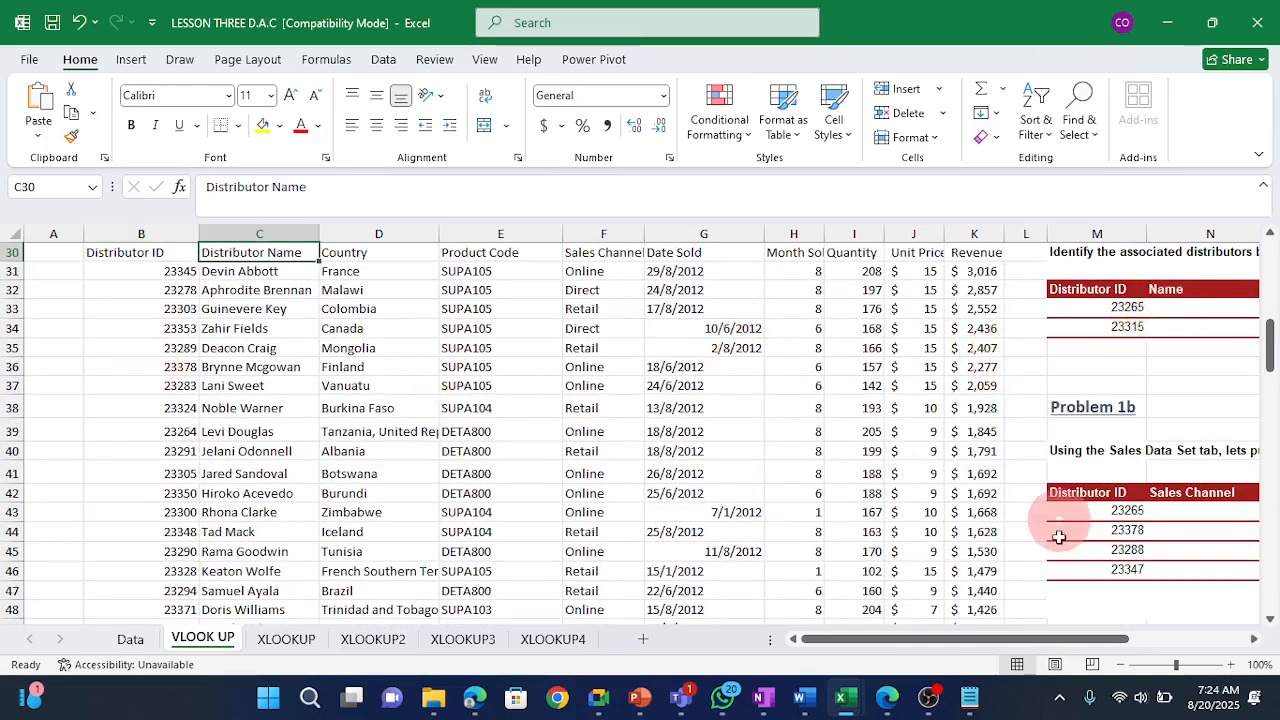
left_click_drag(979, 638, 1049, 638)
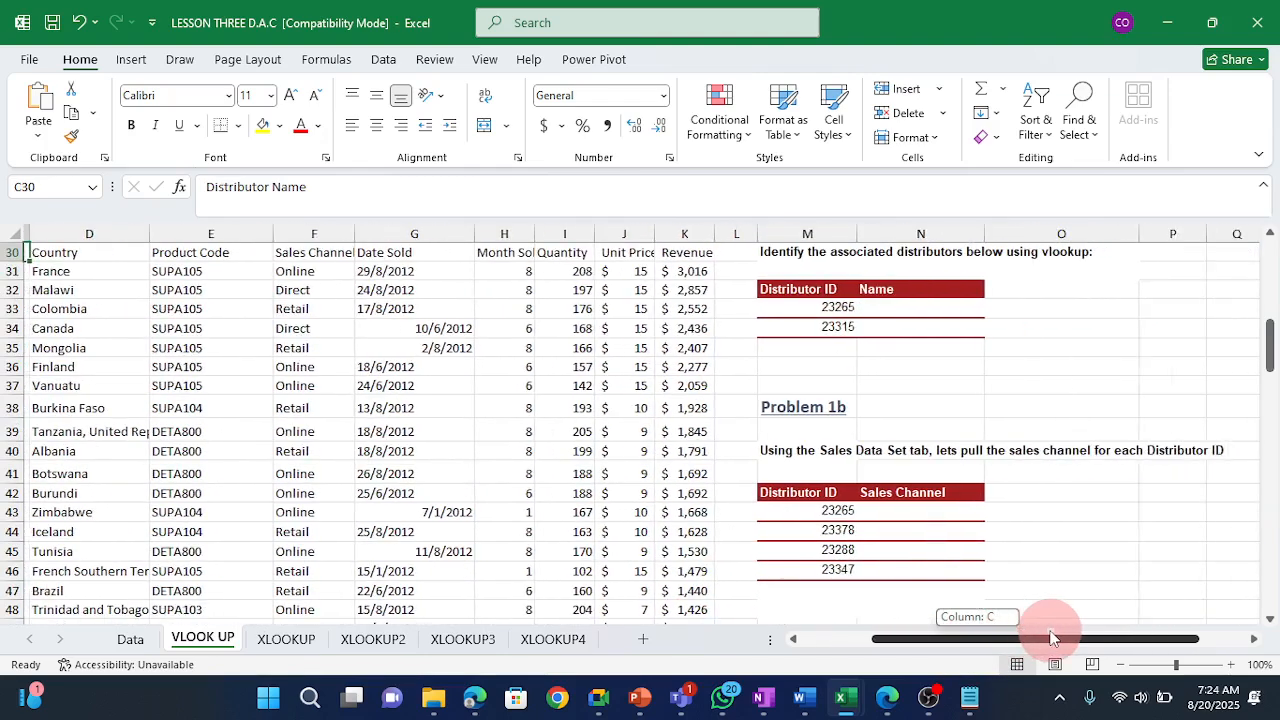
left_click(900, 312)
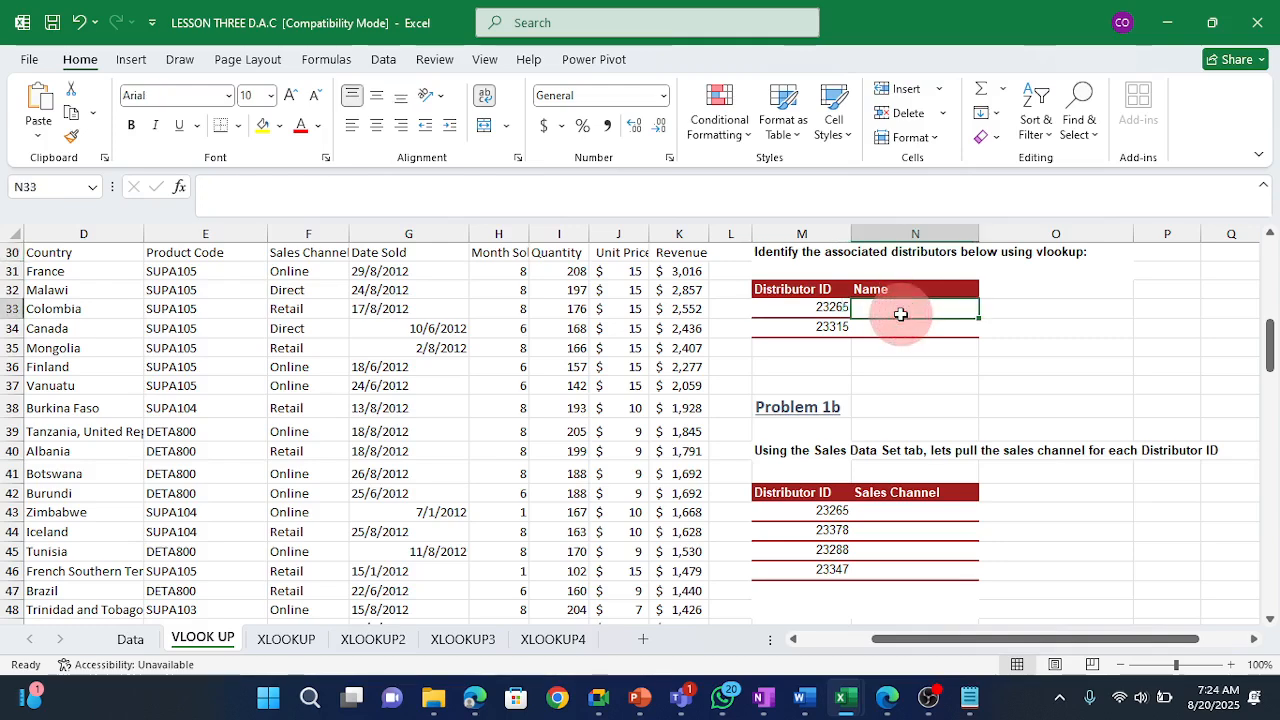
type("=")
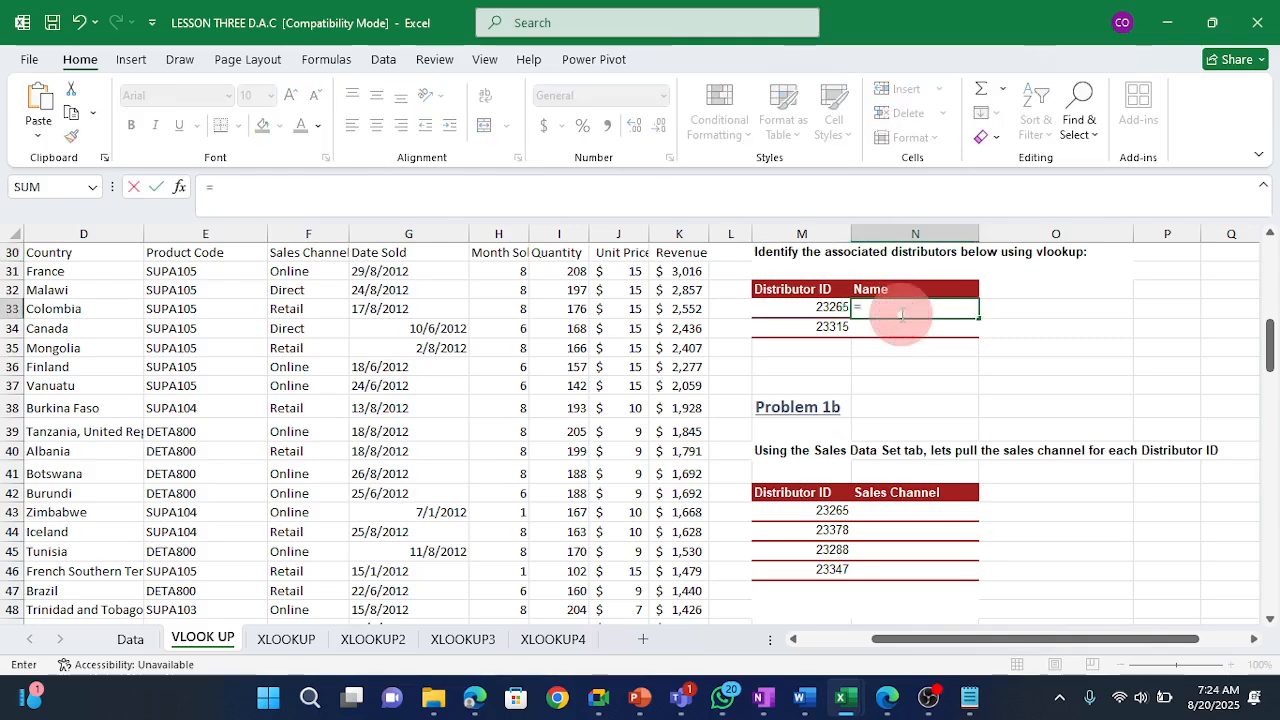
type("vl")
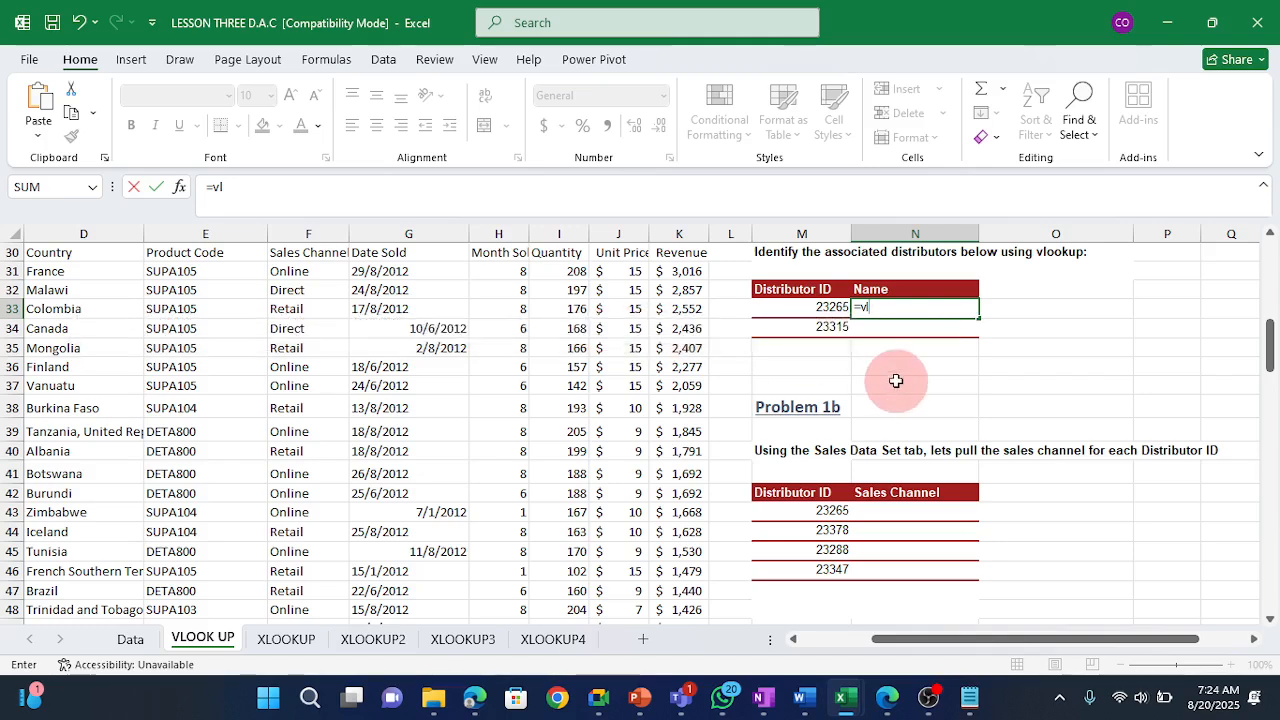
key("Escape")
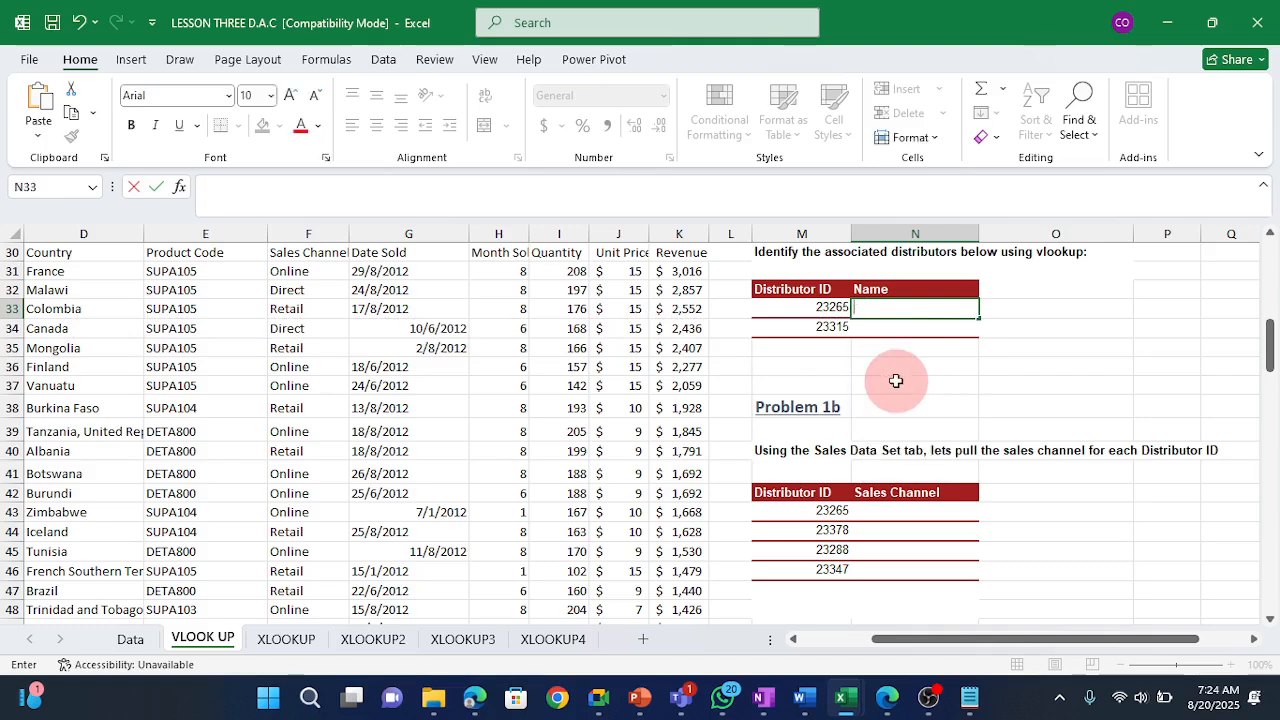
left_click(1084, 308)
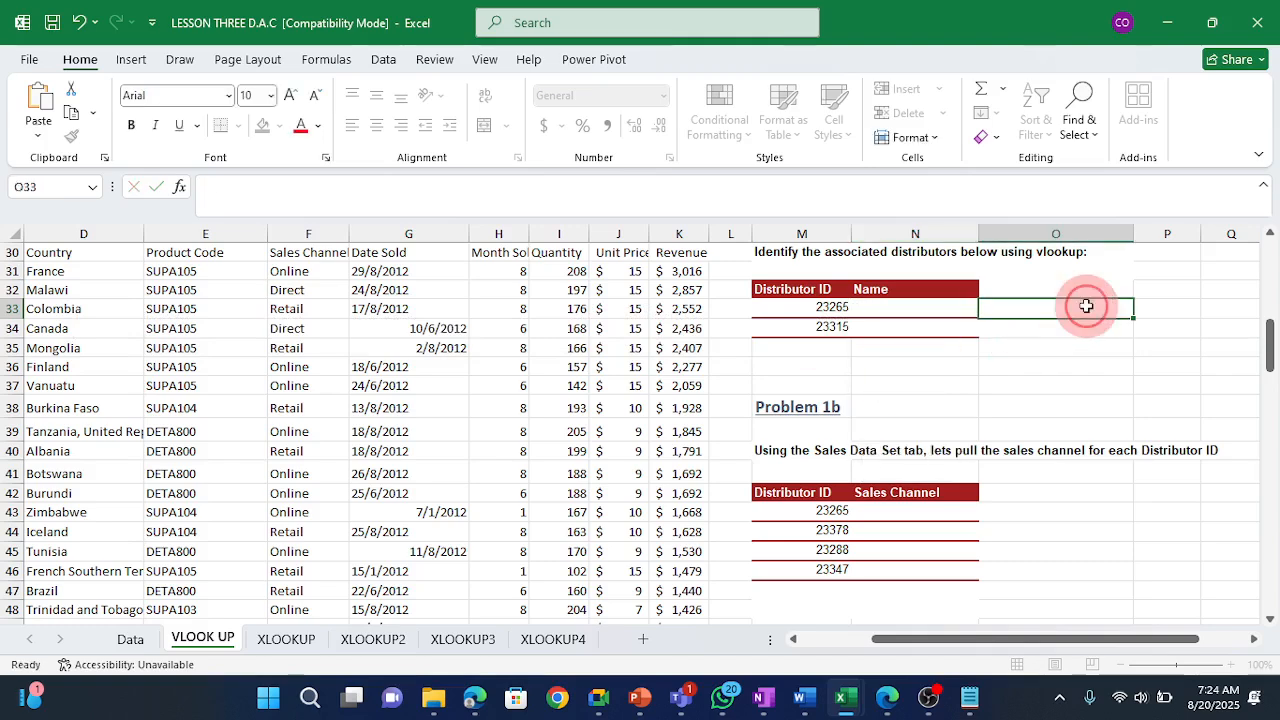
Enter the first Distributor ID of Problem 1a by hand in scratch cell O37, and clear it again.
left_click(884, 305)
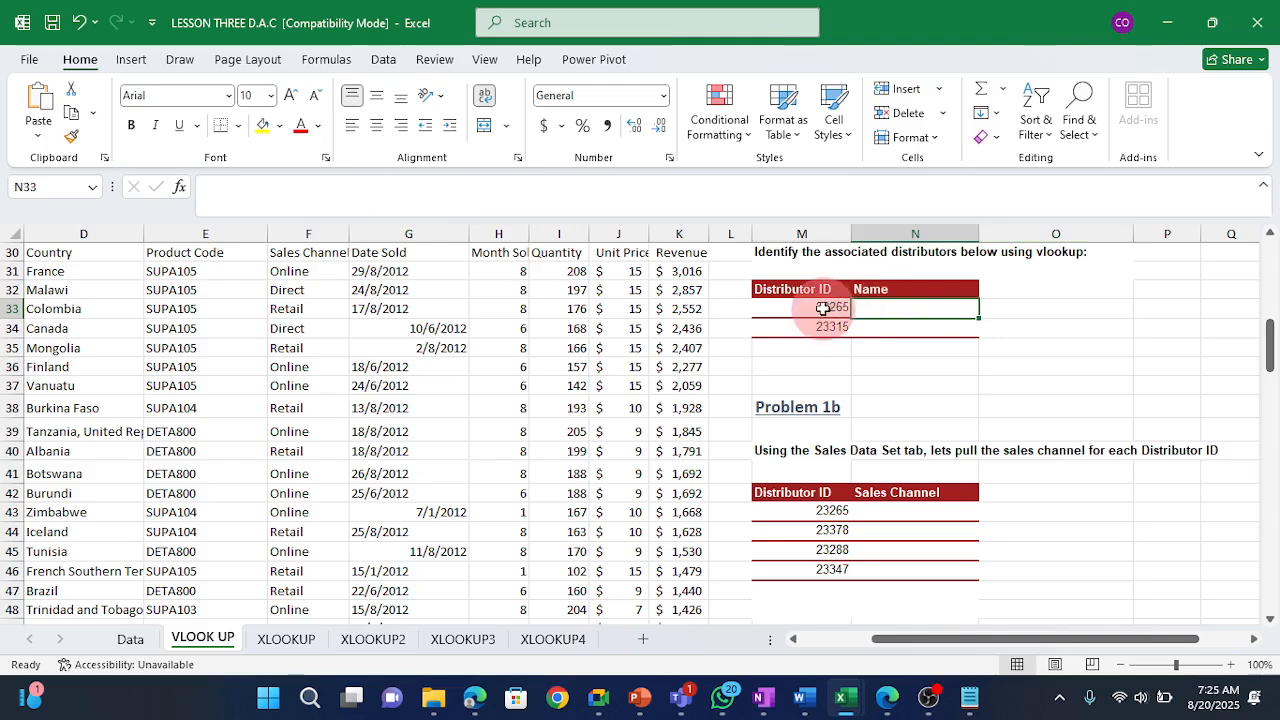
left_click(835, 310)
left_click(1043, 385)
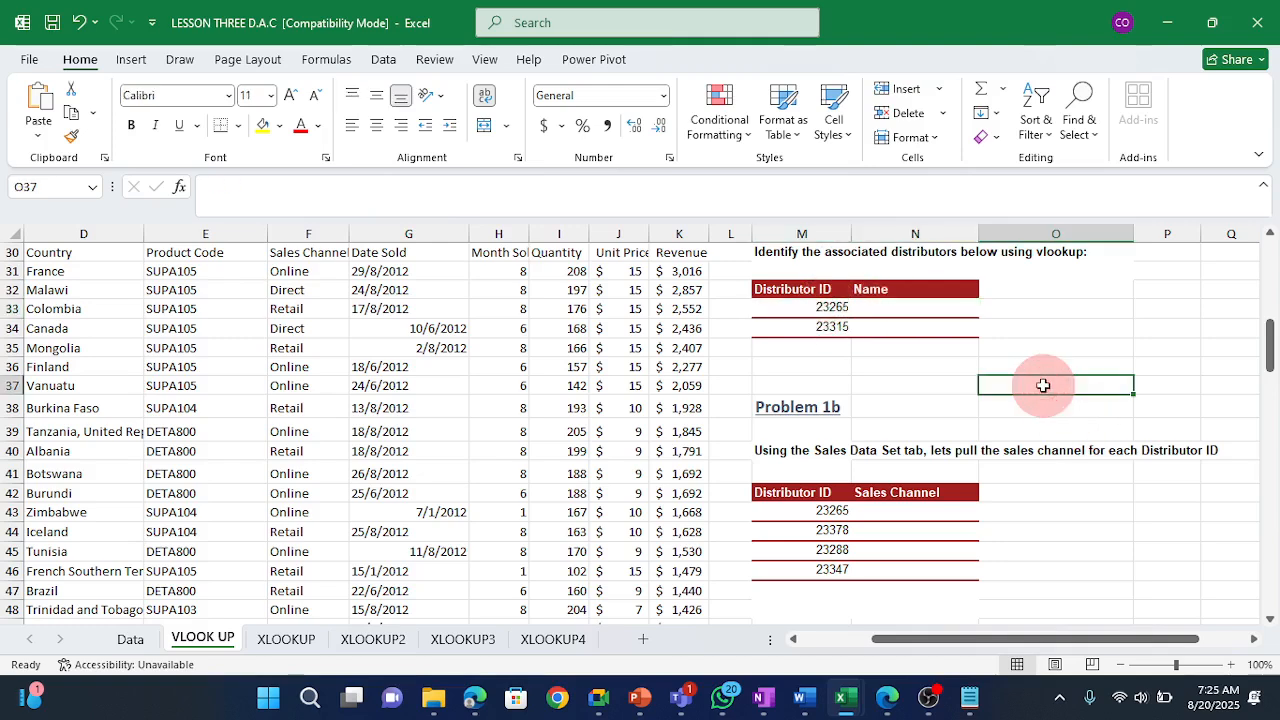
type("232")
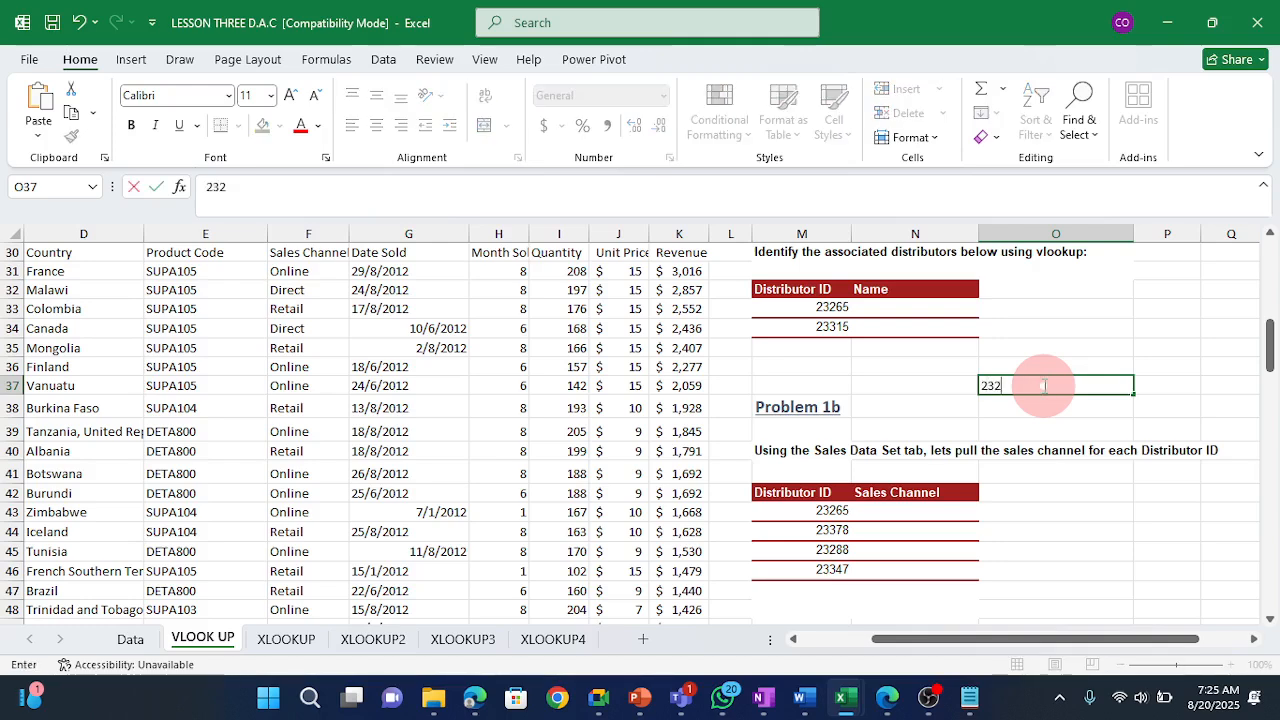
type("65")
left_click(1152, 385)
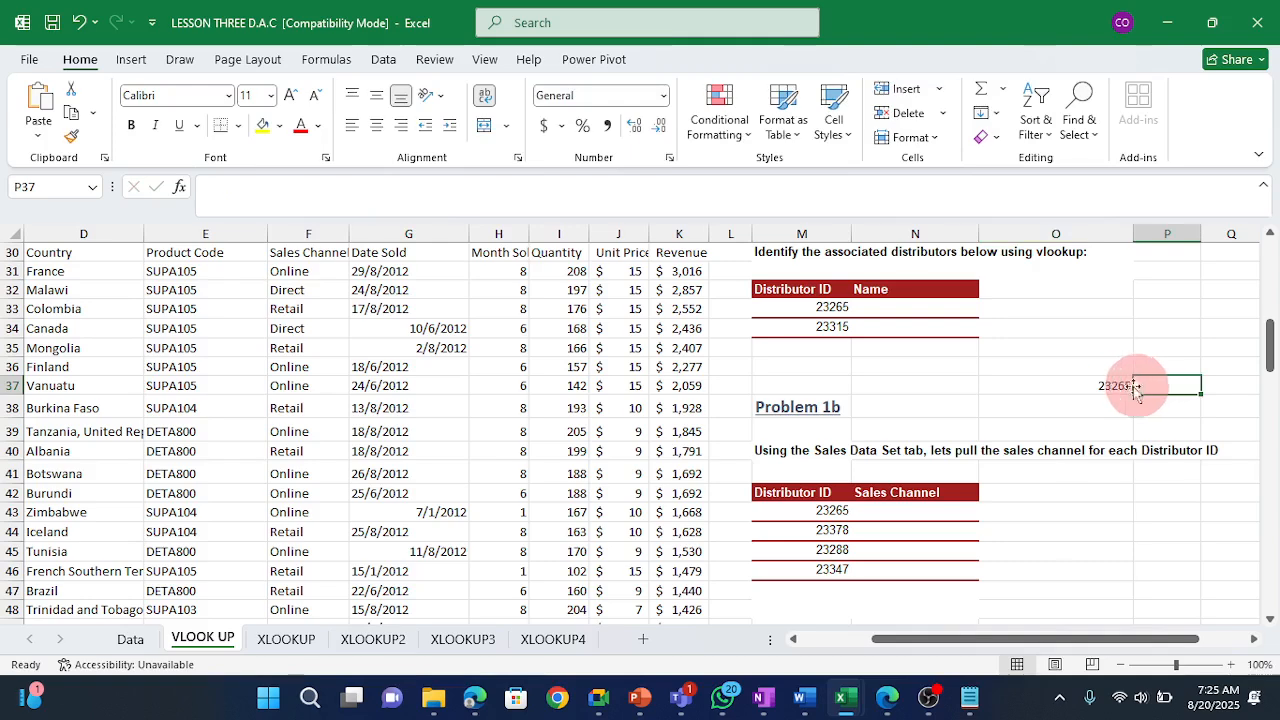
left_click(1106, 386)
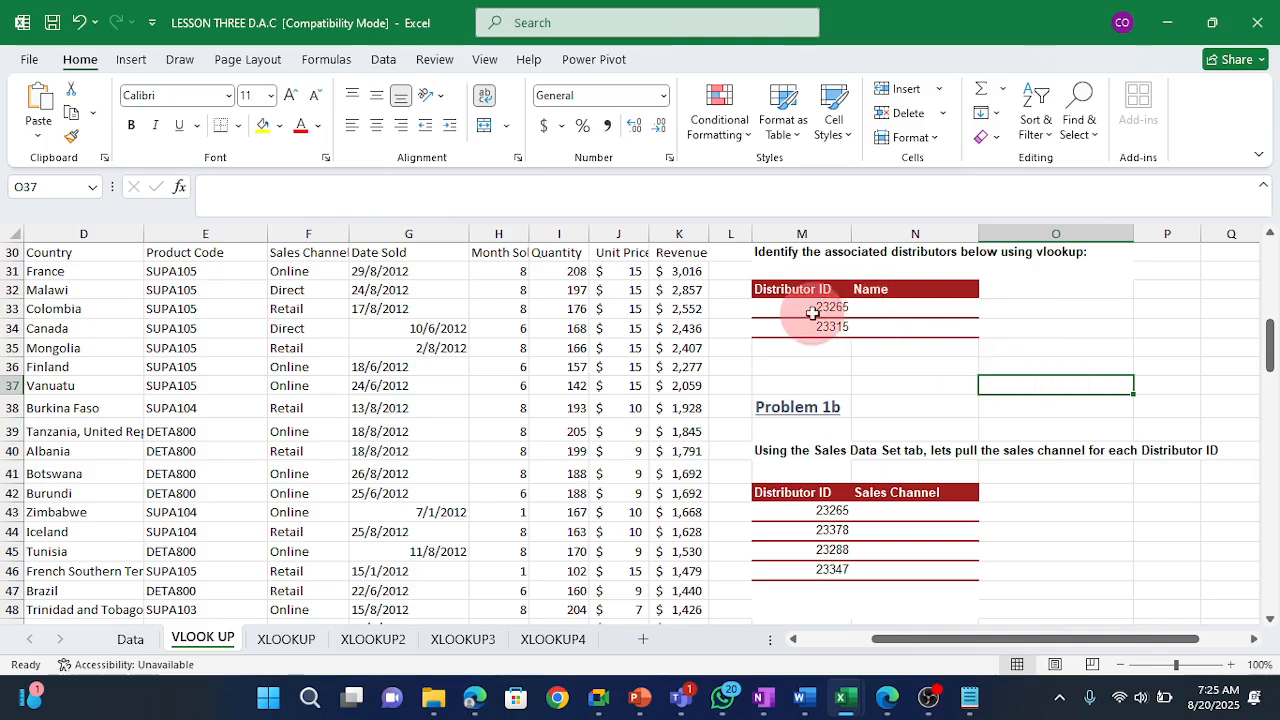
left_click_drag(812, 310, 820, 350)
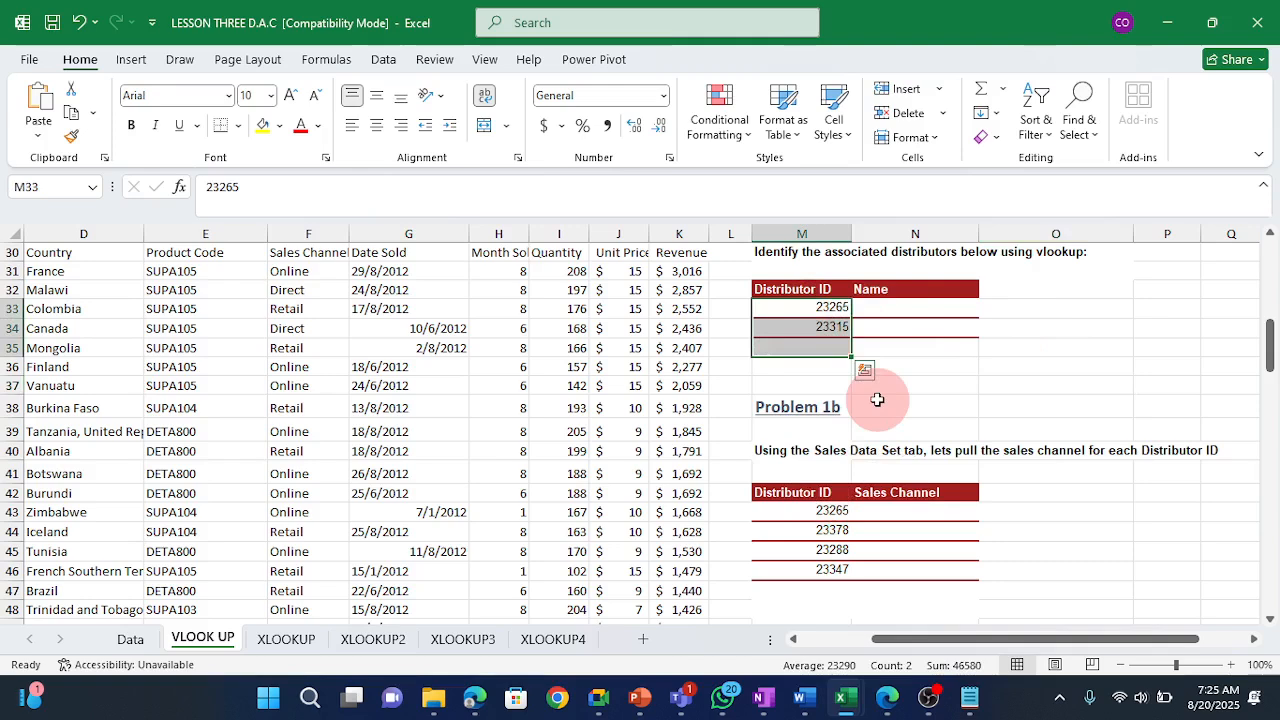
left_click(878, 310)
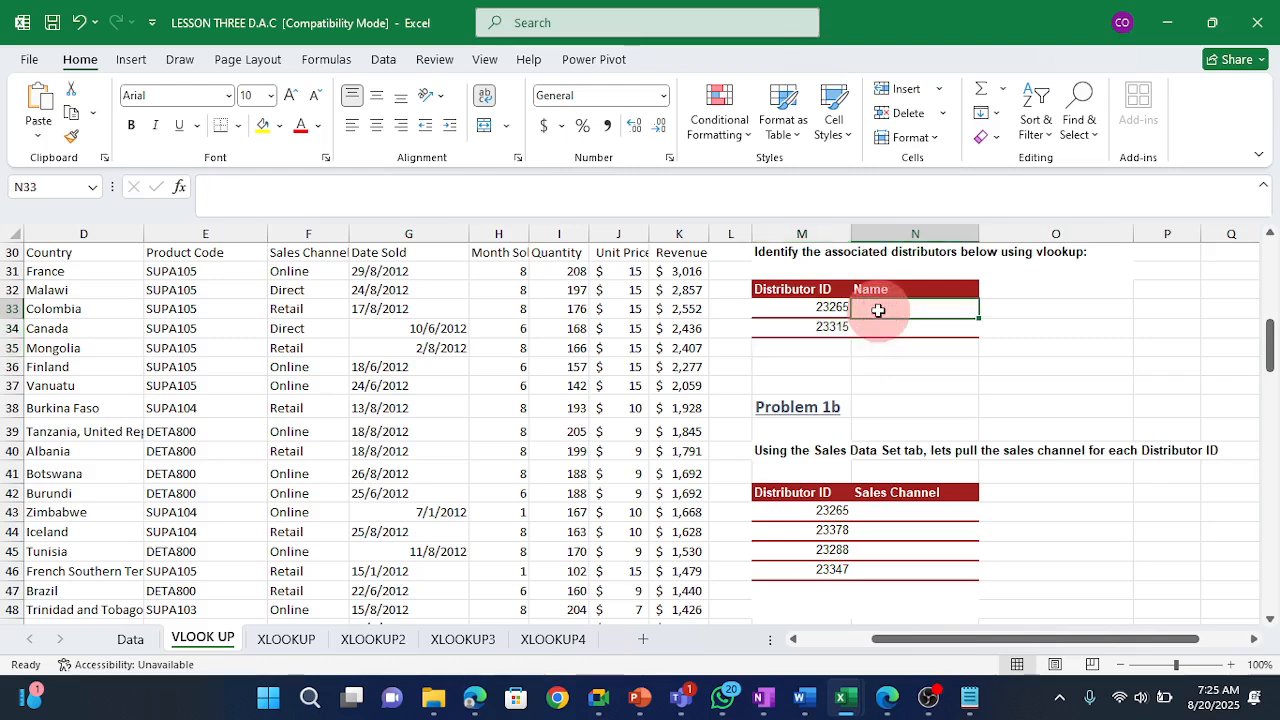
type("=vlookup")
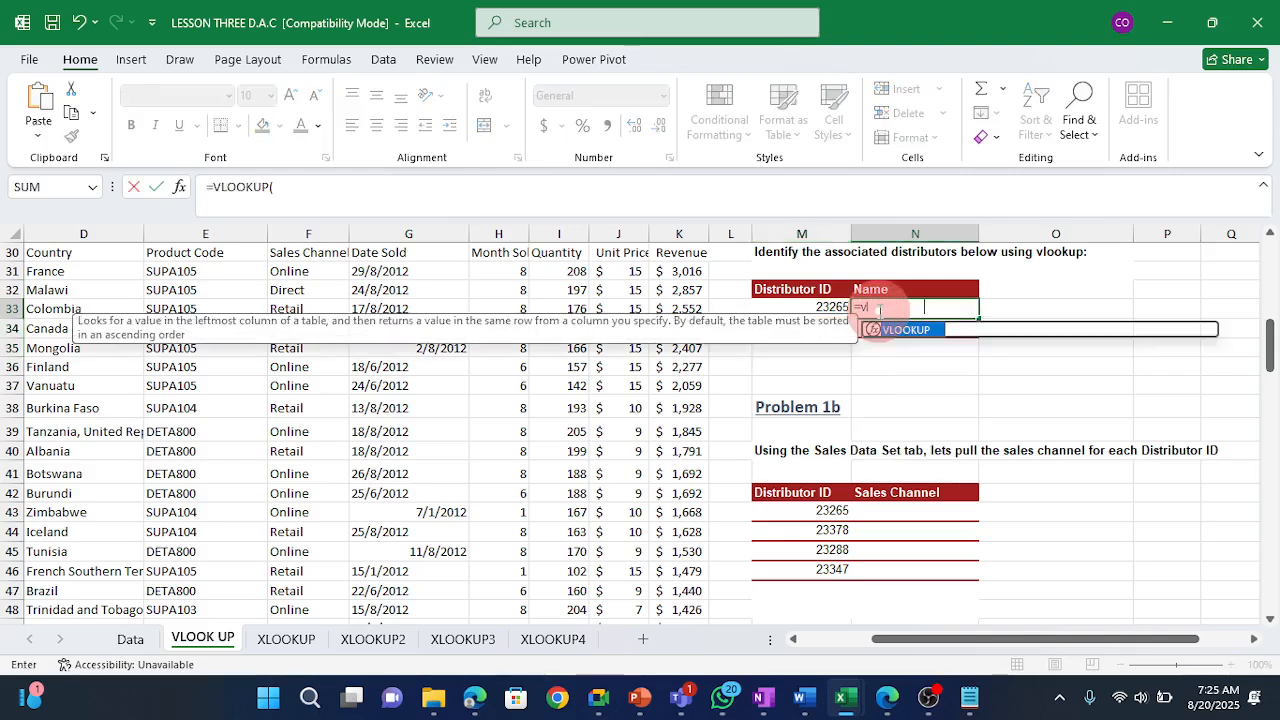
key("Tab")
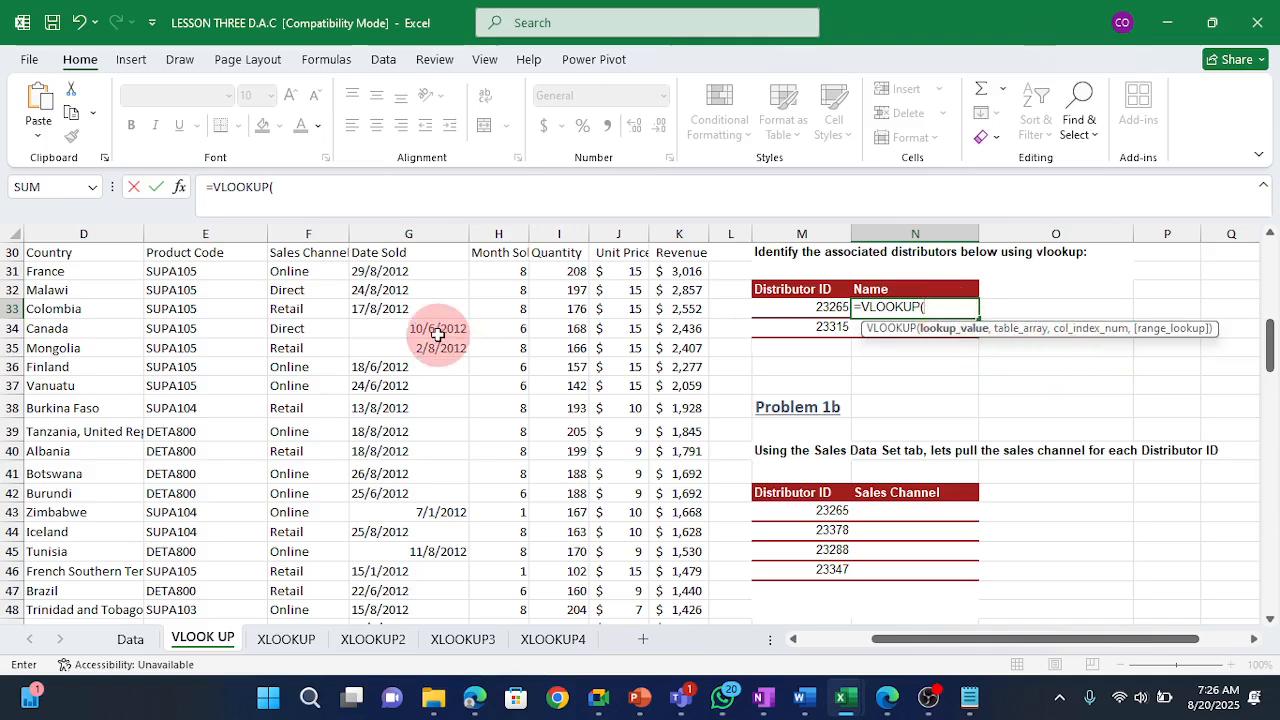
left_click(271, 440)
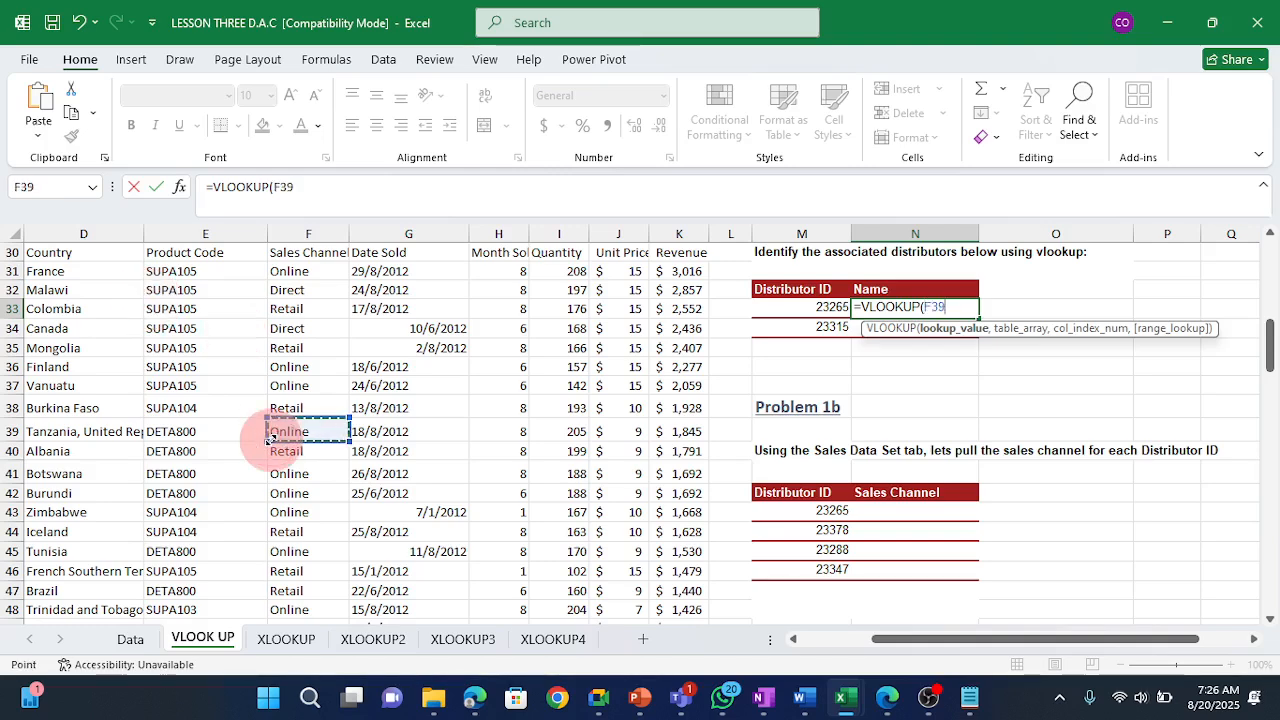
key("Escape")
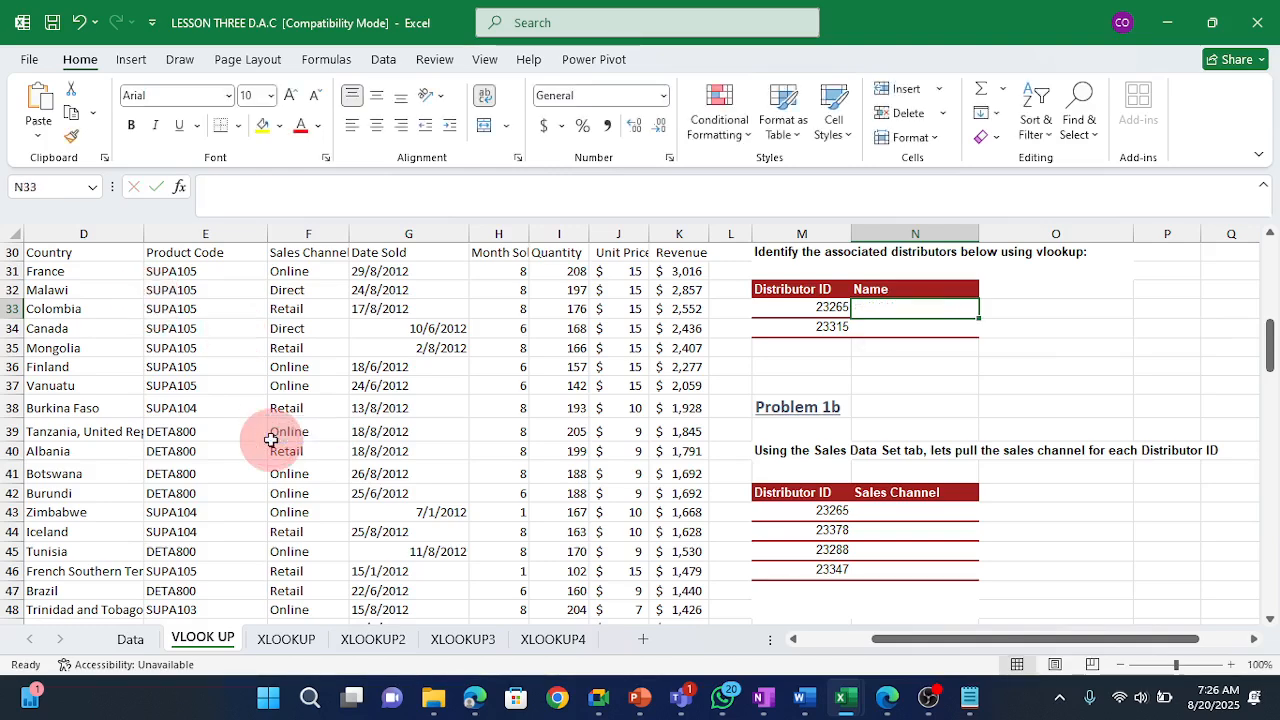
Go back to the Distributor Name header in C30 of the sales table.
key("Up")
key("Left")
key("Left")
key("Left")
key("Left")
key("Left")
key("Left")
key("Left")
key("Left")
key("Left")
key("Left")
key("Left")
key("Left")
key("Left")
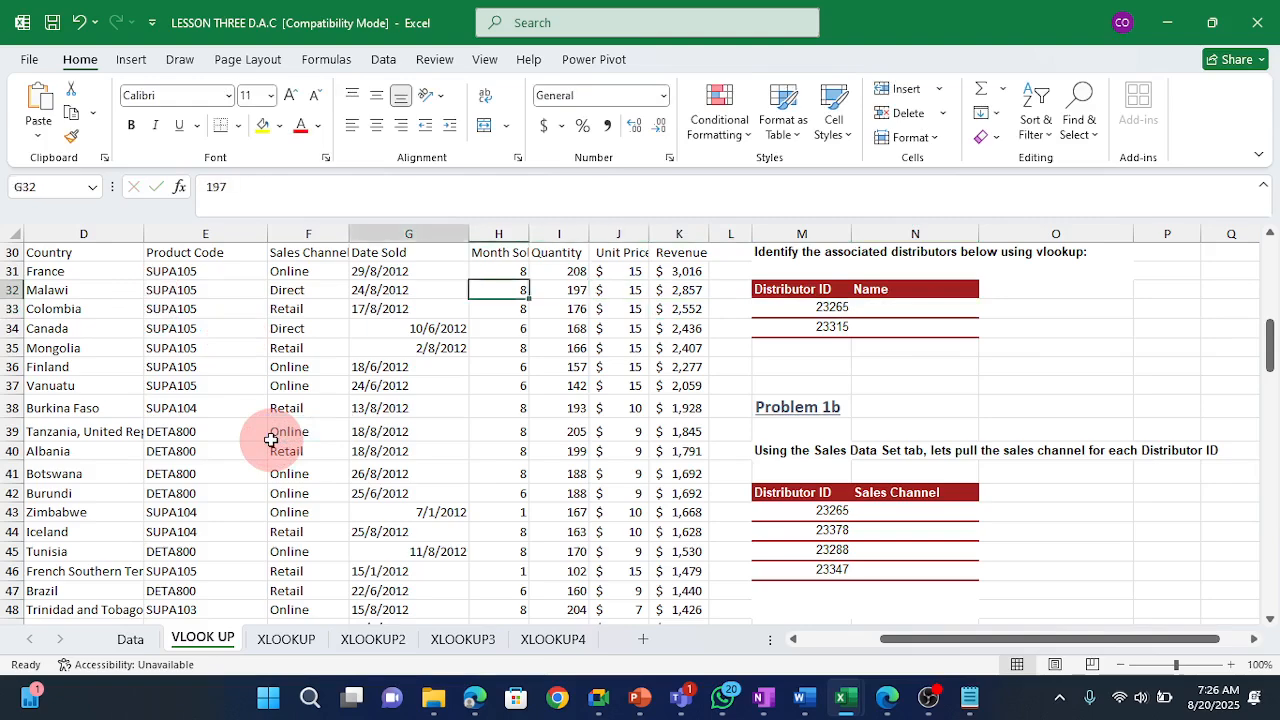
key("Up")
key("Up")
key("Right")
key("Right")
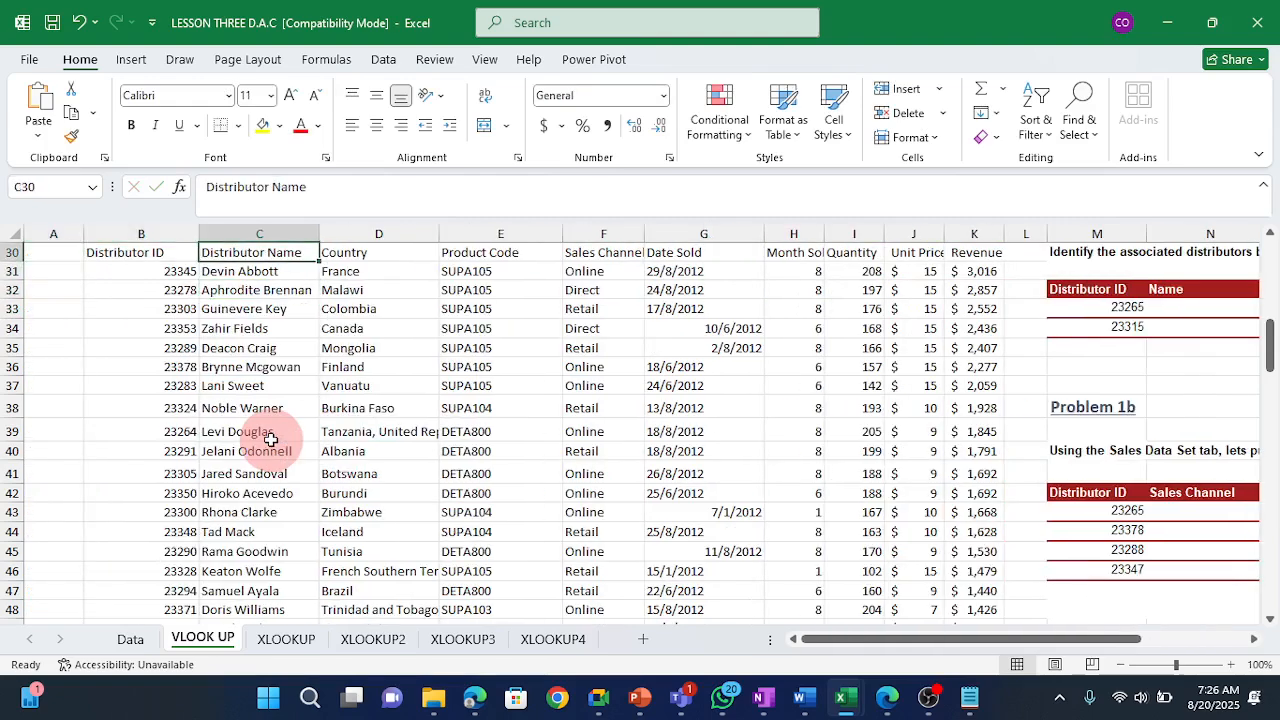
Examine the positions of columns A, B and C by selecting each whole column in turn.
left_click(251, 233)
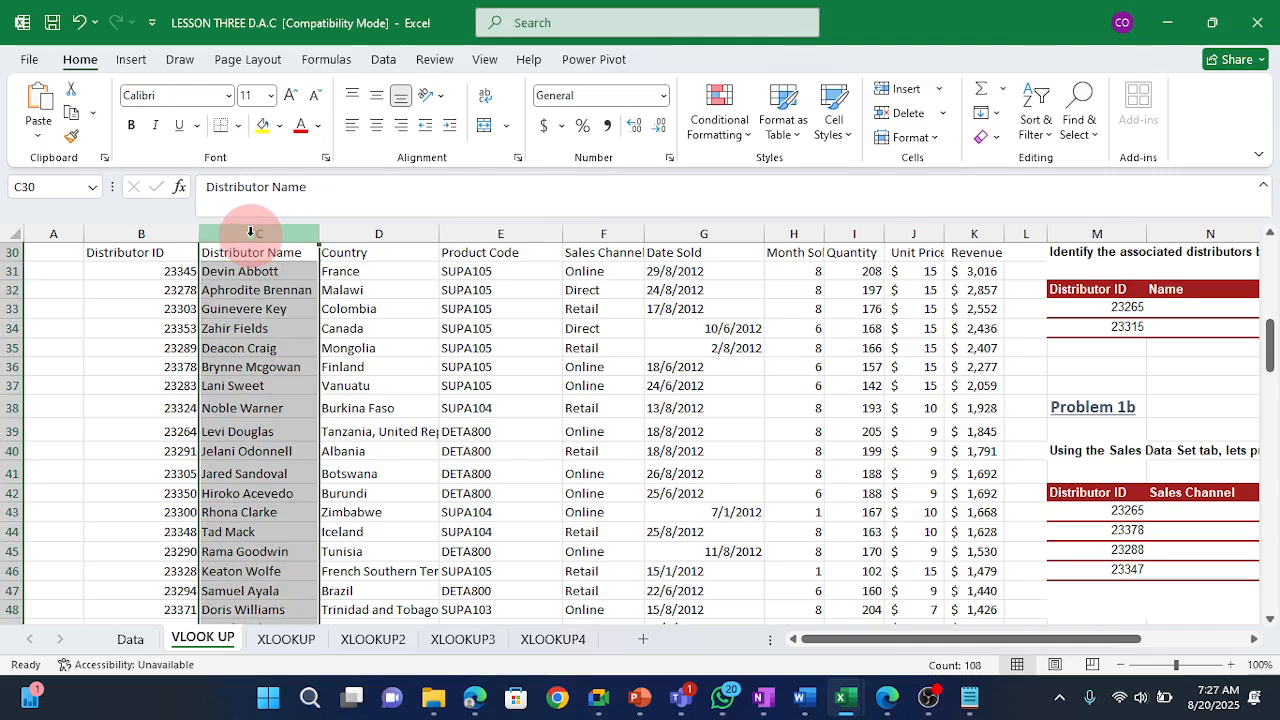
left_click(60, 233)
left_click(160, 233)
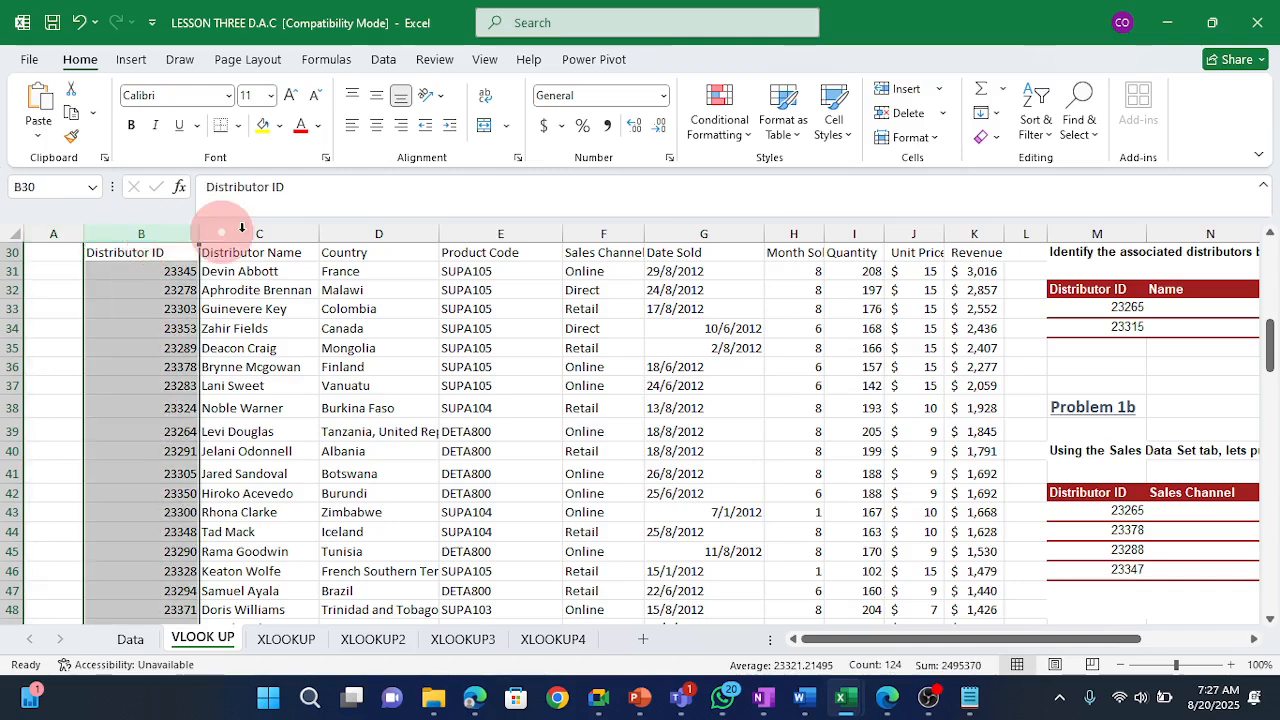
left_click(263, 230)
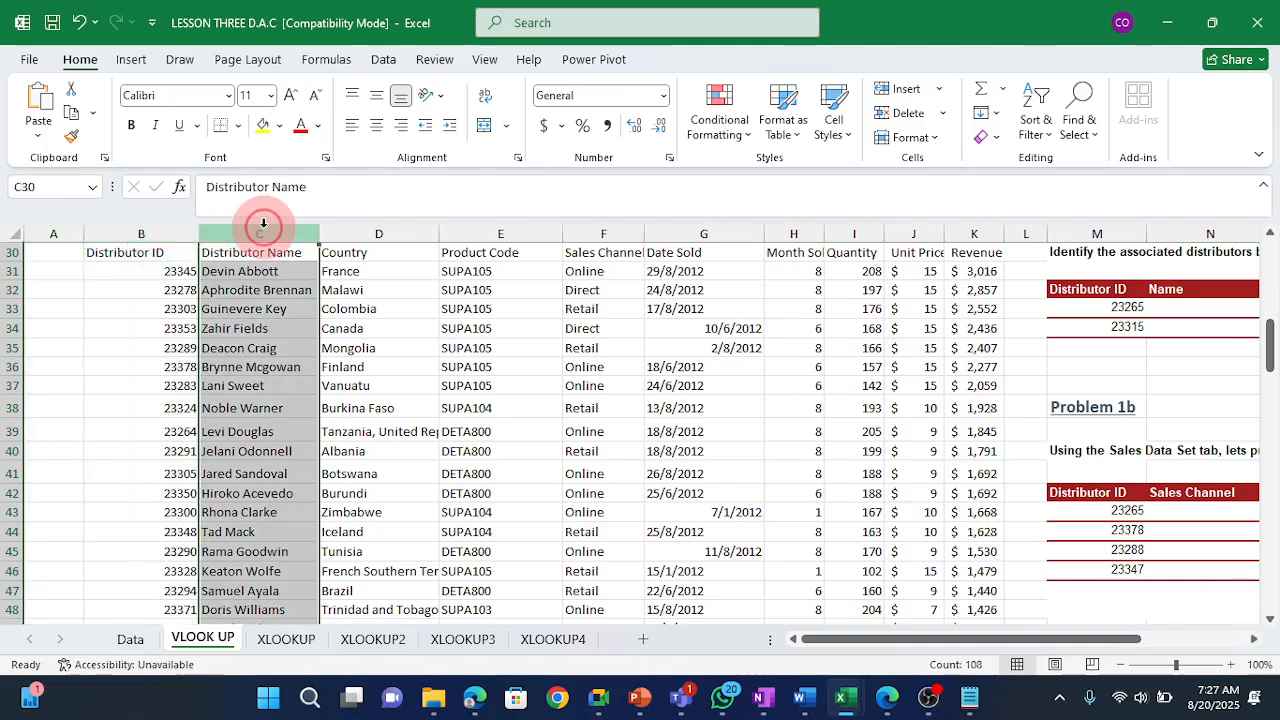
left_click(157, 232)
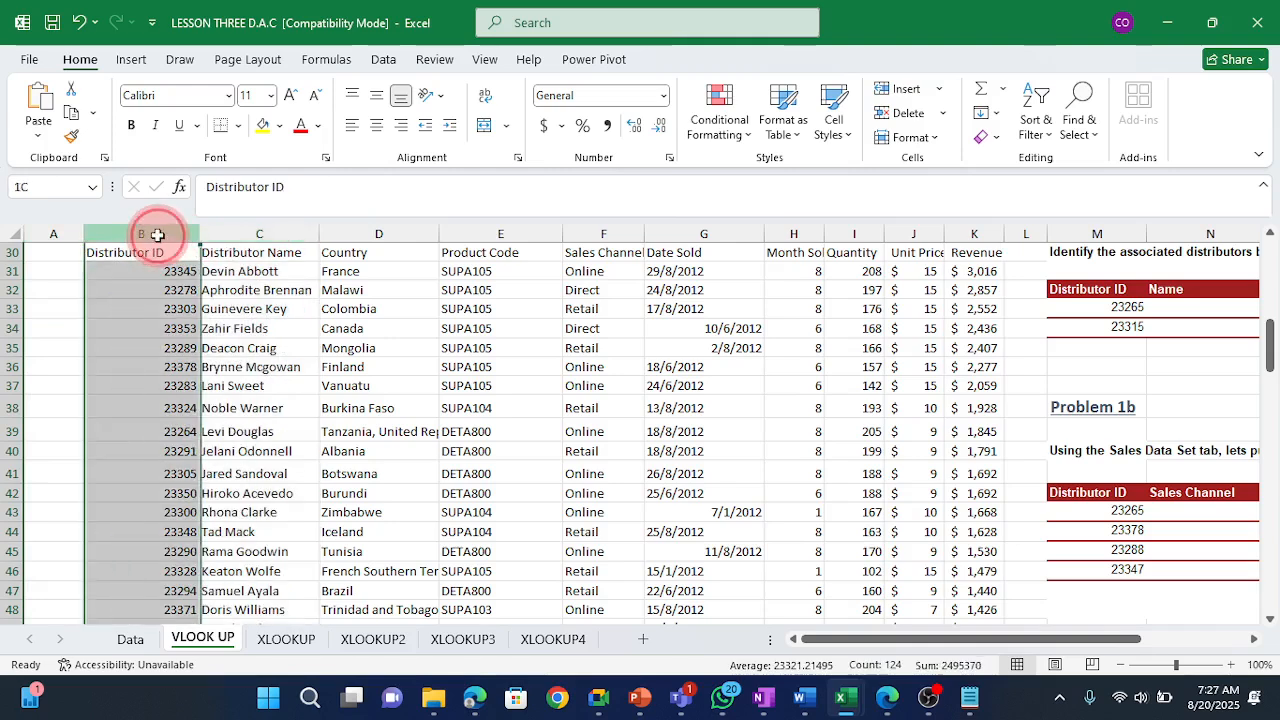
left_click(39, 230)
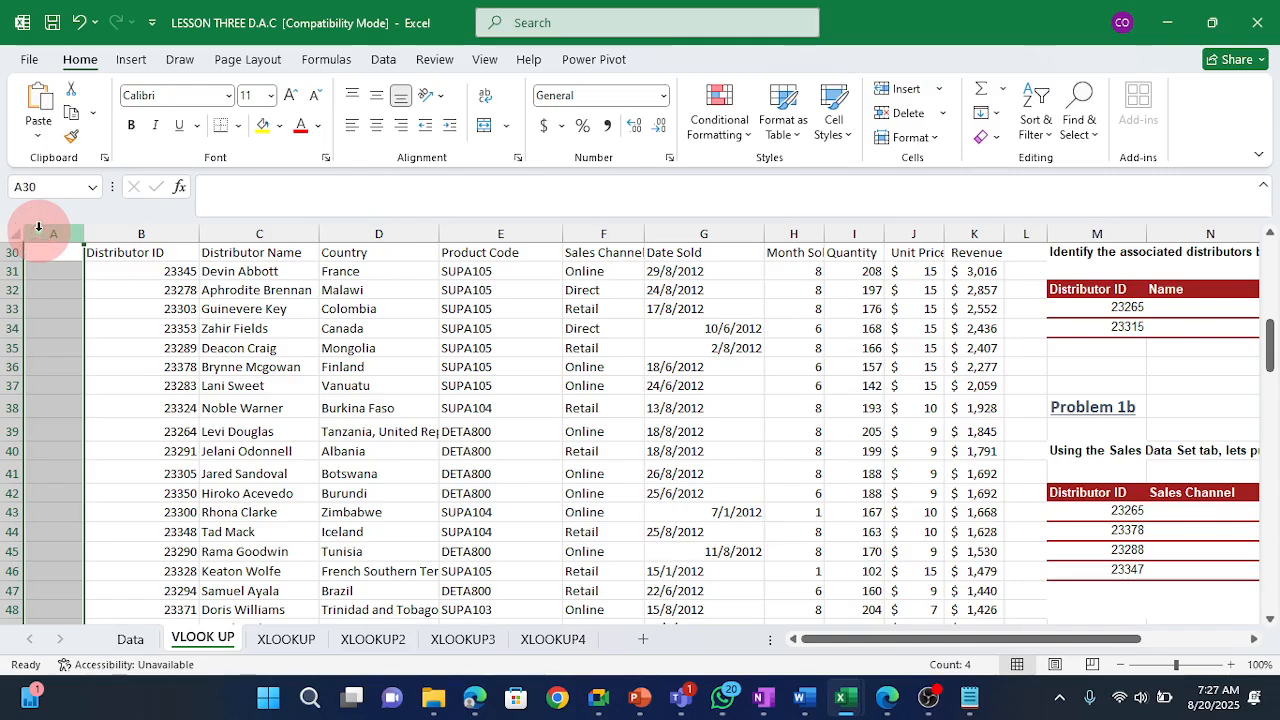
left_click(128, 233)
left_click(243, 230)
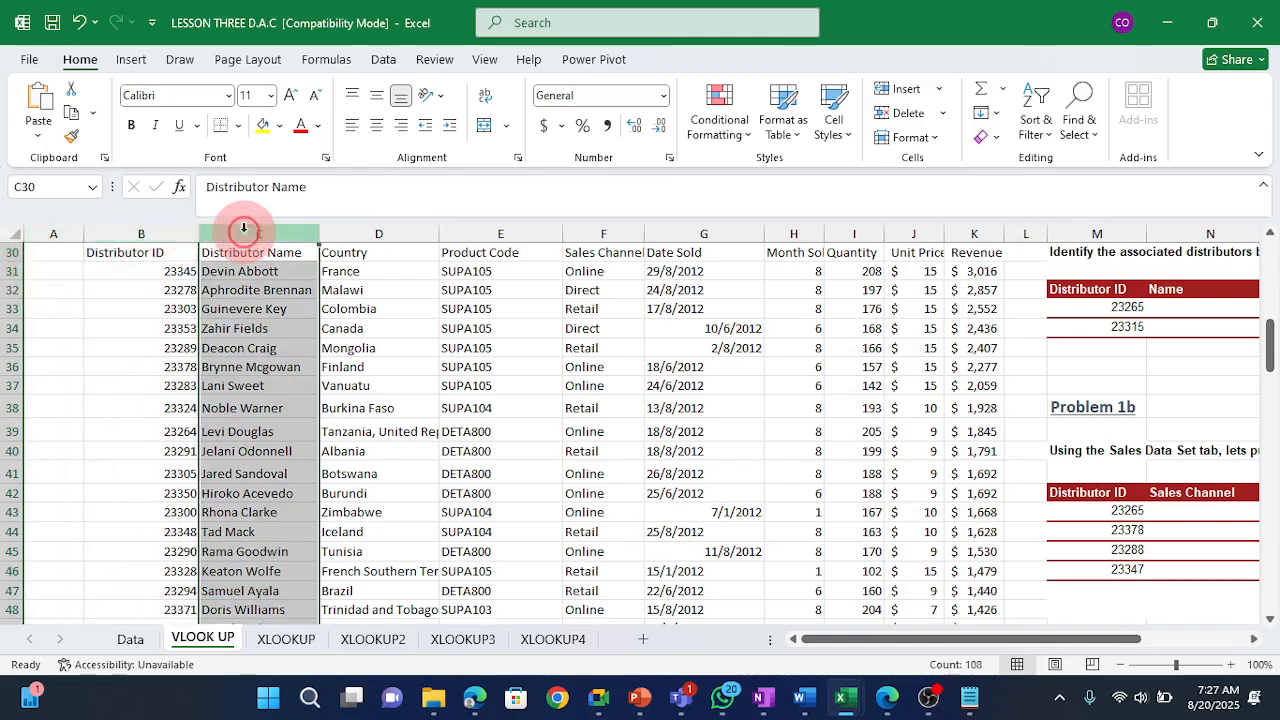
Compare the empty cells A30:A48 with the Distributor ID and Distributor Name columns of the sales table.
left_click(65, 257)
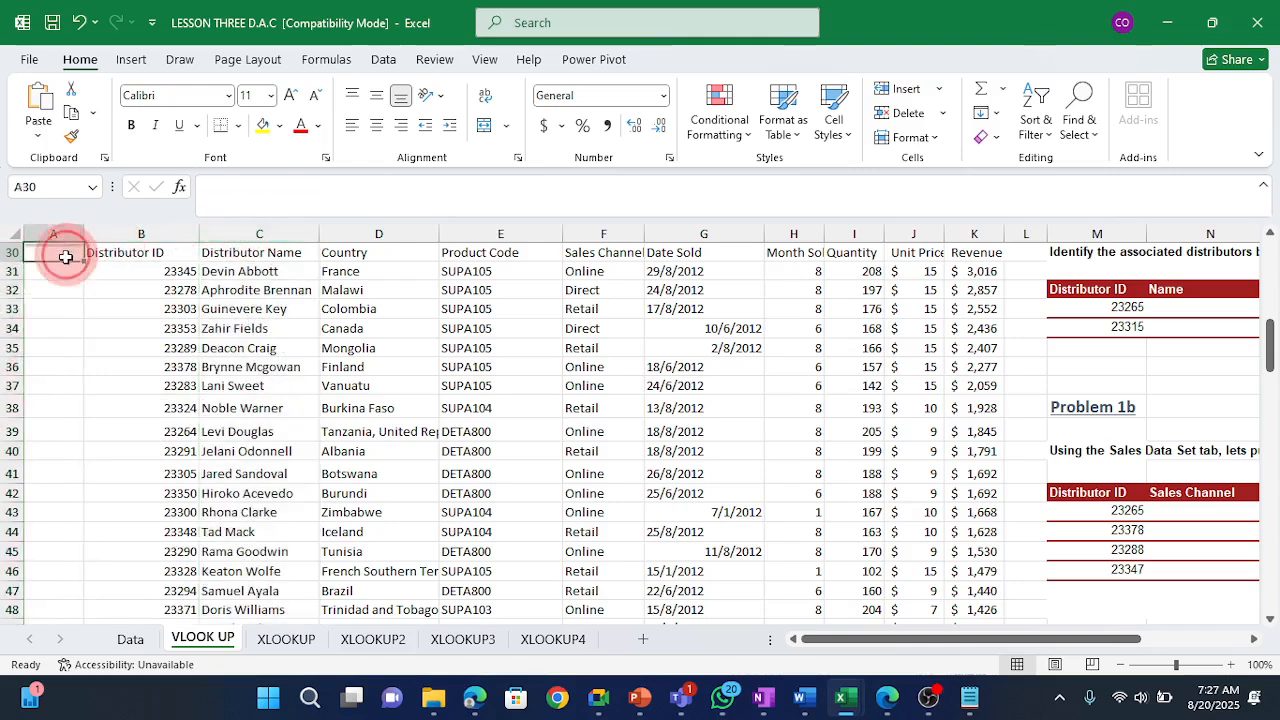
left_click_drag(65, 257, 29, 612)
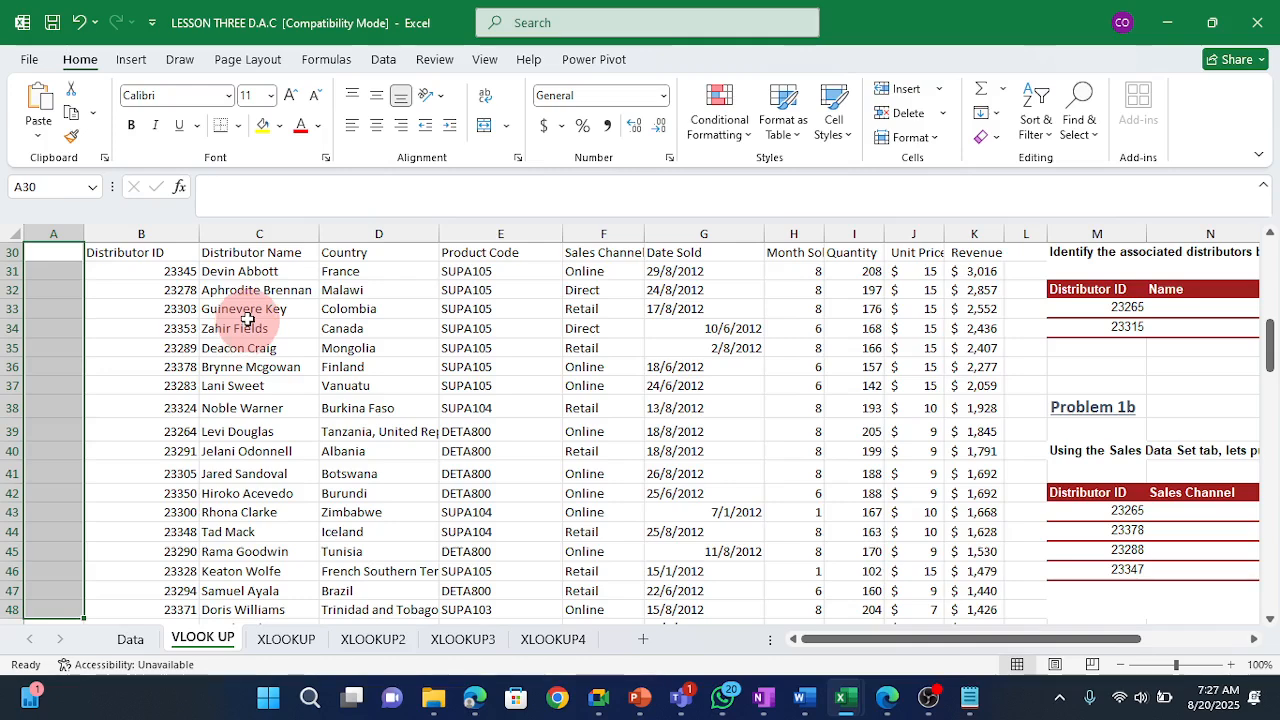
left_click_drag(258, 271, 262, 258)
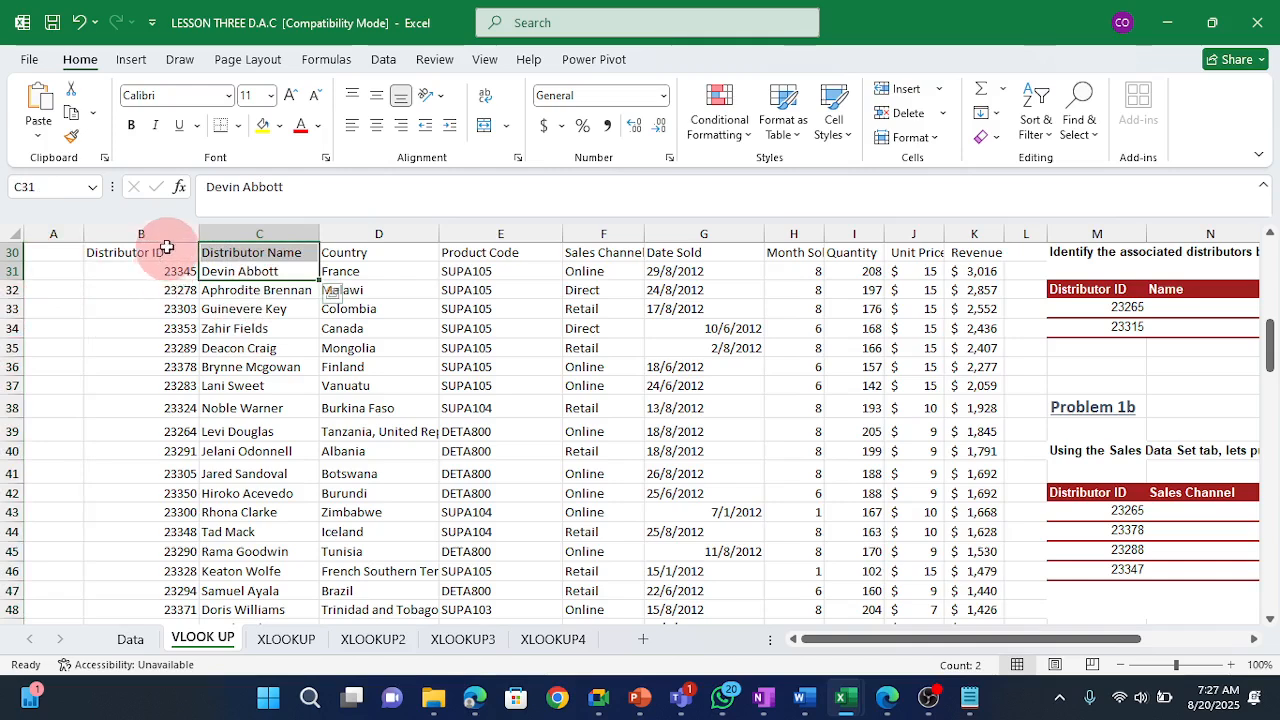
left_click(165, 252)
key("ctrl+shift+Down")
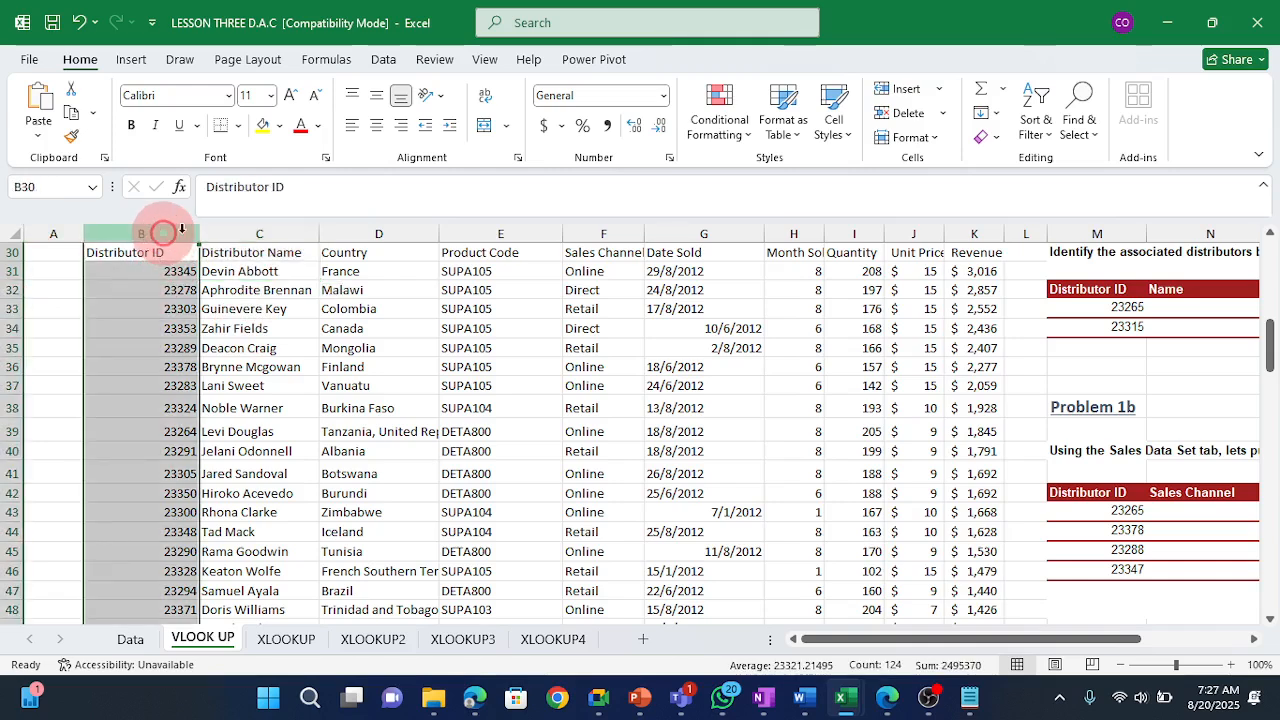
left_click(241, 231)
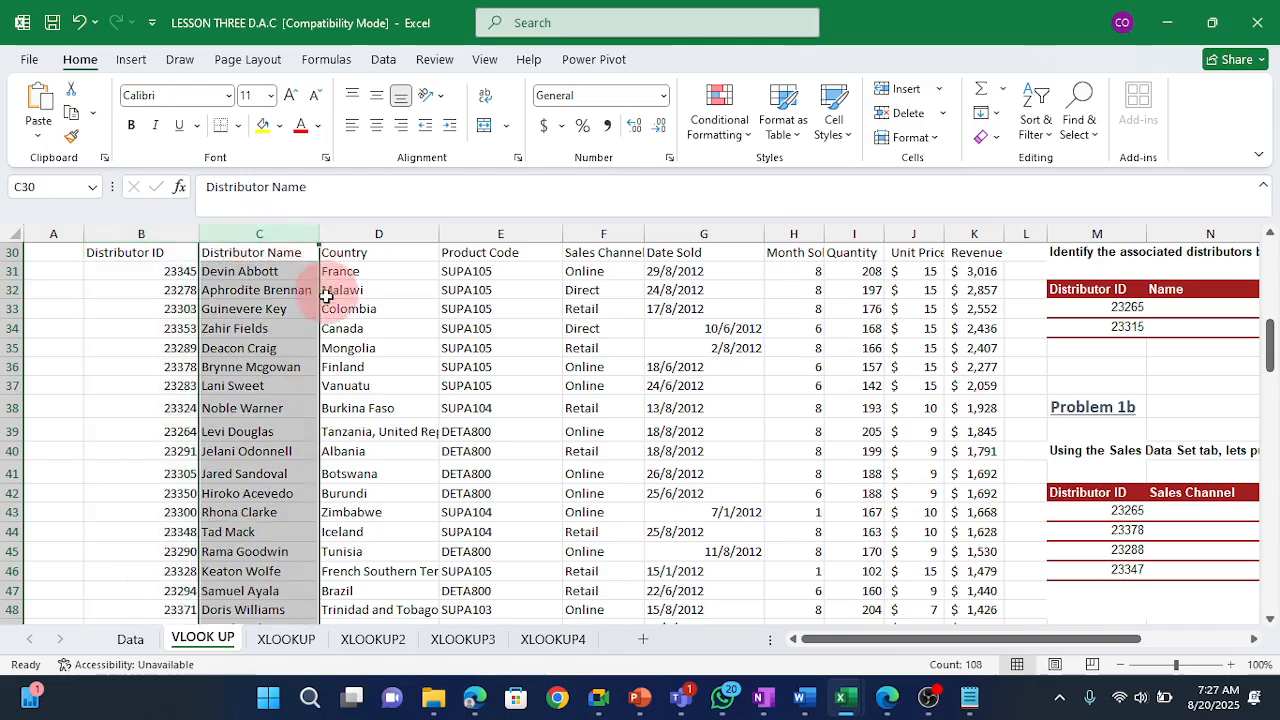
Try to start a VLOOKUP formula in N33 with M33 as the lookup value and B30 as the start of the table array.
left_click(1080, 378)
key("Right")
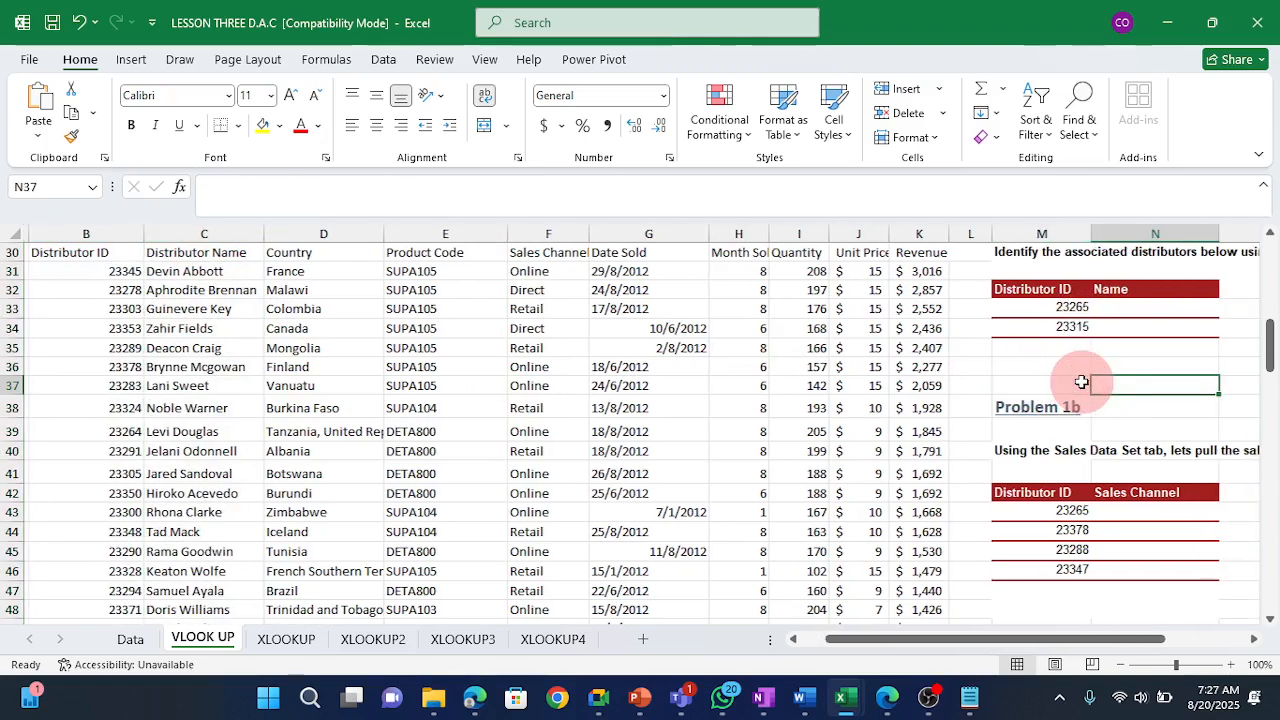
left_click(1125, 309)
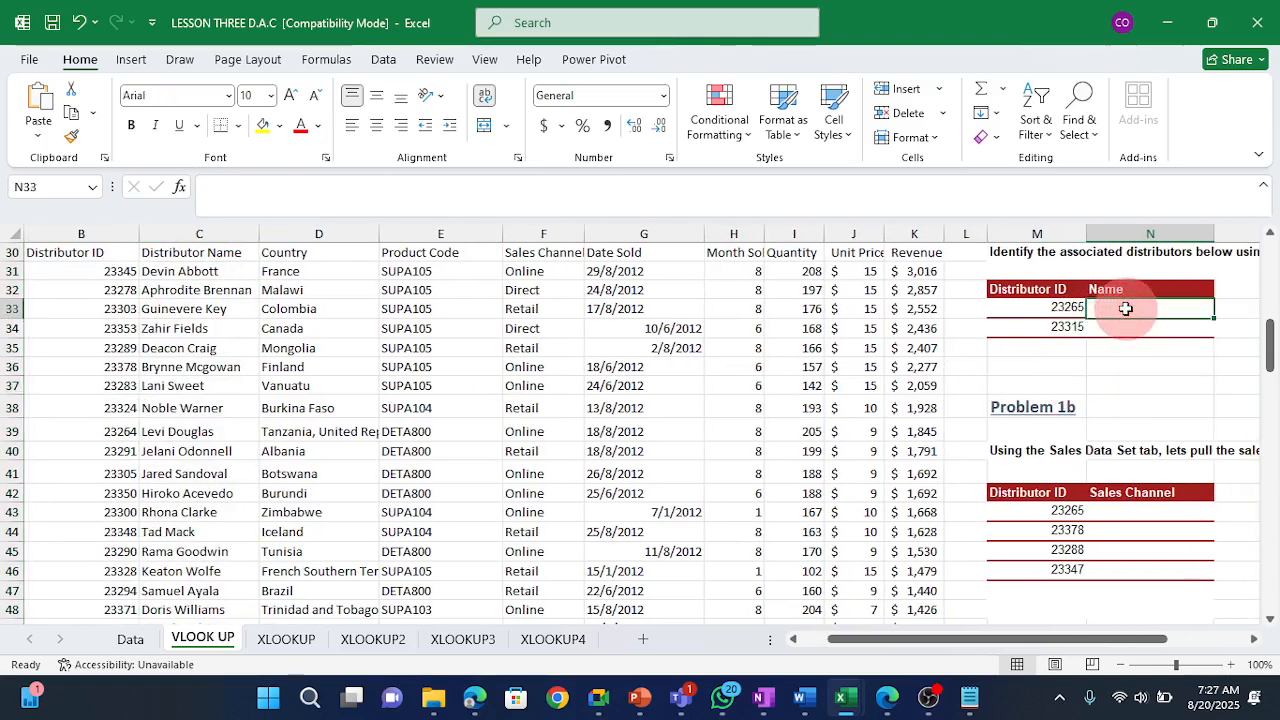
type("=")
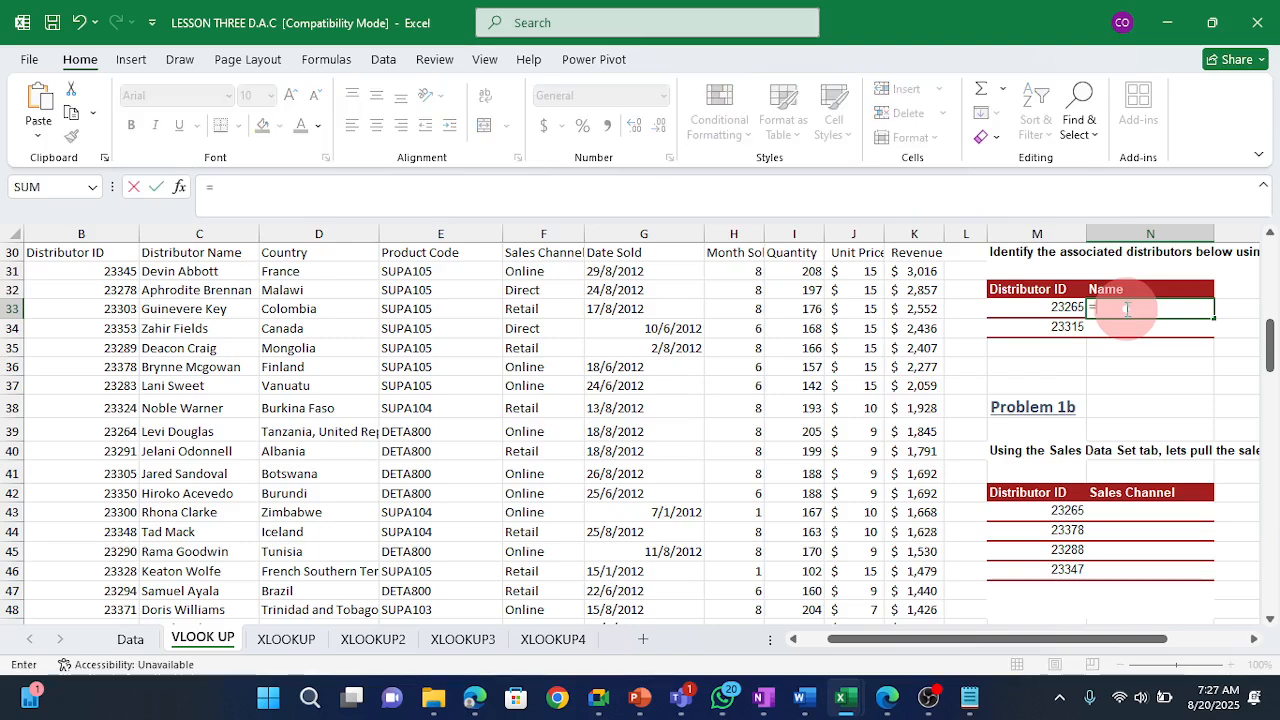
type("v")
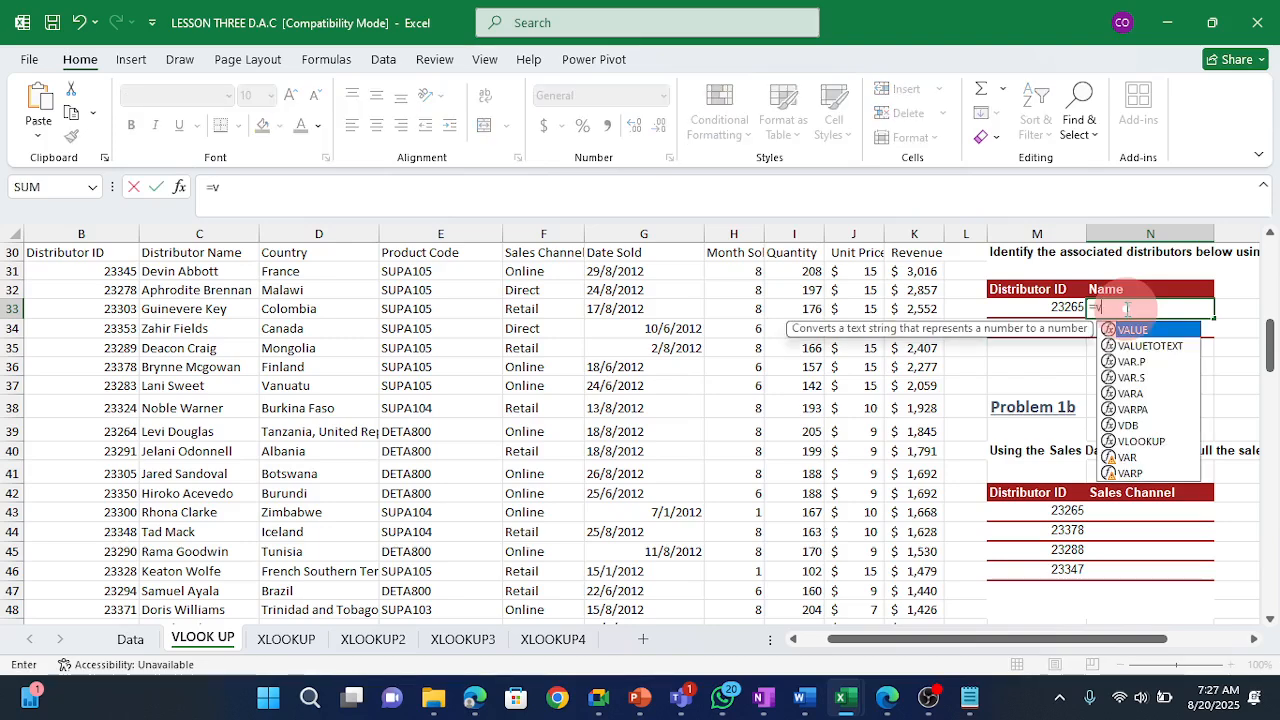
type("l")
key("Tab")
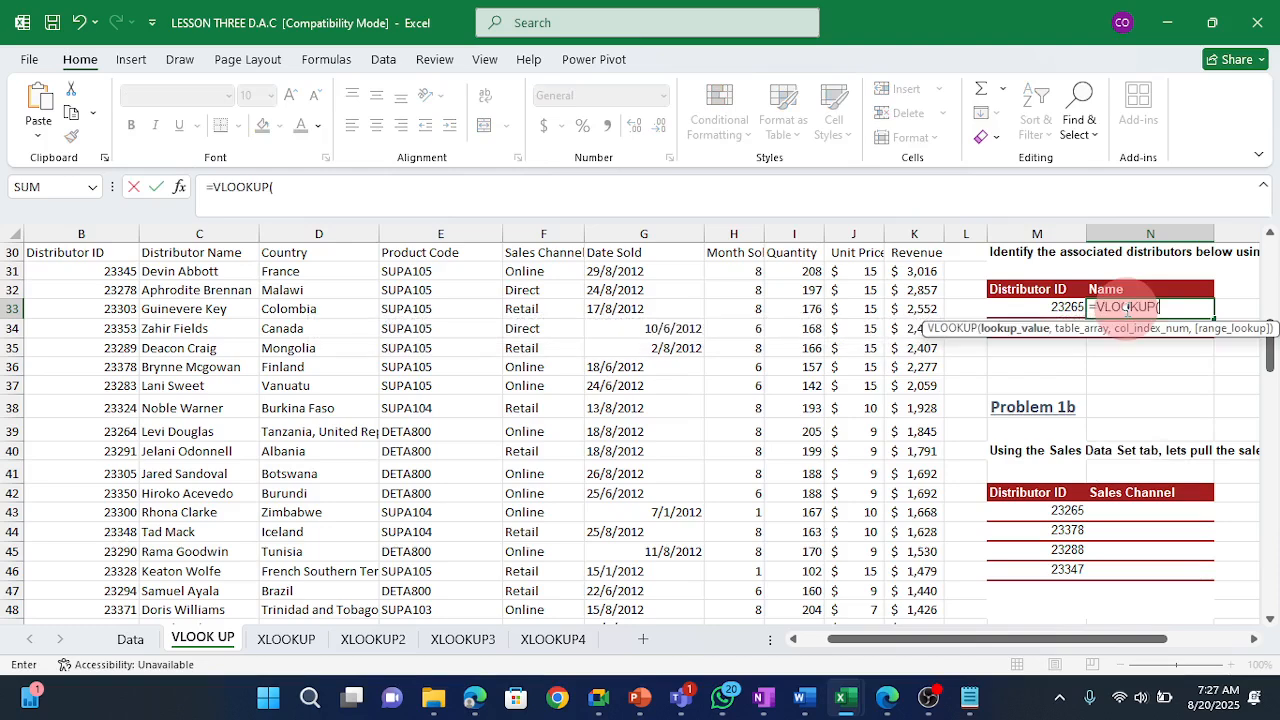
left_click(1053, 307)
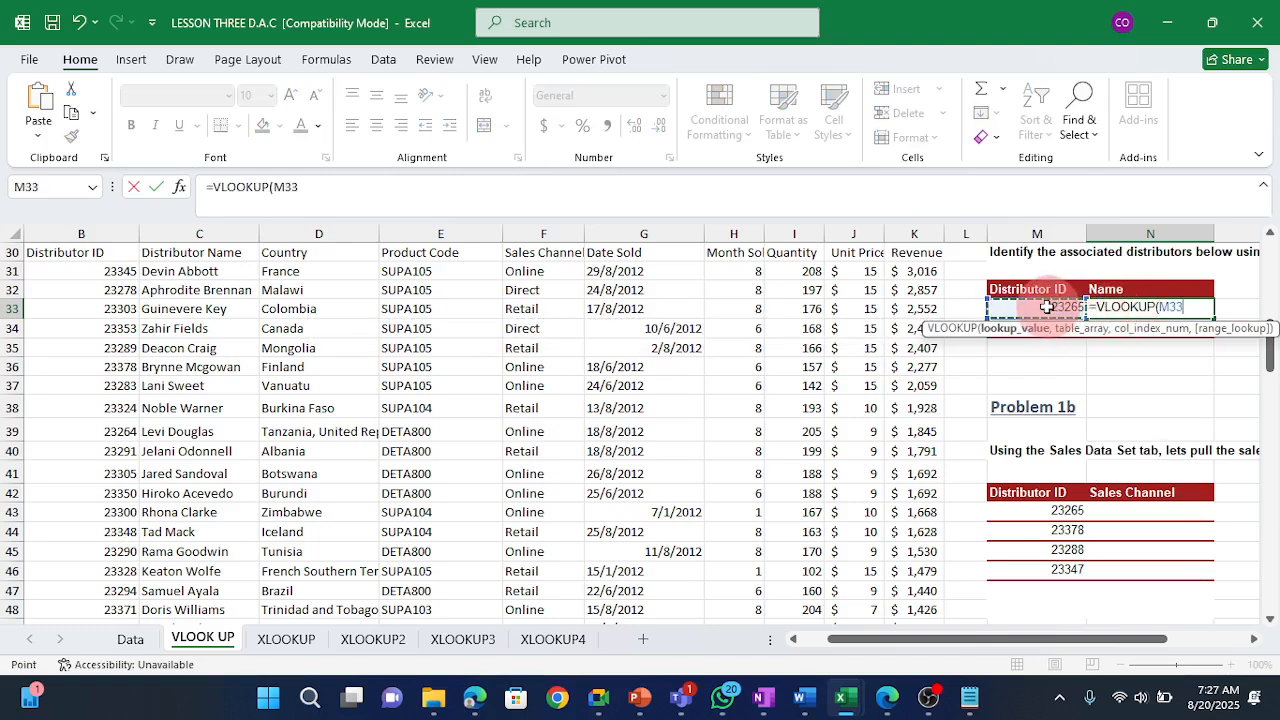
type(",")
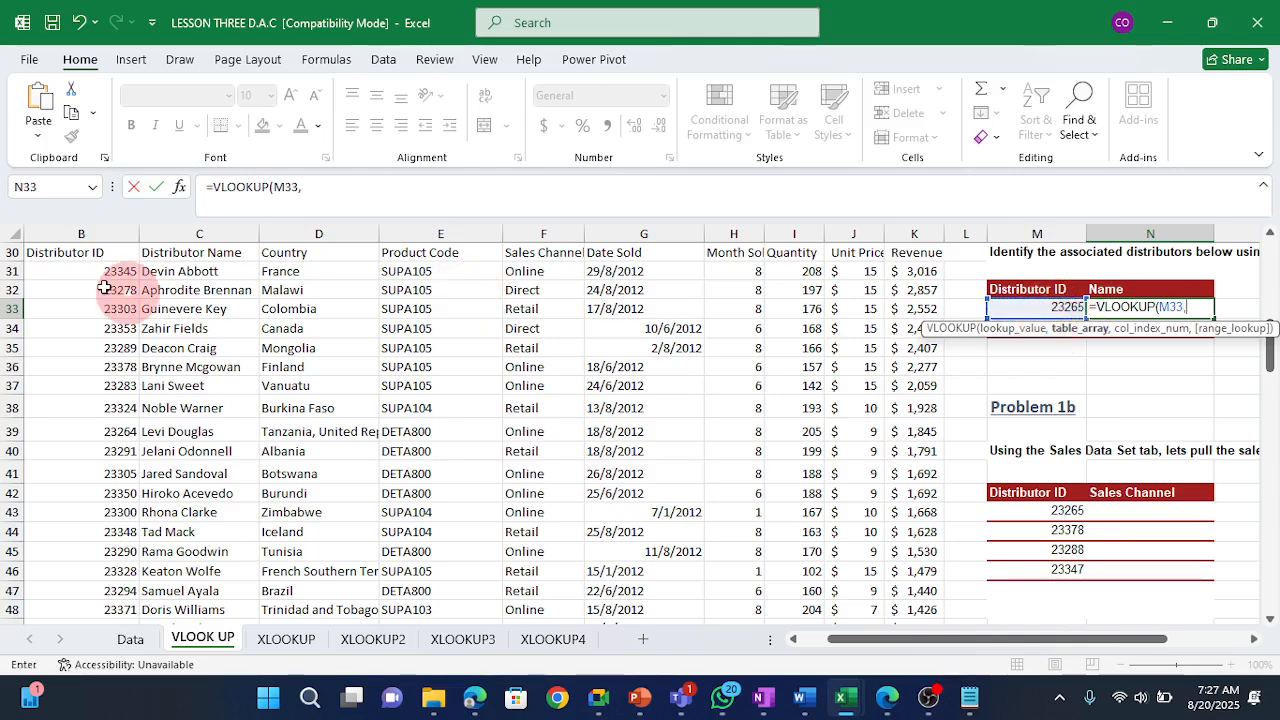
left_click(92, 253)
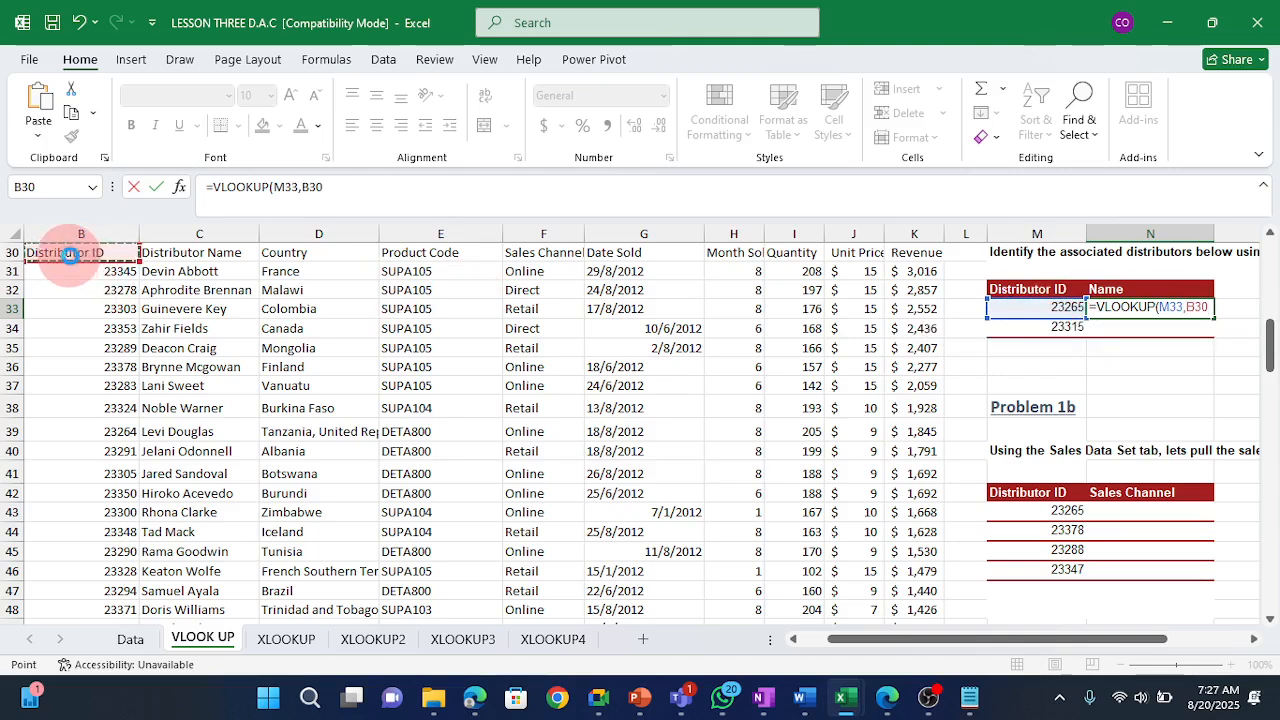
left_click(70, 256)
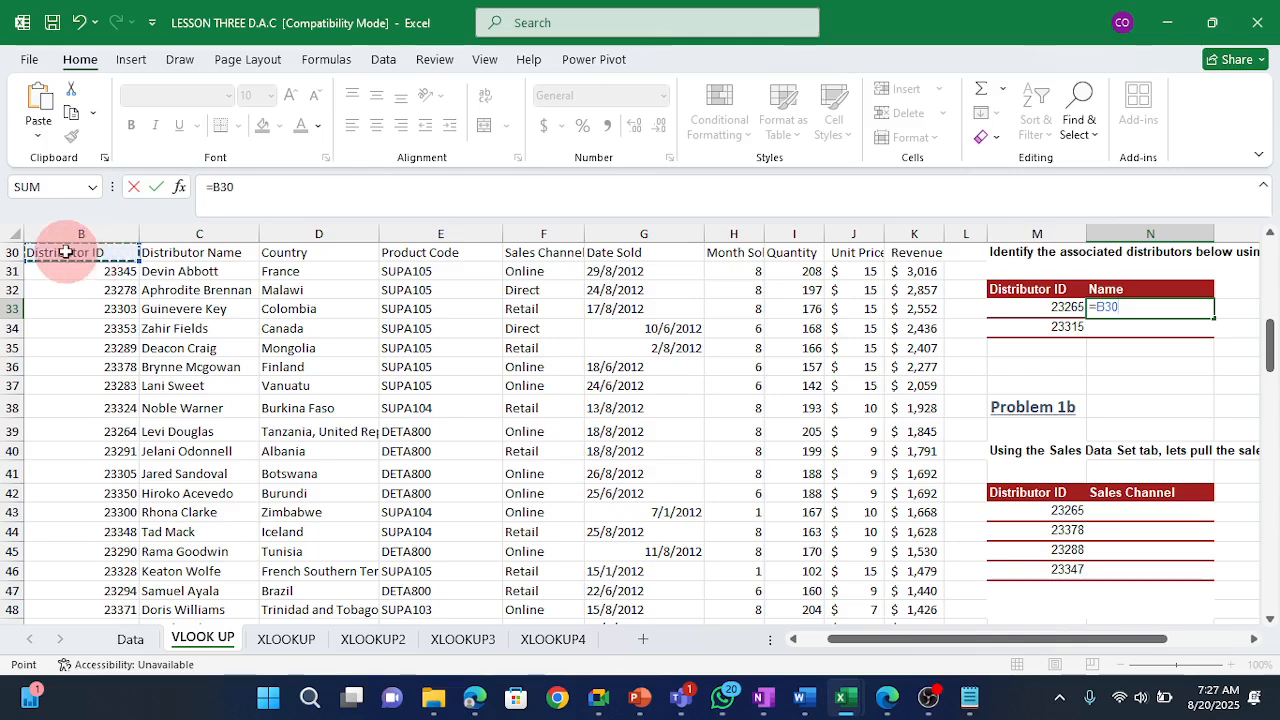
left_click(65, 252)
key("ctrl+shift+Right")
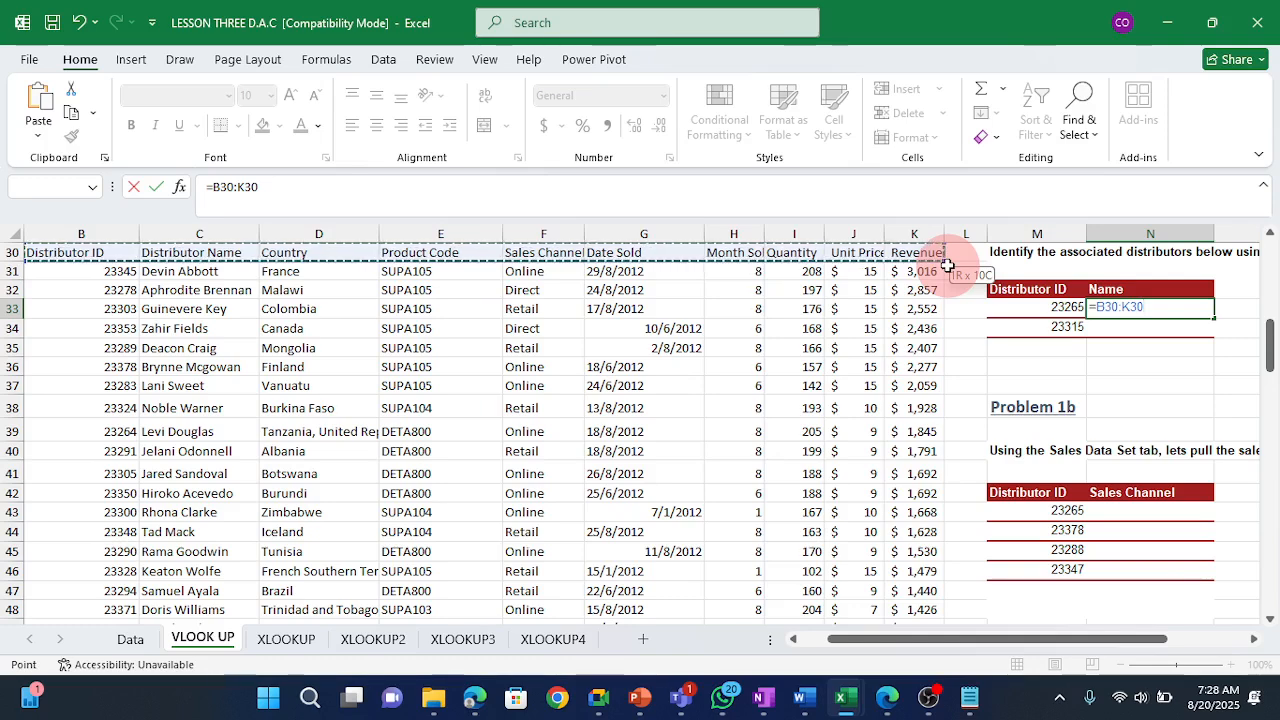
key("ctrl+shift+Down")
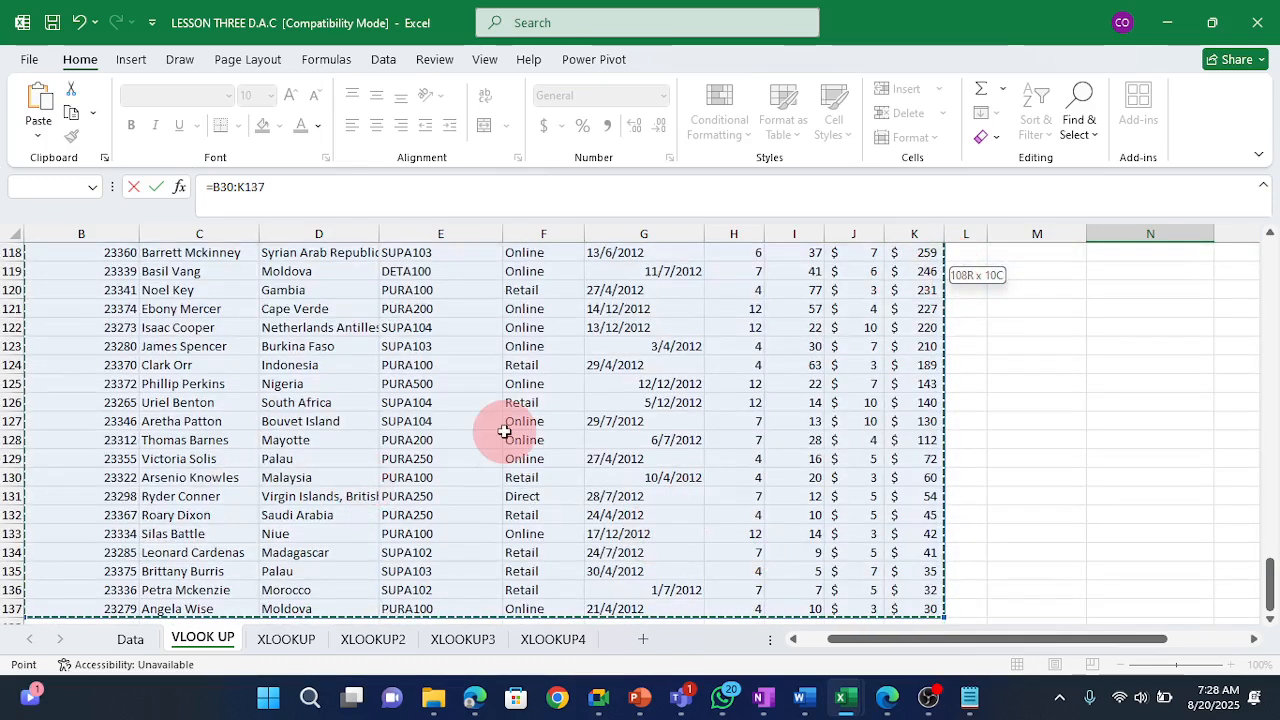
type(",")
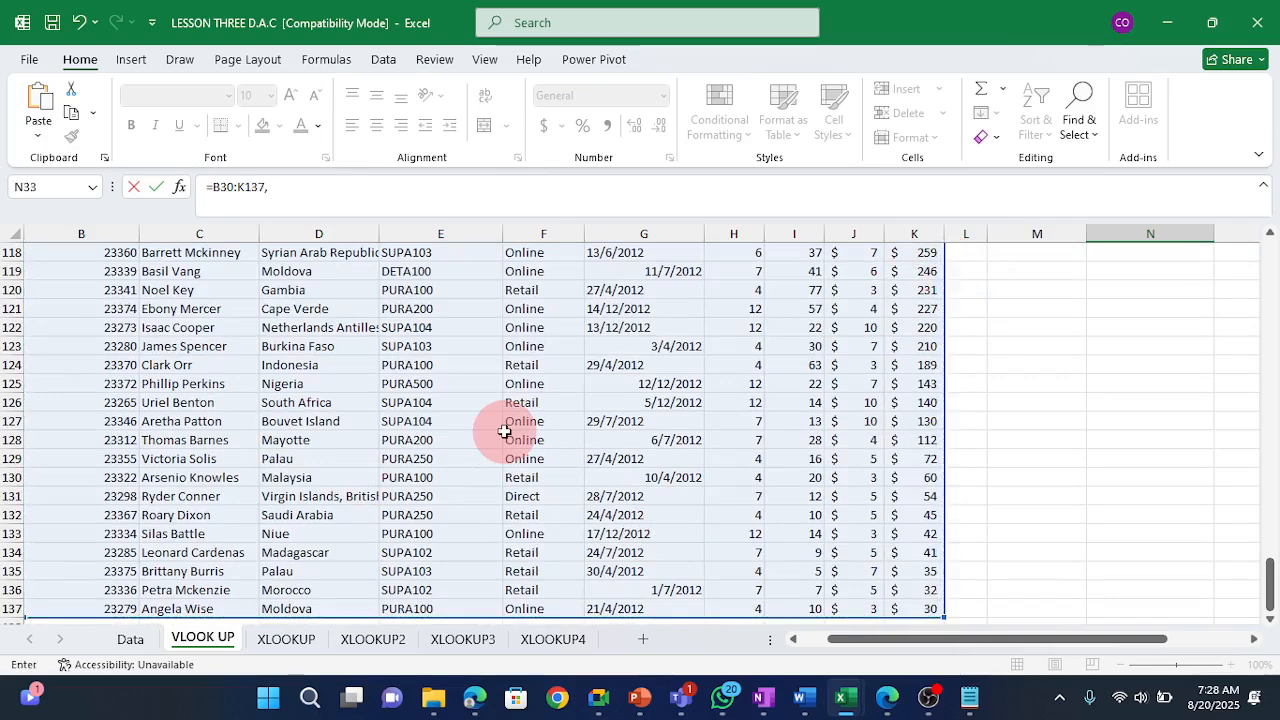
scroll(528, 386, "up", 10)
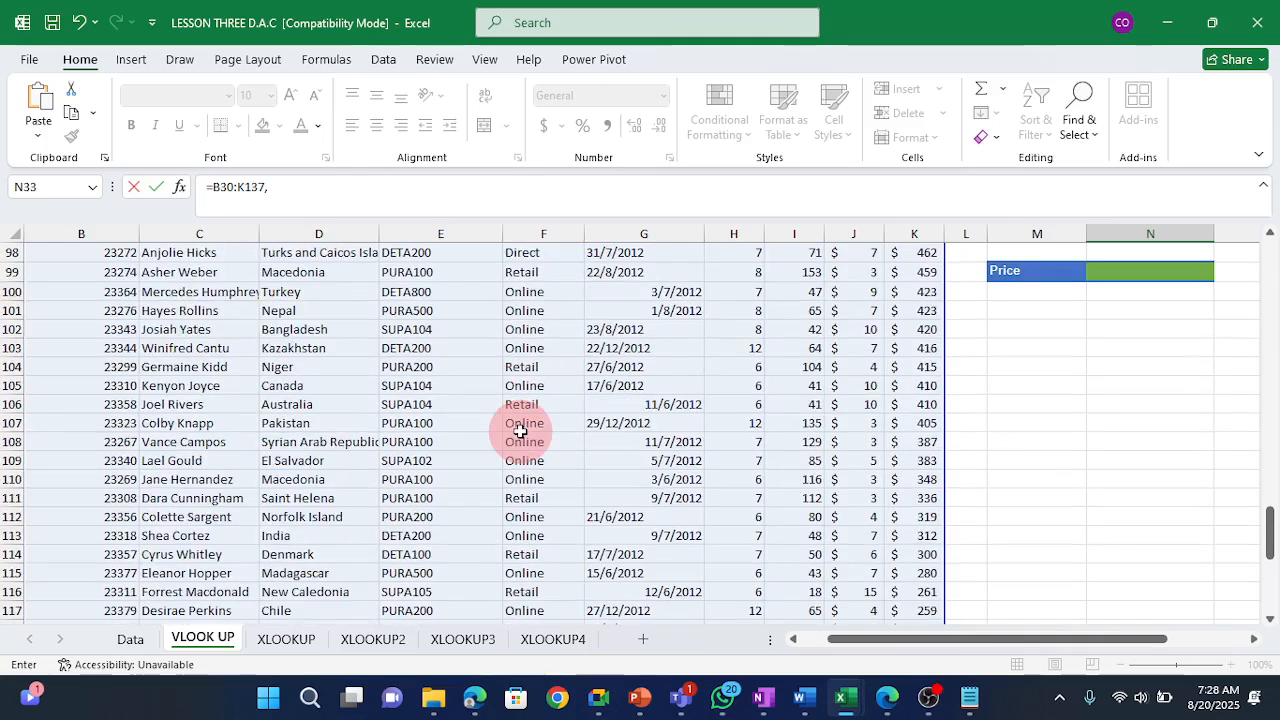
scroll(552, 317, "up", 15)
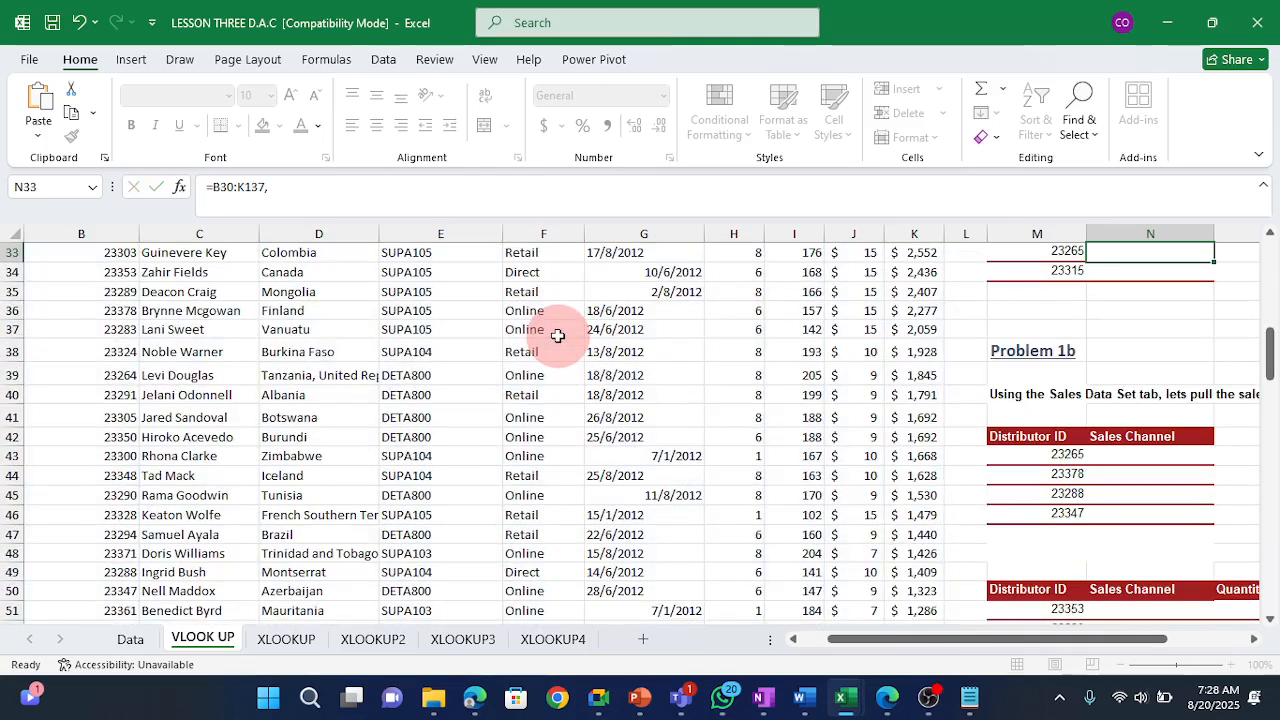
key("Escape")
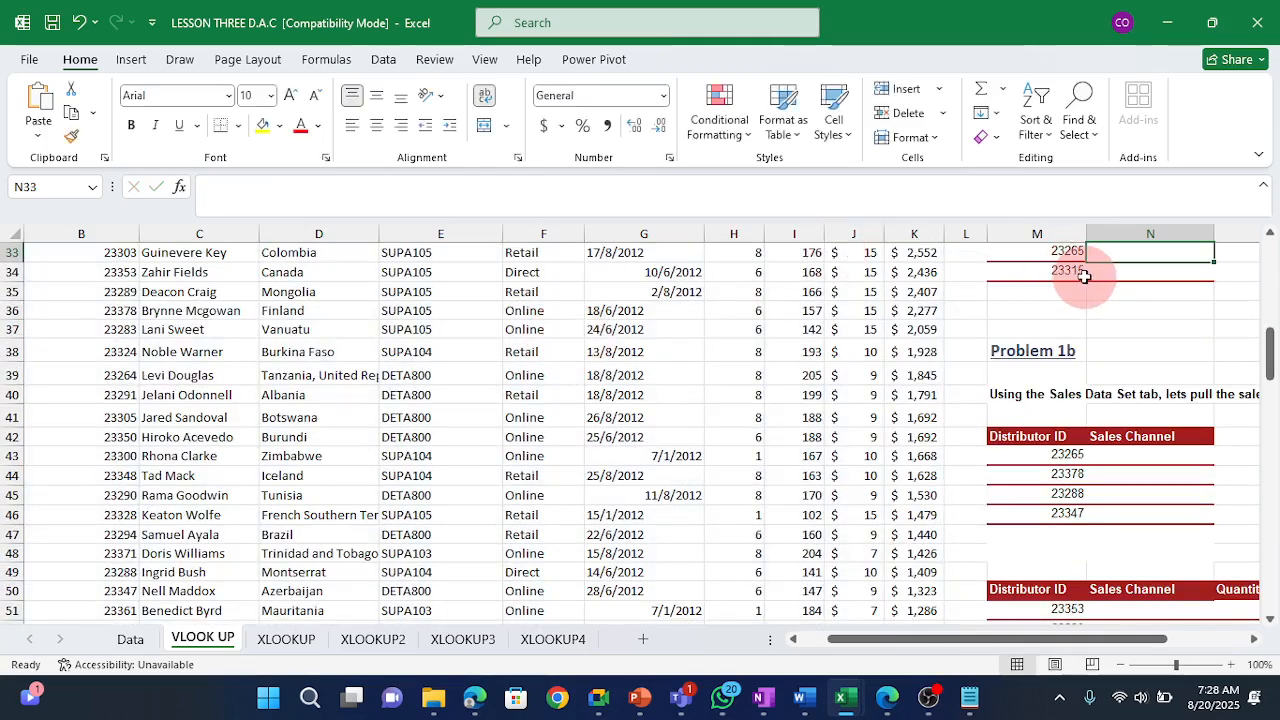
type("=vl")
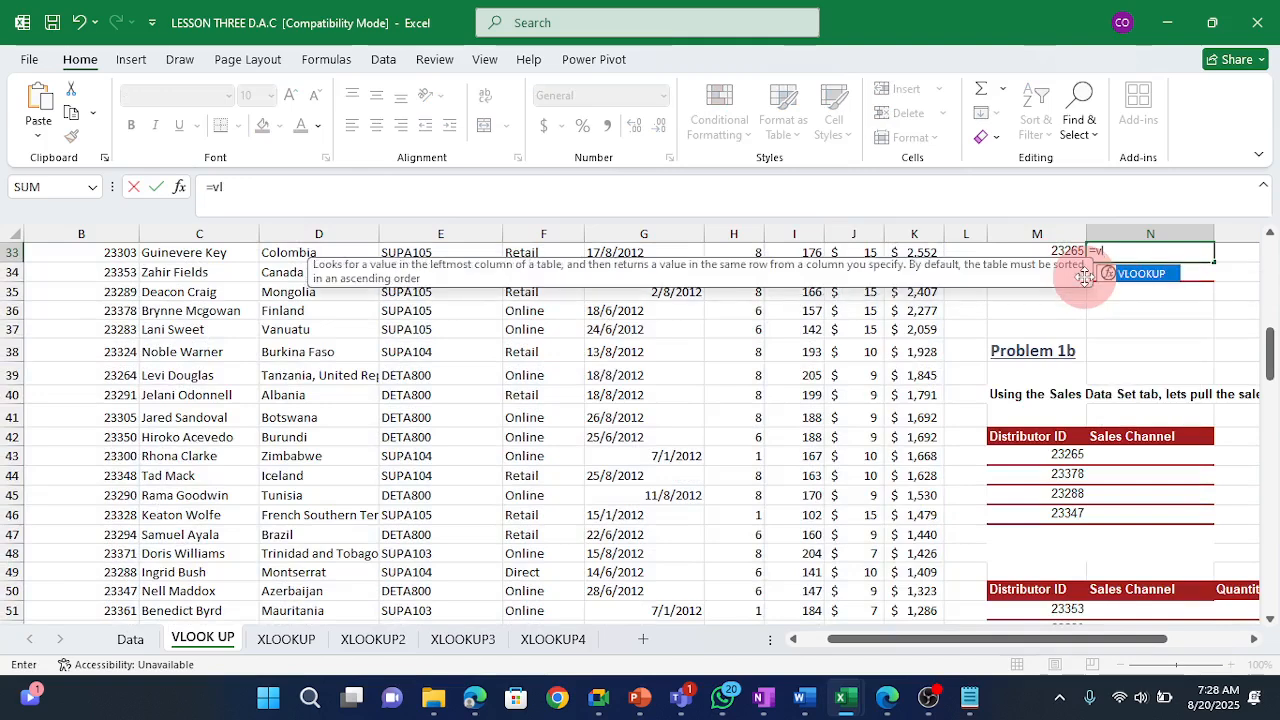
double_click(1135, 273)
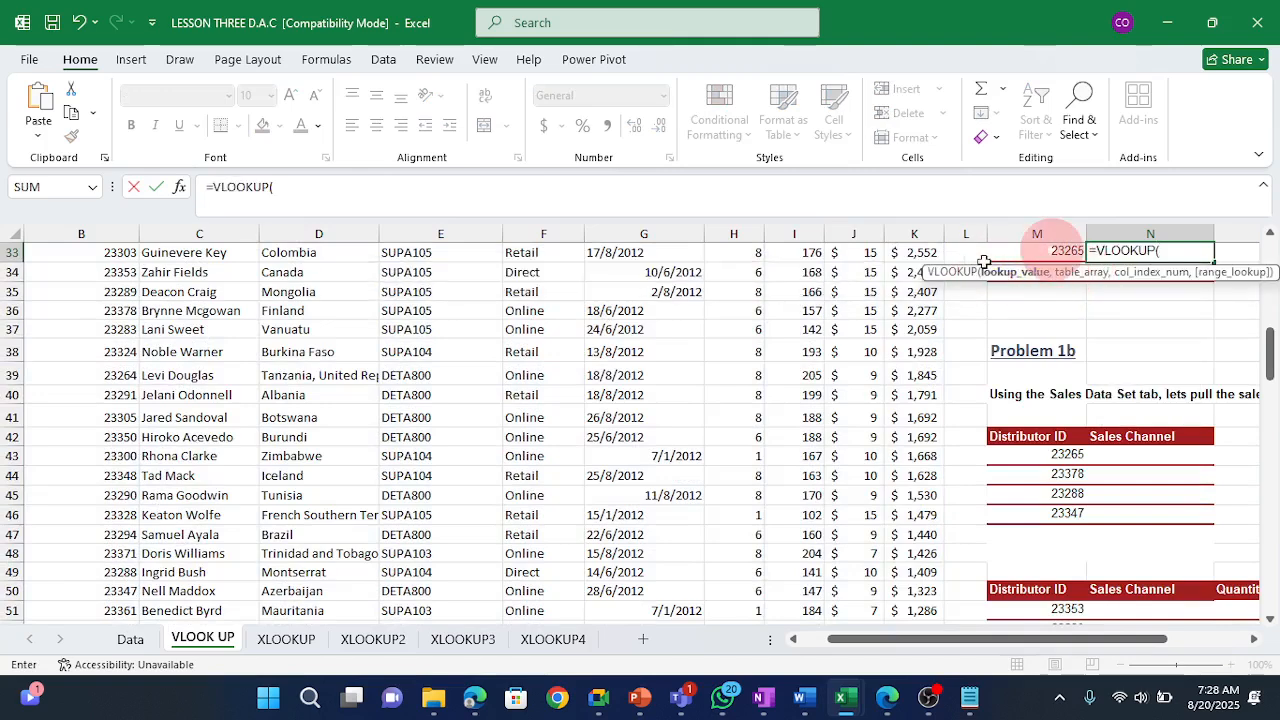
left_click(1051, 250)
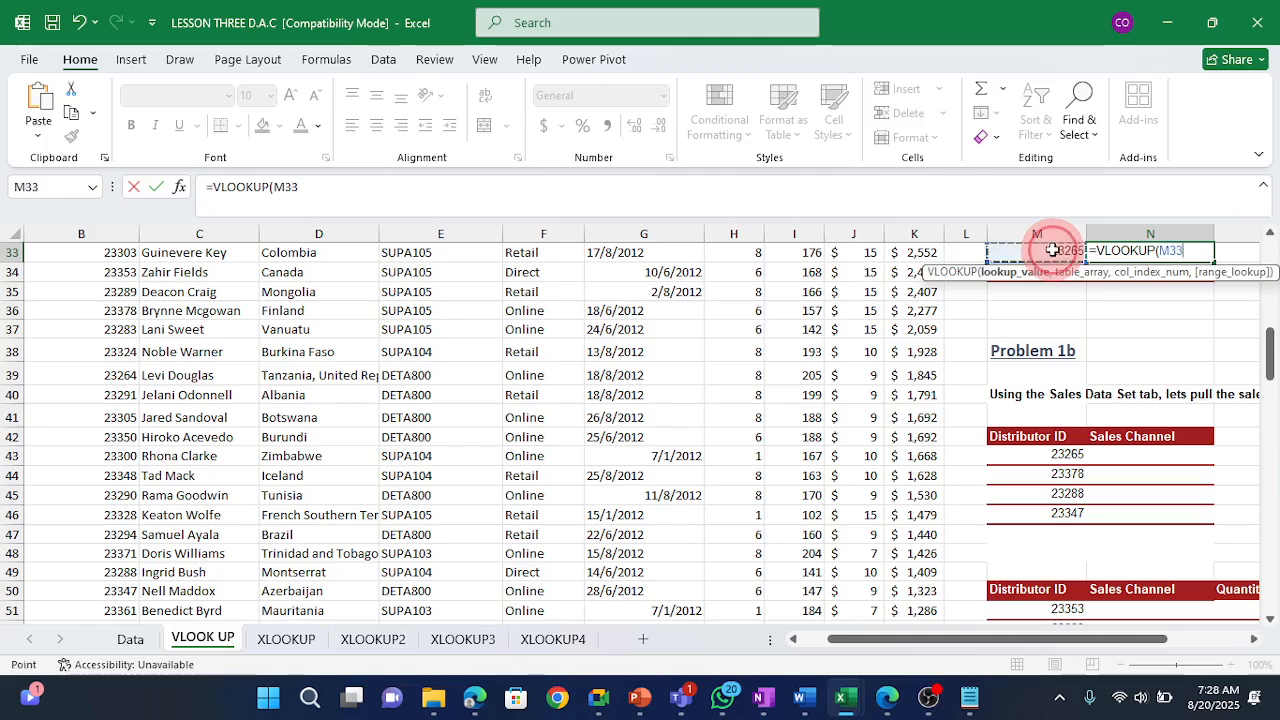
left_click(125, 258)
key("Up")
key("Up")
key("Up")
key("Up")
key("Up")
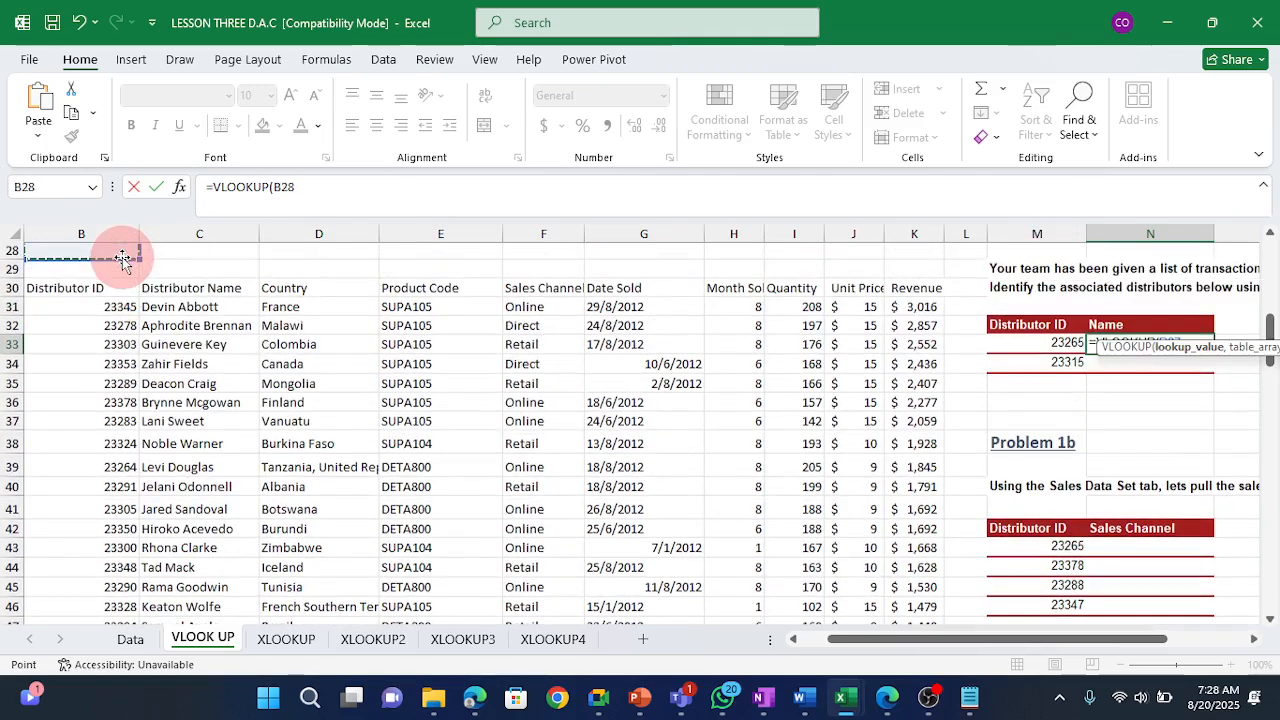
key("Up")
key("Down")
key("Down")
key("Down")
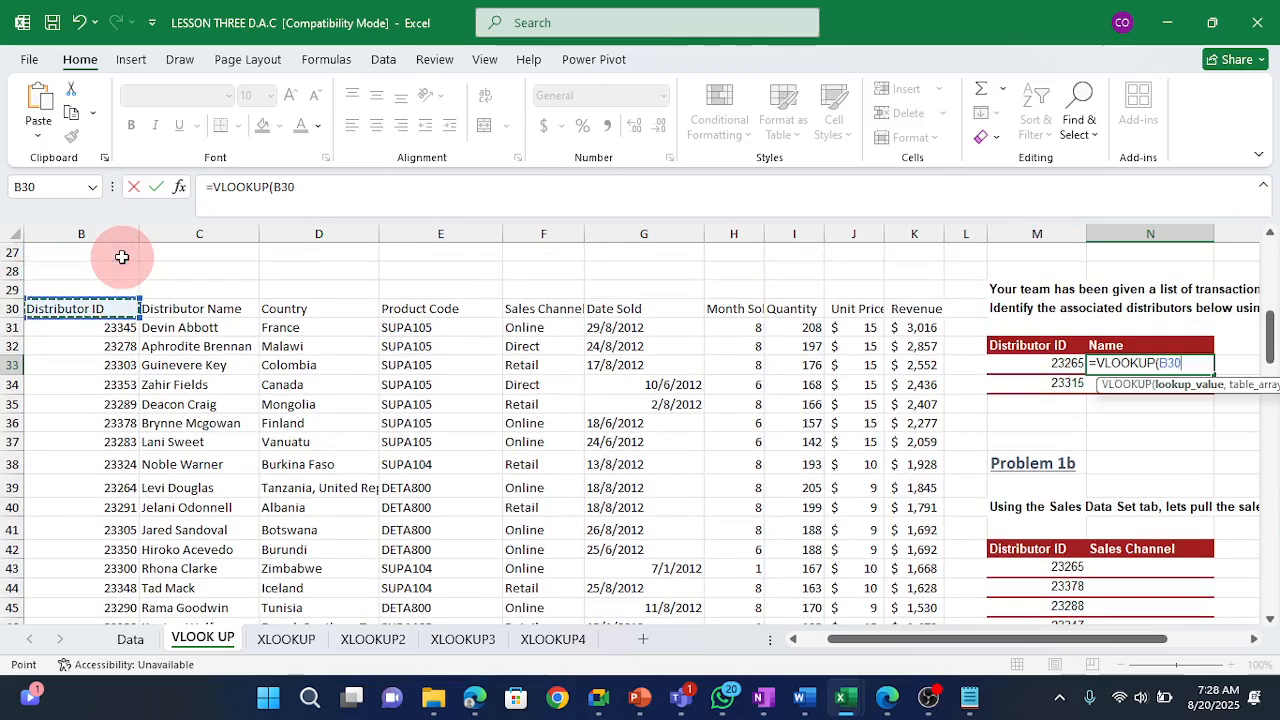
key("ctrl+shift+Right")
key("ctrl+shift+Down")
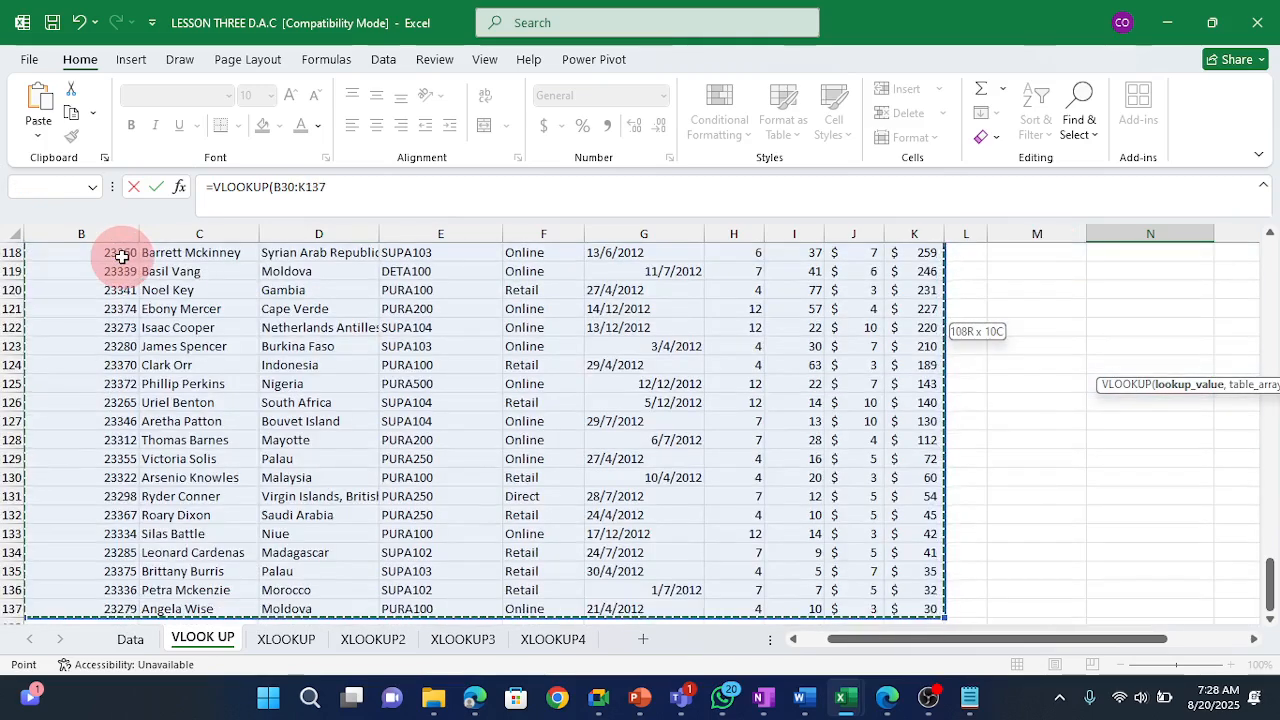
type(",")
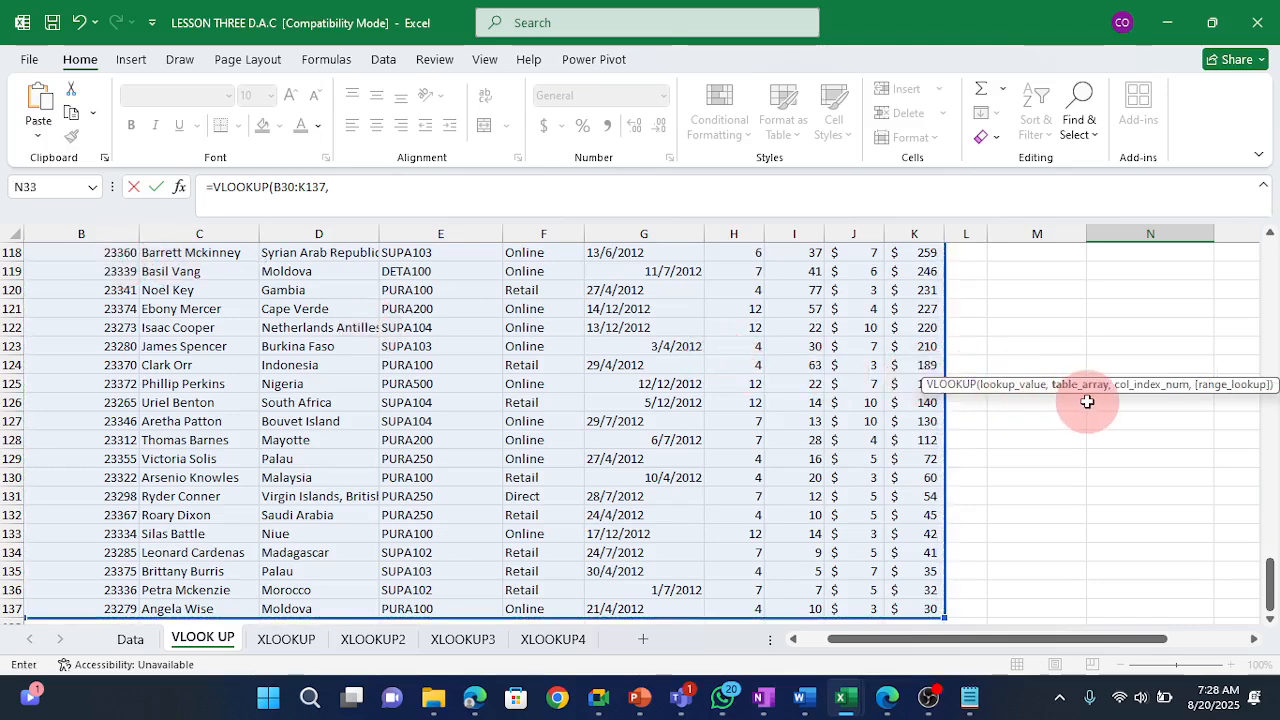
key("Escape")
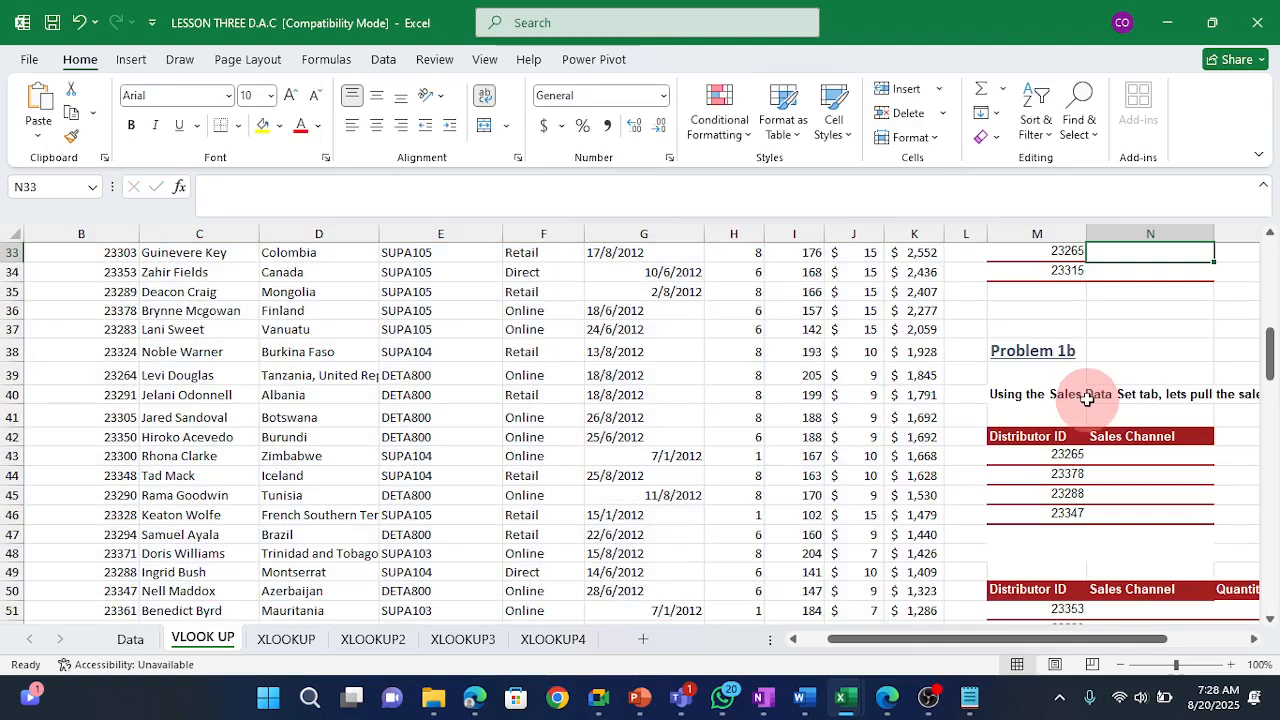
Start a VLOOKUP formula in N33 with M33 as the lookup value and B30:K137 as the table array.
scroll(1088, 410, "up", 2)
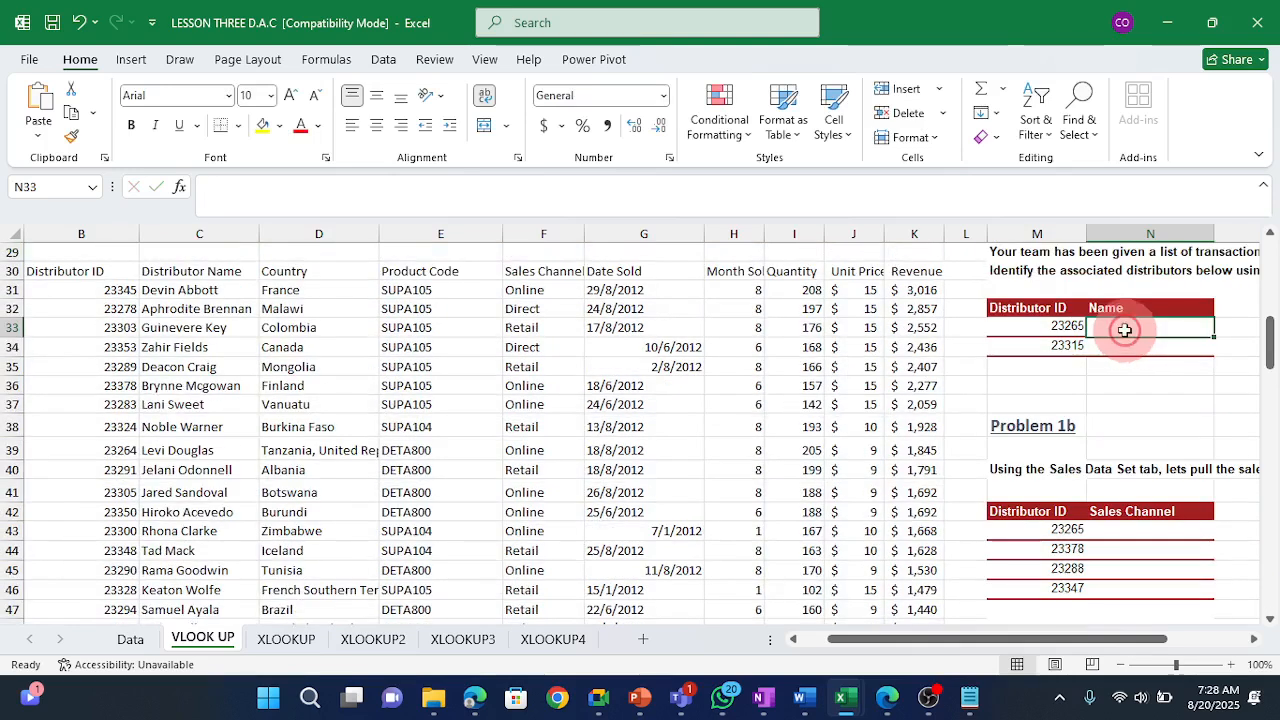
type("=VLOOKUP(")
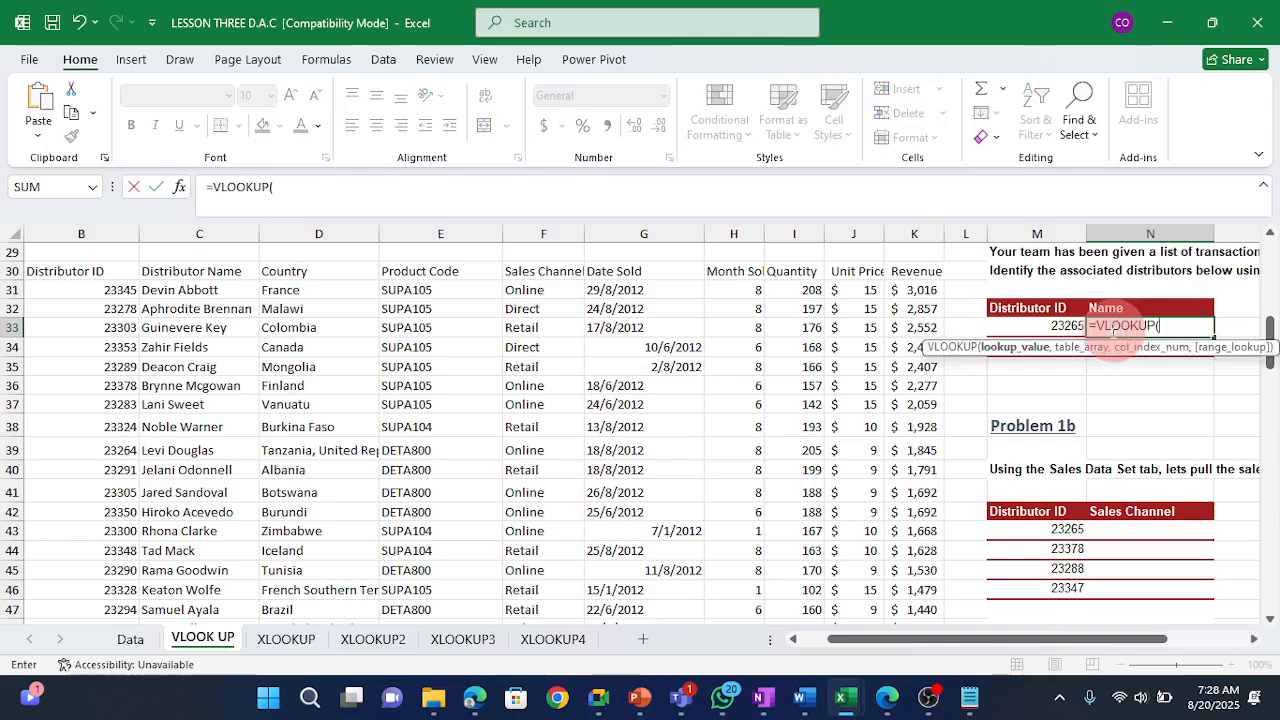
left_click(1070, 328)
type(",")
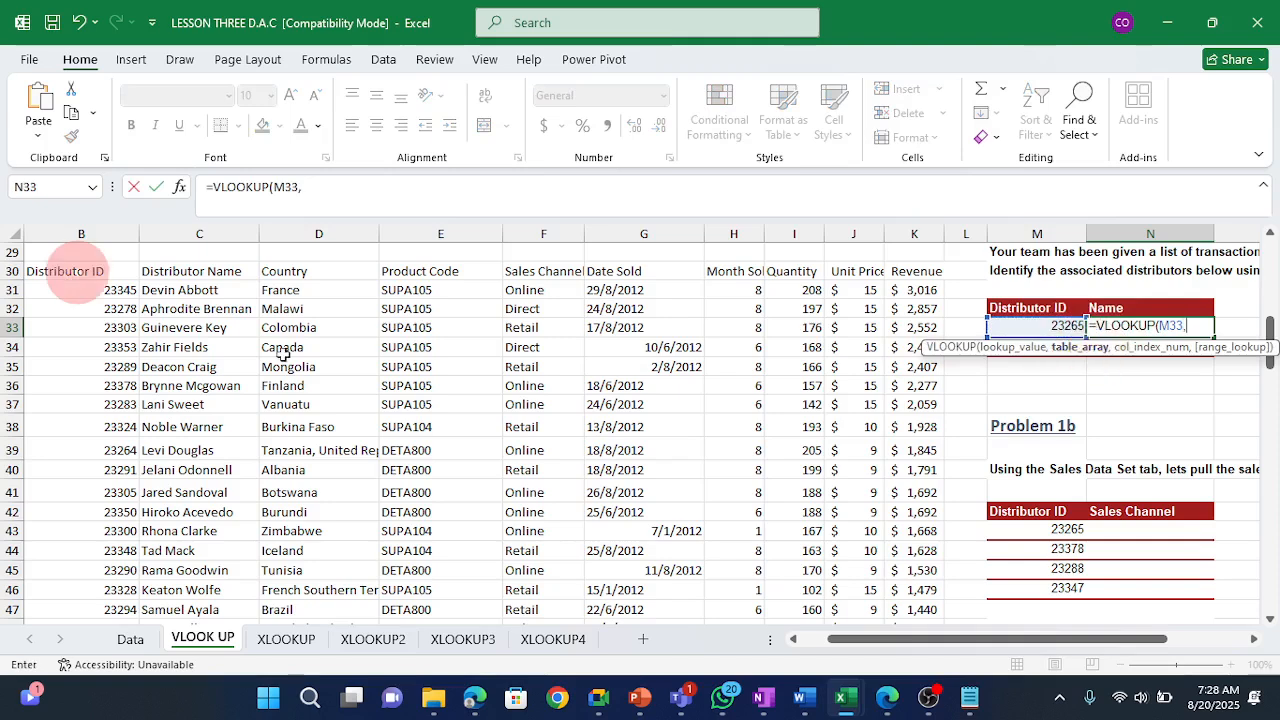
left_click(77, 272)
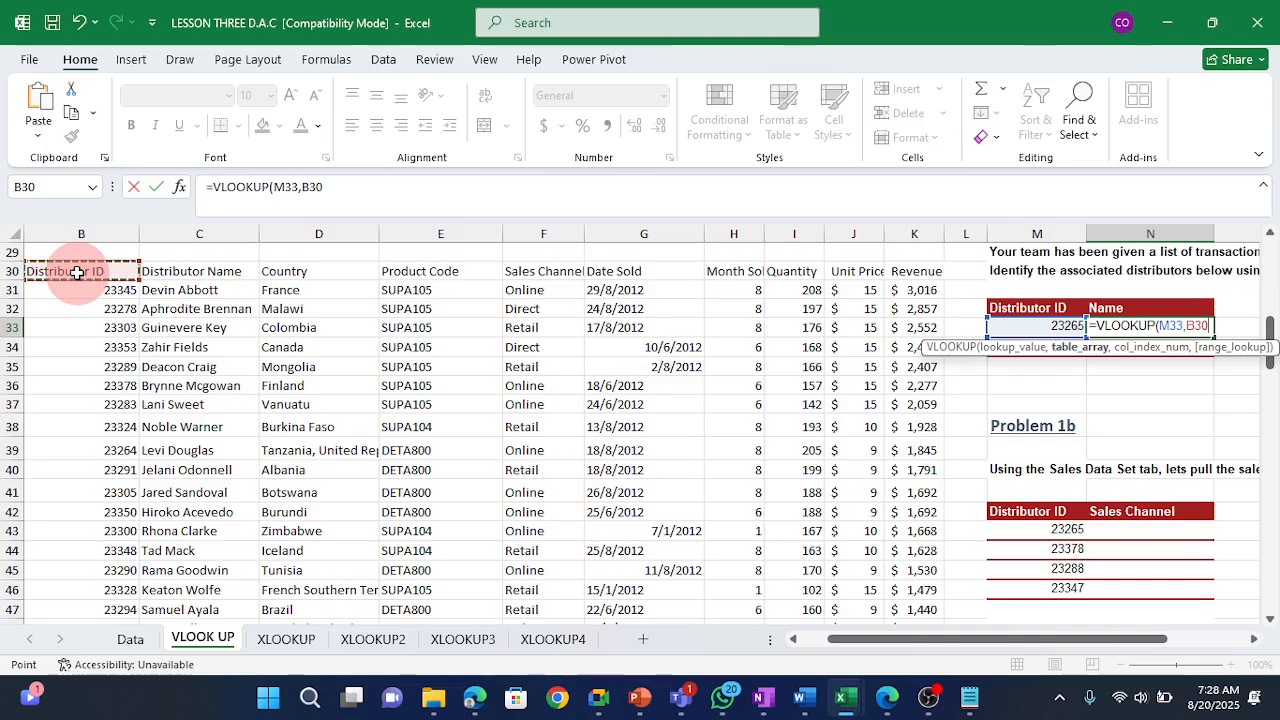
key("ctrl+shift+Right")
key("ctrl+shift+Down")
Complete the N33 VLOOKUP with column index 2 and FALSE for an exact match, and enter the formula.
type(",2")
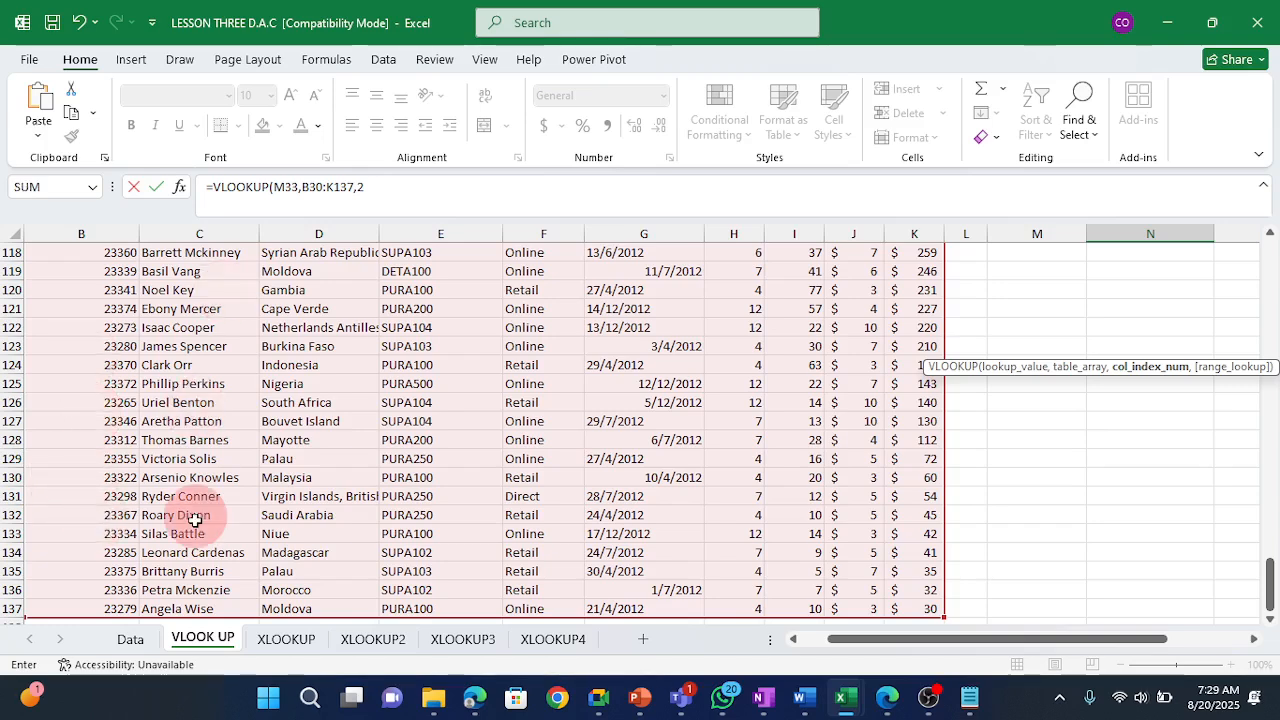
type(",")
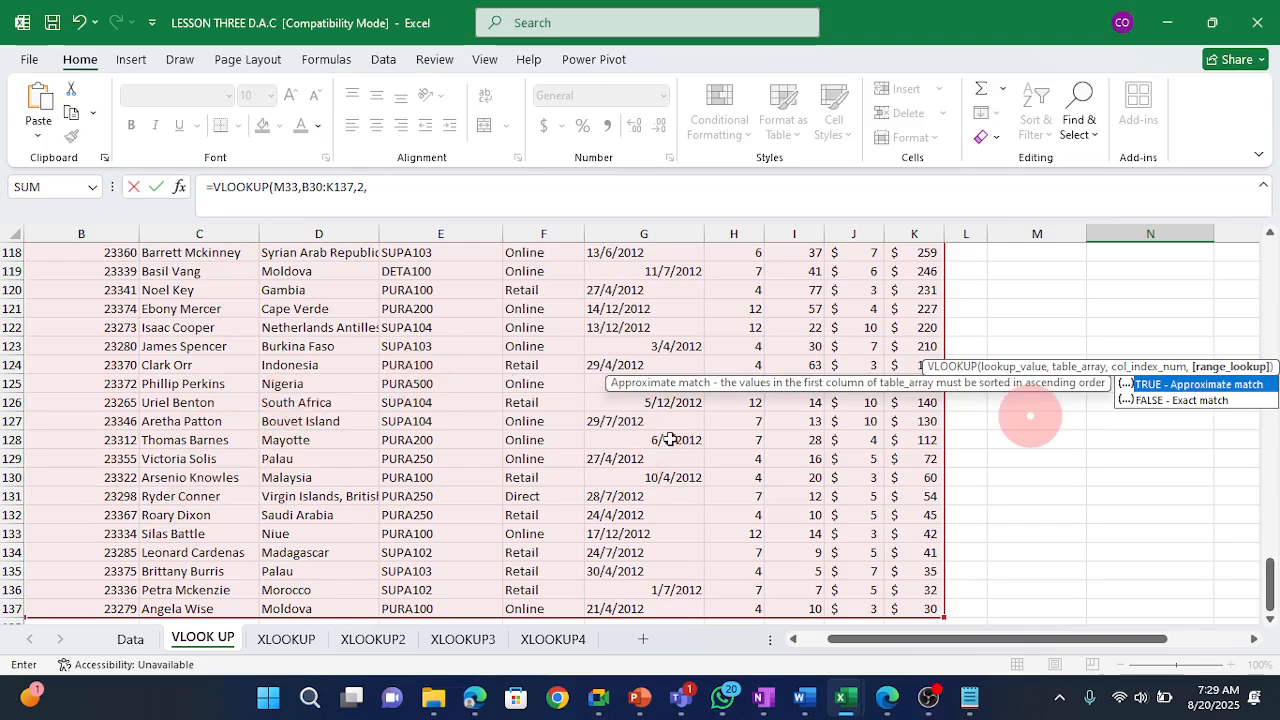
left_click(1200, 402)
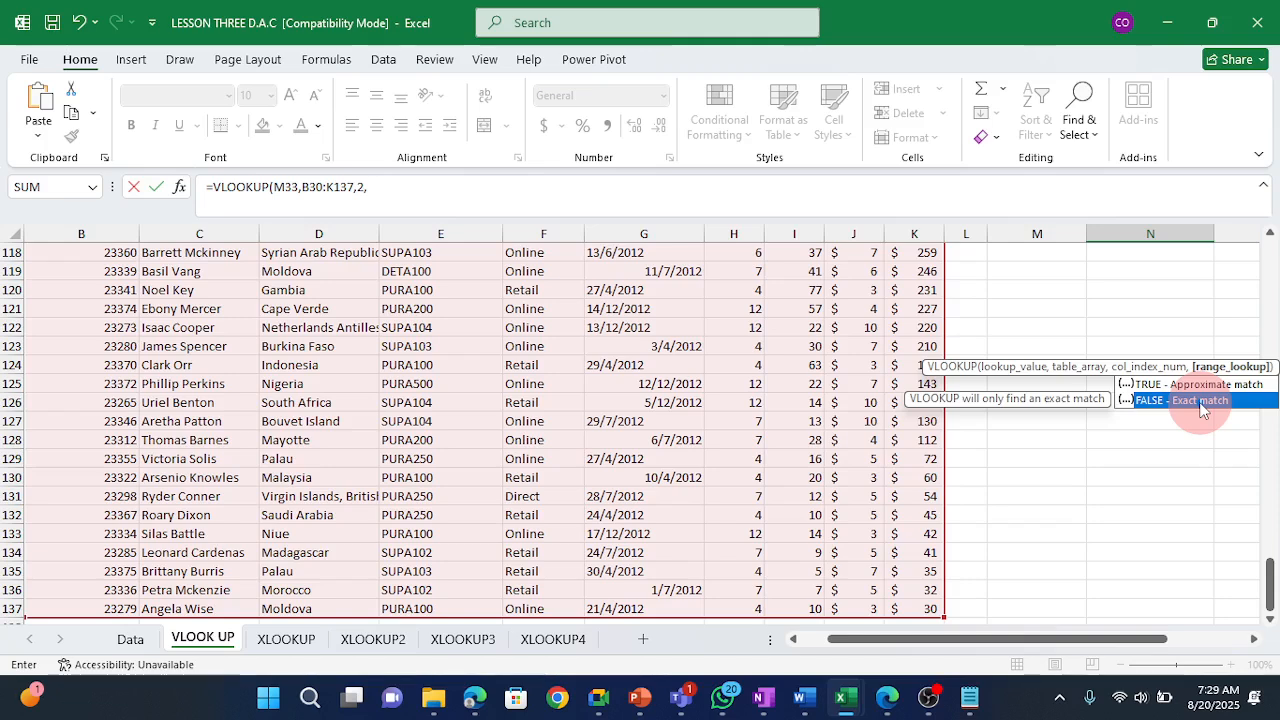
double_click(1200, 402)
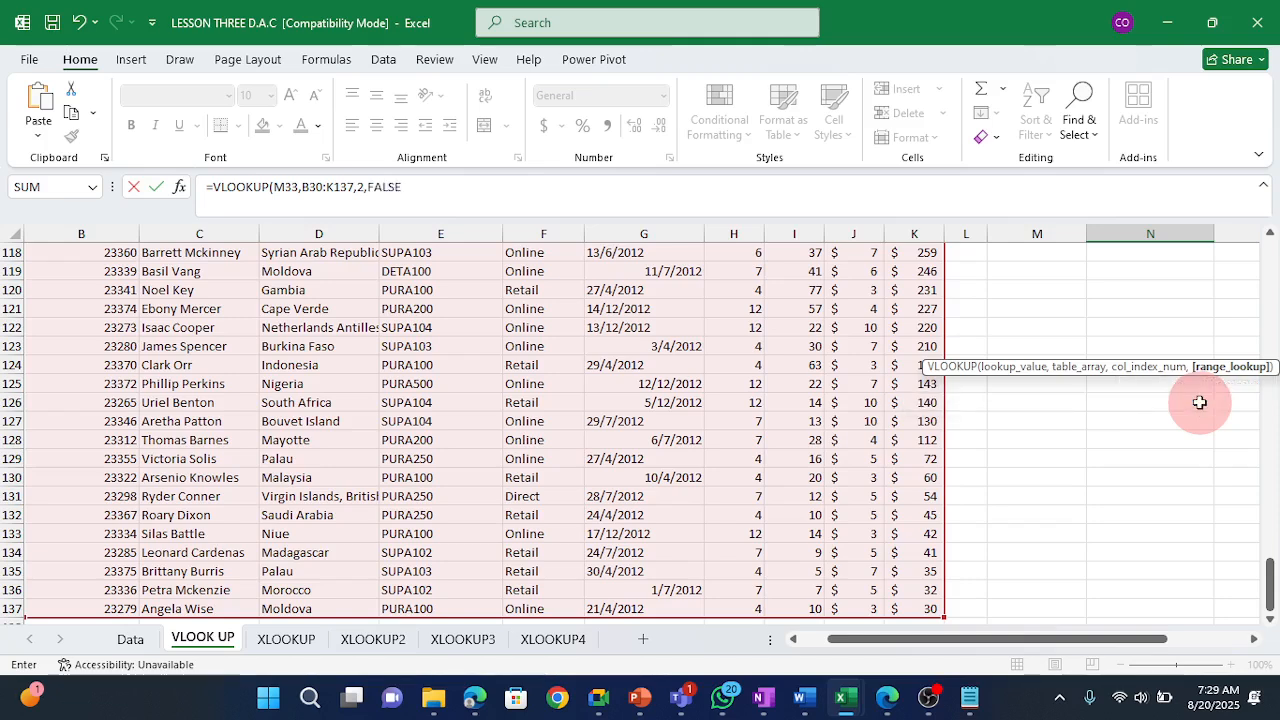
type(")")
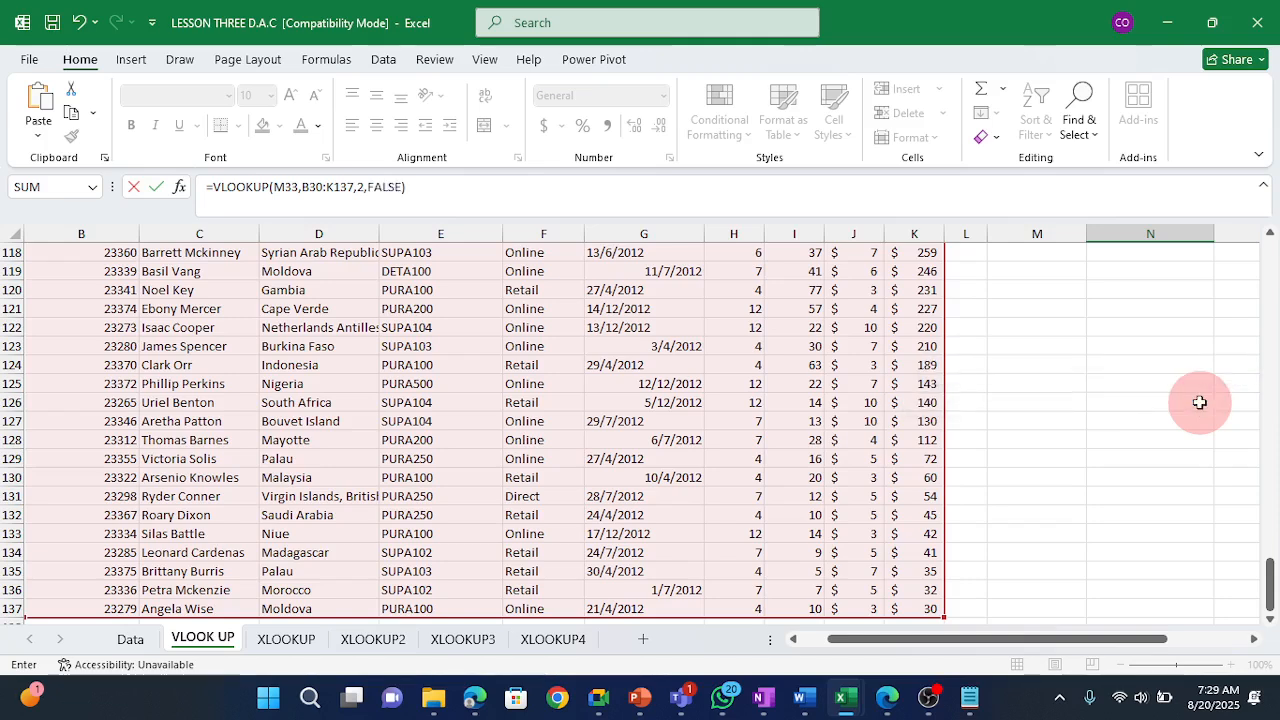
key("Return")
Fill the VLOOKUP formula from N33 down to N34 for the second distributor ID.
key("Up")
key("Up")
key("Up")
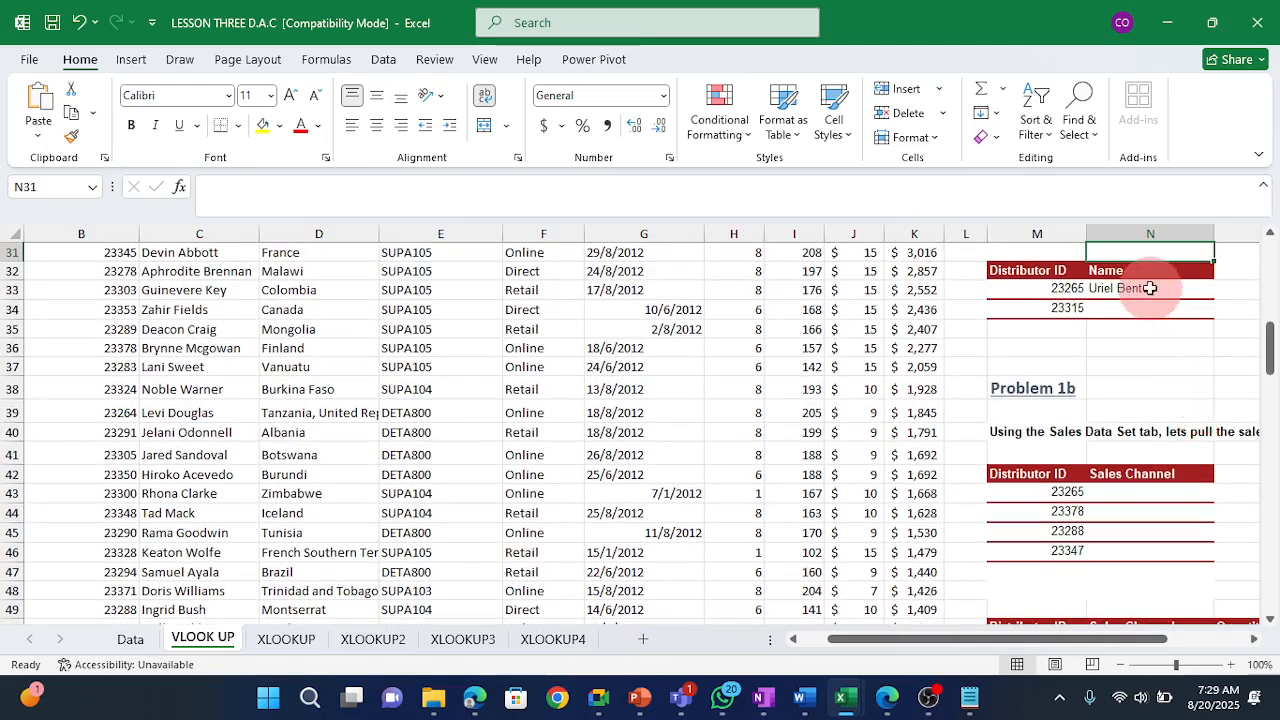
left_click(1150, 288)
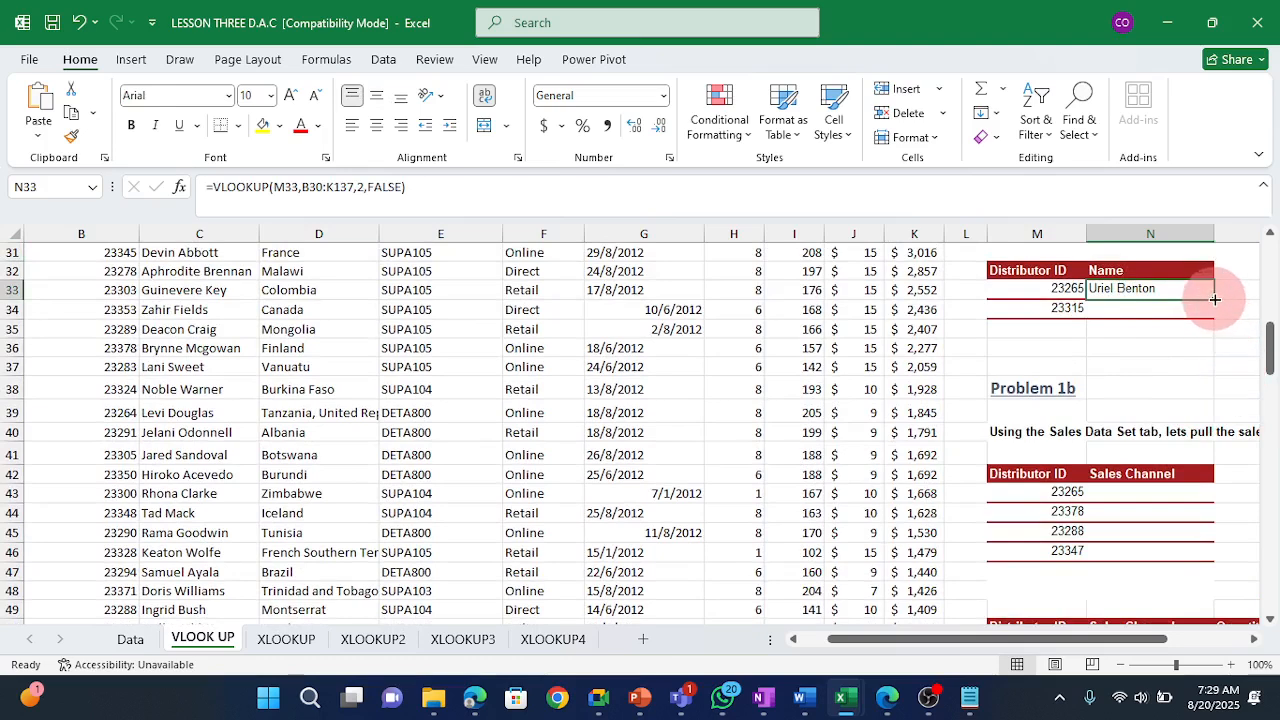
left_click_drag(1215, 299, 1199, 326)
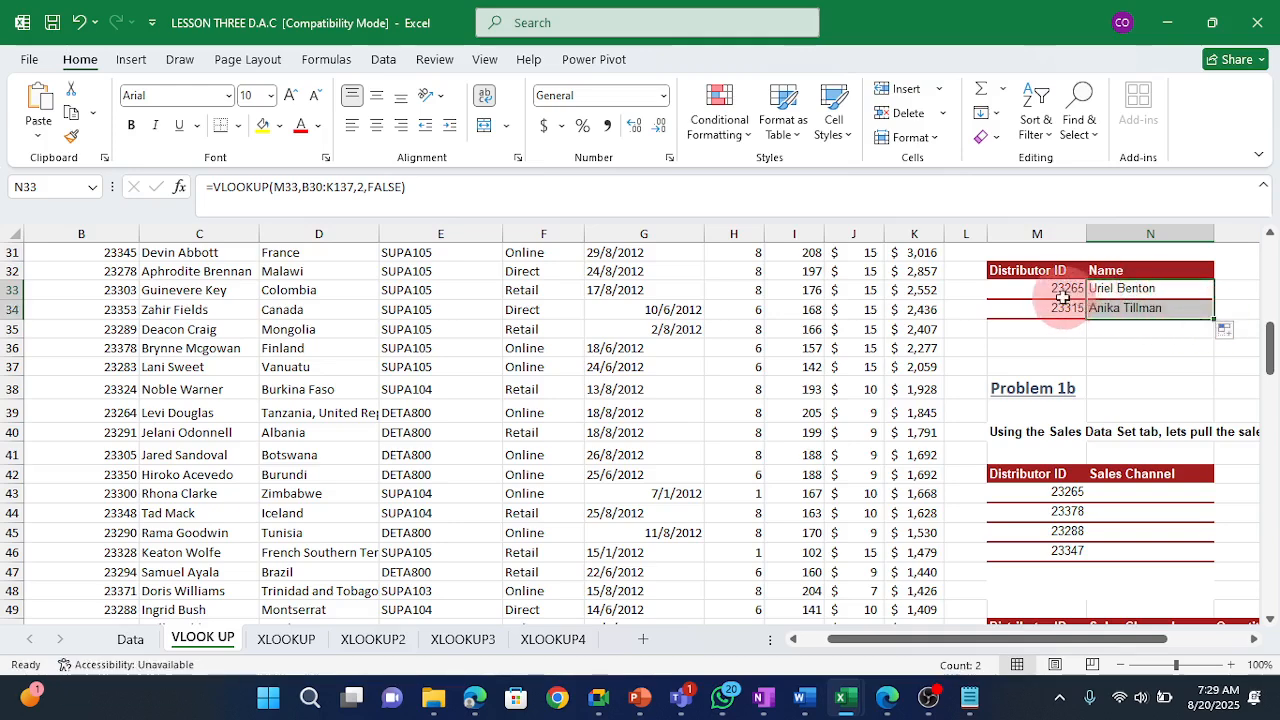
Search the Distributor ID column of the sales table for the ID in M33 to check its matching name.
left_click(108, 432)
key("ctrl+space")
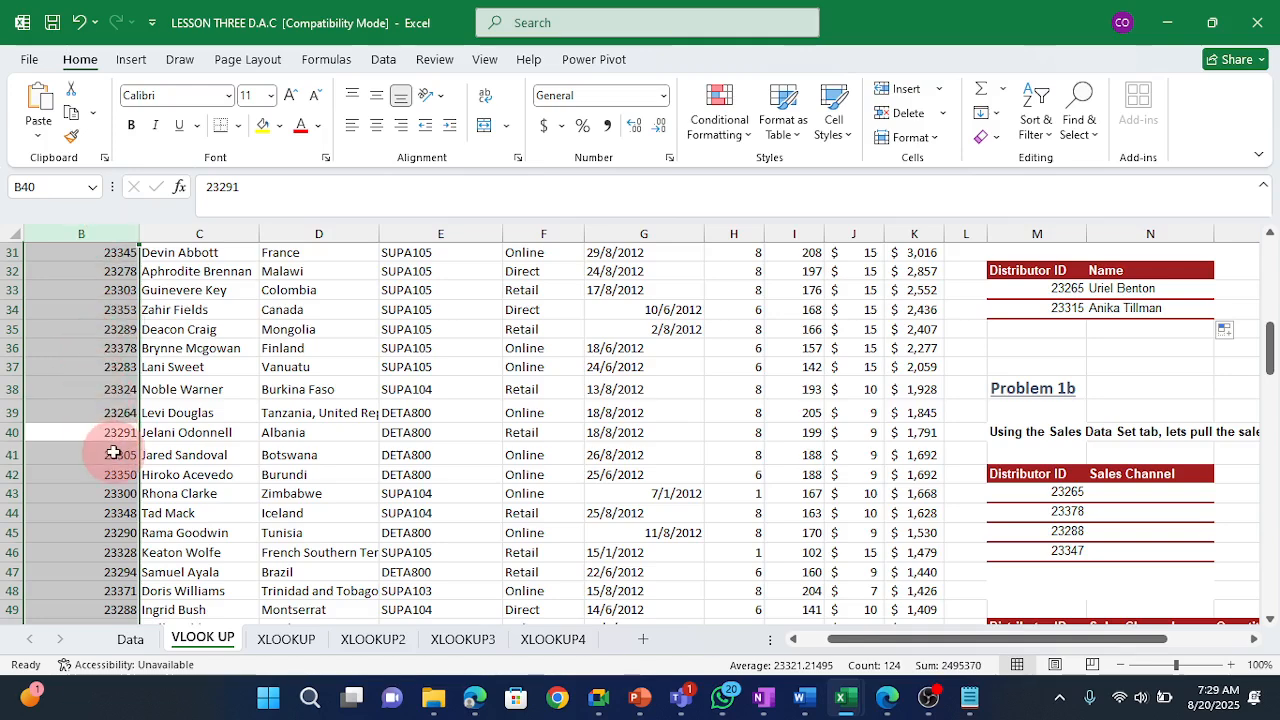
key("ctrl+h")
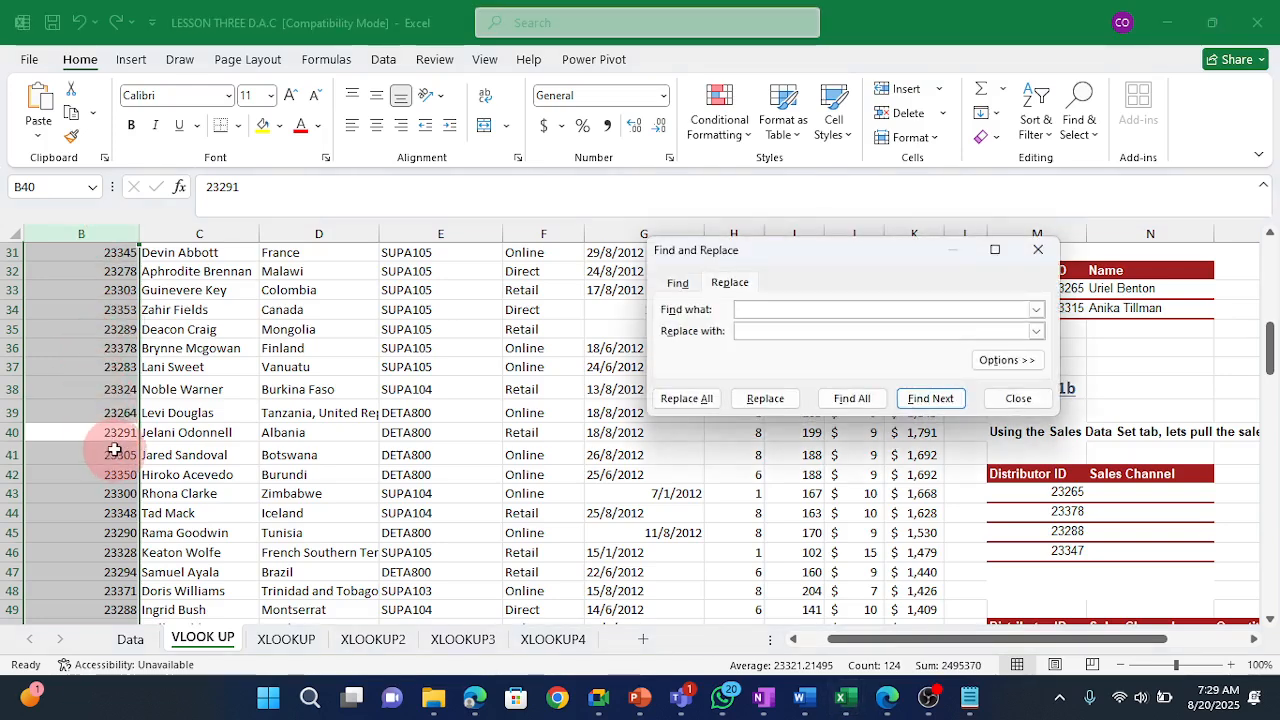
left_click(677, 285)
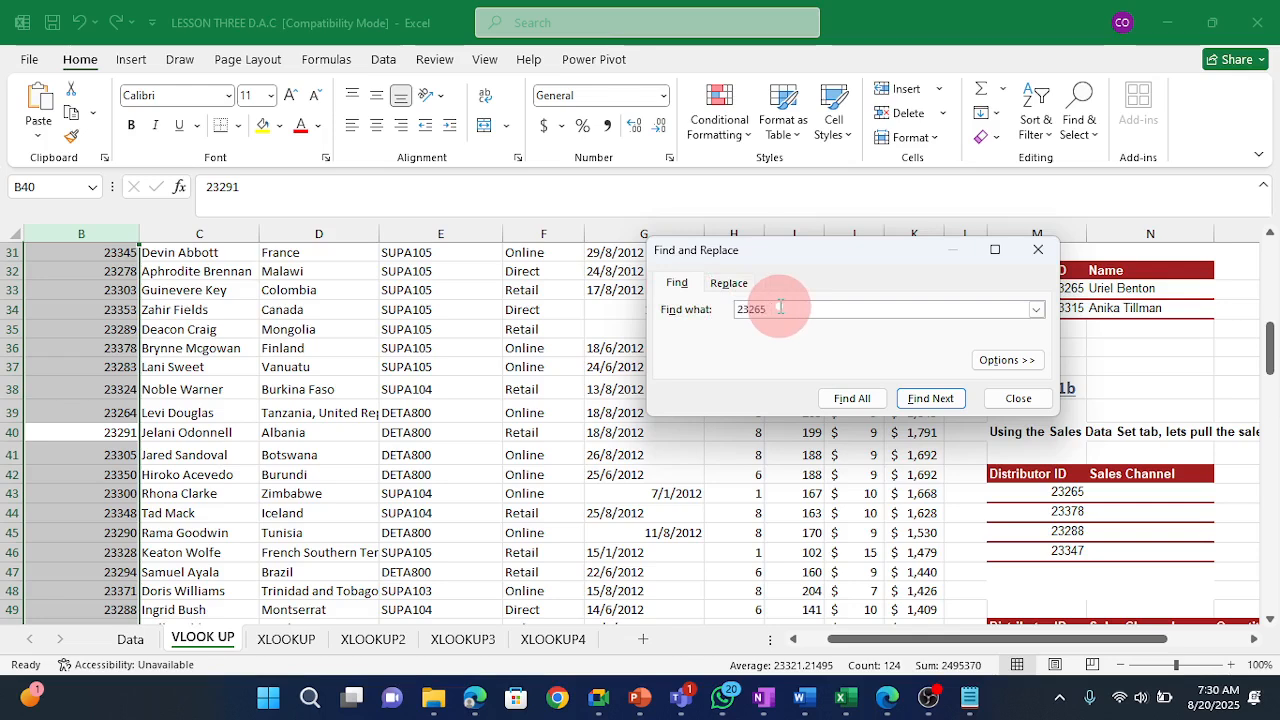
key("Return")
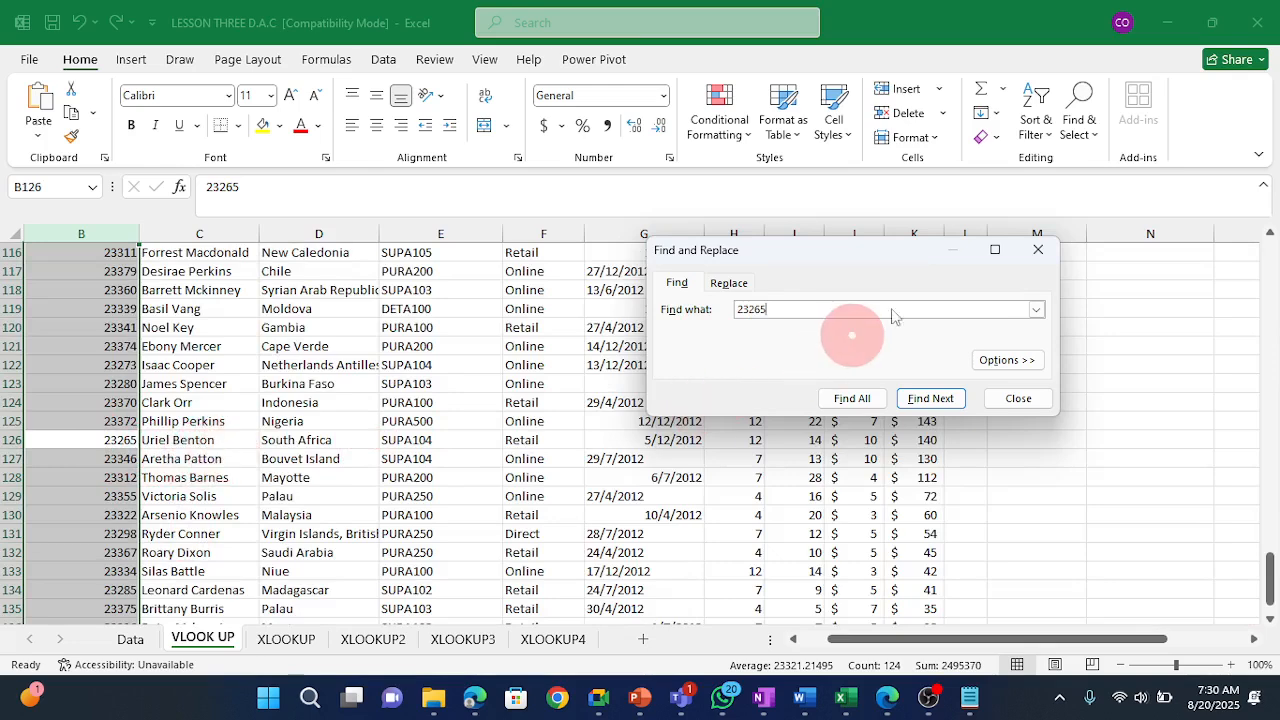
left_click(1038, 249)
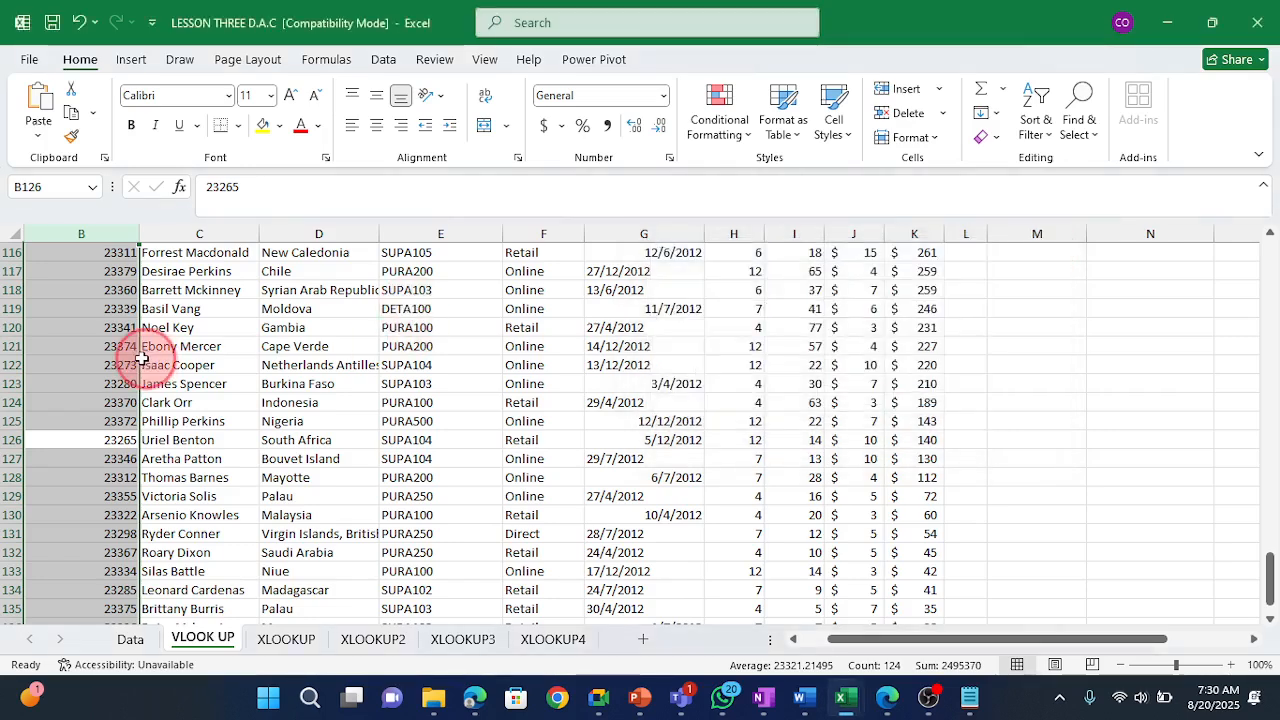
Select the entire Distributor ID column, starting from cell B120.
left_click_drag(150, 364, 51, 364)
left_click(77, 322)
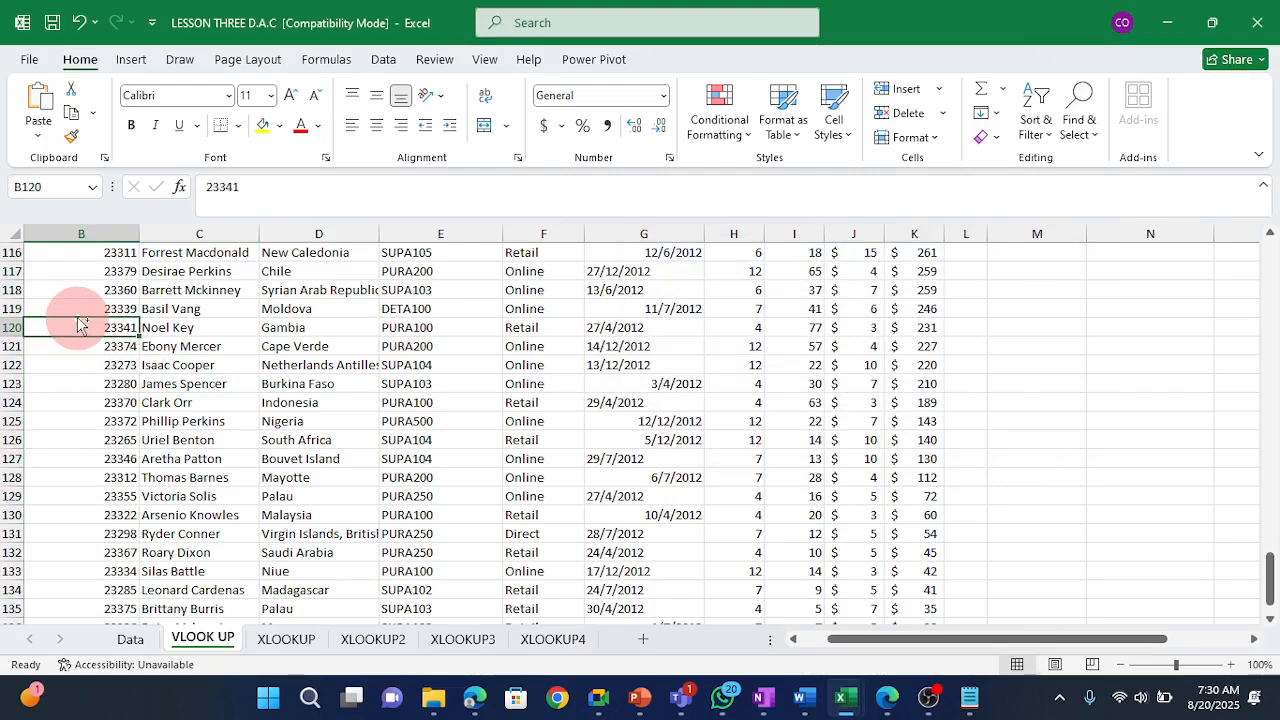
key("ctrl+space")
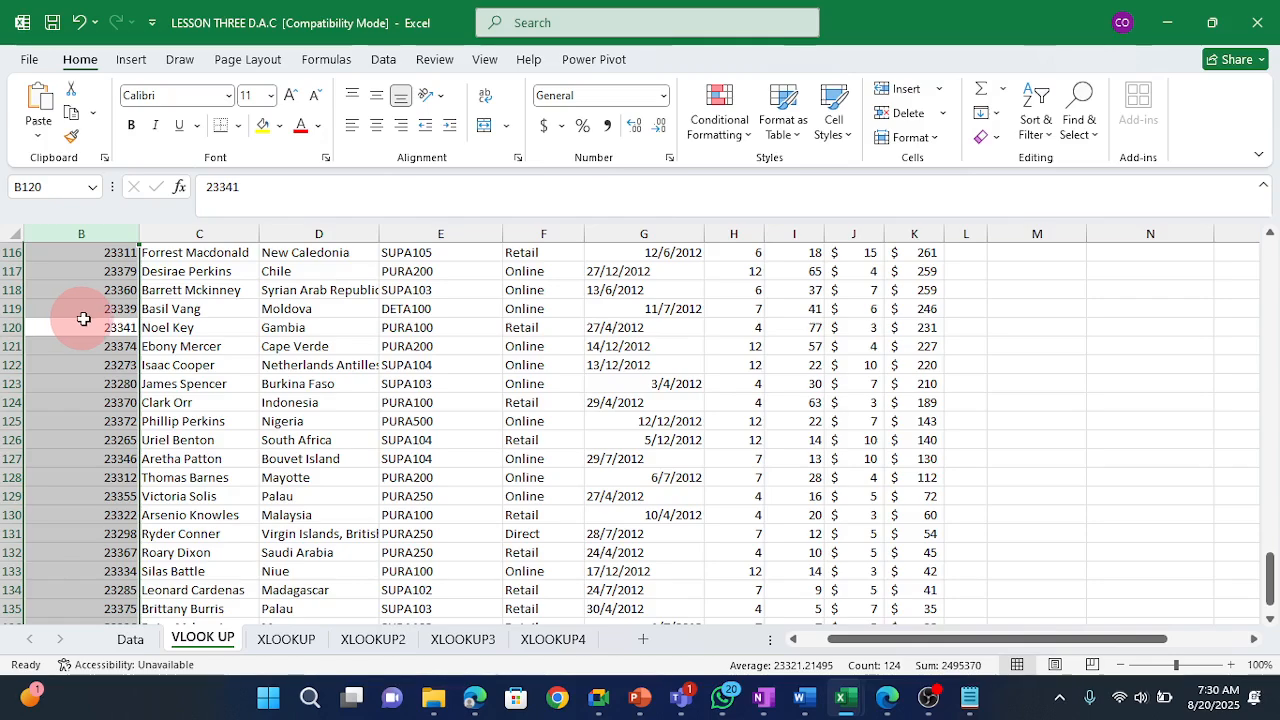
Look back up through the Distributor ID column from the lower rows to the sales table's header row.
left_click(97, 378)
key("Up")
key("Up")
key("Up")
key("Up")
key("Up")
key("Up")
key("Up")
key("Up")
key("Up")
key("Up")
key("Up")
key("Up")
key("Up")
key("Up")
key("Up")
key("Up")
key("Up")
key("Up")
key("Up")
key("Up")
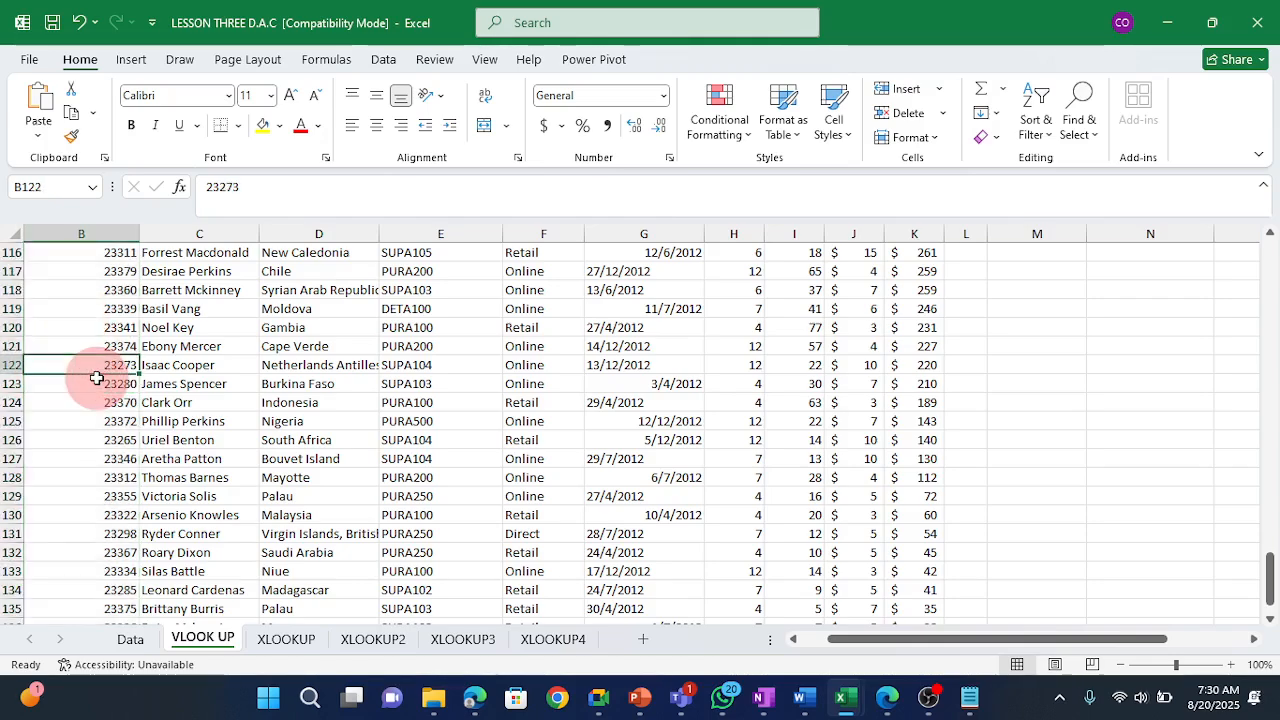
key("Up")
key("Up")
key("Up")
key("Up")
key("Up")
key("Up")
key("Up")
key("Up")
key("Up")
key("Up")
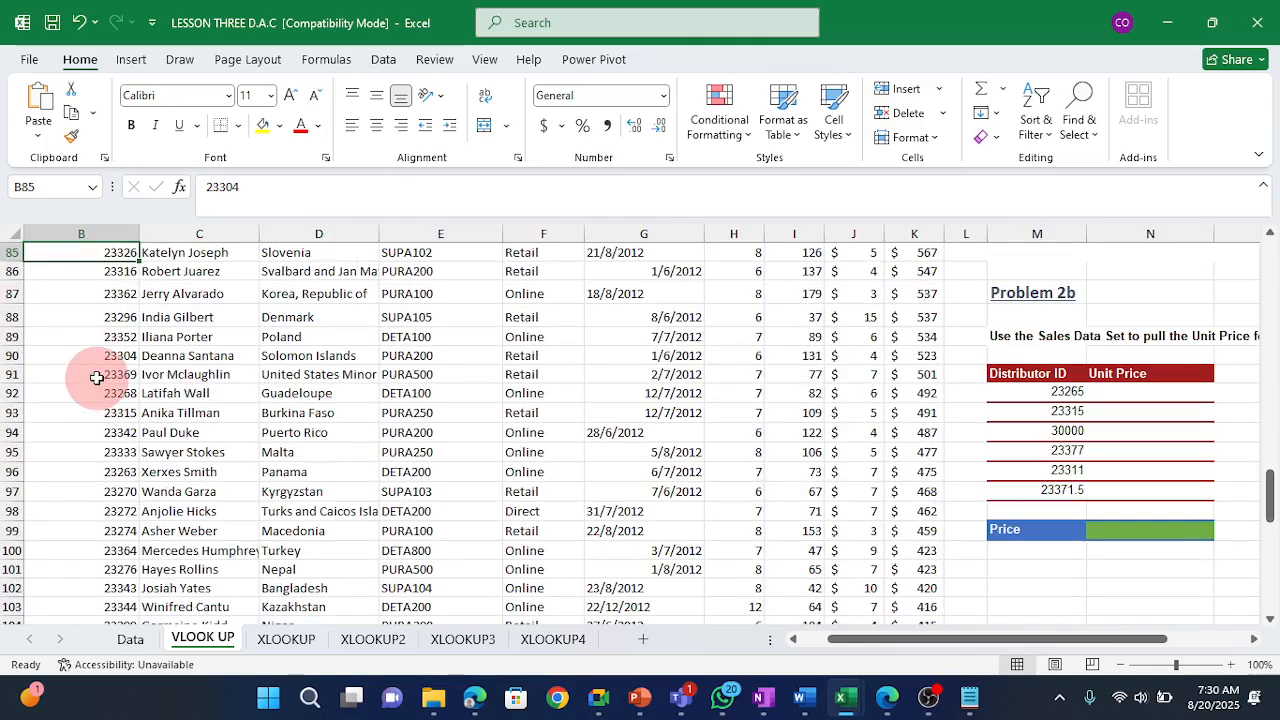
key("Up")
key("Up")
key("Up")
key("Up")
key("Up")
key("Up")
key("Up")
key("Up")
key("Up")
key("Up")
key("Up")
key("Up")
key("Up")
key("Up")
key("Up")
key("Up")
key("Up")
key("Up")
key("Up")
key("Up")
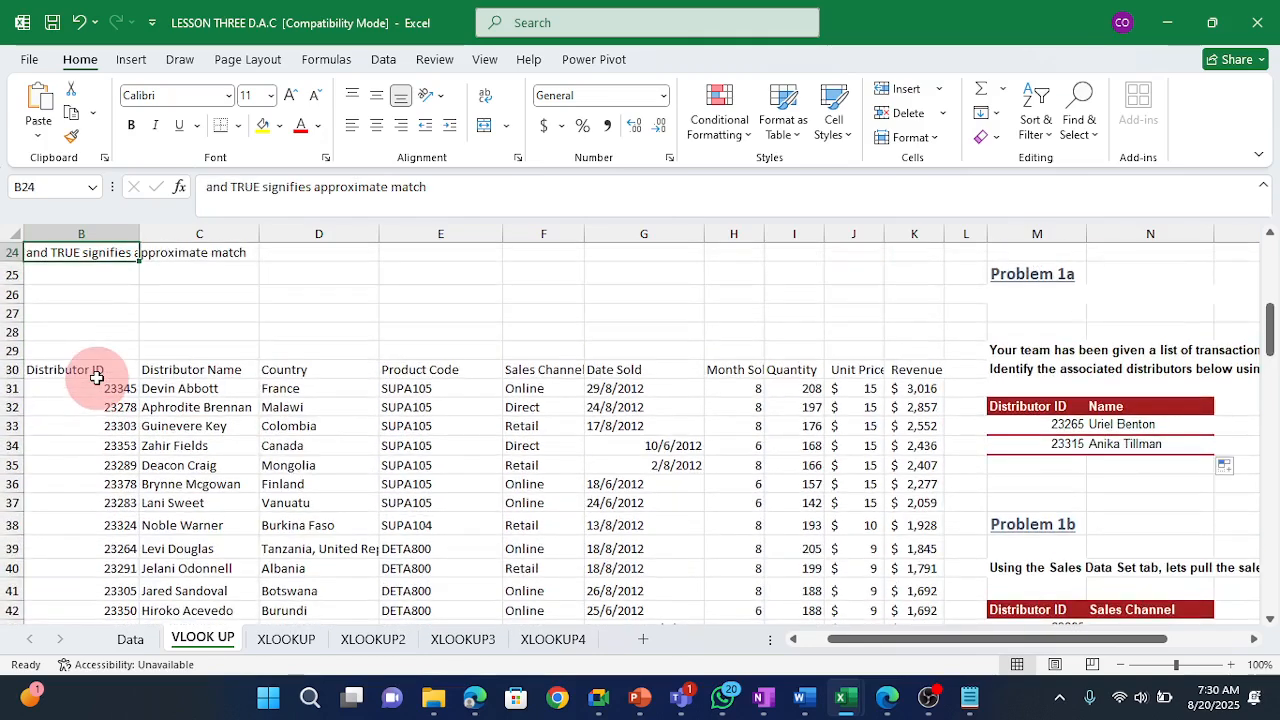
Select the Distributor ID column from header B30 down to the table's last row and look through the selected IDs.
left_click(97, 376)
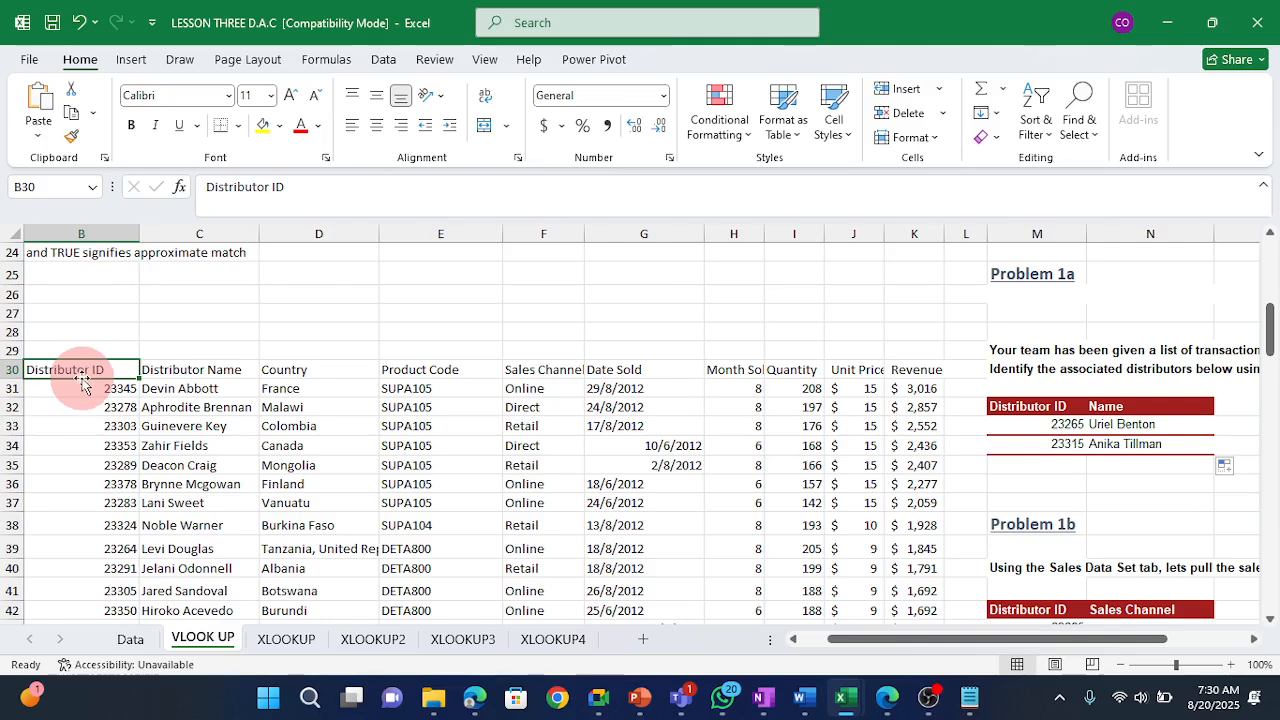
key("ctrl+shift+Down")
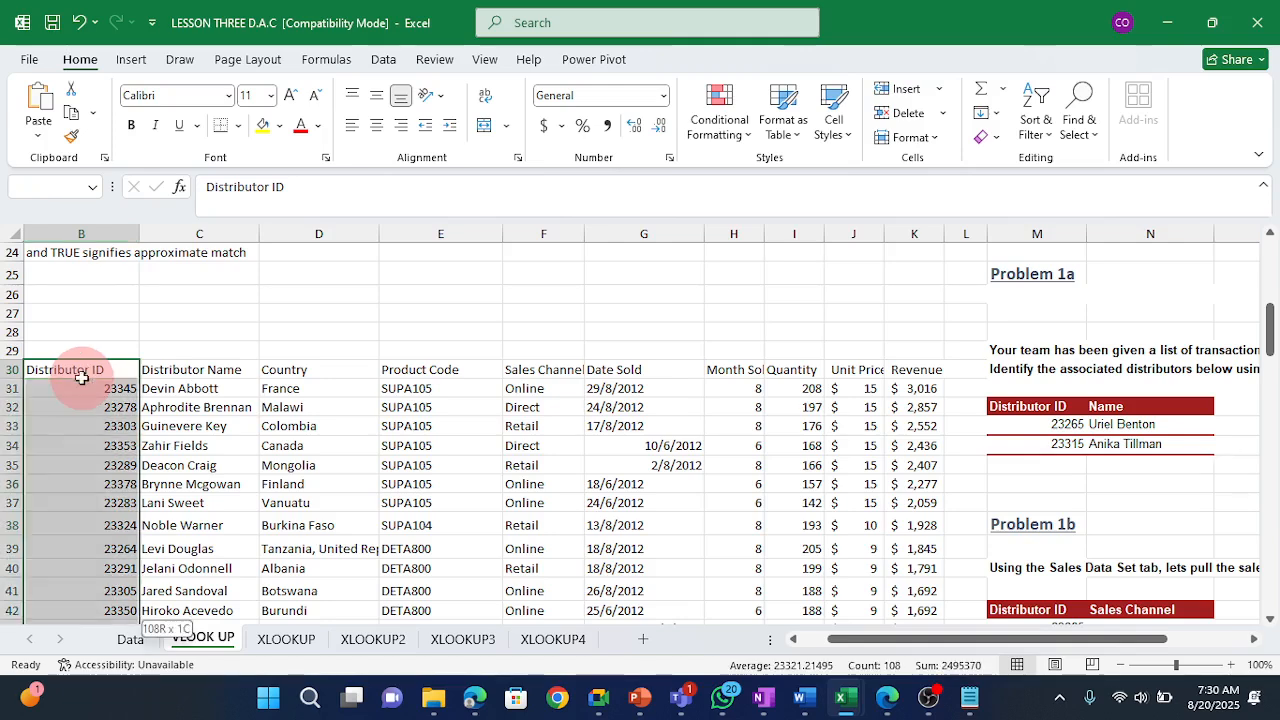
scroll(82, 378, "down", 20)
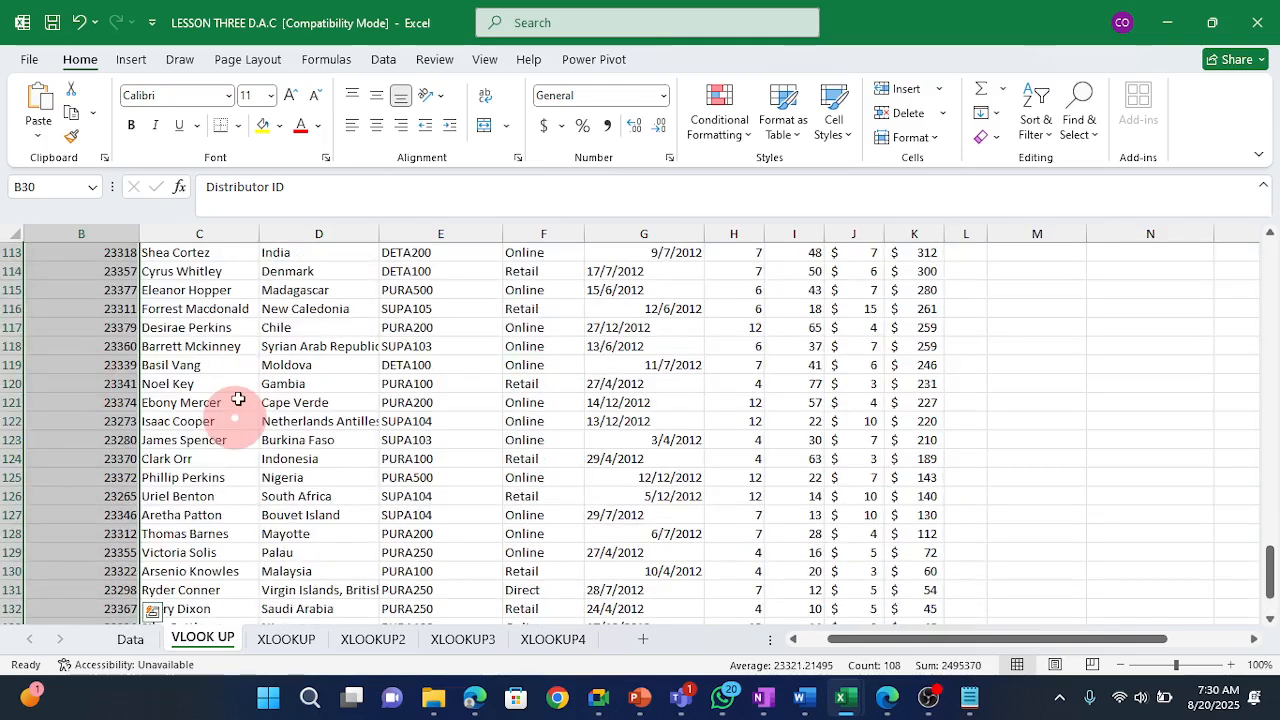
scroll(238, 399, "up", 2)
scroll(194, 523, "up", 6)
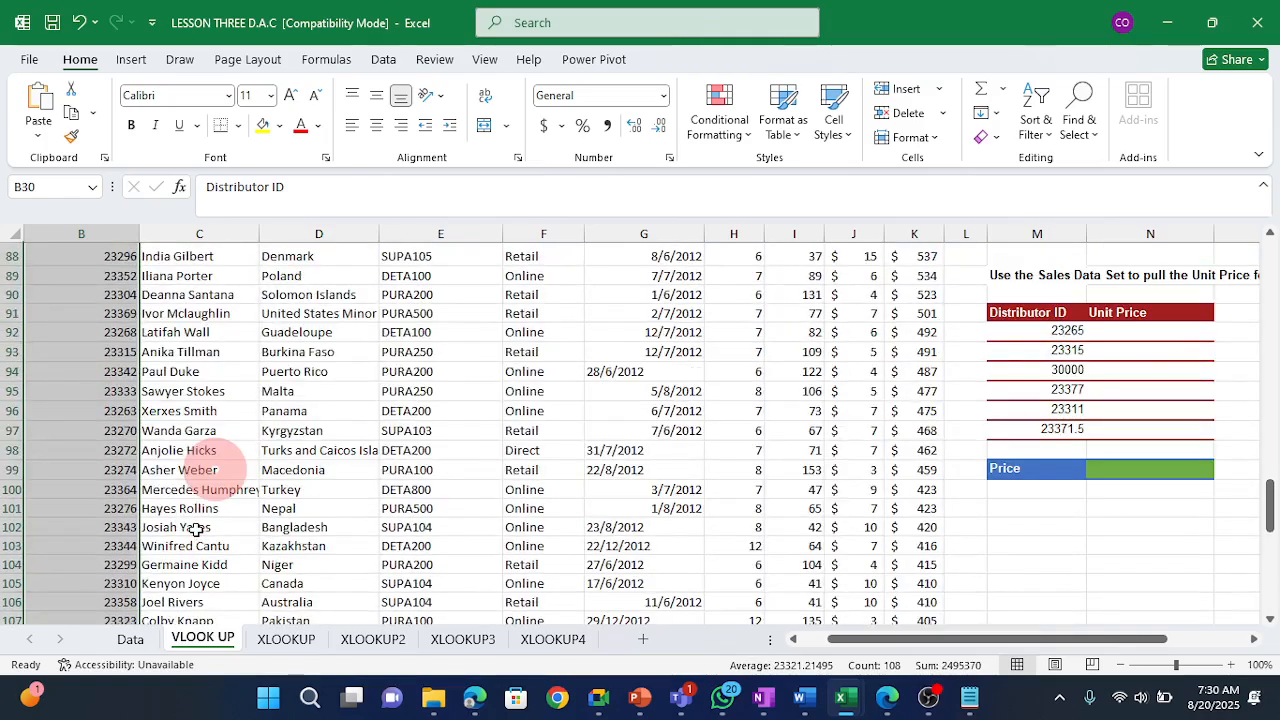
scroll(196, 527, "up", 10)
scroll(65, 437, "up", 3)
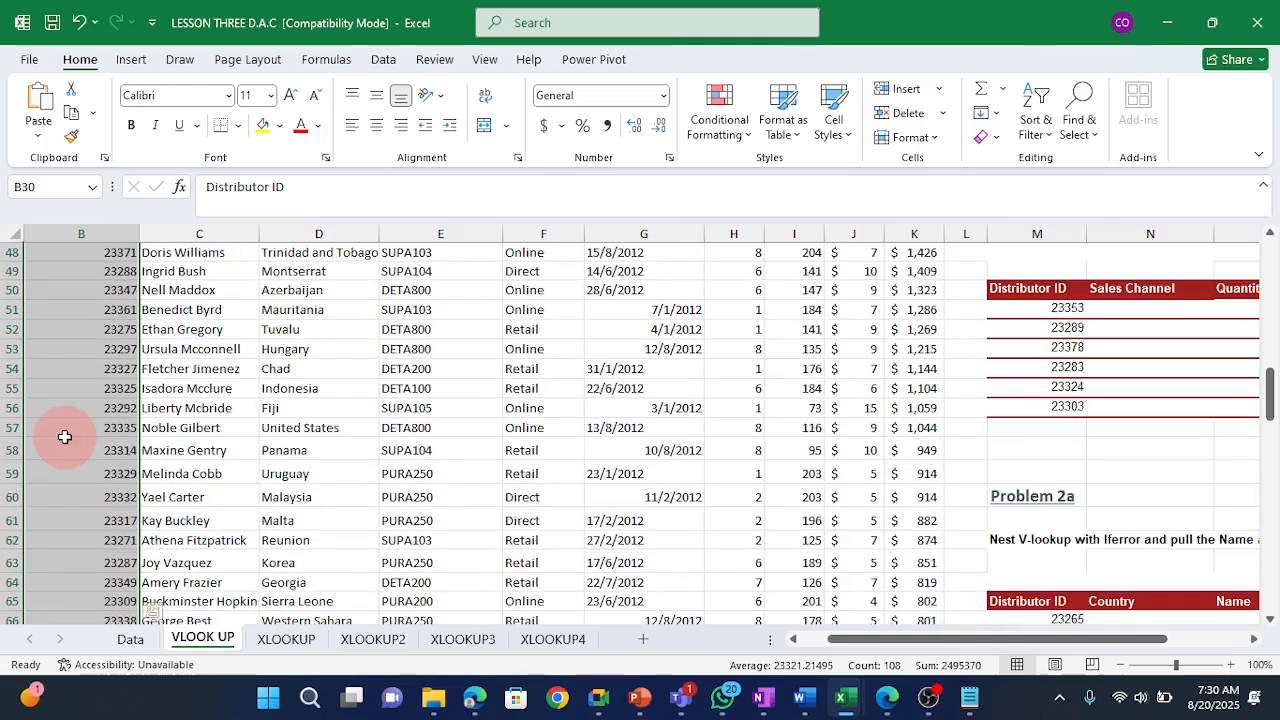
Select the whole of column B from B51, extend the selection across to column K, and return to the single cell B51.
left_click(65, 440)
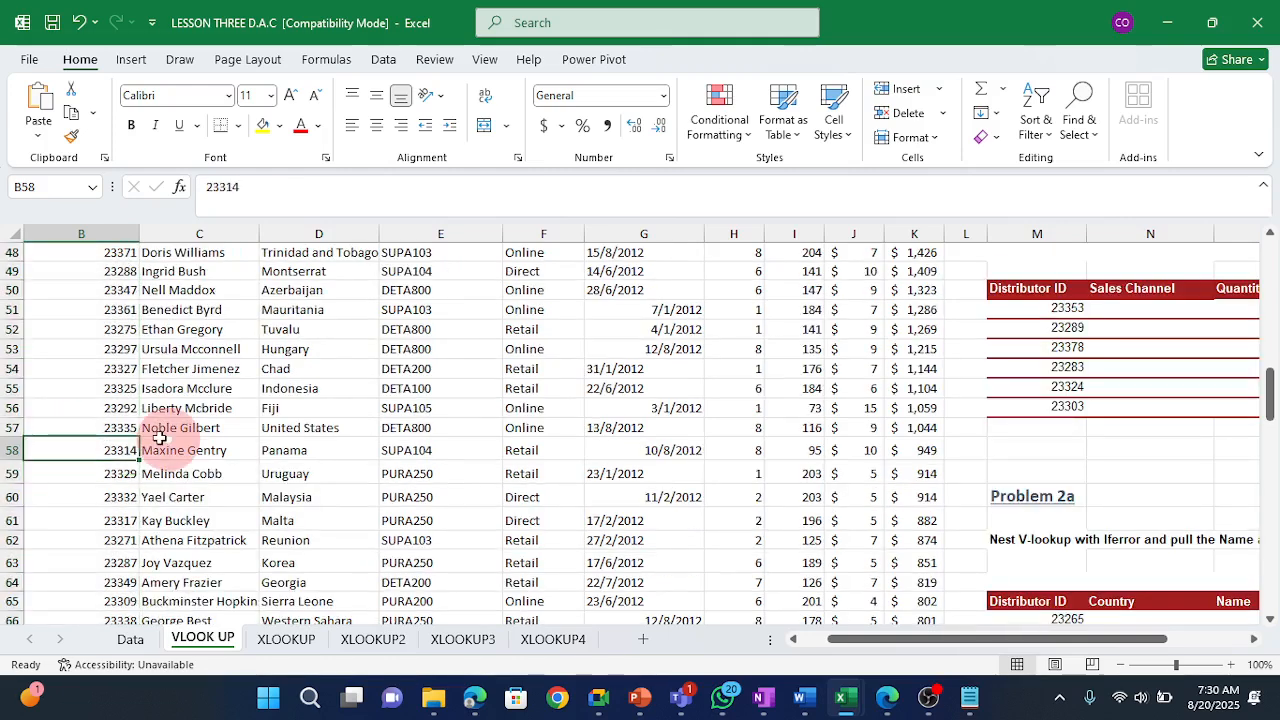
left_click(97, 347)
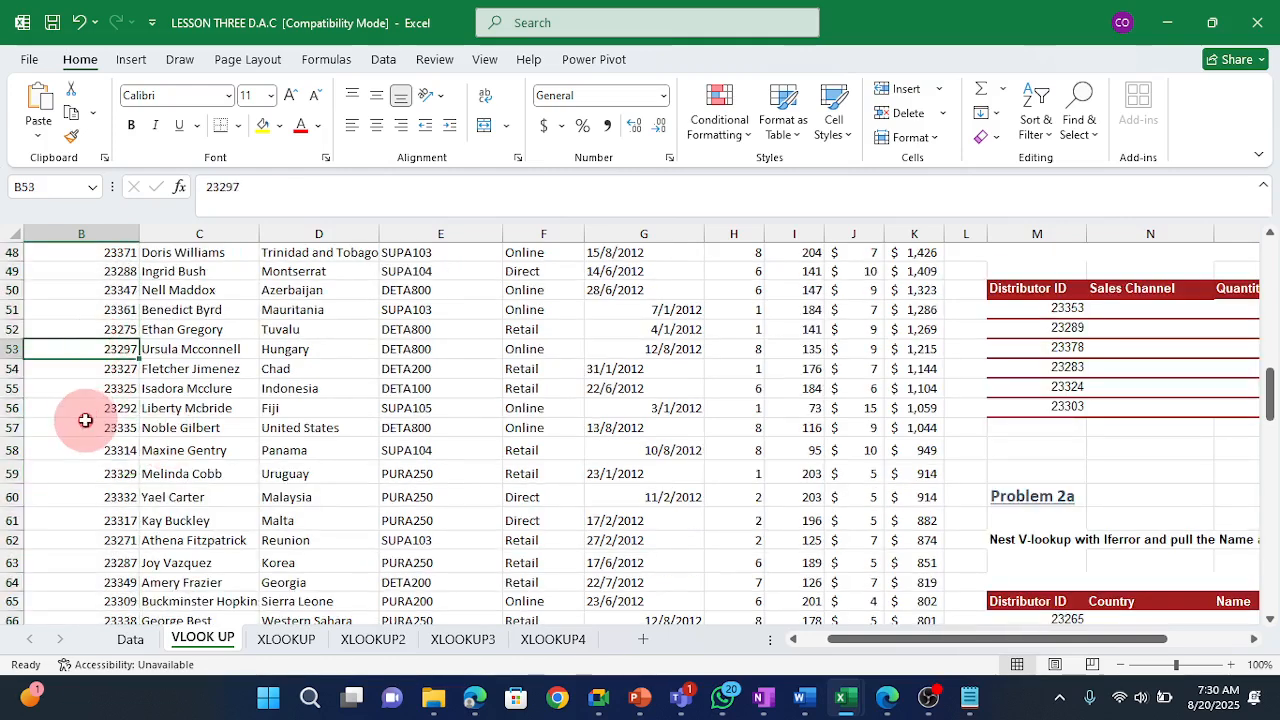
left_click(82, 310)
key("ctrl+space")
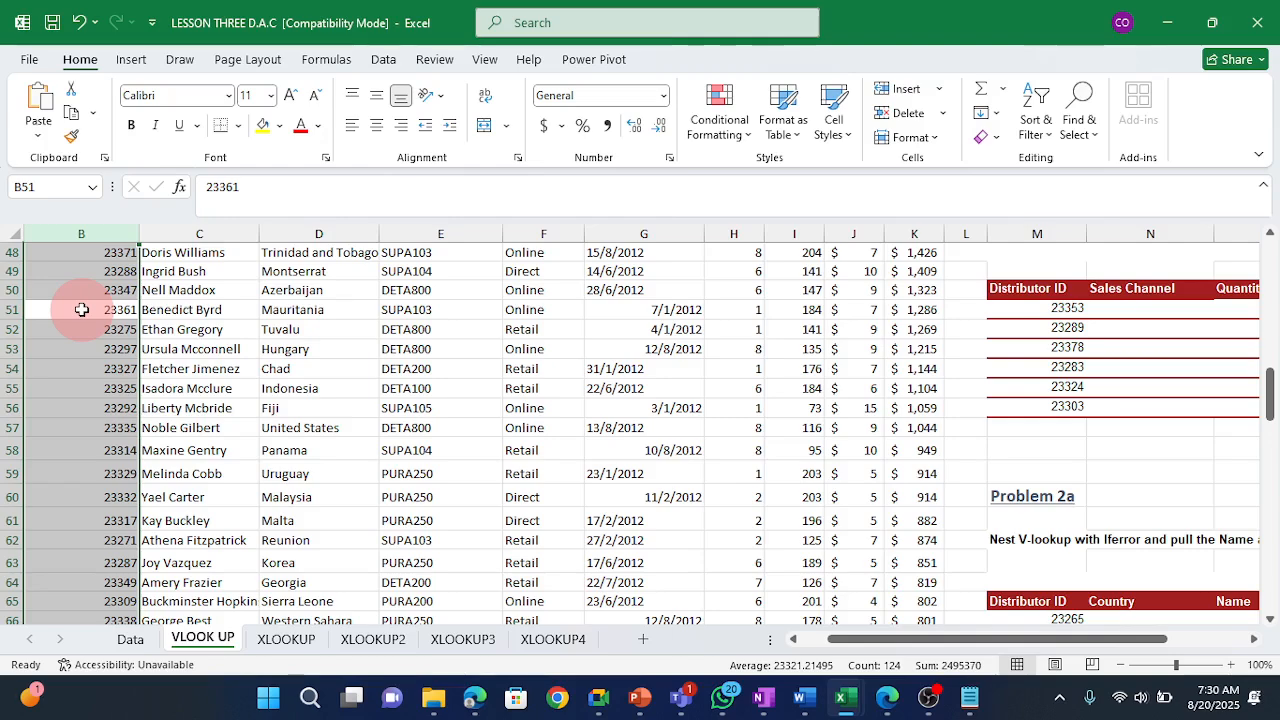
key("ctrl+shift+Right")
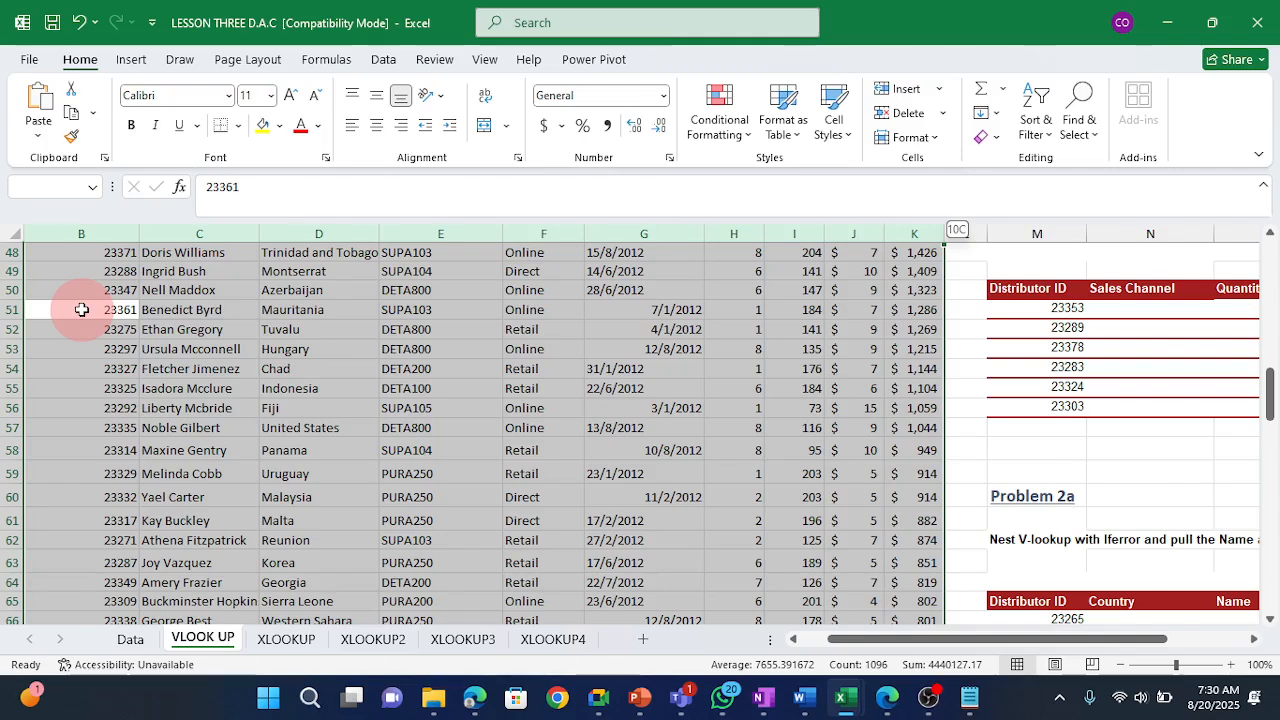
key("Left")
key("Right")
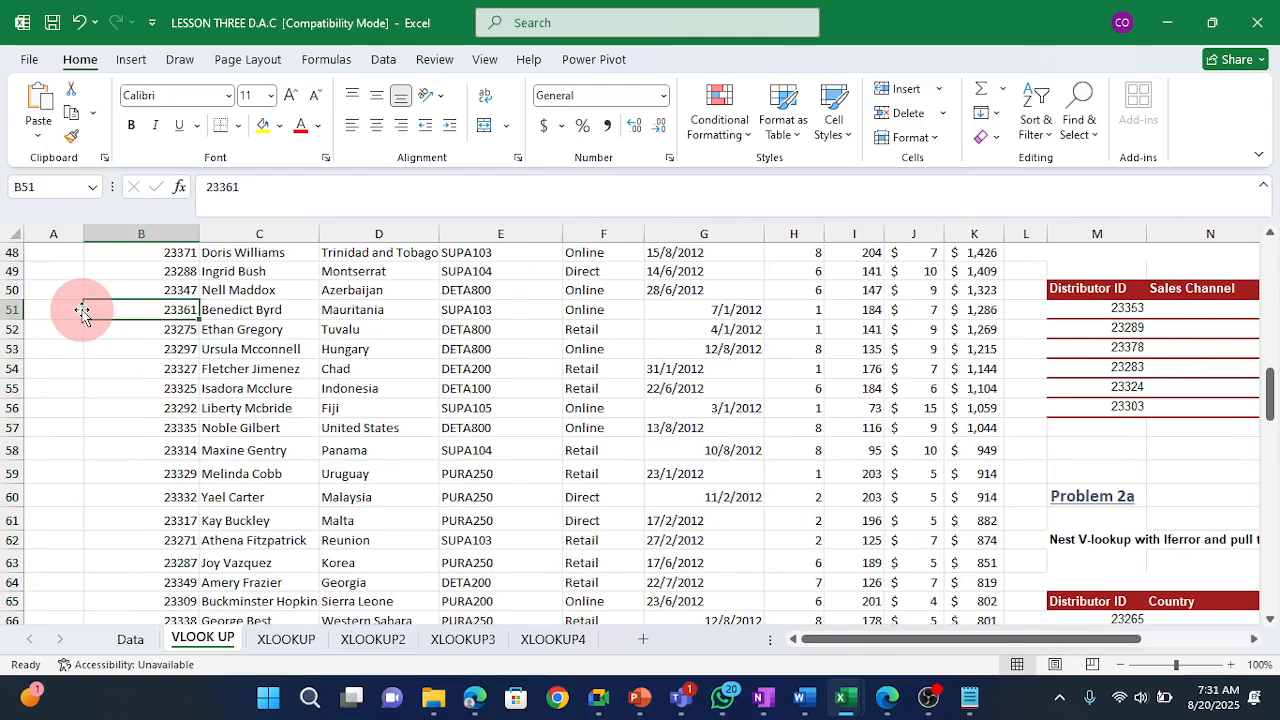
Select column B again and extend the selection one column at a time to column K to count the table's columns.
key("ctrl+space")
key("shift+Right")
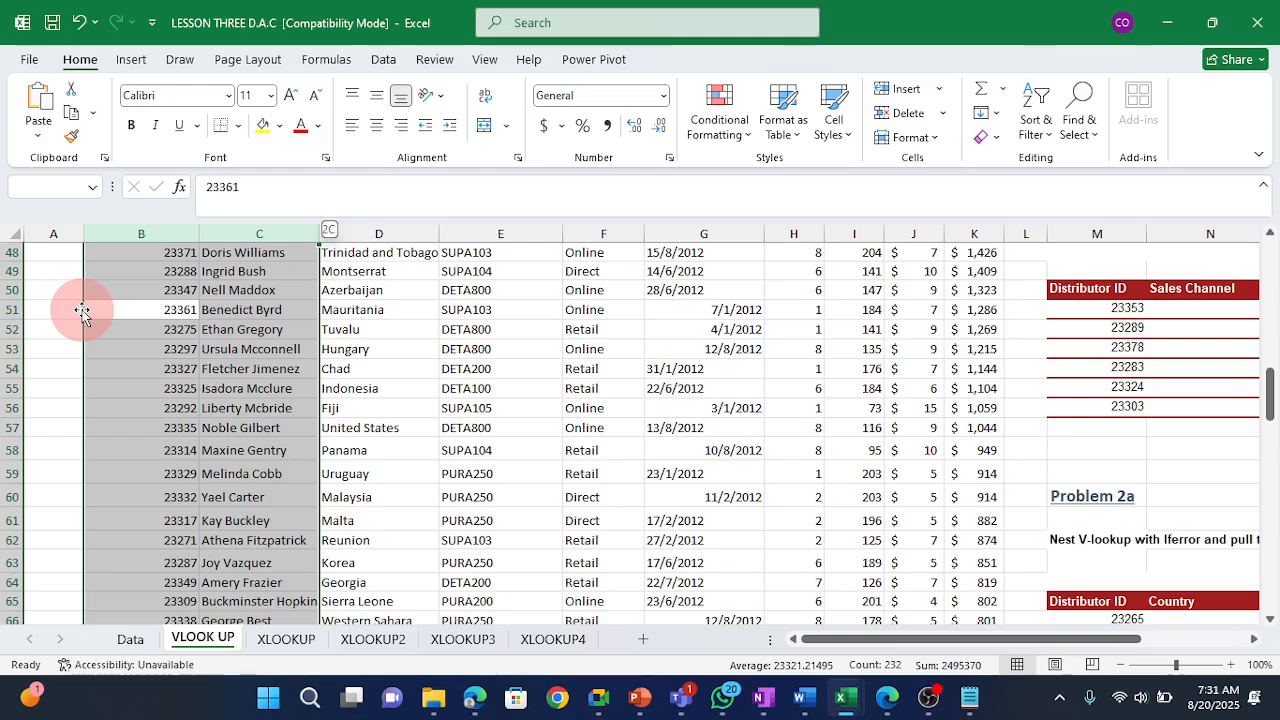
key("shift+Right")
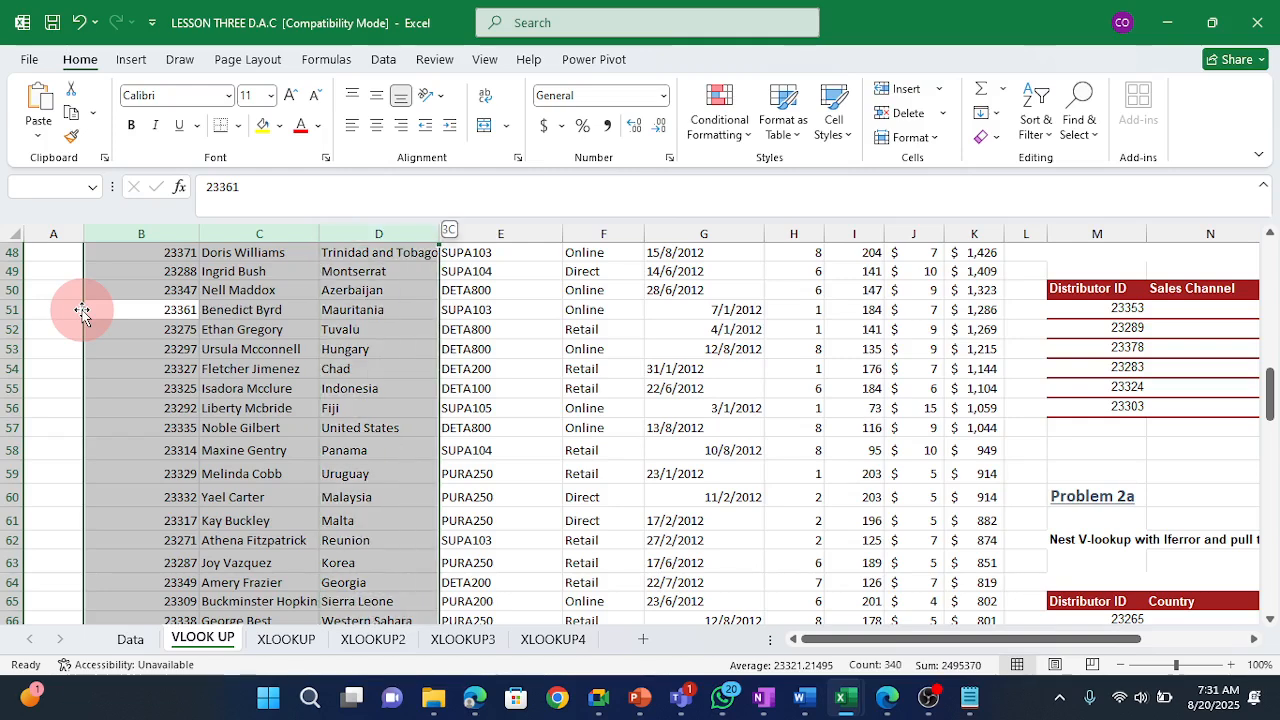
key("shift+Right")
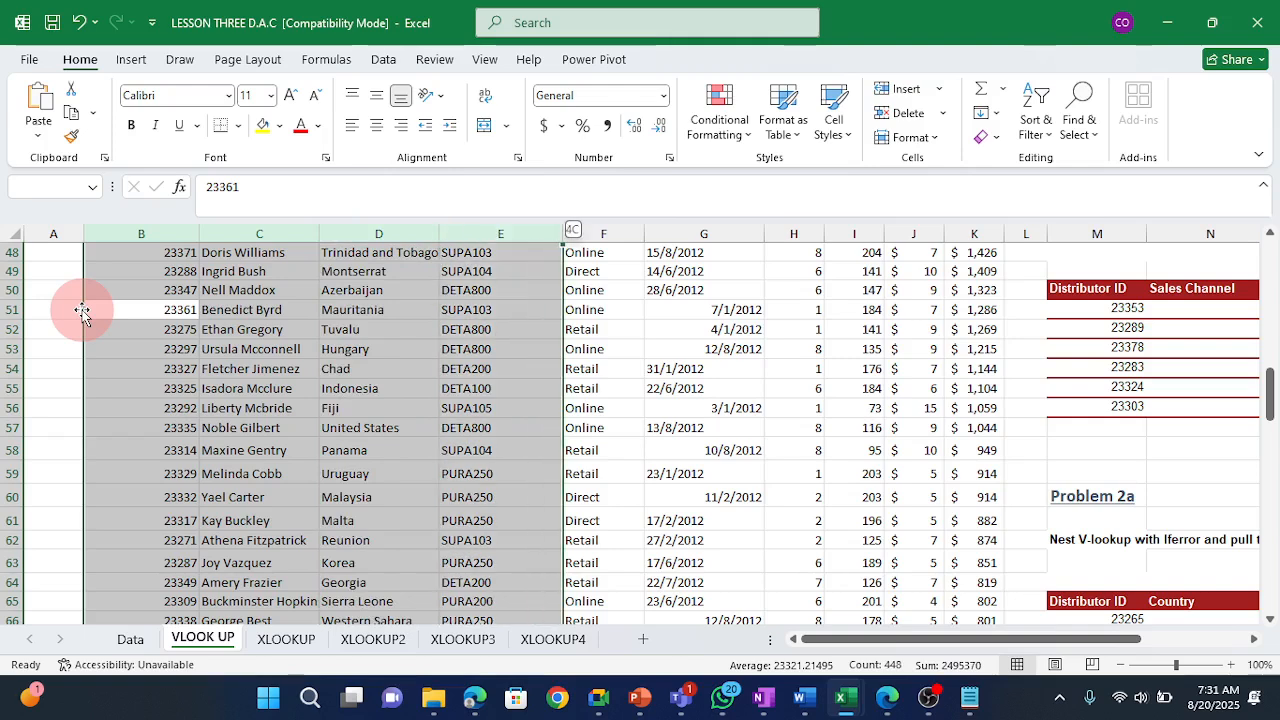
key("shift+Right")
key("shift+Right")
key("shift+Right")
key("shift+Right")
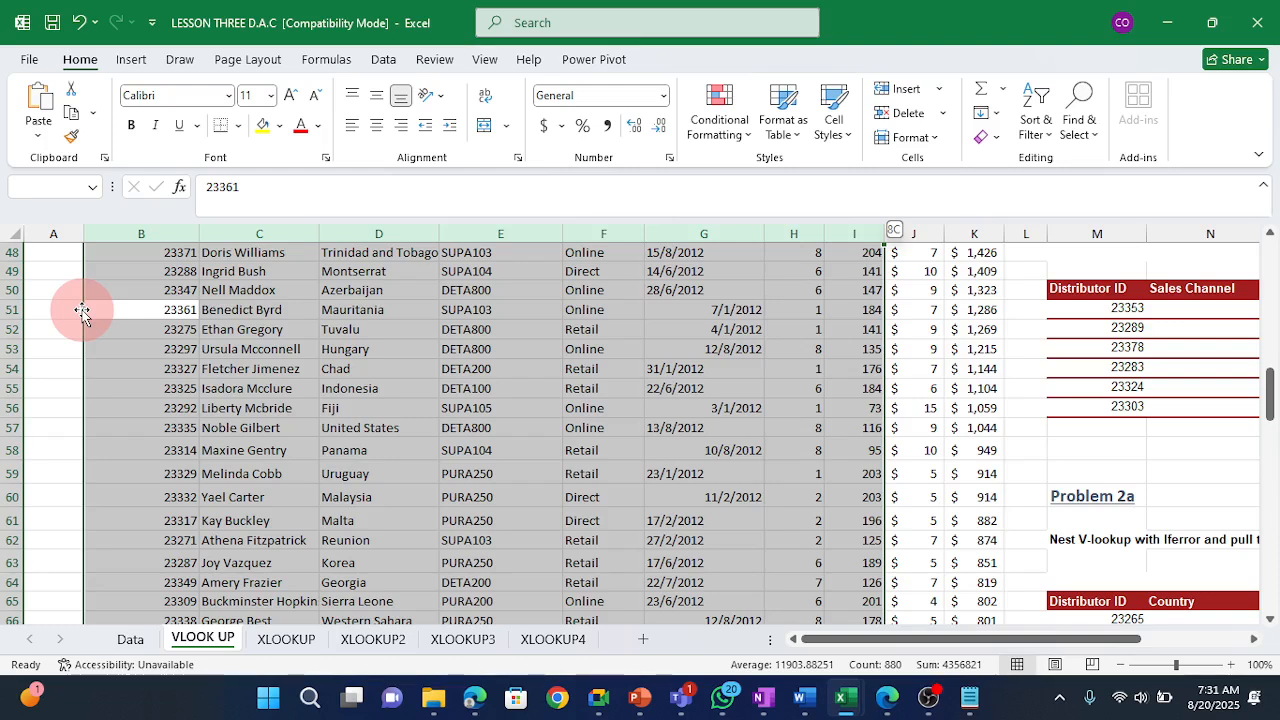
key("shift+Right")
key("shift+Right")
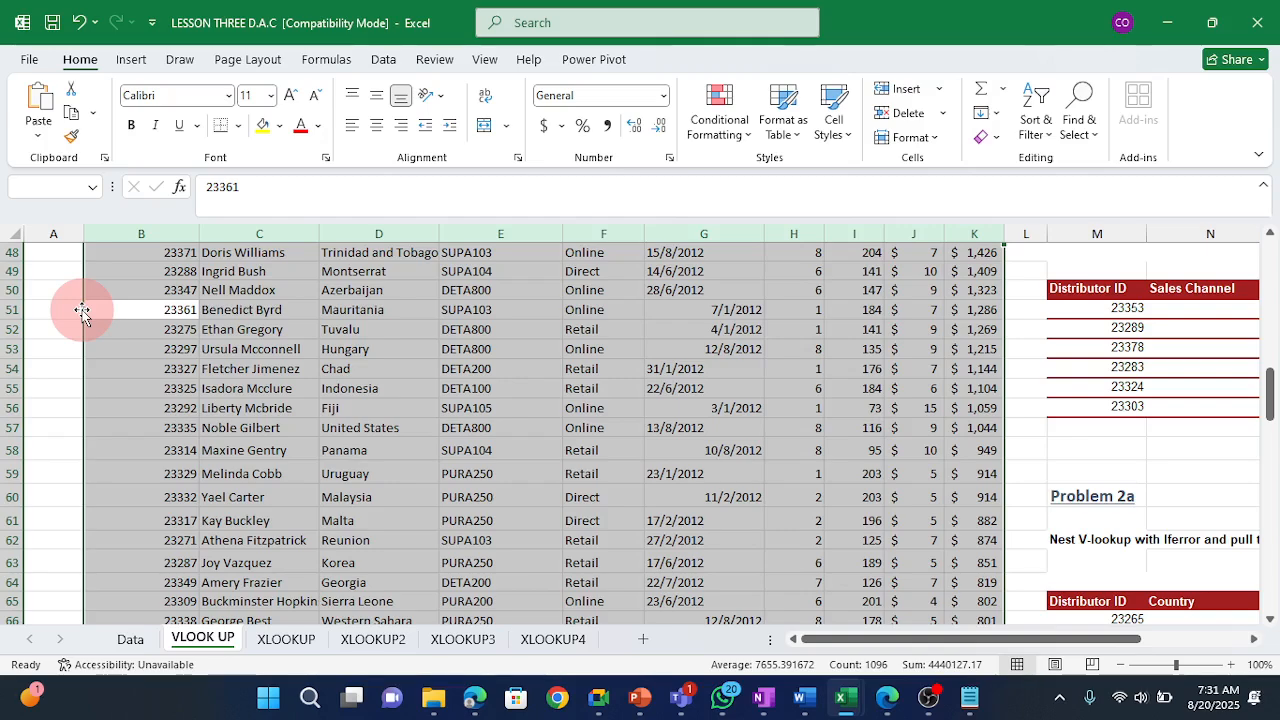
Review the Problem 1a results and examine the Problem 1b task with its Distributor ID and Sales Channel table.
left_click(1062, 327)
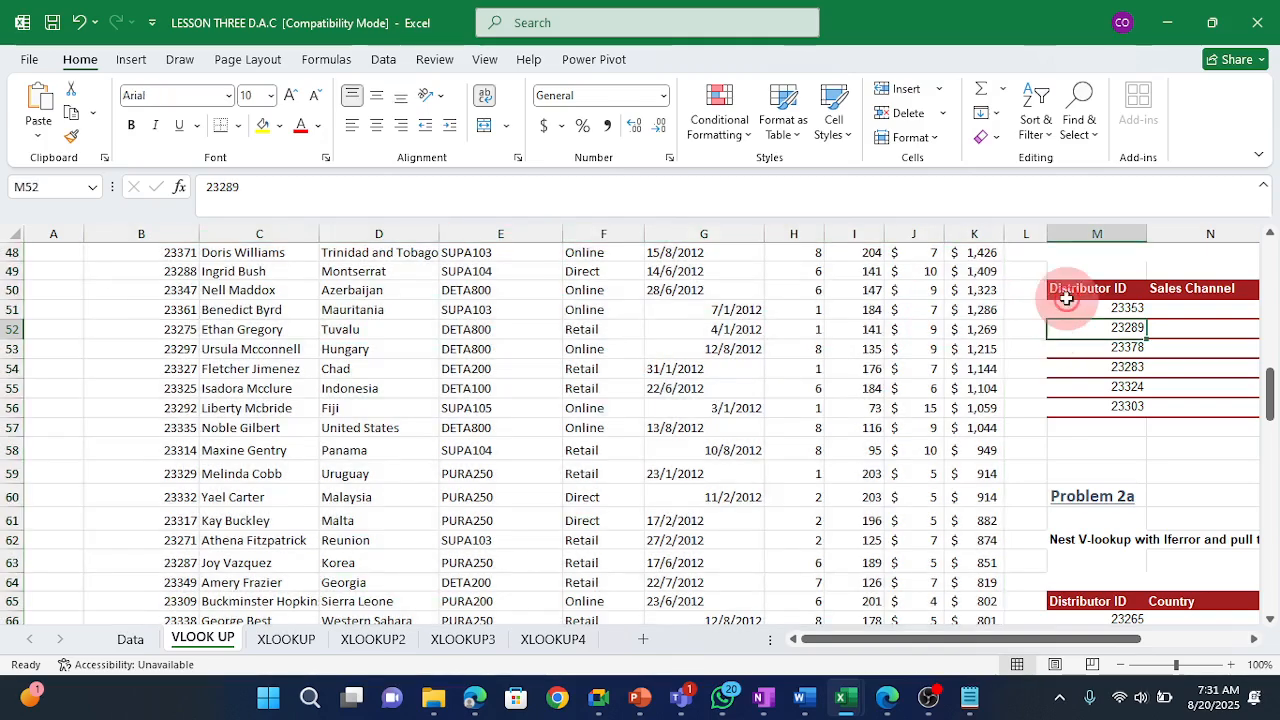
scroll(1067, 298, "up", 1)
scroll(1067, 298, "up", 7)
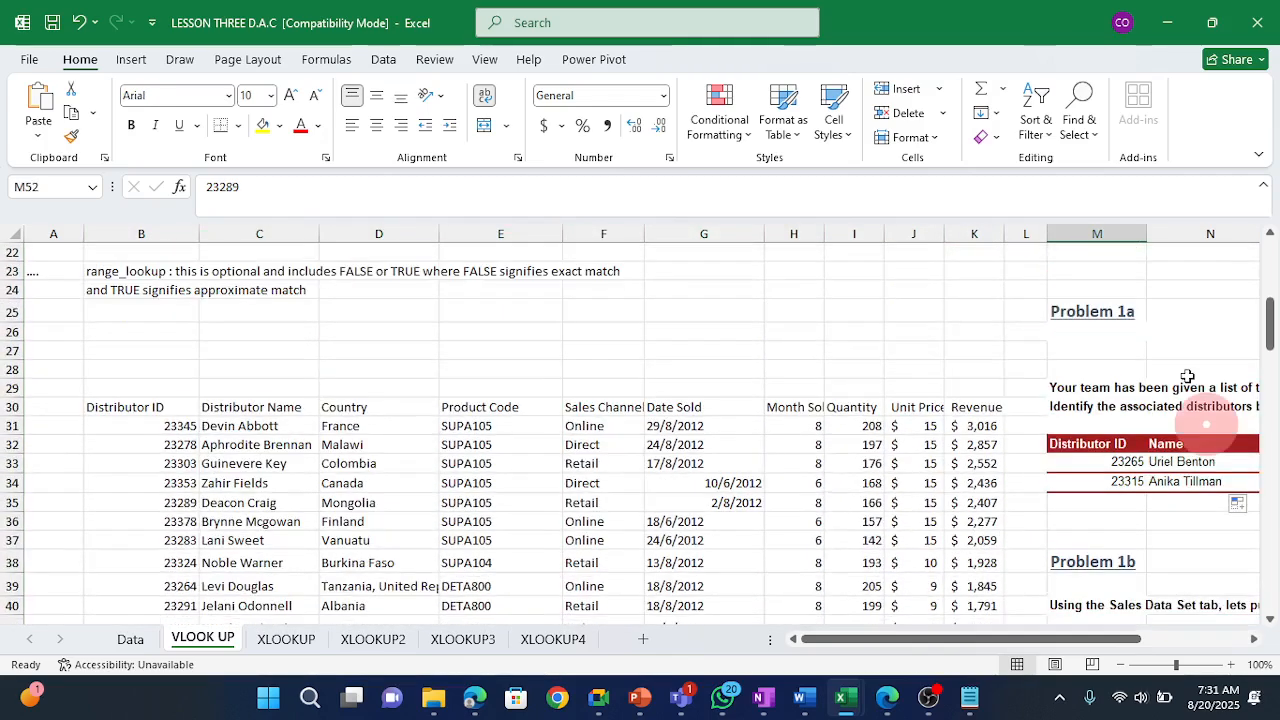
left_click(1205, 540)
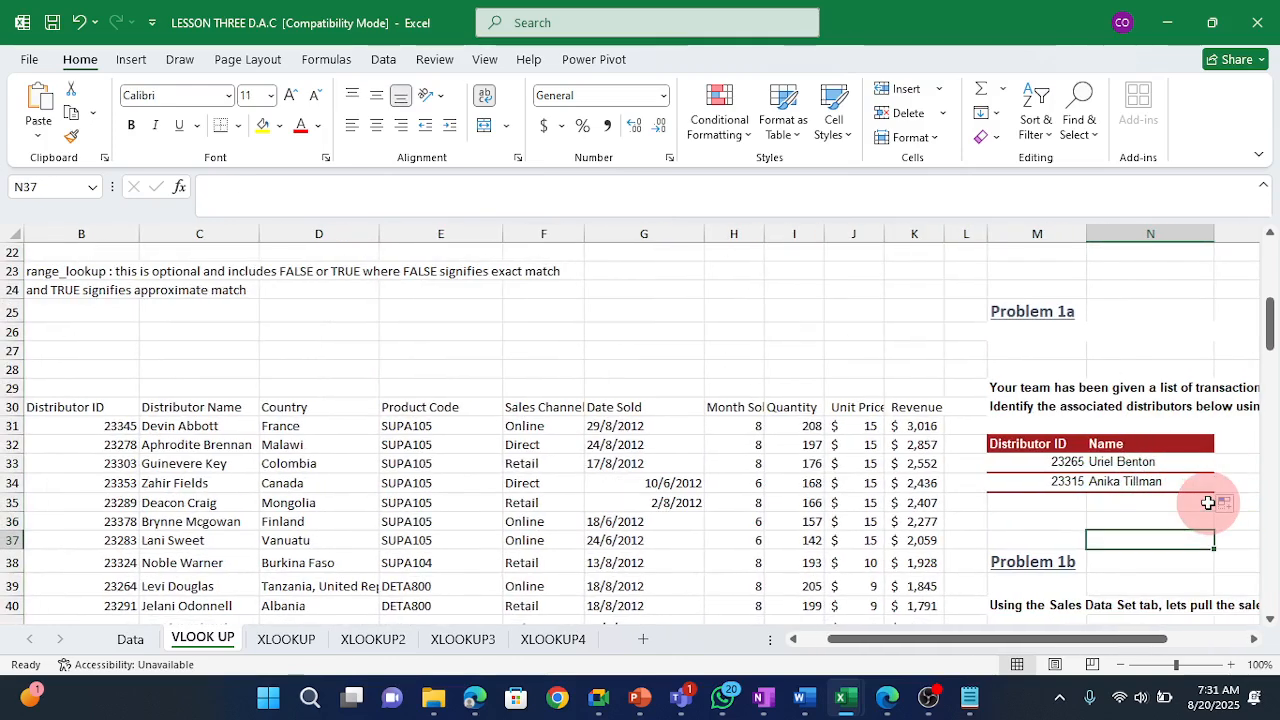
key("Down")
key("Down")
key("Down")
key("Down")
key("Down")
key("Down")
key("Down")
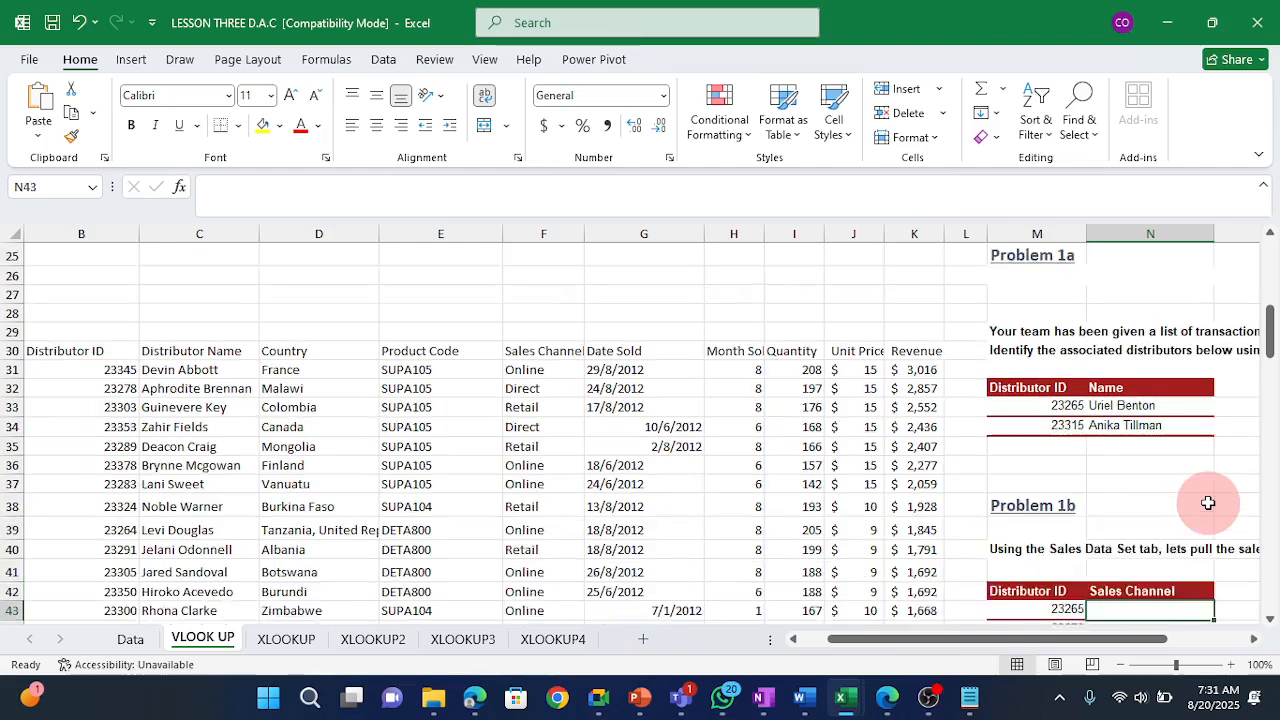
key("Down")
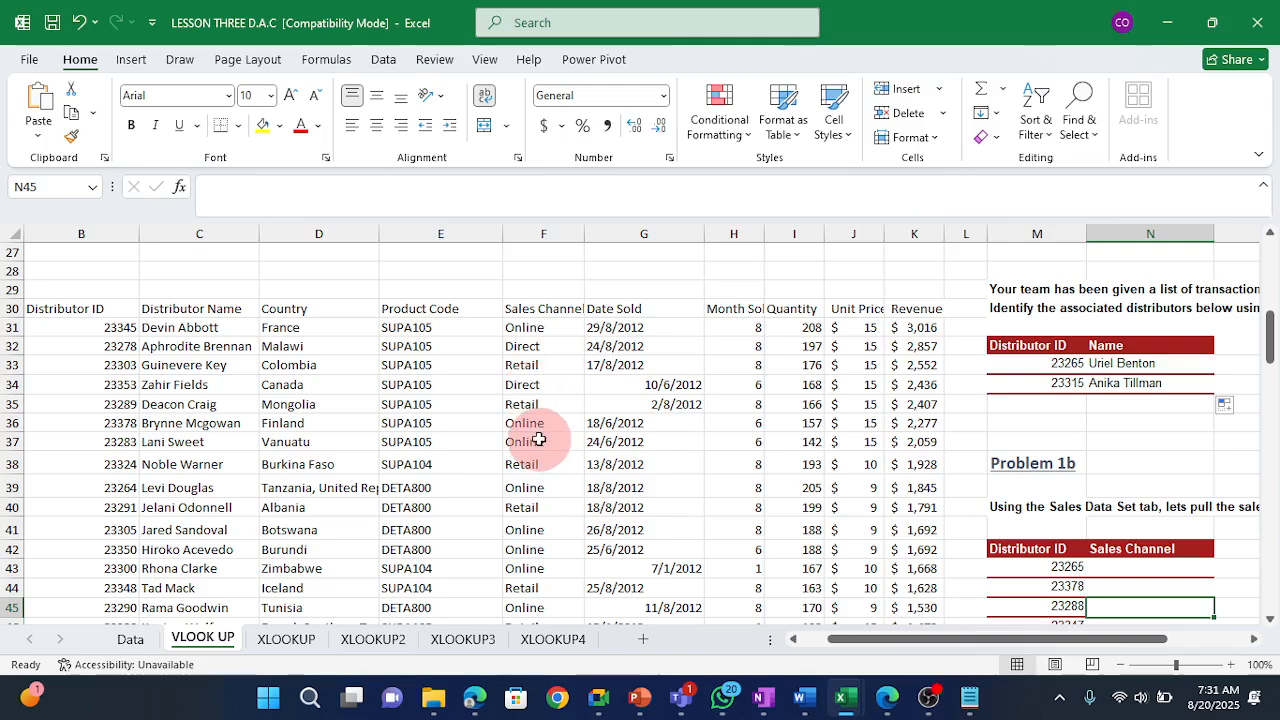
left_click(1106, 571)
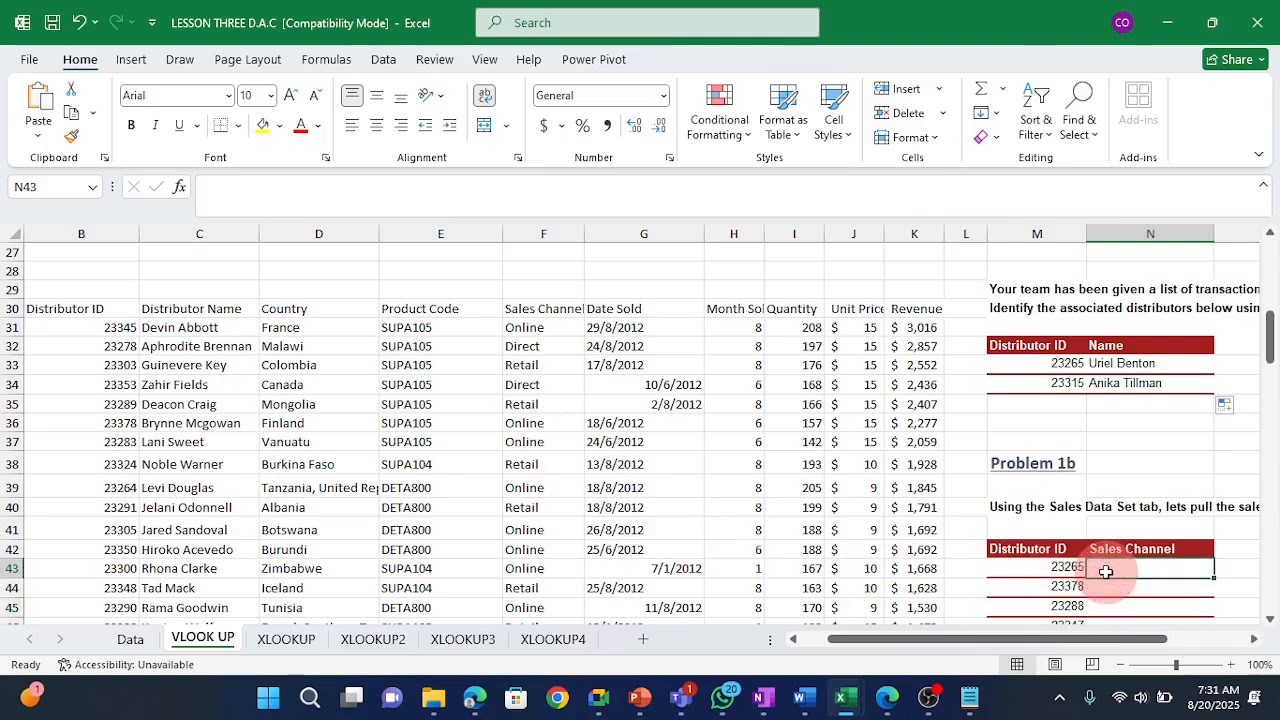
type("=vl")
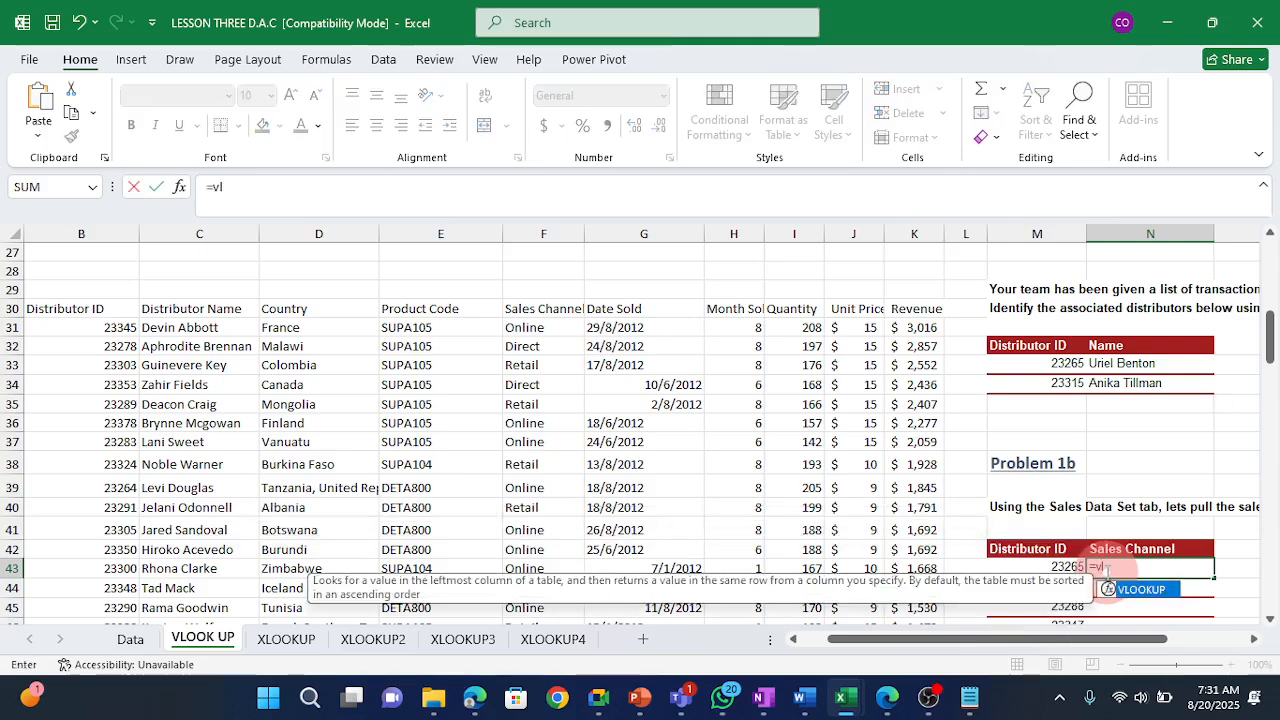
key("Tab")
left_click(1040, 568)
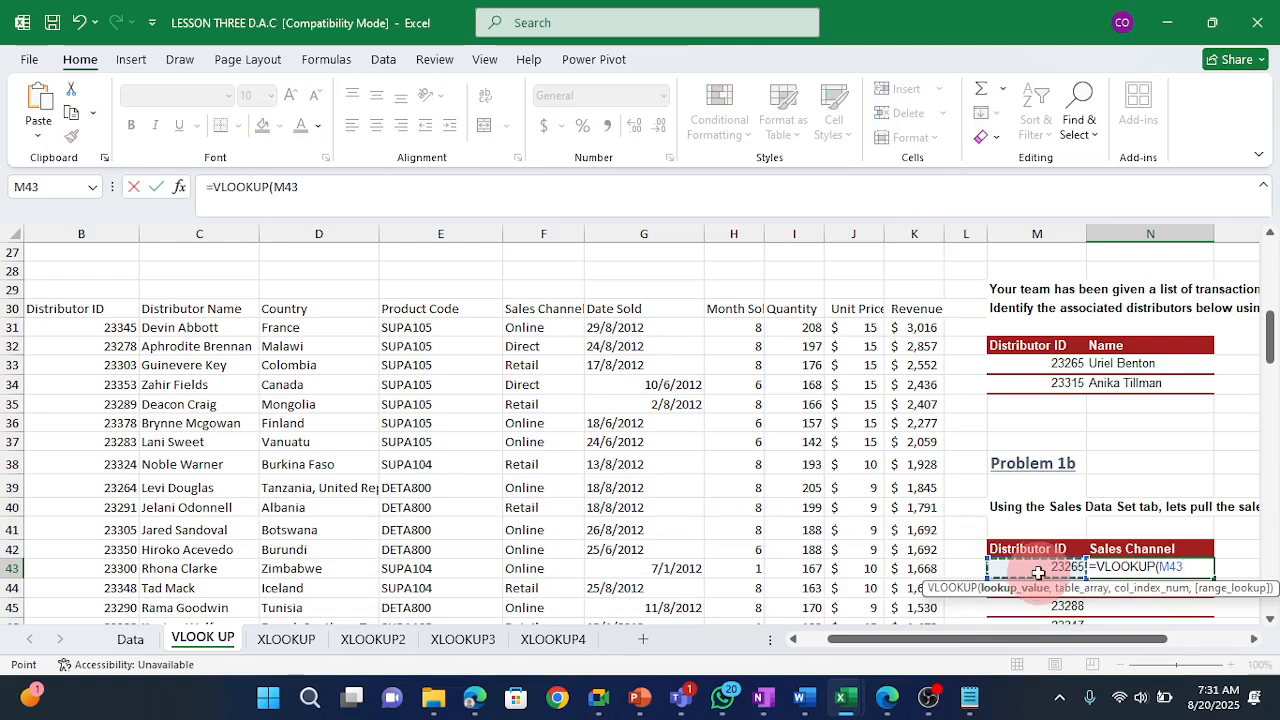
type(",")
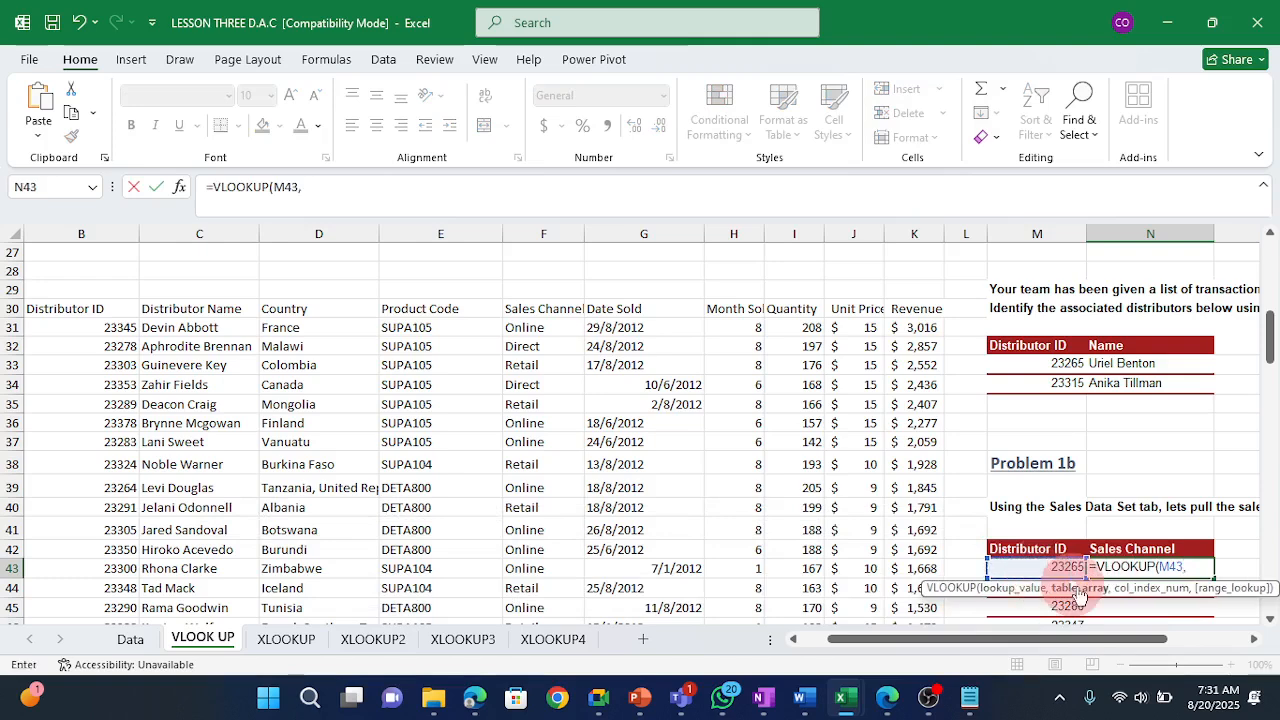
left_click(85, 313)
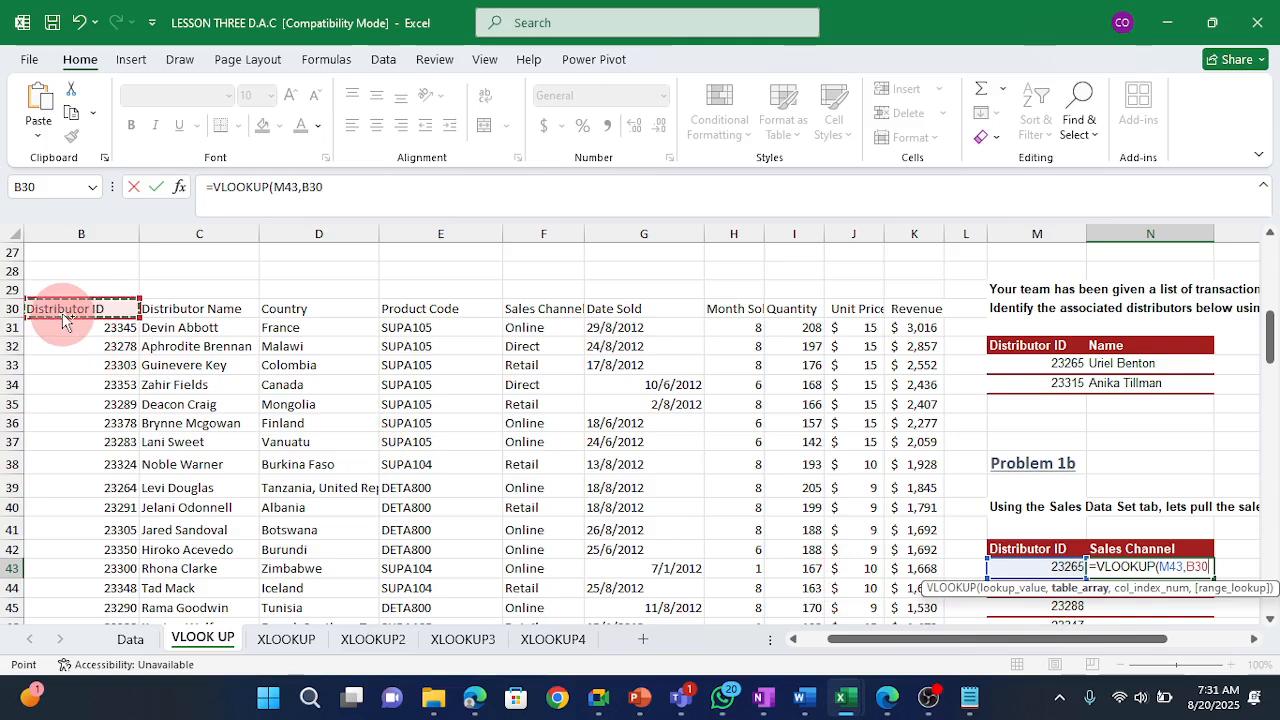
key("ctrl+shift+Right")
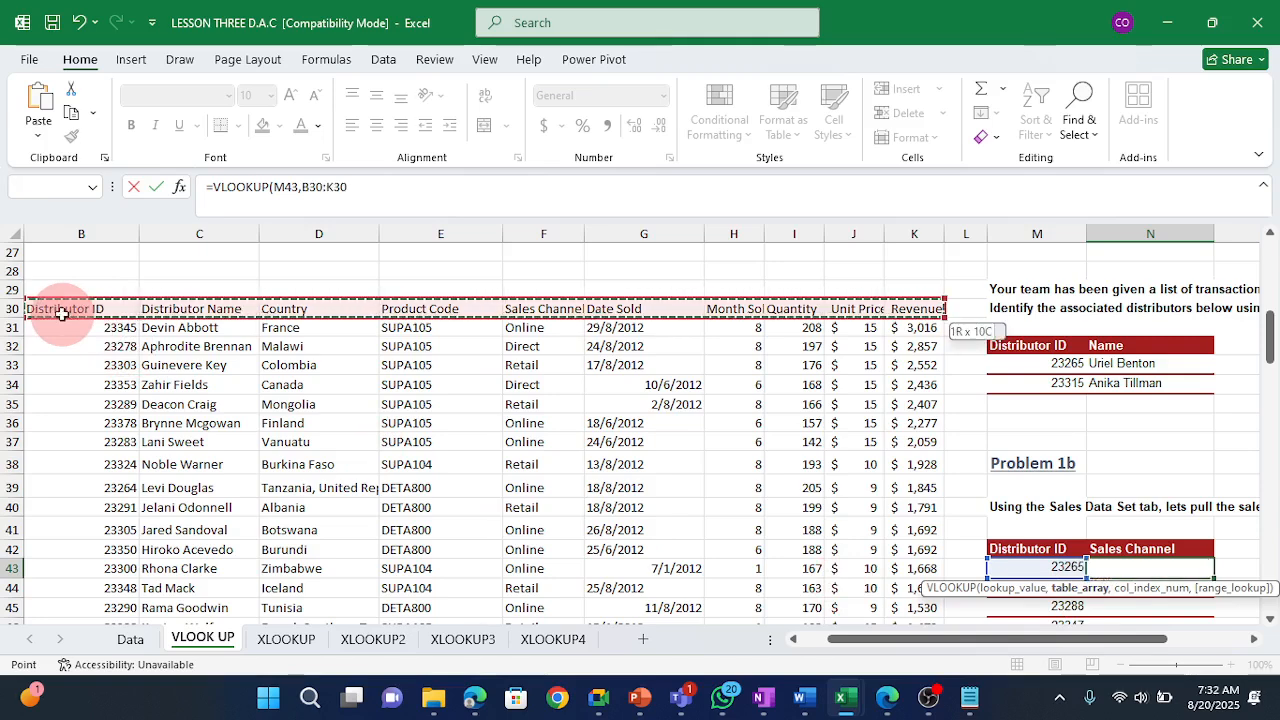
key("ctrl+shift+Down")
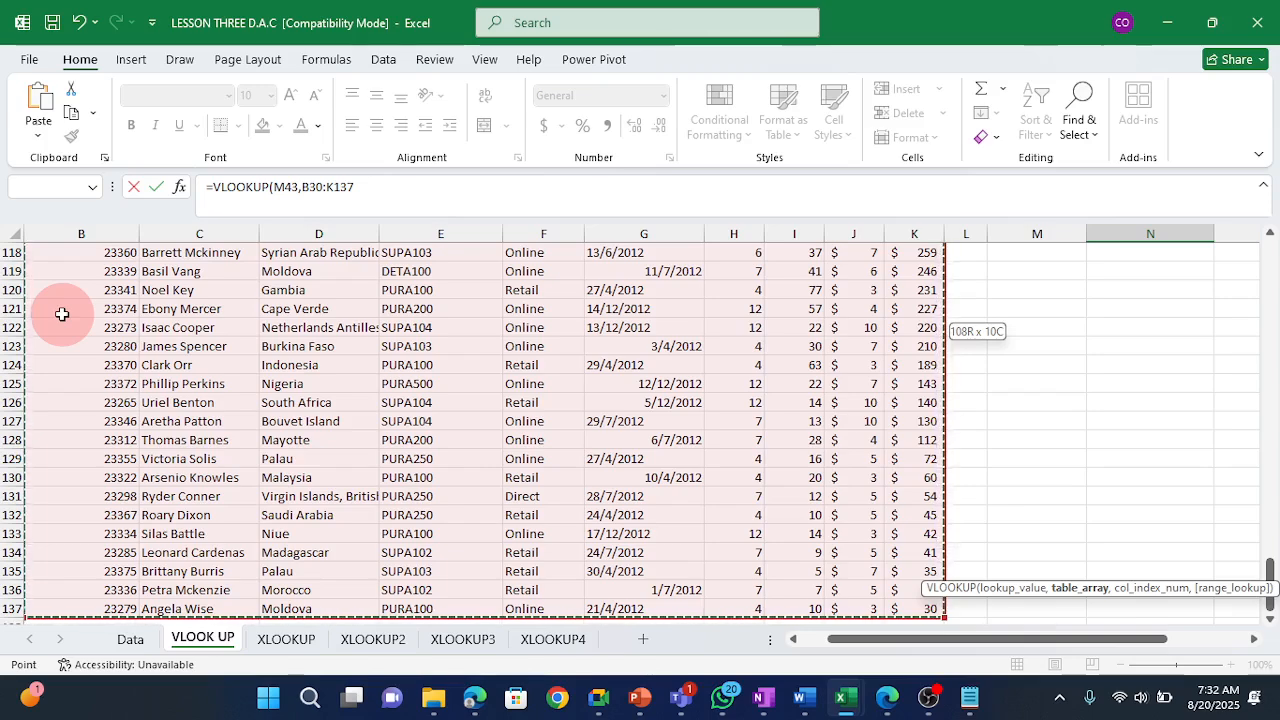
key("Escape")
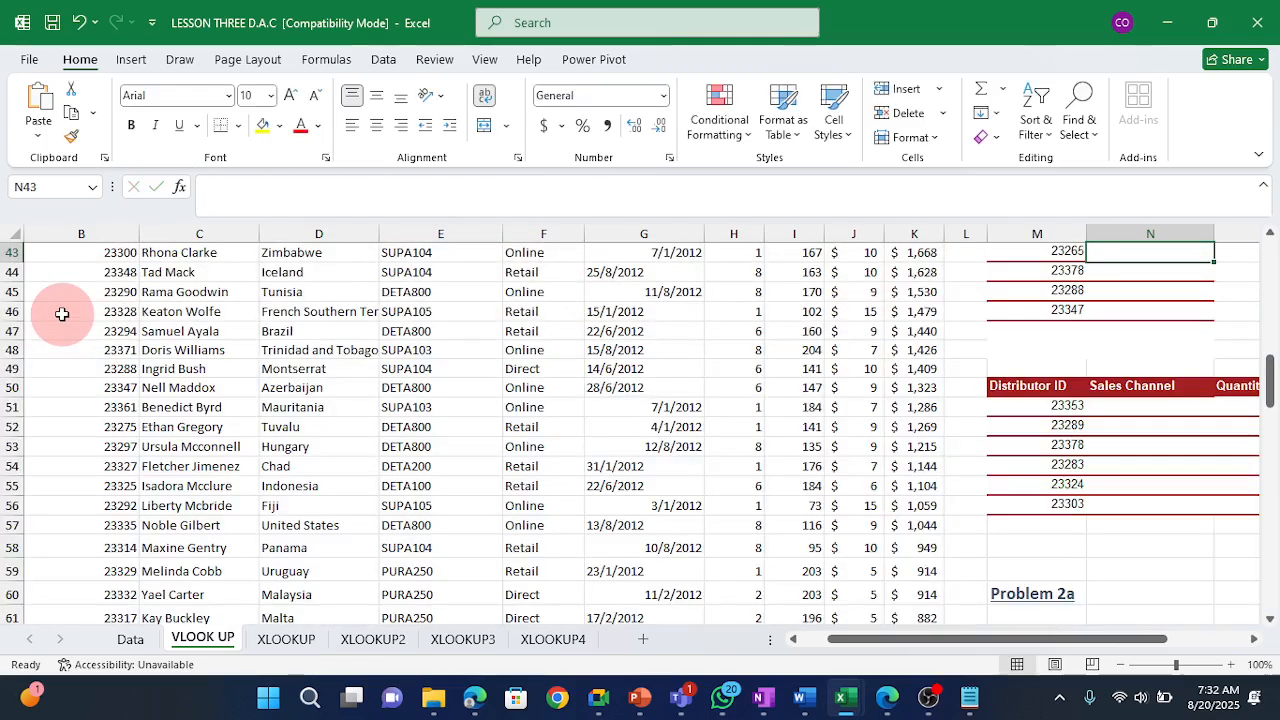
Compare the source table's Distributor ID column from B30 with the four Problem 1b distributor IDs in M43:M46.
scroll(103, 391, "up", 4)
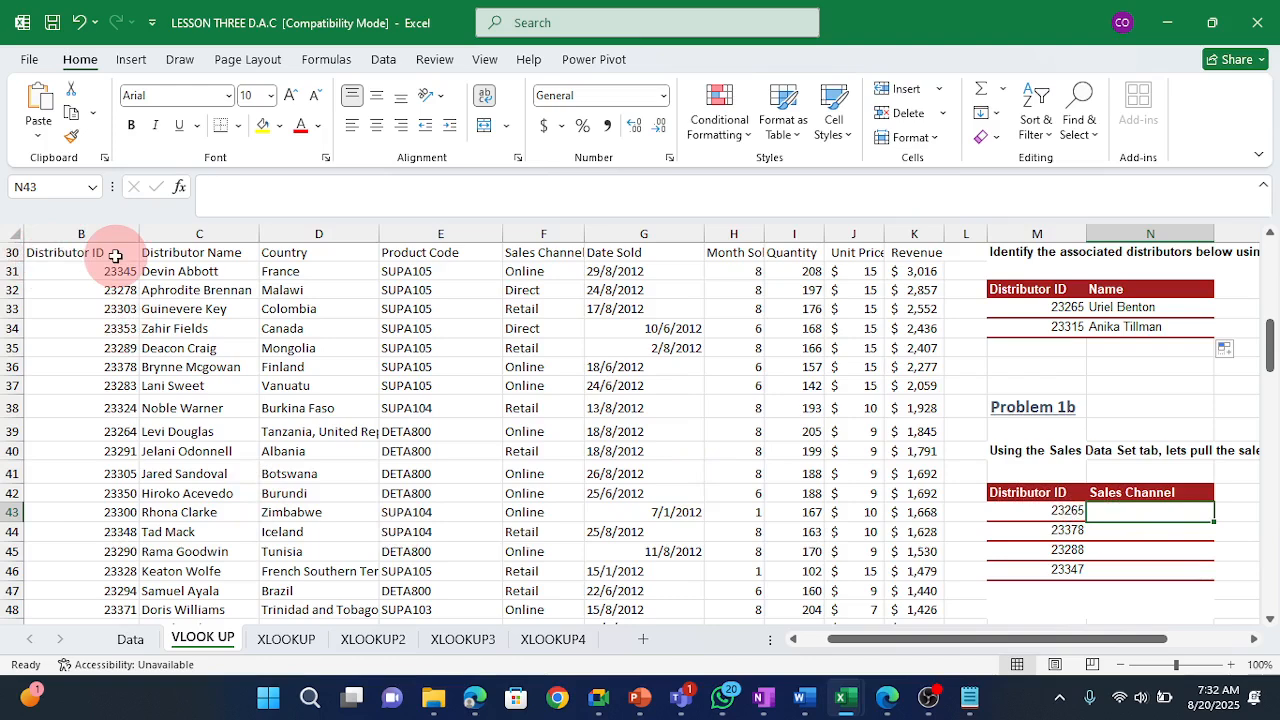
left_click(62, 259)
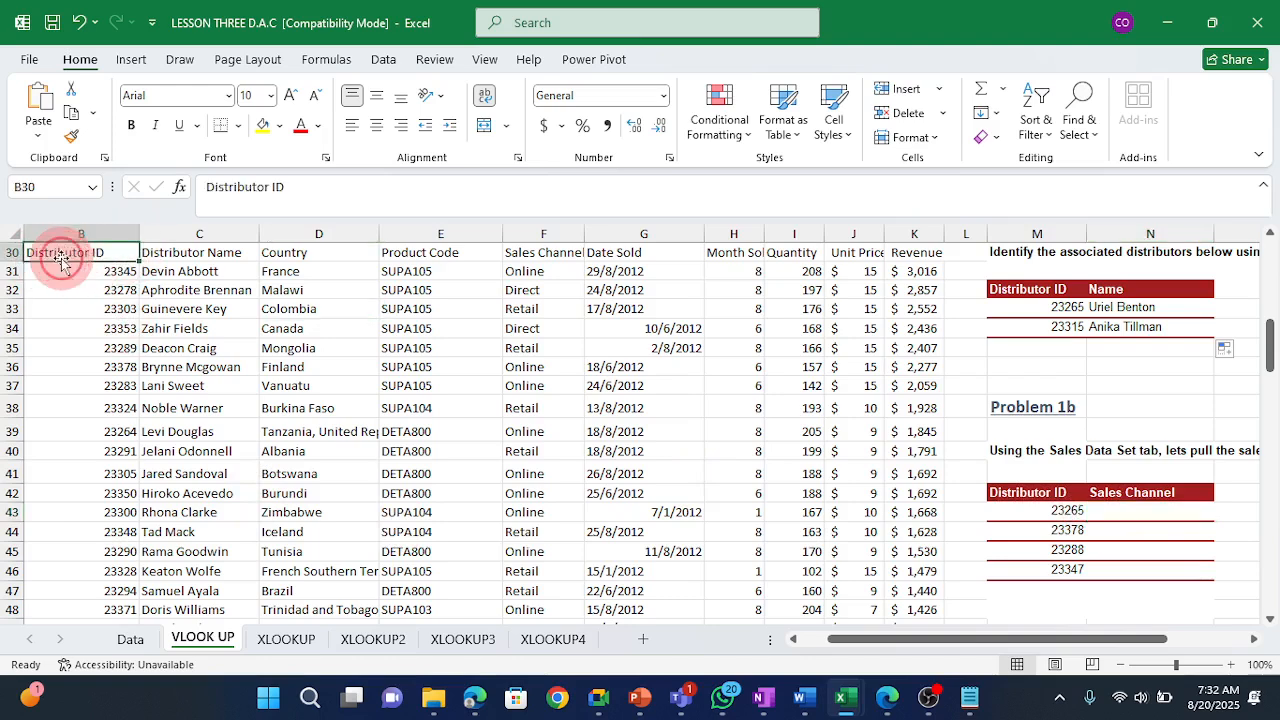
left_click_drag(106, 271, 81, 543)
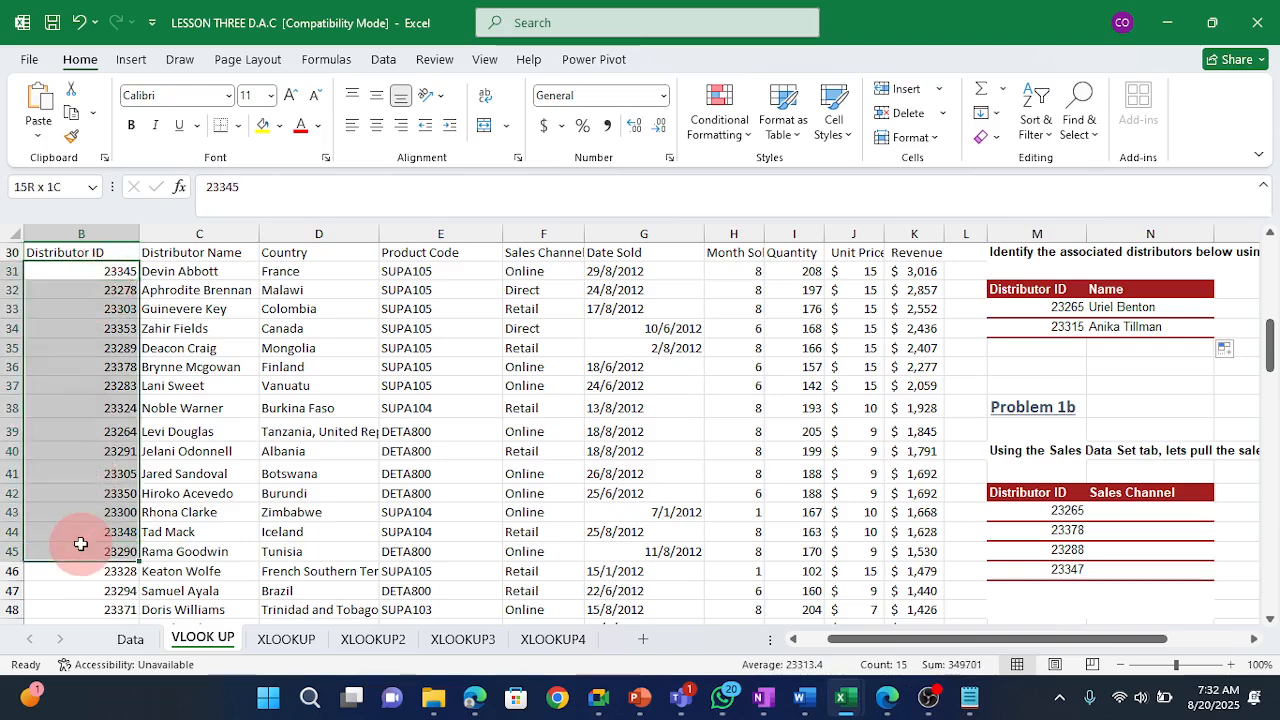
left_click(1022, 513)
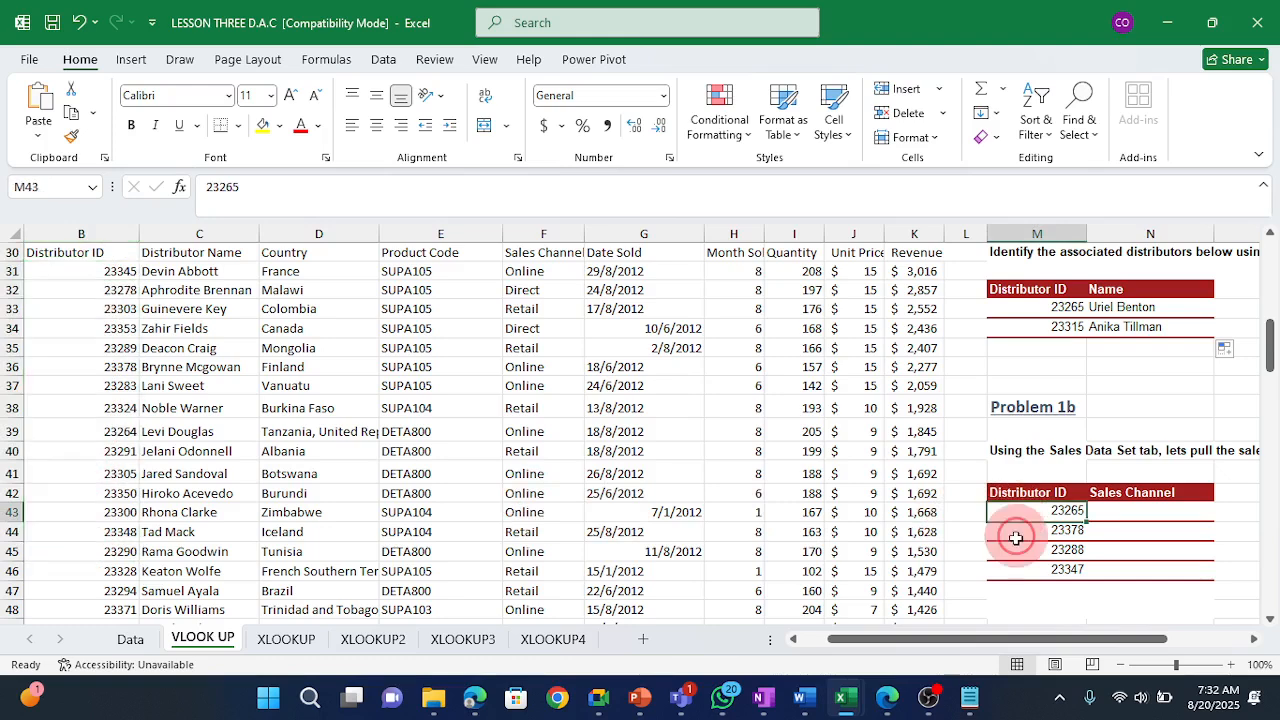
left_click_drag(1015, 538, 1012, 570)
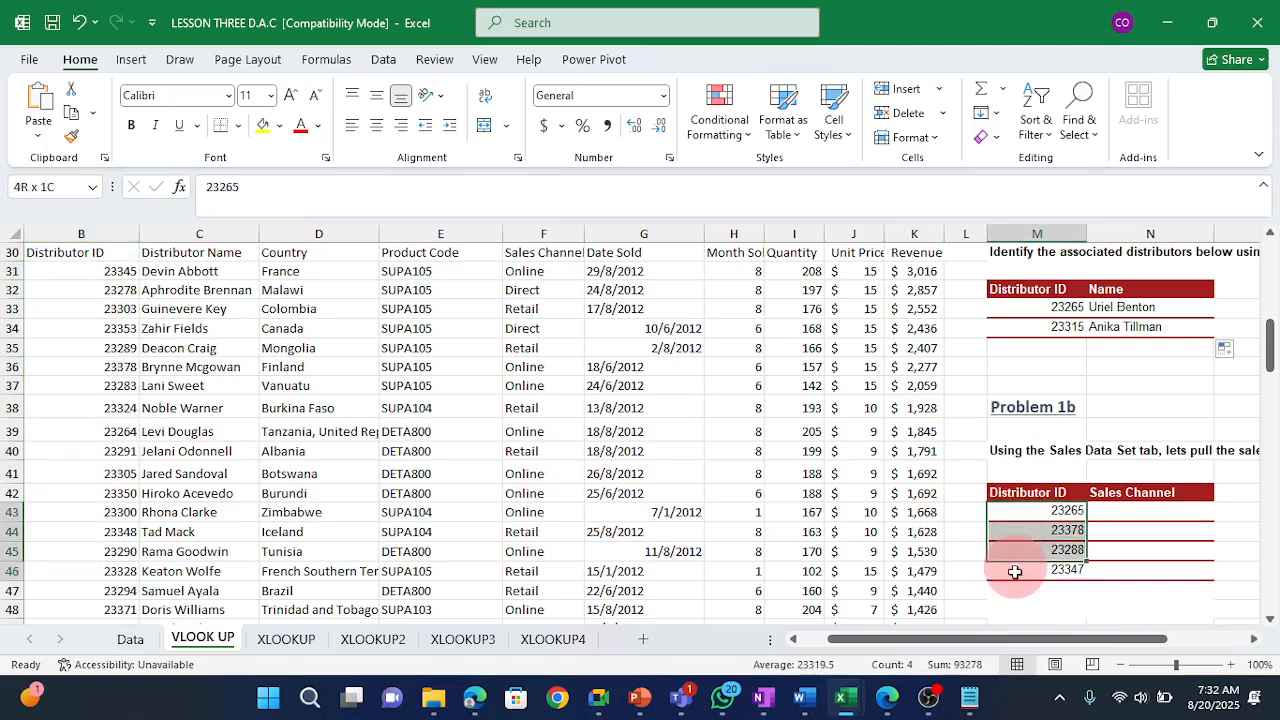
Start a VLOOKUP formula in the first Sales Channel cell N43 with the distributor ID in M43 as lookup value.
left_click(1133, 511)
type("=v")
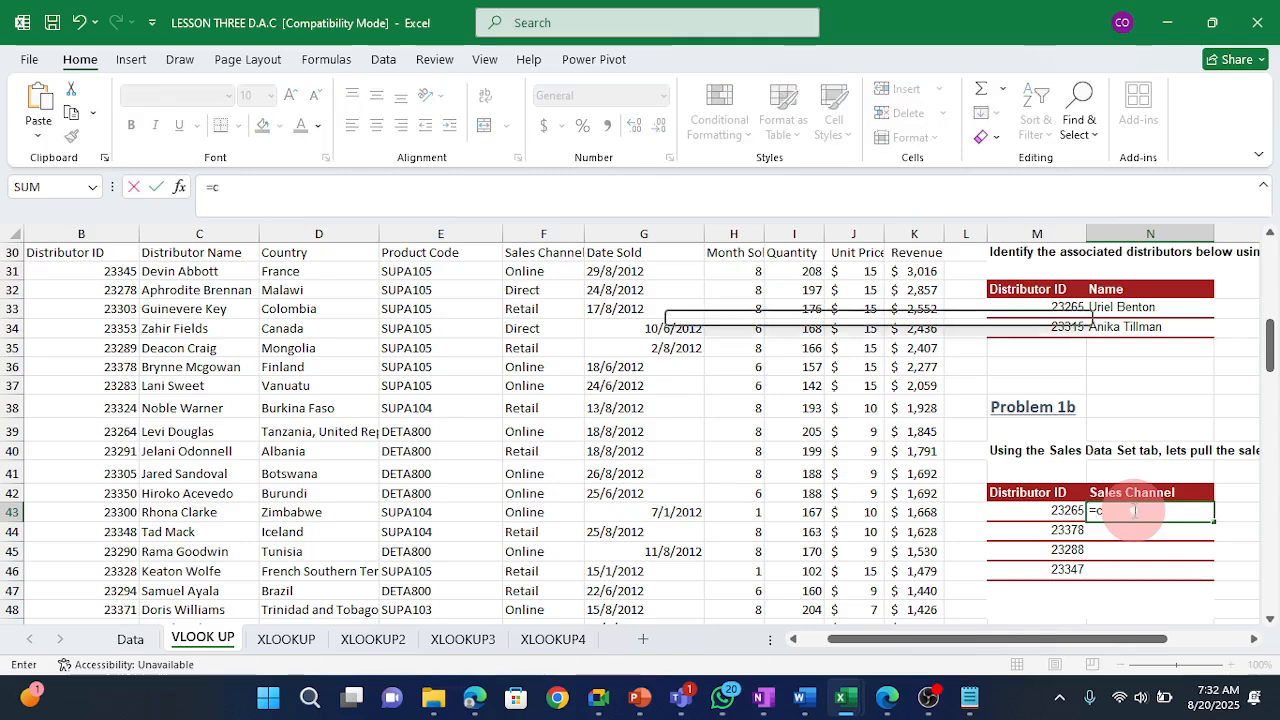
type("l")
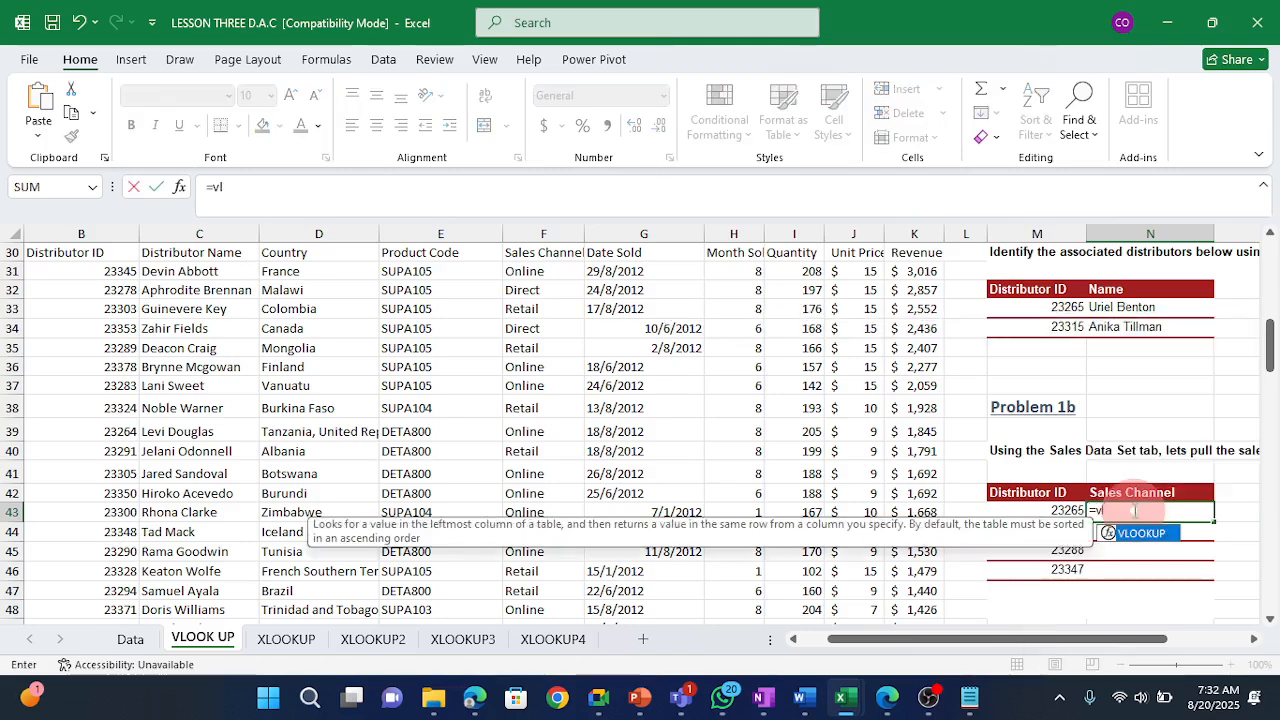
key("Tab")
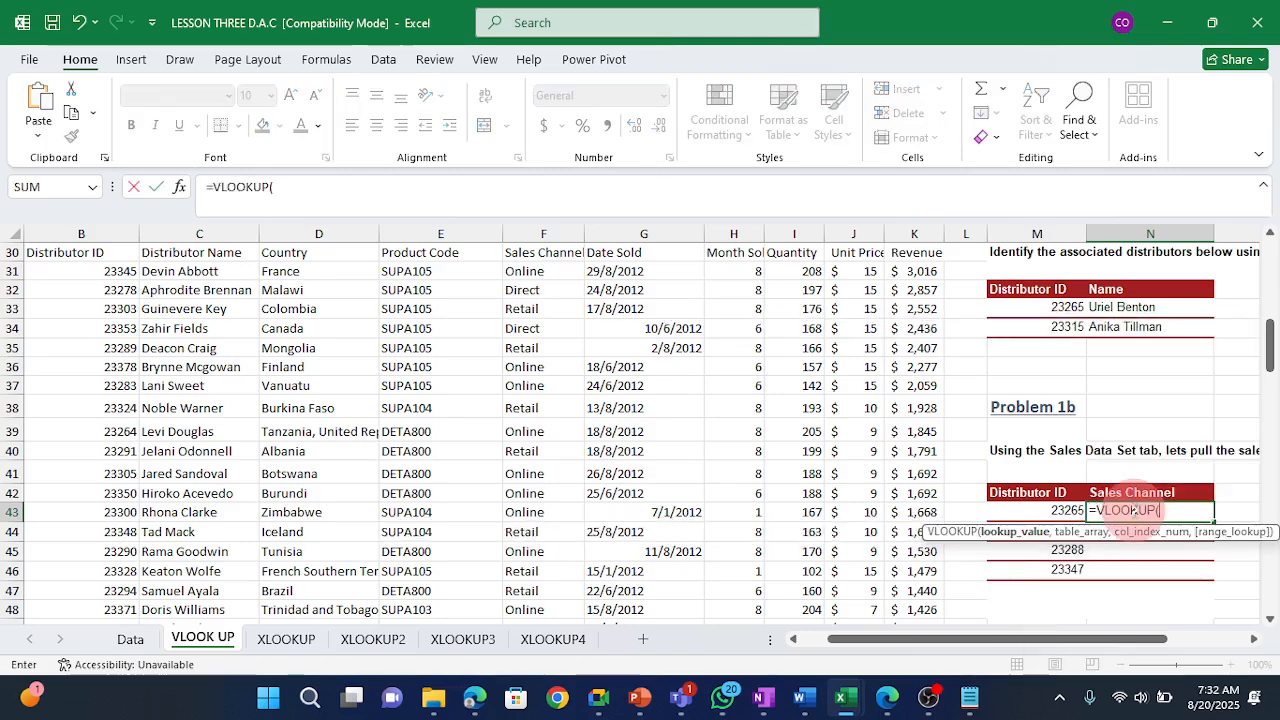
left_click(1052, 517)
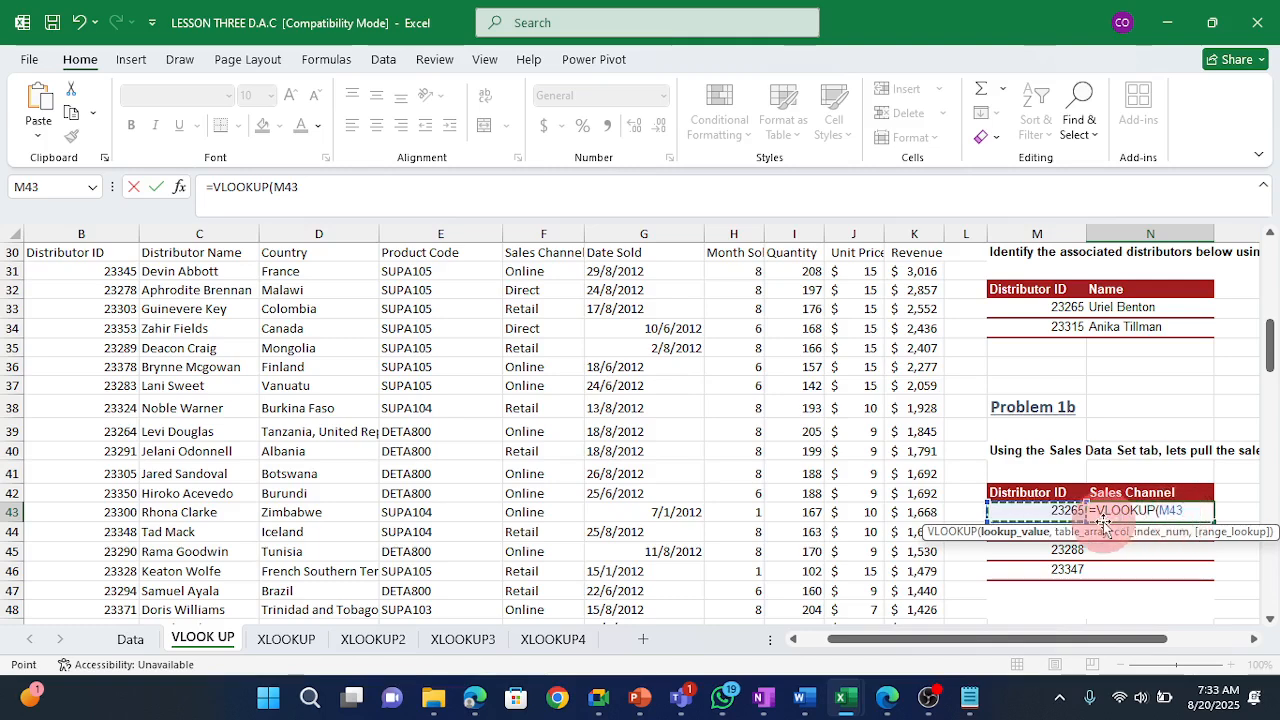
type(",")
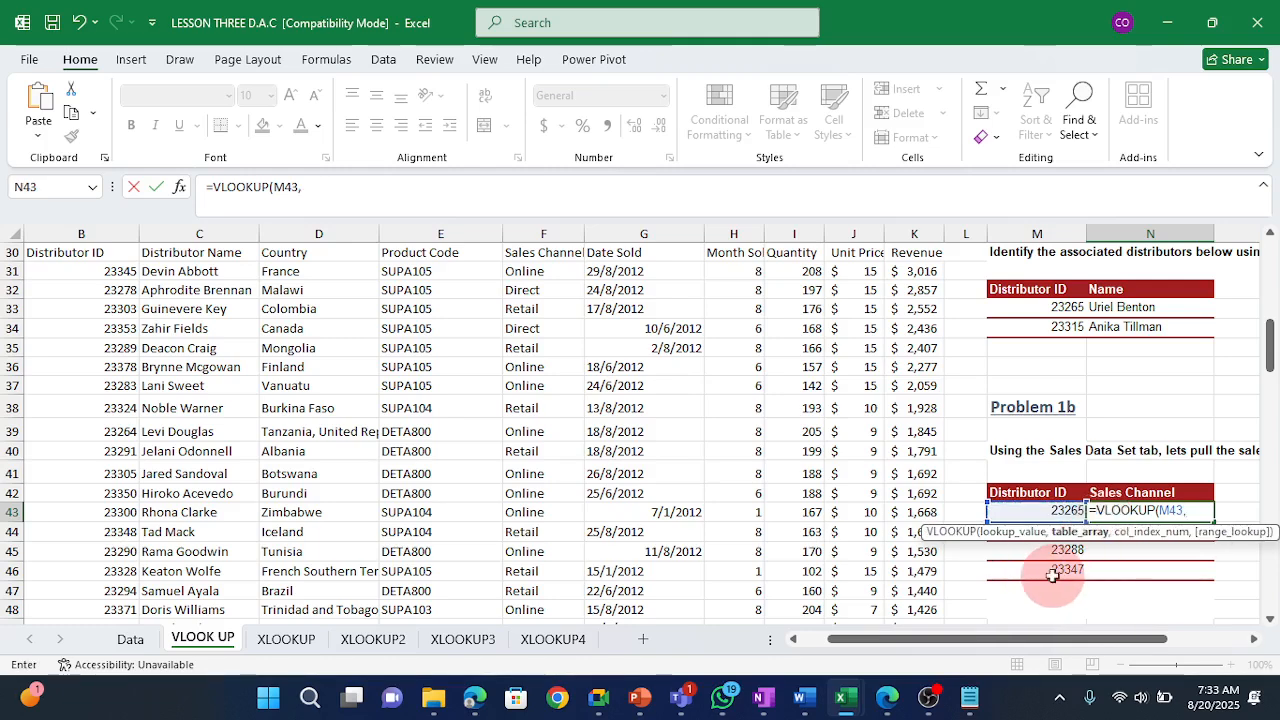
Complete the N43 lookup with table range B30:K137, column index 5 and FALSE for an exact match.
left_click(94, 256)
key("ctrl+shift+Right")
key("ctrl+shift+Down")
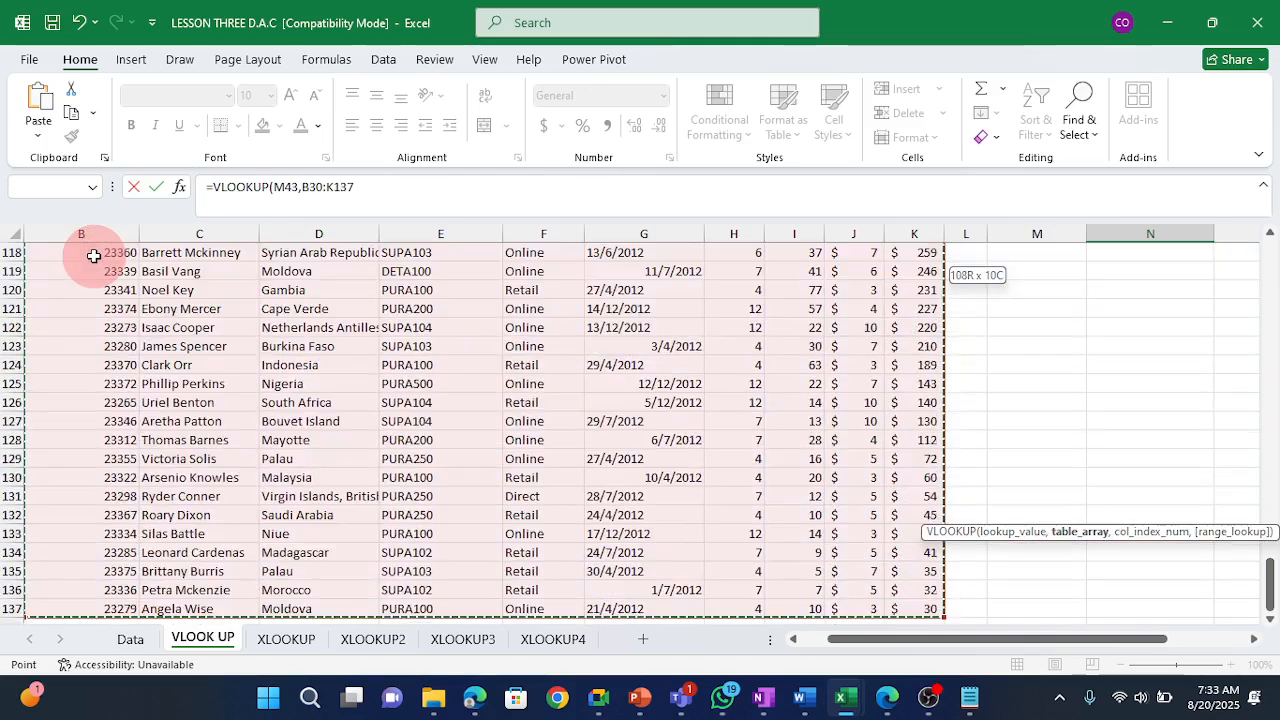
type(",5")
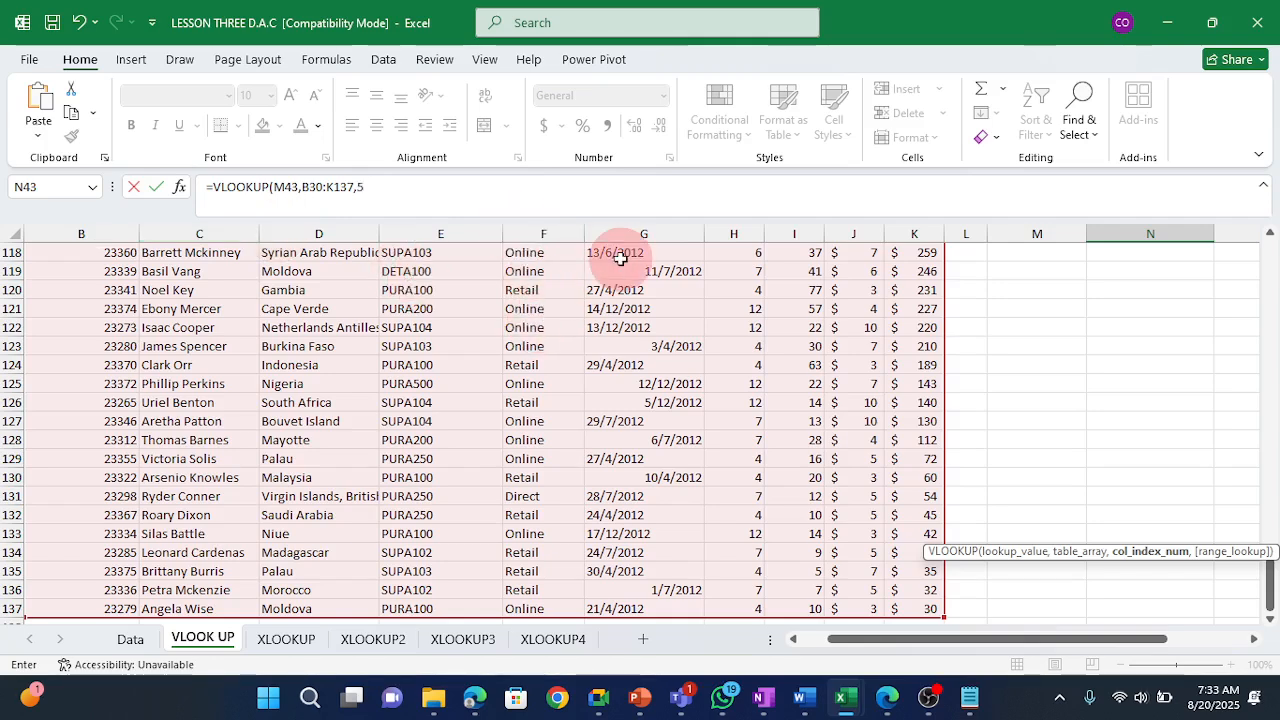
type(",")
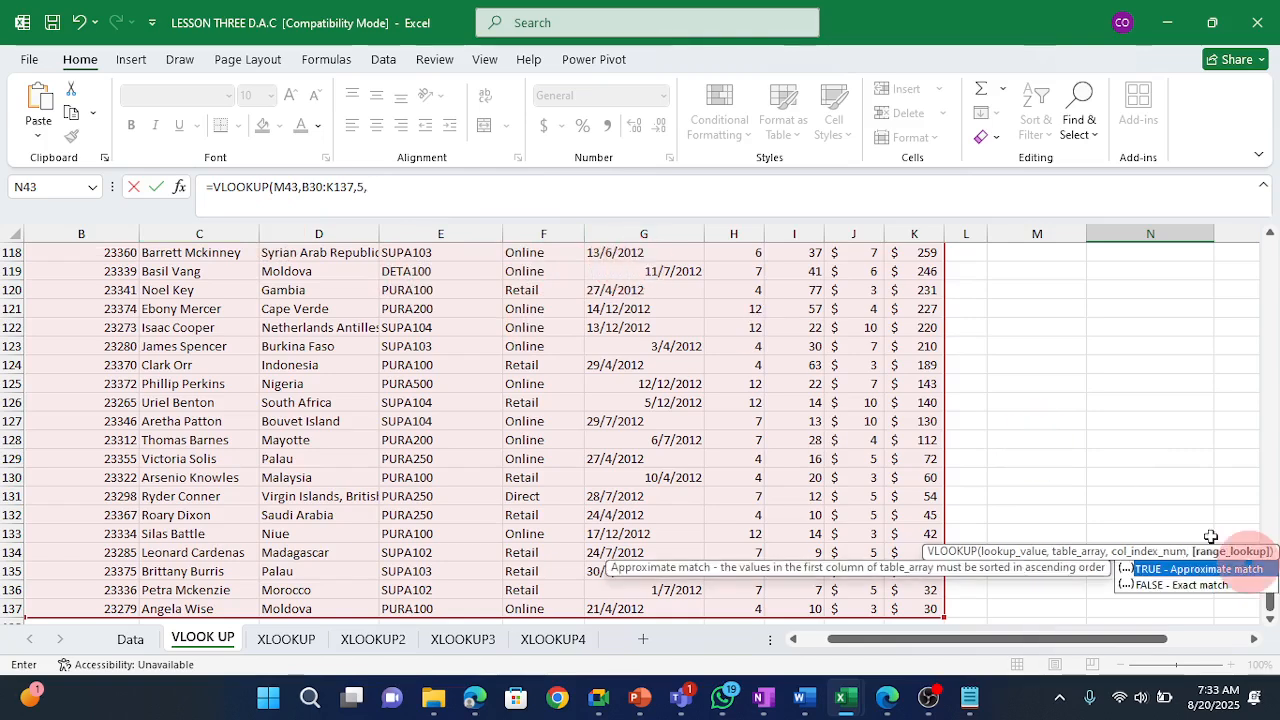
left_click(1200, 588)
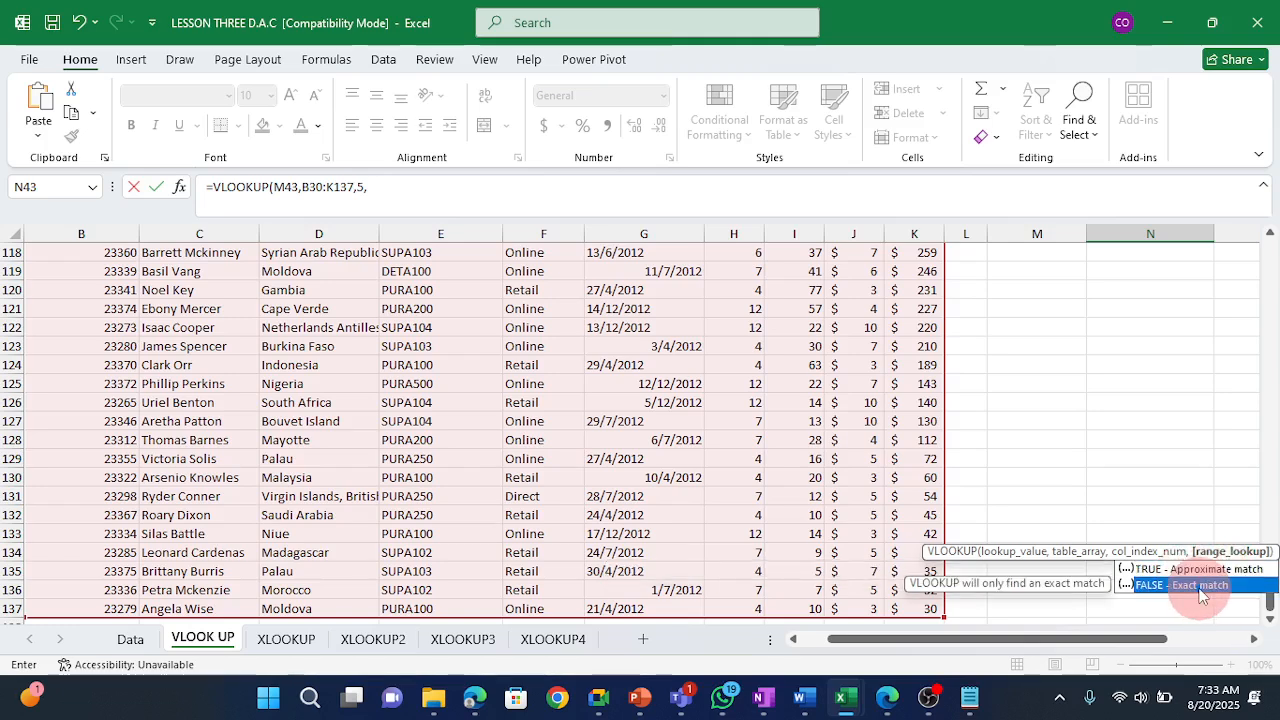
double_click(1200, 590)
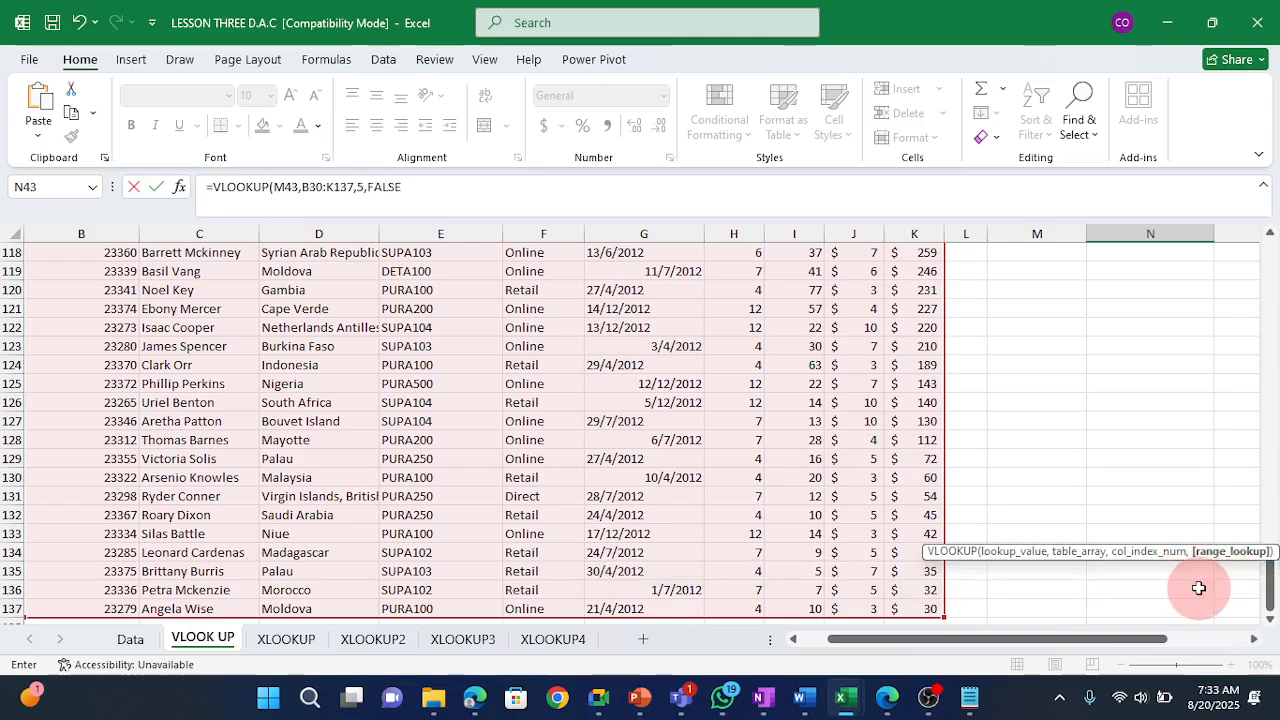
key("Return")
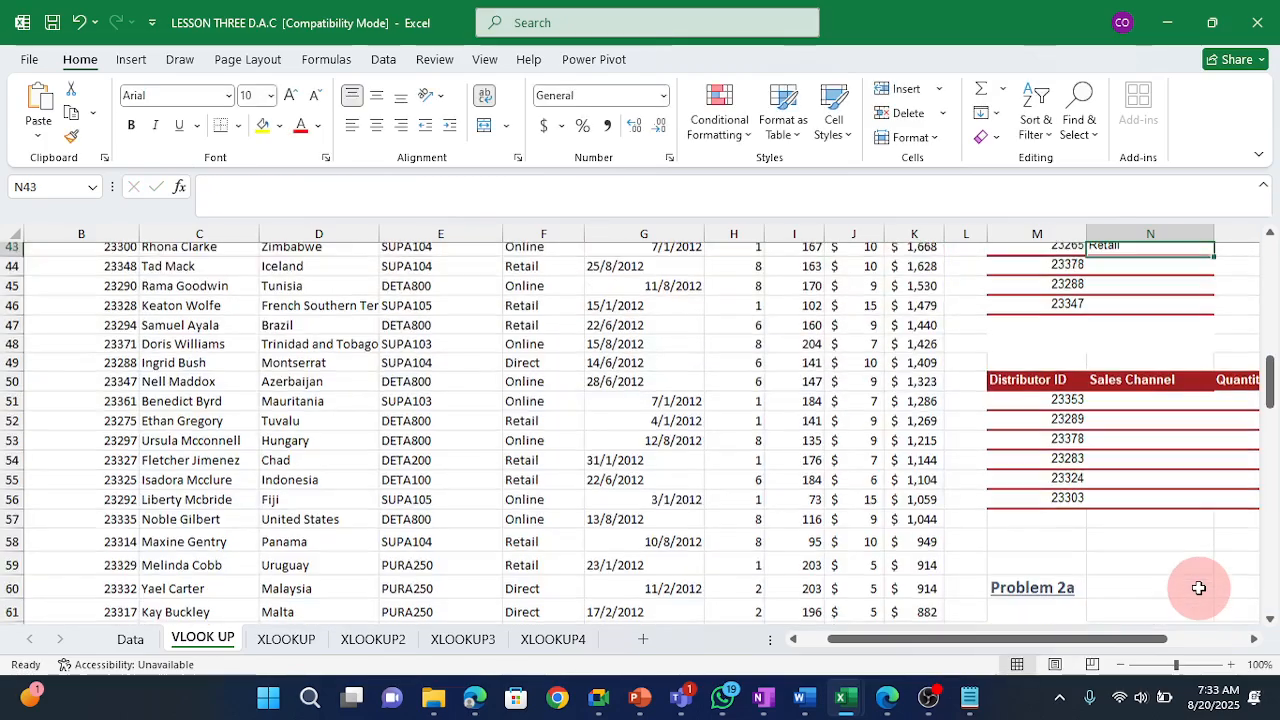
Fill the Sales Channel formula from N43 down to N46 for the remaining Problem 1b distributor IDs.
key("Up")
key("Up")
key("Up")
key("Up")
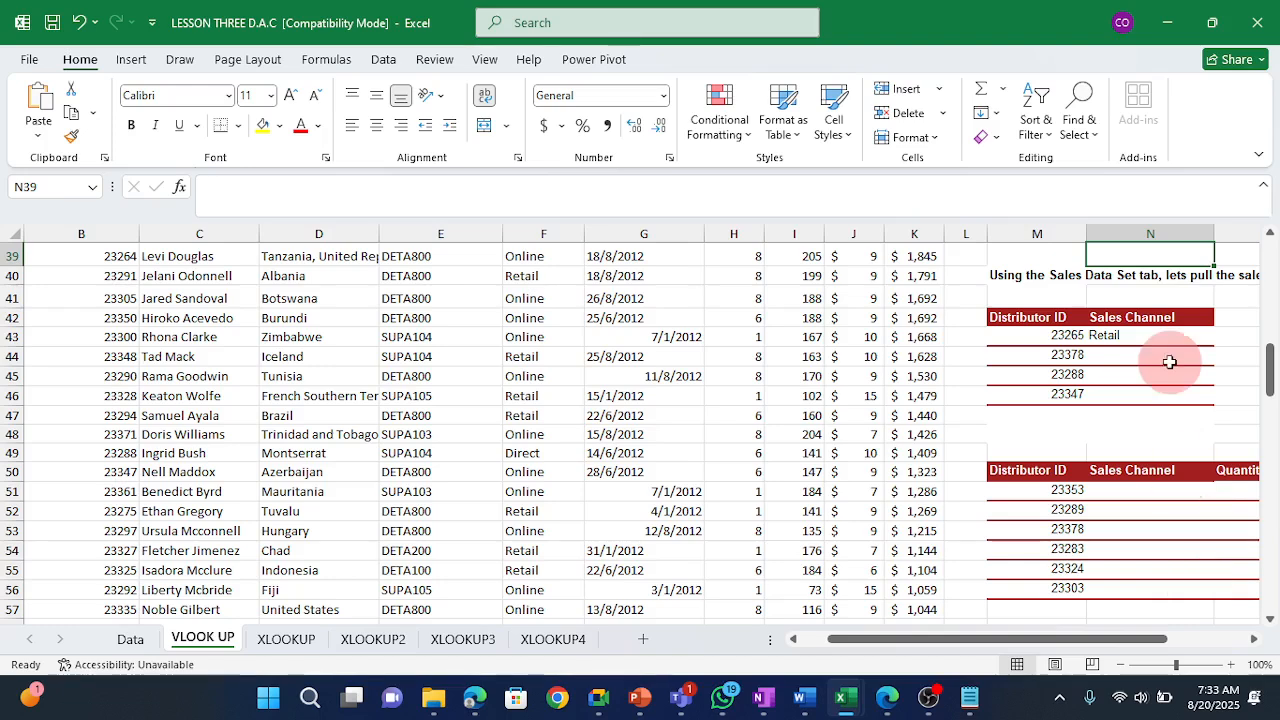
left_click(1127, 334)
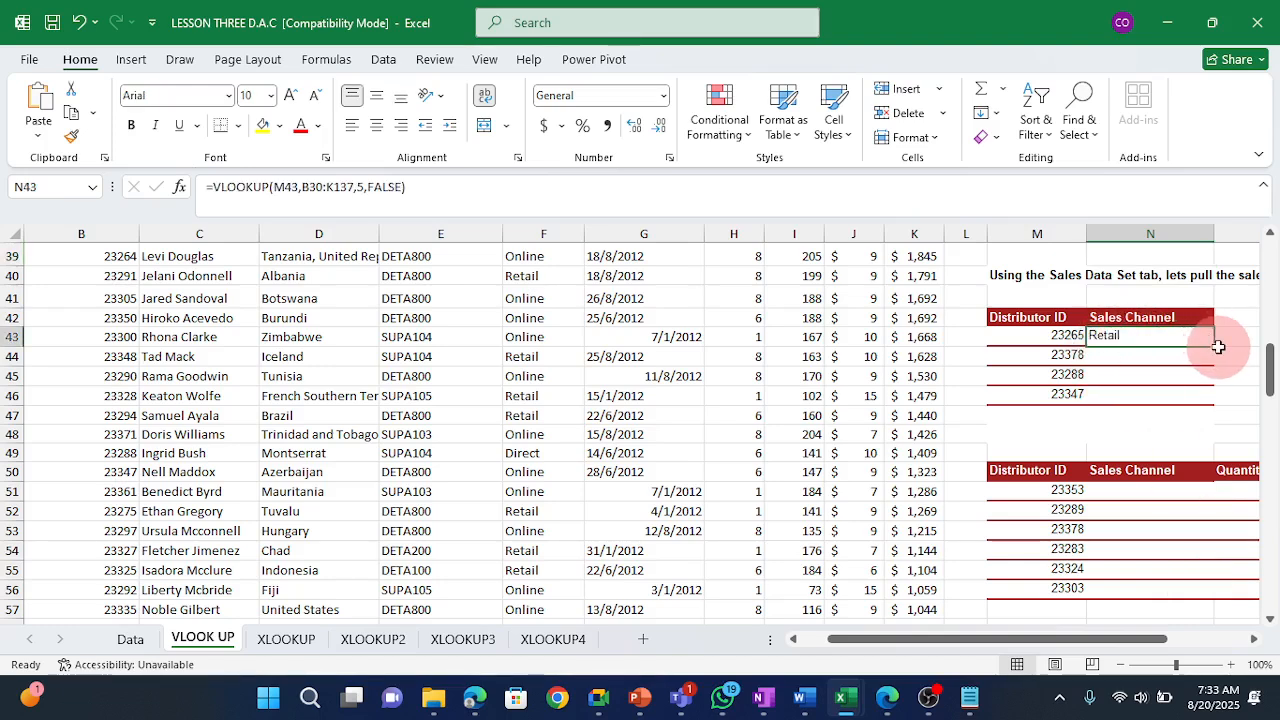
left_click_drag(1215, 348, 1212, 405)
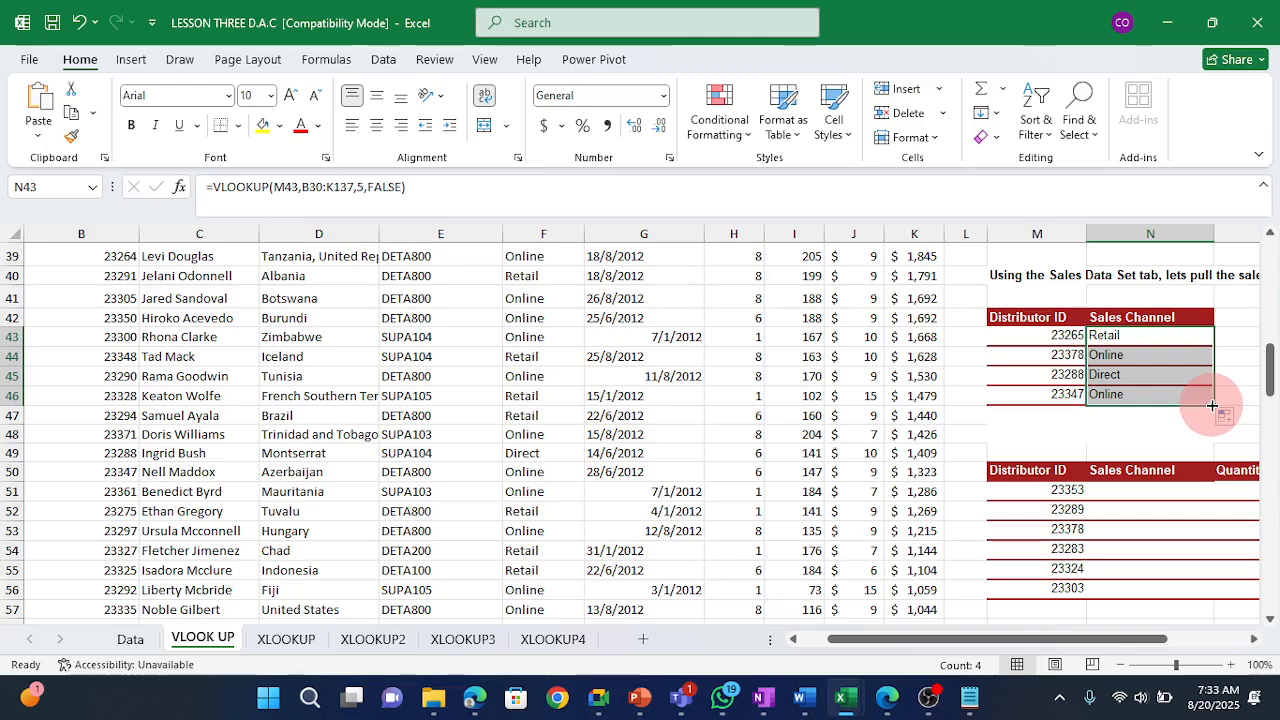
Go through the filled Sales Channel results and on to the second Problem 1b table, across to Revenue cell P51.
key("Down")
key("Down")
key("Down")
key("Down")
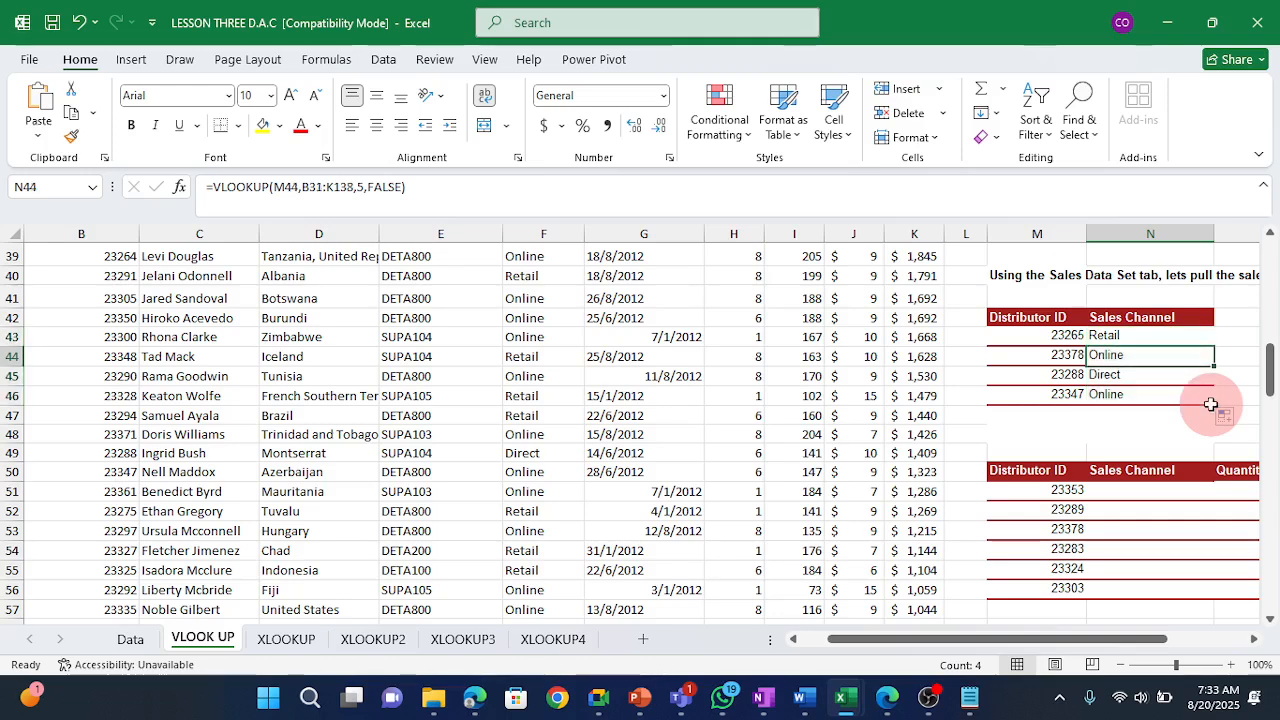
key("Down")
key("Down")
key("Down")
key("Down")
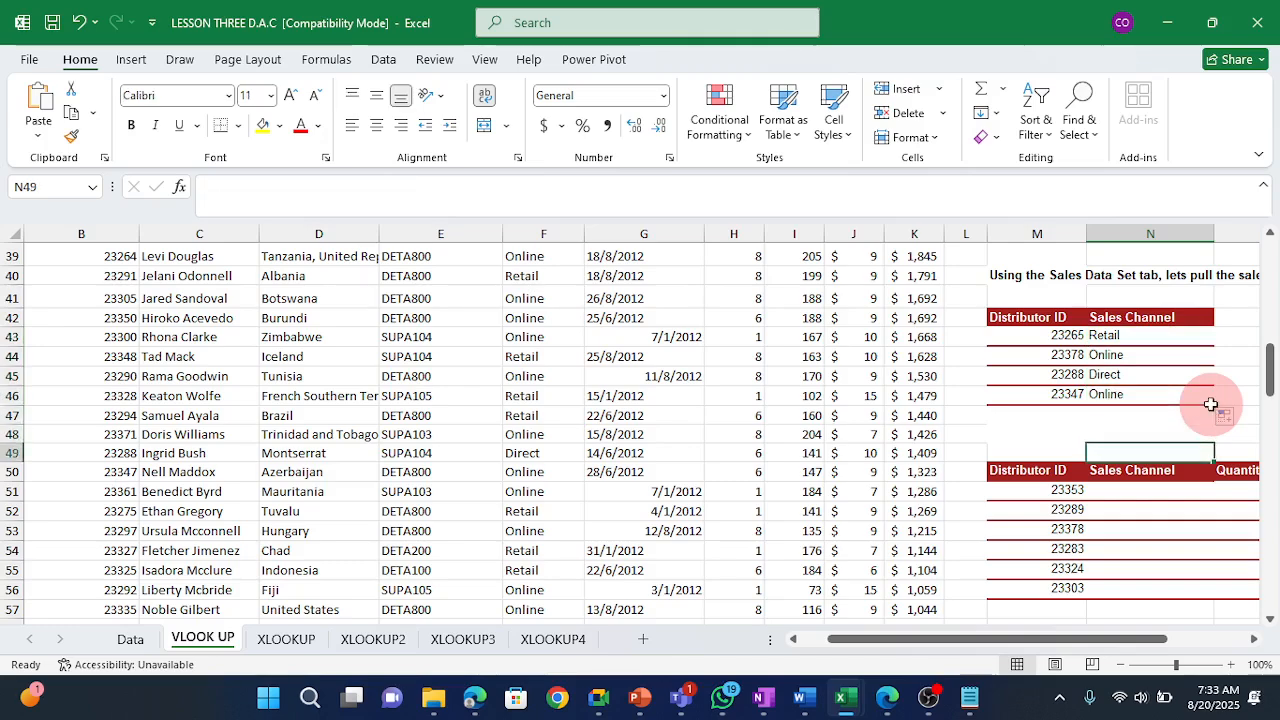
key("Right")
key("Right")
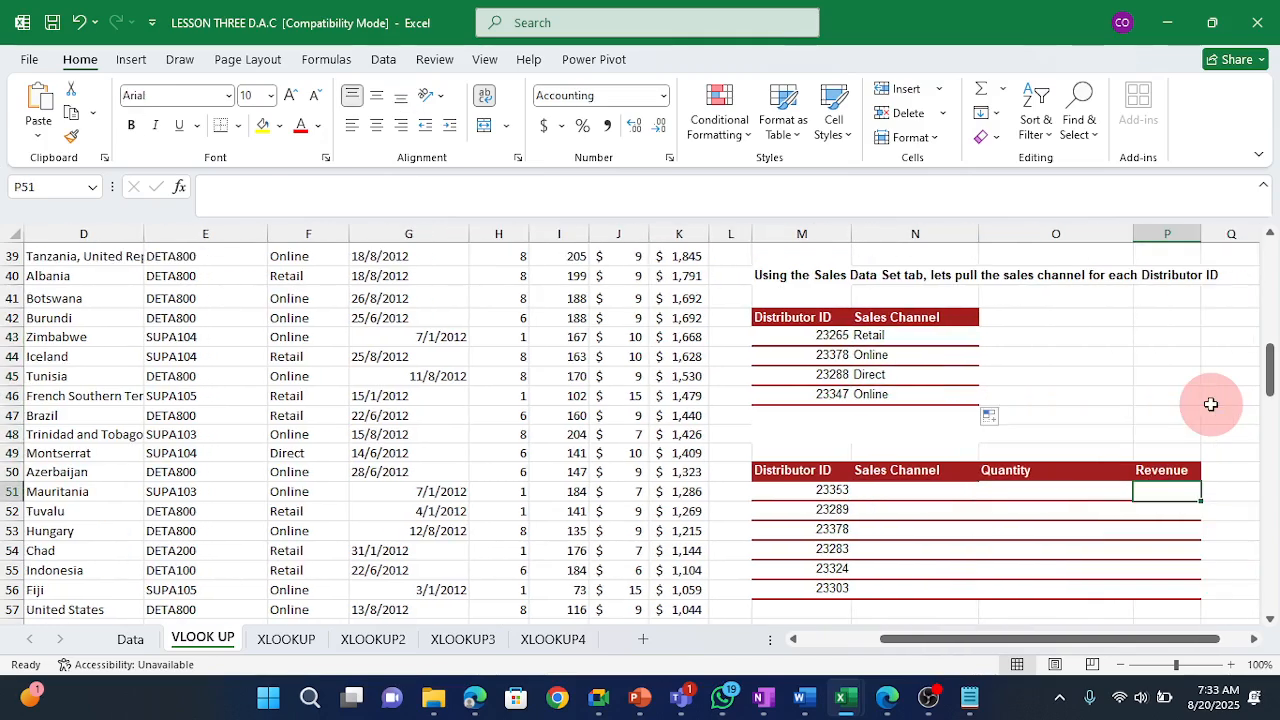
Examine the blank Sales Channel, Quantity and Revenue cells in the second Problem 1b table, starting at row 51.
left_click_drag(887, 496, 1189, 506)
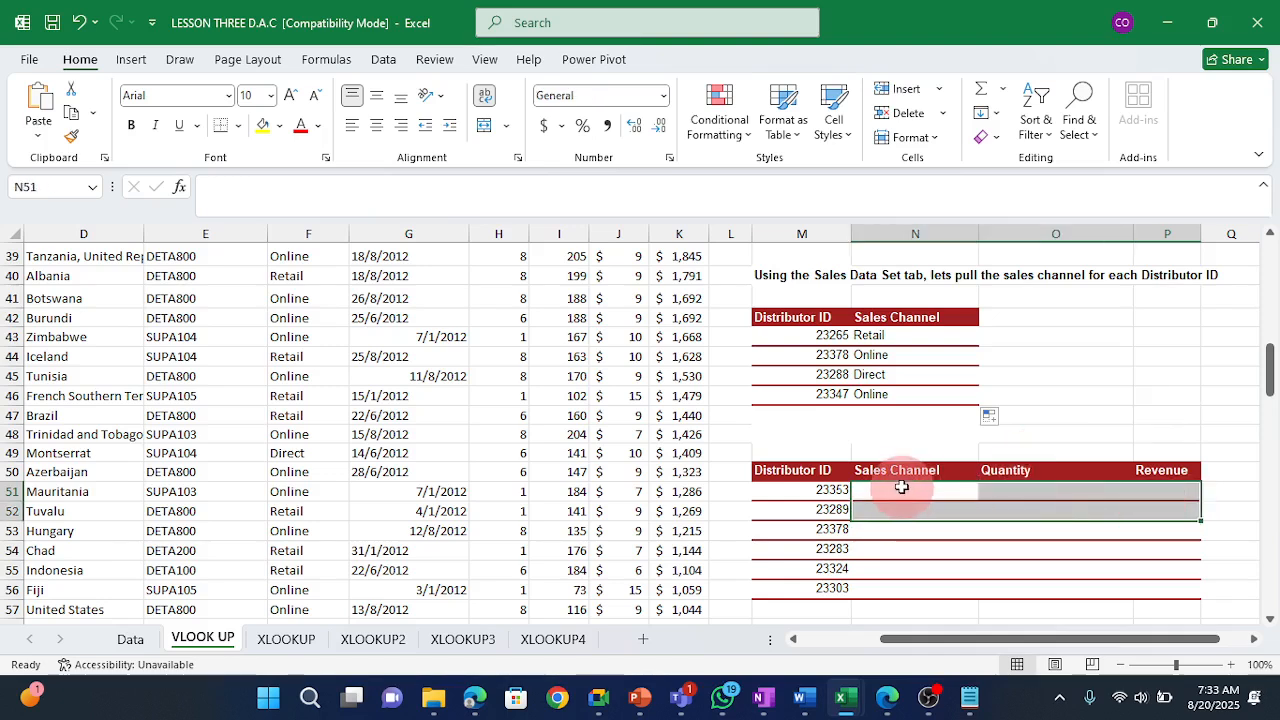
left_click(900, 488)
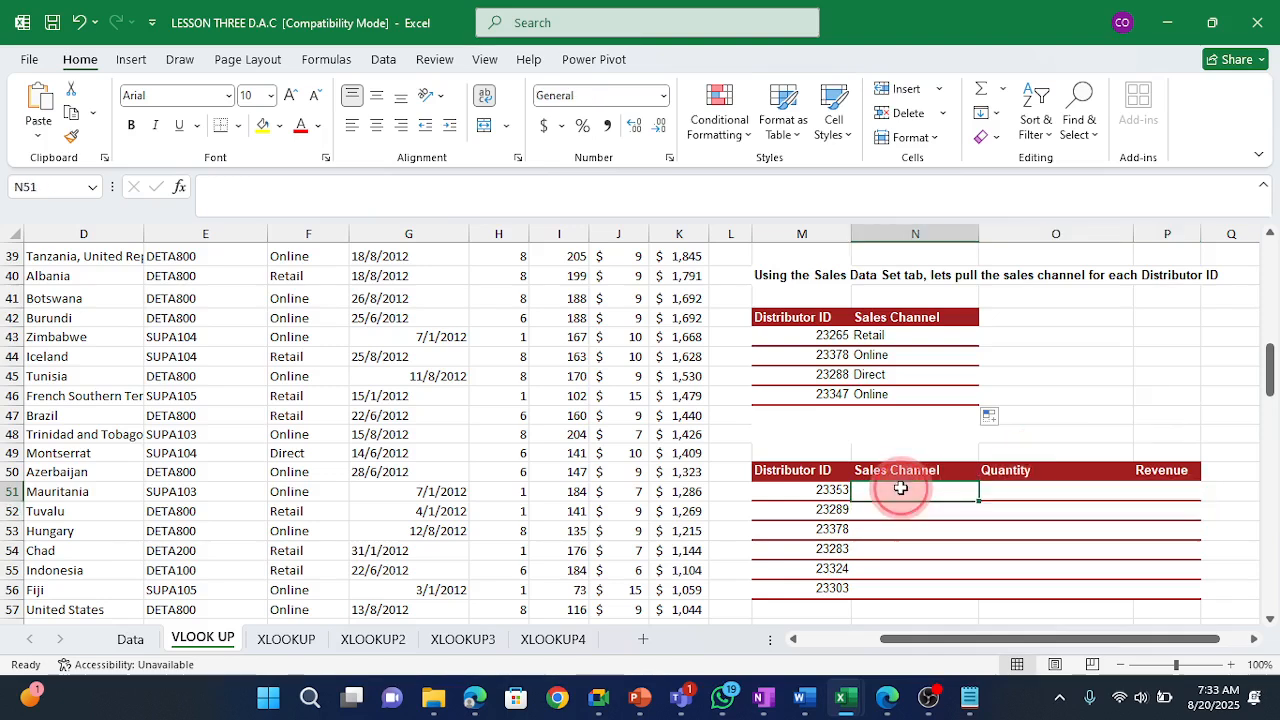
left_click(894, 336)
left_click(894, 491)
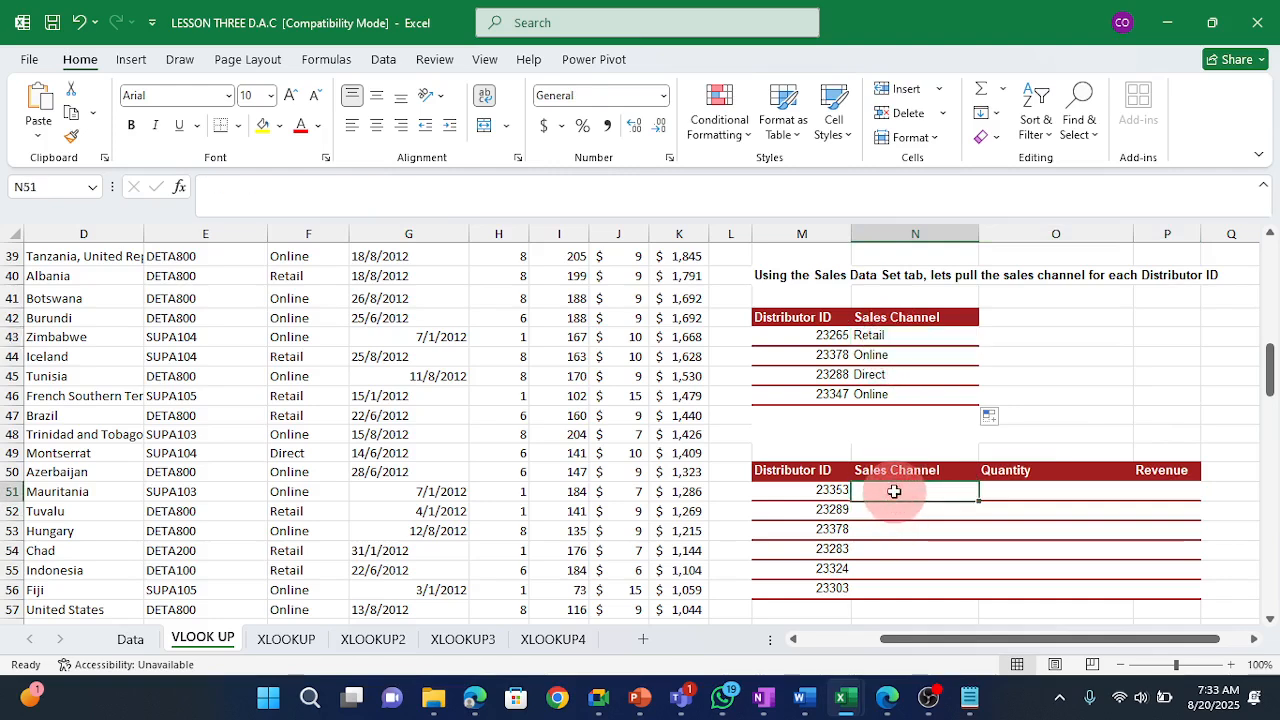
left_click_drag(980, 505, 980, 575)
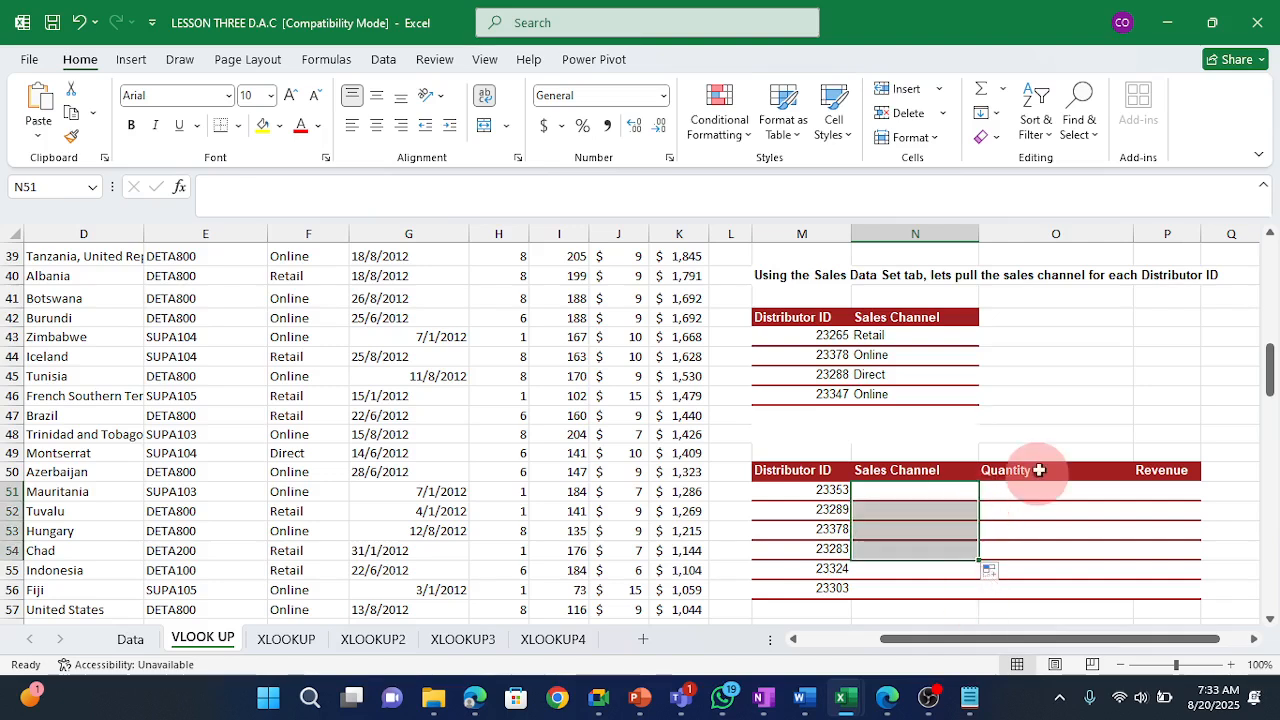
left_click(1034, 494)
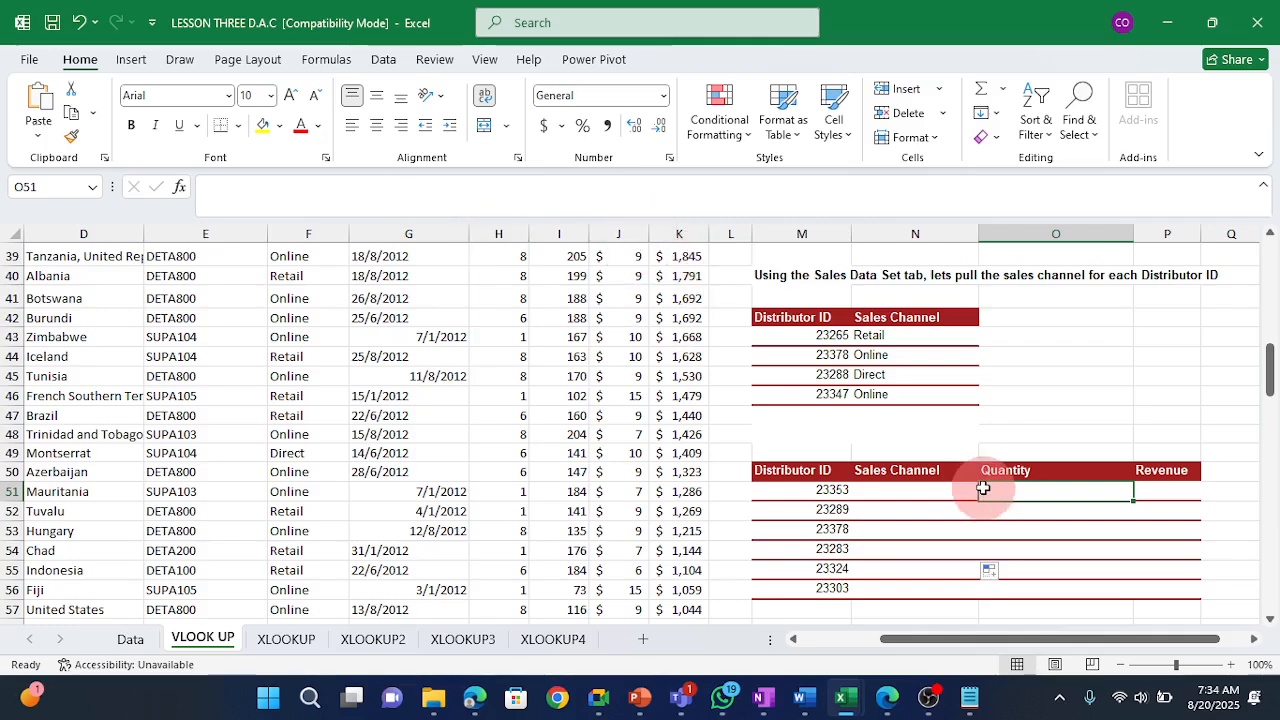
Locate the Quantity and Revenue fields in the source table by selecting column I and column K.
left_click_drag(554, 447, 552, 442)
key("ctrl+Up")
key("ctrl+Down")
key("ctrl+Up")
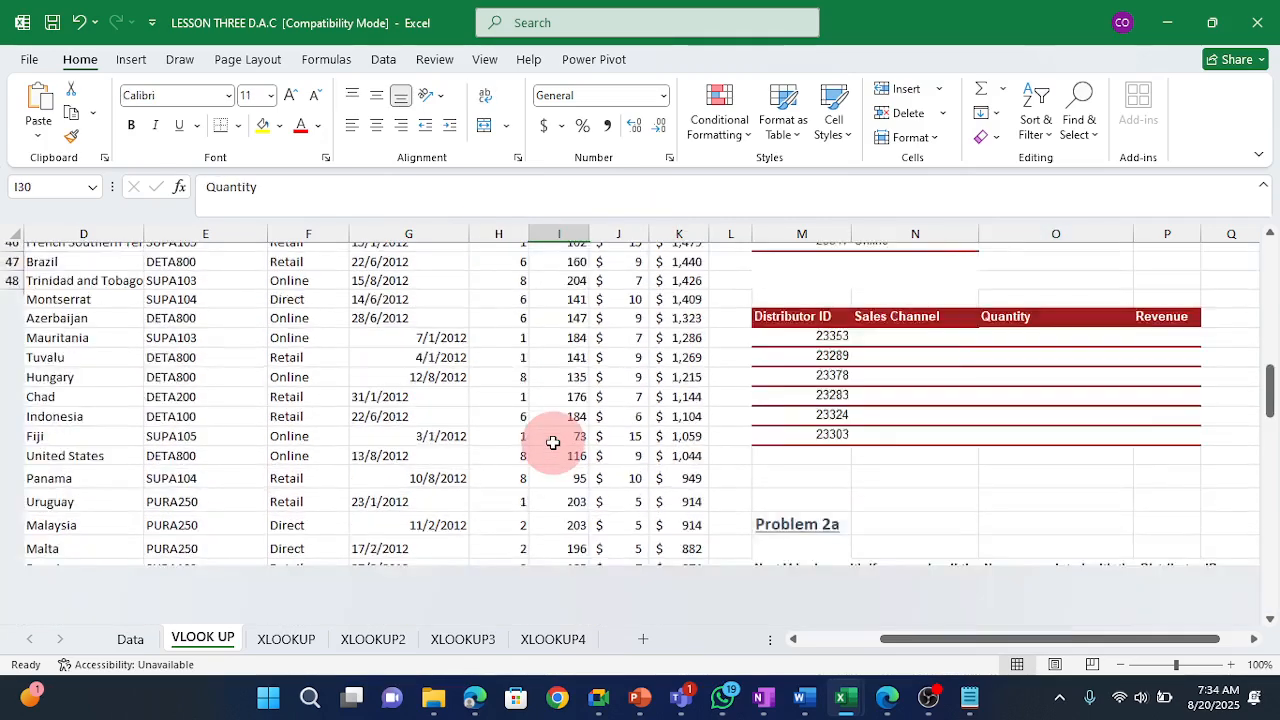
left_click(562, 233)
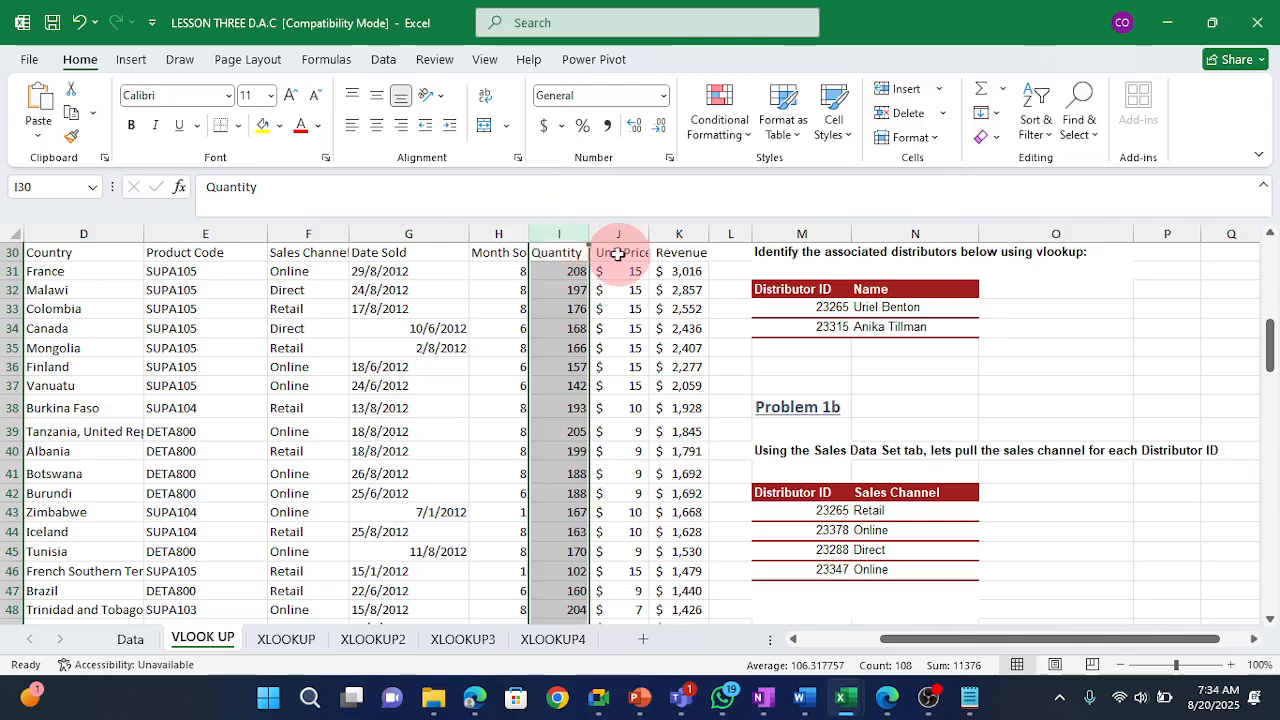
left_click(678, 234)
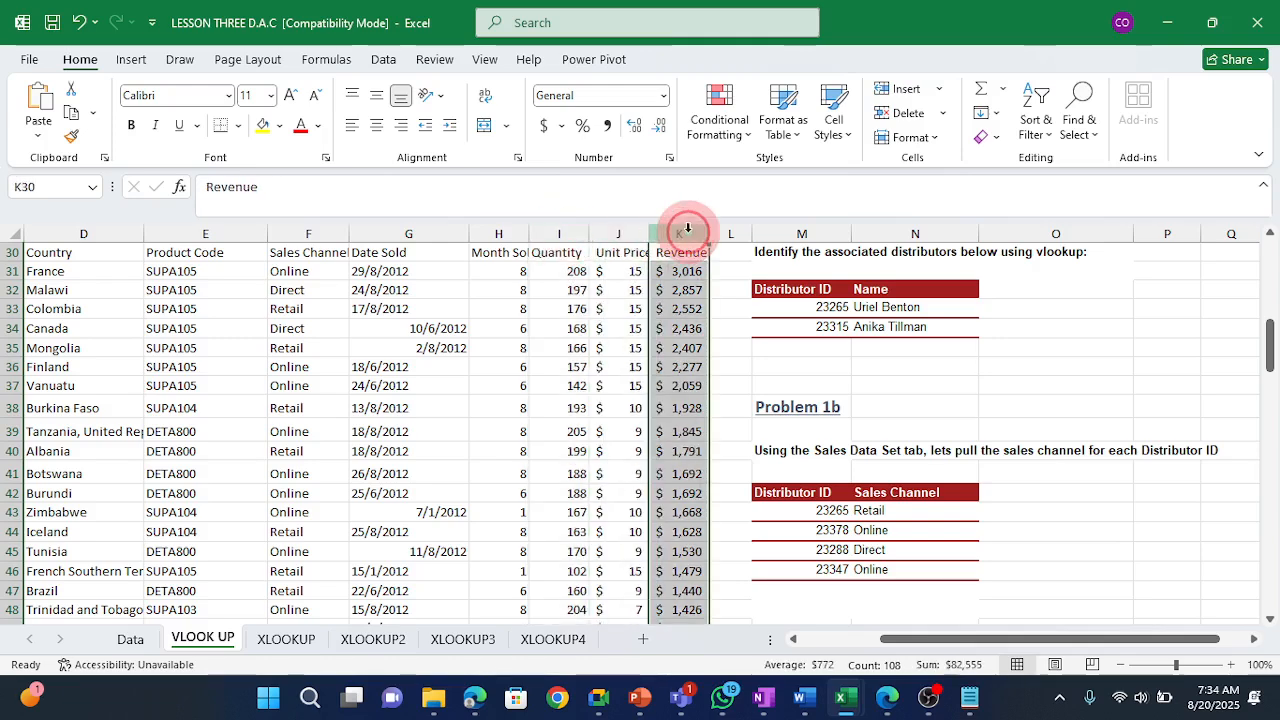
Start a VLOOKUP in Sales Channel cell N51 of the second Problem 1b table with Distributor ID M51 as the lookup value.
left_click(913, 511)
key("Down")
key("Down")
key("Down")
key("Down")
key("Down")
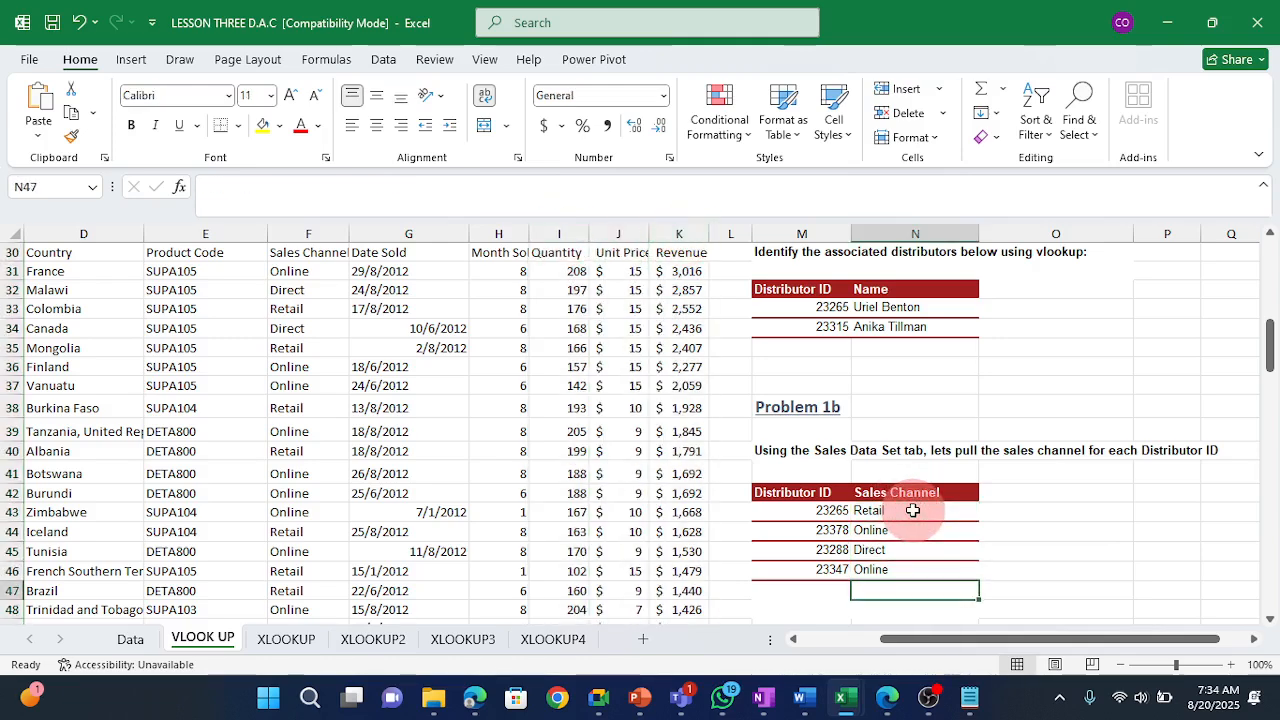
key("Down")
key("Down")
key("Down")
key("Down")
key("Down")
key("Down")
key("Down")
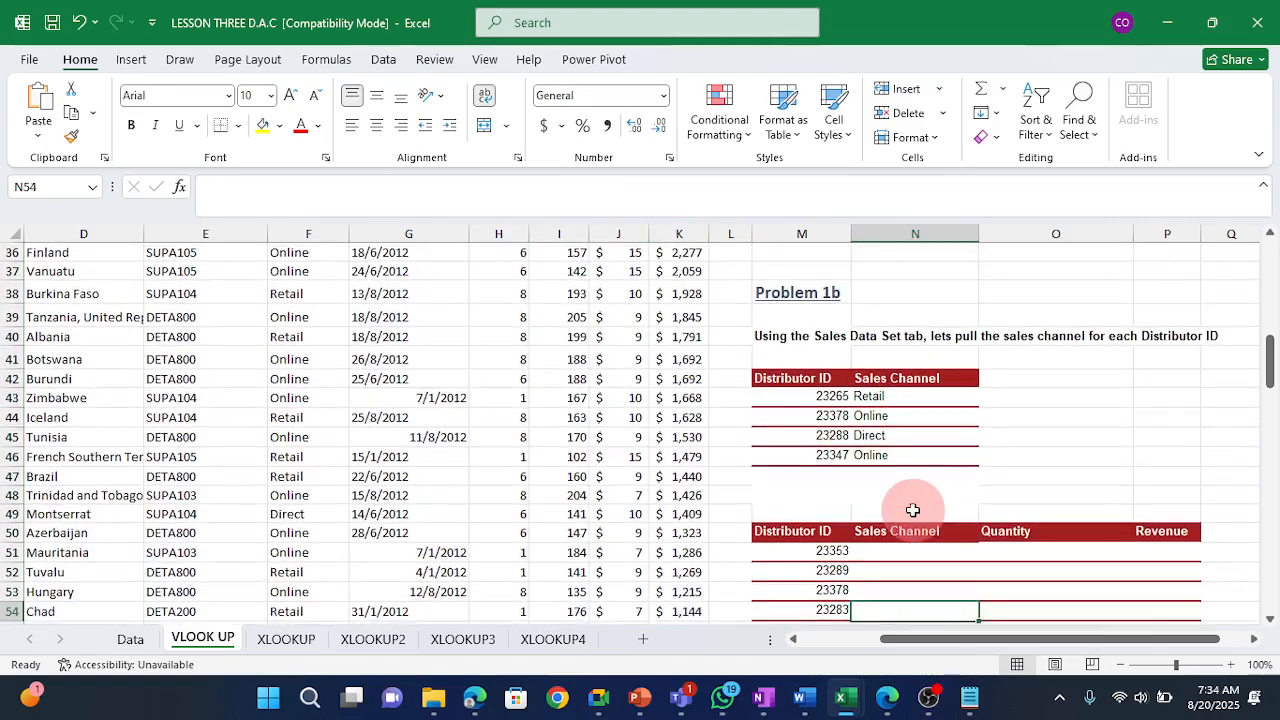
left_click(912, 513)
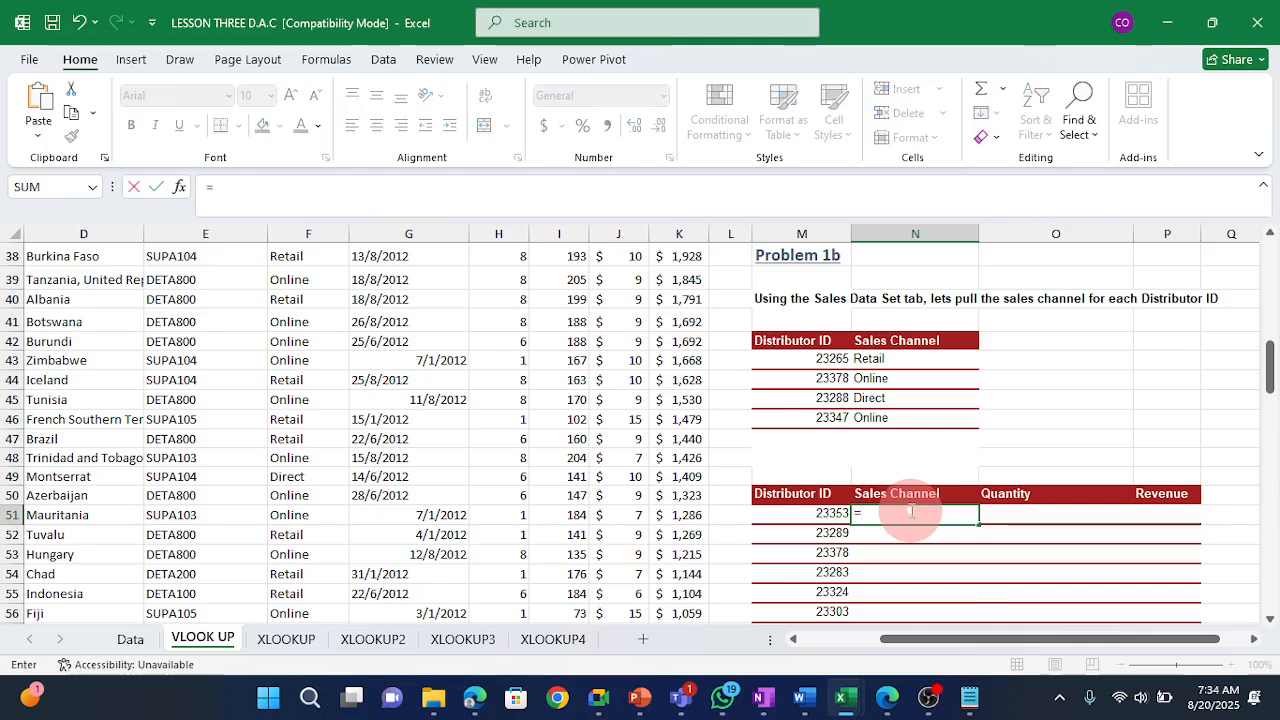
type("=vl")
key("Tab")
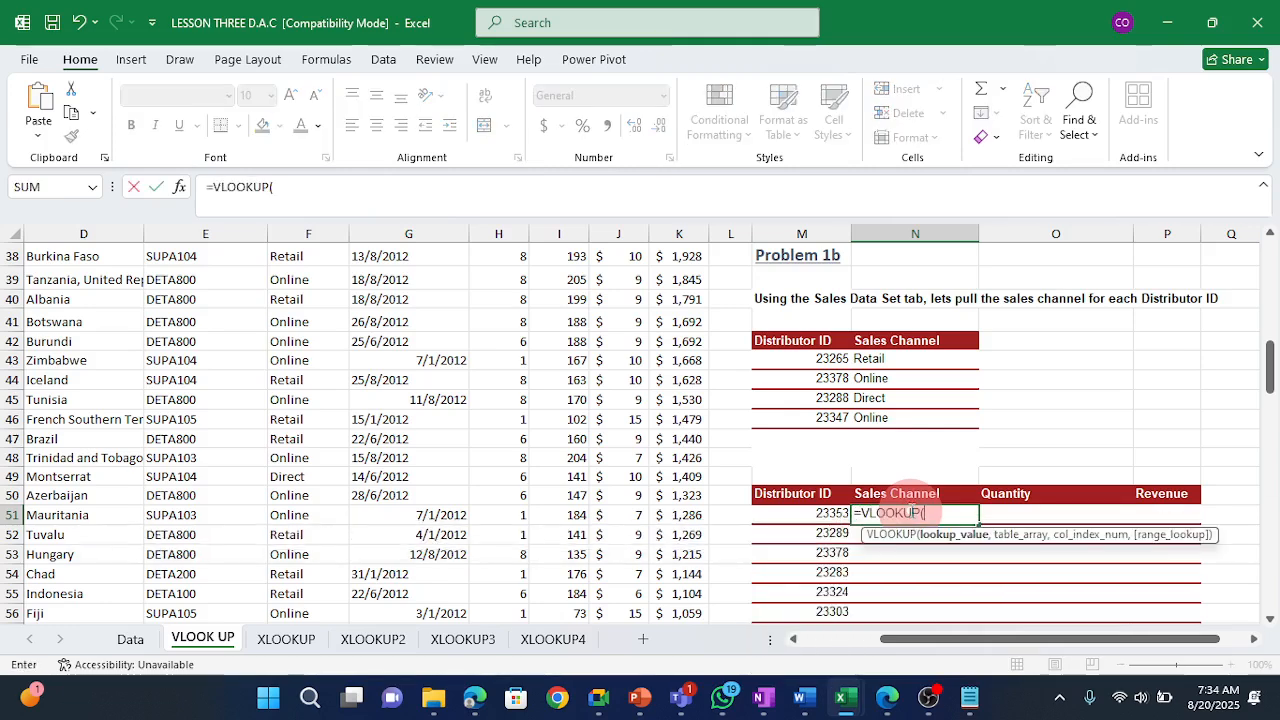
left_click(822, 515)
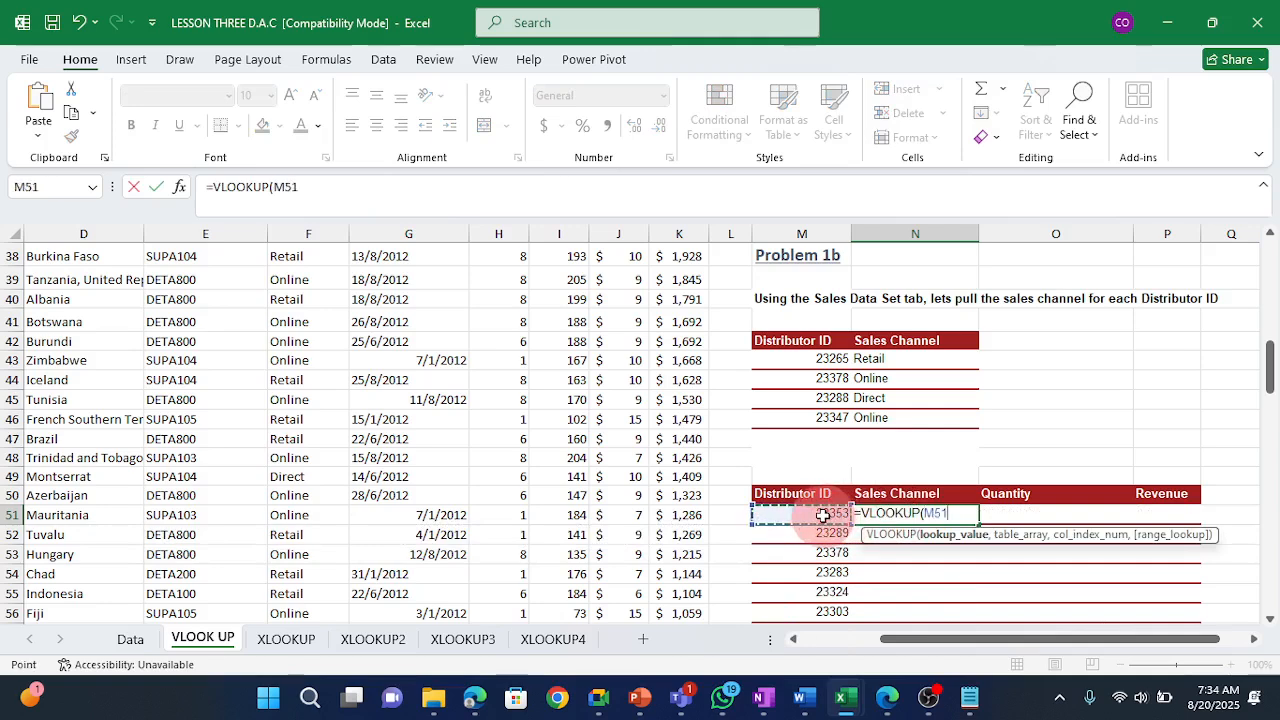
type(",")
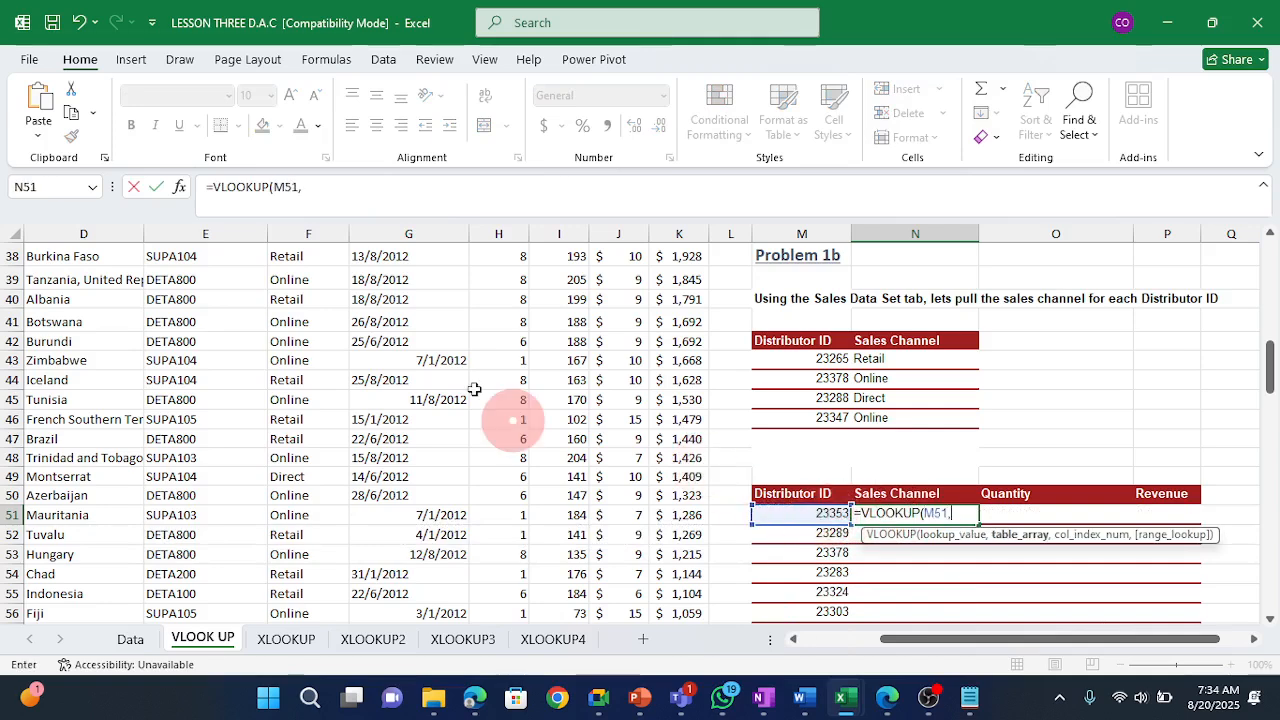
Set the VLOOKUP's table array to the whole sales data table, B30:K137, starting at the Distributor ID header.
left_click(338, 356)
key("ctrl+Up")
key("Left")
key("Left")
key("Left")
key("Left")
key("Left")
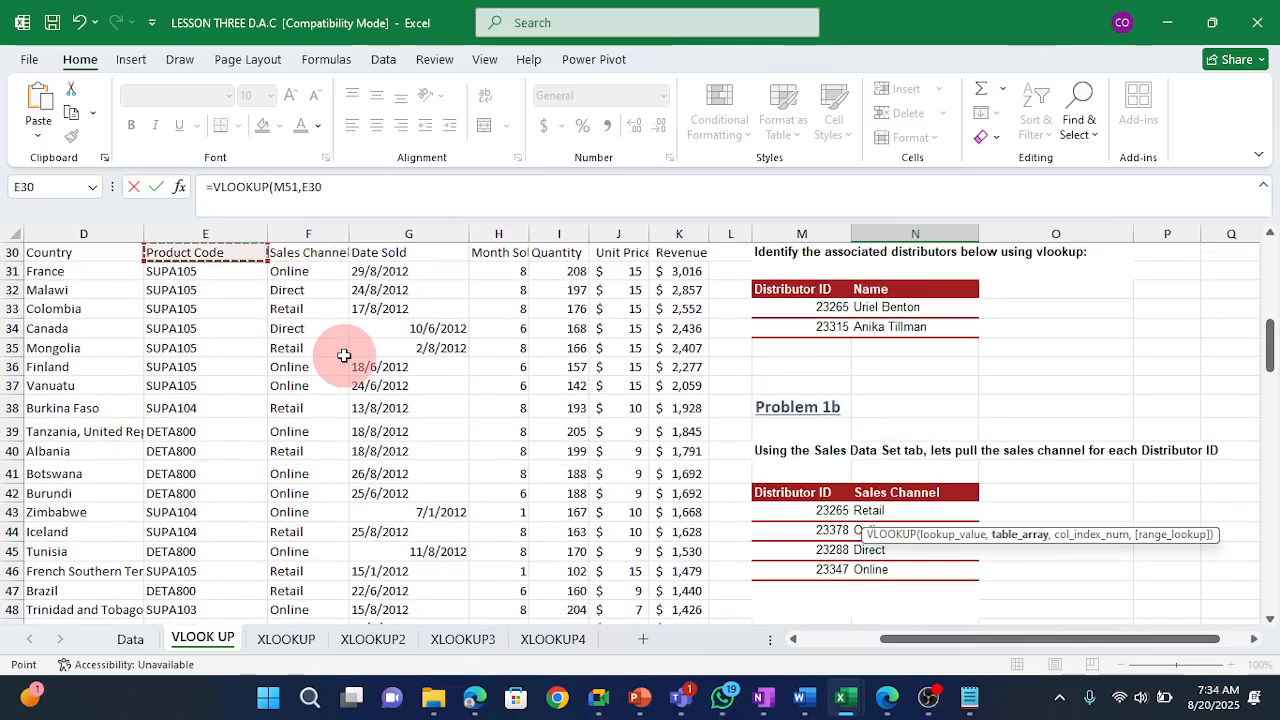
key("Right")
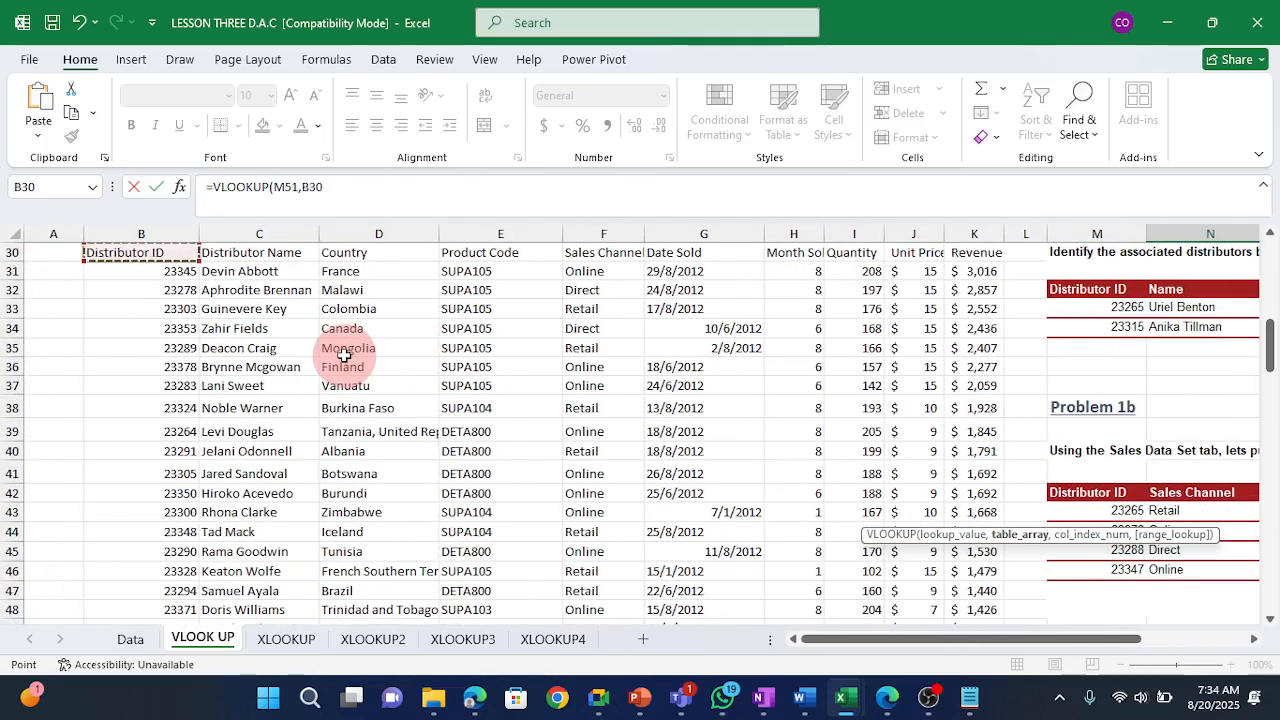
key("ctrl+shift+Right")
key("ctrl+shift+Down")
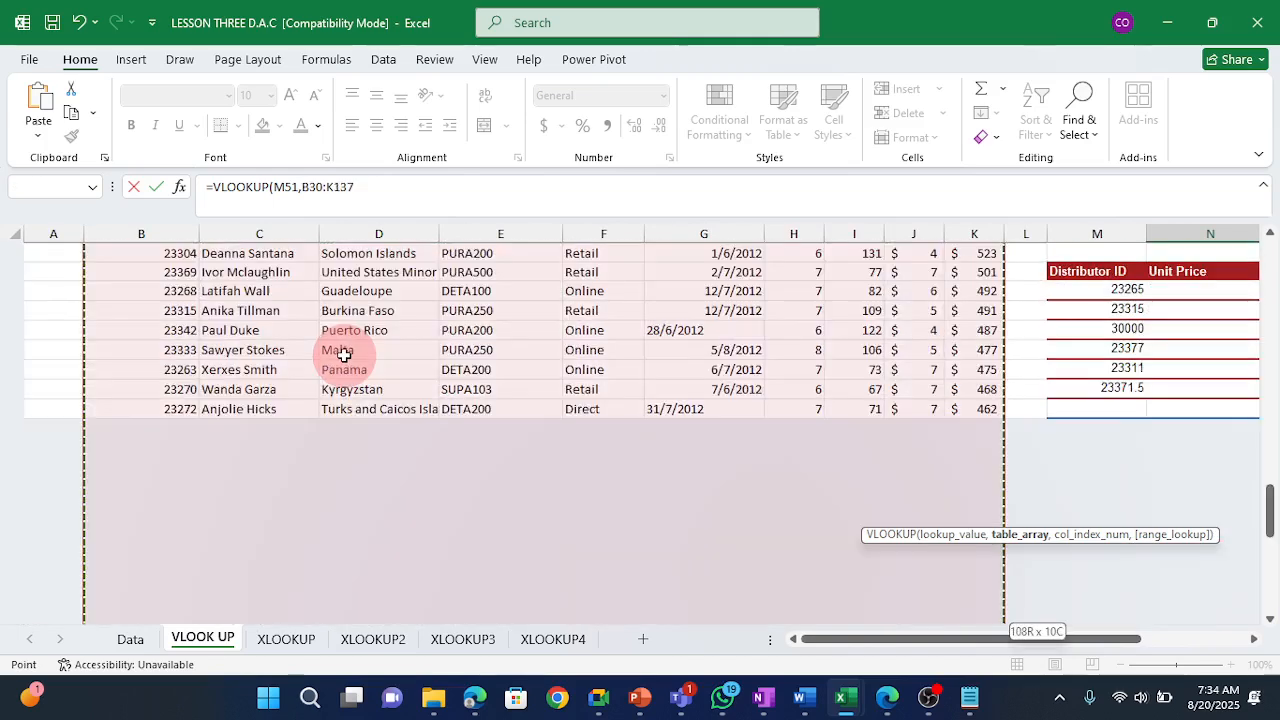
type(",")
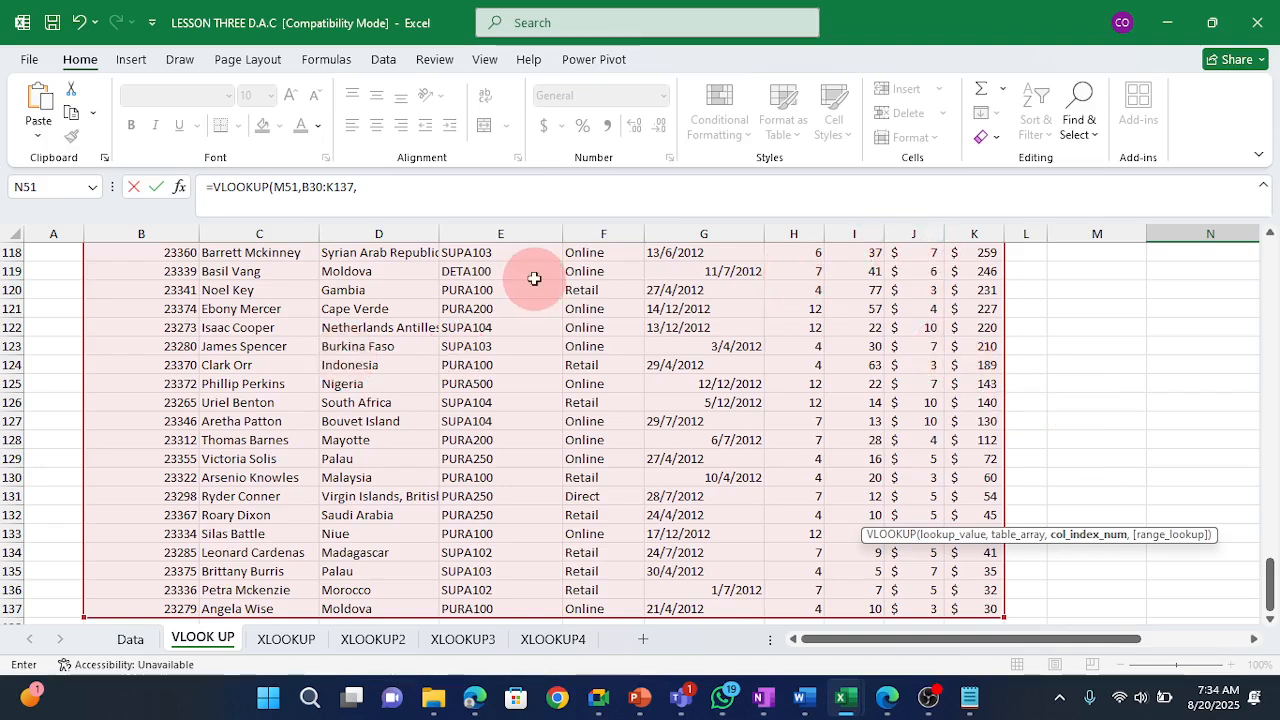
Complete the N51 formula with column index 5 and an exact match (FALSE).
type("5,")
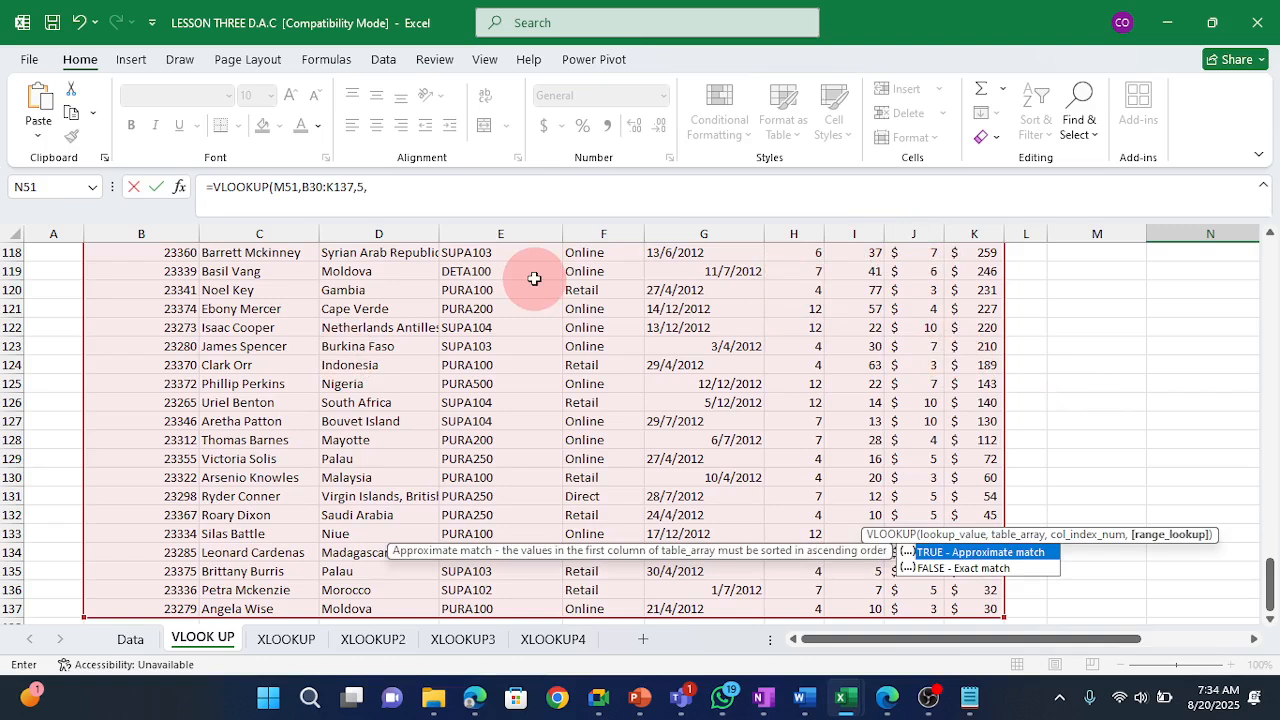
key("Down")
key("Tab")
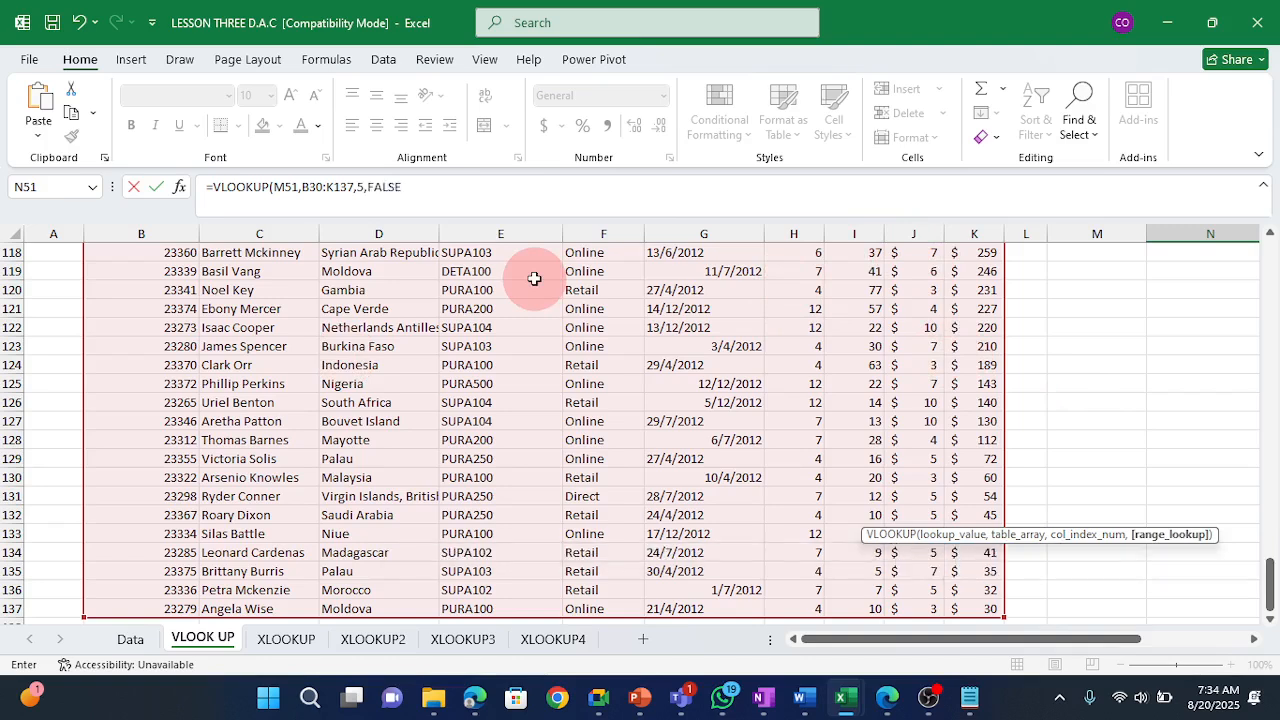
type(")")
key("Return")
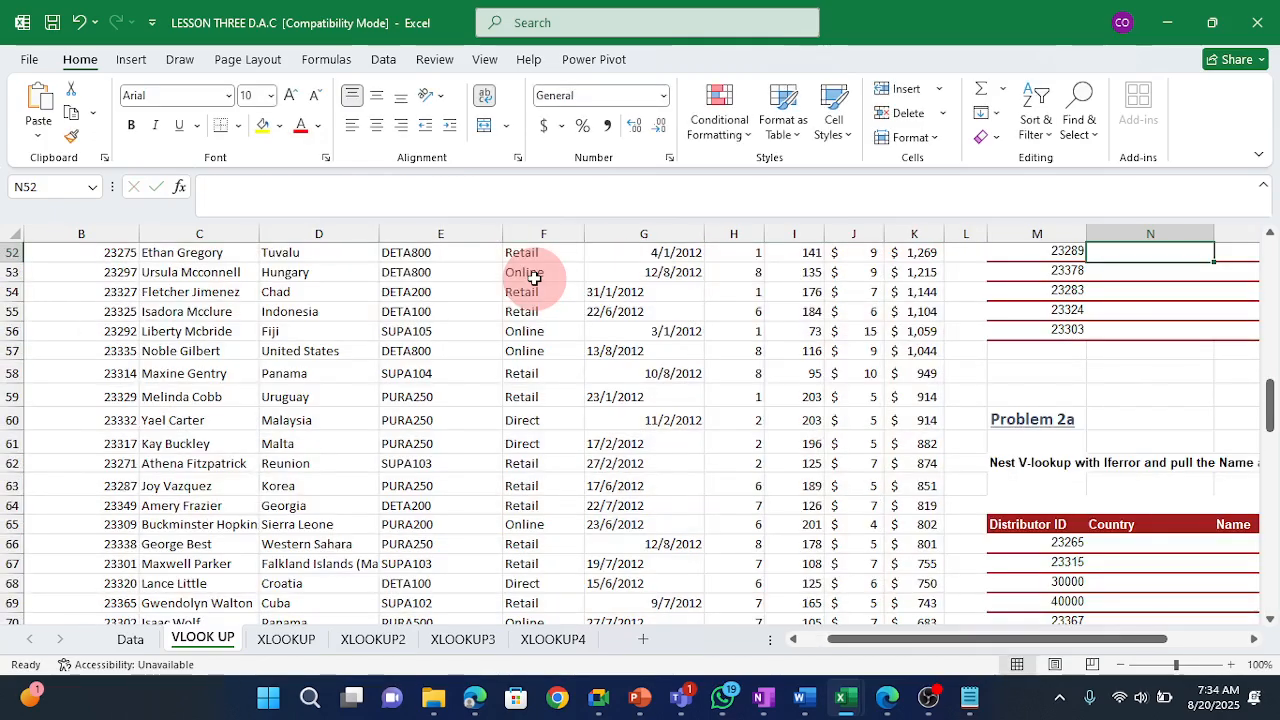
Fill the Sales Channel formula from N51 down to N56 in the second Problem 1b table.
key("Up")
key("Up")
key("Up")
key("Up")
key("Right")
key("Right")
key("Right")
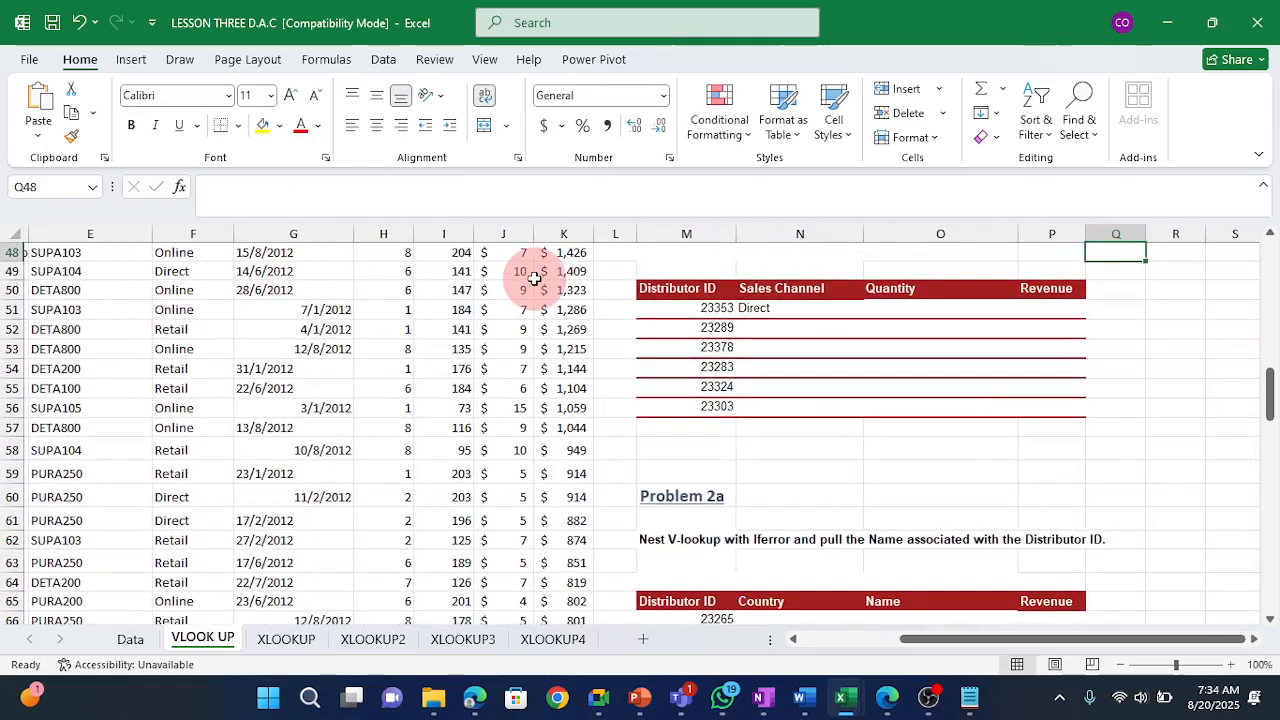
left_click(790, 312)
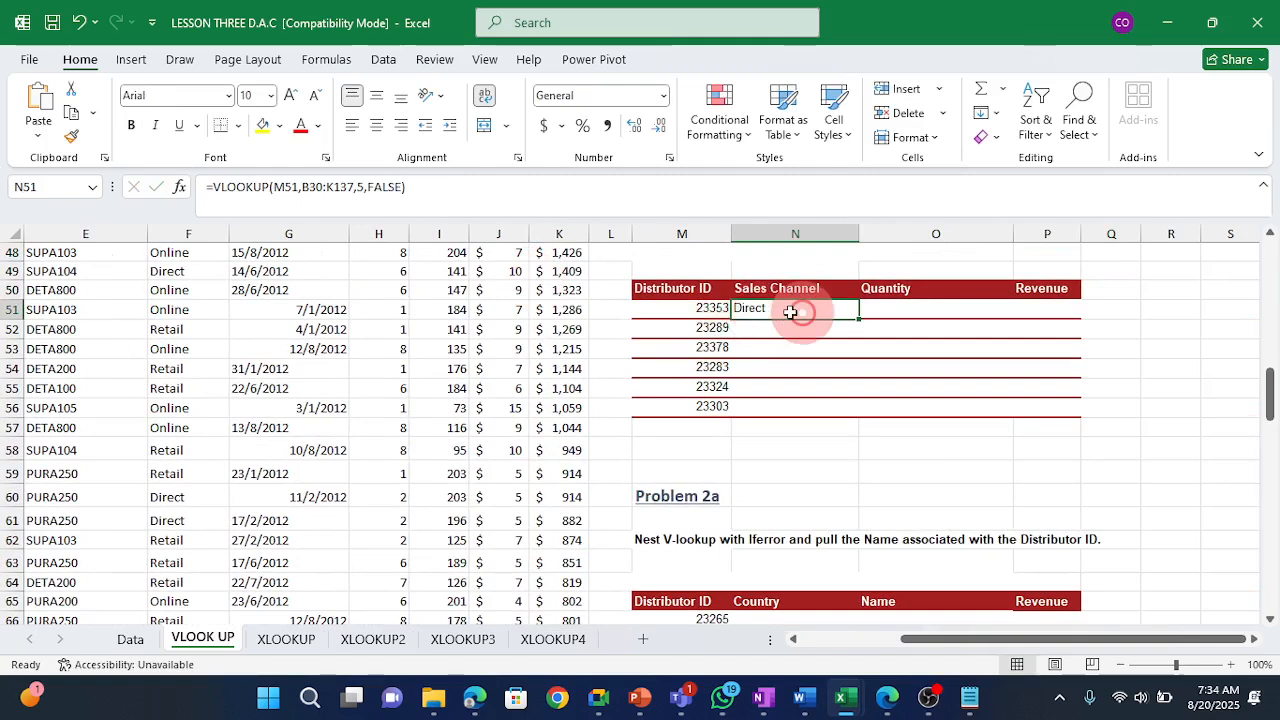
left_click_drag(859, 319, 857, 409)
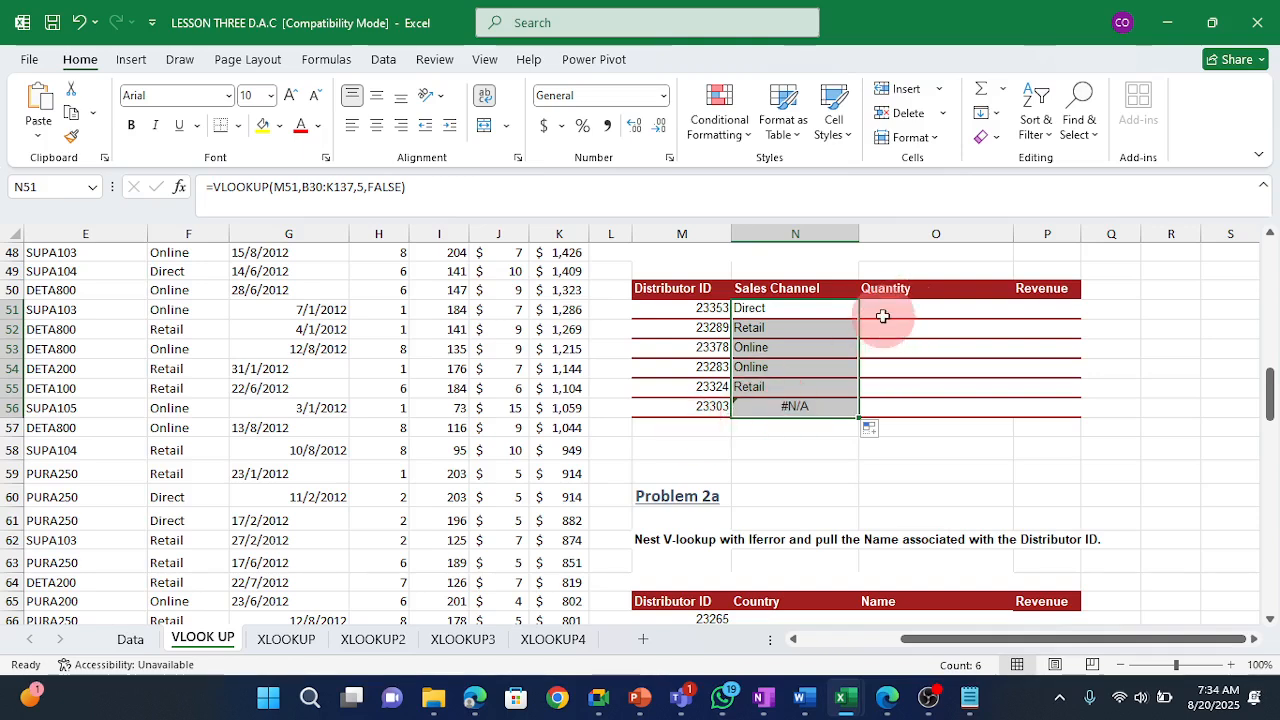
Copy the N51 VLOOKUP formula text into Quantity cell O51 and change its column index to 8.
left_click(883, 311)
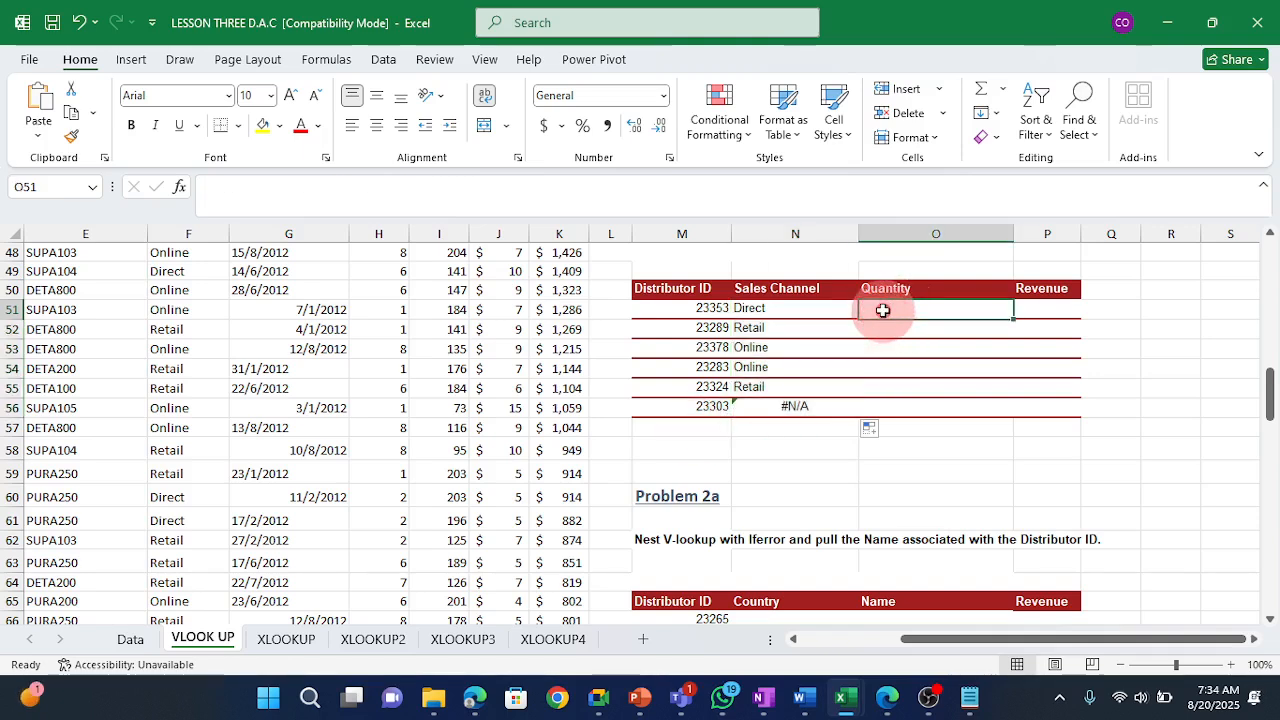
left_click(812, 310)
left_click(448, 195)
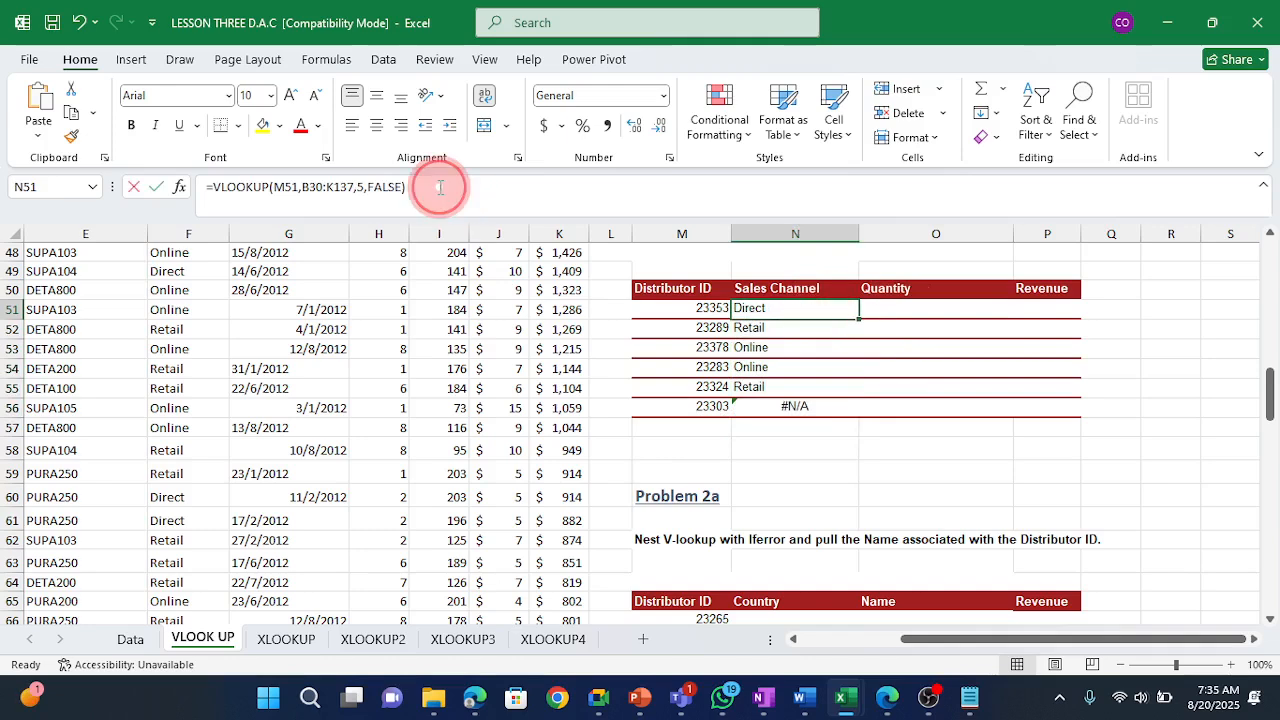
left_click_drag(439, 187, 120, 180)
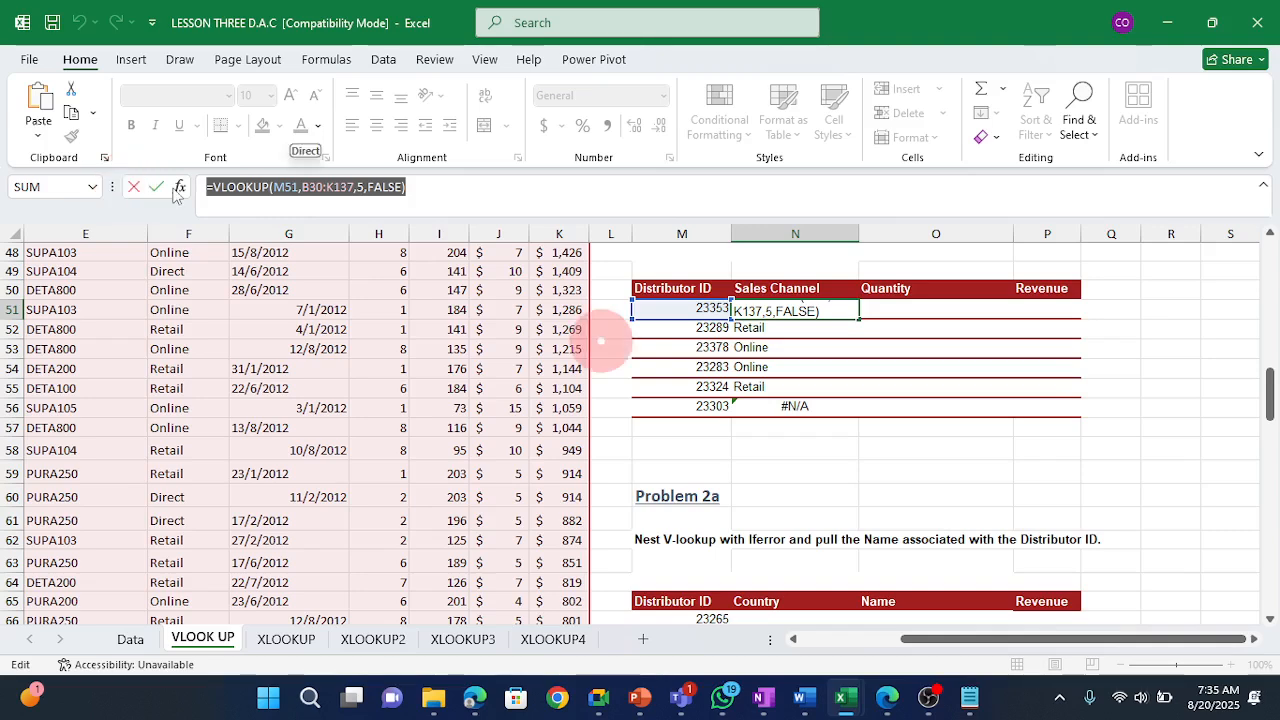
key("Escape")
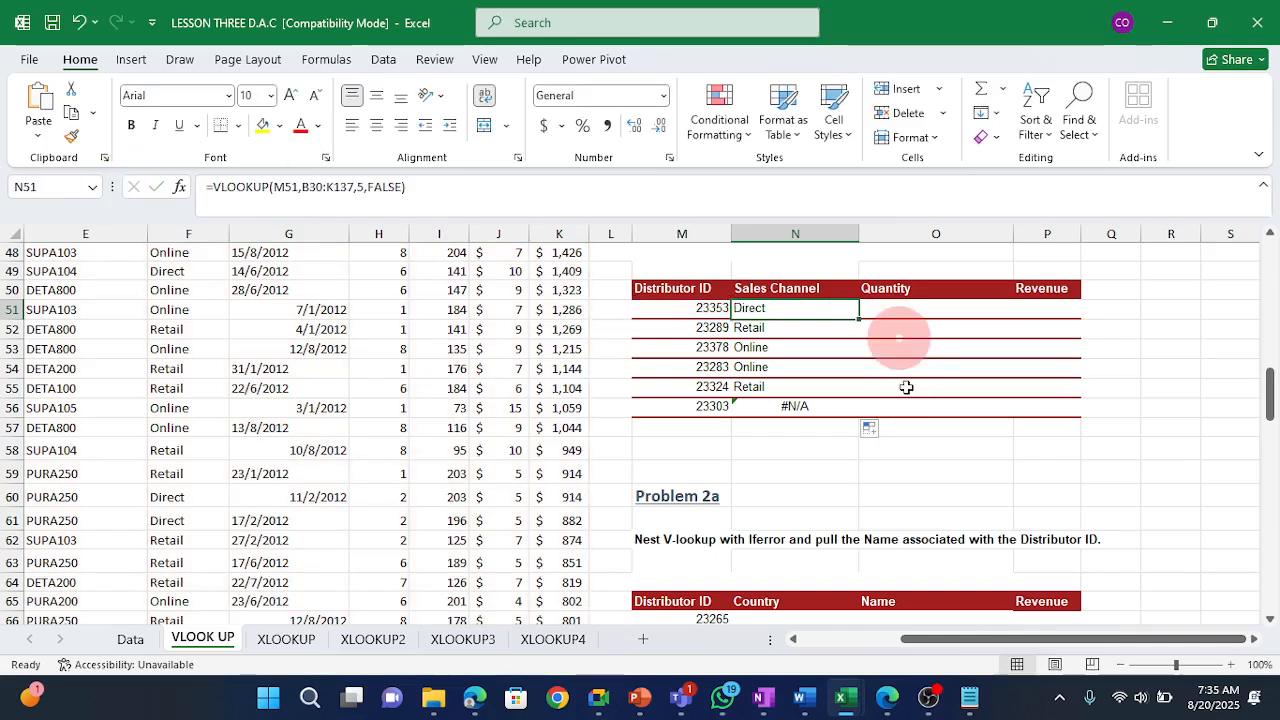
double_click(901, 313)
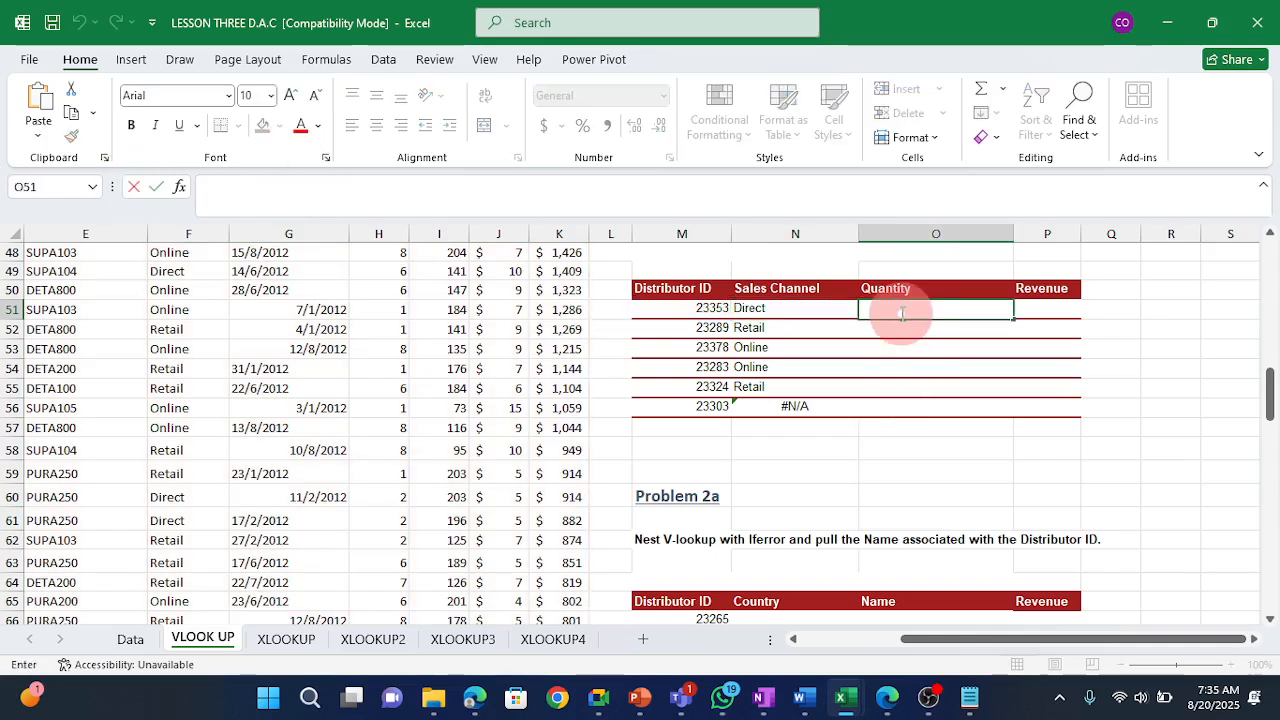
key("ctrl+v")
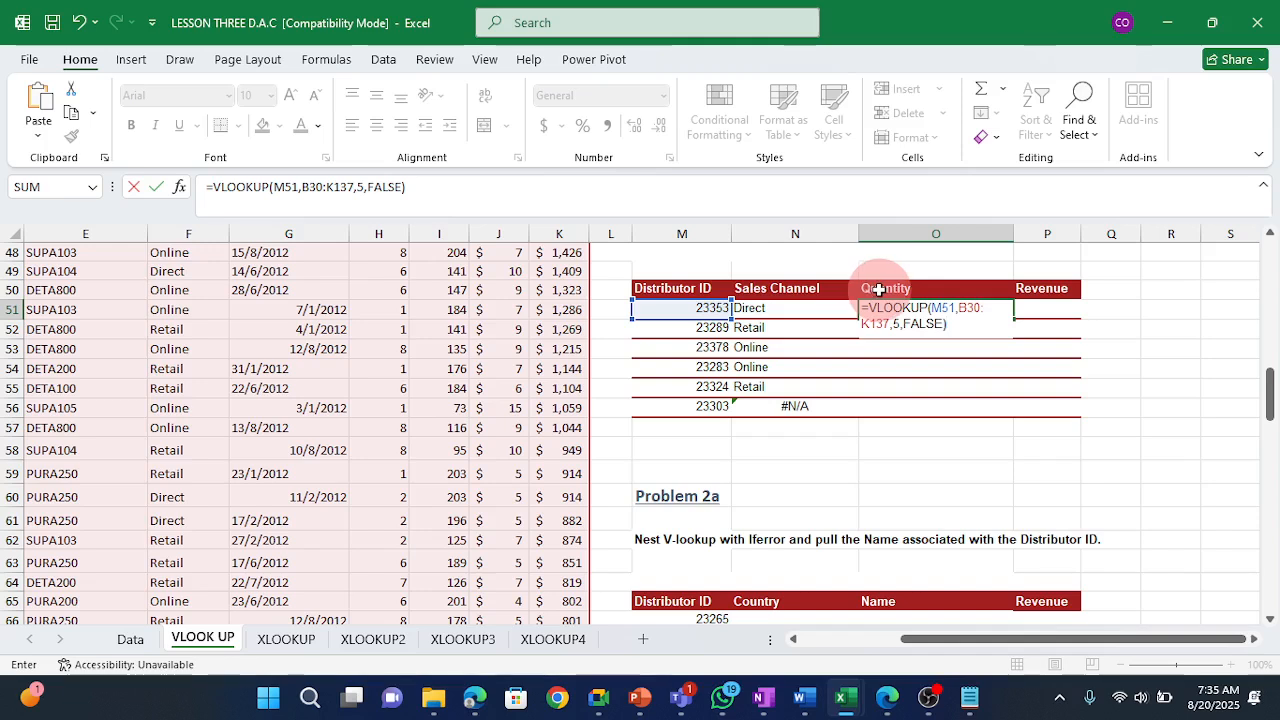
left_click(899, 325)
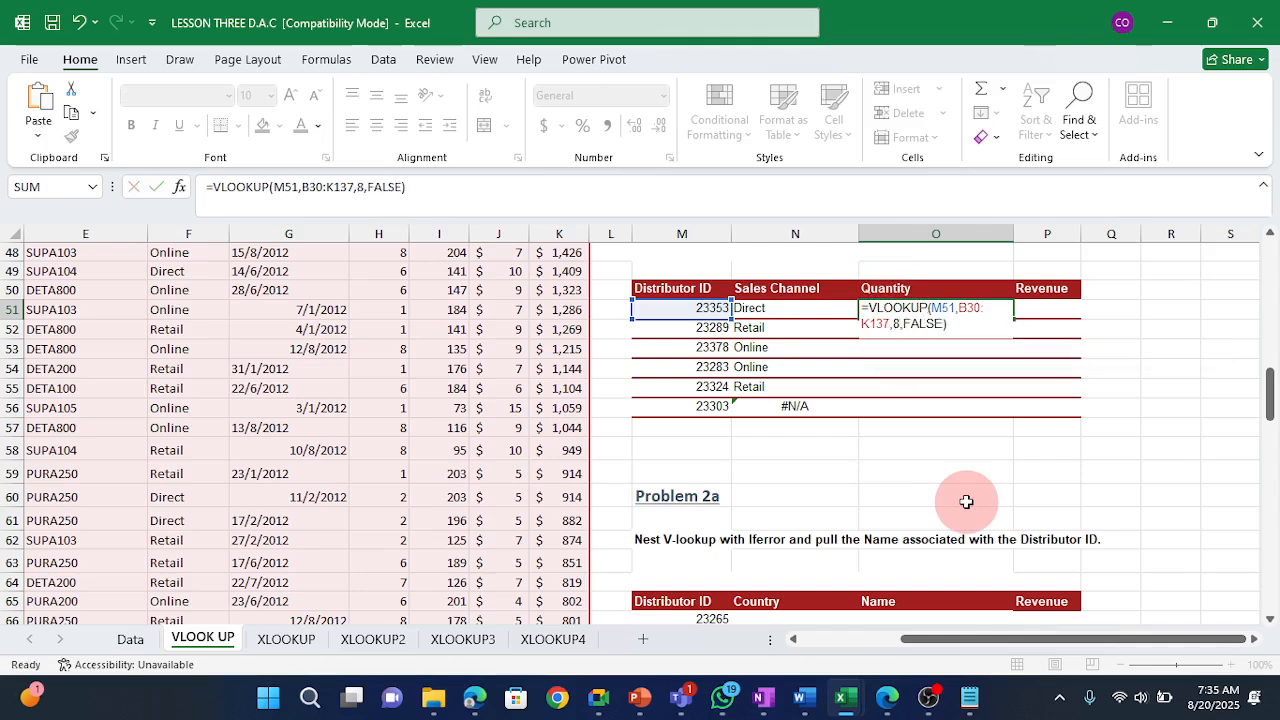
key("Return")
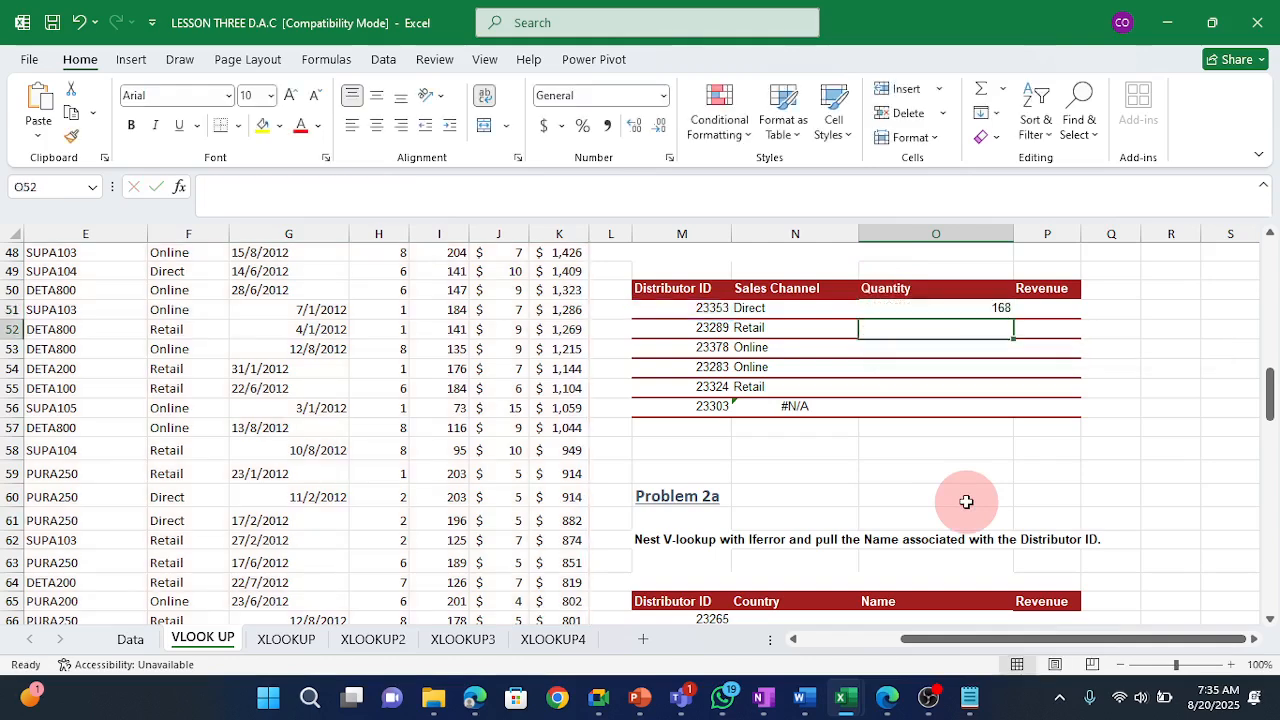
Fill the Quantity formula from O51 down to O56.
left_click(982, 306)
left_click_drag(1013, 320, 1024, 430)
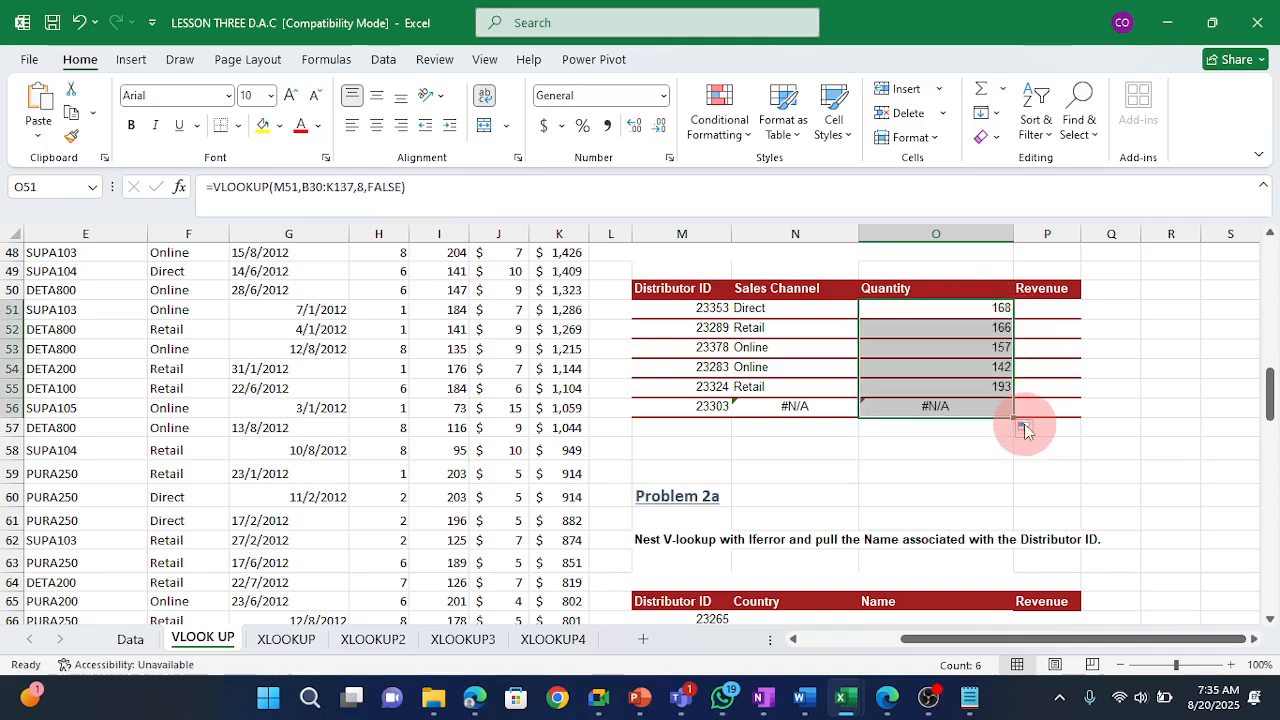
left_click(1000, 445)
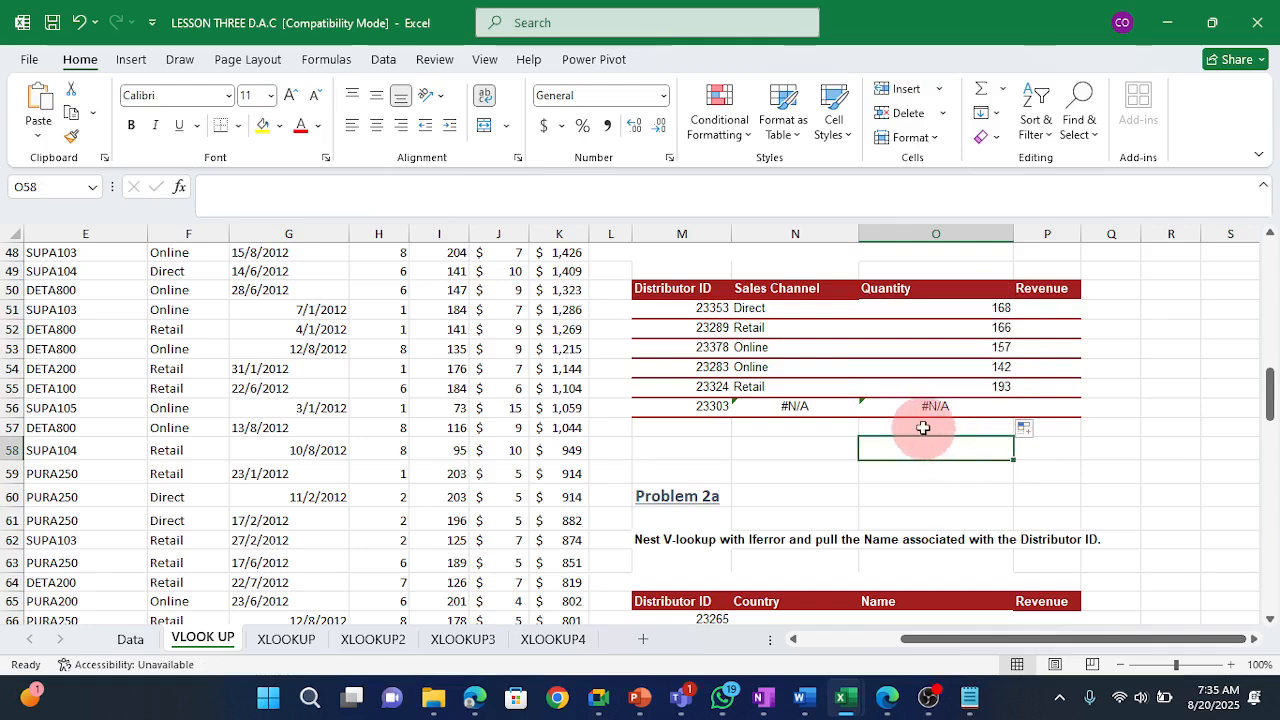
Copy the N51 VLOOKUP formula text into Revenue cell P51 and change its column index to 10.
left_click(789, 309)
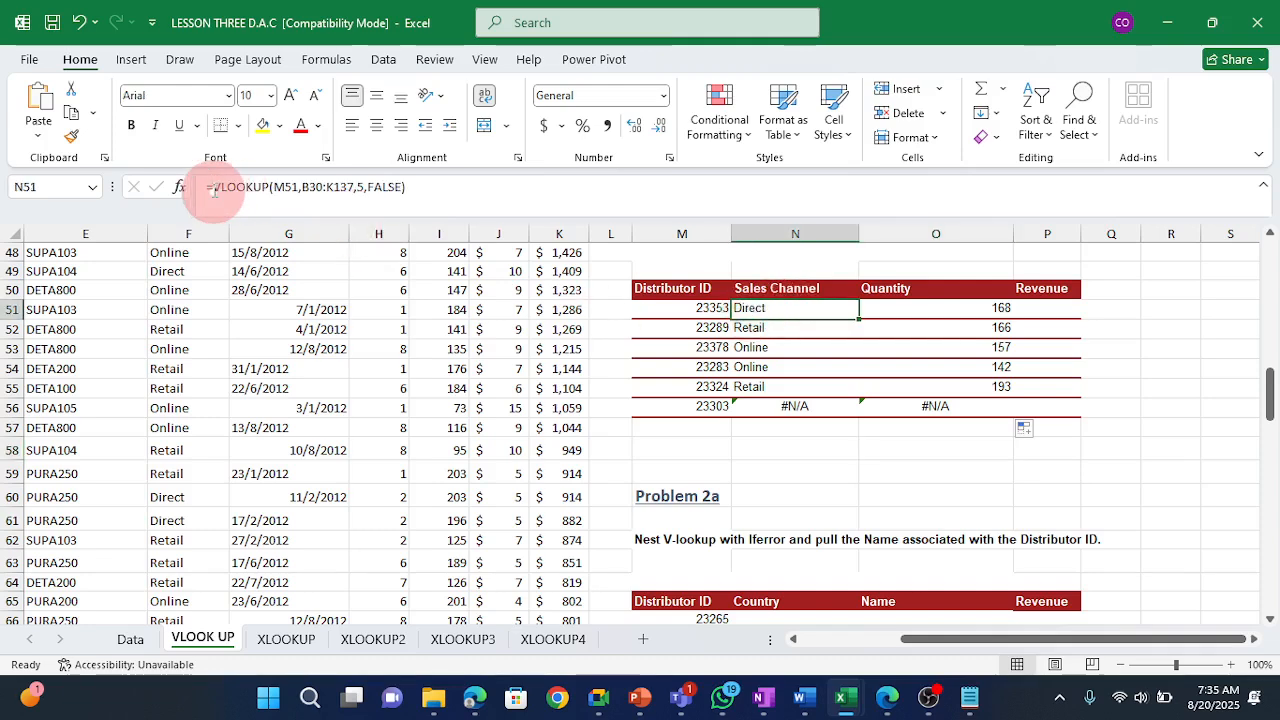
left_click(425, 184)
left_click_drag(425, 184, 207, 186)
key("ctrl+c")
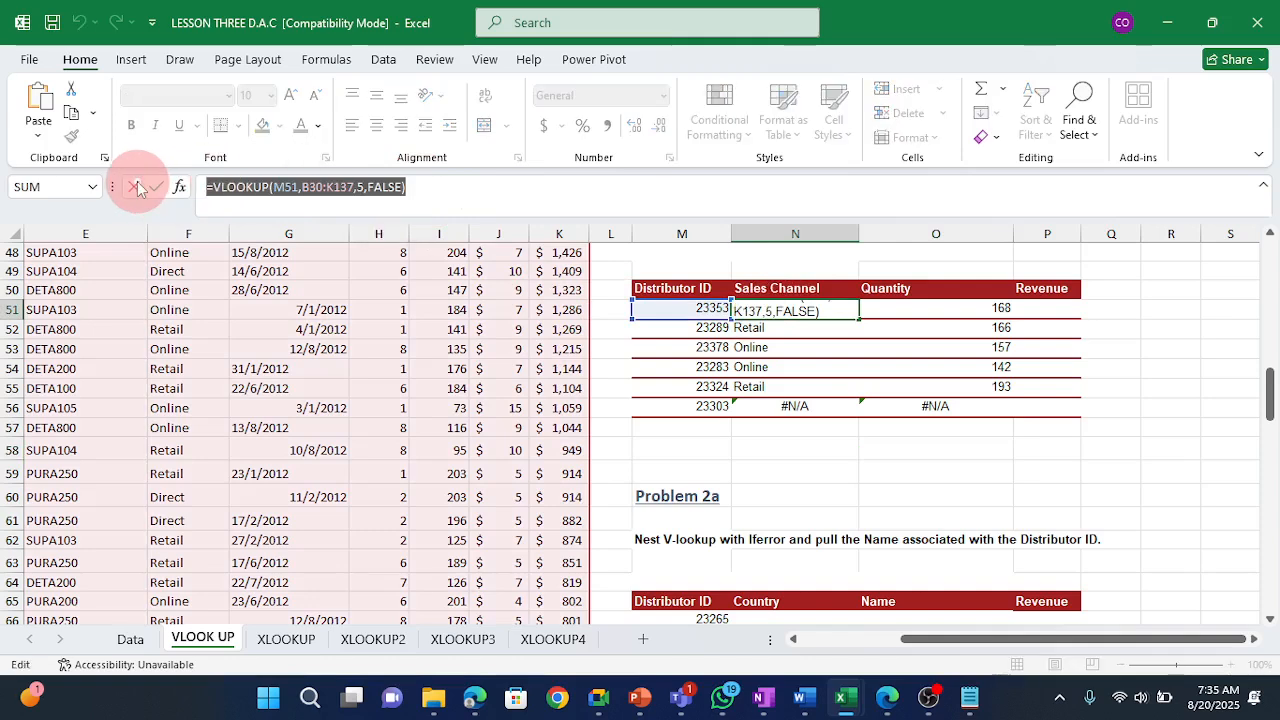
left_click(137, 189)
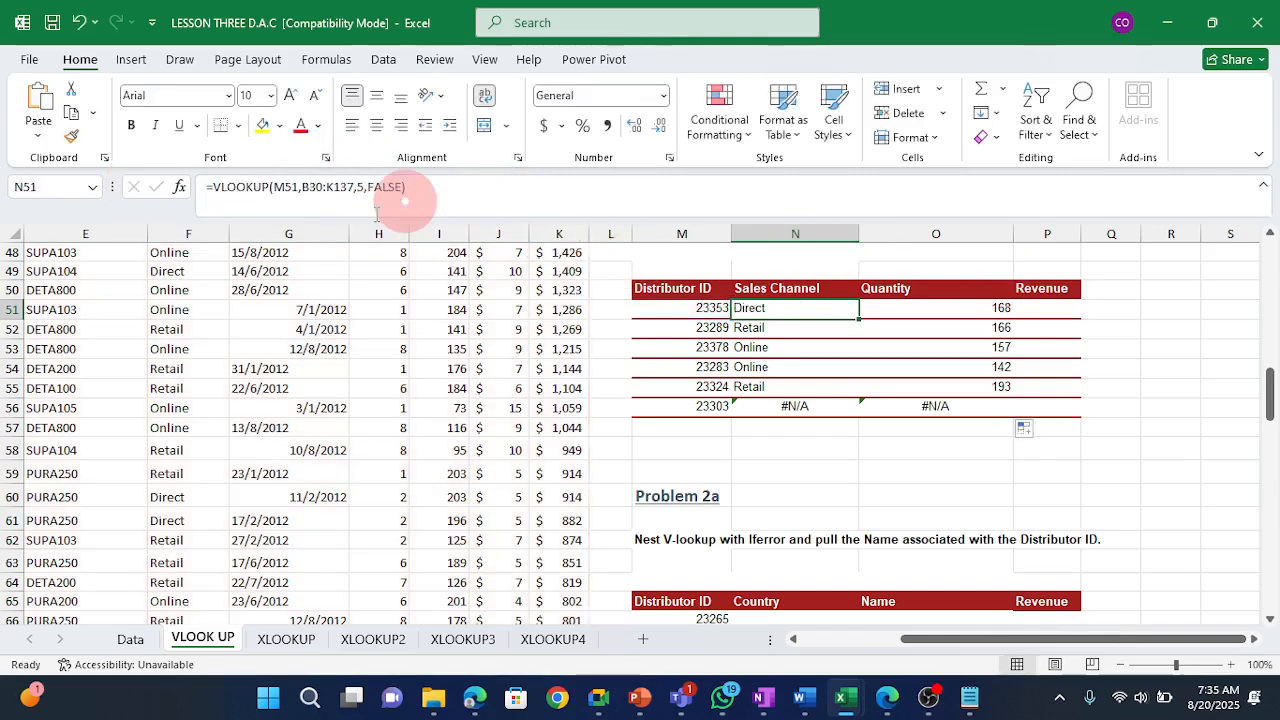
double_click(1052, 312)
key("ctrl+v")
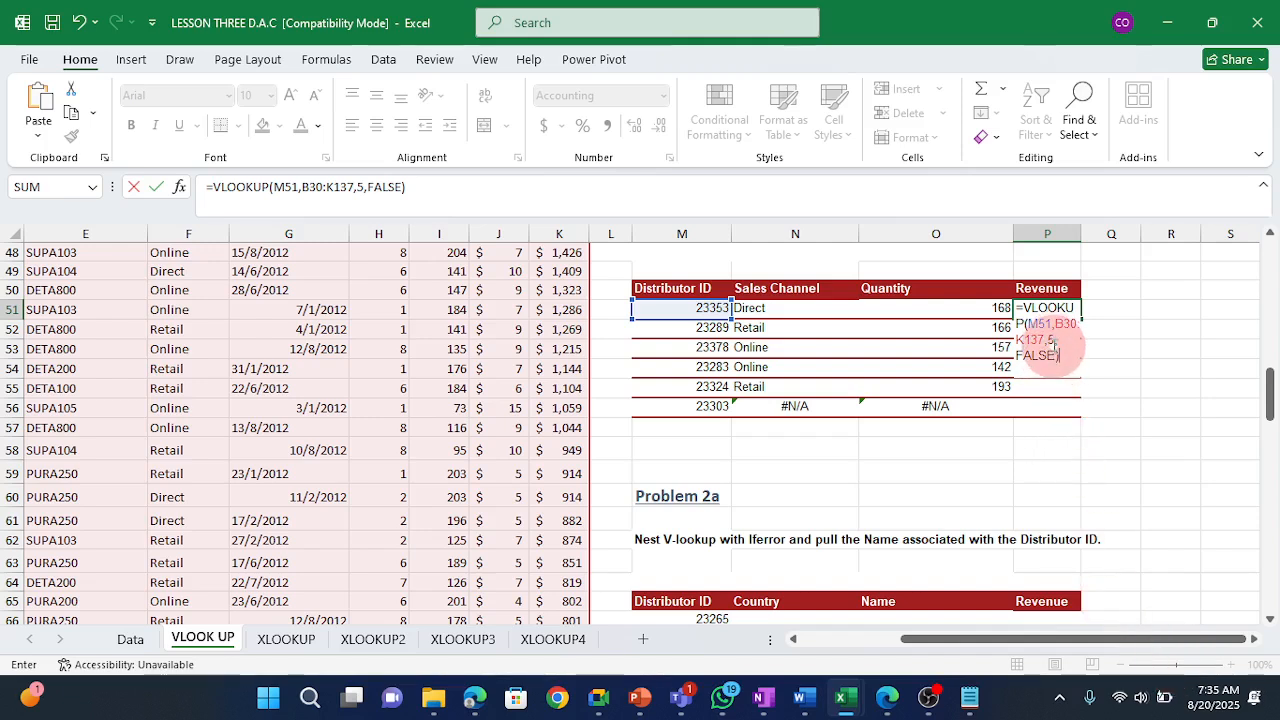
left_click(1052, 341)
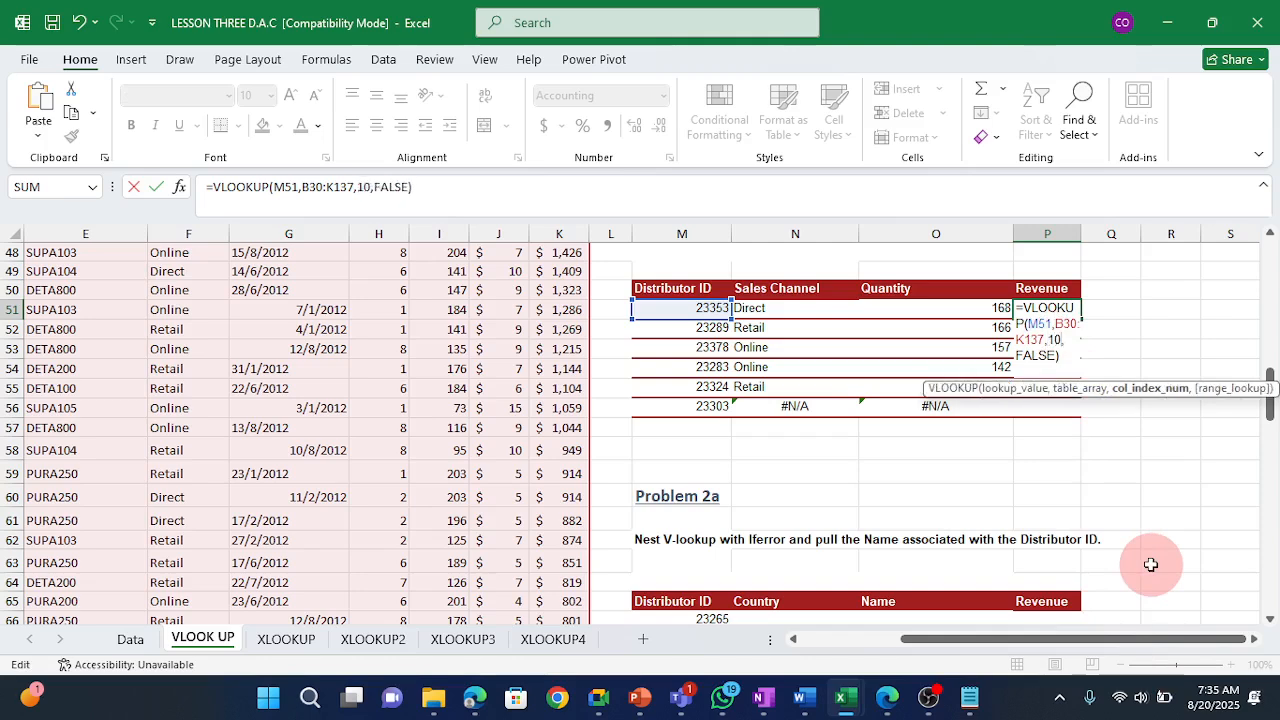
key("Return")
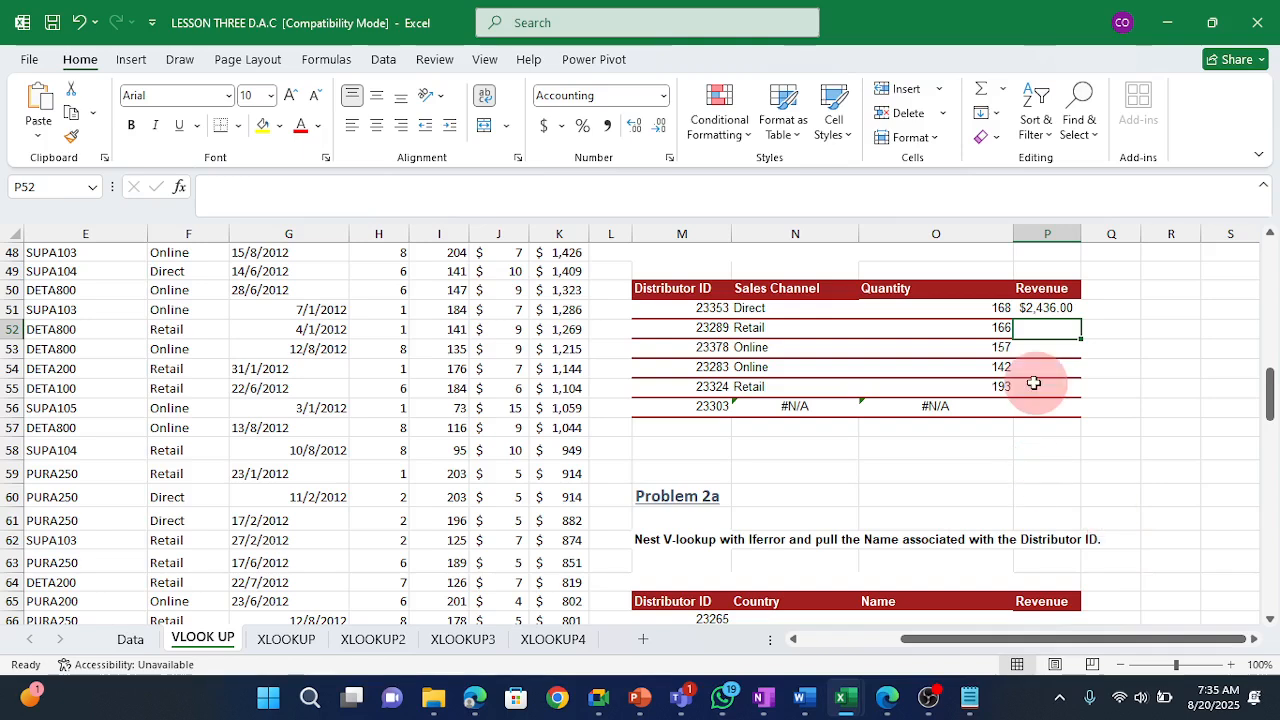
Fill the Revenue formula from P51 down to P56 and select the last distributor's results in N56:P56.
left_click(1052, 312)
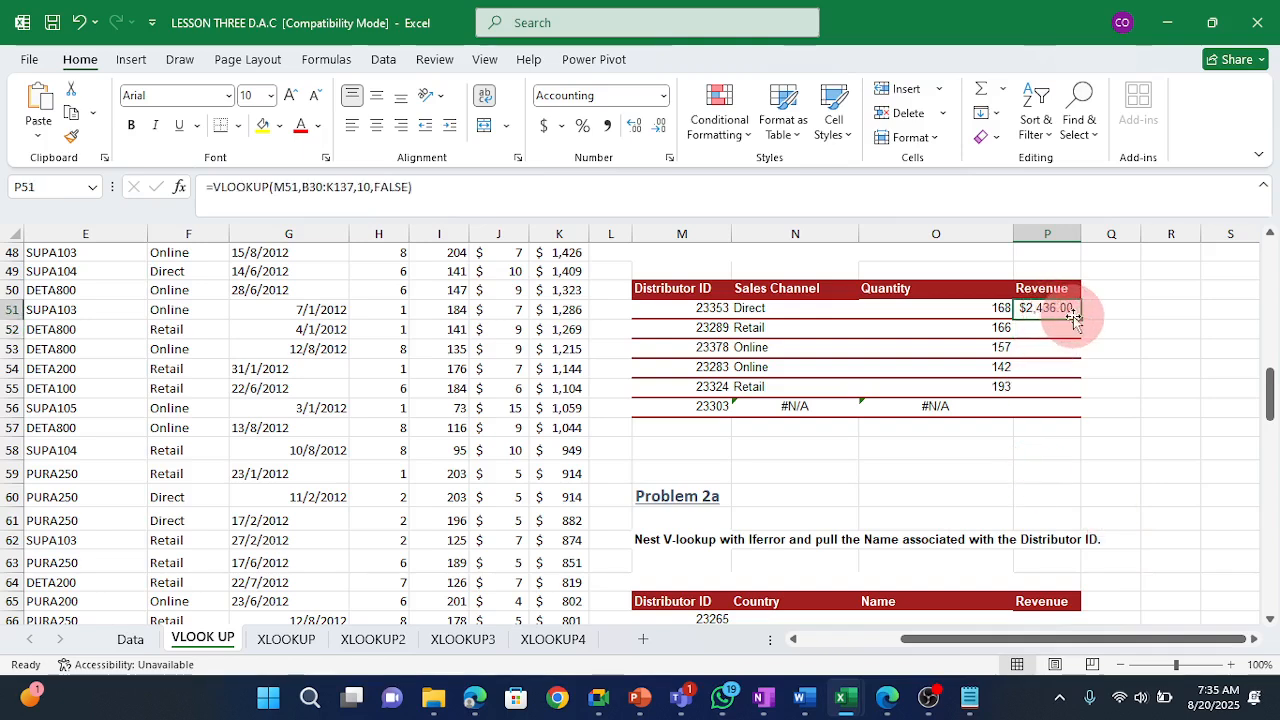
left_click_drag(1080, 318, 1097, 409)
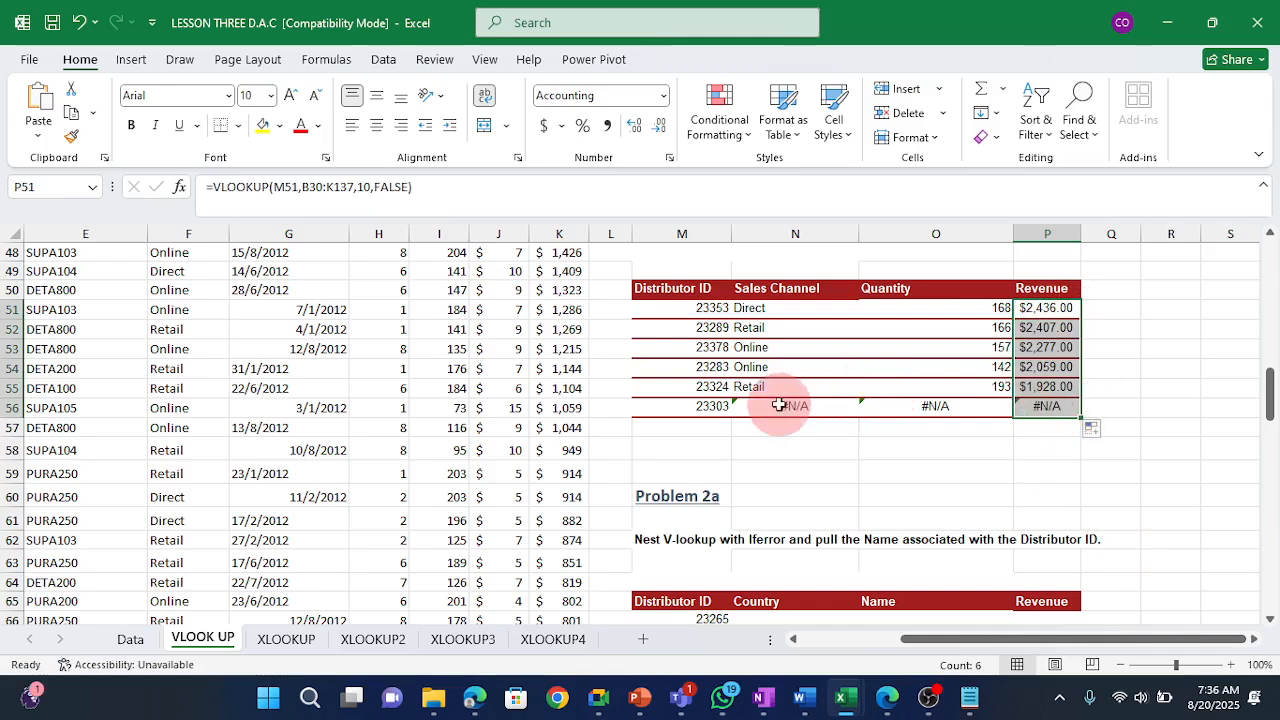
left_click_drag(768, 406, 1051, 403)
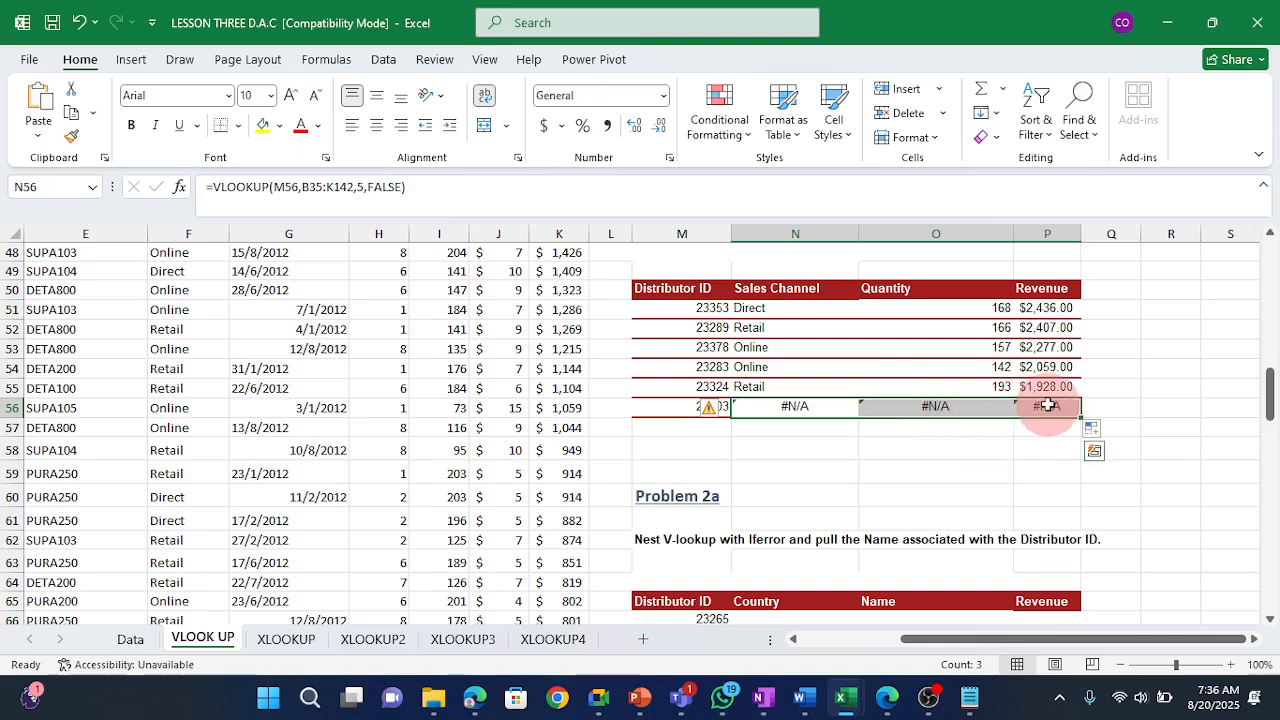
Check the last distributor's lookup cells in row 56 and sum the Revenue column into P58 with AutoSum.
left_click(673, 406)
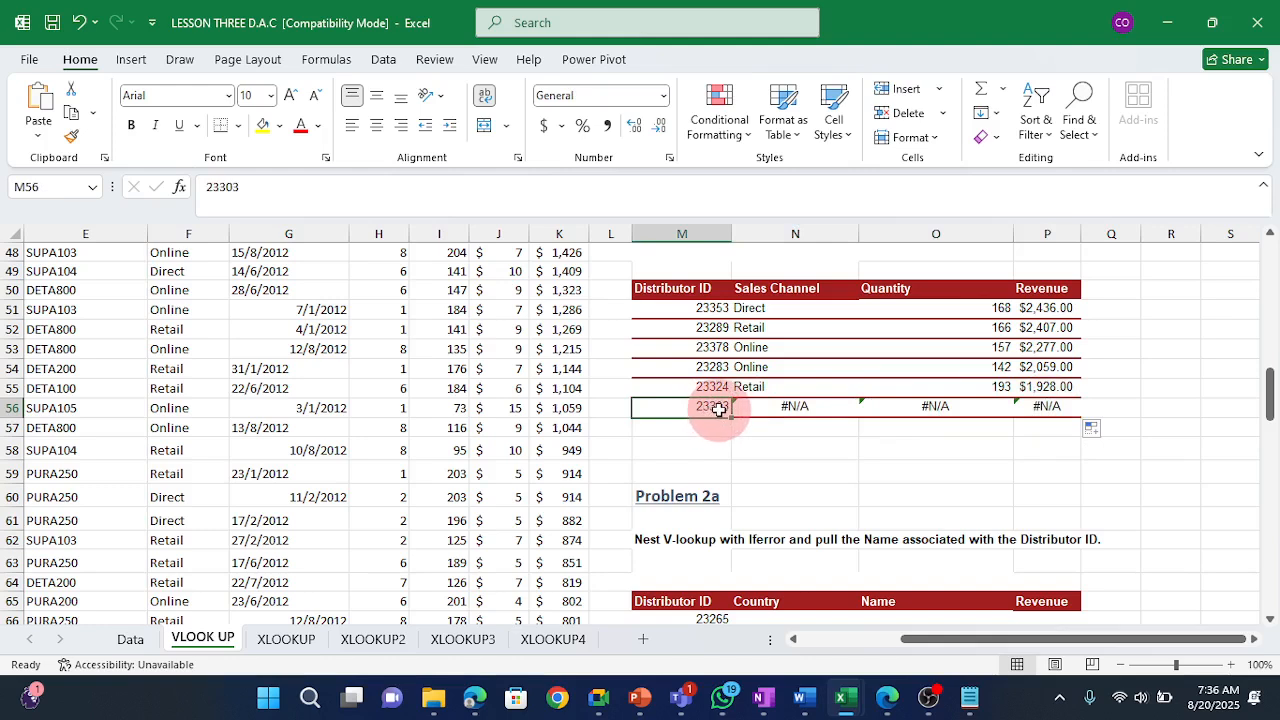
left_click(788, 406)
left_click(880, 412)
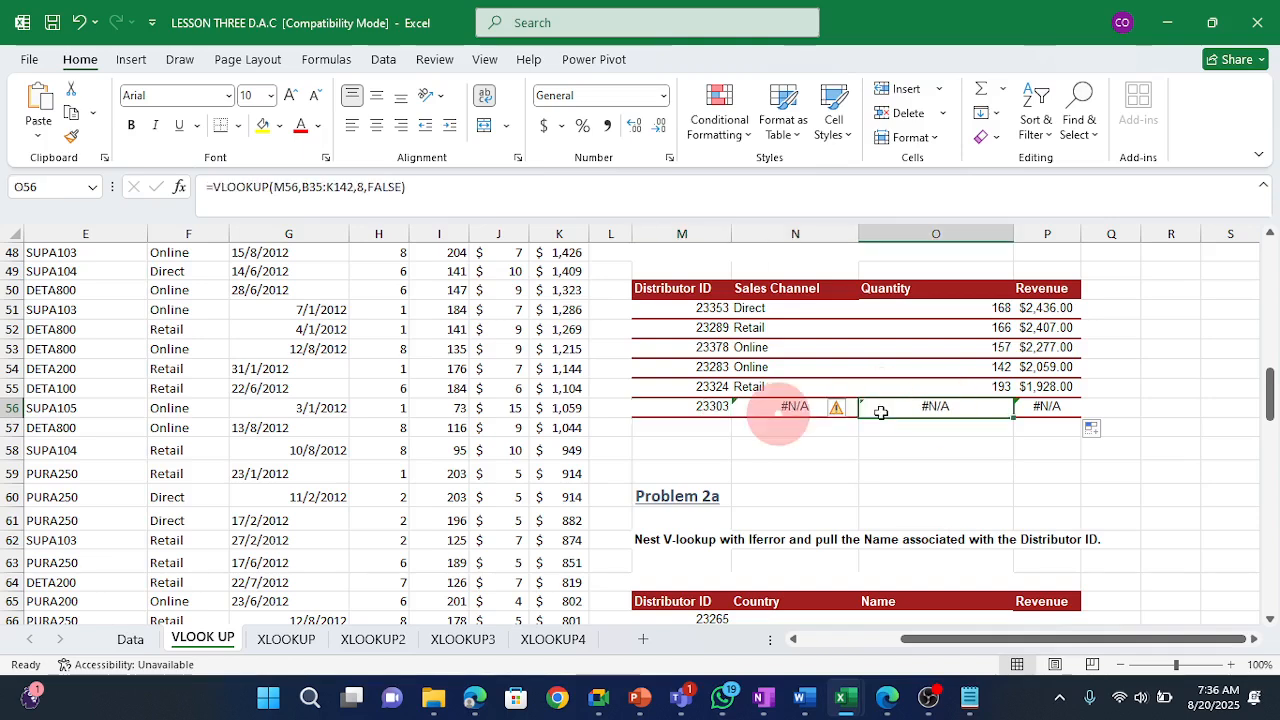
left_click(771, 409)
left_click(910, 410)
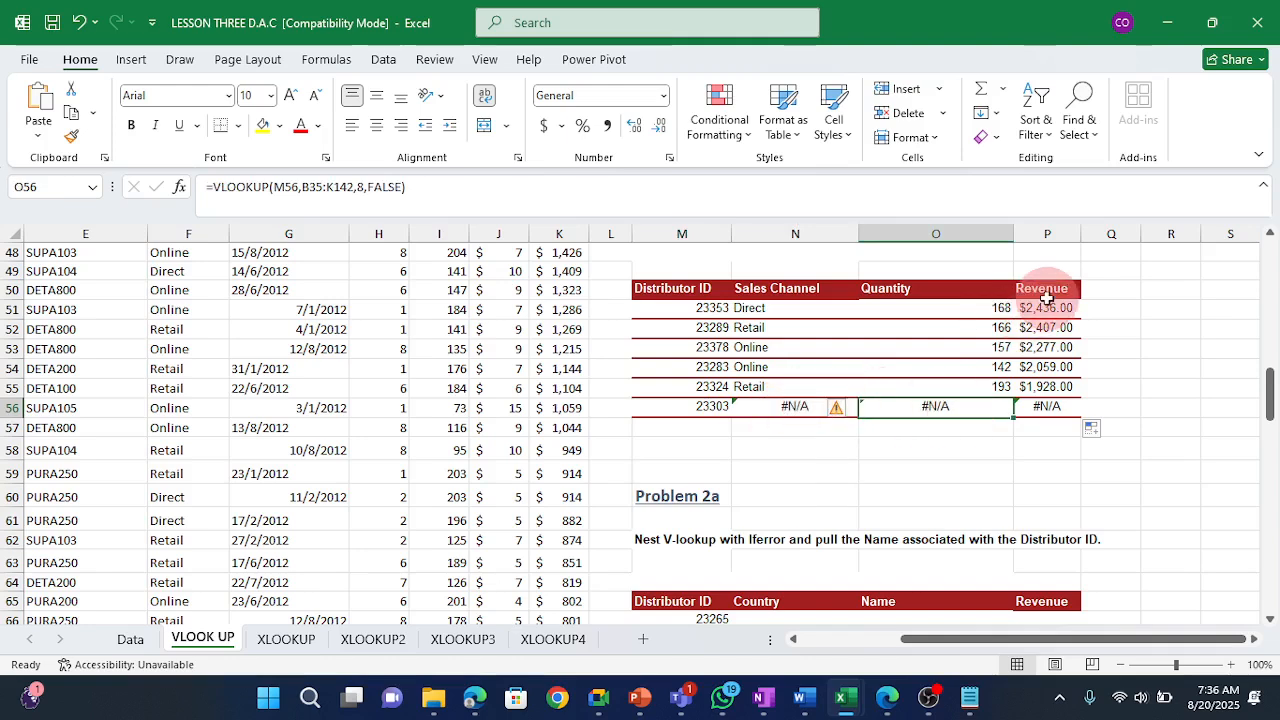
left_click_drag(1044, 310, 1048, 447)
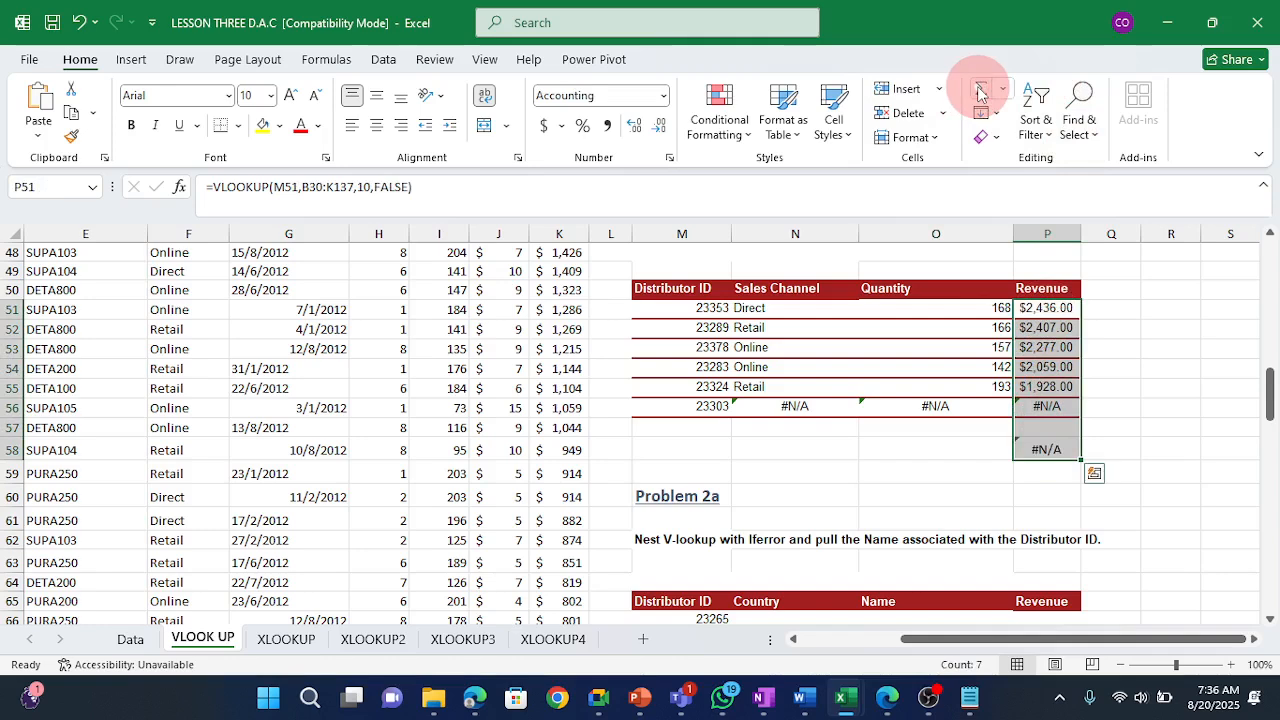
left_click(1163, 451)
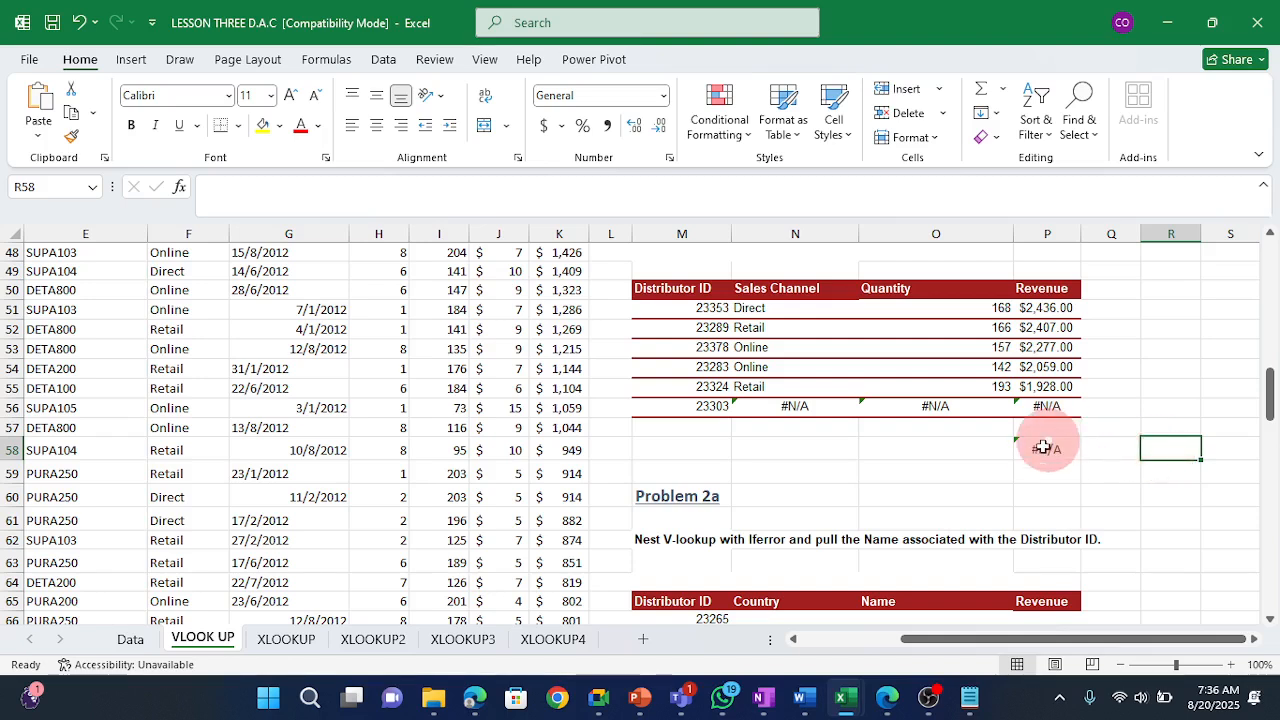
Try replacing the Revenue lookup in P56 with 1900 and widen column P to fit the total.
left_click(1035, 404)
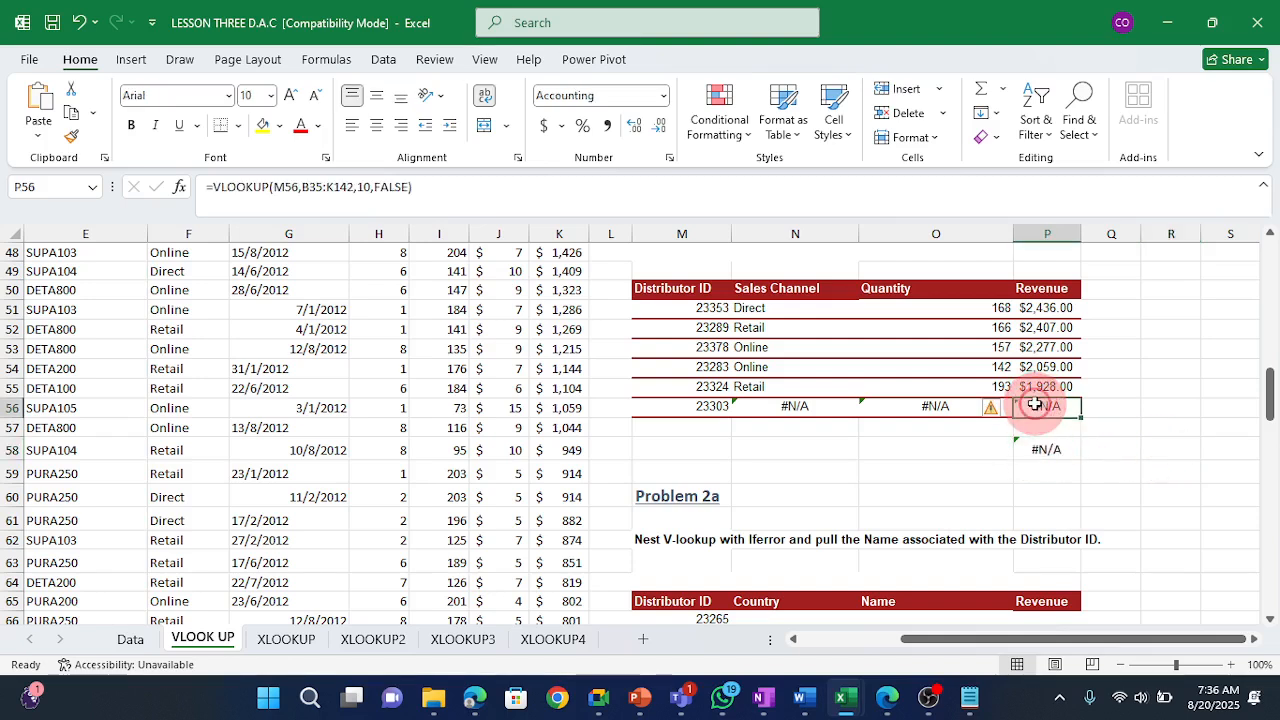
type("1,90")
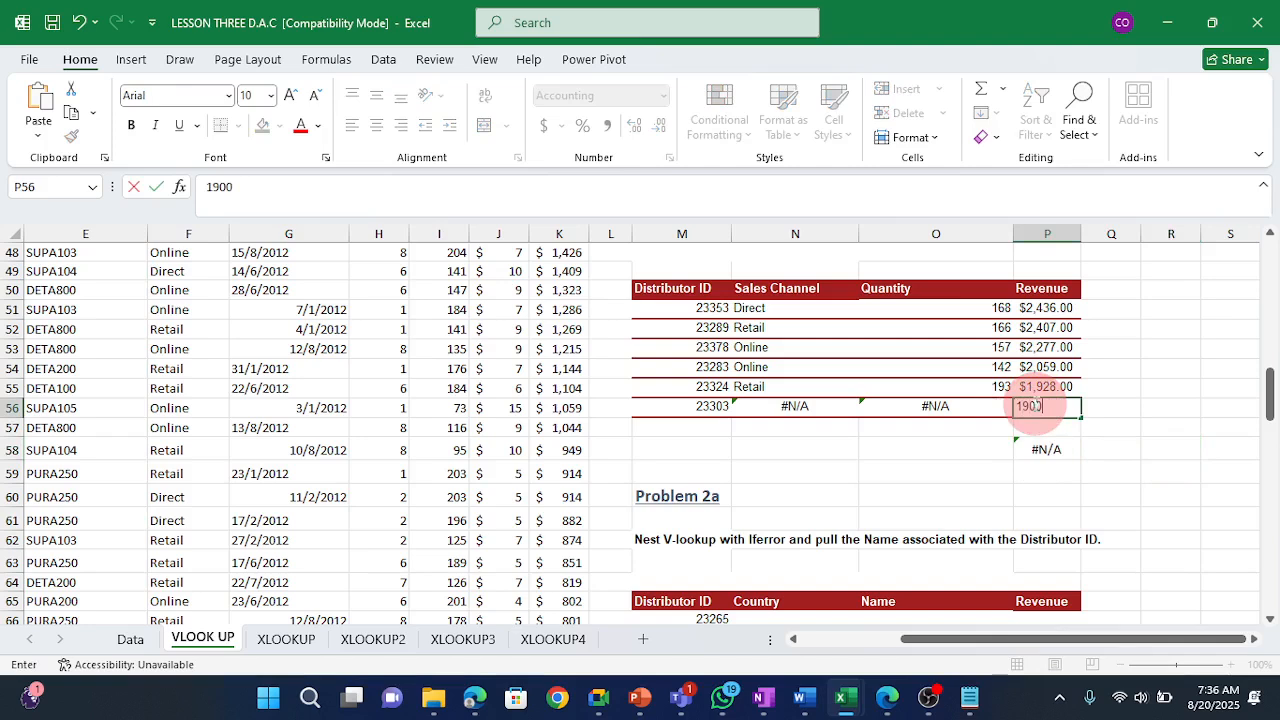
type("0")
key("Return")
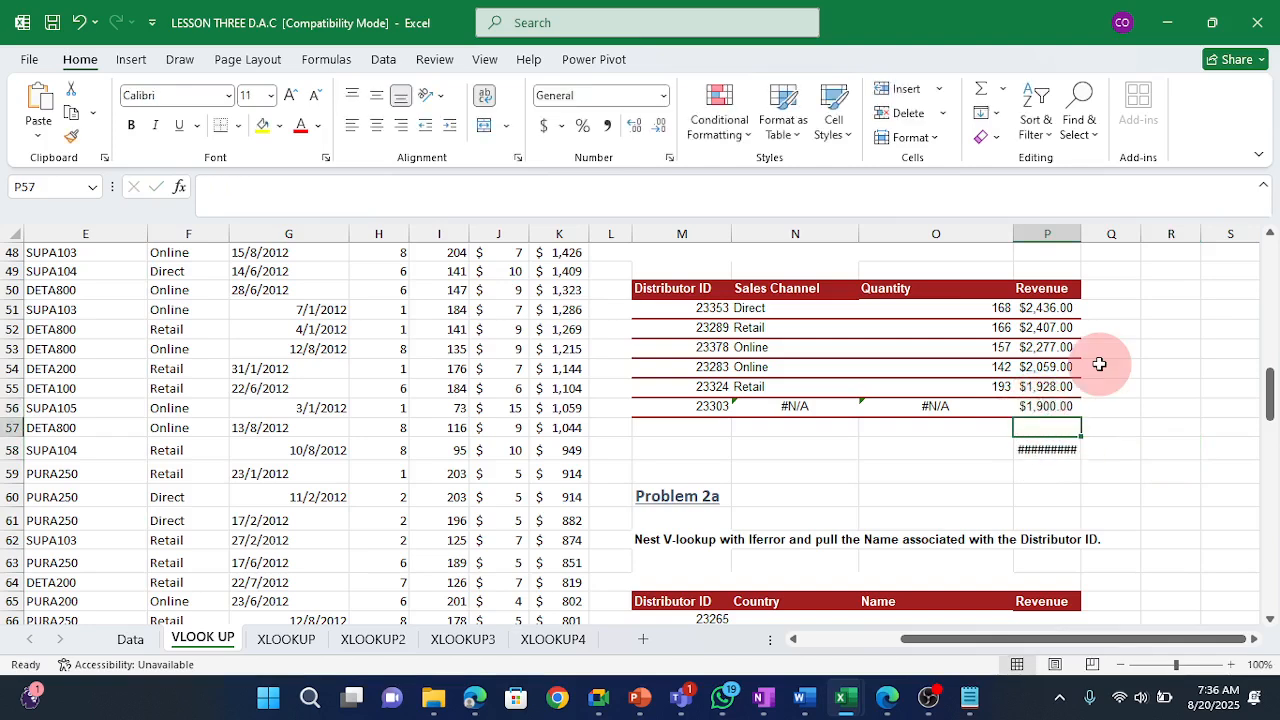
left_click_drag(1077, 231, 1098, 229)
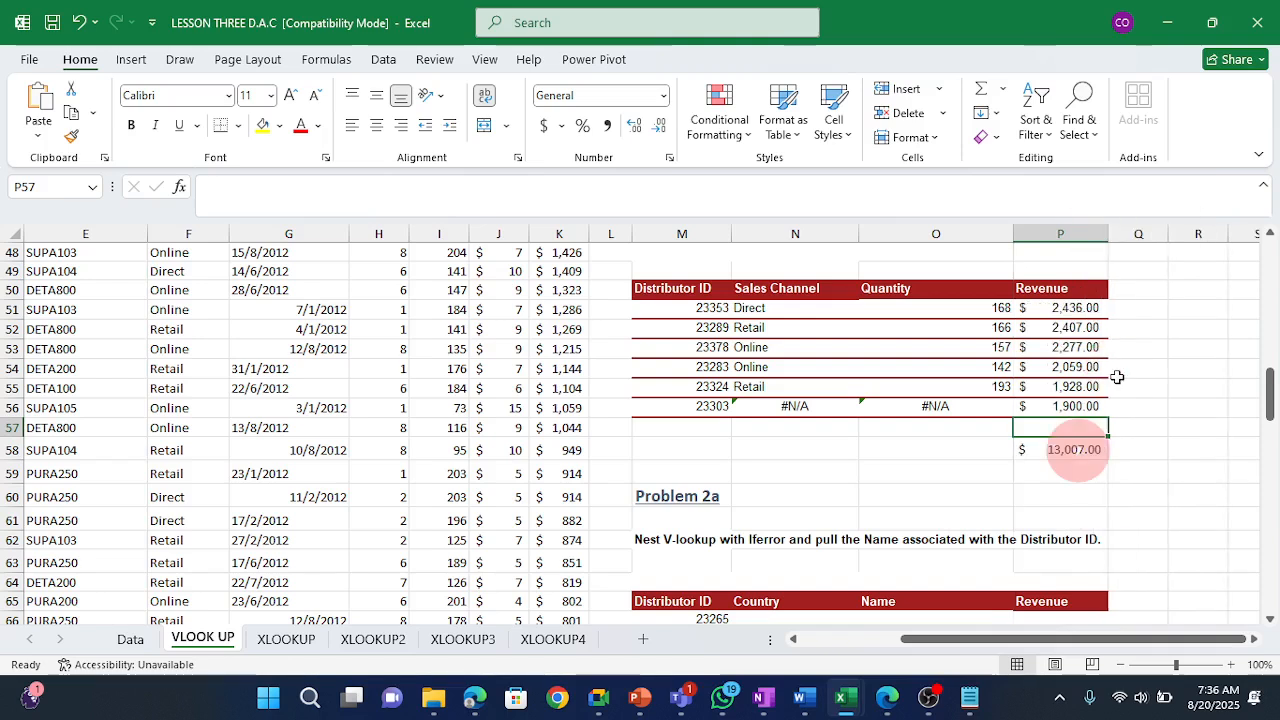
Undo the widening of column P and the 1900 entry in P56.
left_click(1071, 408)
key("ctrl+z")
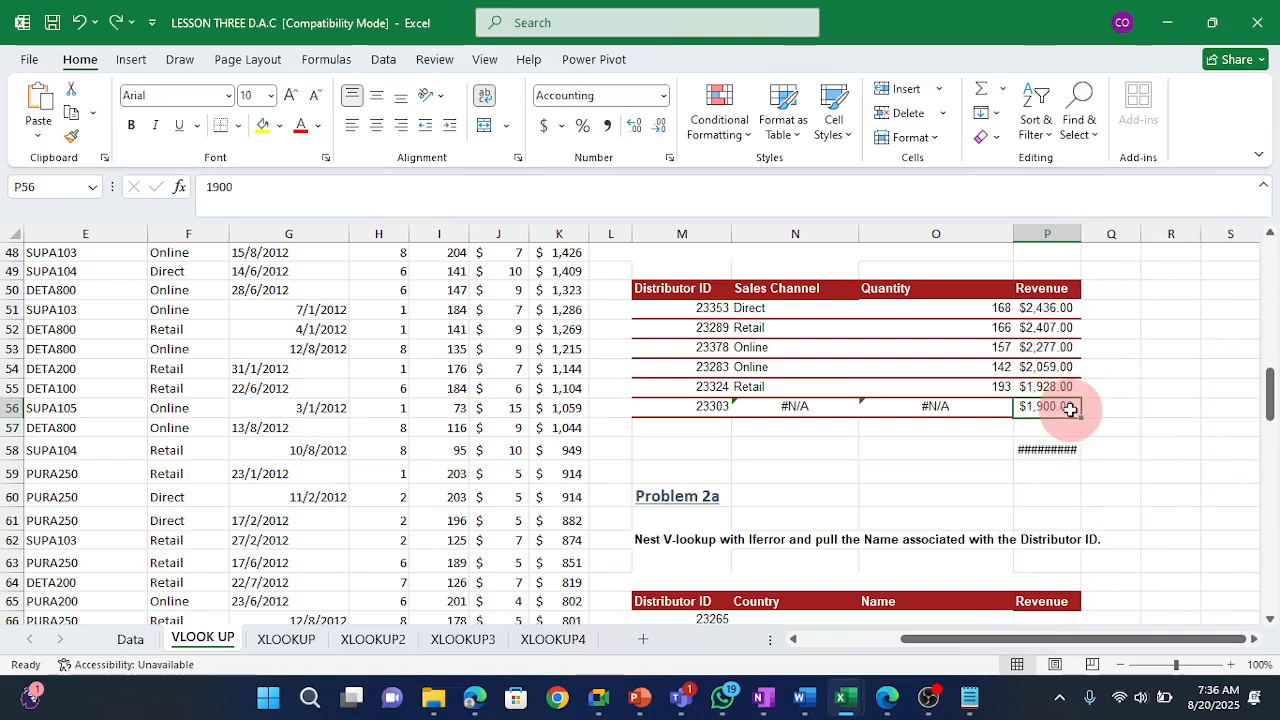
key("ctrl+z")
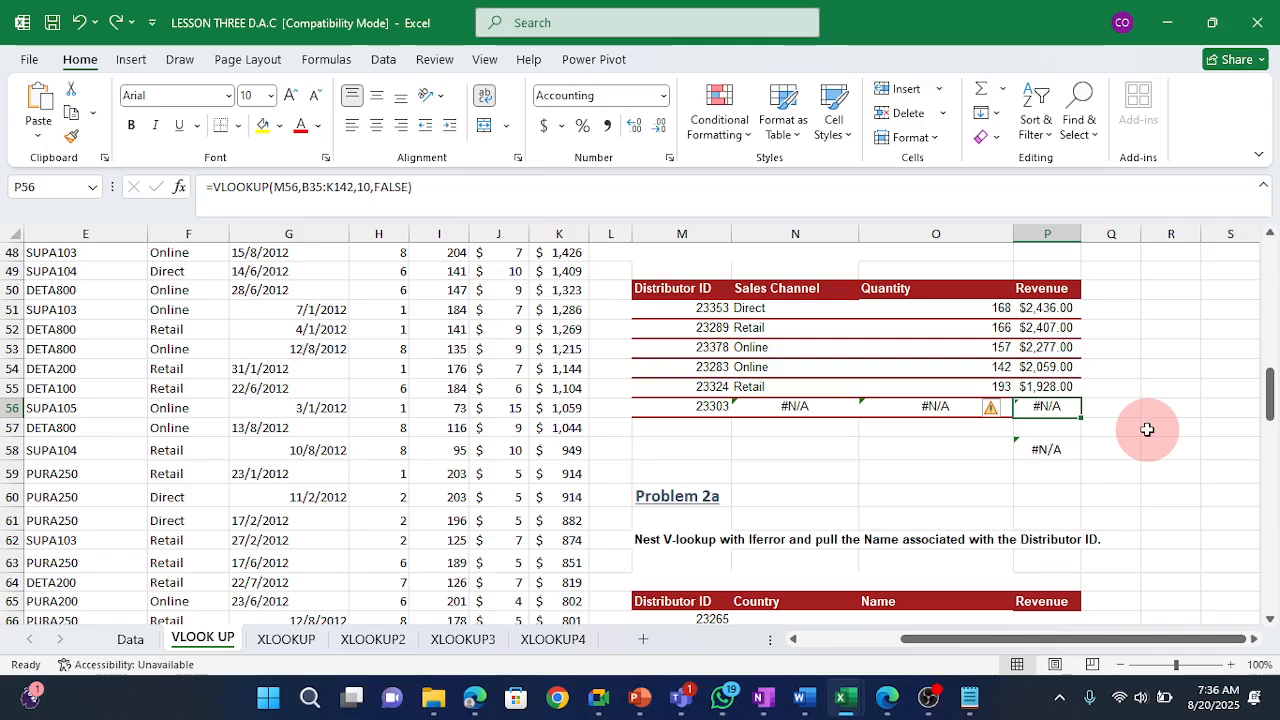
Look at the empty Problem 2a table and go to the dataset's Distributor ID header in B30.
scroll(1147, 429, "down", 3)
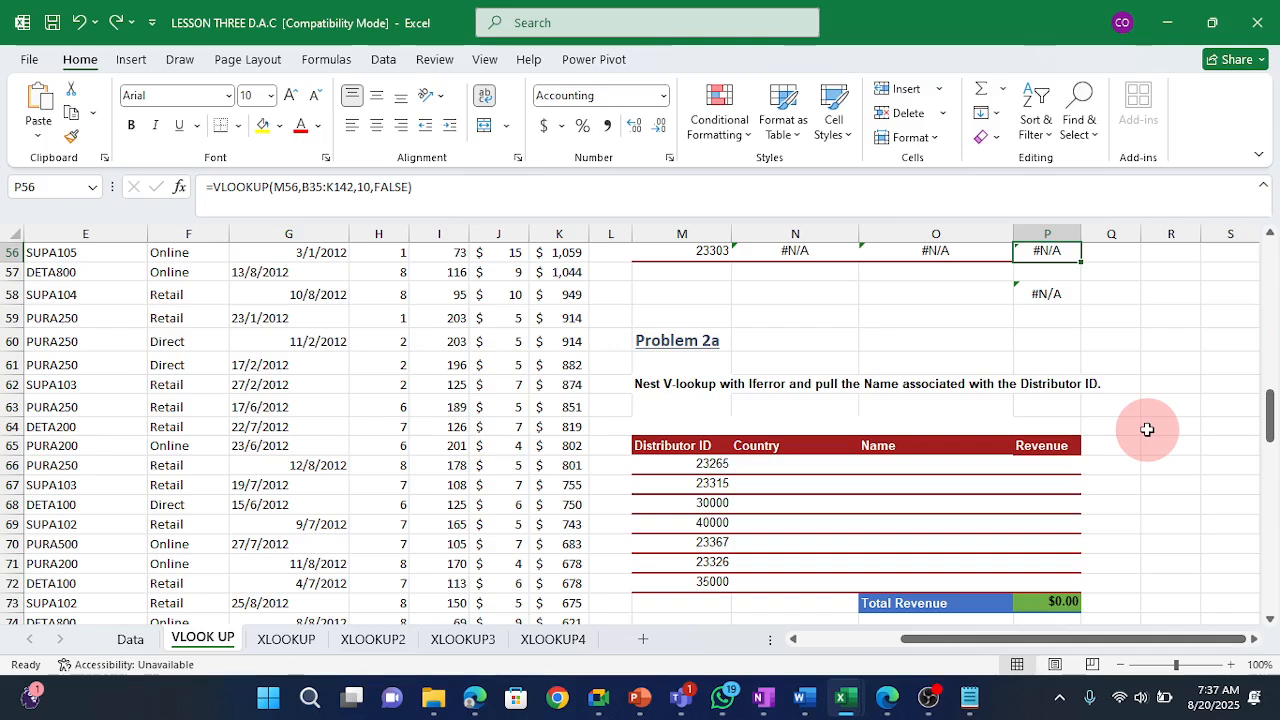
left_click(760, 466)
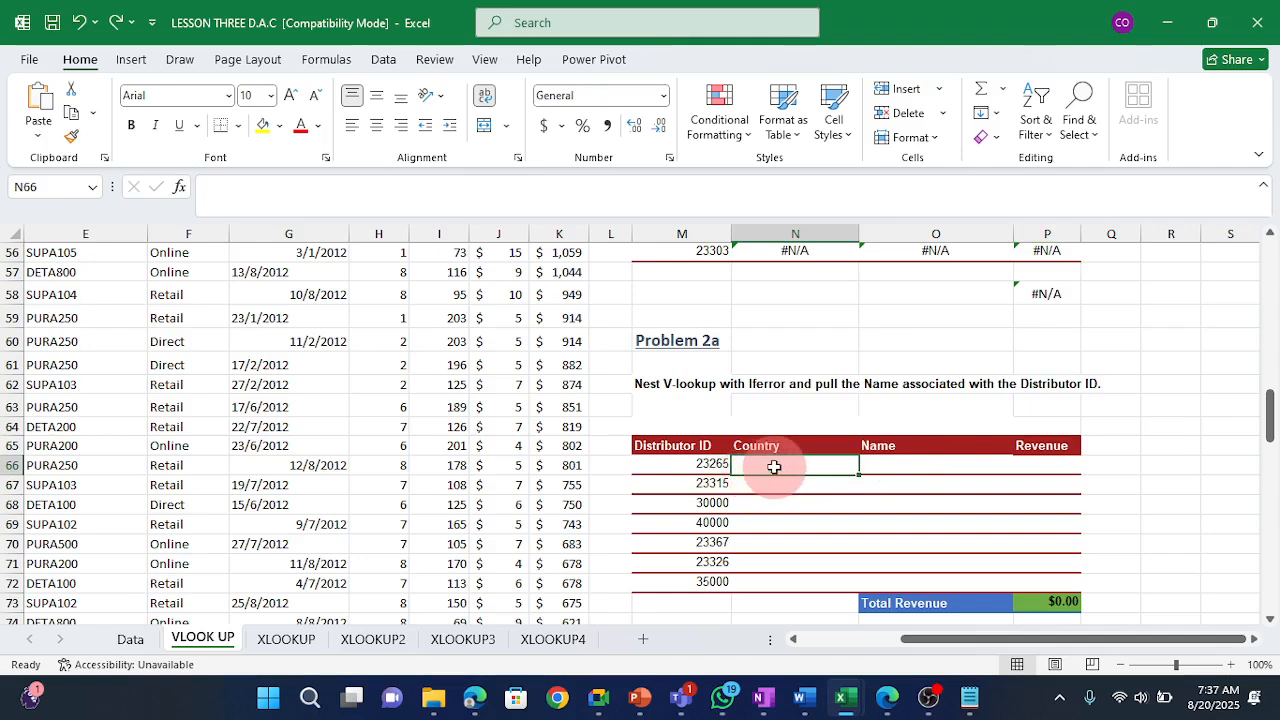
left_click(543, 436)
key("ctrl+Up")
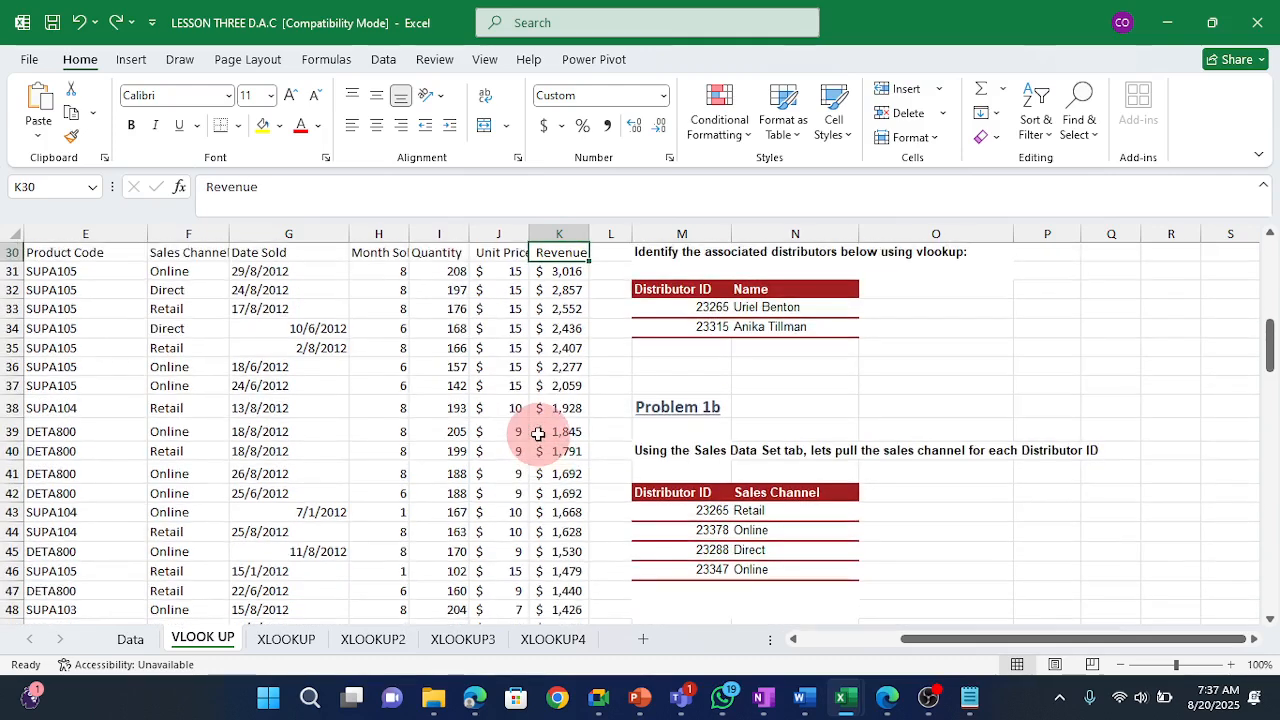
key("Left")
key("Left")
key("Left")
key("Left")
key("Left")
key("Left")
key("Left")
key("Left")
key("Left")
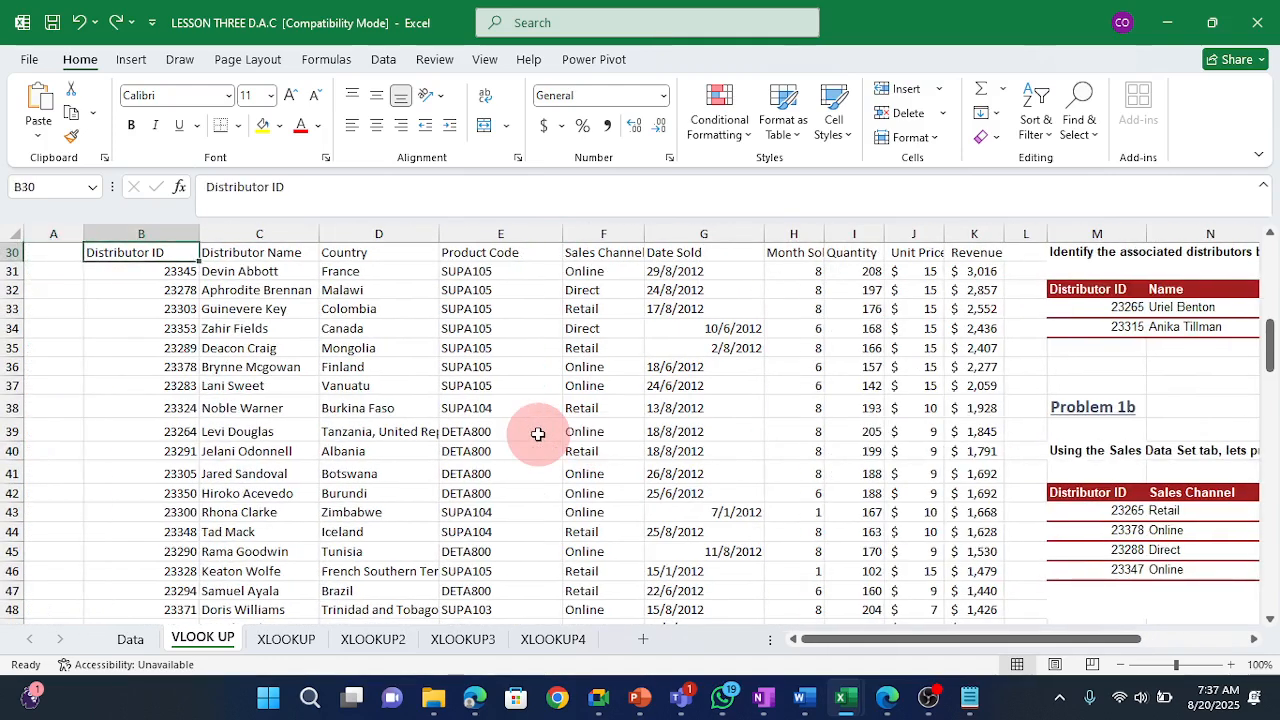
Examine the sales dataset's column headers and select its full extent, B30:K137.
key("Right")
key("shift+Right")
key("Right")
key("Right")
key("Right")
key("Left")
key("Left")
key("Left")
key("Left")
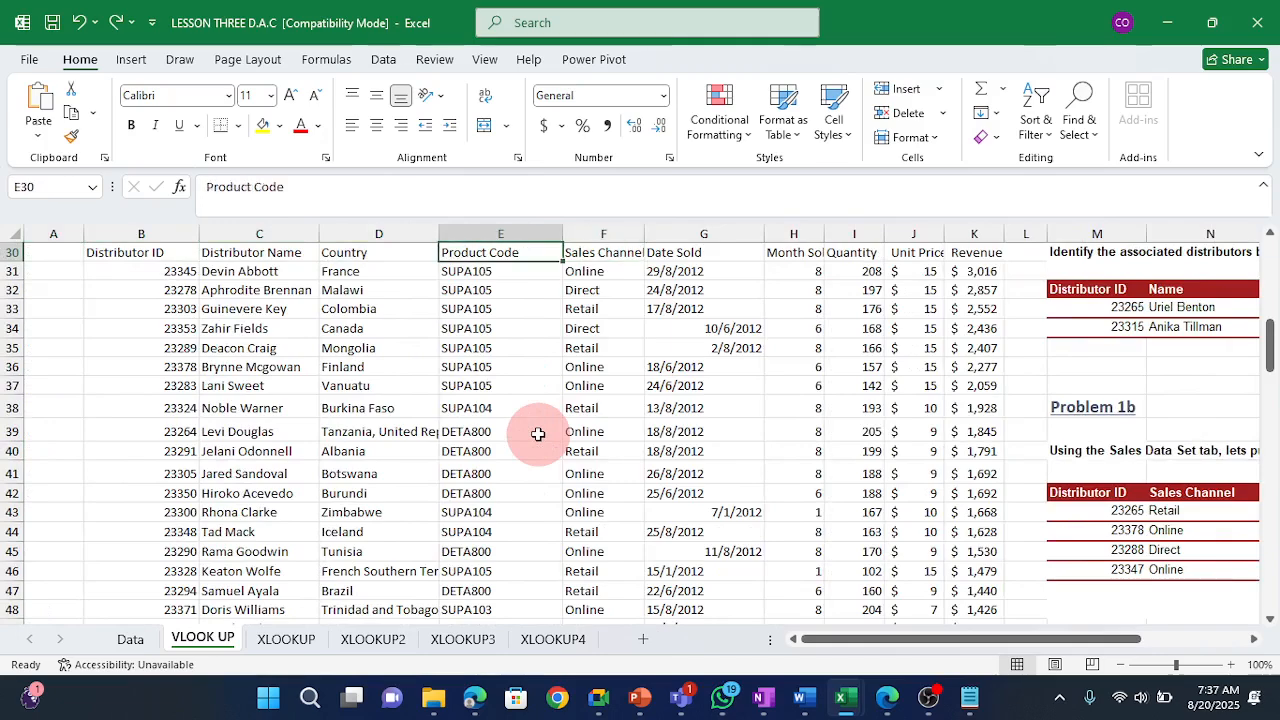
key("ctrl+shift+Right")
key("ctrl+shift+Down")
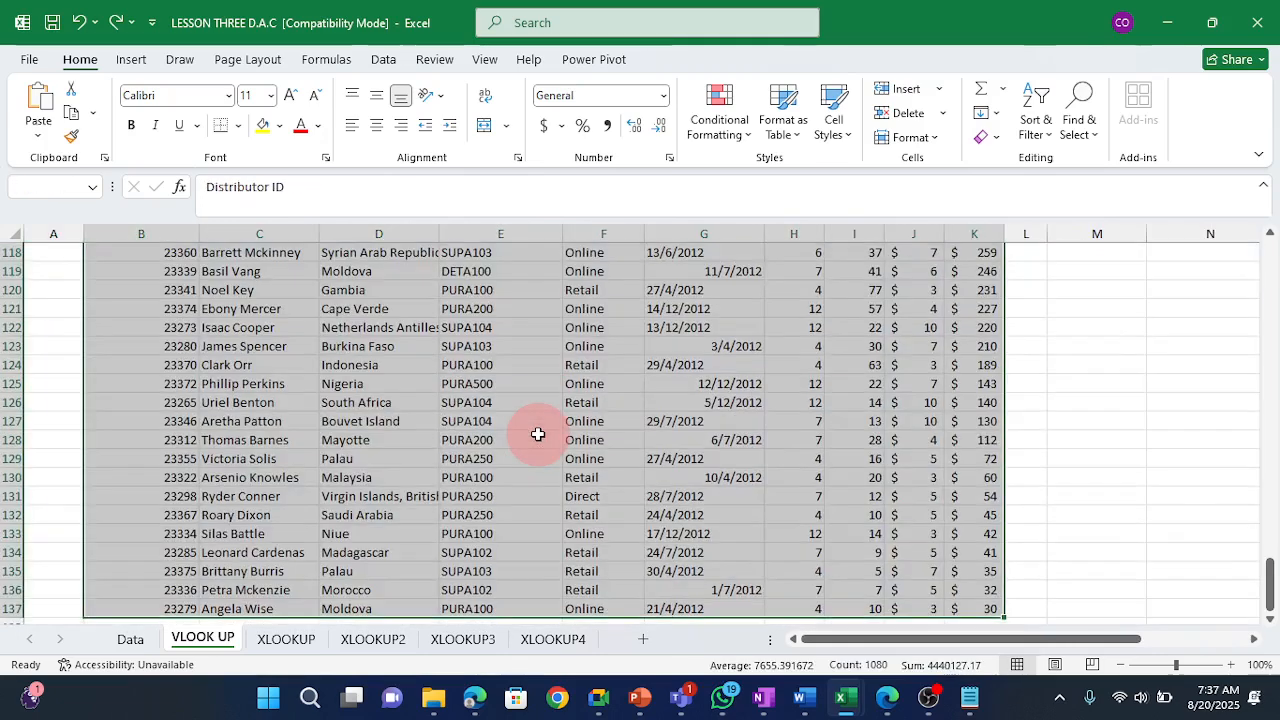
key("Up")
key("Down")
key("Down")
key("Down")
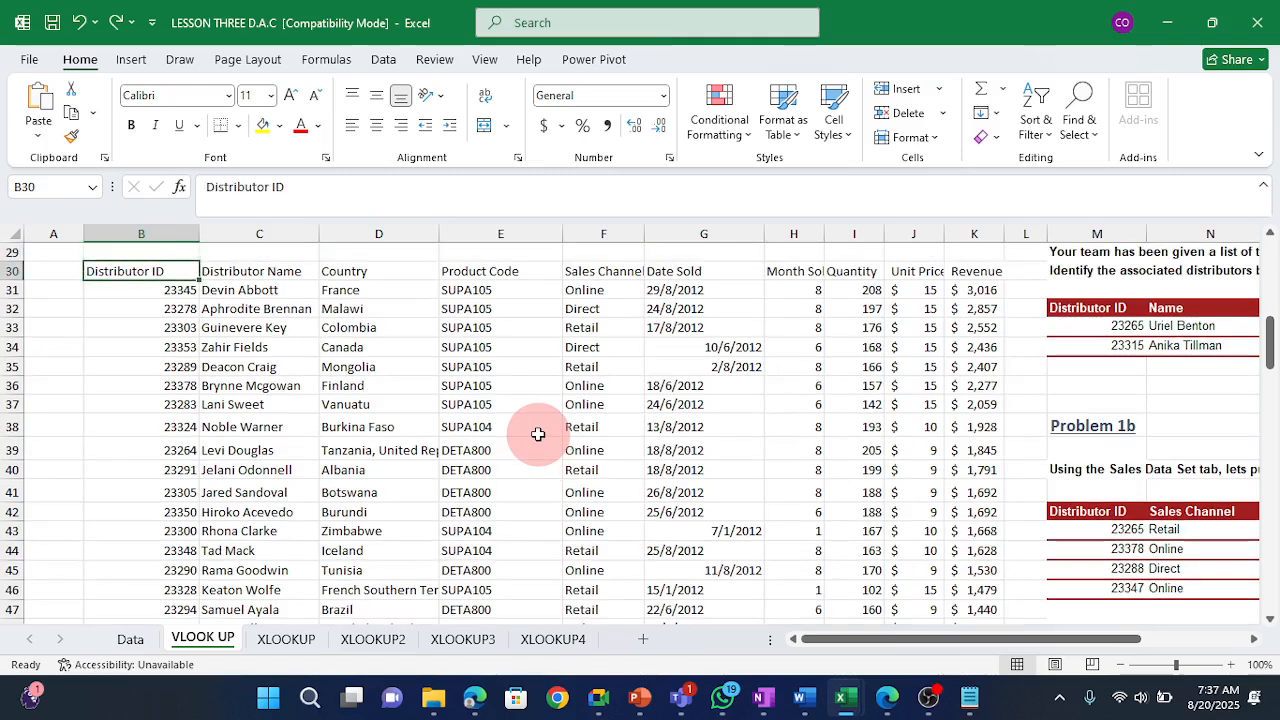
Convert the sales dataset range B30:K137 into an Excel table with headers.
key("Right")
key("Down")
key("Right")
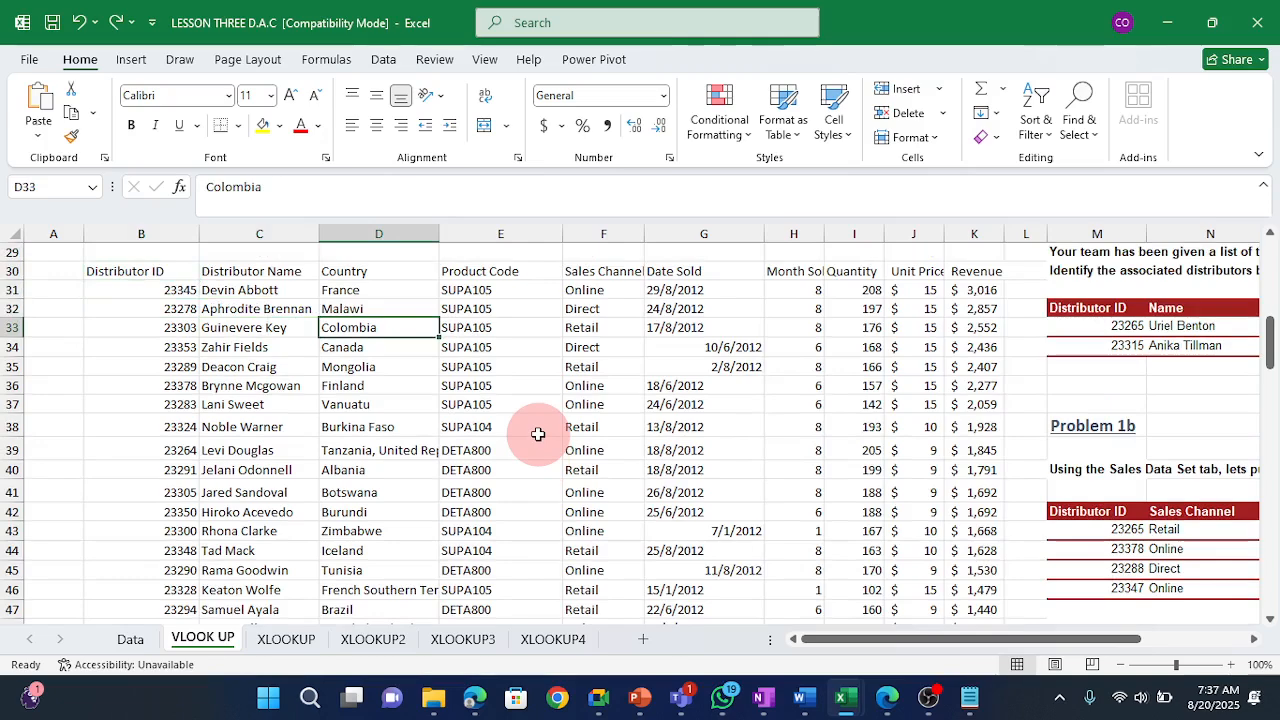
key("ctrl+t")
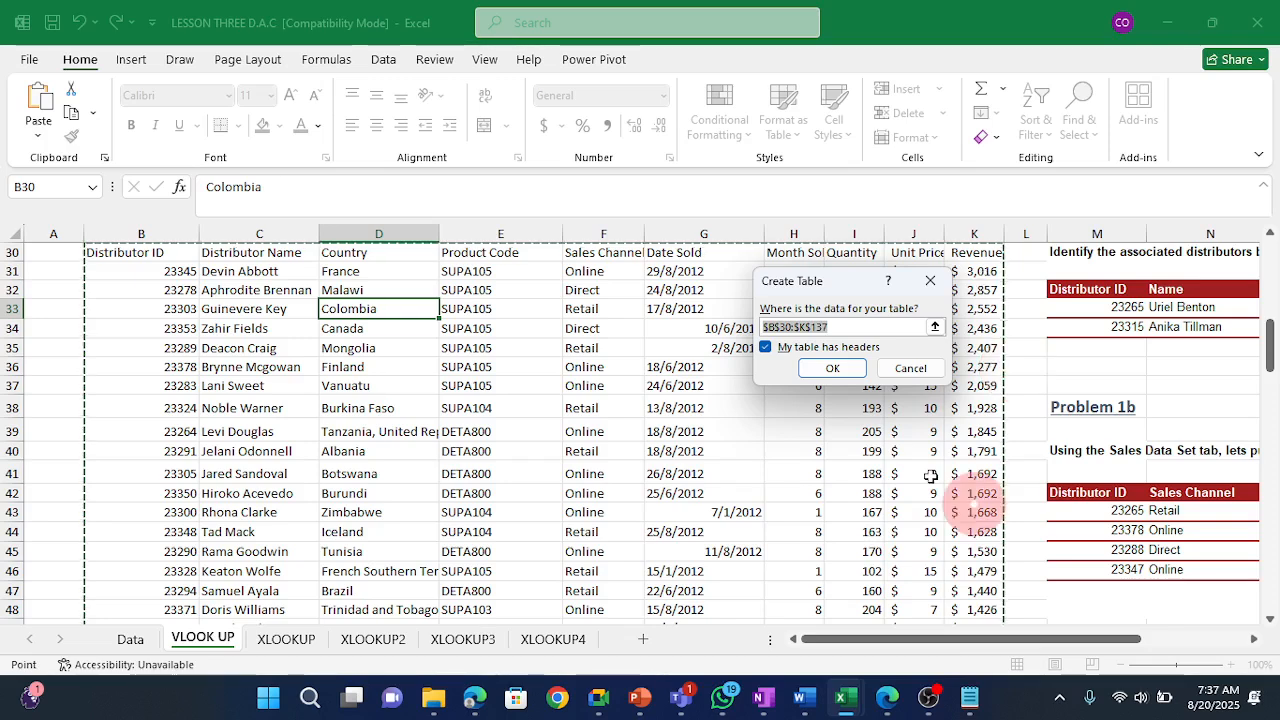
left_click(807, 372)
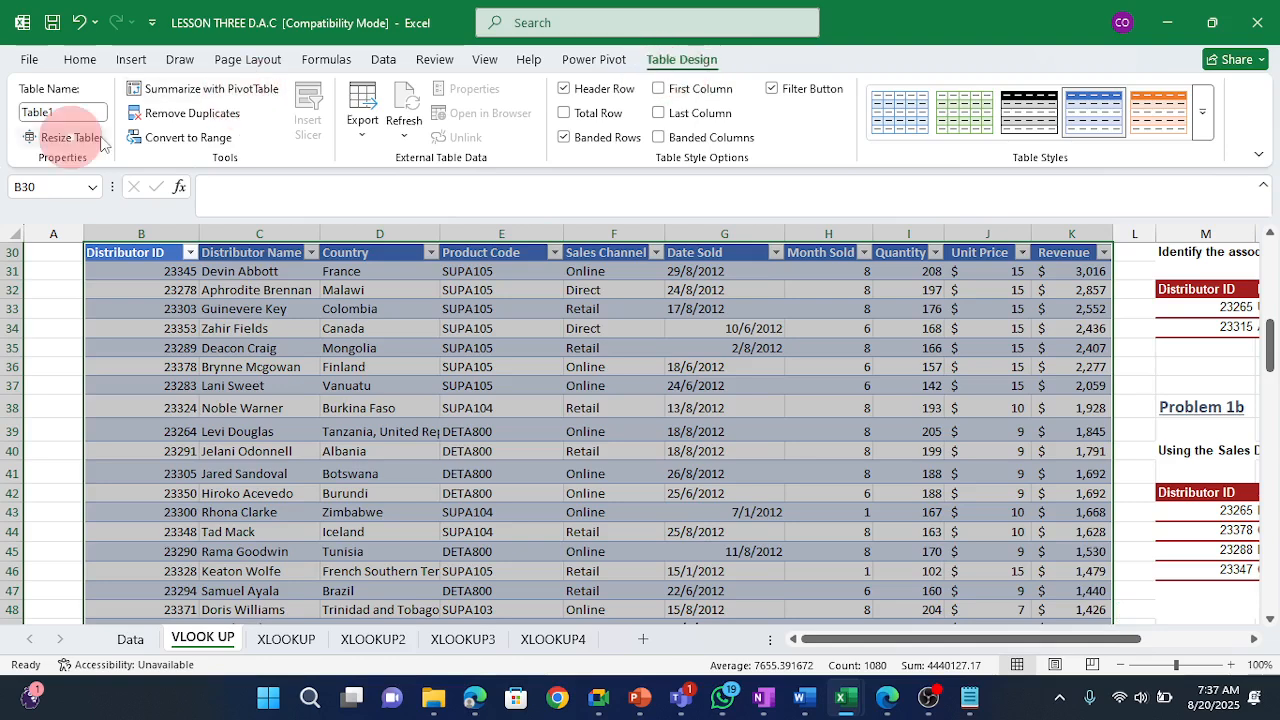
Name the new dataset table sales.
left_click(50, 112)
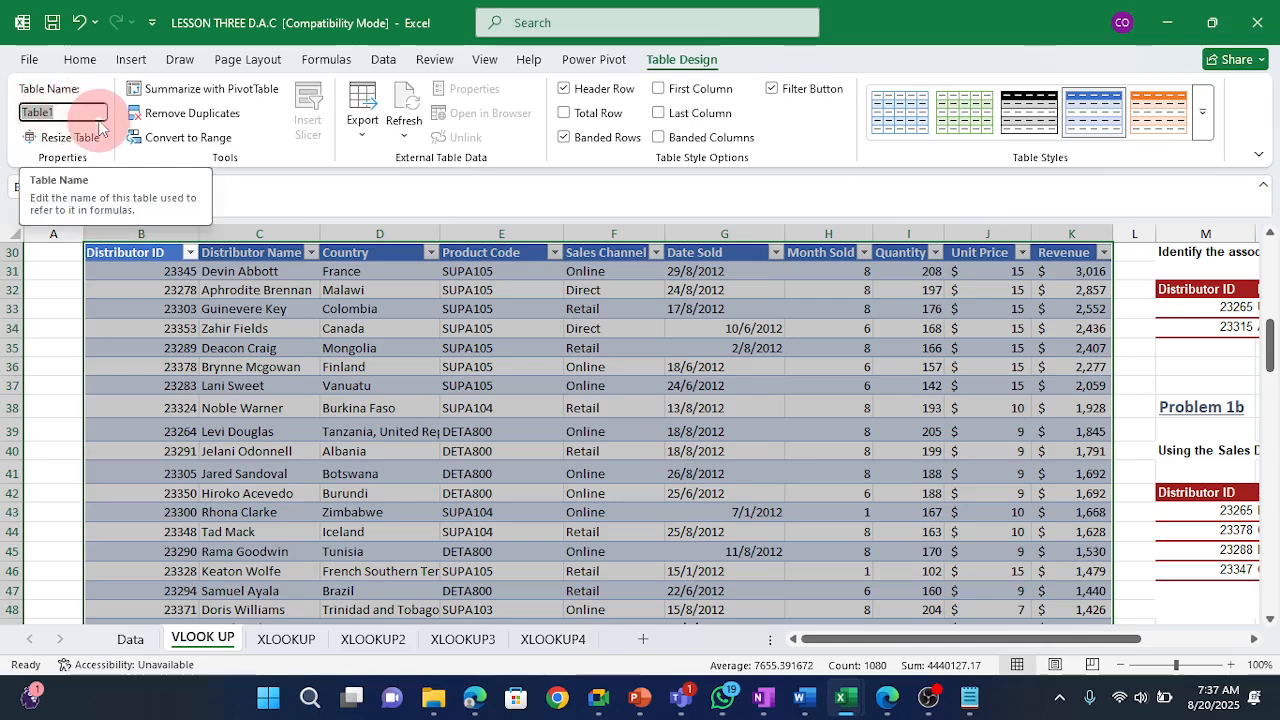
type("sa")
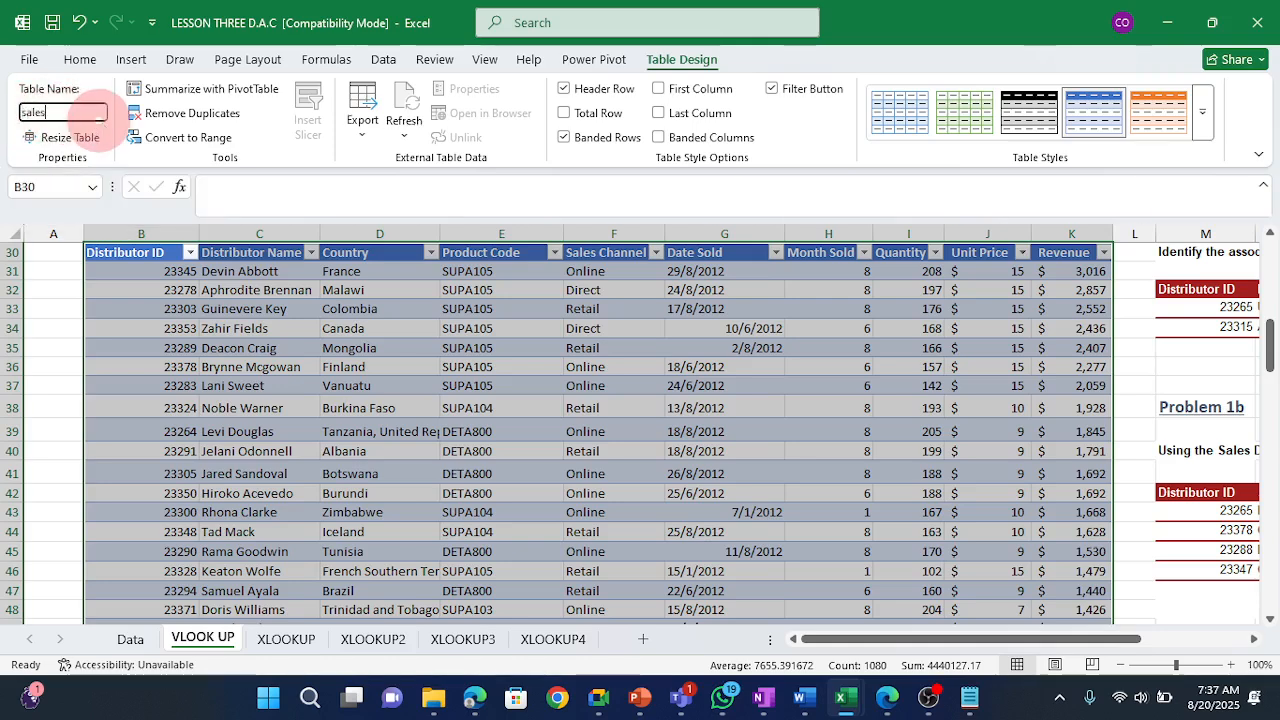
key("Return")
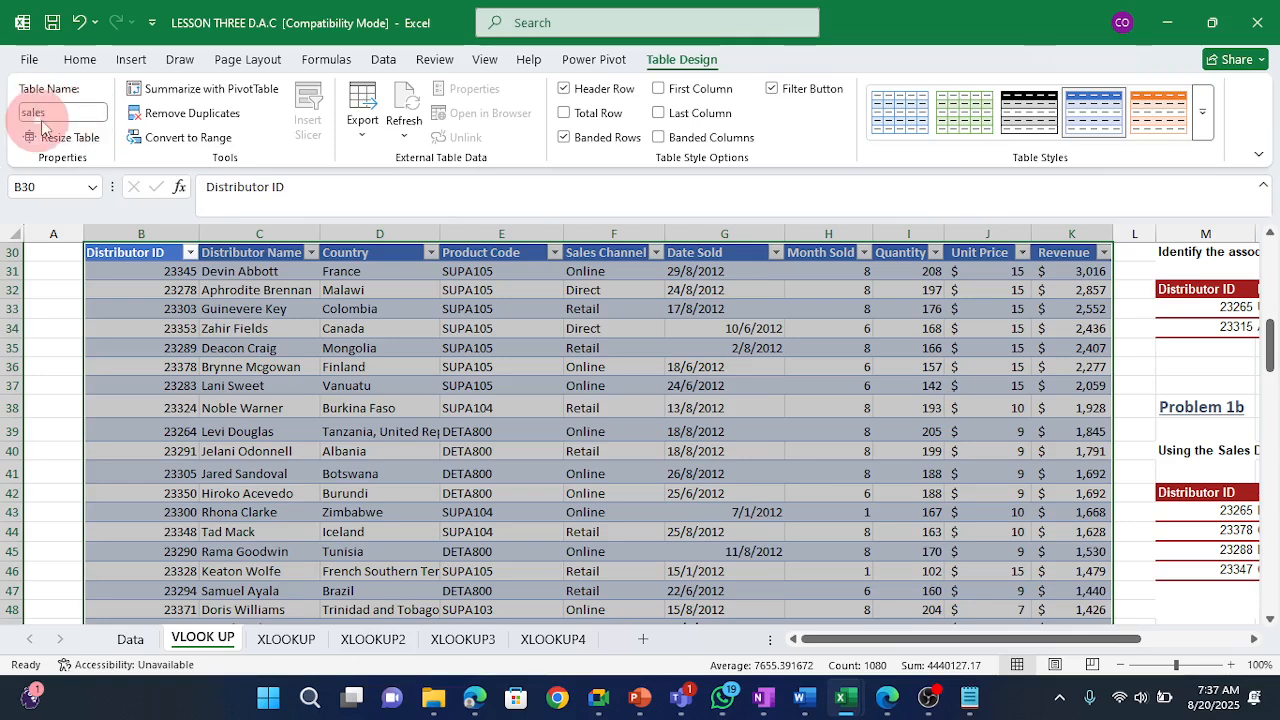
left_click(50, 112)
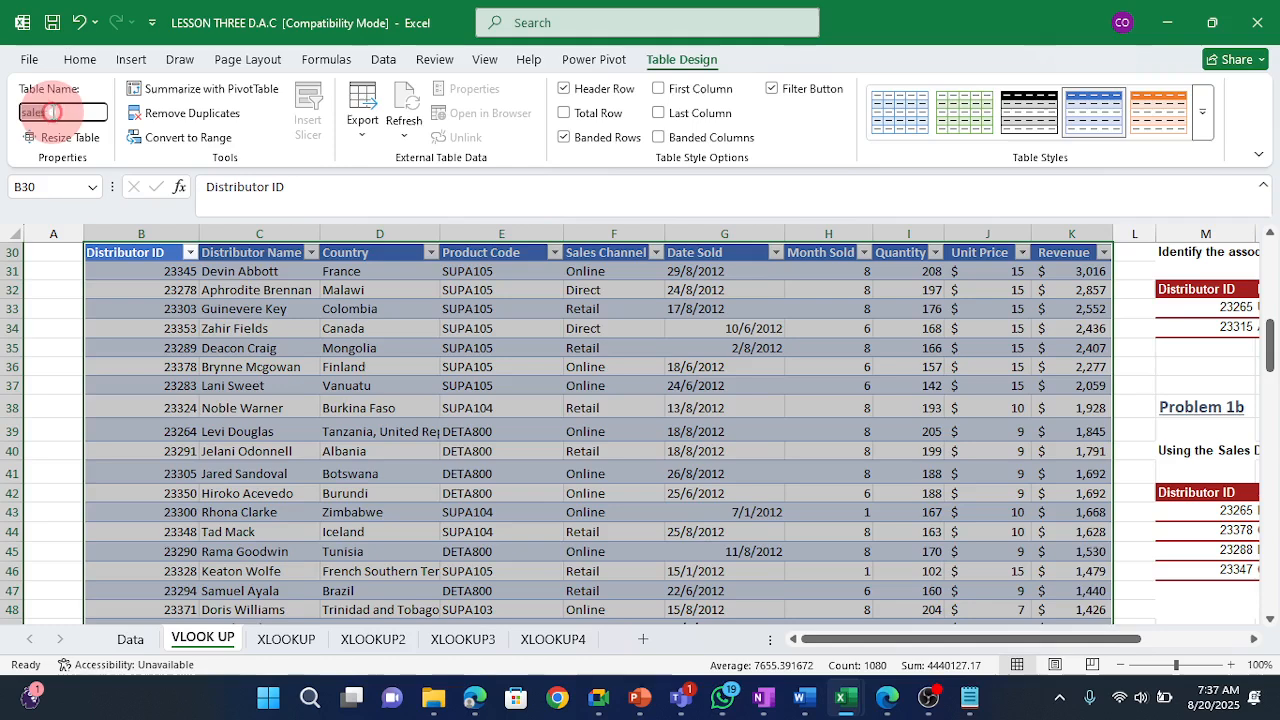
left_click(52, 112)
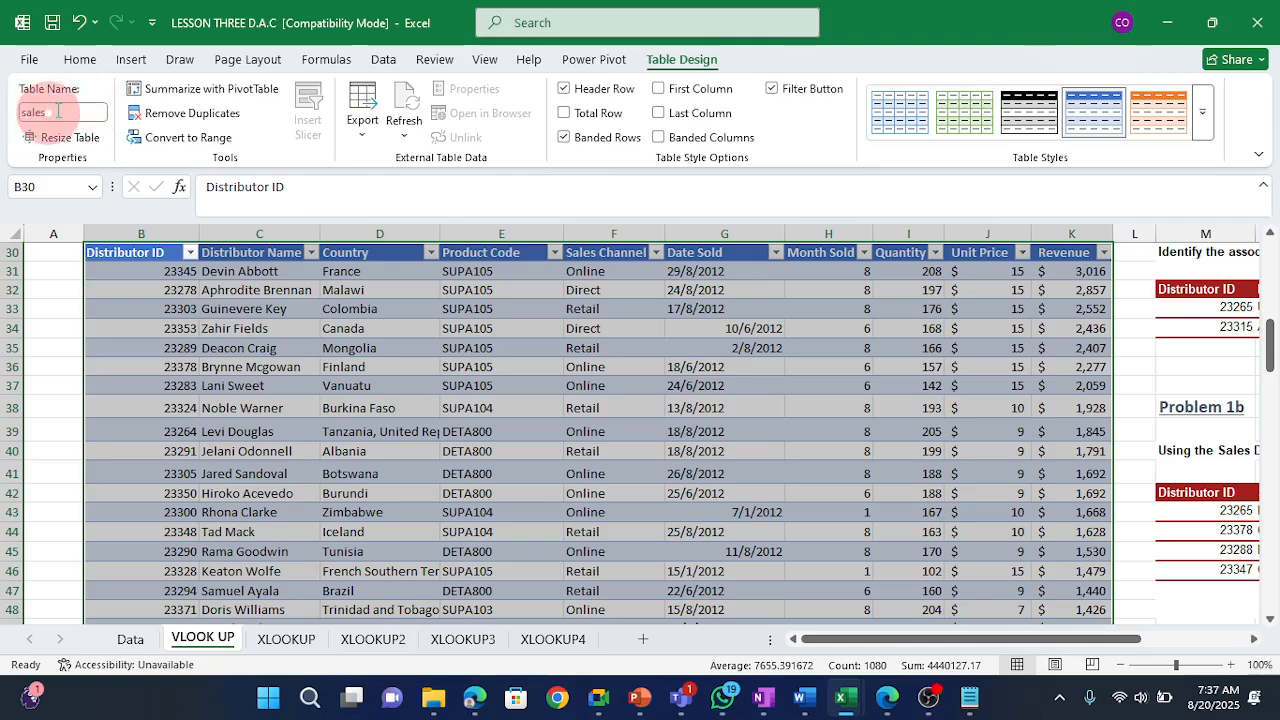
left_click(130, 348)
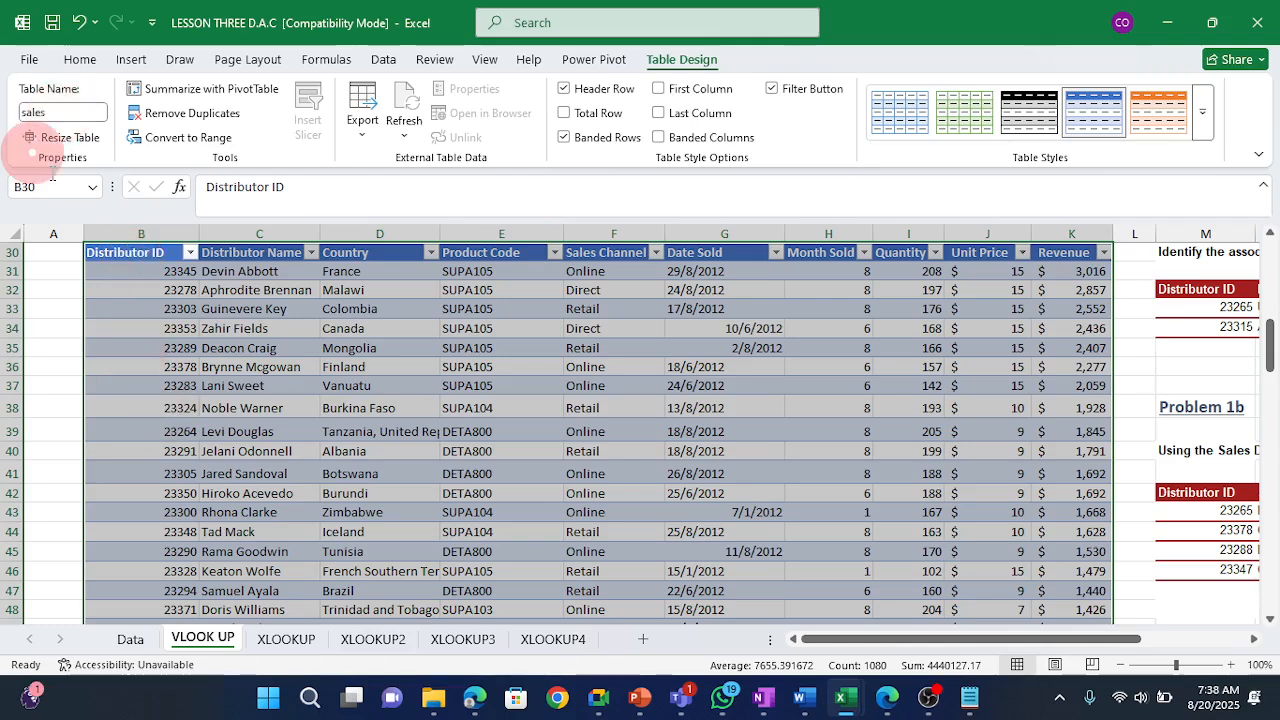
In the Problem 2a table, enter =VLOOKUP(M66,sales,3,FALSE) in N66 to pull the first distributor's country from the sales table.
left_click(307, 412)
key("Right")
key("Right")
key("Right")
key("Right")
key("Right")
key("Right")
key("Right")
key("Right")
key("Right")
key("Right")
key("Right")
key("Right")
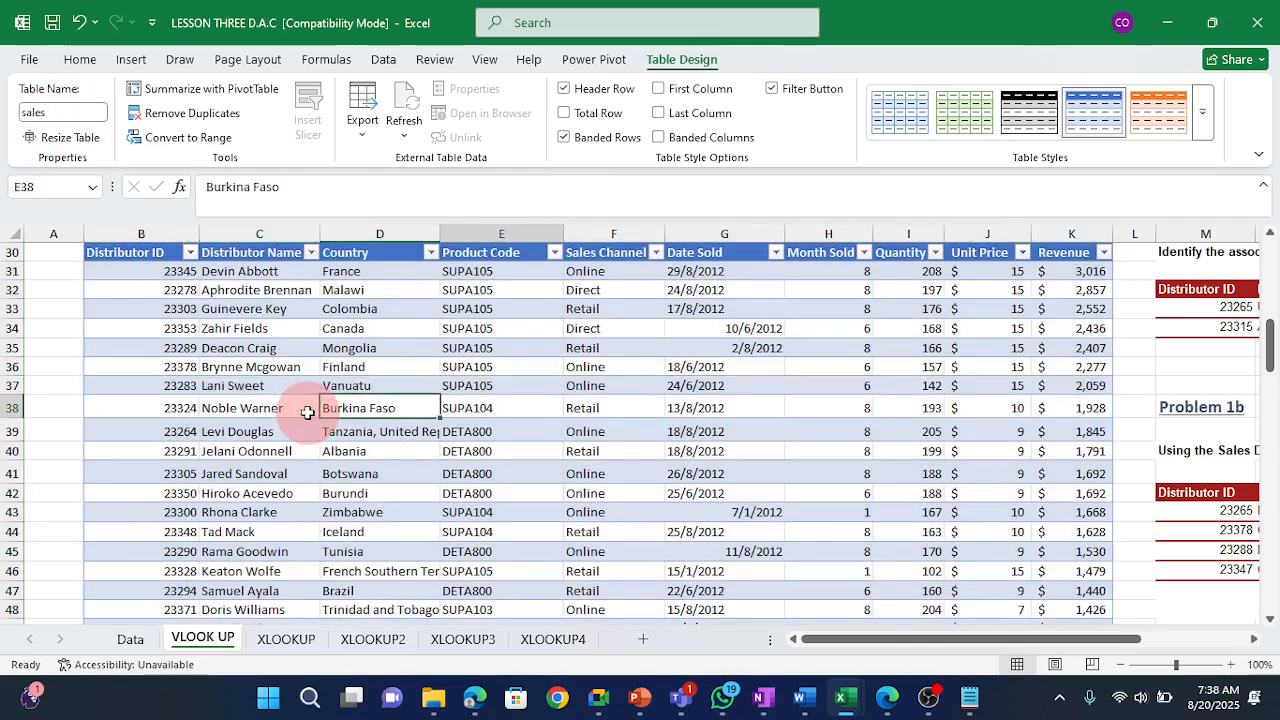
key("Right")
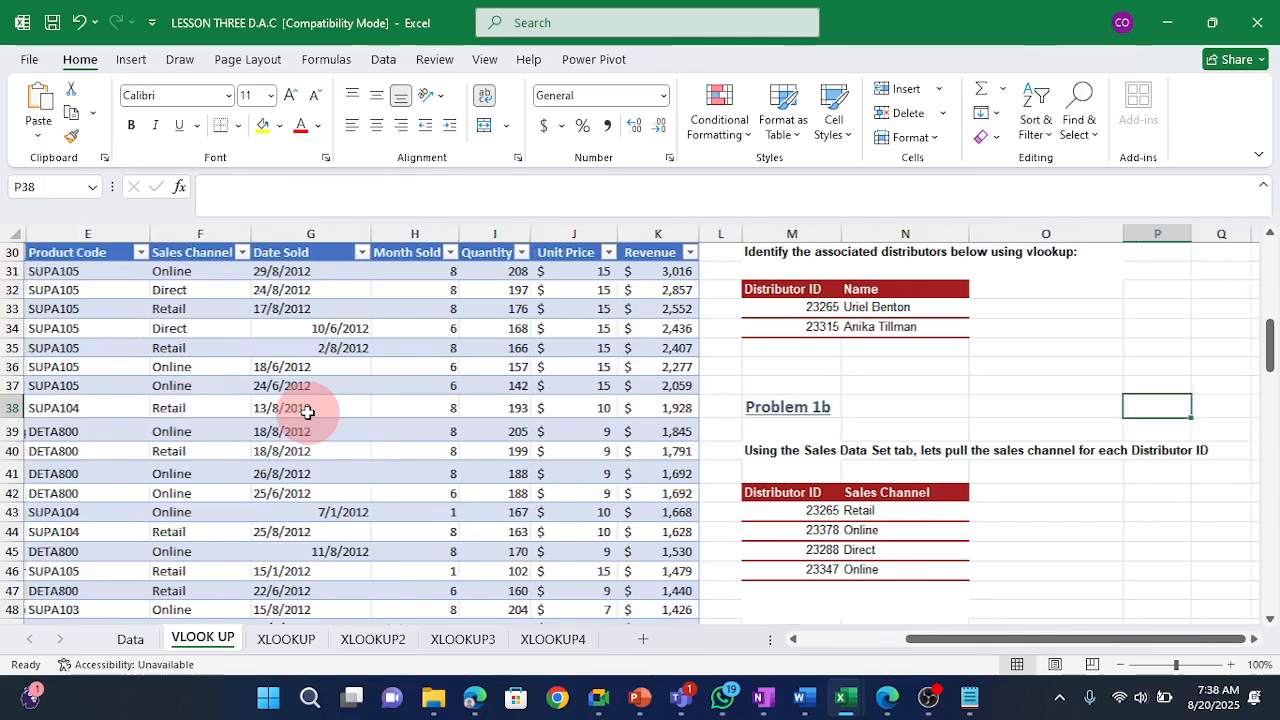
key("Down")
key("Down")
key("Down")
key("Down")
key("Down")
key("Down")
key("Down")
key("Down")
key("Down")
key("Down")
key("Down")
key("Down")
key("Down")
key("Down")
key("Down")
key("Down")
key("Down")
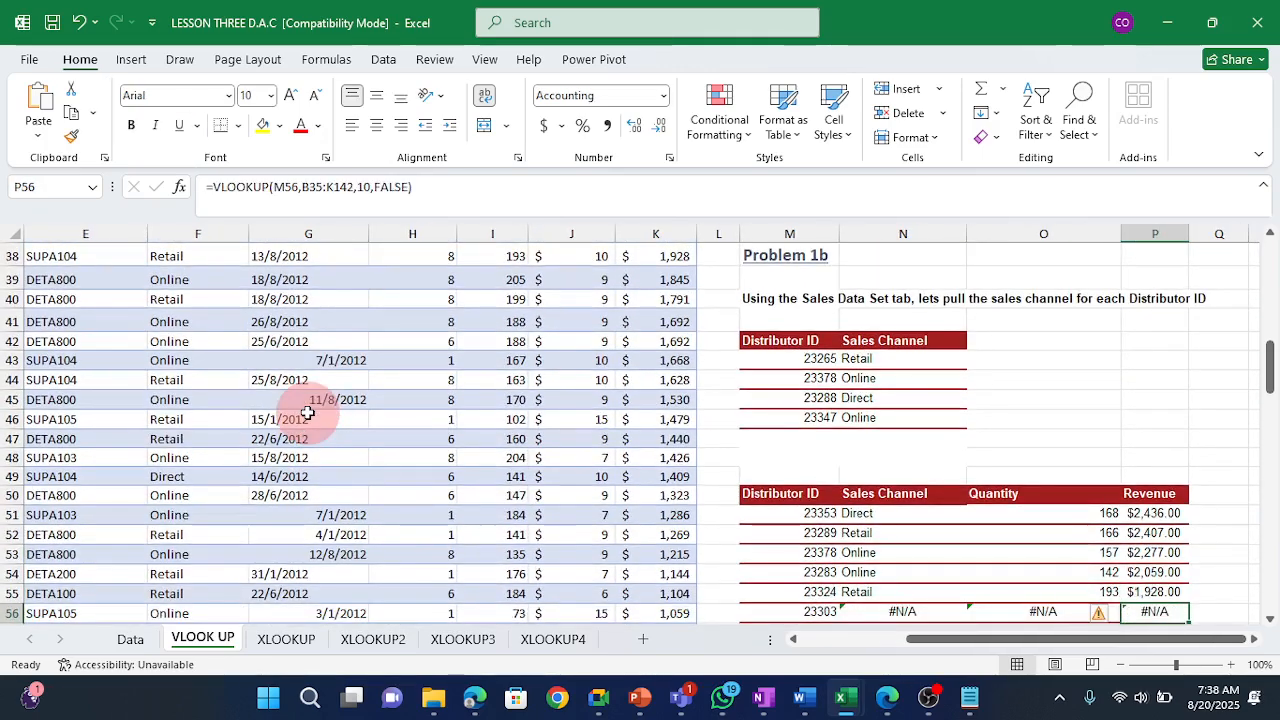
key("Down")
key("Down")
key("Down")
key("Down")
key("Down")
key("Down")
key("Down")
key("Down")
key("Down")
key("Down")
key("Down")
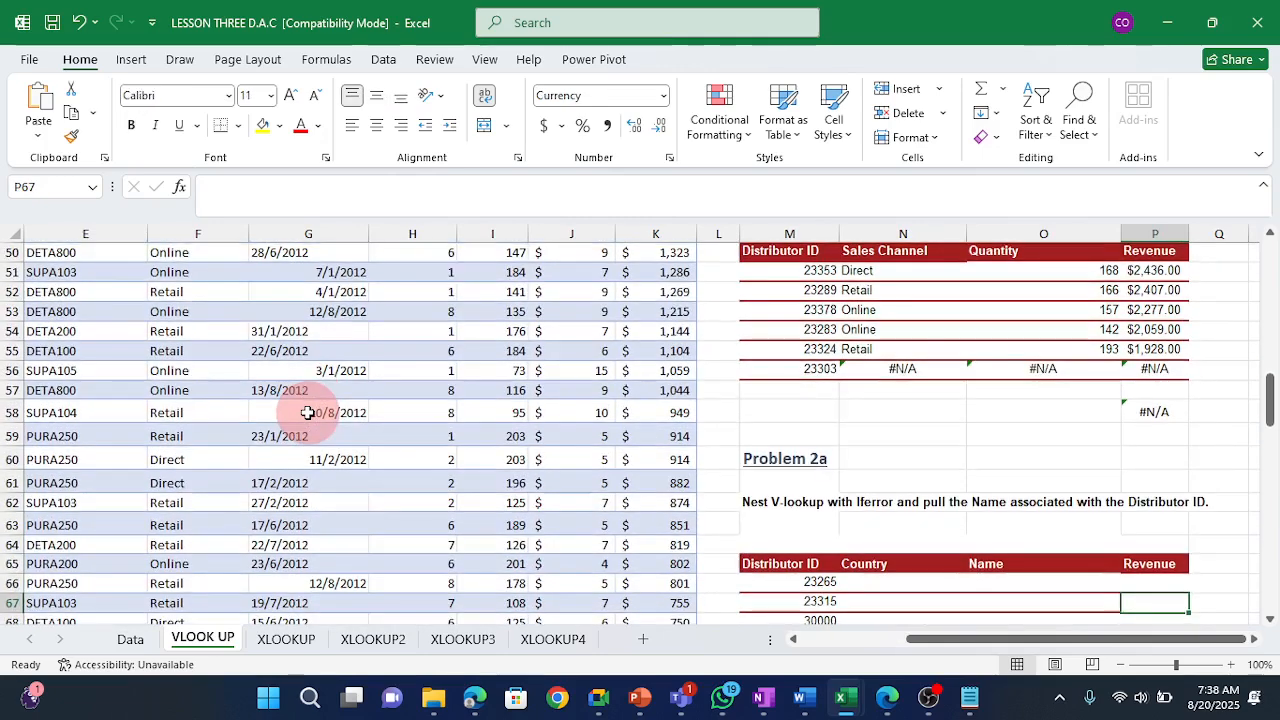
key("Down")
key("Down")
key("Down")
key("Down")
key("Down")
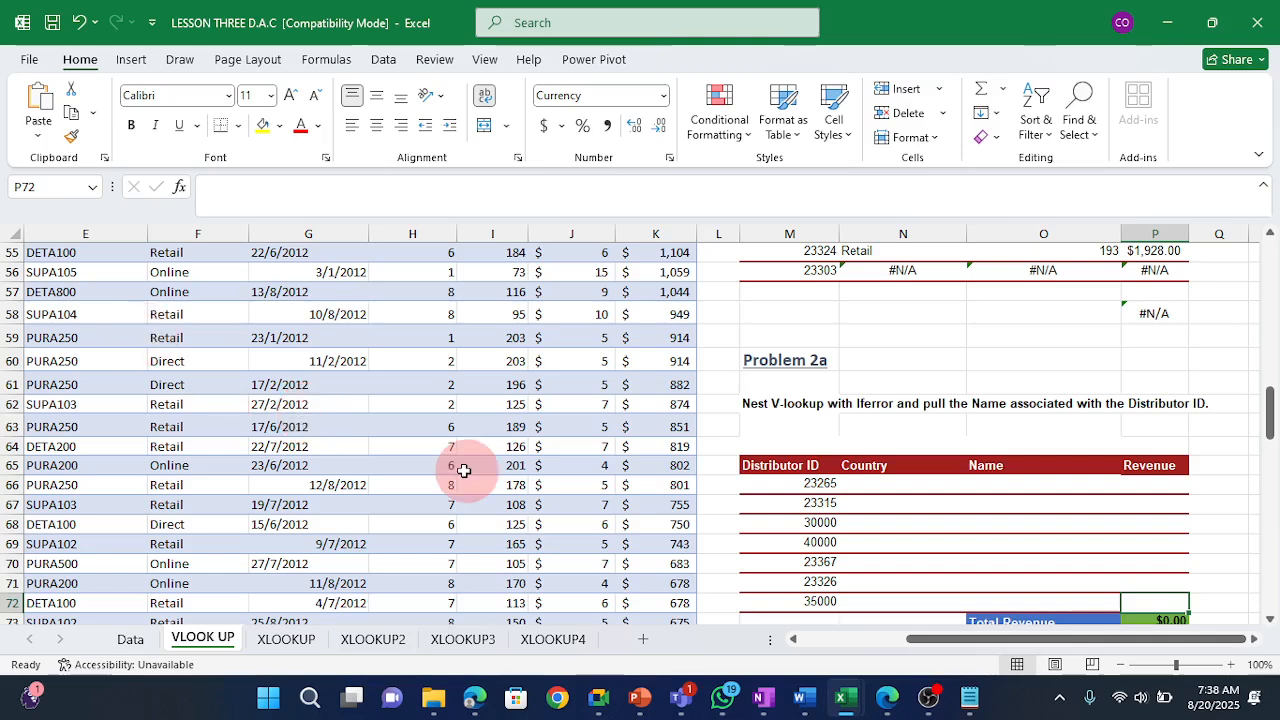
left_click(867, 485)
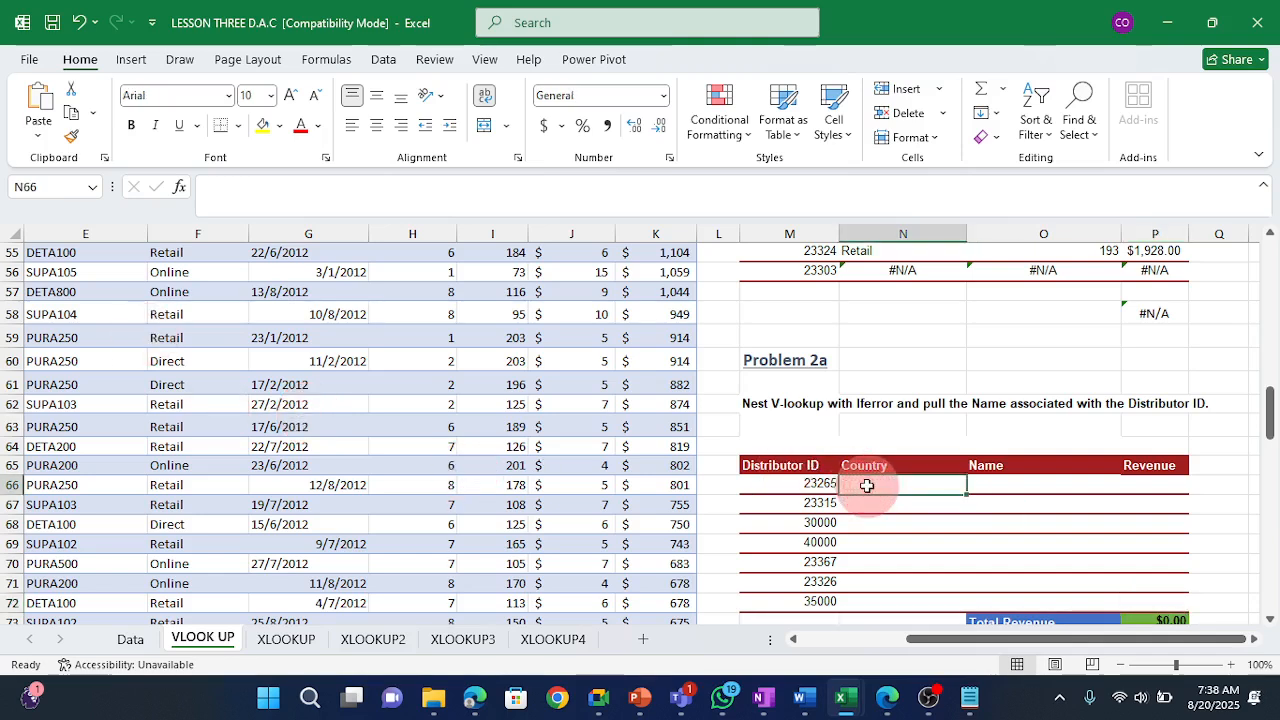
type("=vl")
key("Tab")
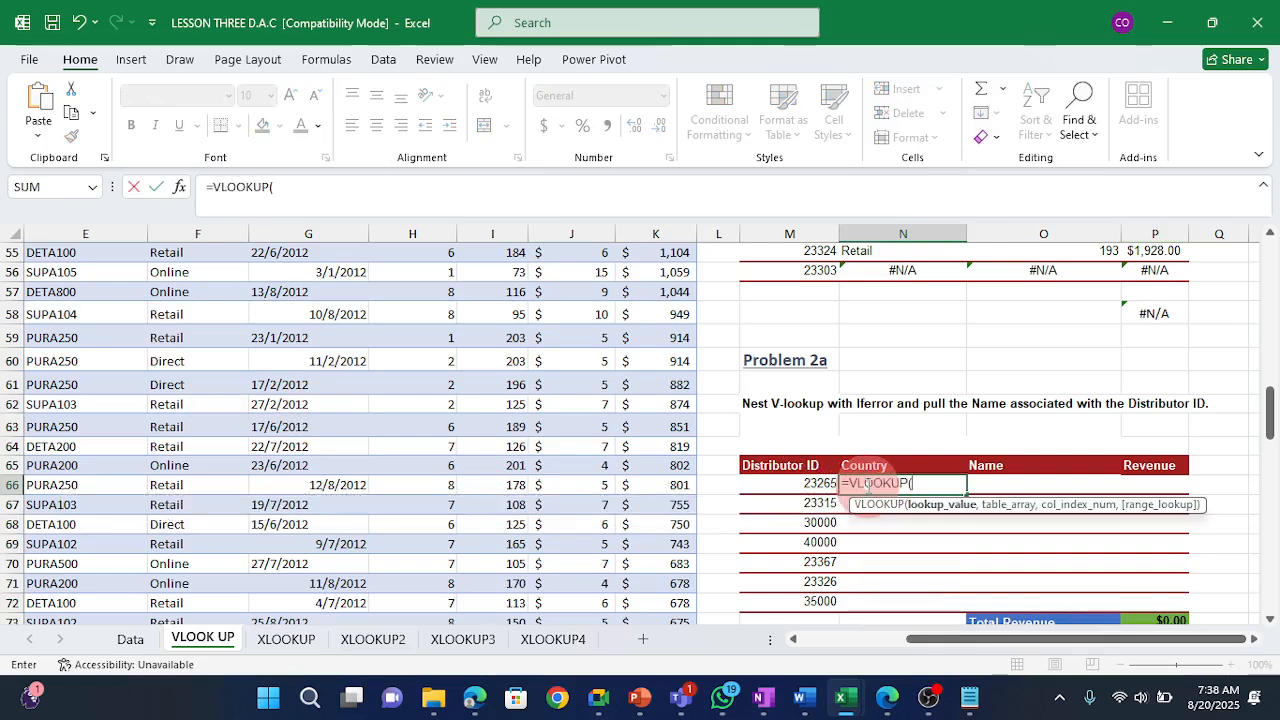
left_click(807, 481)
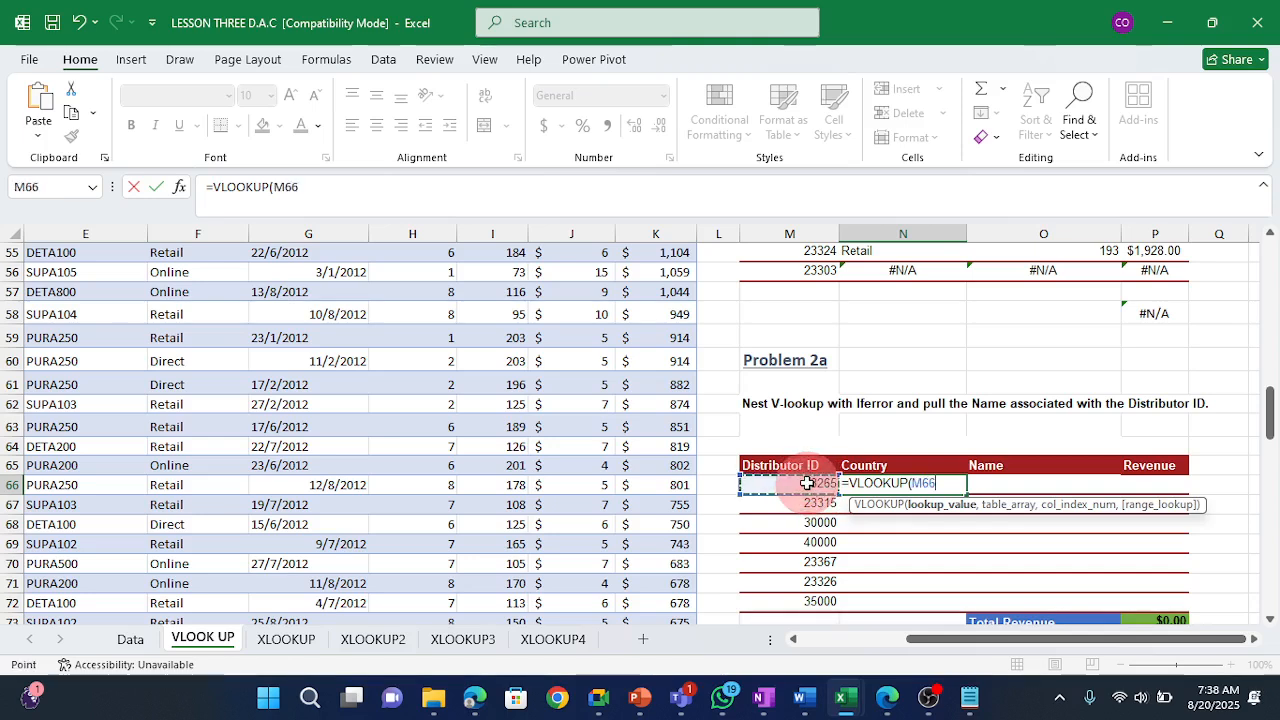
type(",")
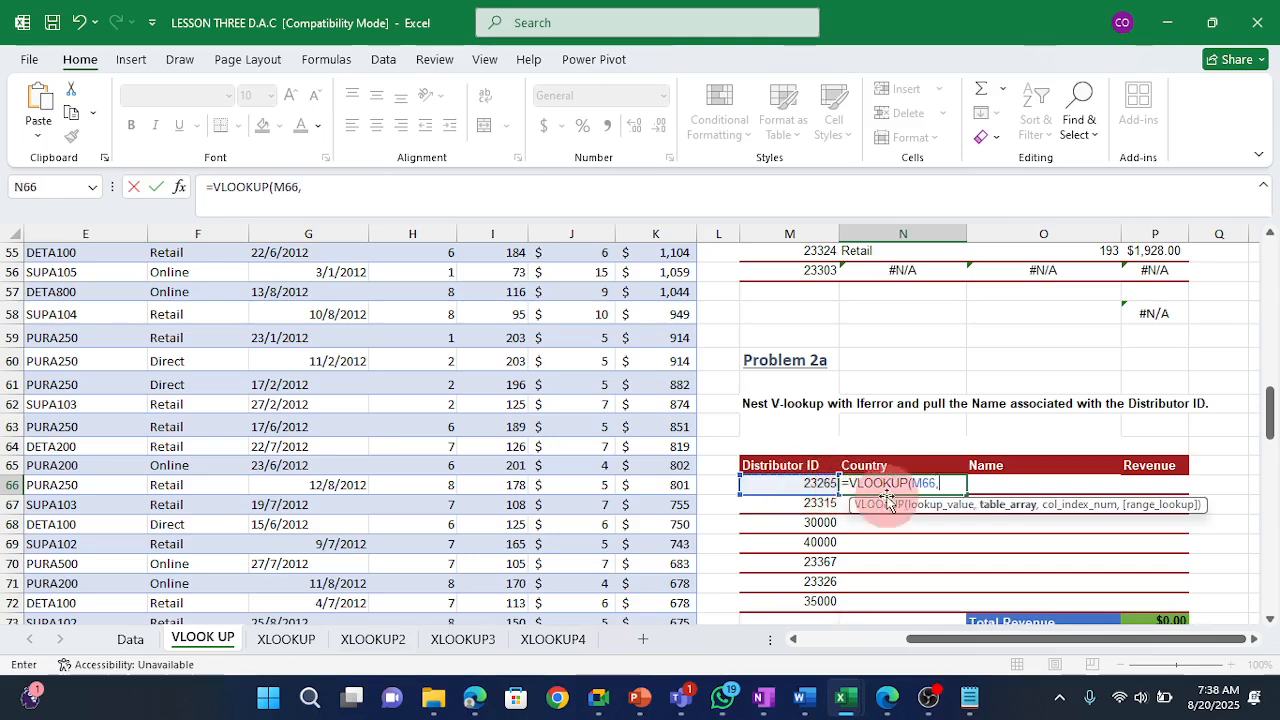
type("sales")
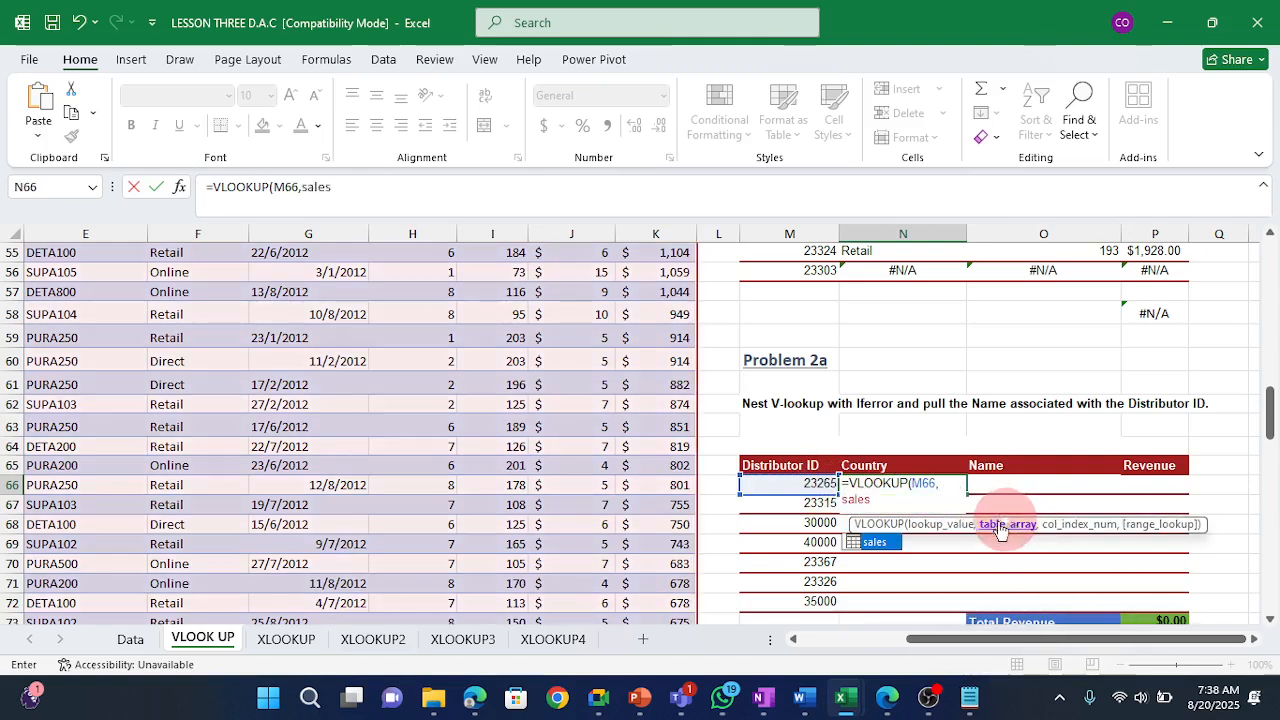
double_click(876, 543)
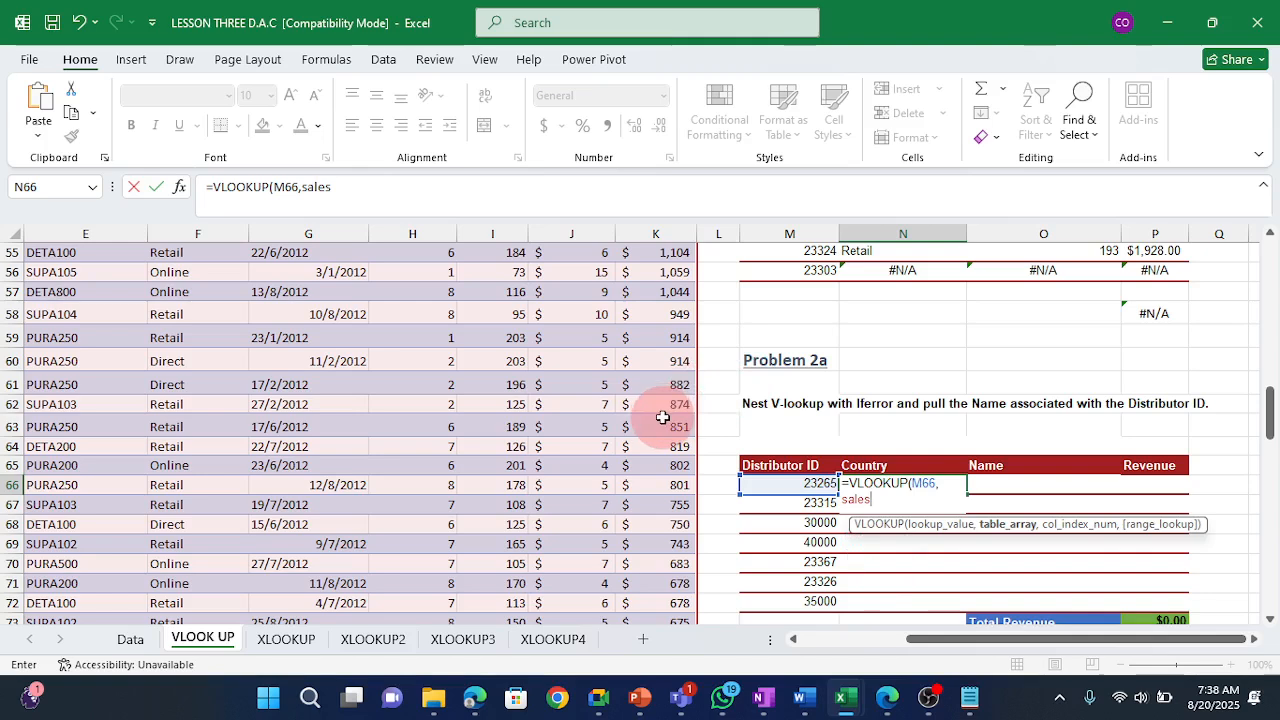
type(",")
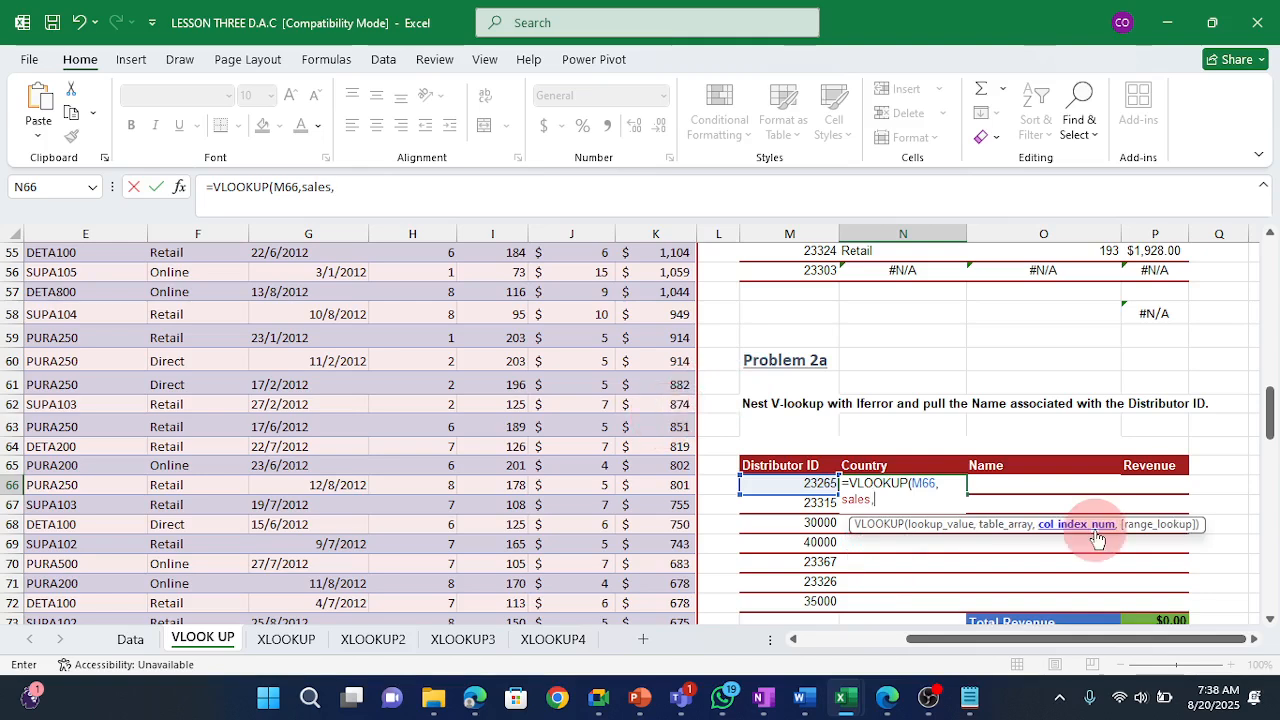
type("3")
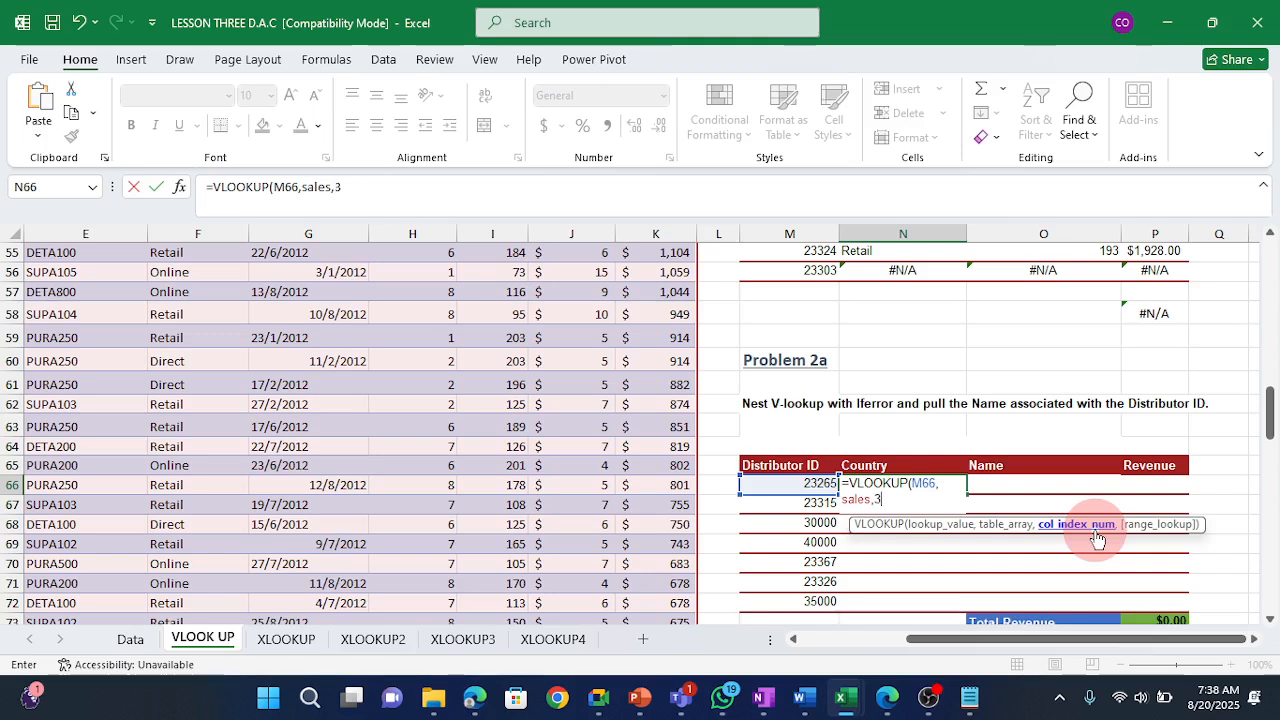
type(",")
key("Down")
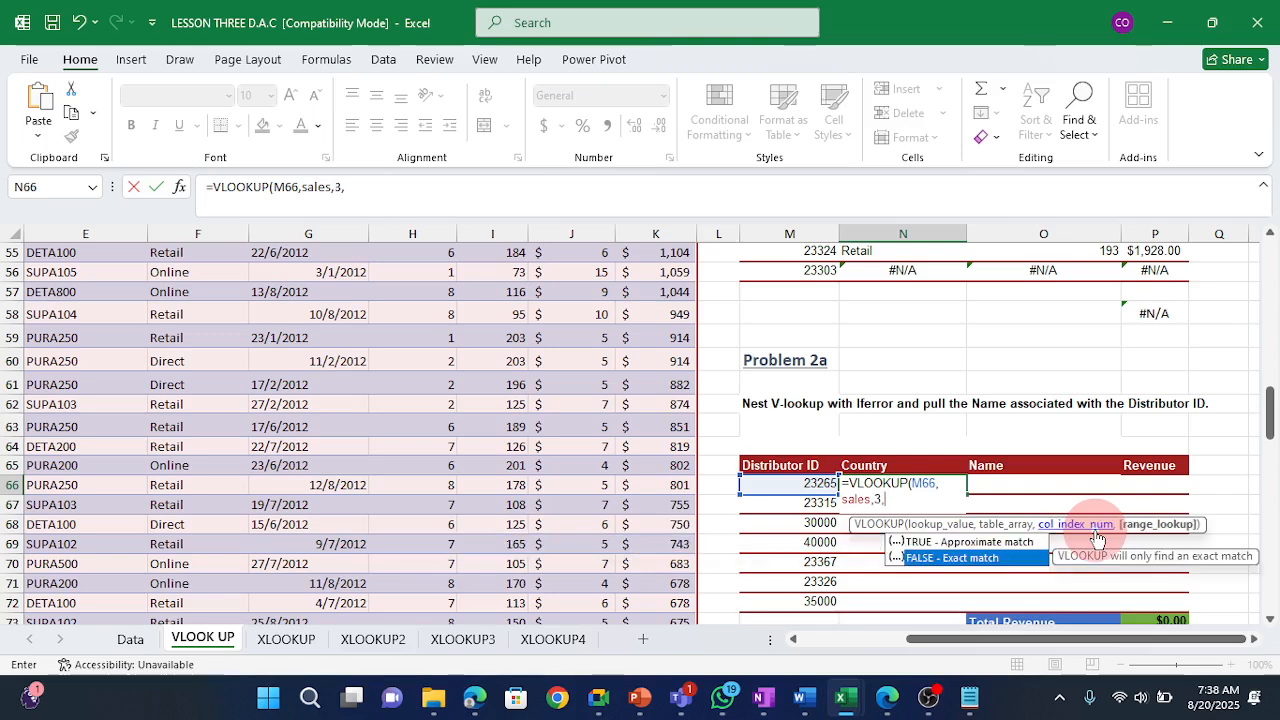
key("Tab")
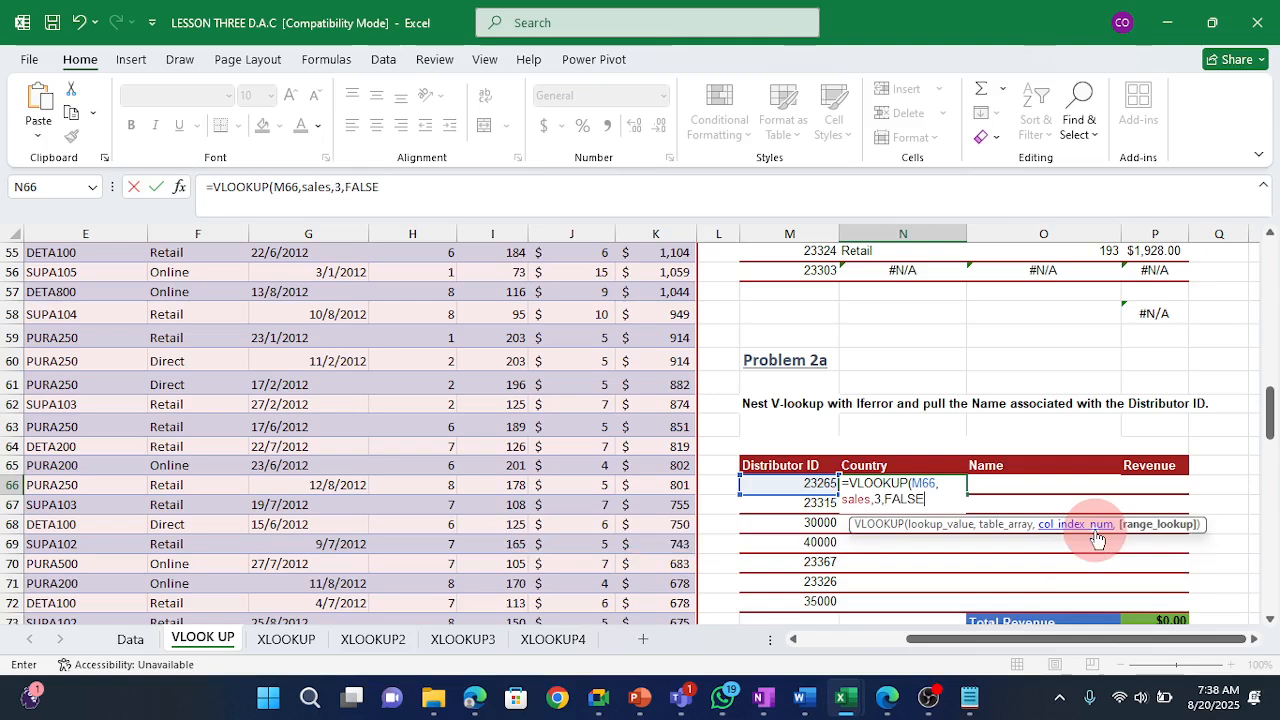
type(")")
key("Return")
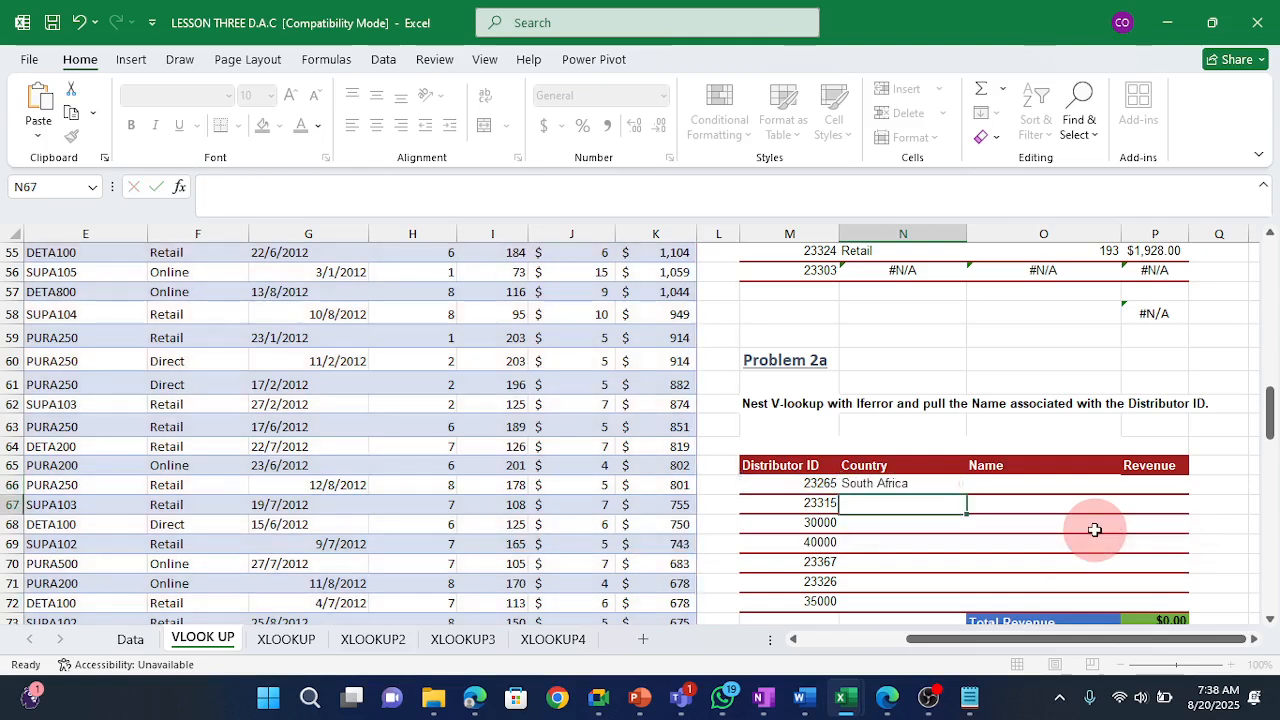
Copy the country VLOOKUP from N66 down through N72 and inspect the formulas in N68, N69 and N72.
left_click(951, 486)
left_click_drag(969, 495, 966, 606)
left_click(852, 523)
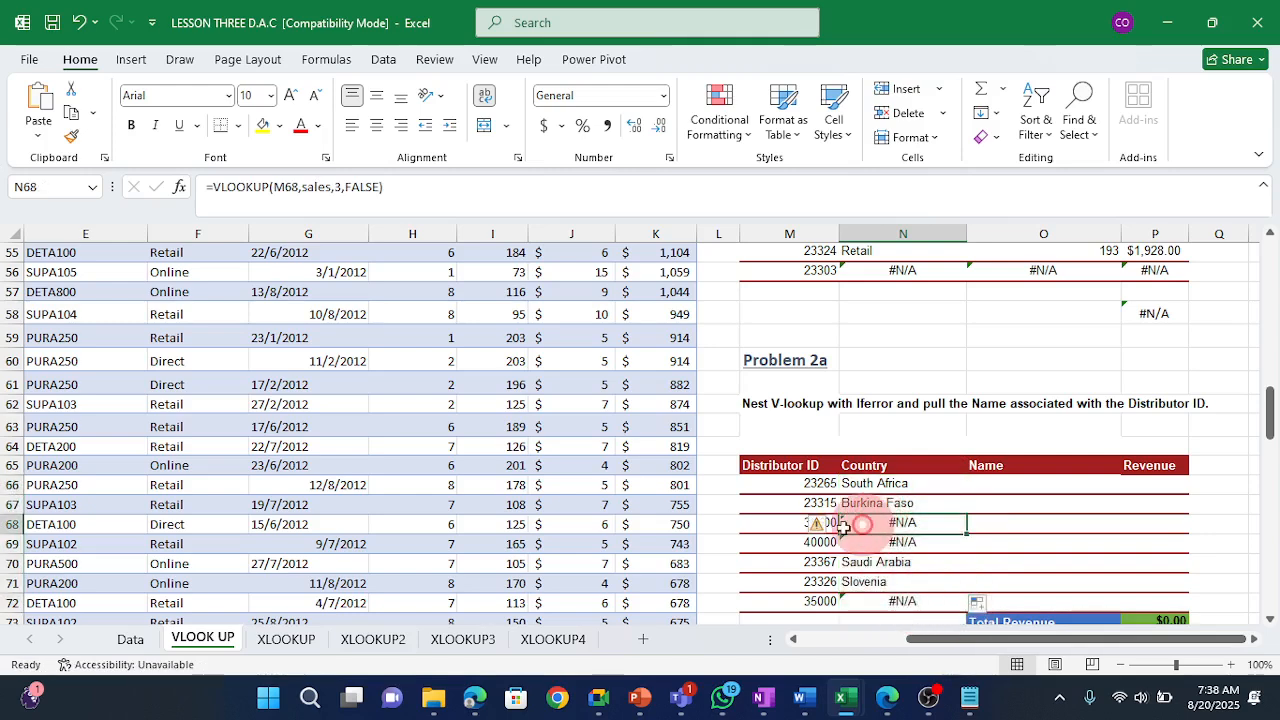
left_click(880, 544)
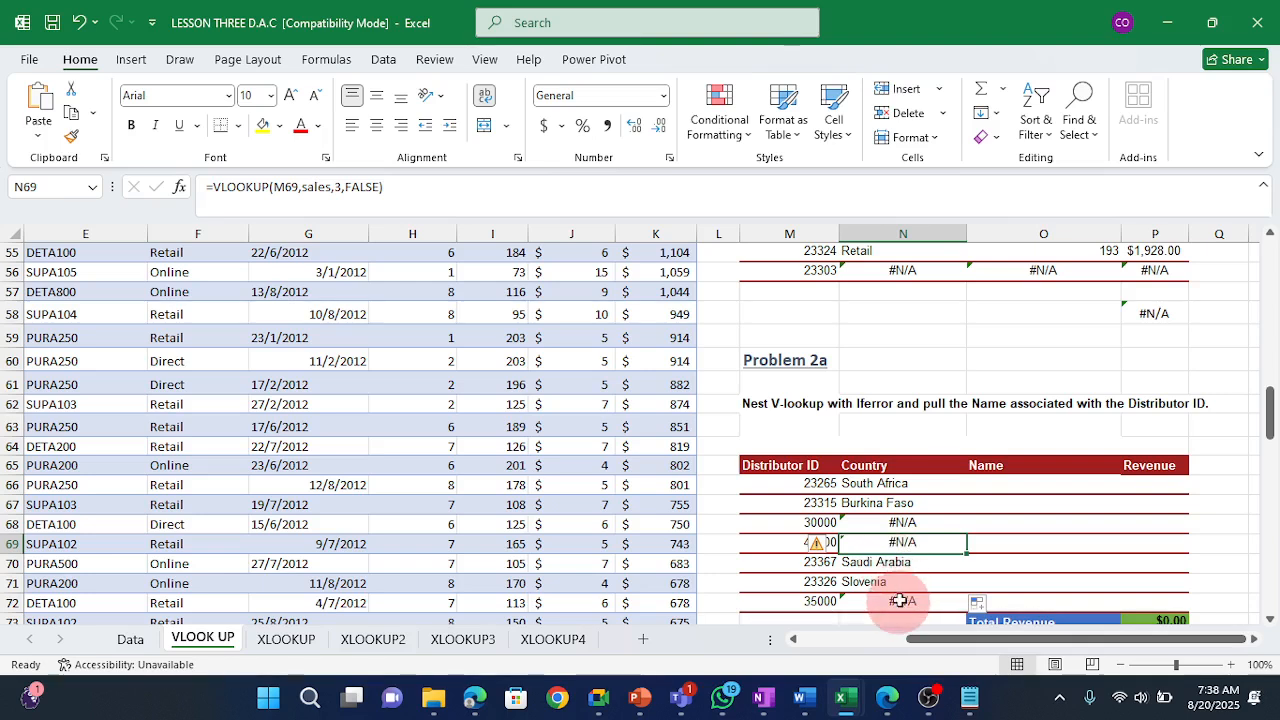
left_click(896, 604)
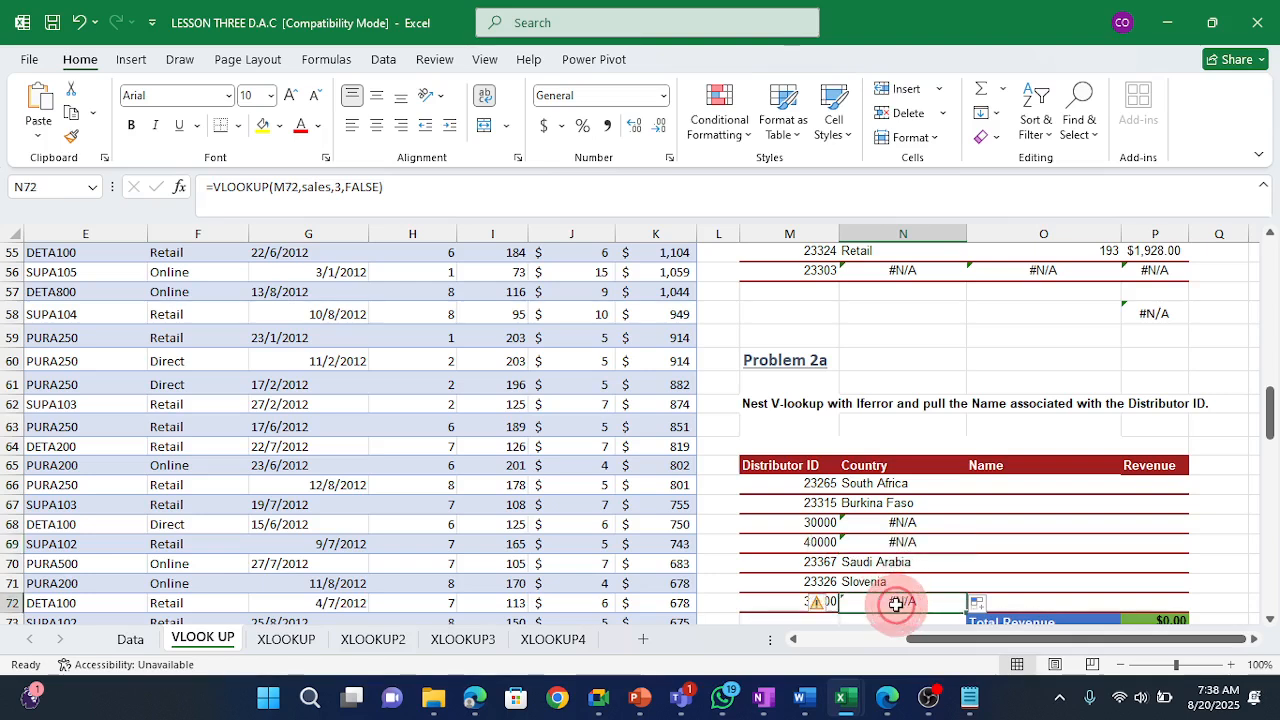
left_click(902, 524)
left_click(903, 543)
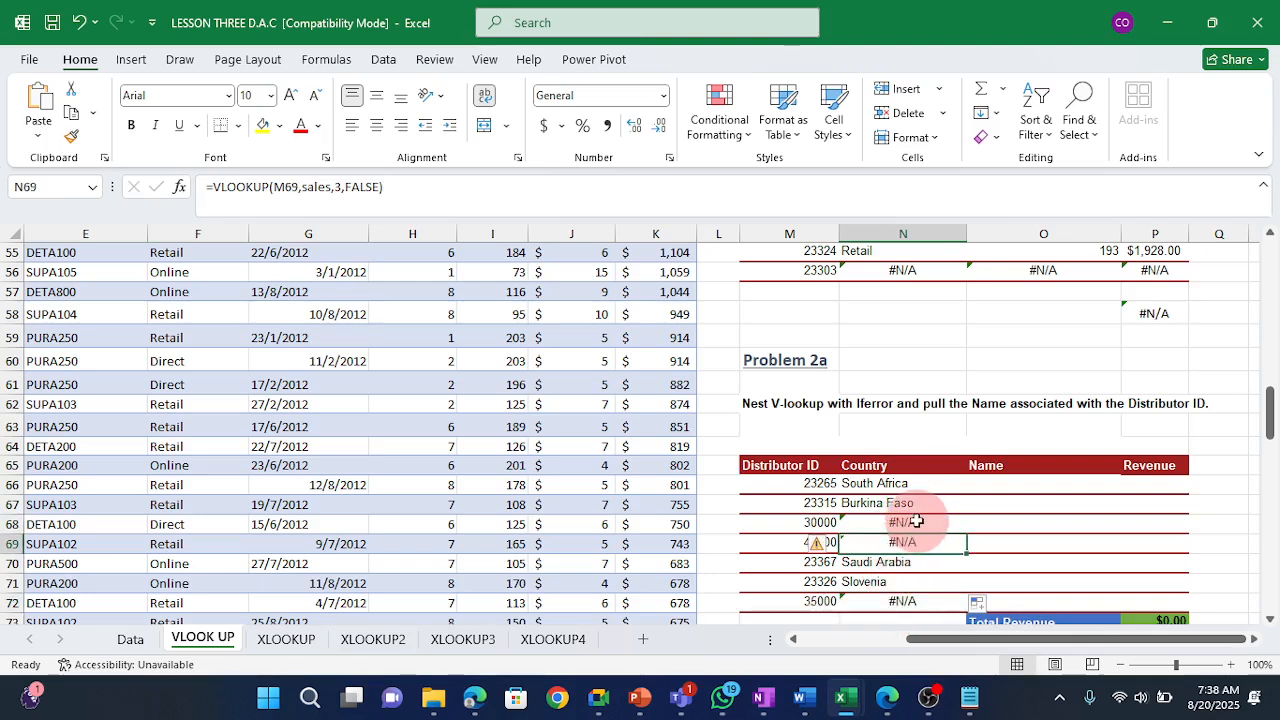
left_click(916, 522)
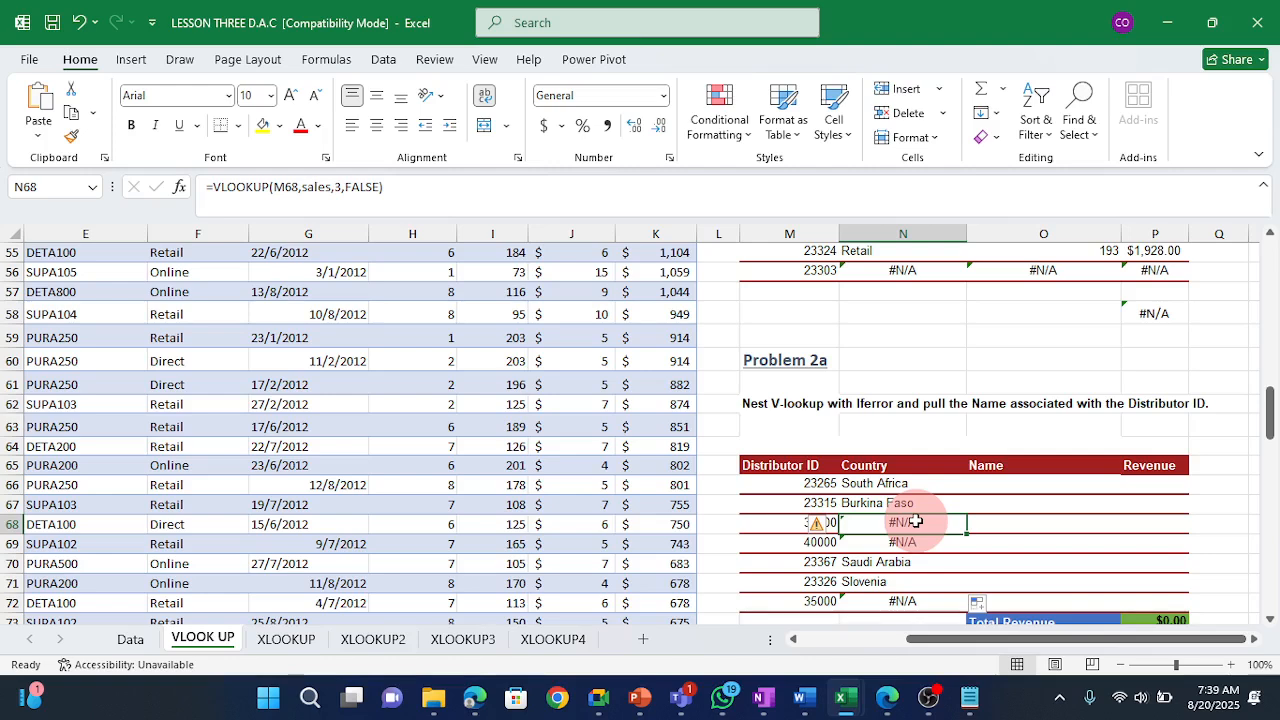
Wrap the VLOOKUP in N66 in IFERROR with "Not Found" as the error value: =IFERROR(VLOOKUP(M66,sales,3,FALSE),"Not Found").
left_click(877, 482)
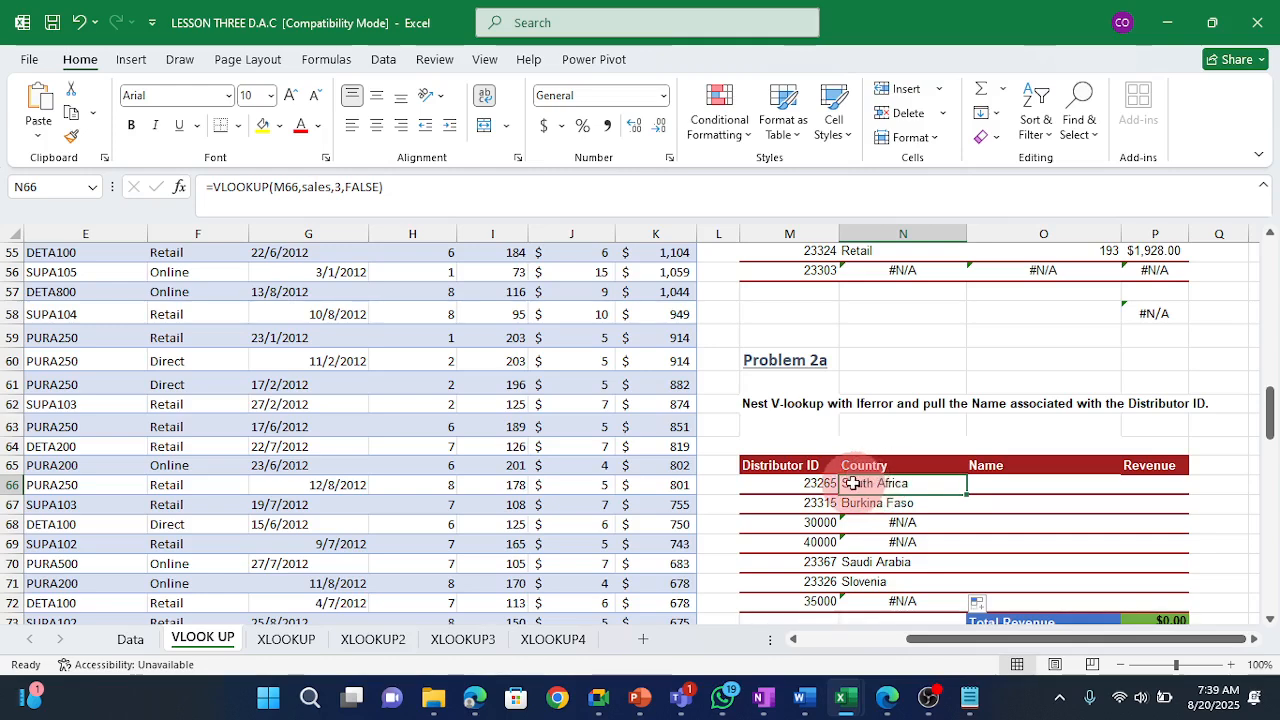
double_click(851, 483)
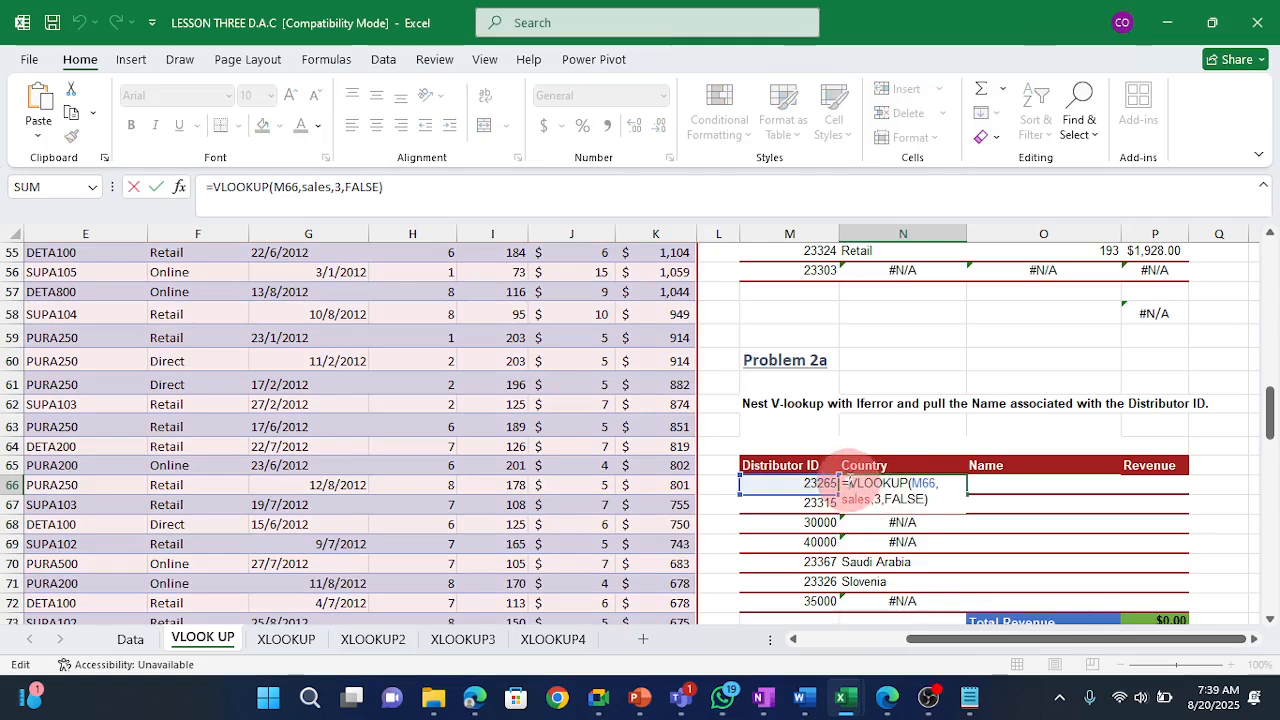
type("if")
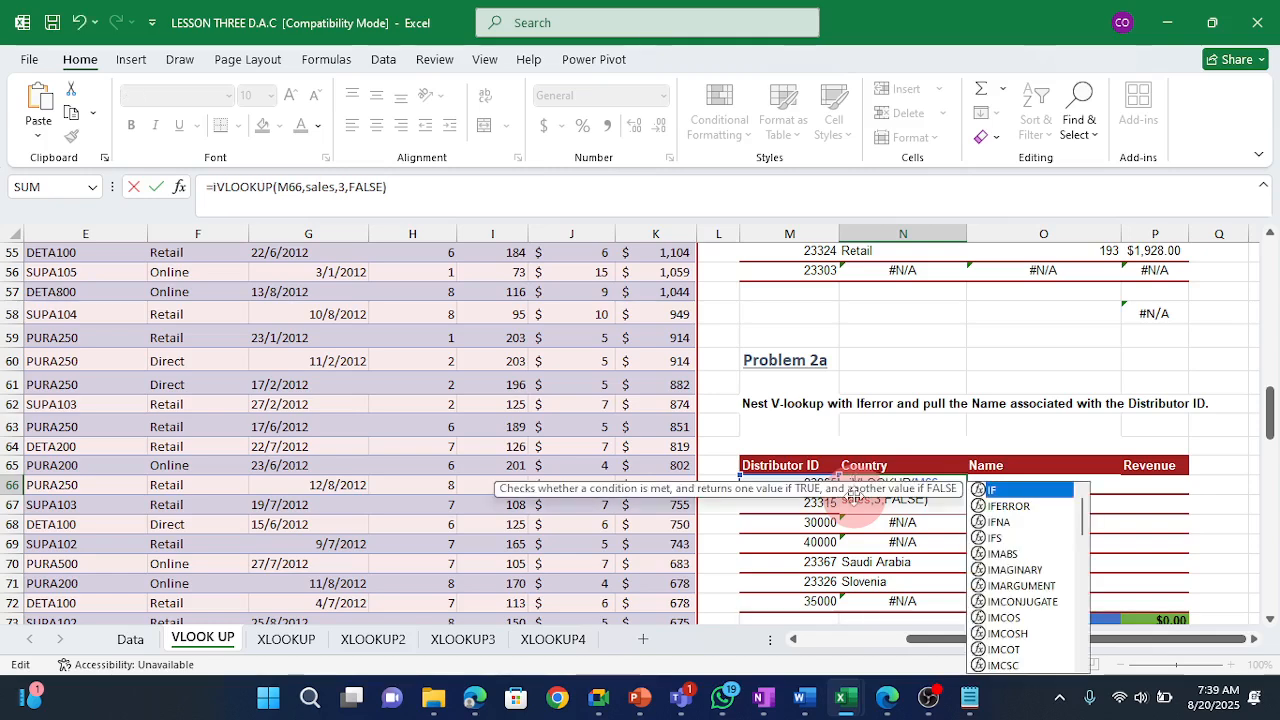
key("Down")
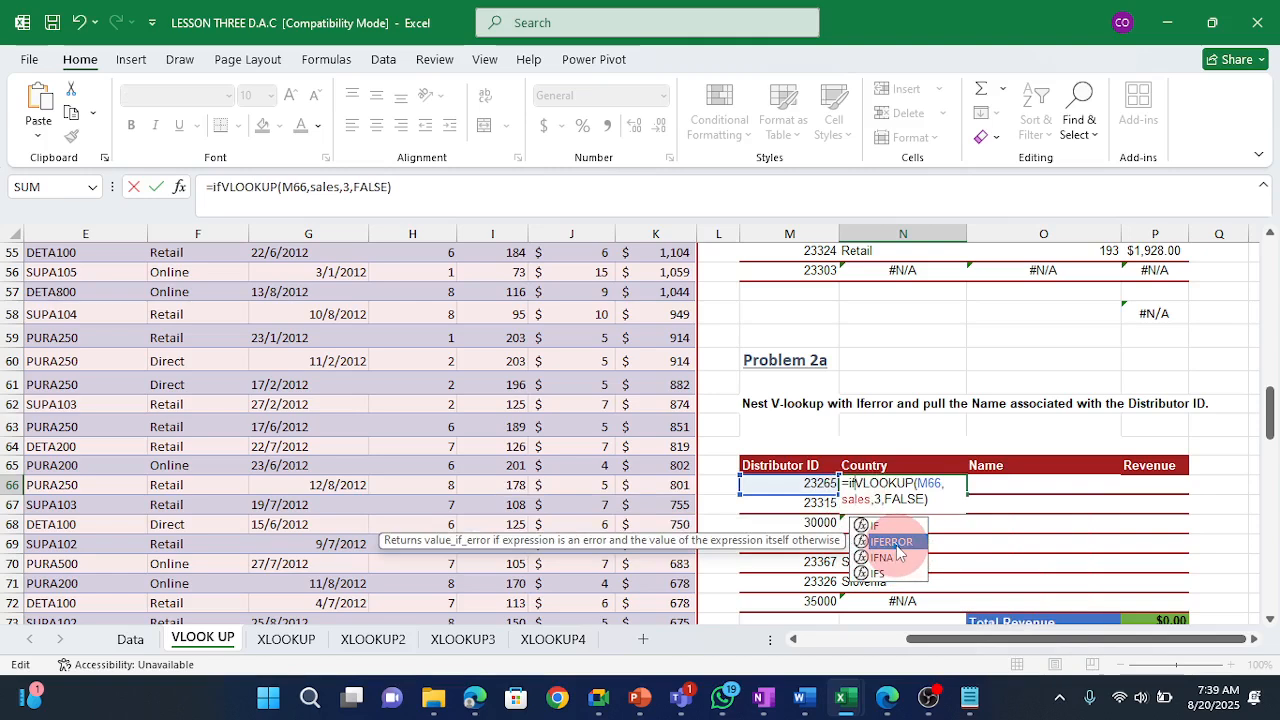
key("Tab")
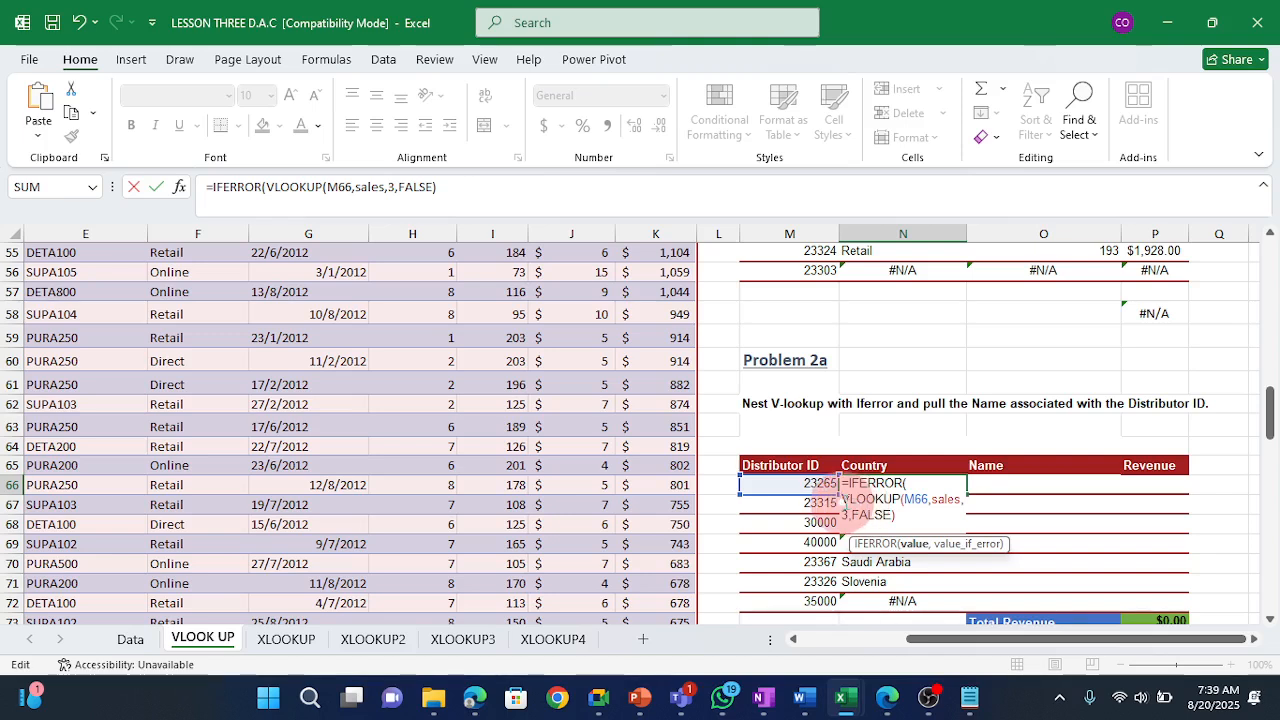
left_click(894, 518)
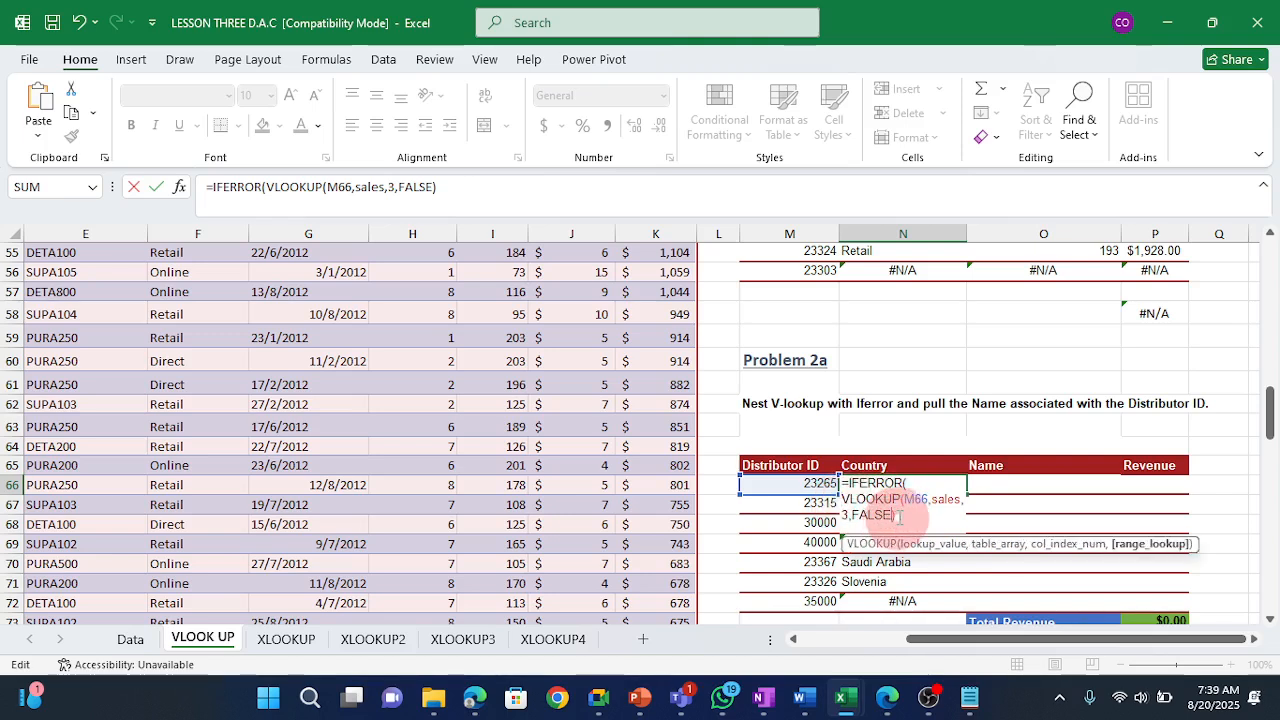
left_click(900, 516)
type(",")
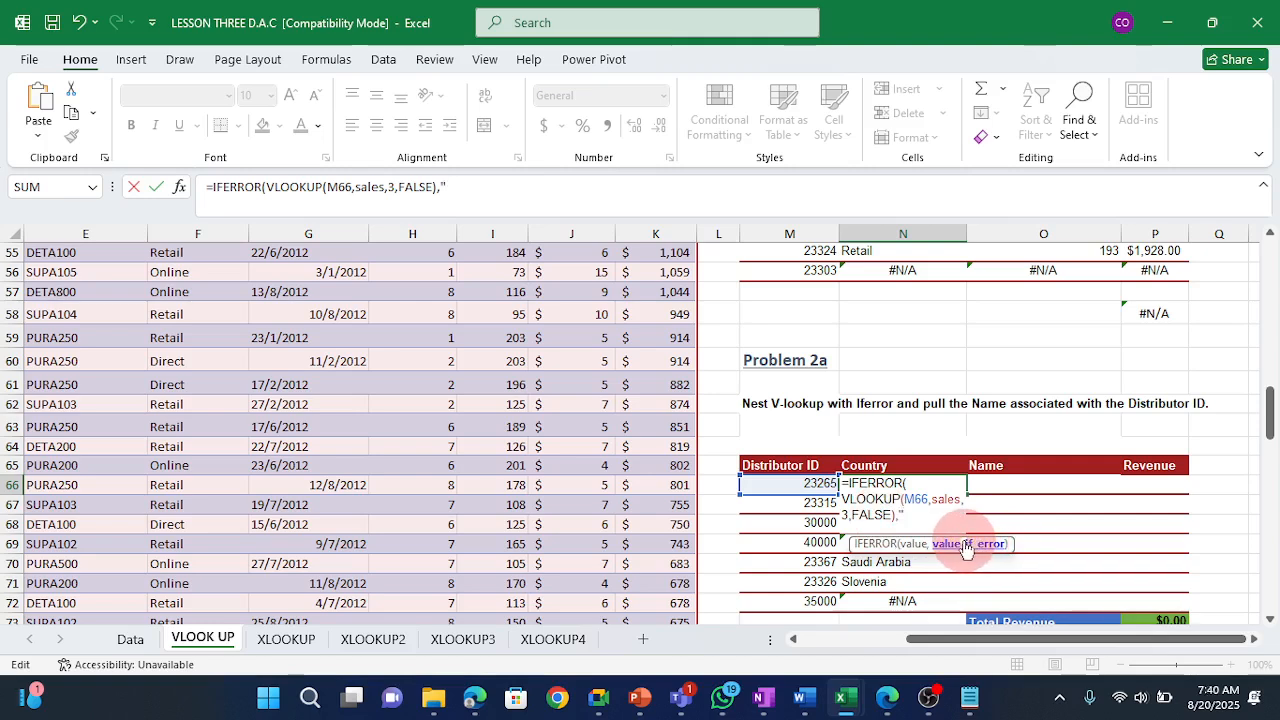
type("No")
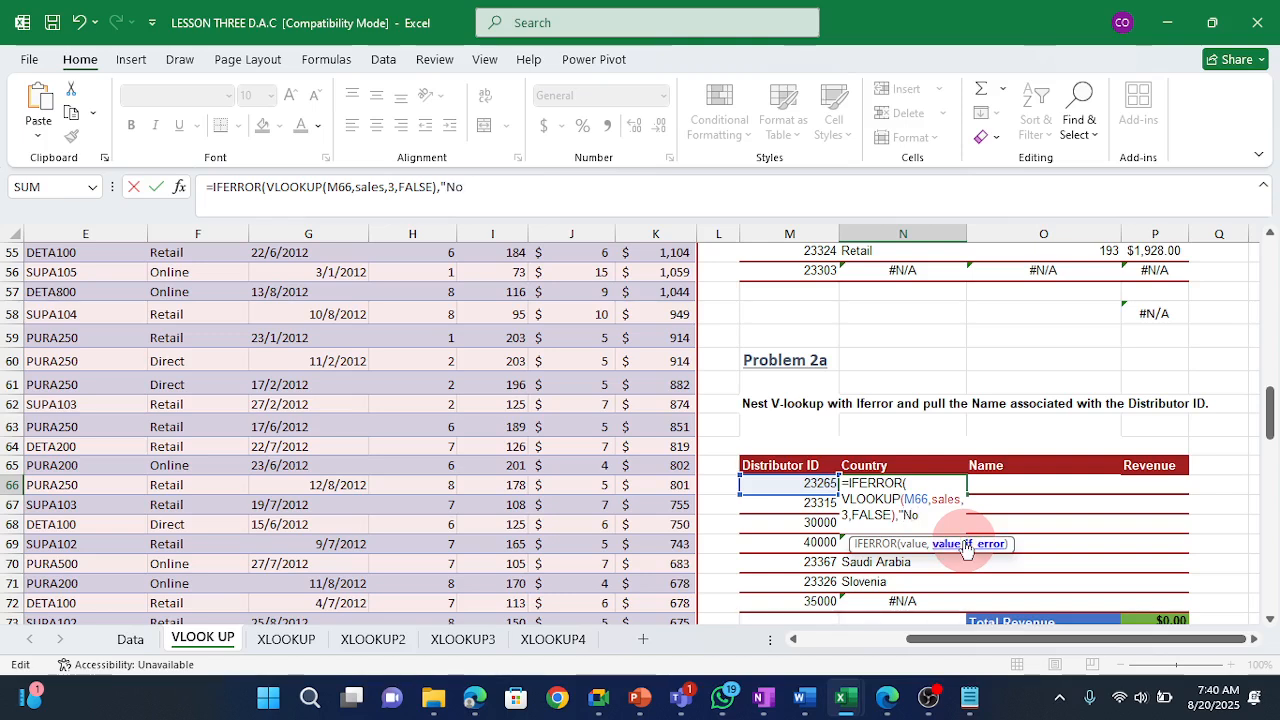
type("t Found")
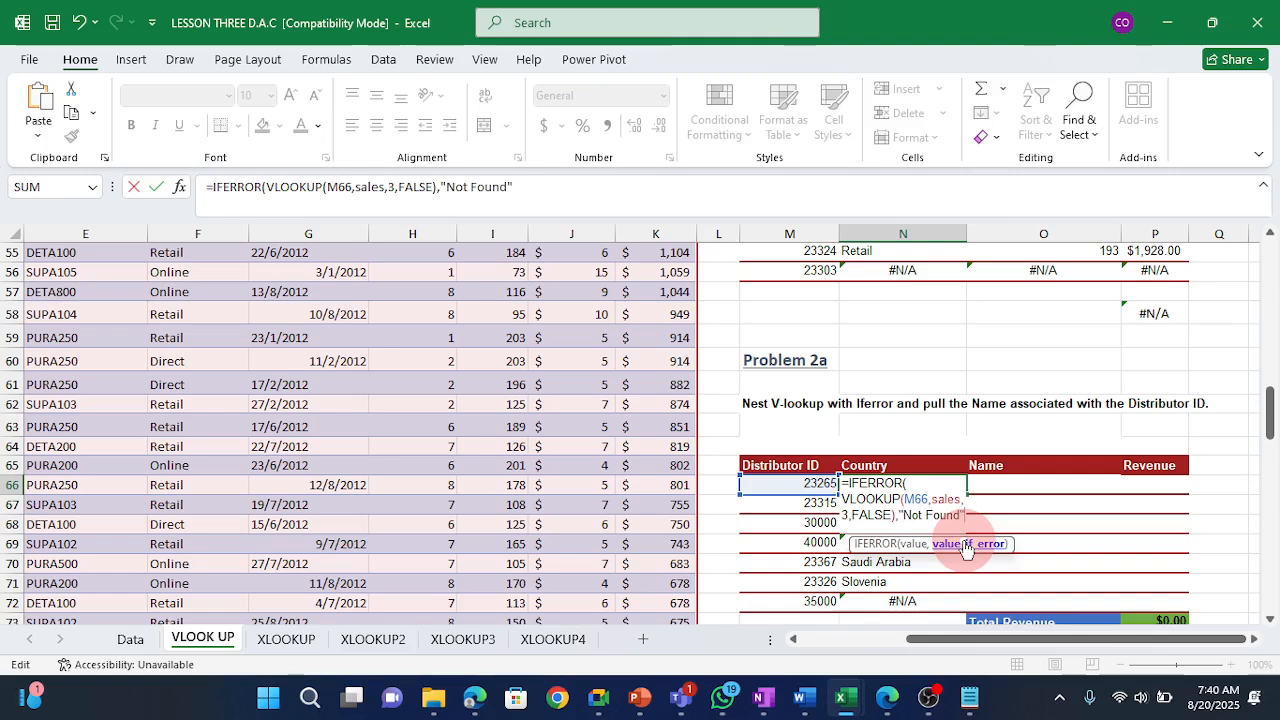
type("\")")
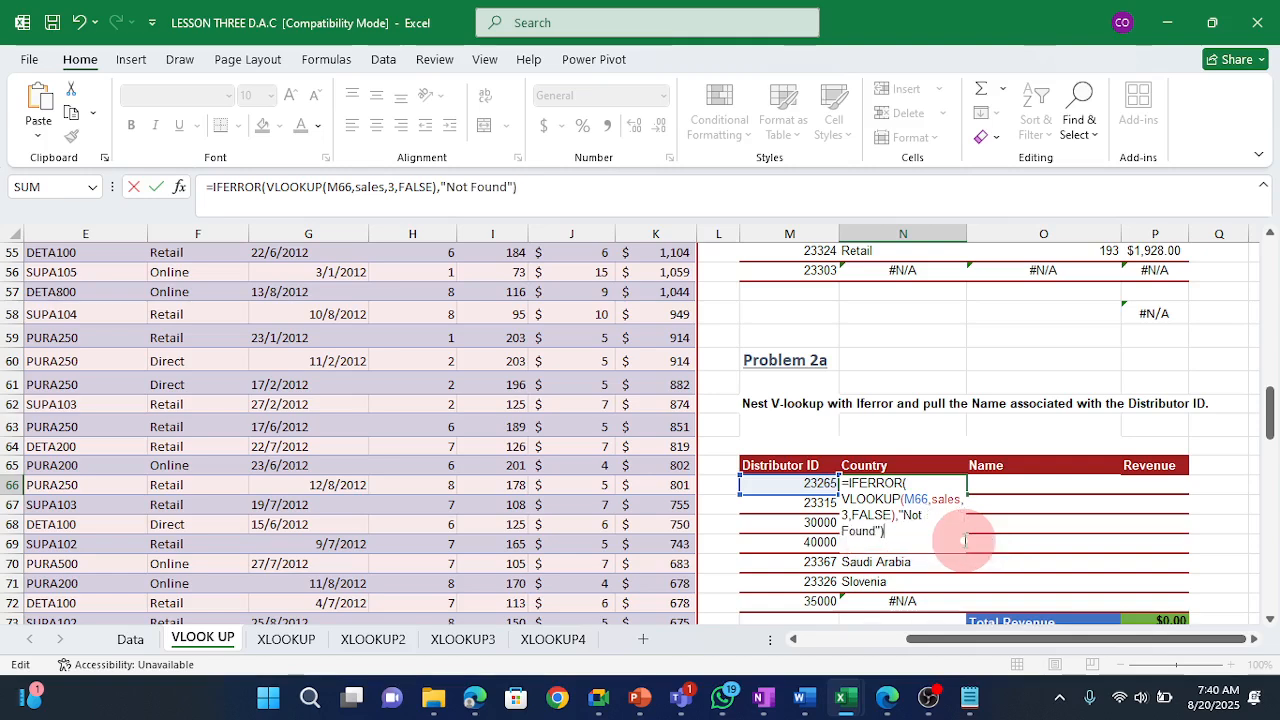
key("Return")
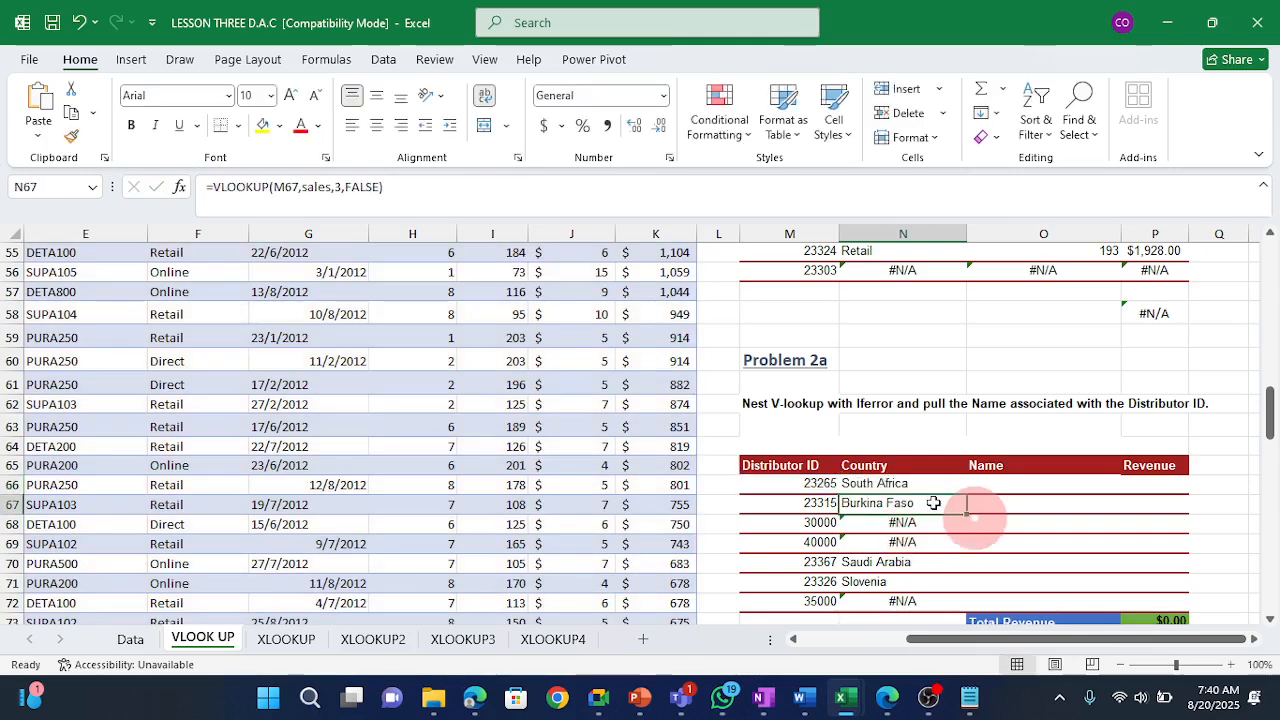
Copy the IFERROR country formula from N66 down through N72 and check the formula in the last row.
left_click(903, 485)
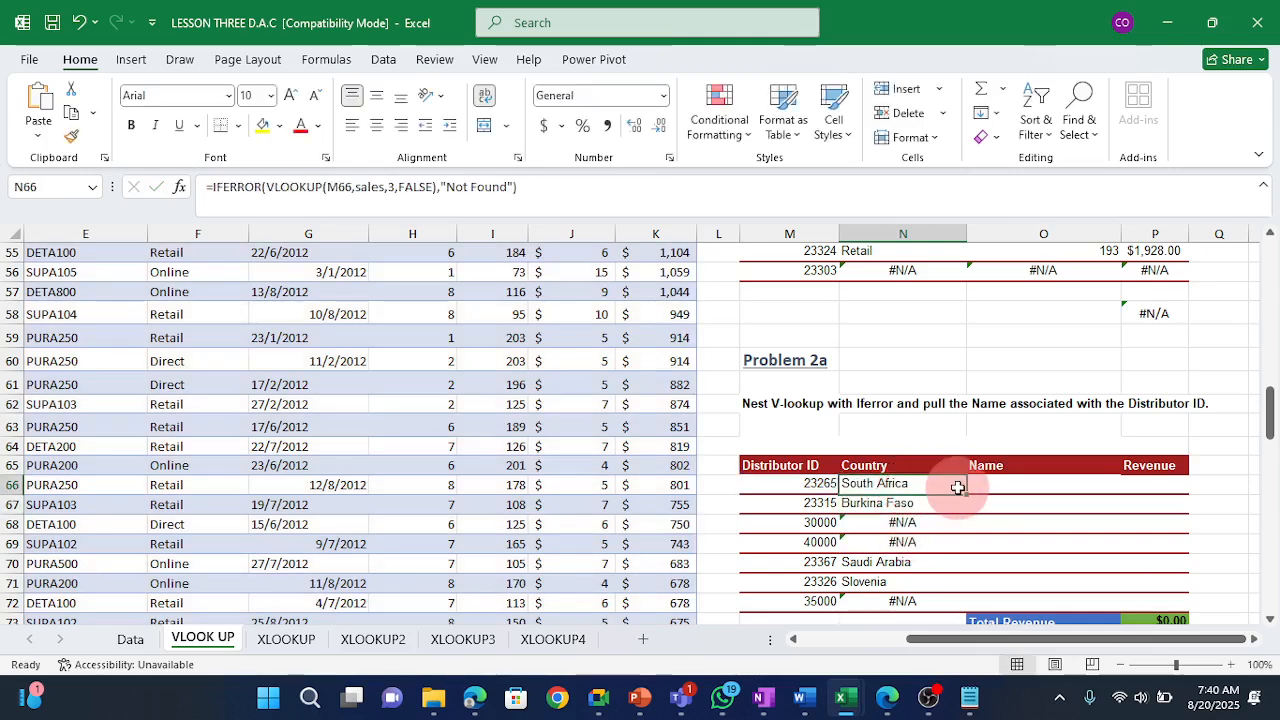
left_click_drag(966, 494, 969, 610)
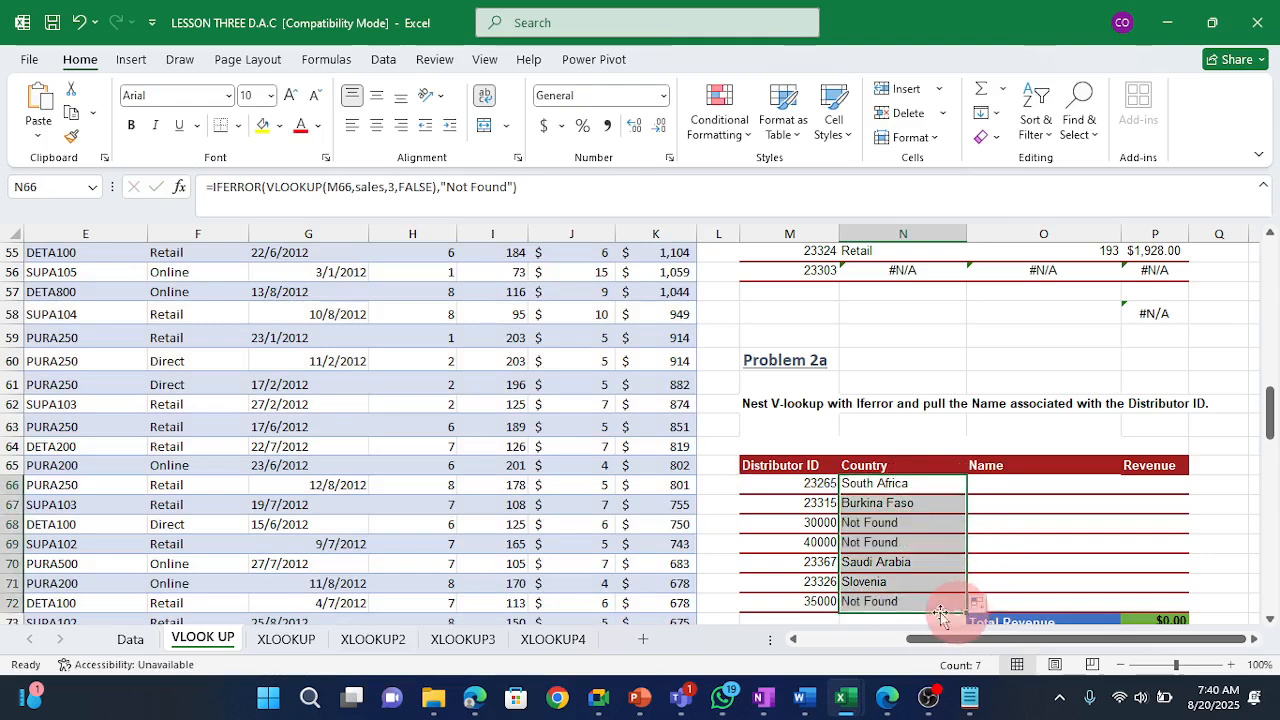
left_click(880, 602)
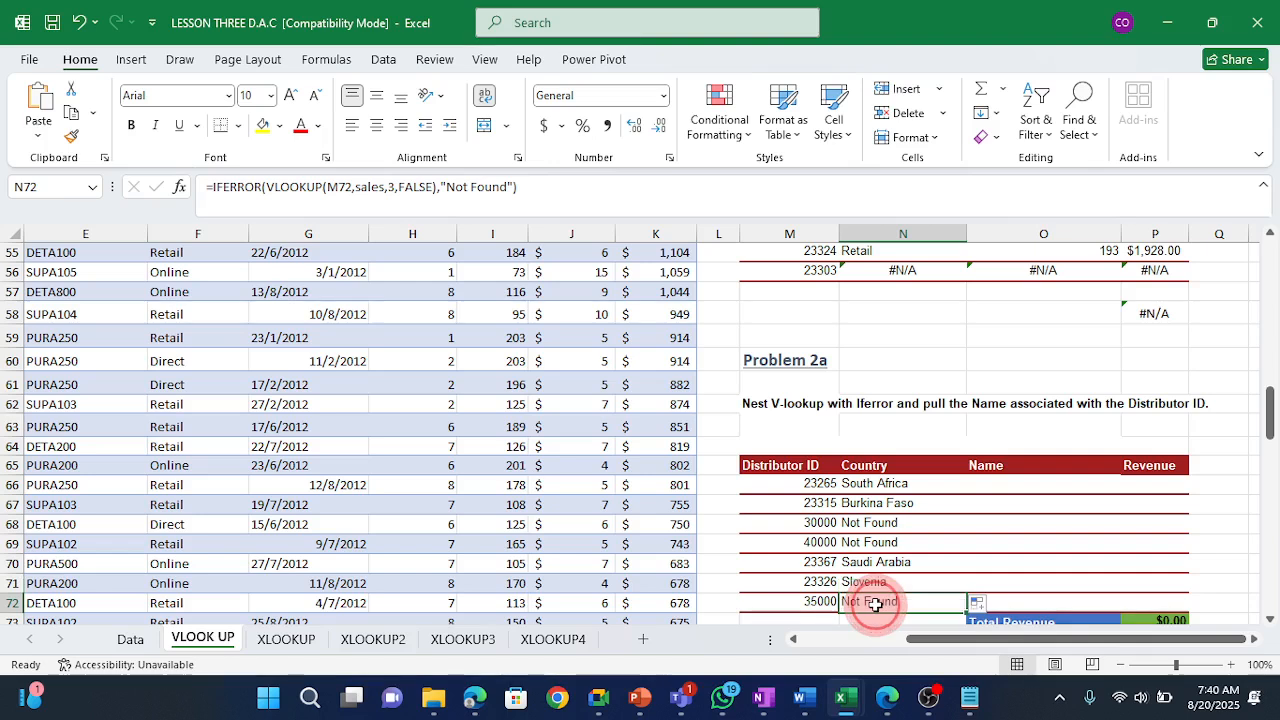
left_click(872, 543)
left_click(872, 524)
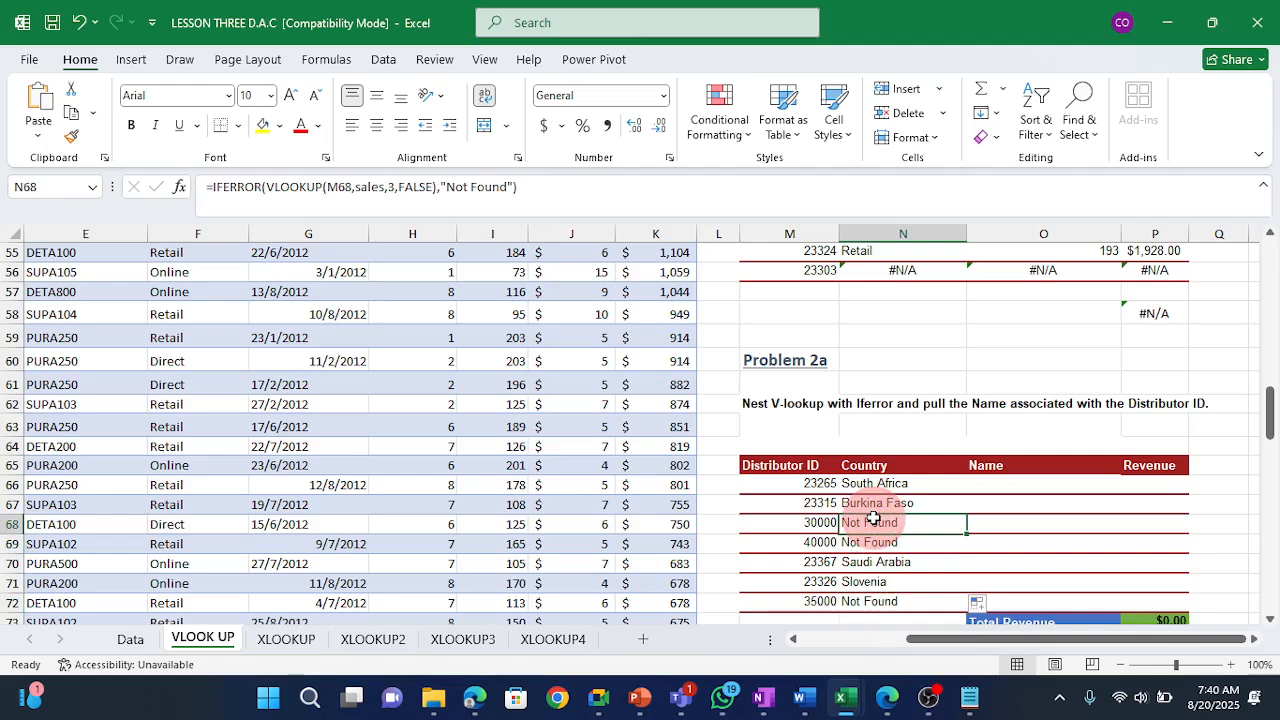
Enter =VLOOKUP(M66,sales,2,FALSE) in O66 to pull the first distributor's name and copy it down through O72.
left_click(1028, 485)
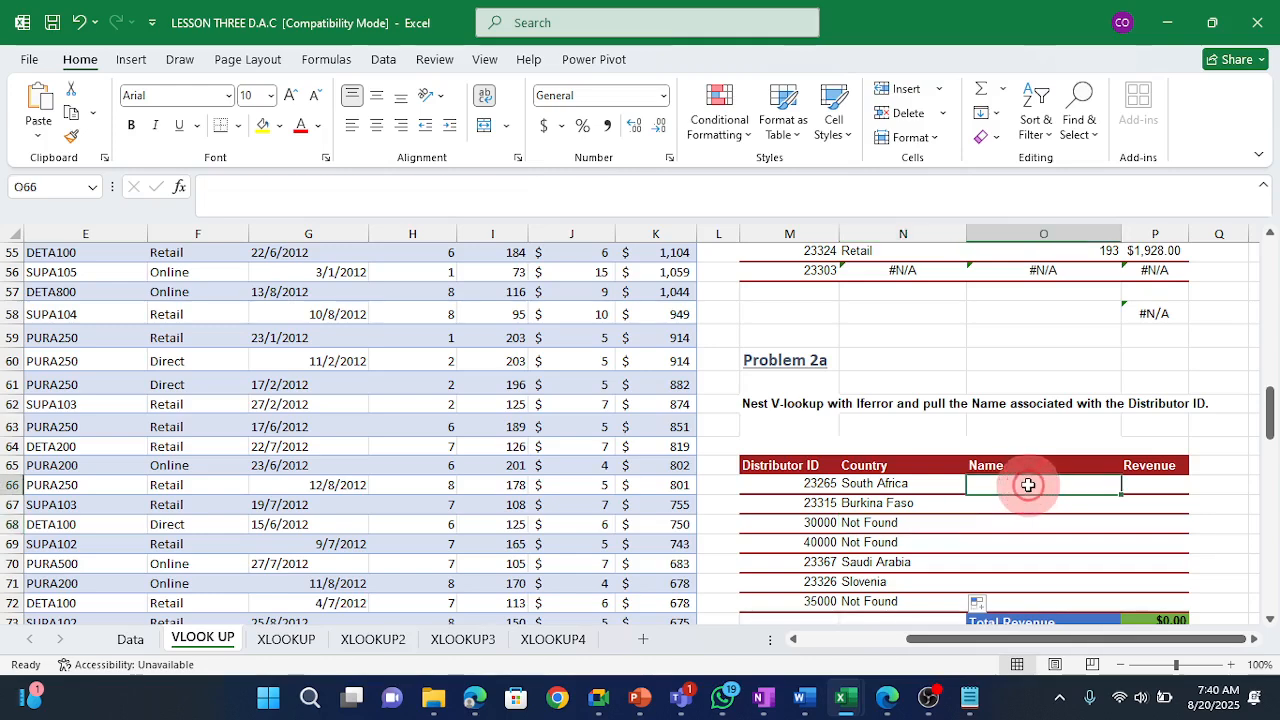
type("=vl")
key("Tab")
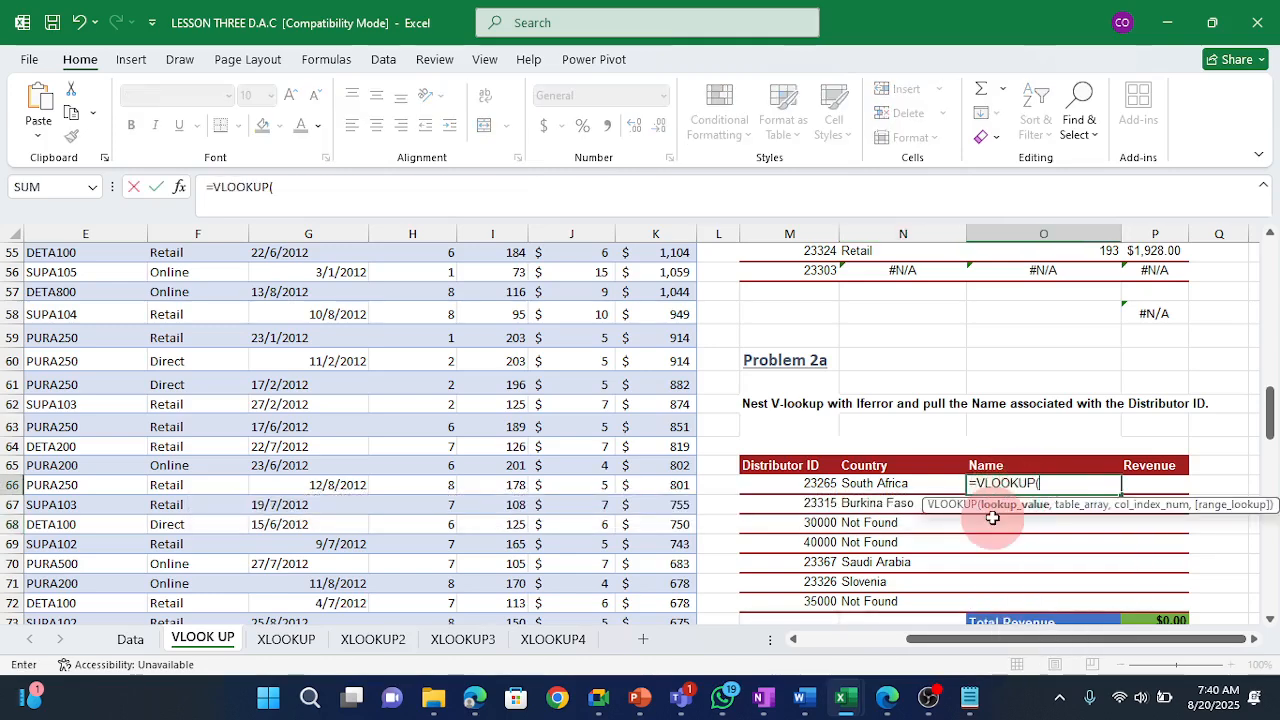
left_click(806, 485)
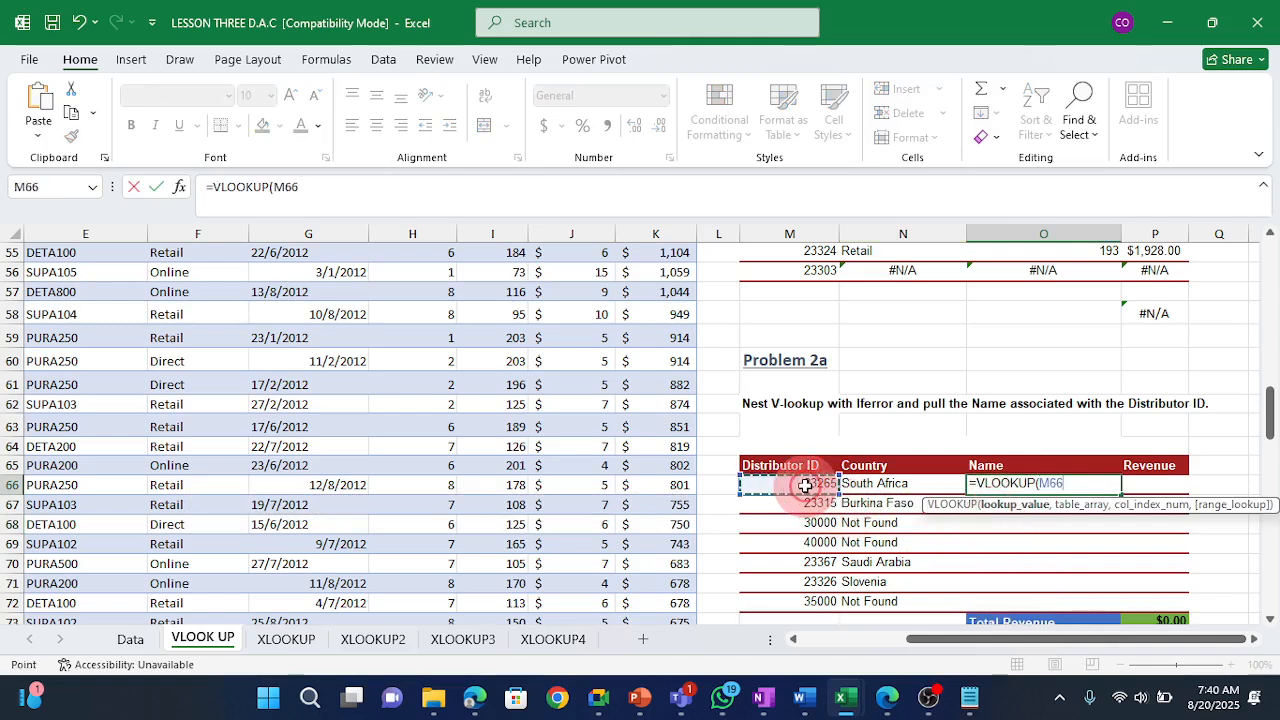
type(",")
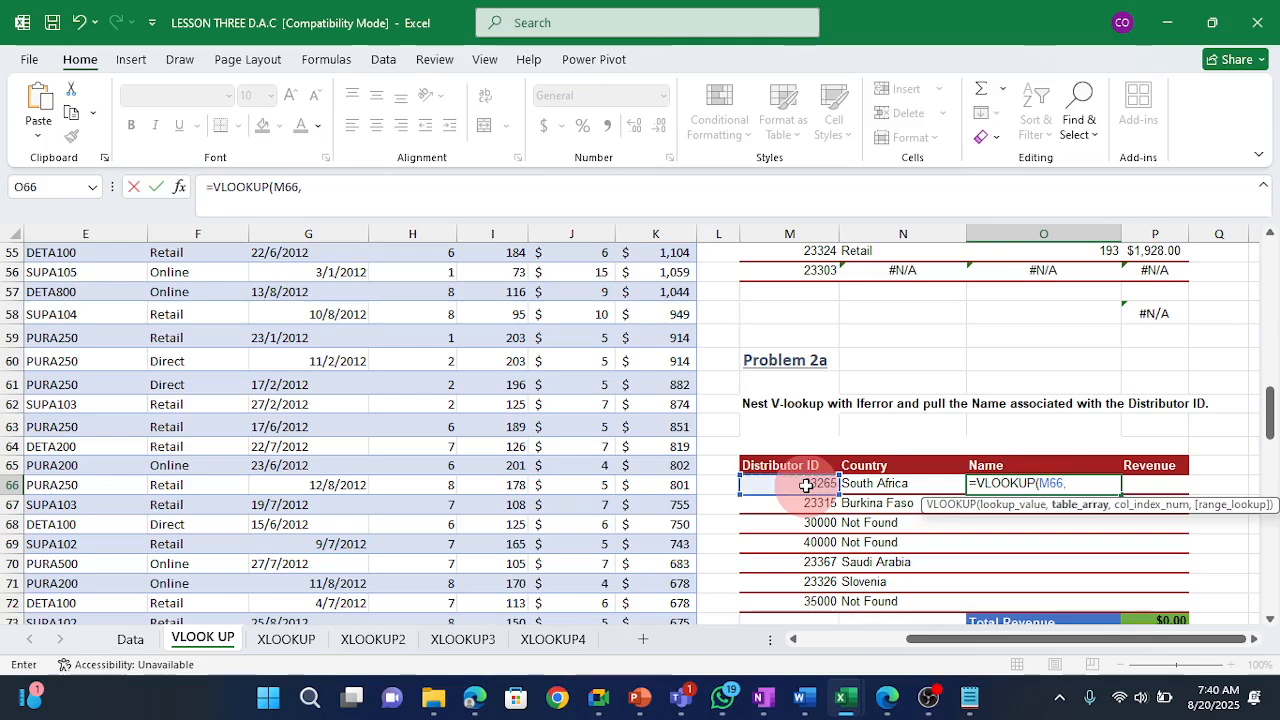
type("sales")
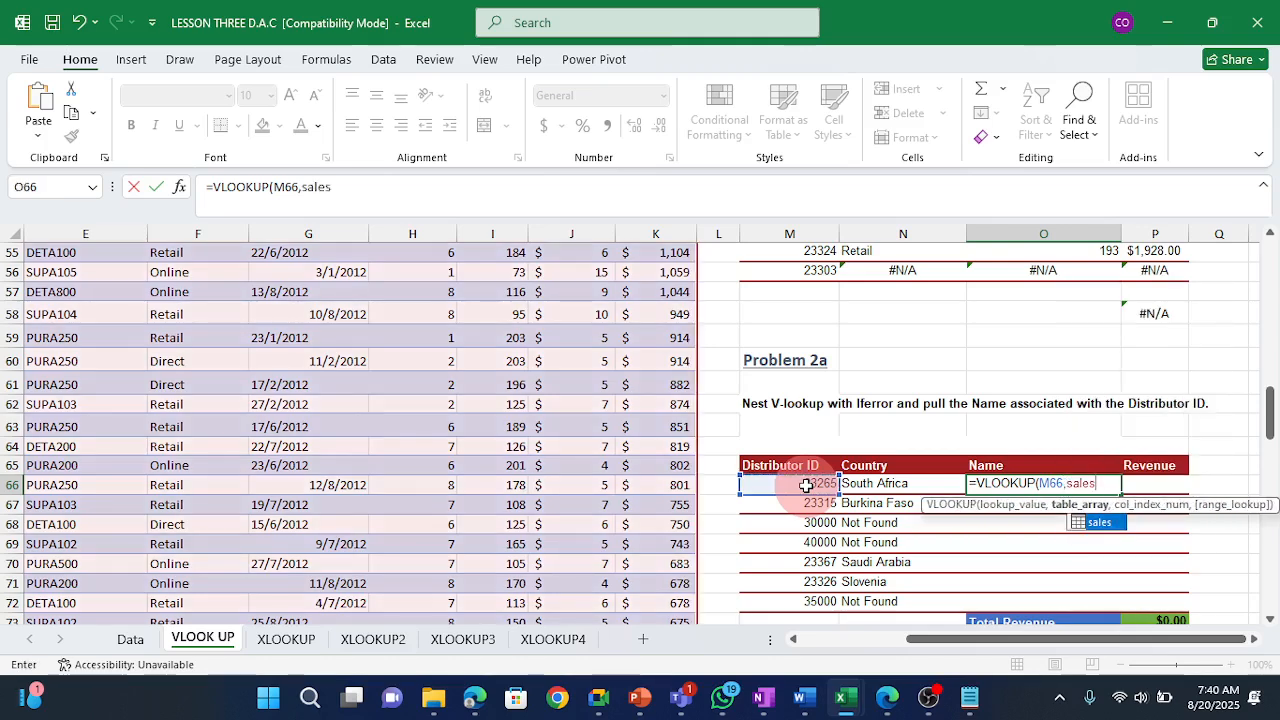
key("Tab")
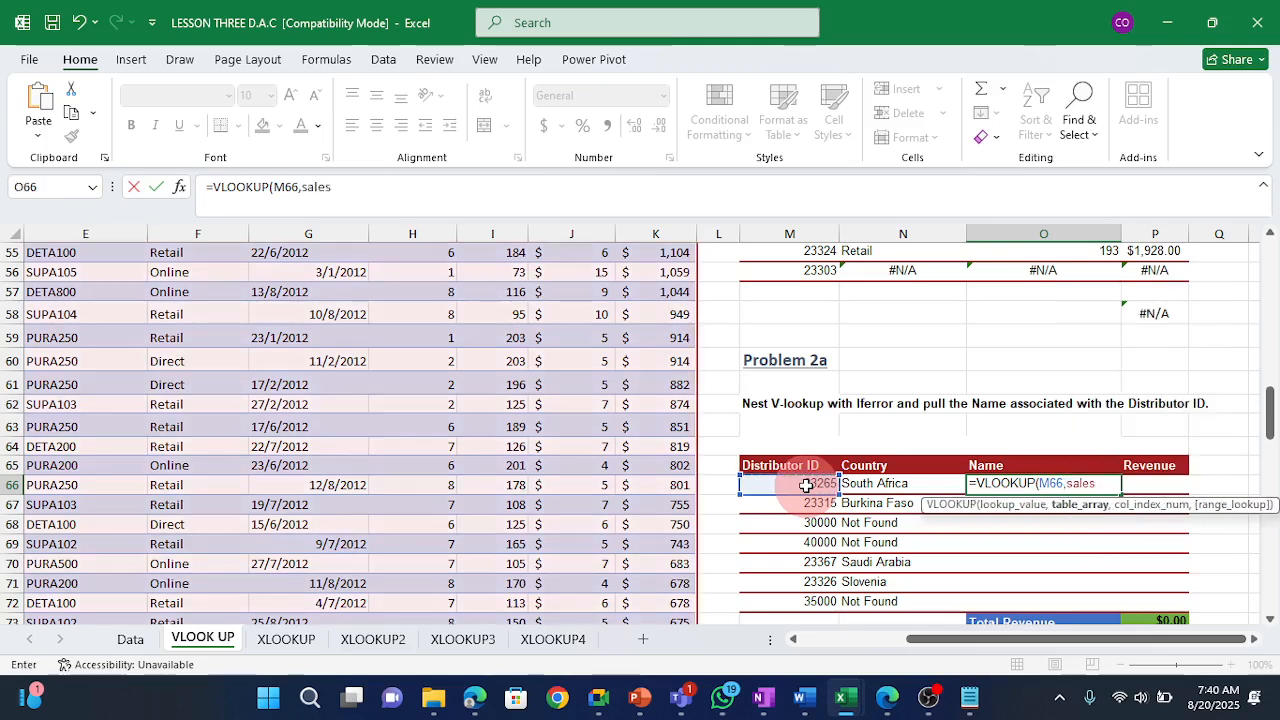
type(",")
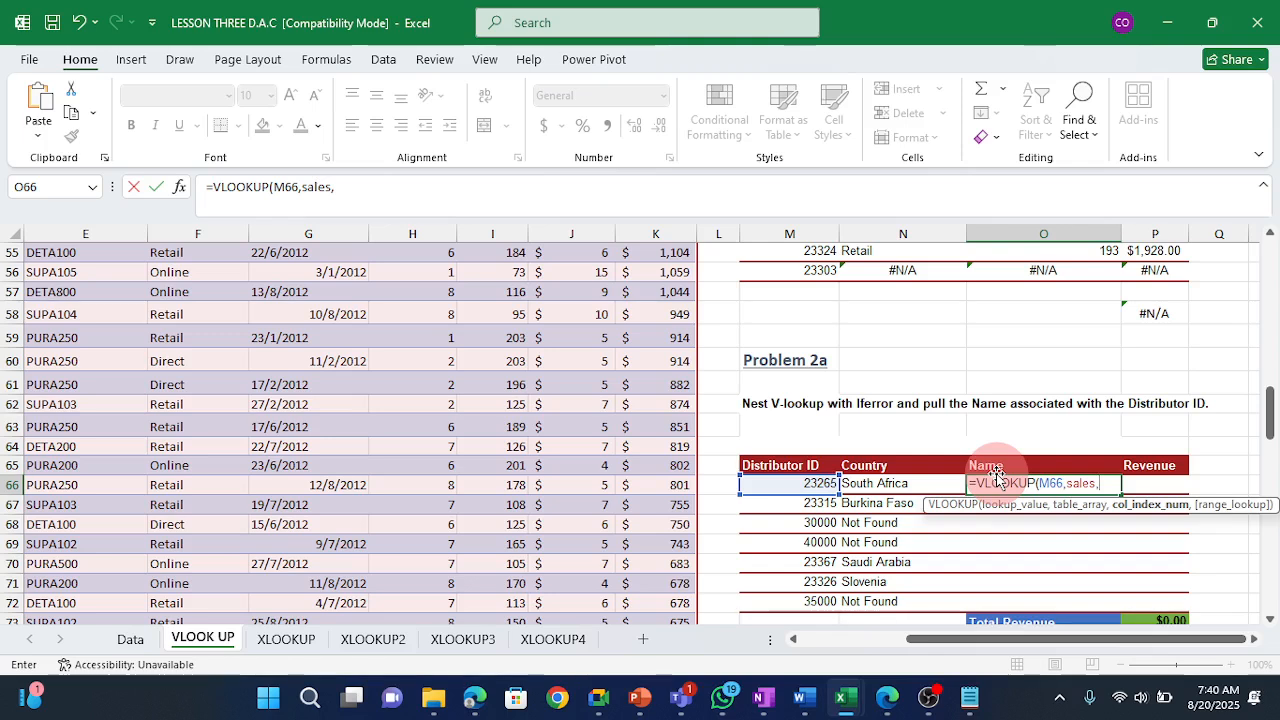
type("2,")
key("Down")
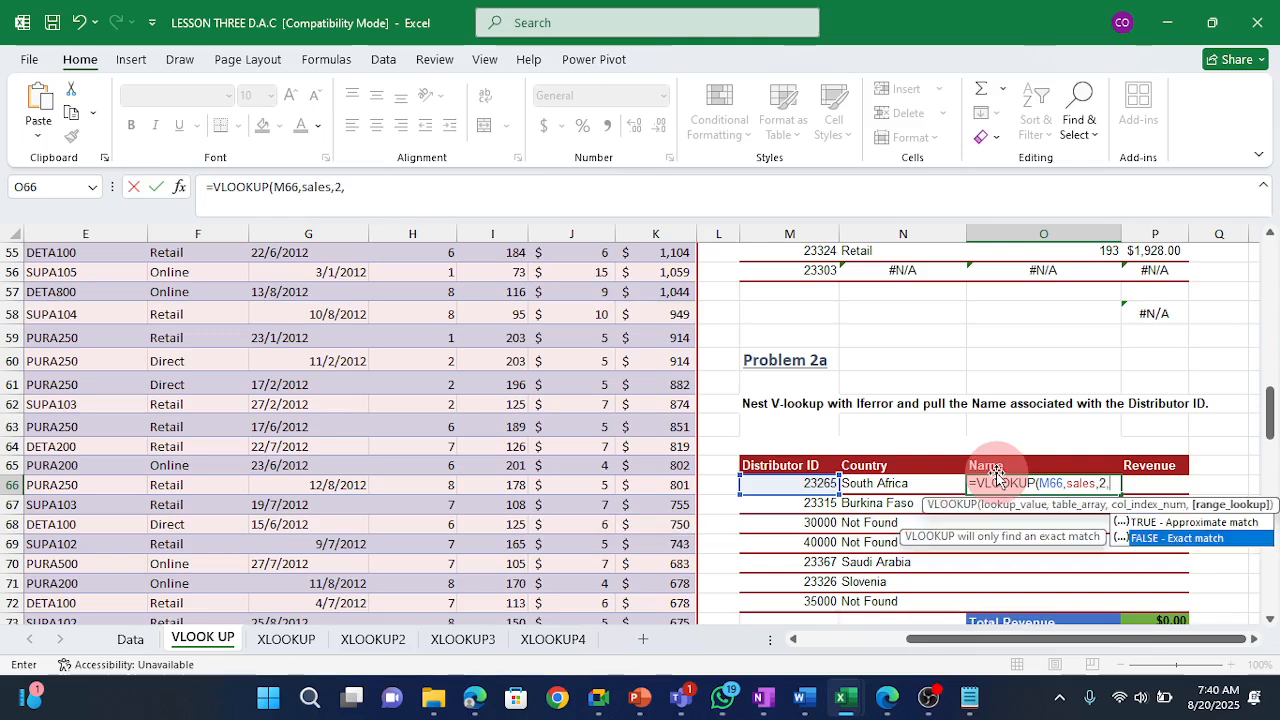
key("Tab")
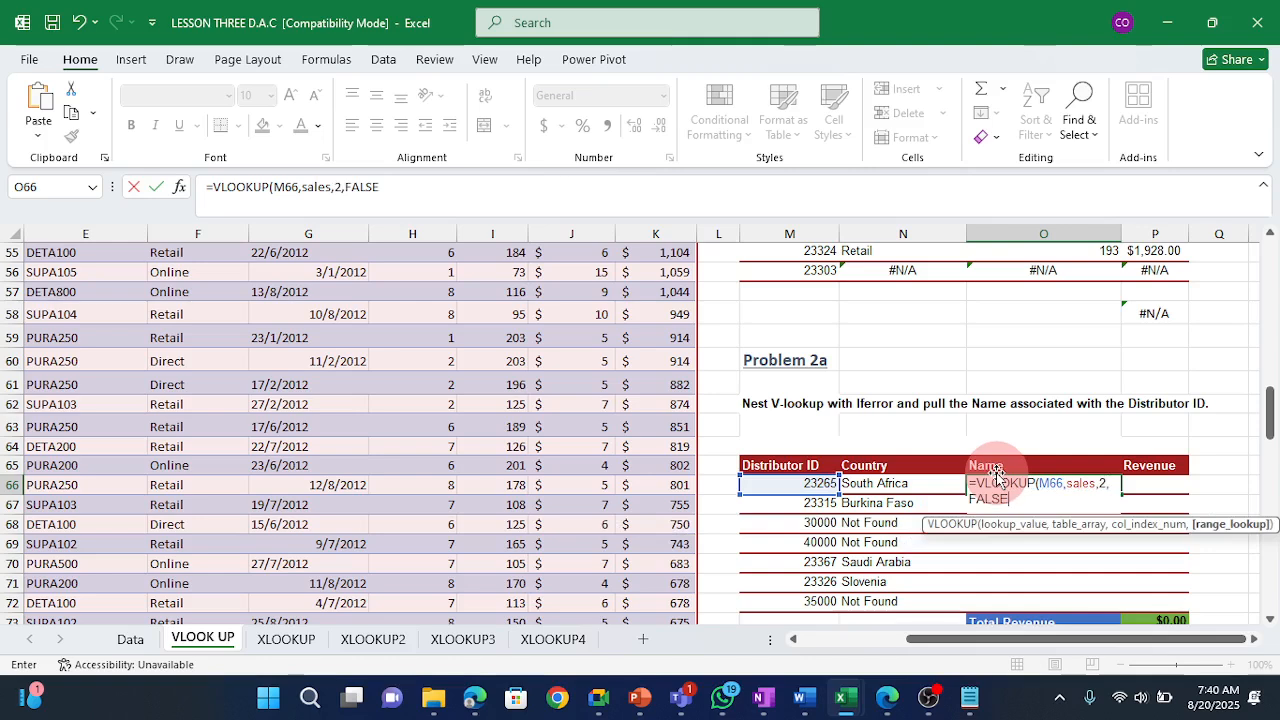
key("Return")
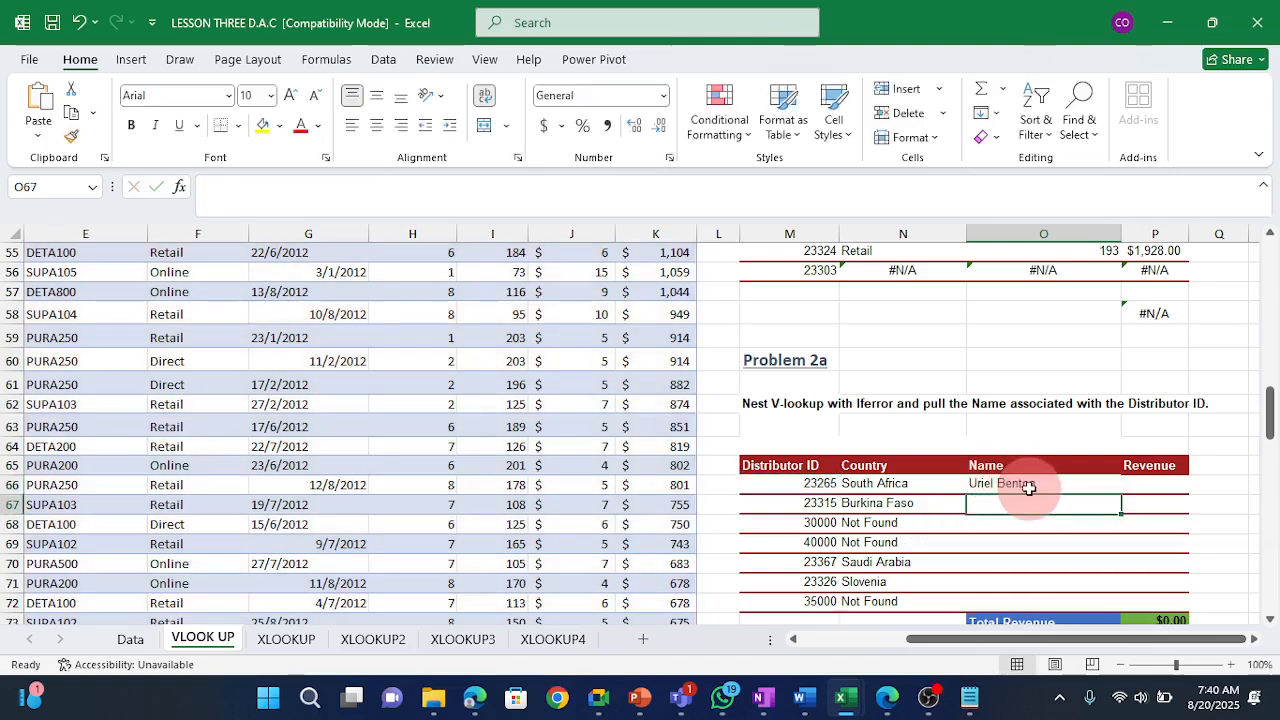
left_click(1029, 487)
left_click_drag(1120, 493, 1114, 604)
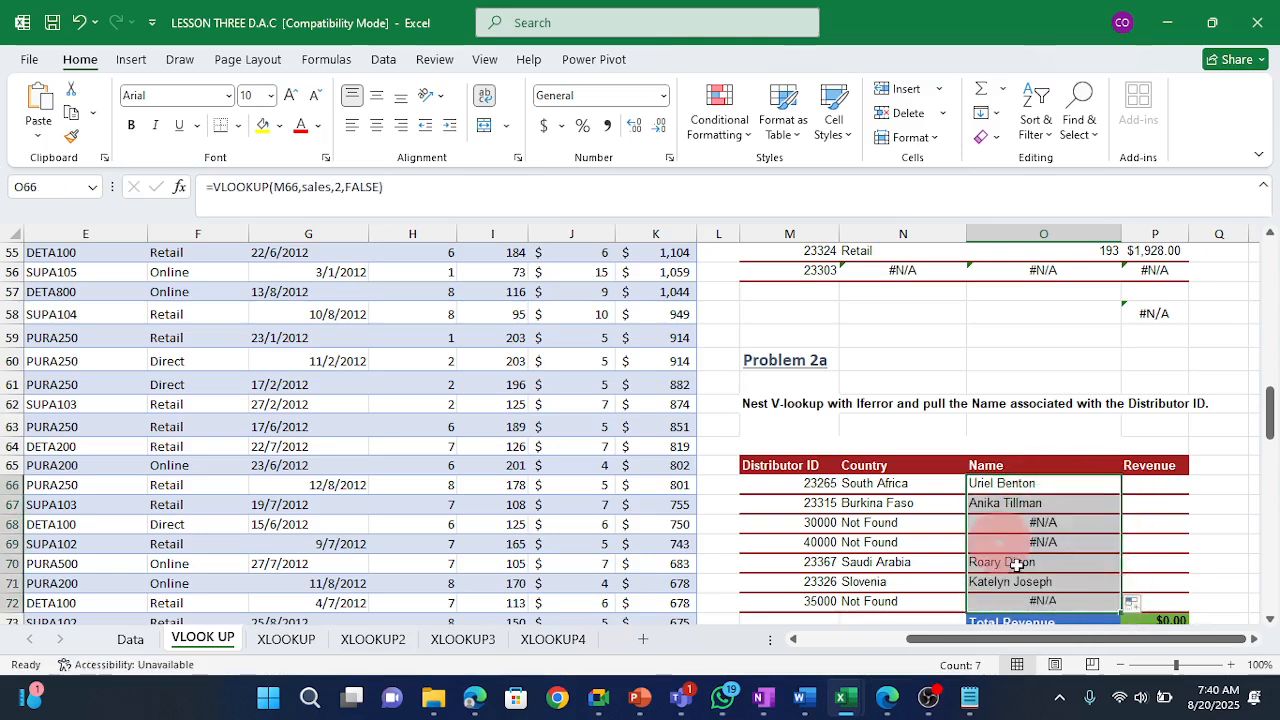
Wrap the name VLOOKUP in O66 in IFERROR with "No Name" as the error value and copy it down through O72.
double_click(983, 488)
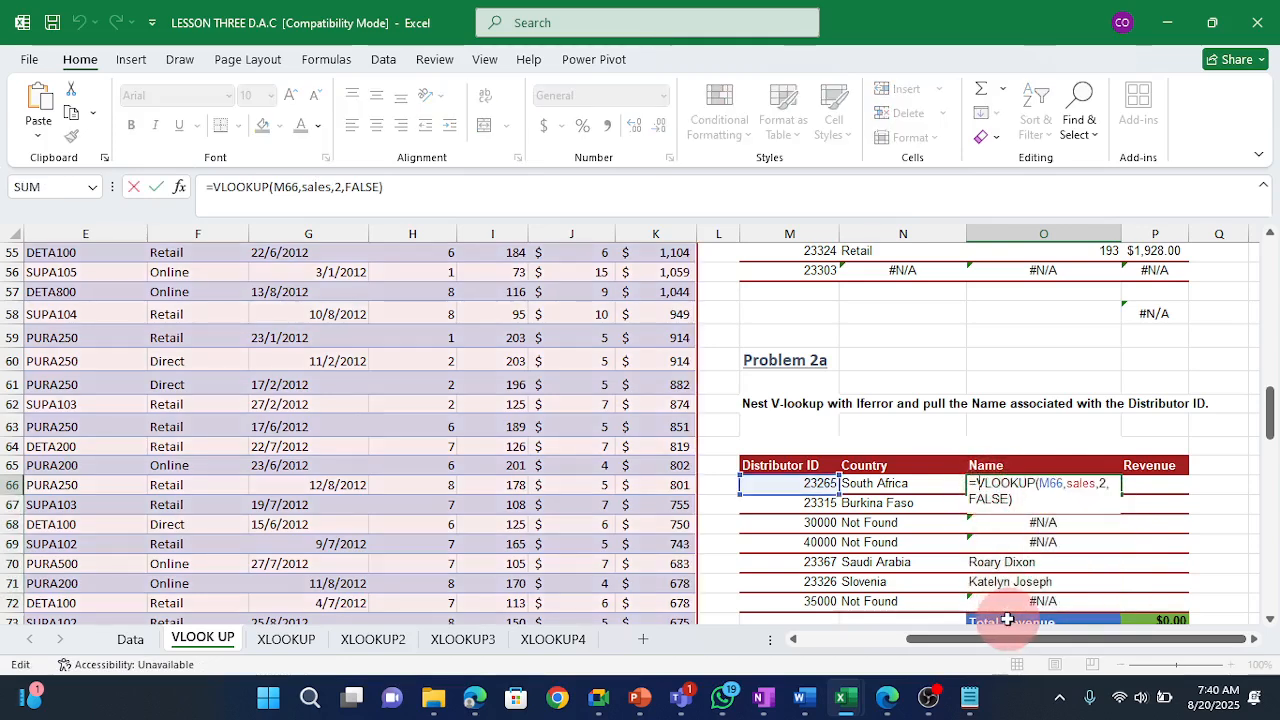
type("ifer")
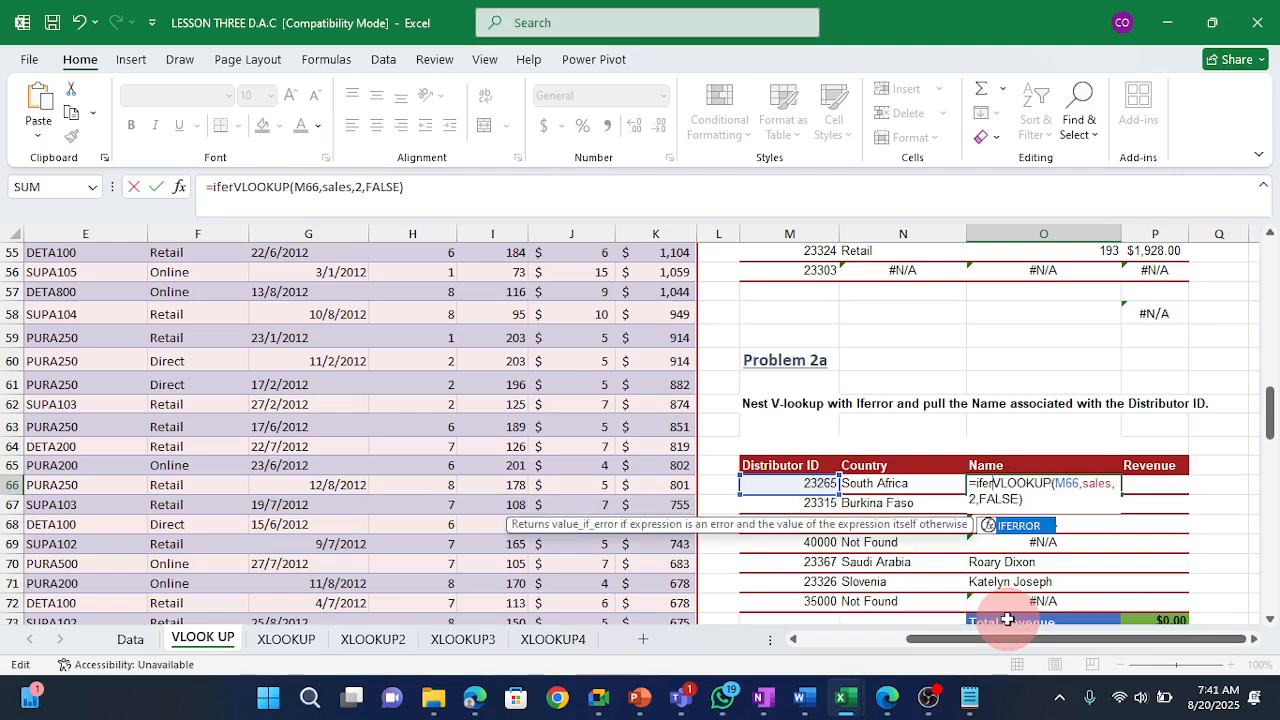
key("Tab")
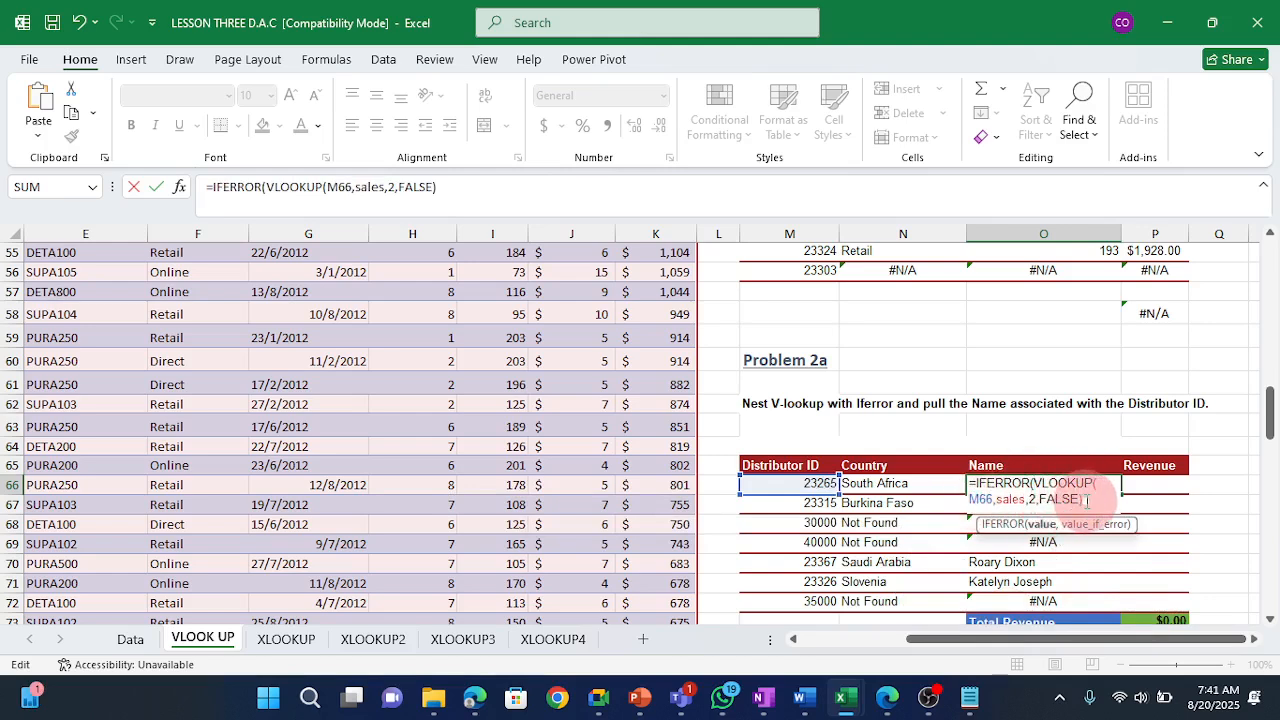
type(",")
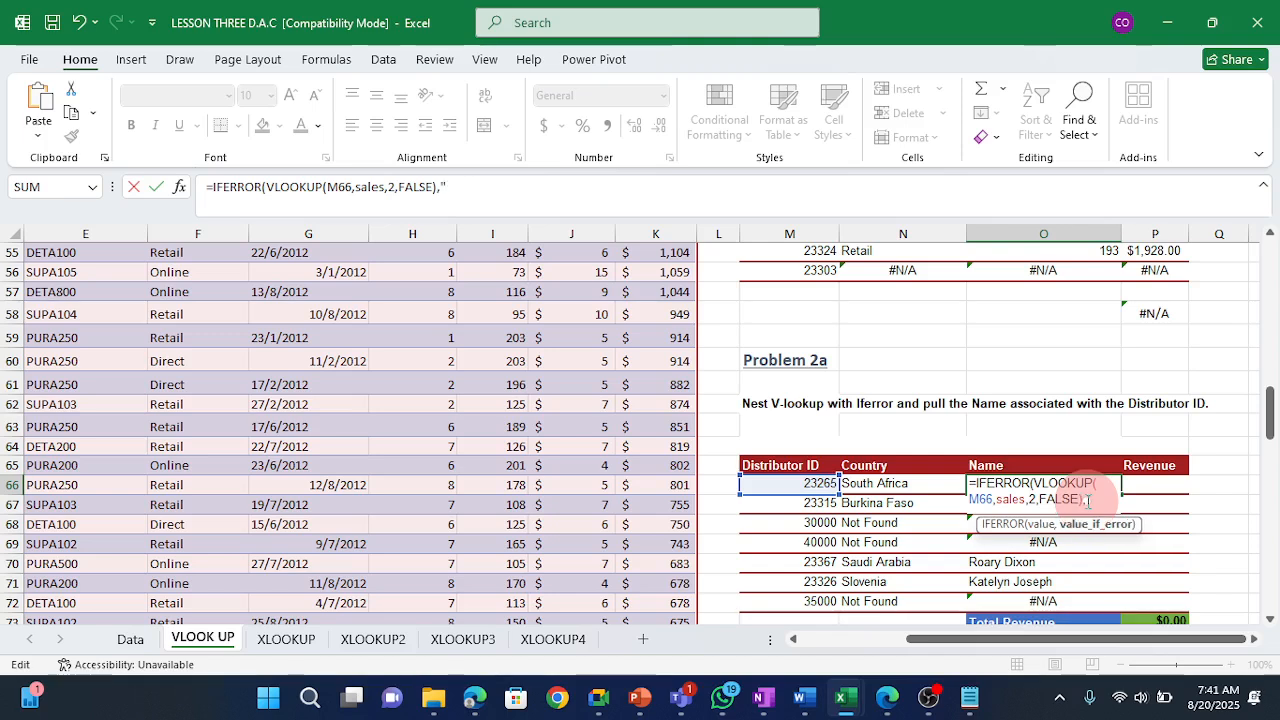
type("\"No Name\"")
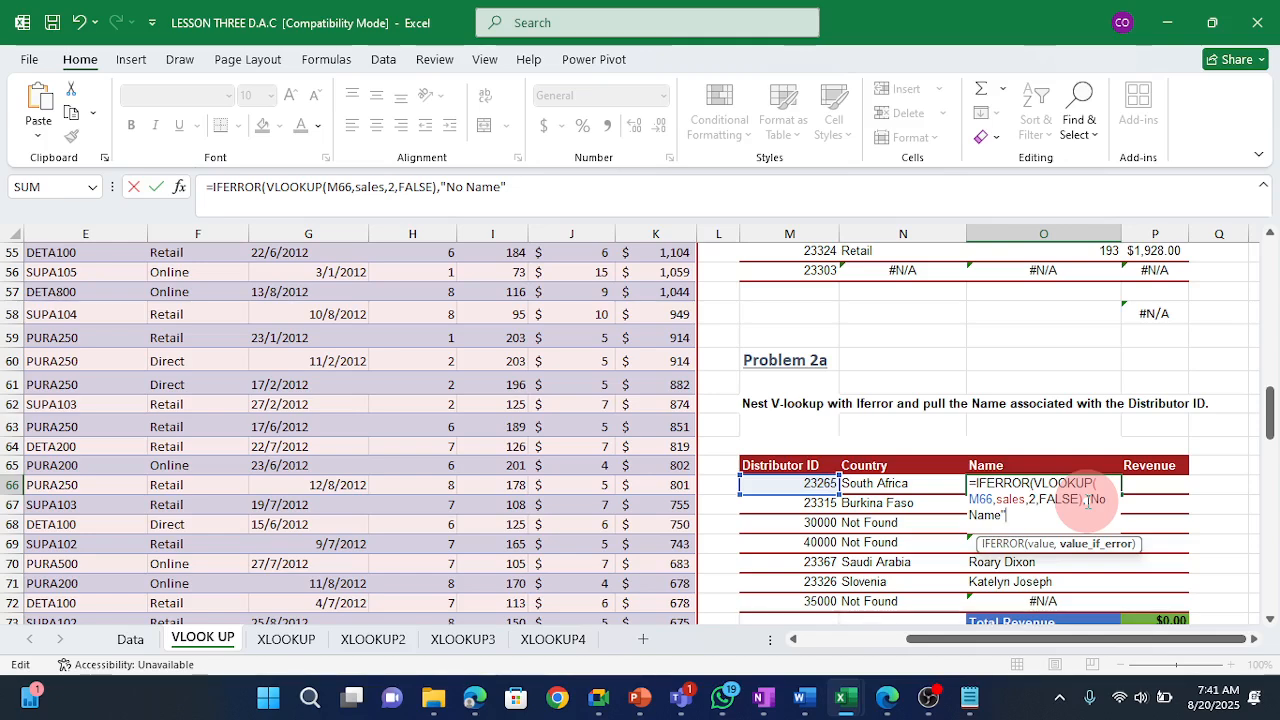
key("Return")
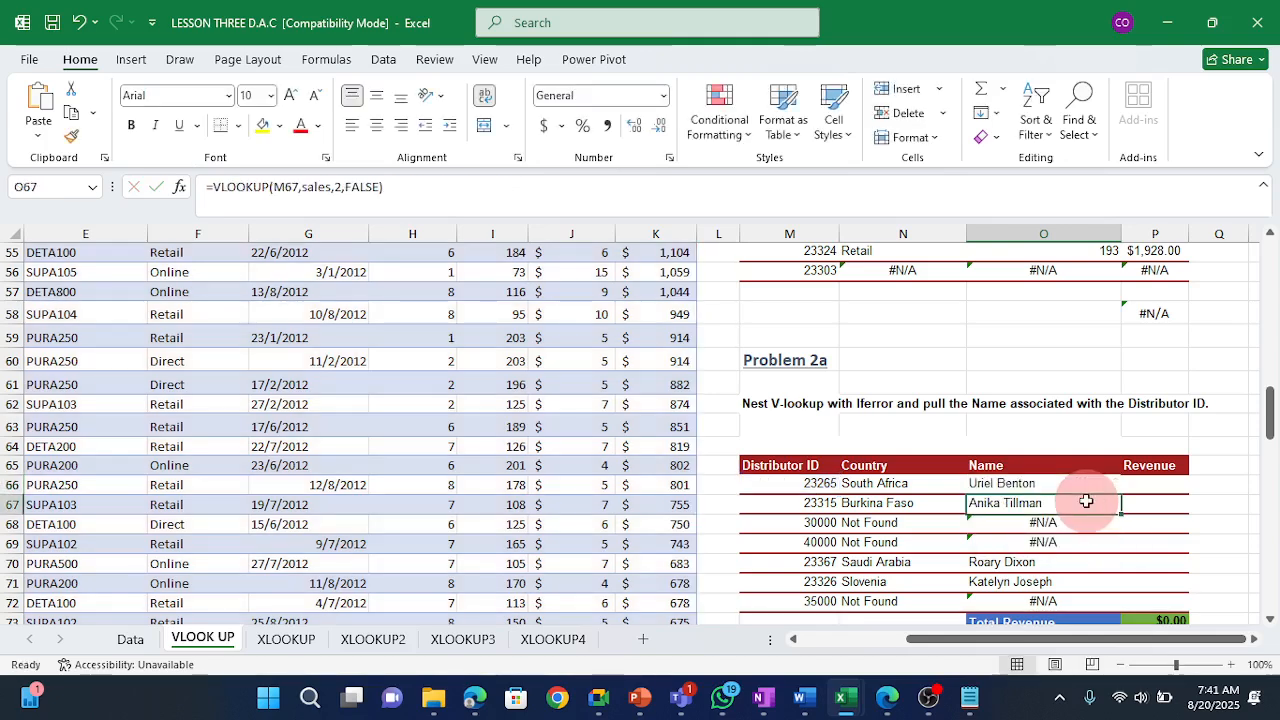
left_click(1089, 484)
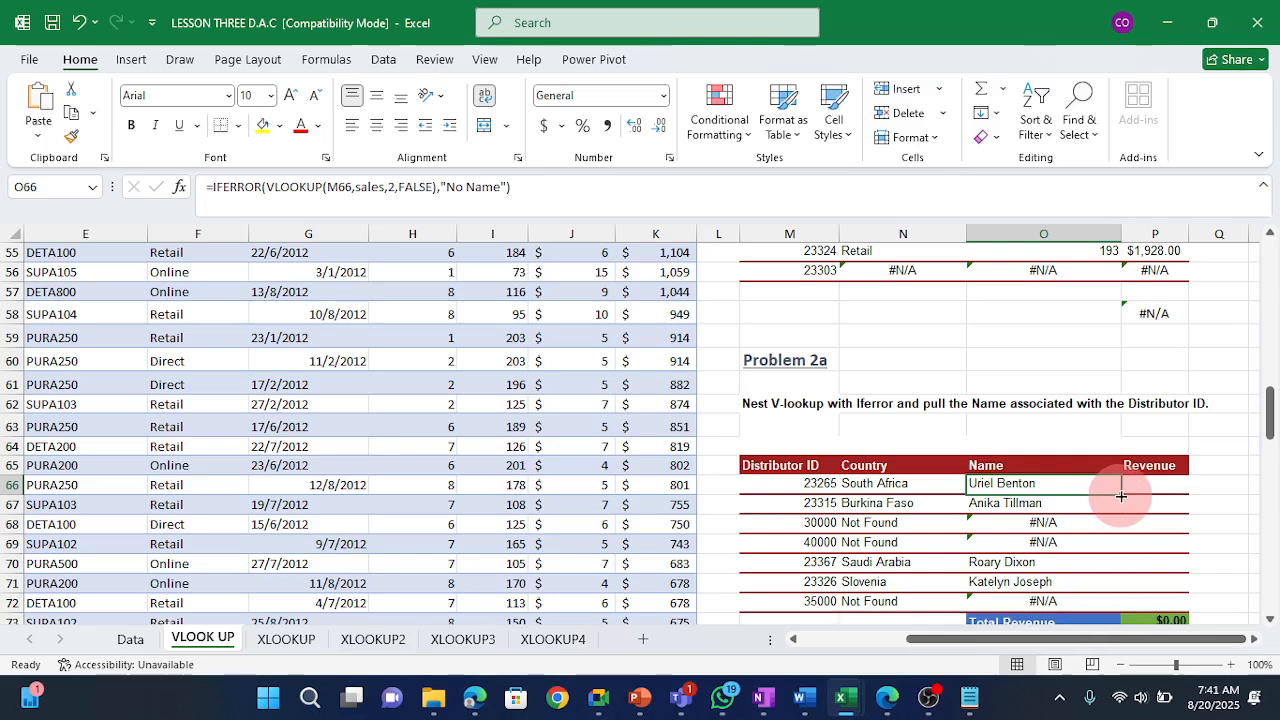
double_click(1122, 496)
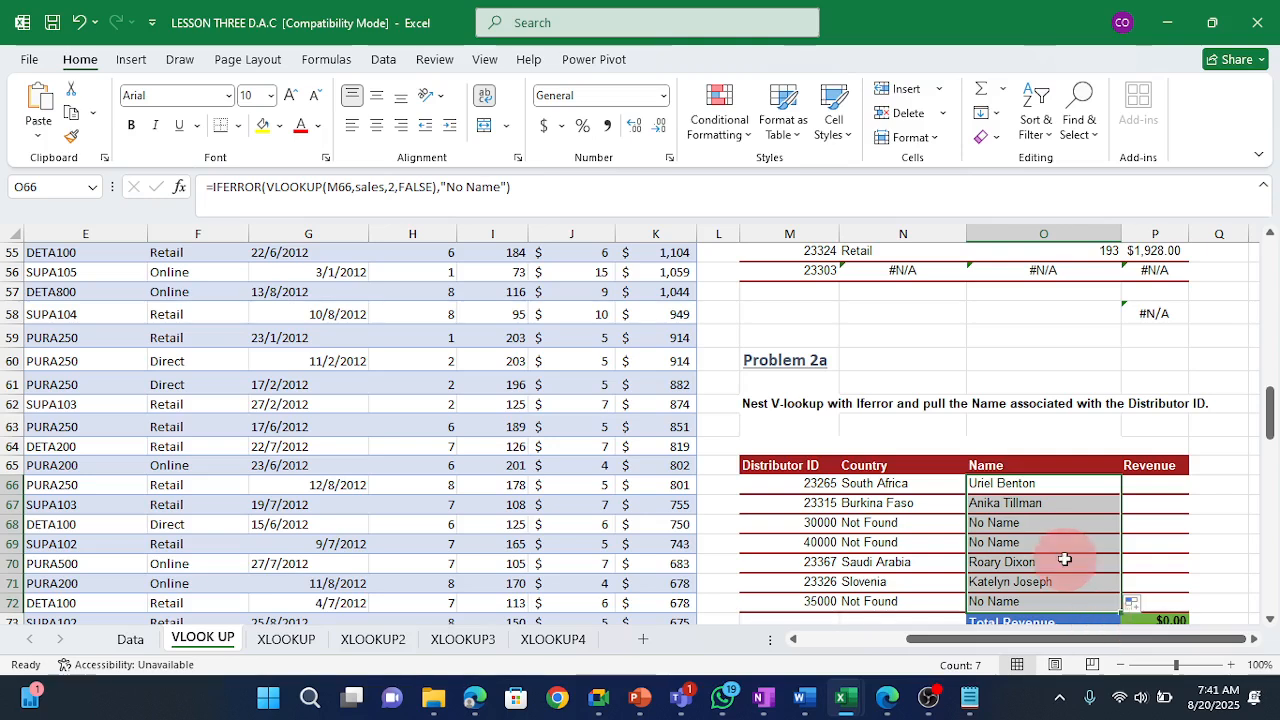
Enter =VLOOKUP(M66,sales,10,FALSE) in P66 to pull the first distributor's revenue and copy it down through P72.
left_click(1165, 490)
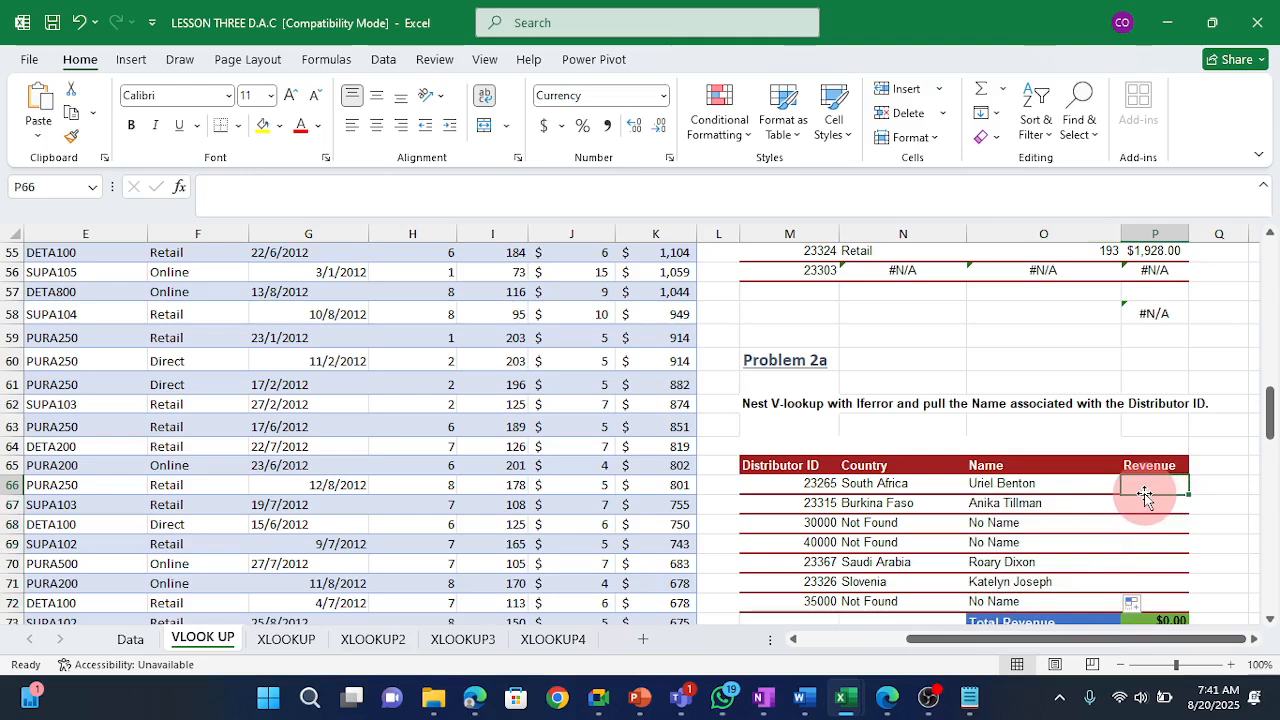
type("=vl")
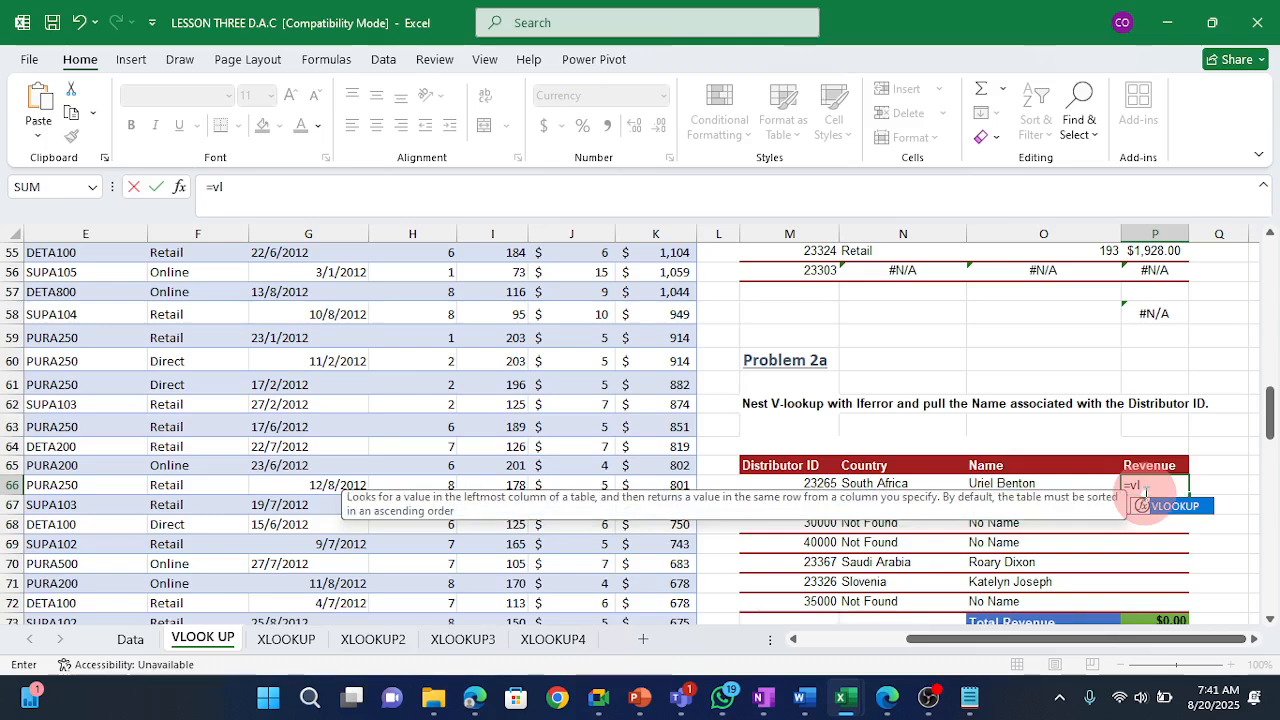
key("Tab")
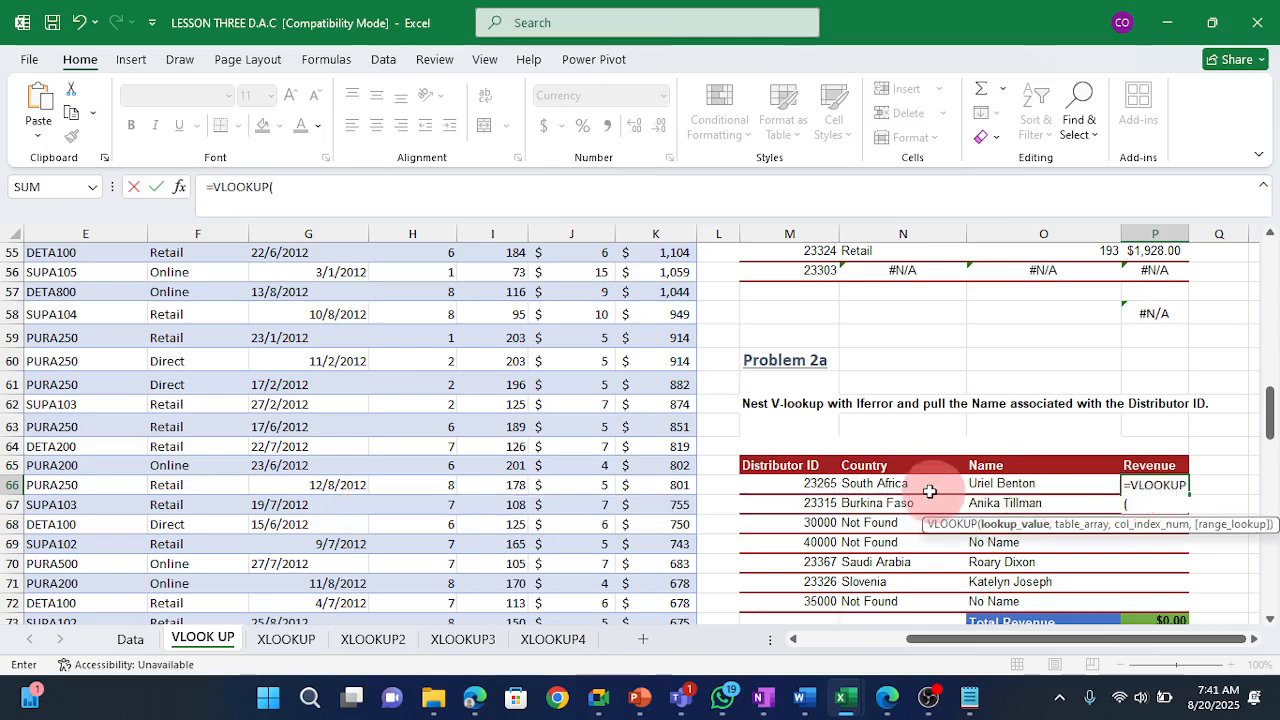
left_click(826, 488)
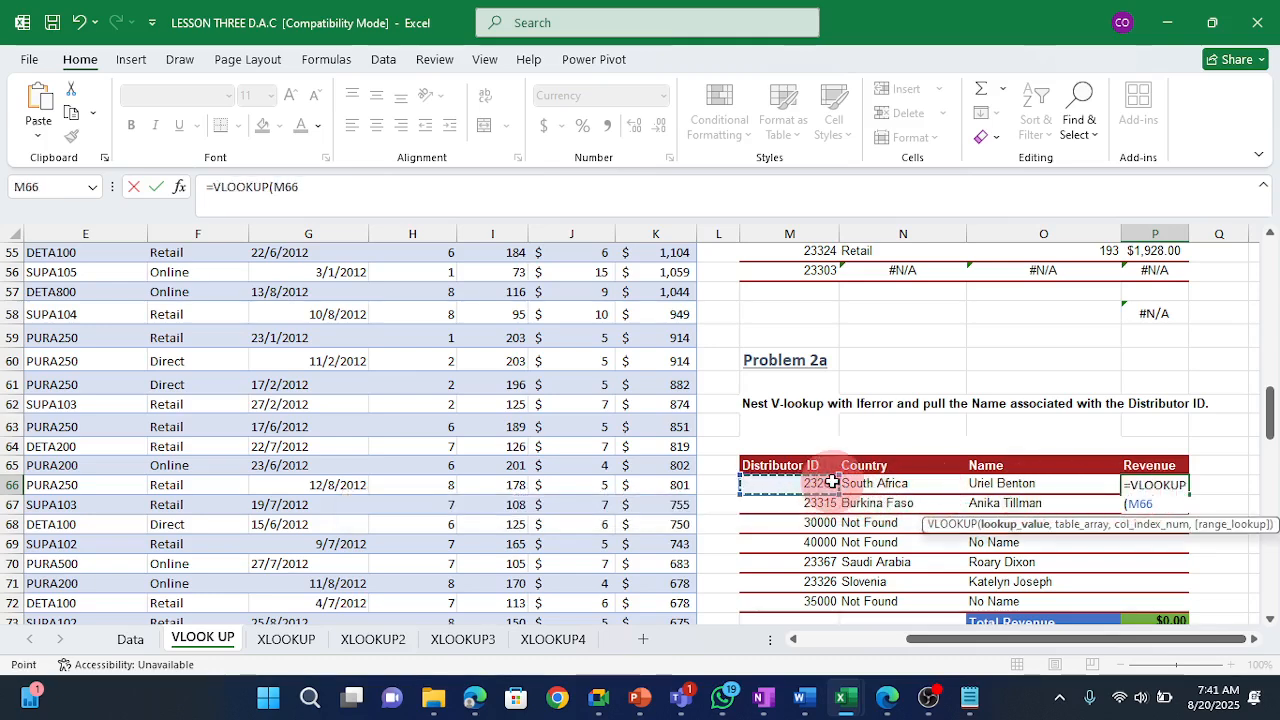
type(",")
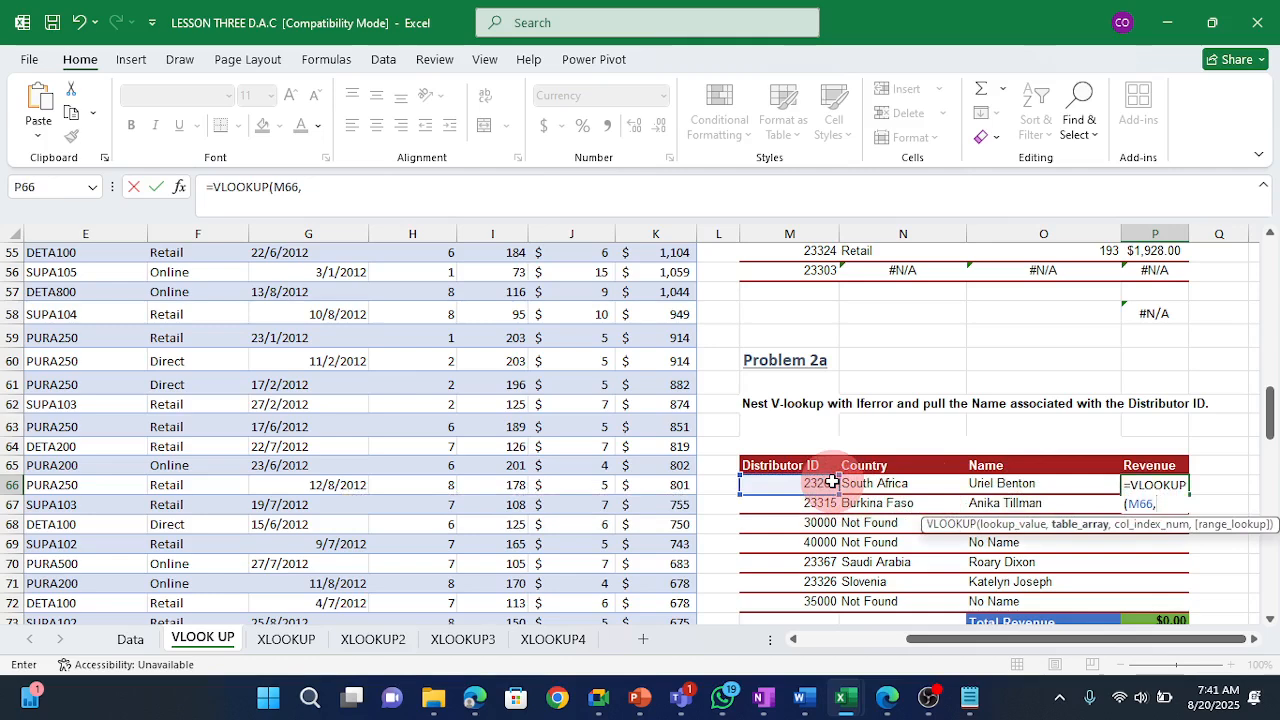
type("sale")
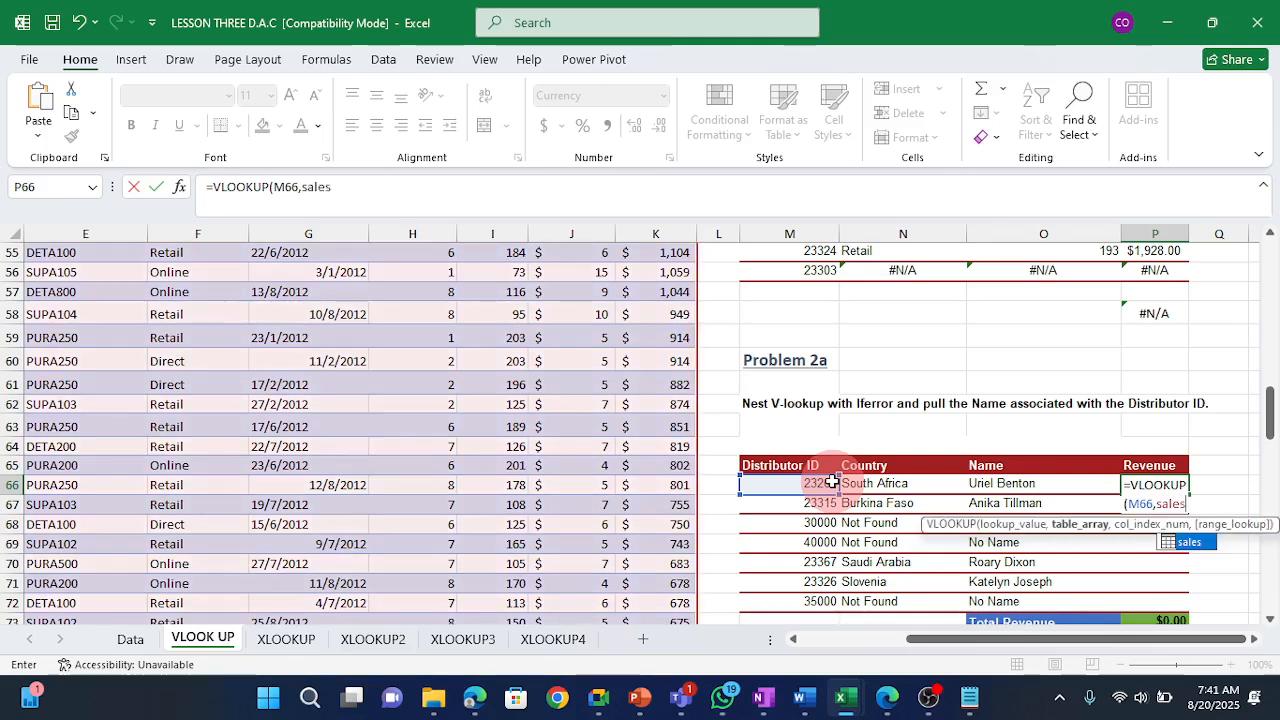
type("s,")
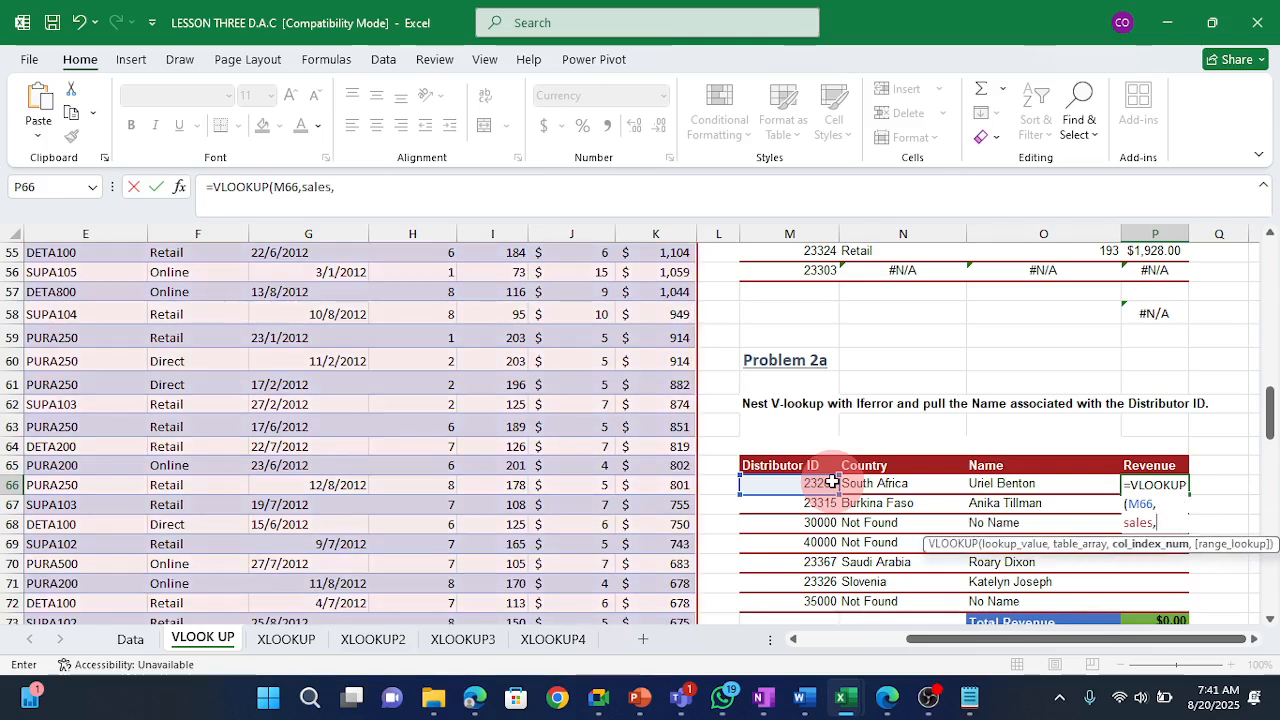
type("10,")
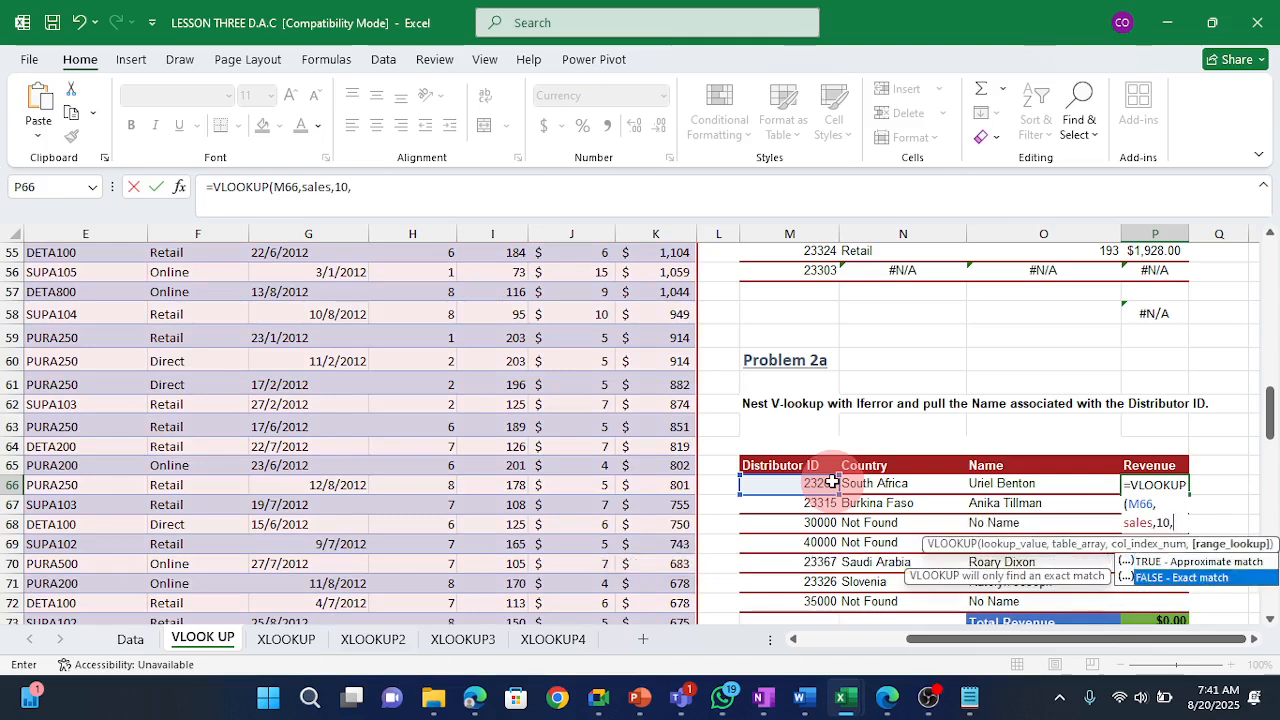
type("FALSE)")
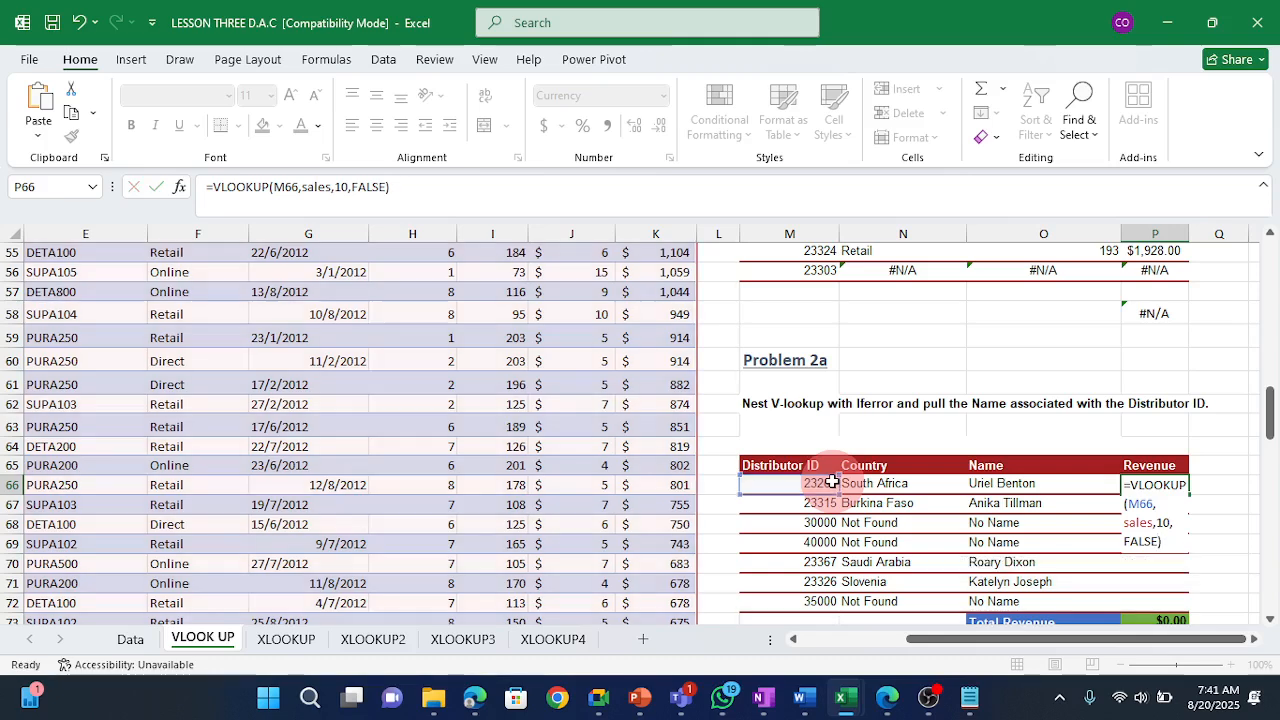
key("Return")
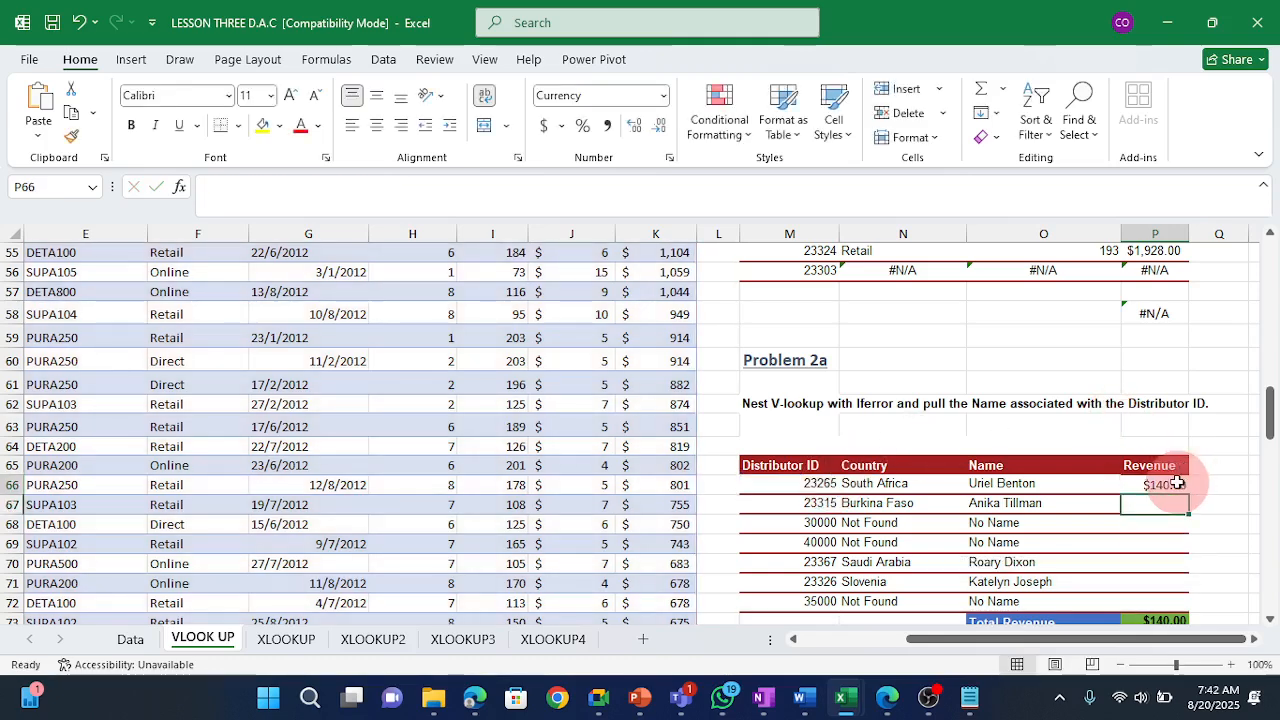
left_click(1172, 485)
double_click(1188, 494)
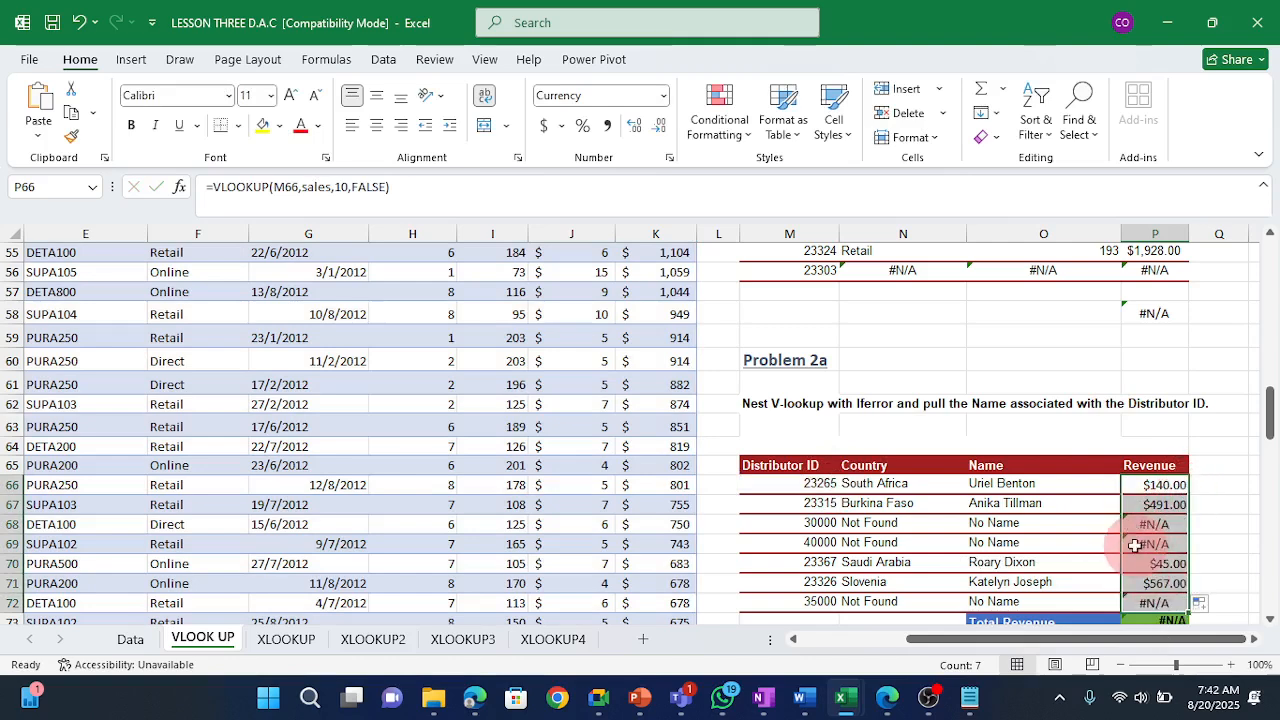
Wrap the revenue VLOOKUP in P66 in IFERROR with 0 as the error value and copy it down through P72.
left_click(1138, 488)
double_click(1138, 488)
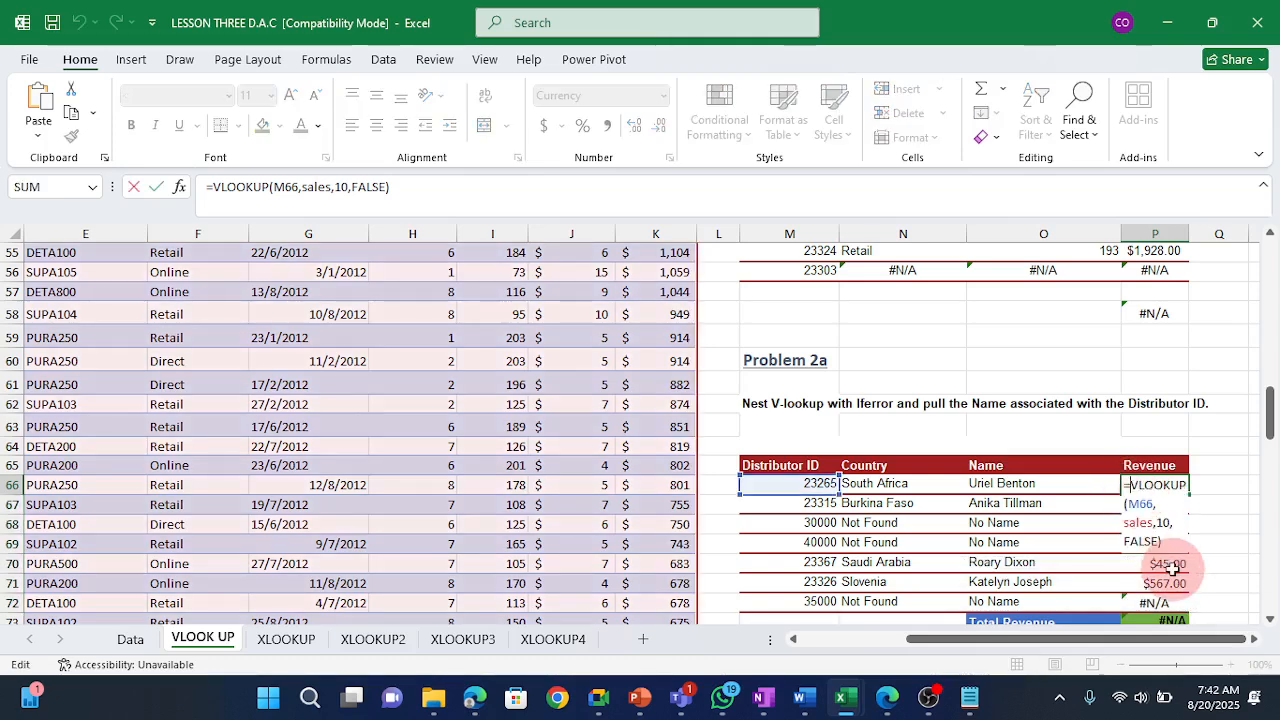
type("if")
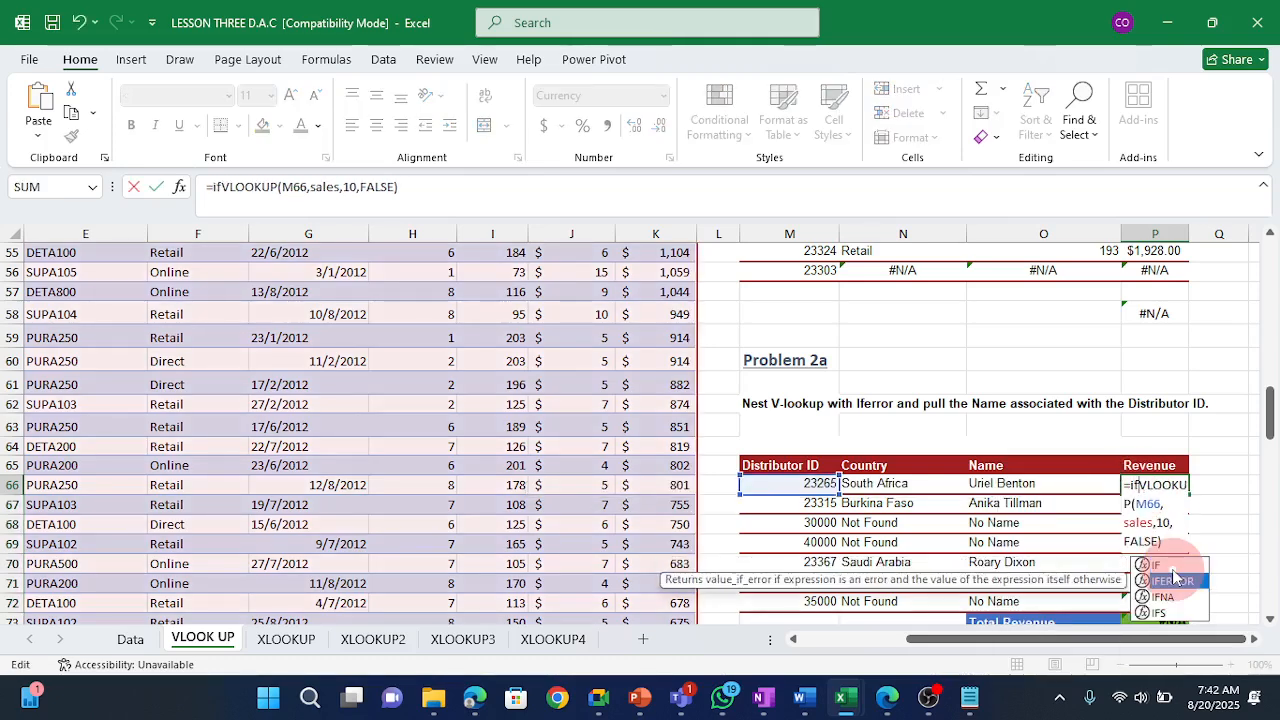
double_click(1174, 580)
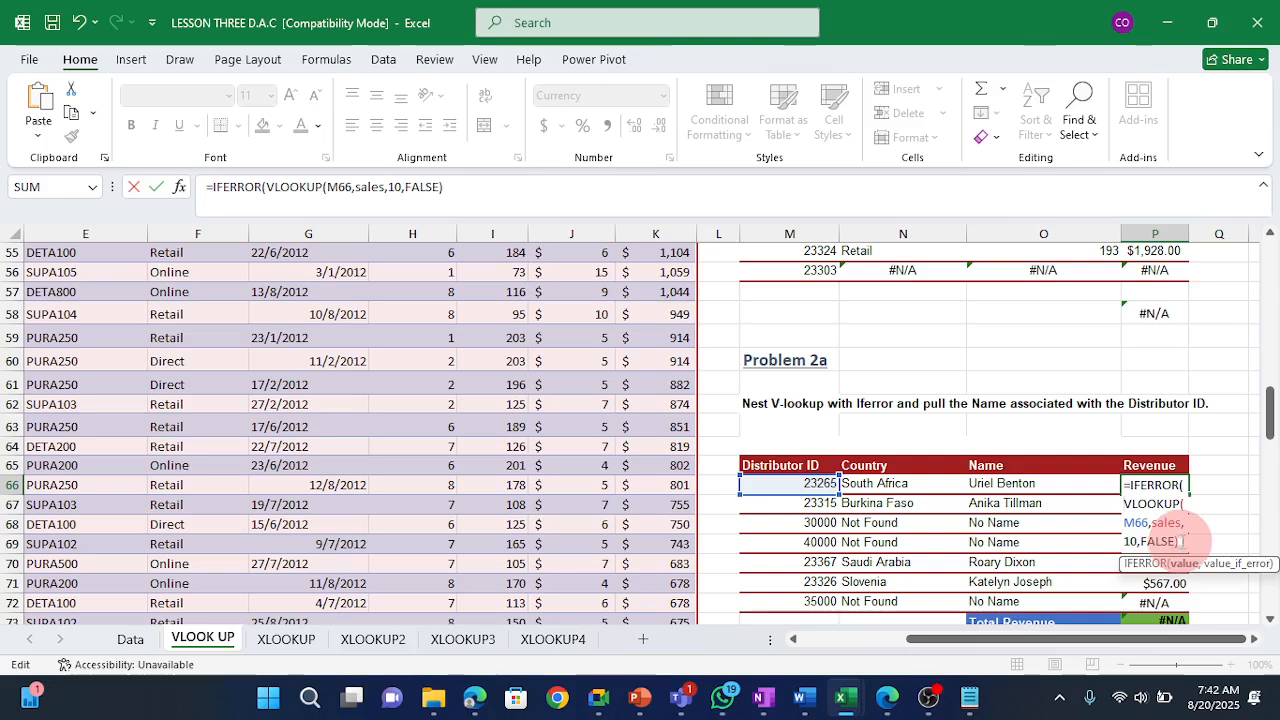
type(",")
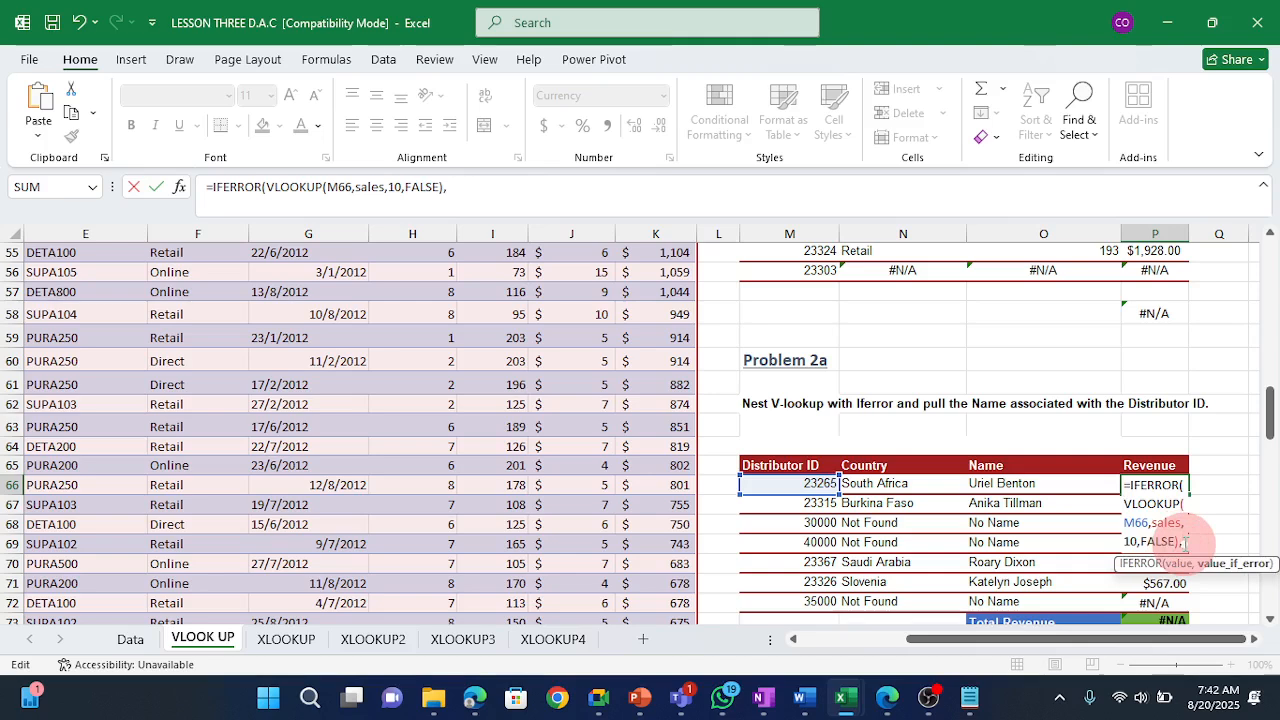
type("0")
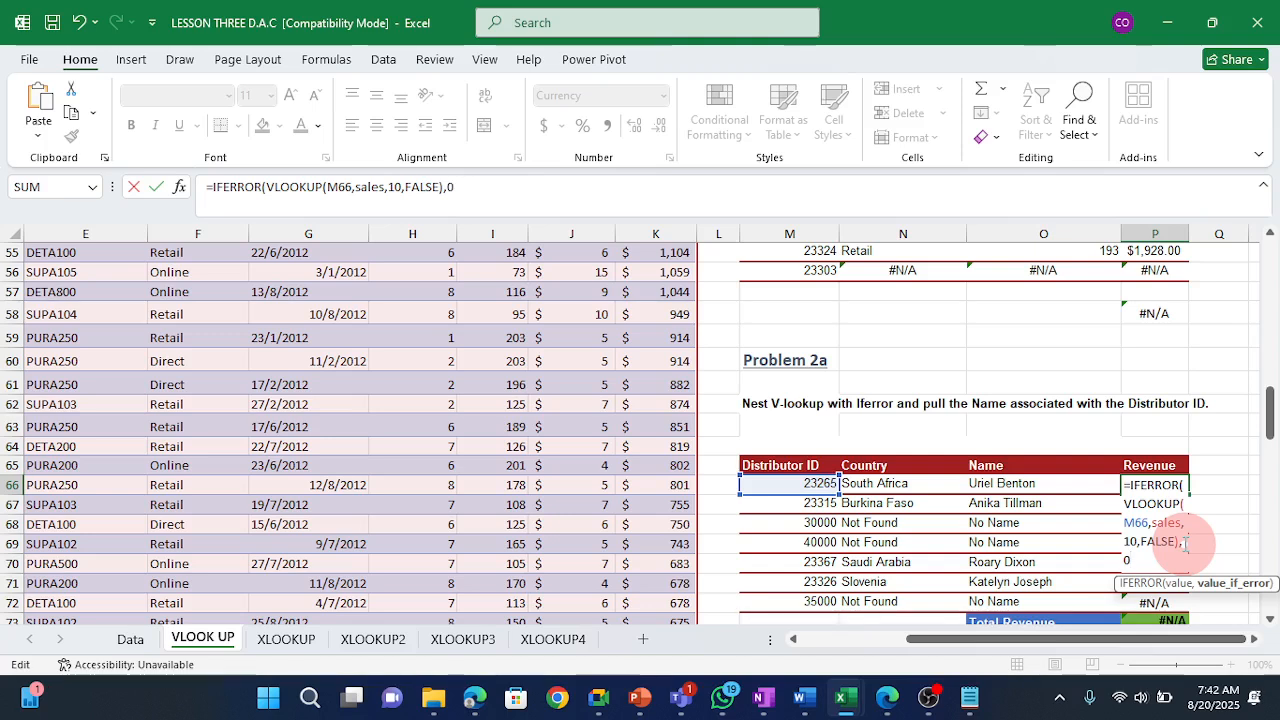
type(")")
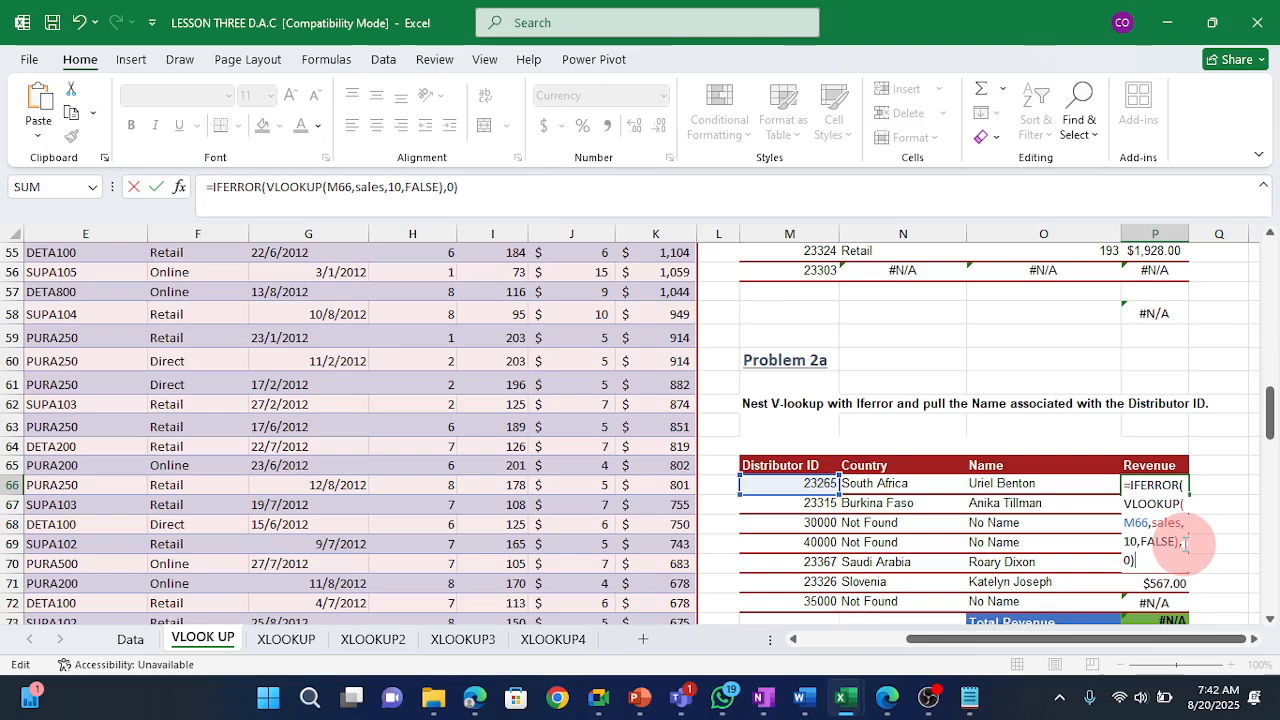
key("Return")
left_click(1163, 486)
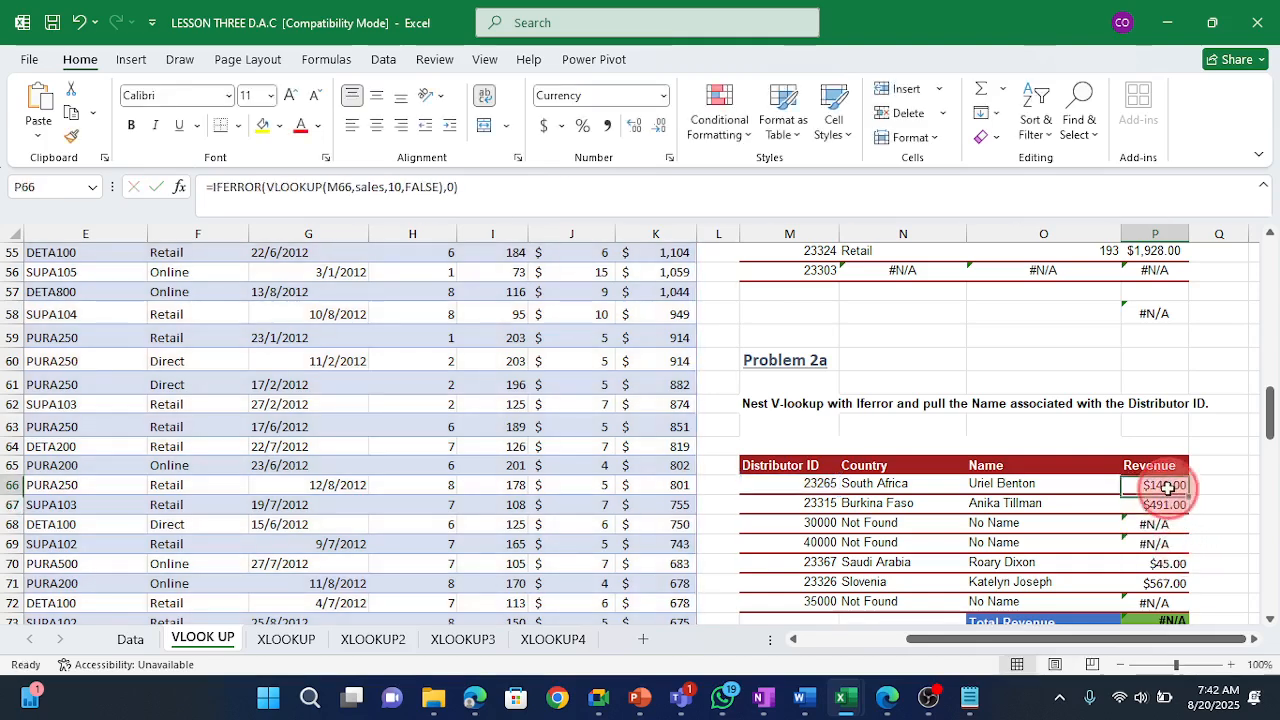
double_click(1190, 496)
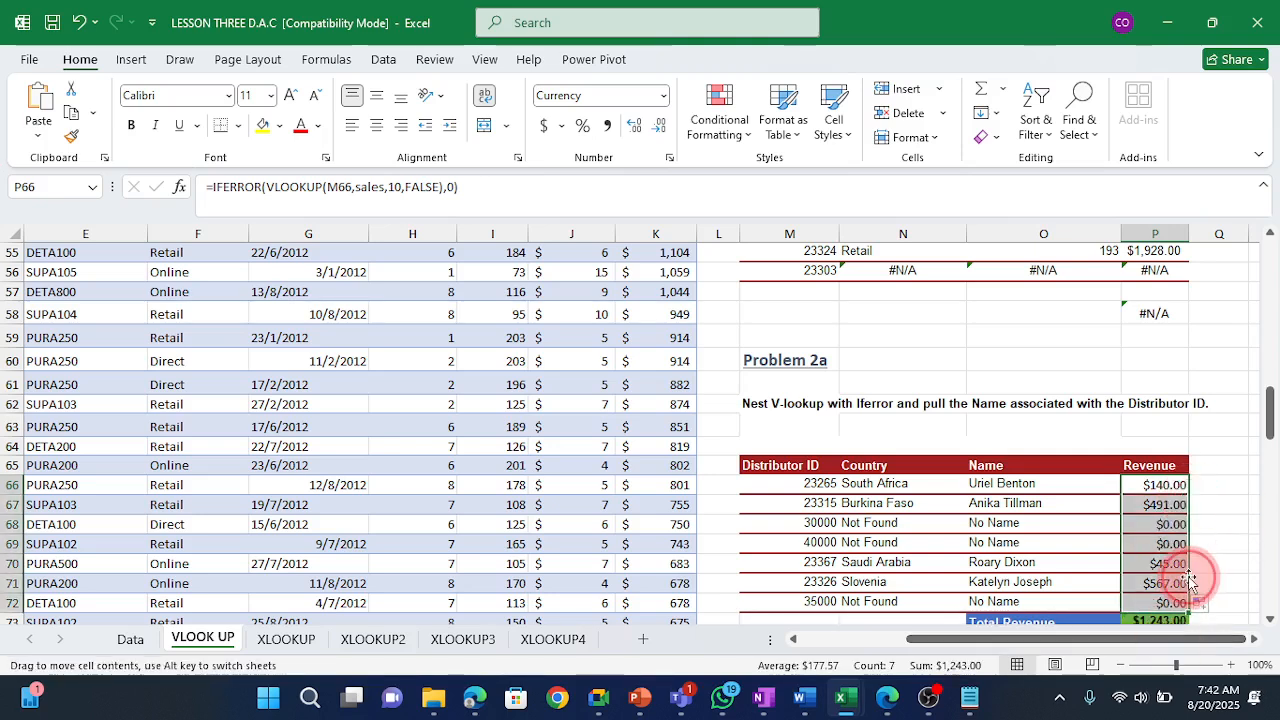
Check the copied IFERROR revenue formulas row by row down the Revenue column to the Total Revenue cell.
key("Down")
key("Down")
key("Down")
key("Down")
key("Down")
key("Down")
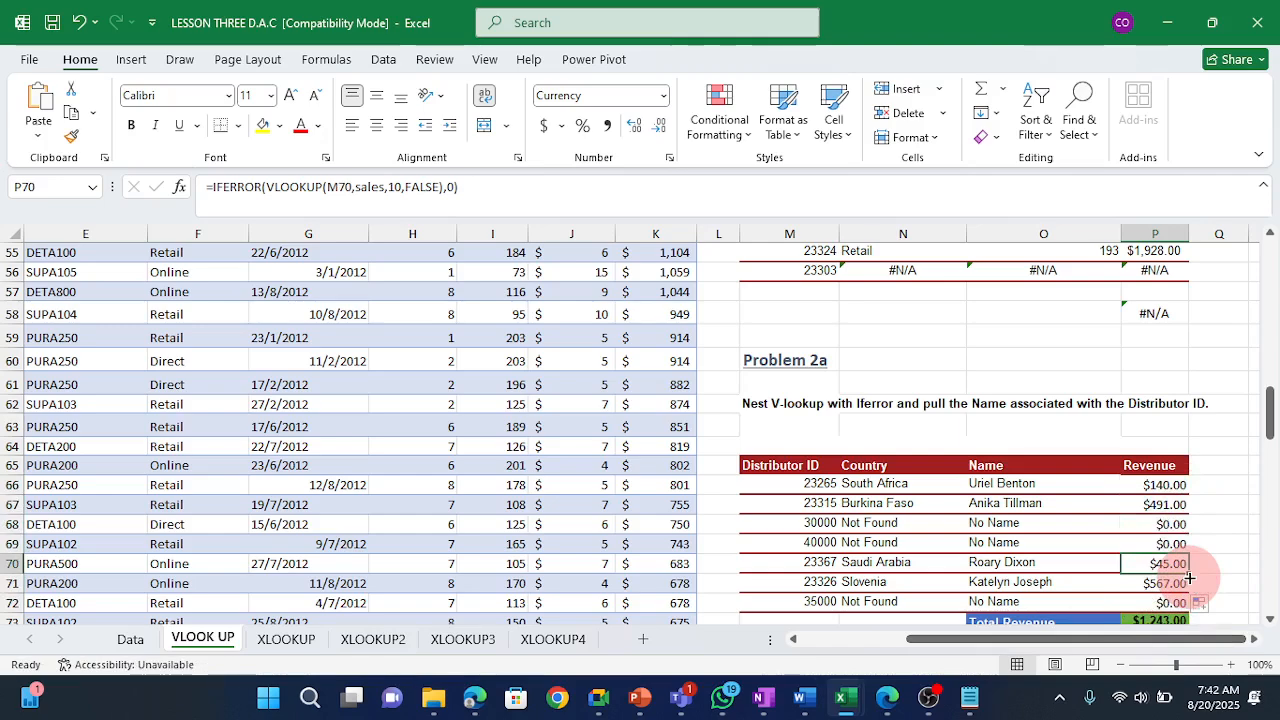
key("Down")
key("Down")
key("Down")
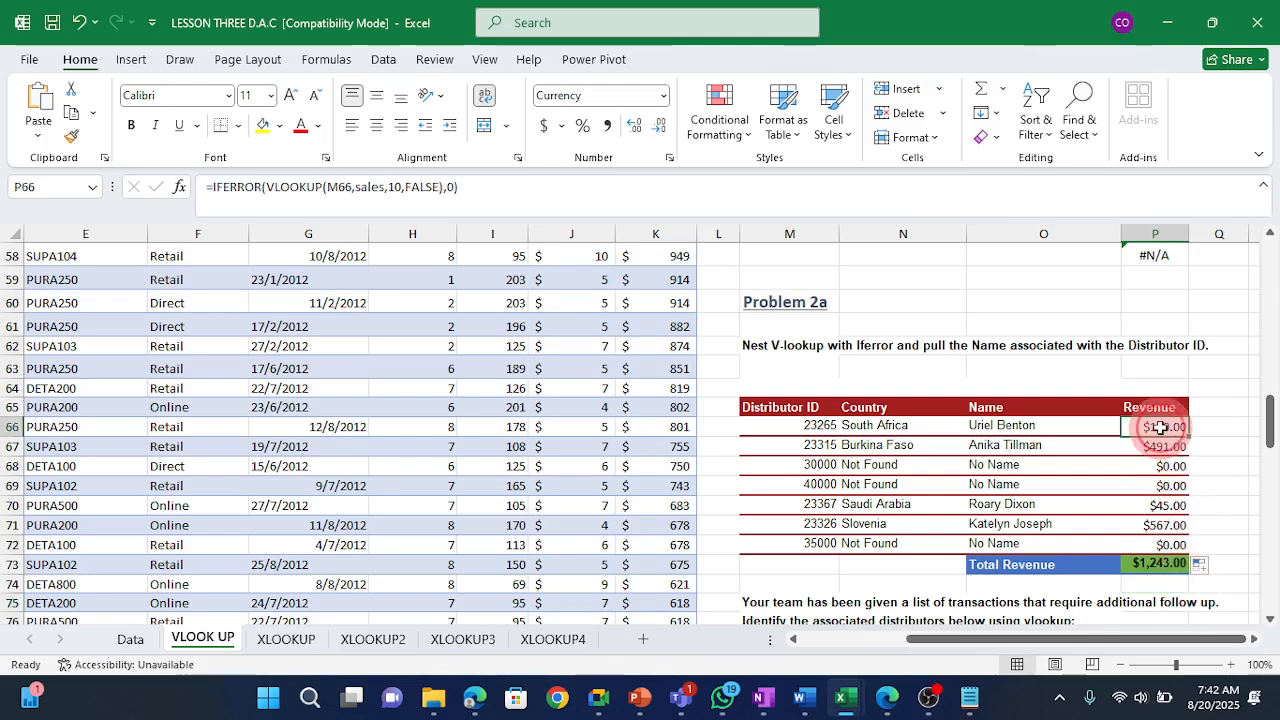
Change the IFERROR error value in P66 to "Not Found" and copy the formula down through P72.
double_click(1155, 426)
left_click(1140, 503)
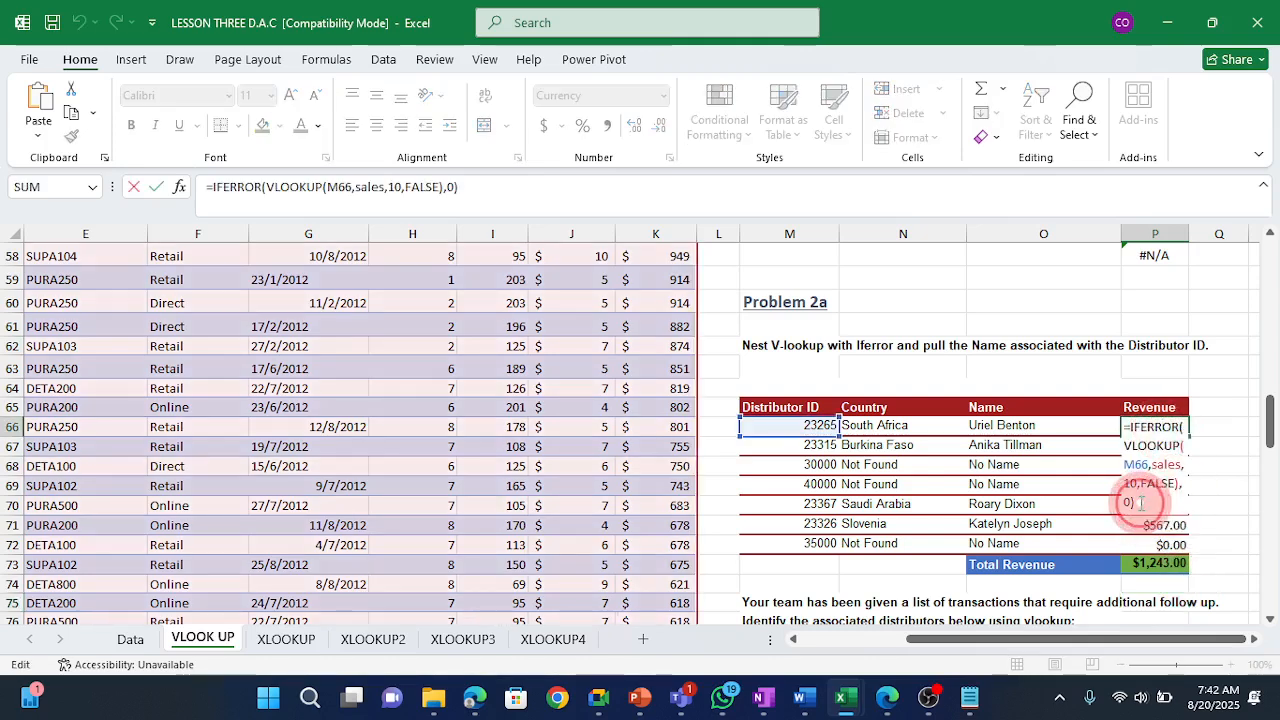
key("BackSpace")
key("BackSpace")
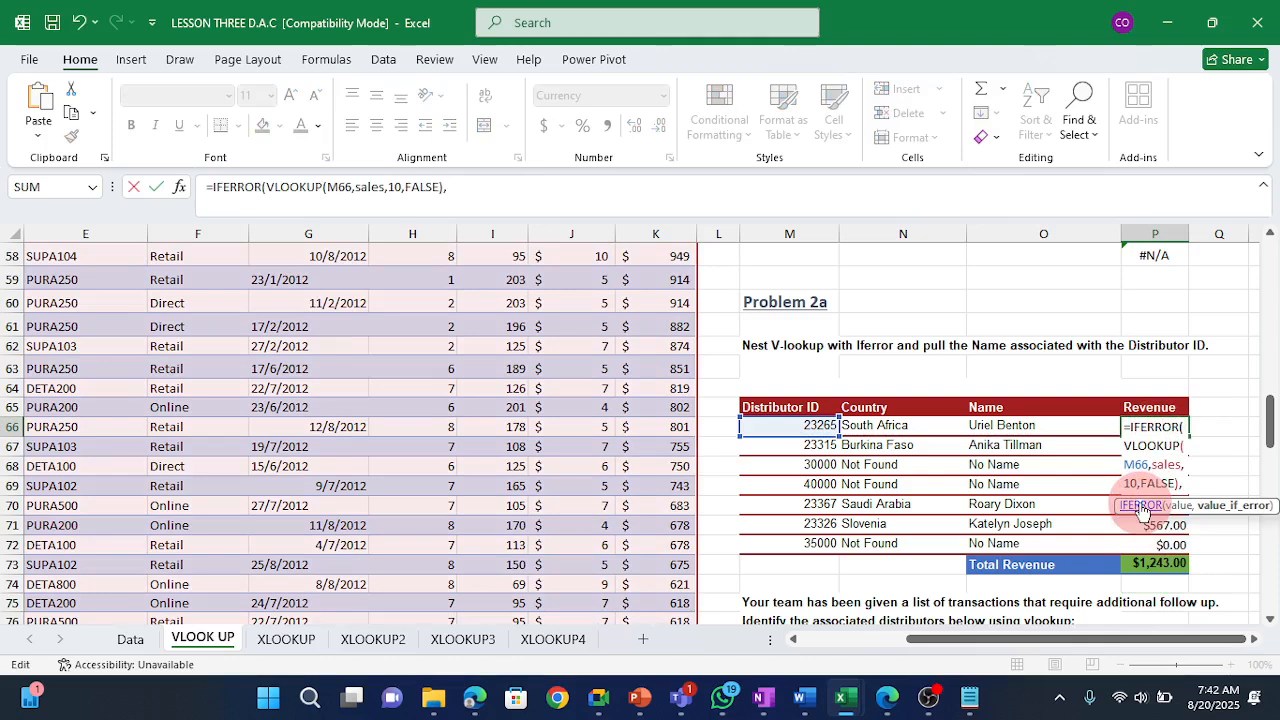
type("\"N")
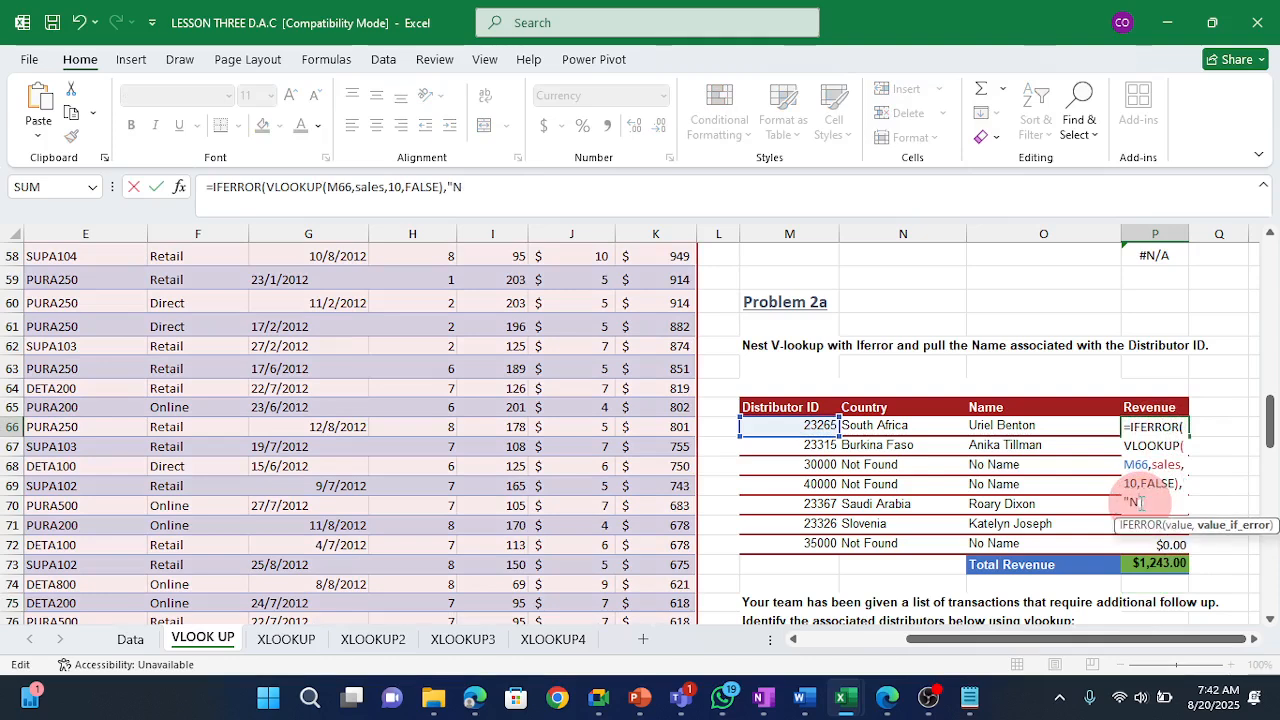
type("ot Fou")
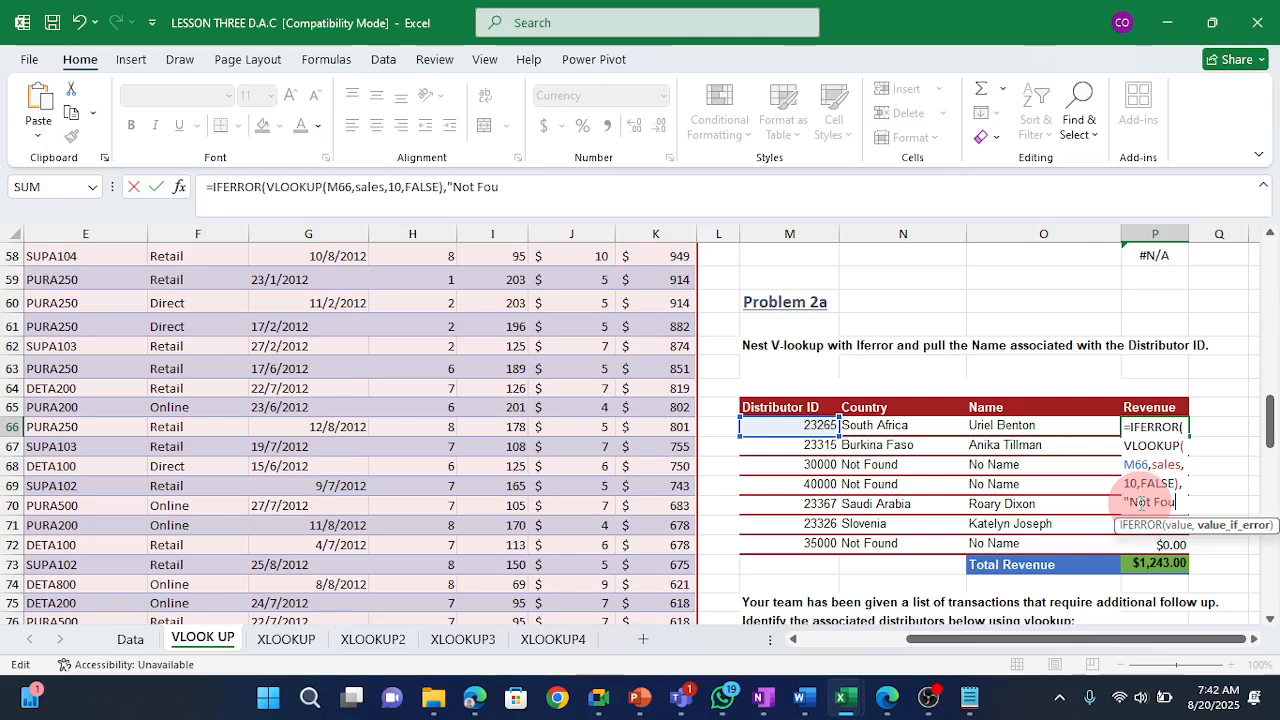
type("nd\")")
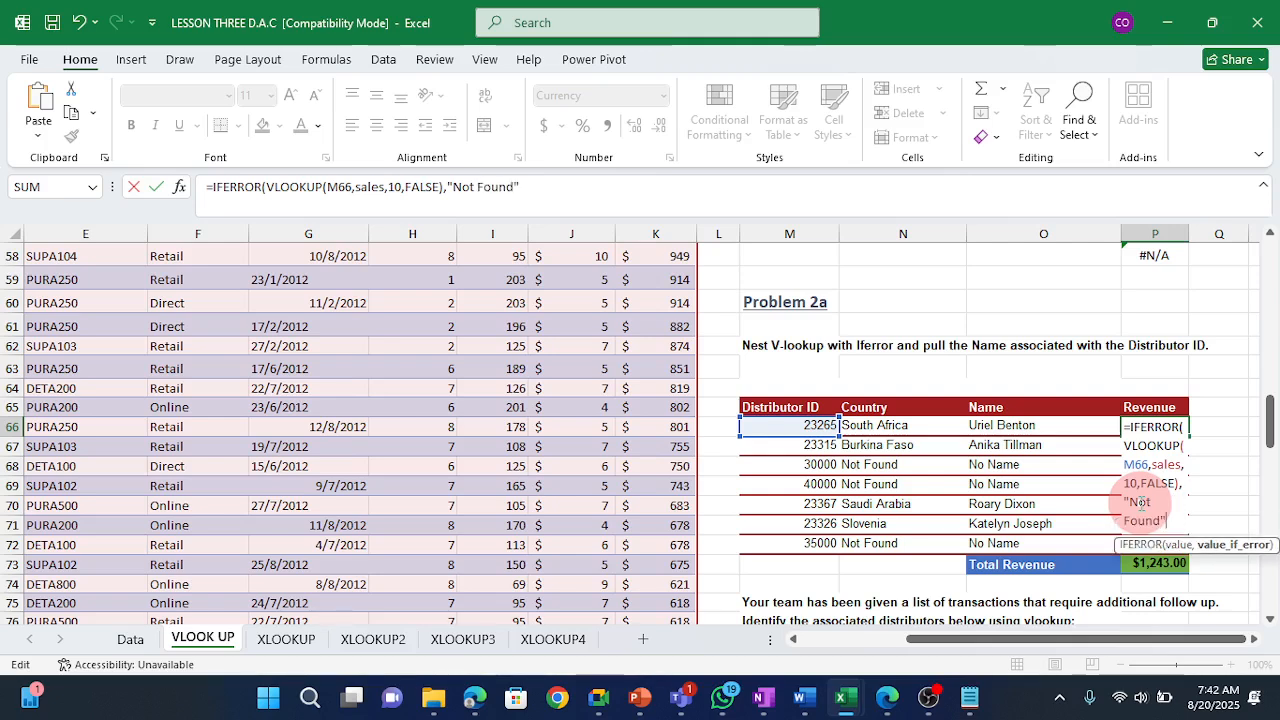
key("Return")
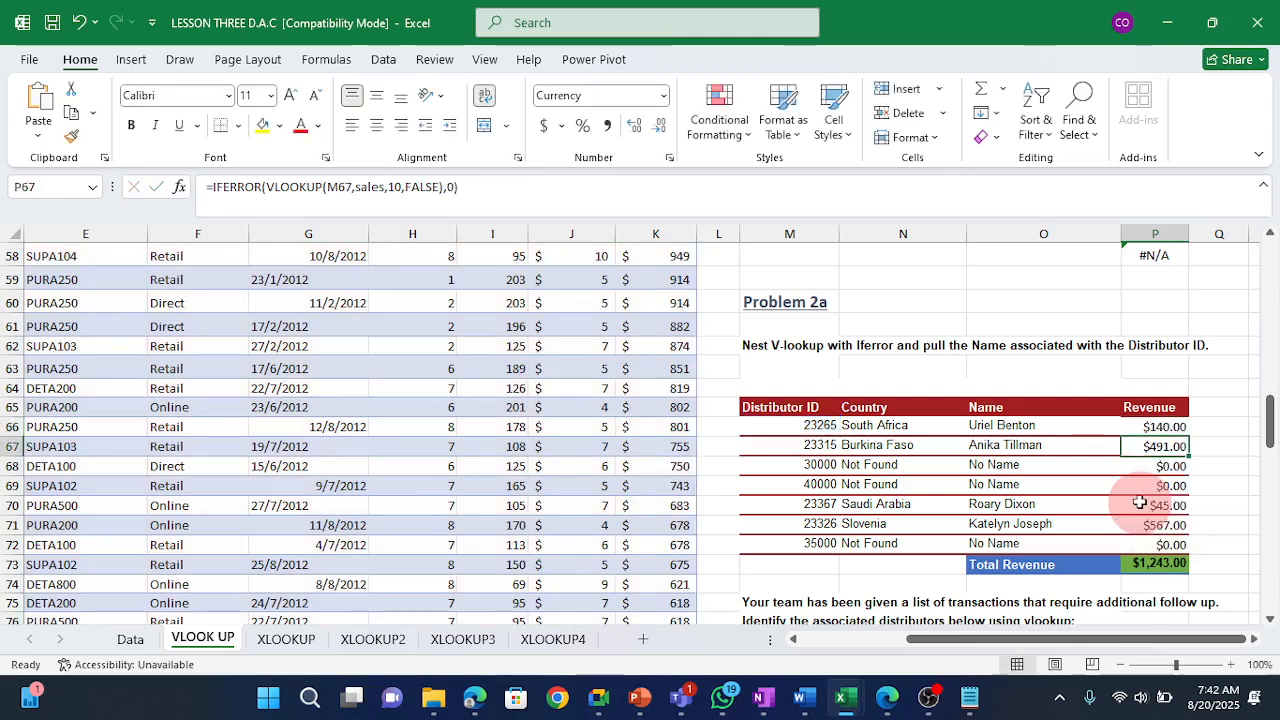
left_click(1168, 430)
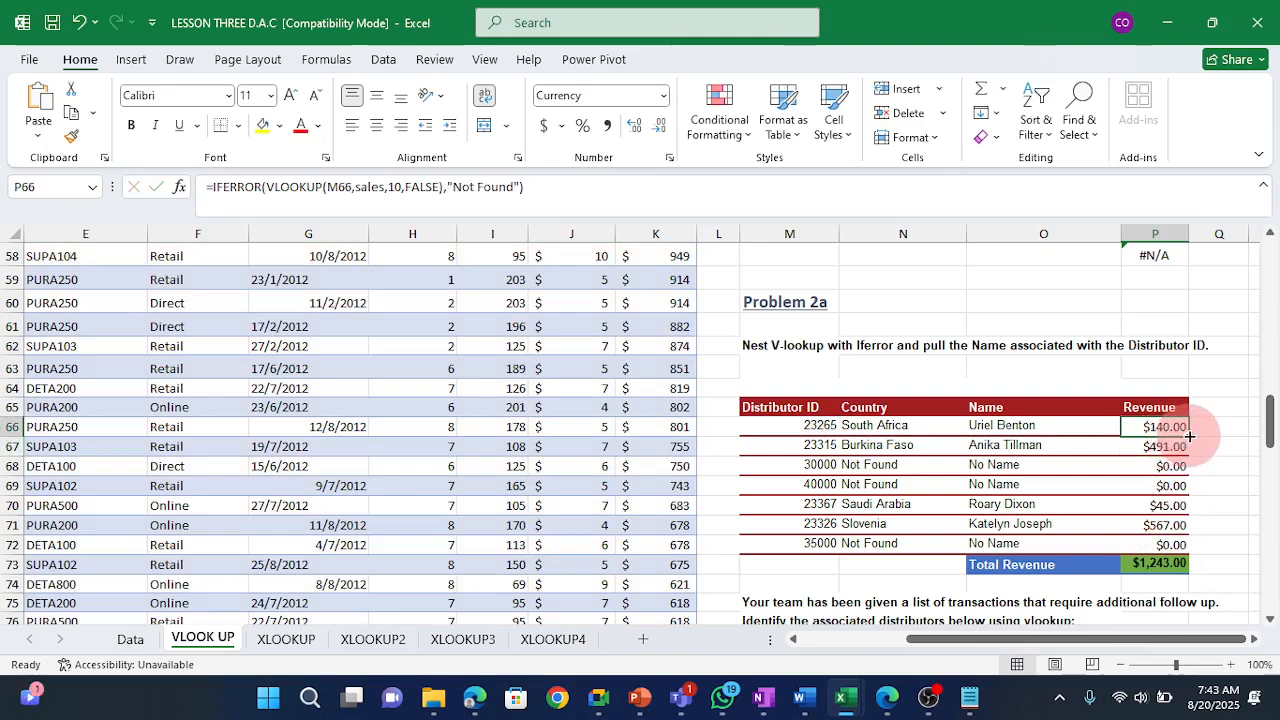
double_click(1189, 437)
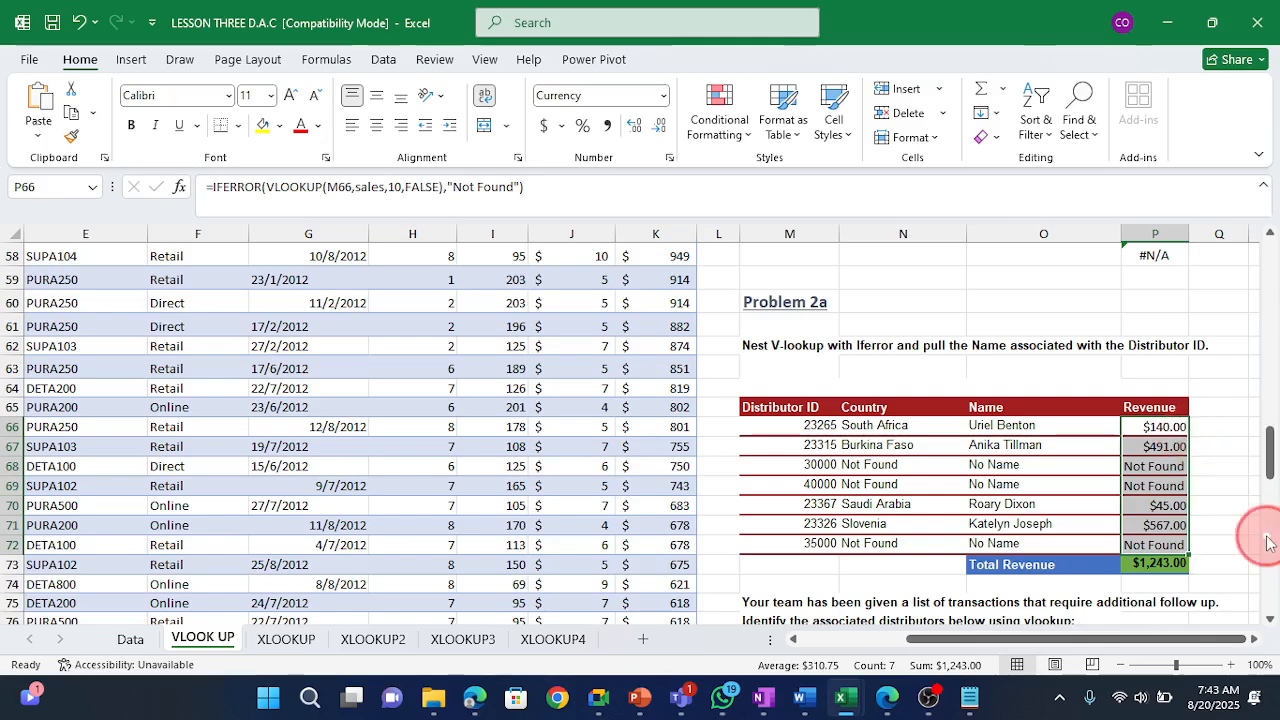
Glance at the exercises below Problem 2a, and examine the Revenue values in P66:P72 against the Total Revenue cell.
left_click(1268, 534)
left_click(1159, 441)
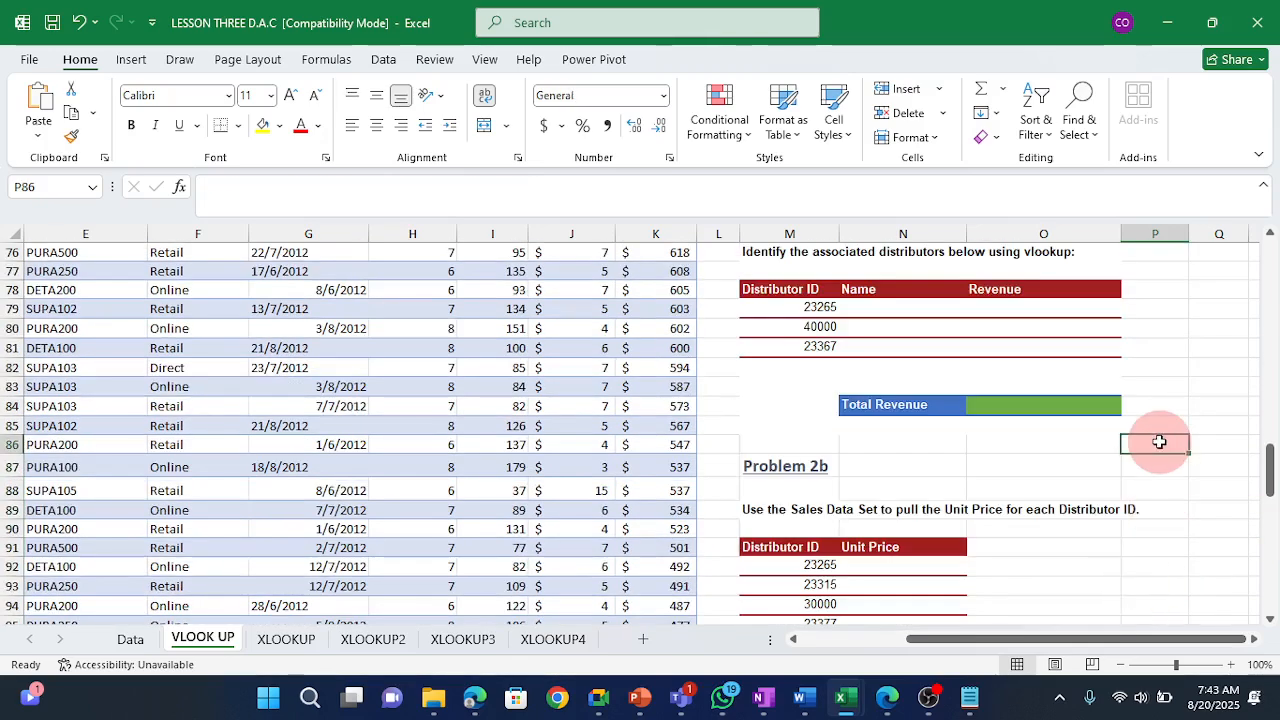
key("Up")
key("Up")
key("Up")
key("Up")
key("Up")
key("Up")
key("Up")
key("Up")
key("Up")
key("Up")
key("Up")
key("Up")
key("Up")
key("Up")
key("Up")
key("Up")
key("Up")
key("Up")
key("Up")
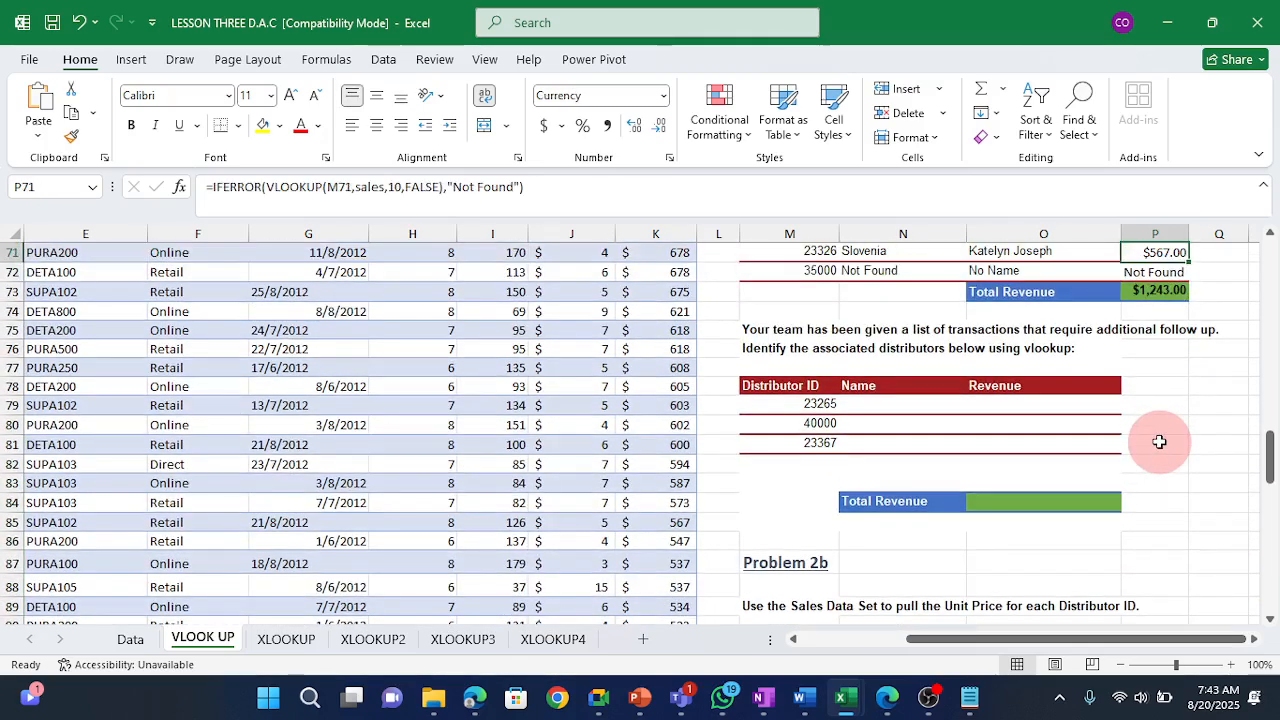
key("Up")
key("Up")
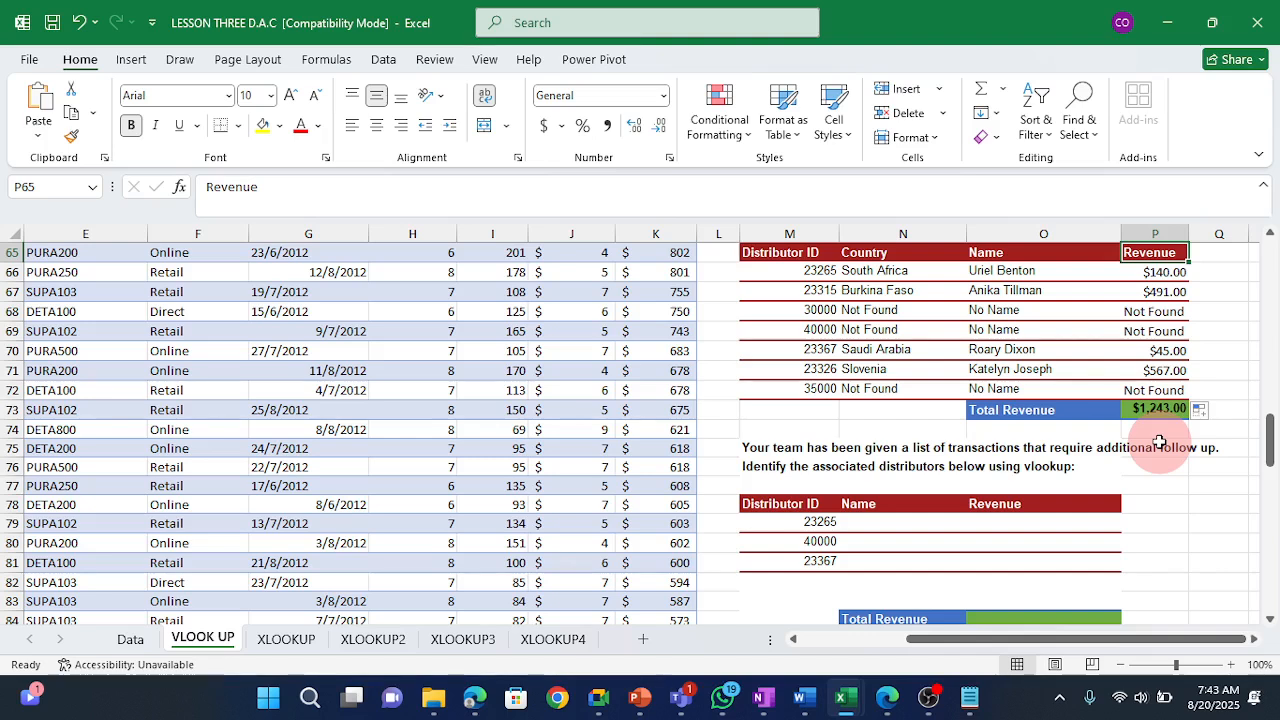
left_click_drag(1164, 271, 1164, 352)
left_click_drag(1165, 374, 1165, 387)
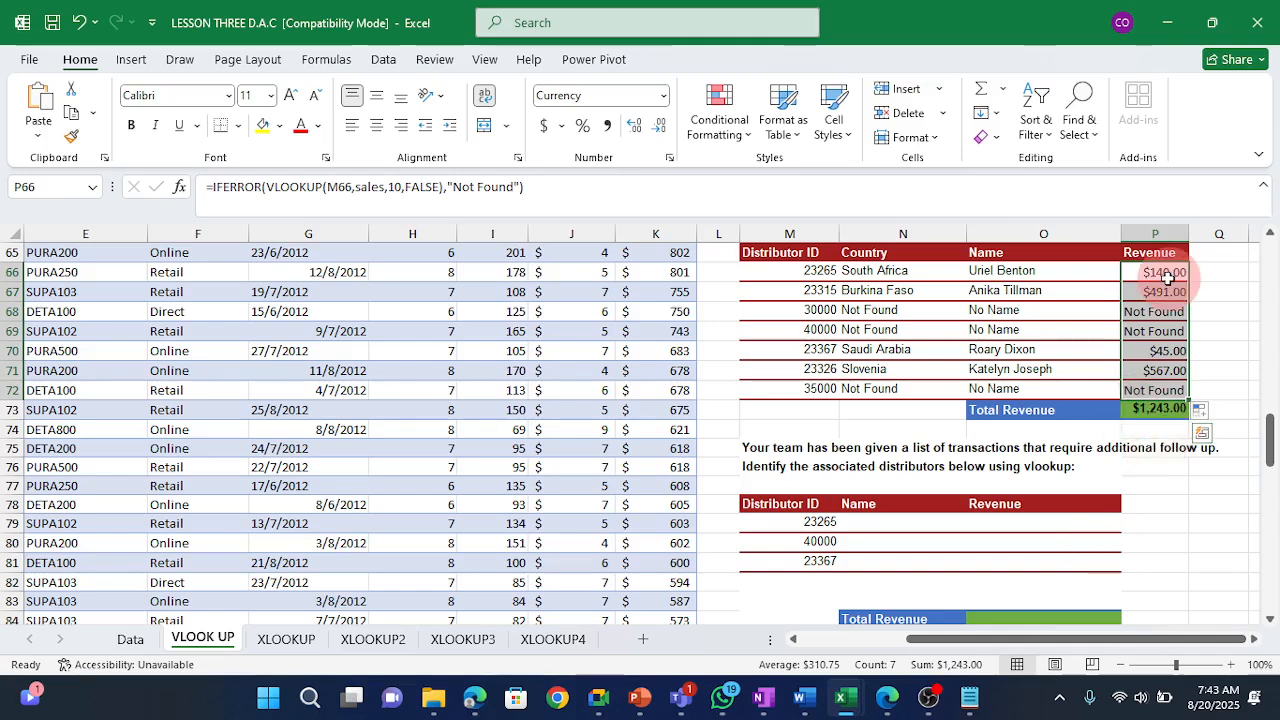
left_click(1165, 313)
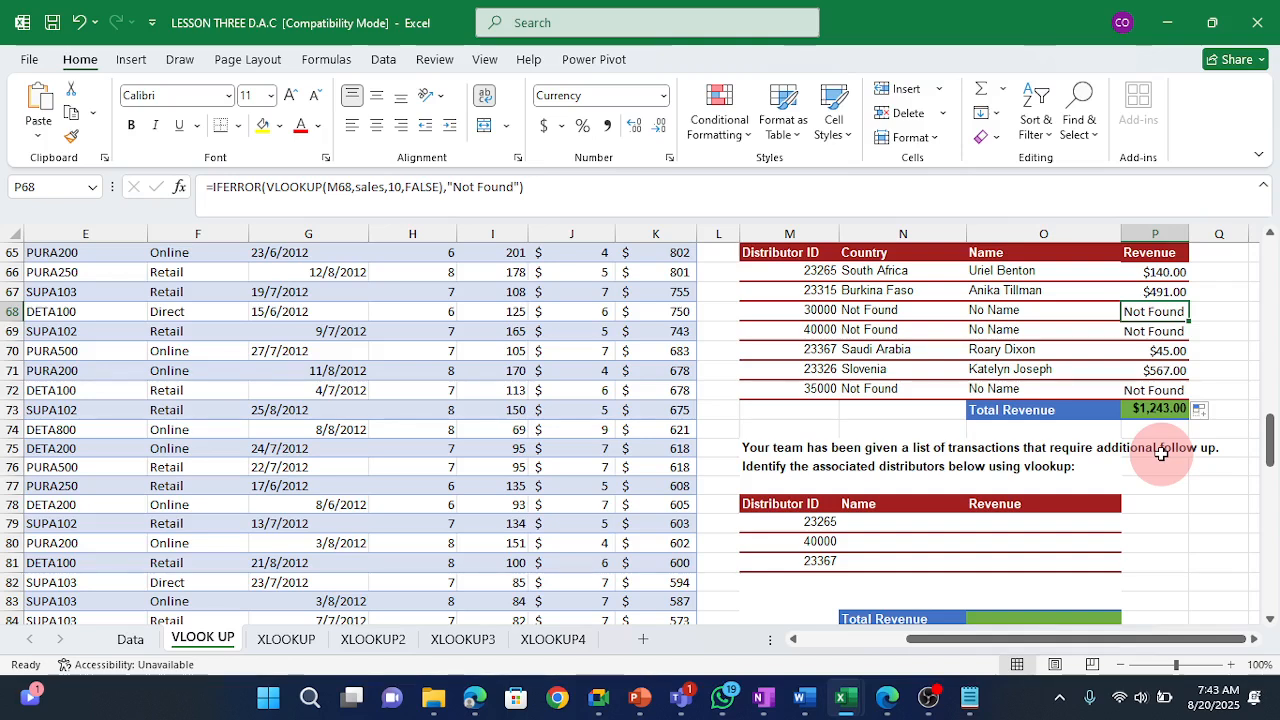
Look through the unfilled follow-up distributor table and the Problem 2b Unit Price table down to the end of the exercises.
left_click(958, 541)
key("Down")
key("Down")
key("Down")
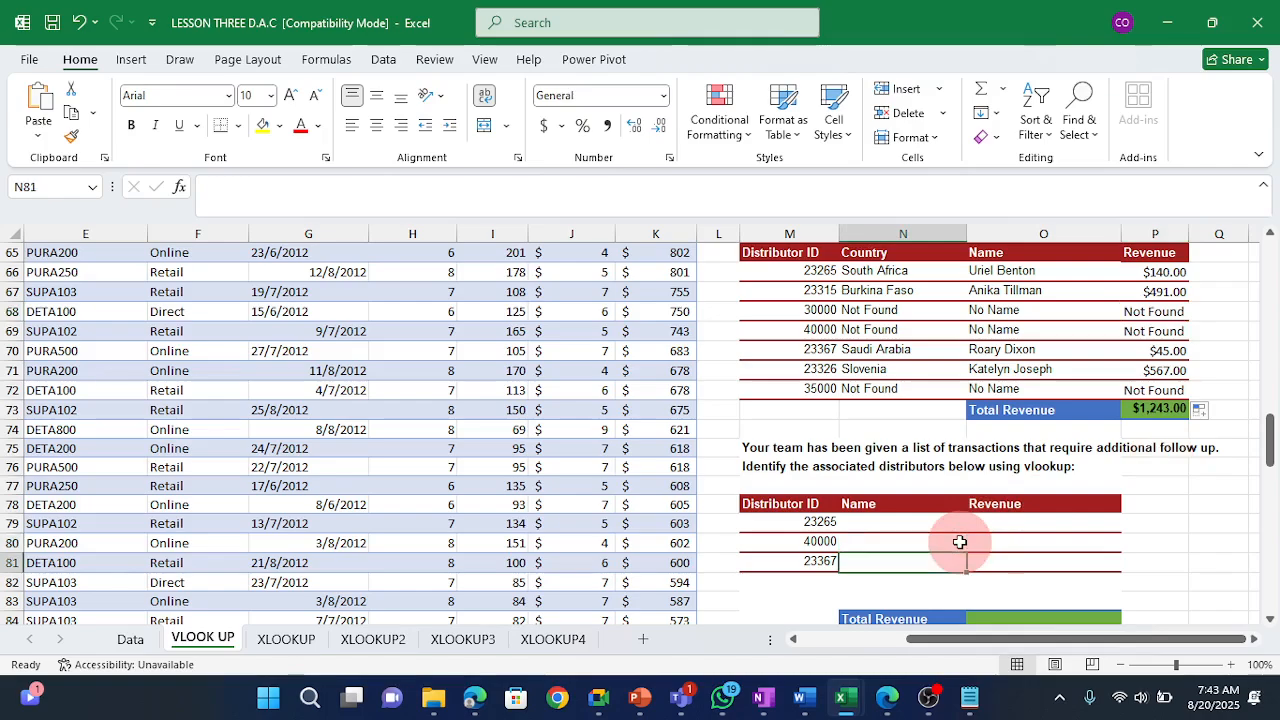
key("Down")
key("Down")
key("Down")
key("Down")
key("Down")
key("Down")
key("Down")
key("Down")
key("Down")
key("Down")
key("Down")
key("Down")
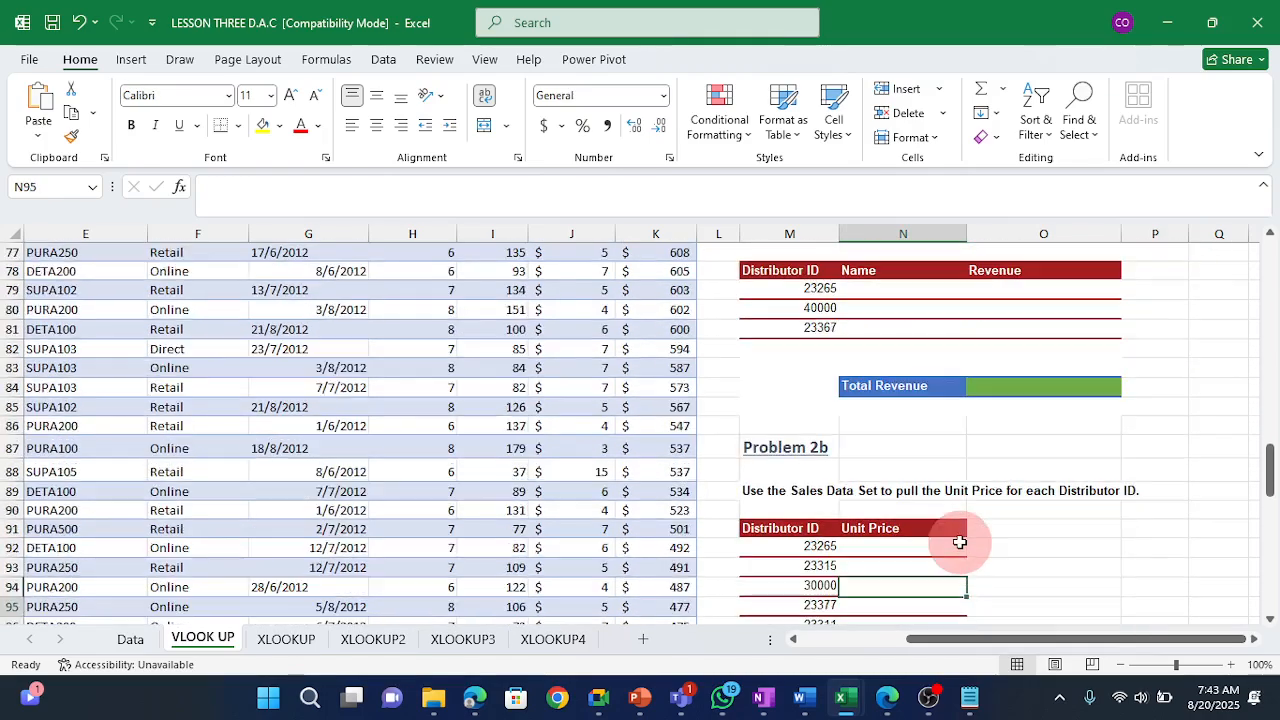
key("Down")
key("Down")
key("Down")
key("Down")
key("Down")
key("Down")
key("Down")
key("Down")
key("Down")
key("Down")
key("Down")
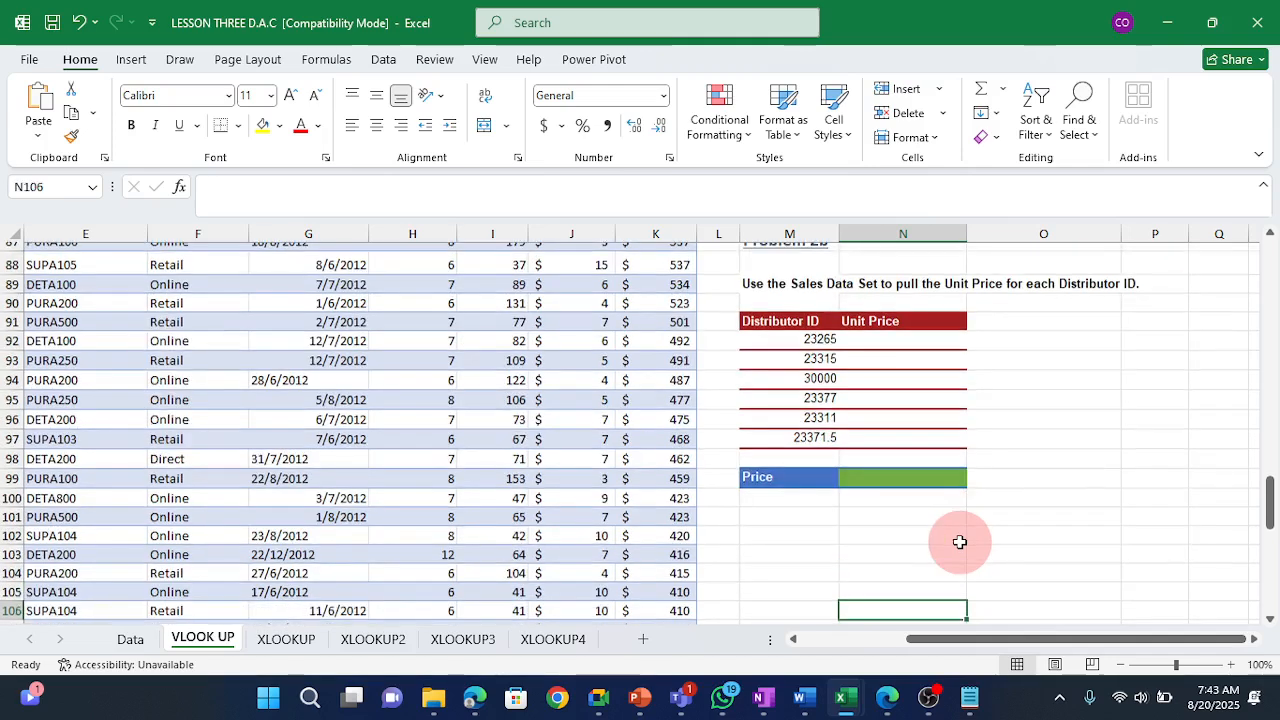
key("Down")
key("Down")
key("Down")
key("Down")
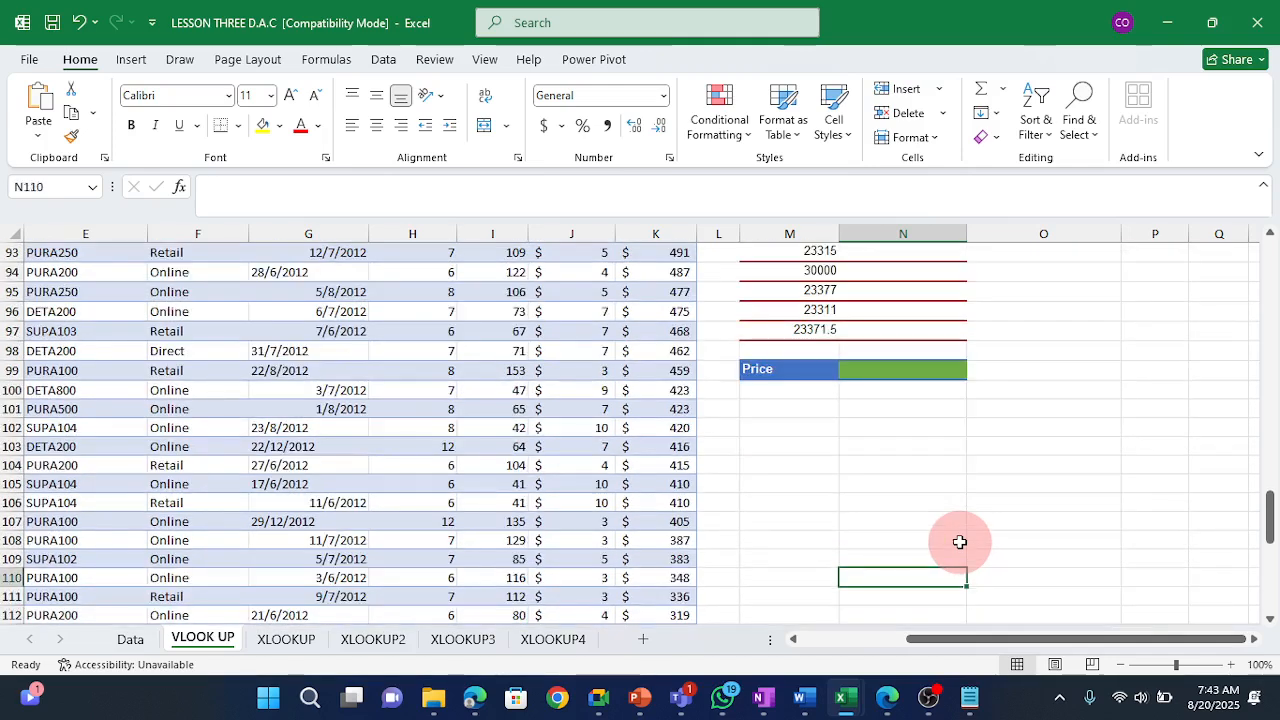
Review the exercises from Problem 2b back up through the completed lookup tables to Problem 1a.
key("Up")
key("Up")
key("Up")
key("Up")
key("Up")
key("Up")
key("Up")
key("Up")
key("Up")
key("Up")
key("Up")
key("Up")
key("Up")
key("Up")
key("Up")
key("Up")
key("Up")
key("Up")
key("Up")
key("Up")
key("Up")
key("Up")
key("Up")
key("Up")
key("Up")
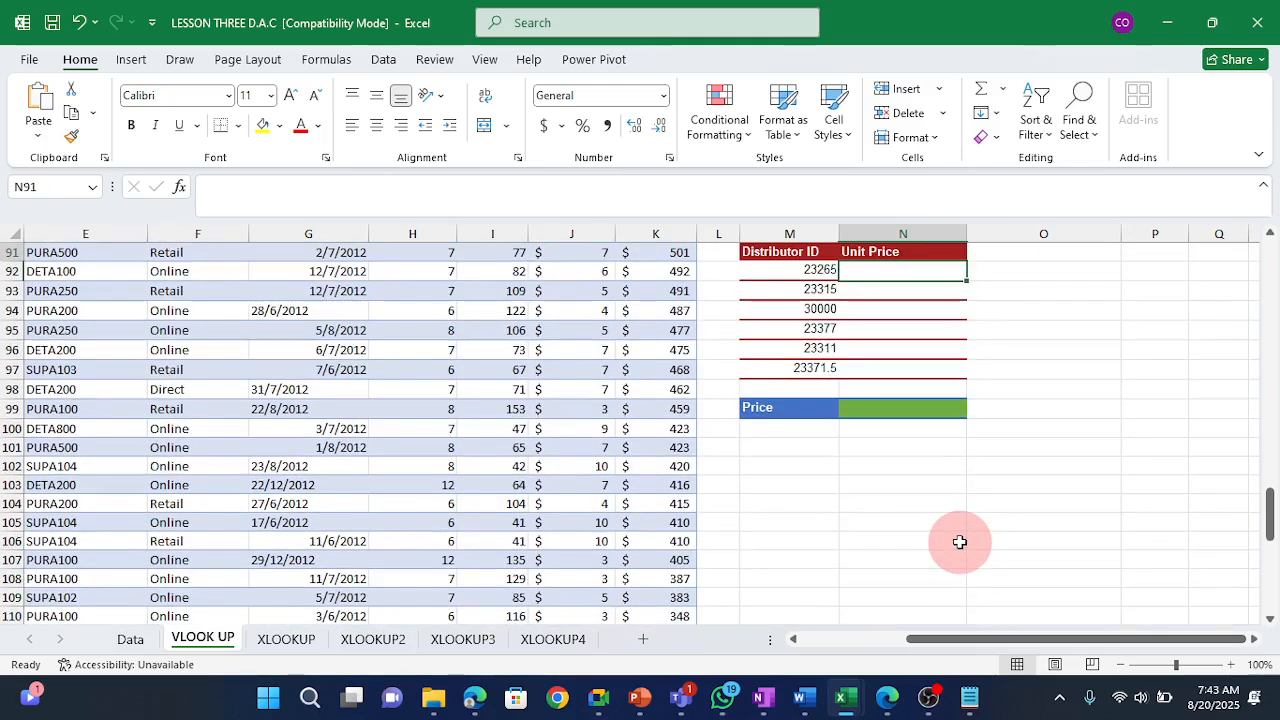
key("Up")
key("Up")
key("Up")
key("Up")
key("Up")
key("Up")
key("Up")
key("Up")
key("Up")
key("Up")
key("Up")
key("Up")
key("Up")
key("Up")
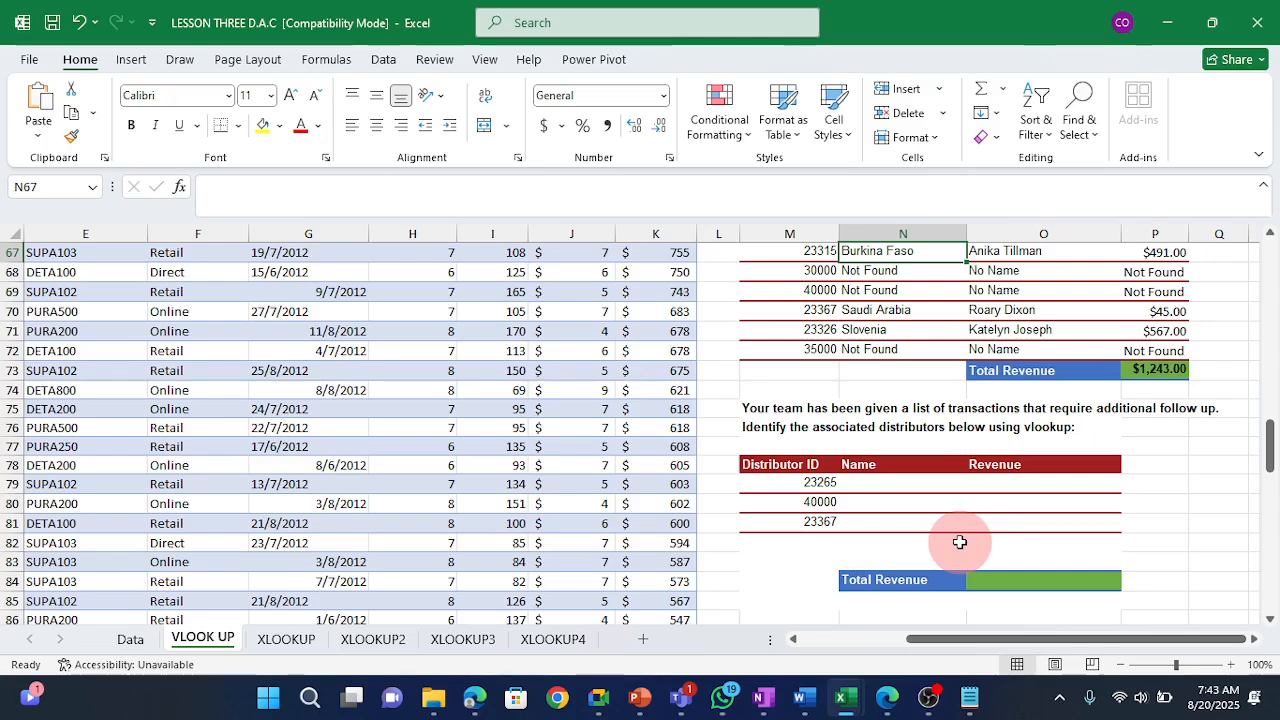
key("Up")
key("Up")
key("Up")
key("Up")
key("Up")
key("Up")
key("Up")
key("Up")
key("Up")
key("Up")
key("Up")
key("Up")
key("Up")
key("Up")
key("Up")
key("Up")
key("Up")
key("Up")
key("Up")
key("Up")
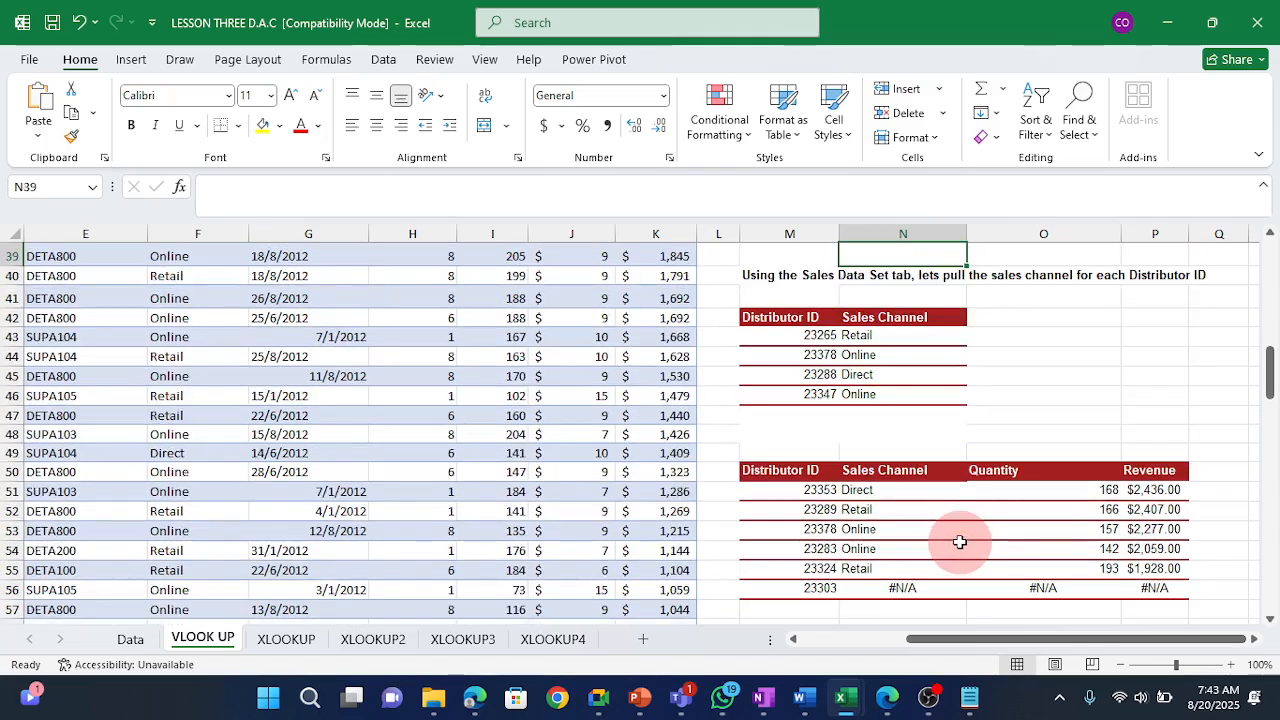
key("Up")
key("Up")
key("Up")
key("Up")
key("Up")
key("Up")
key("Up")
key("Up")
key("Up")
key("Up")
key("Up")
key("Up")
key("Up")
key("Up")
key("Up")
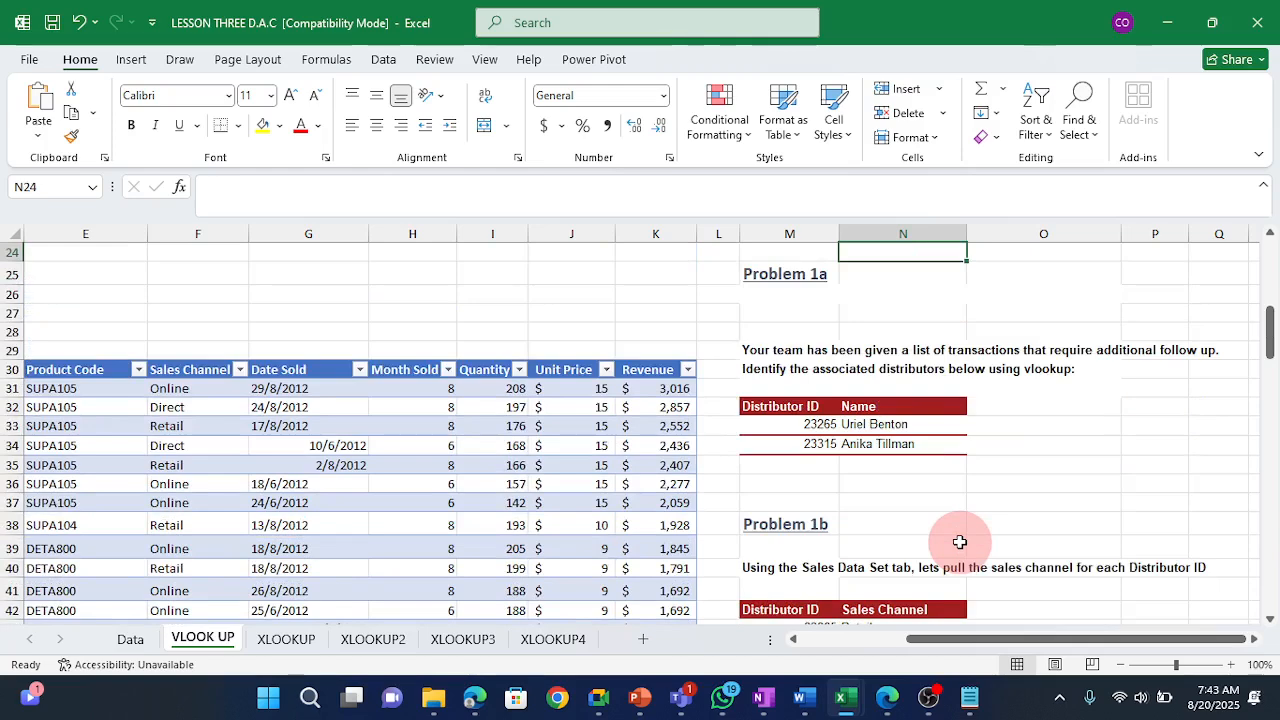
Review the completed Problem 1a and Problem 1b lookup tables down to the Sales Channel formula in N52.
key("Down")
key("Down")
key("Down")
key("Down")
key("Down")
key("Down")
key("Down")
key("Down")
key("Down")
key("Down")
key("Down")
key("Down")
key("Down")
key("Down")
key("Down")
key("Down")
key("Down")
key("Down")
key("Down")
key("Down")
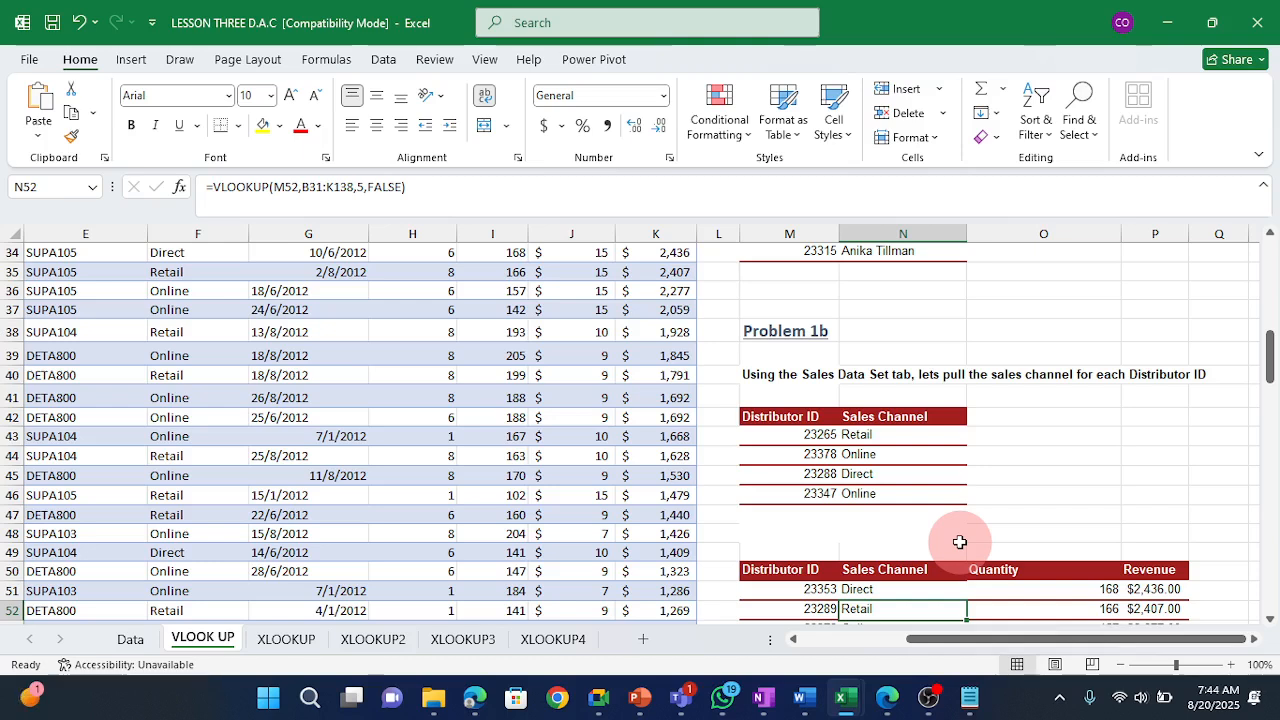
View the employee table on the XLOOKUP sheet, and return to the Country column of the sales data on the VLOOK UP sheet.
left_click(287, 639)
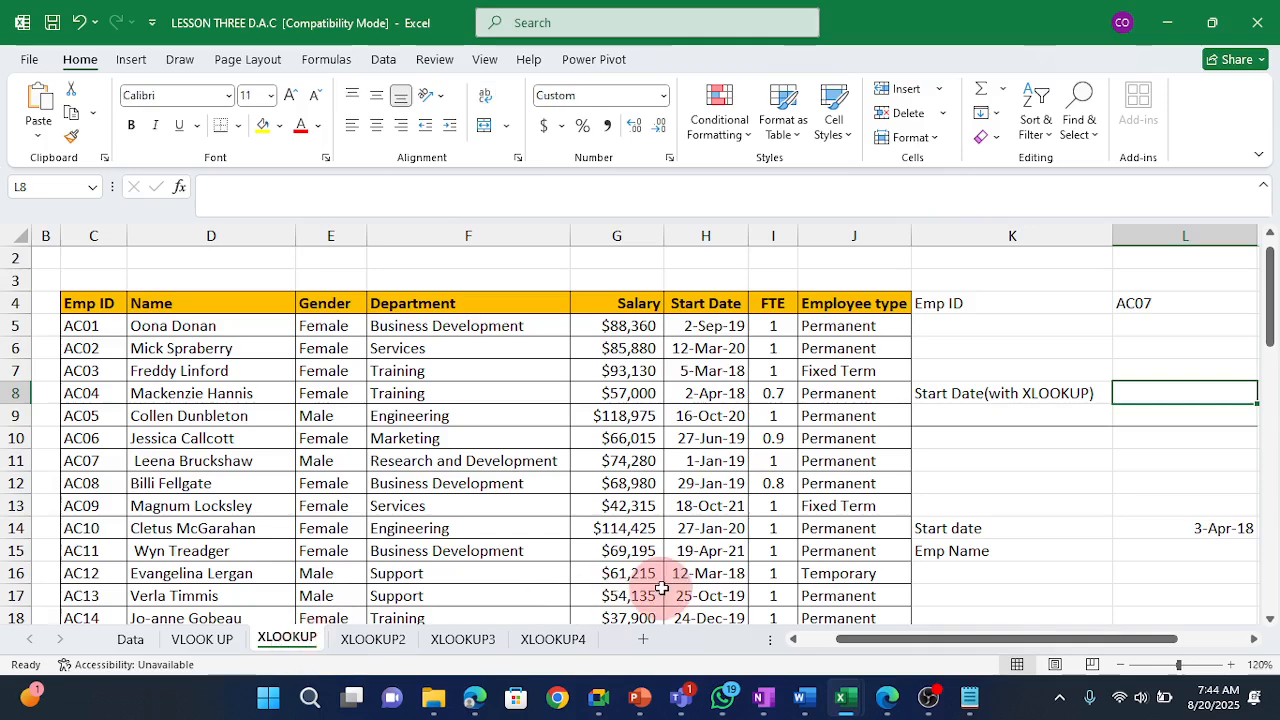
left_click(210, 640)
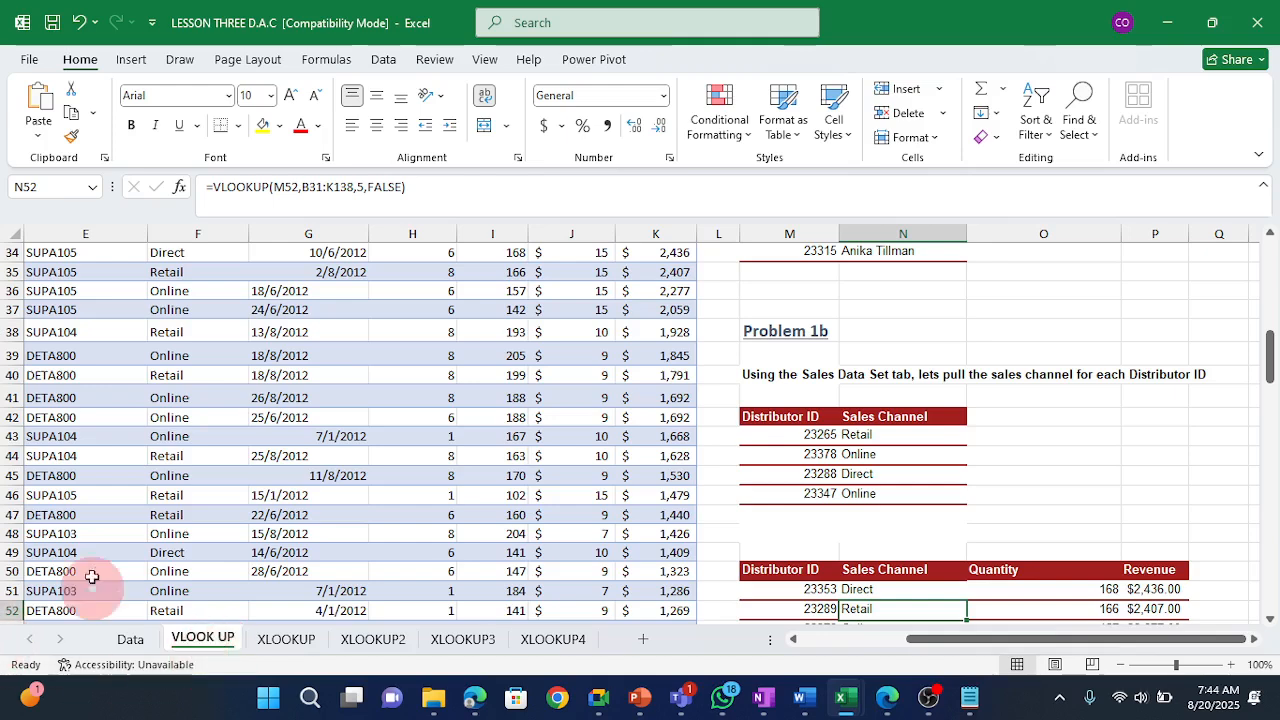
left_click(140, 552)
key("Left")
key("Left")
key("Left")
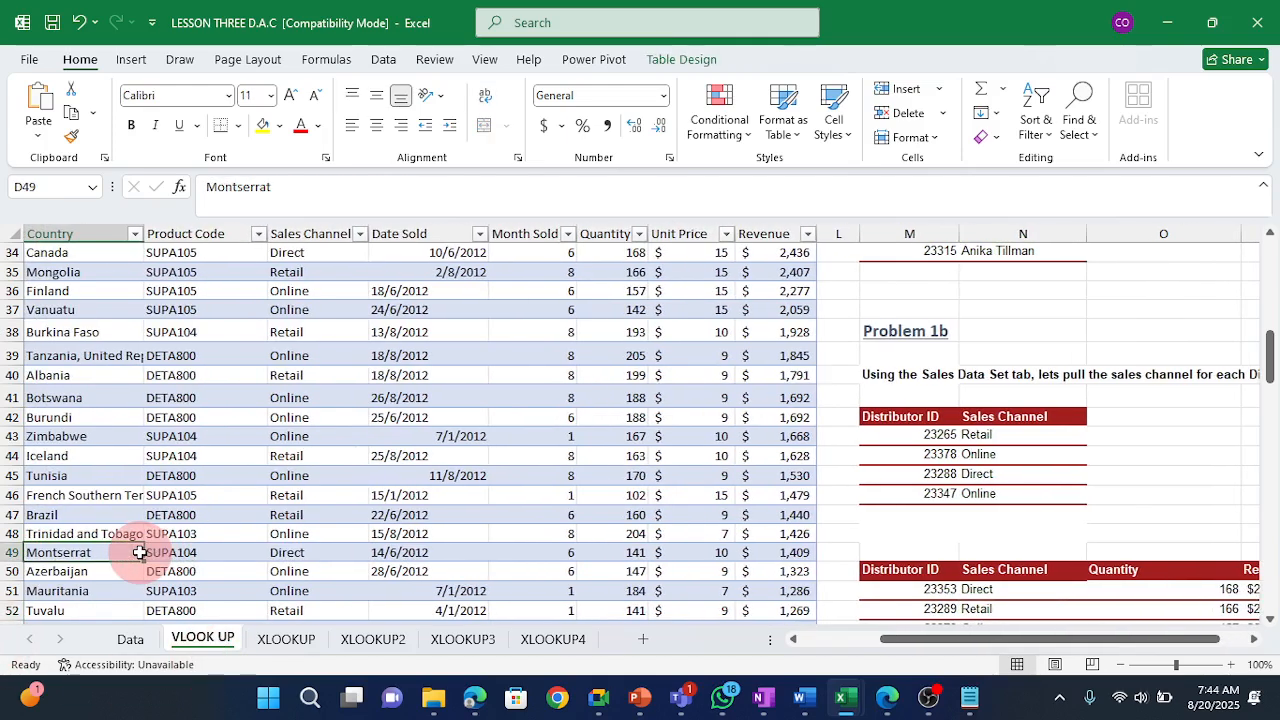
Look back up through the Distributor Name column to the sales table's header row and the VLOOKUP argument notes above it.
key("Right")
key("Up")
key("Up")
key("Up")
key("Up")
key("Up")
key("Up")
key("Up")
key("Up")
key("Up")
key("Up")
key("Up")
key("Up")
key("Up")
key("Up")
key("Up")
key("Up")
key("Up")
key("Up")
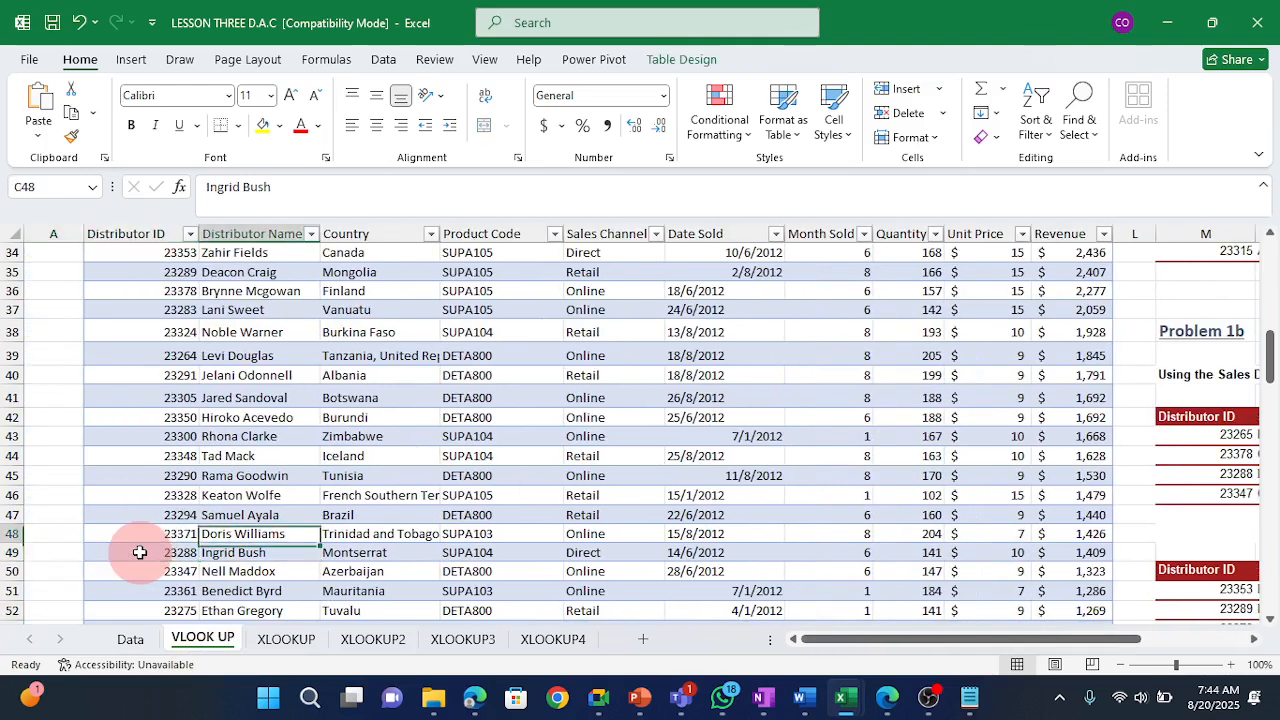
key("Up")
key("Up")
key("Up")
key("Up")
key("Up")
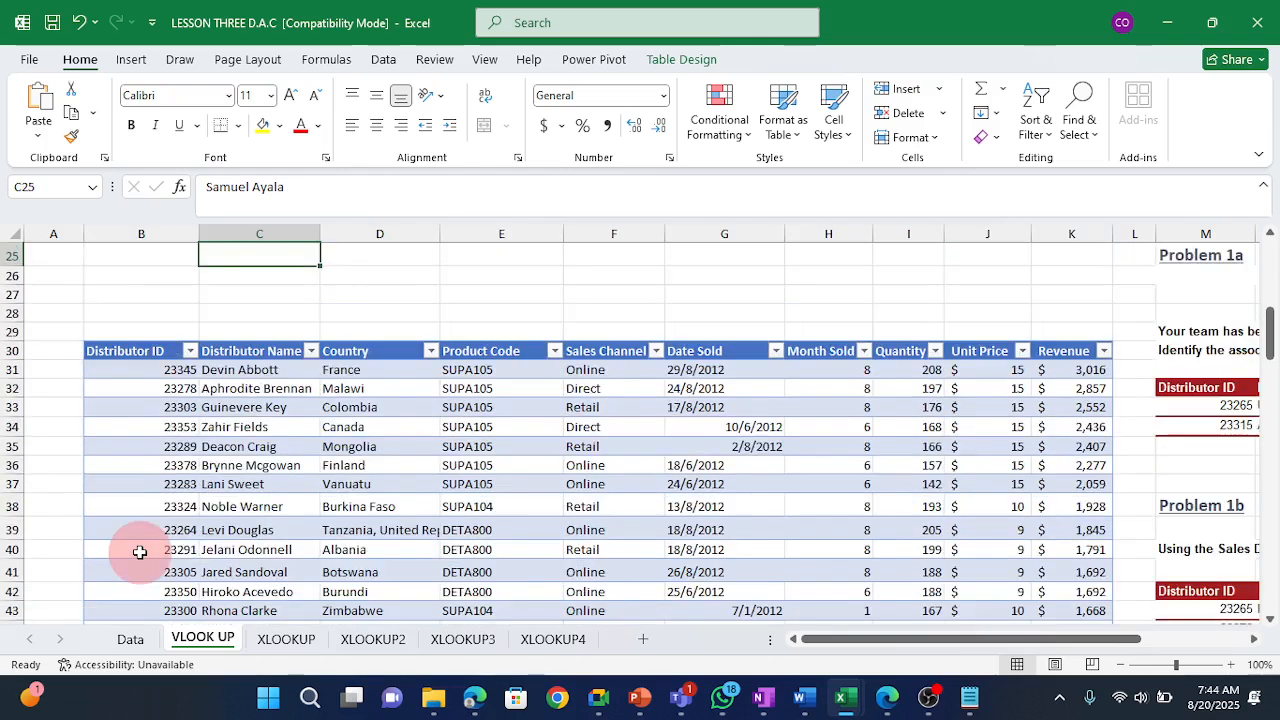
key("Down")
key("Down")
key("Down")
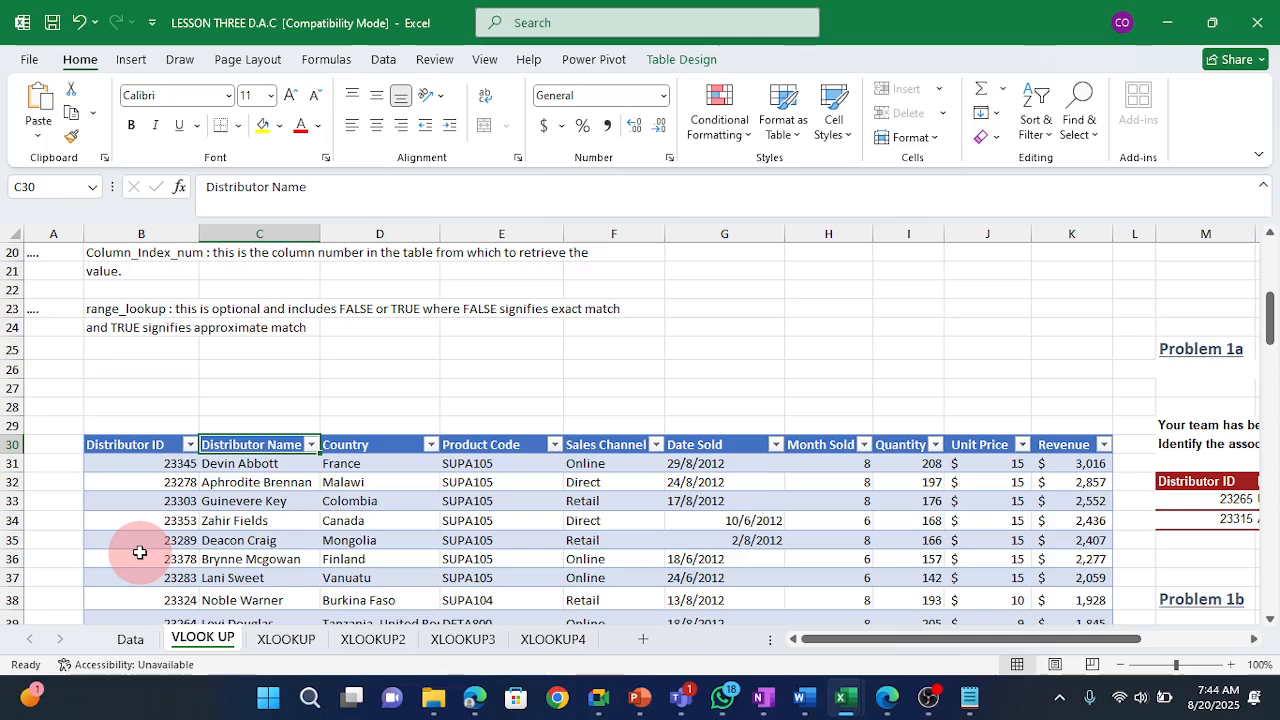
Examine the Distributor Name column of the sales table from its header down to row 39.
key("Down")
key("Down")
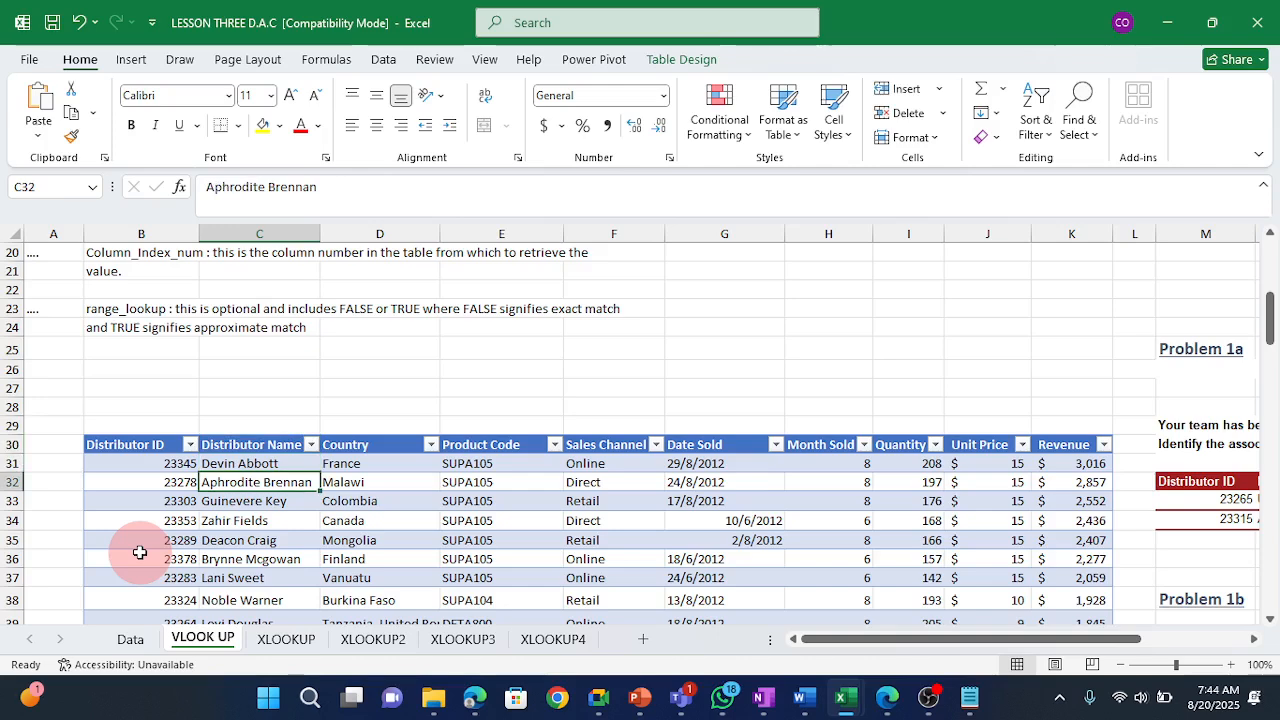
key("Down")
key("Down")
key("Down")
key("Down")
key("Down")
key("Down")
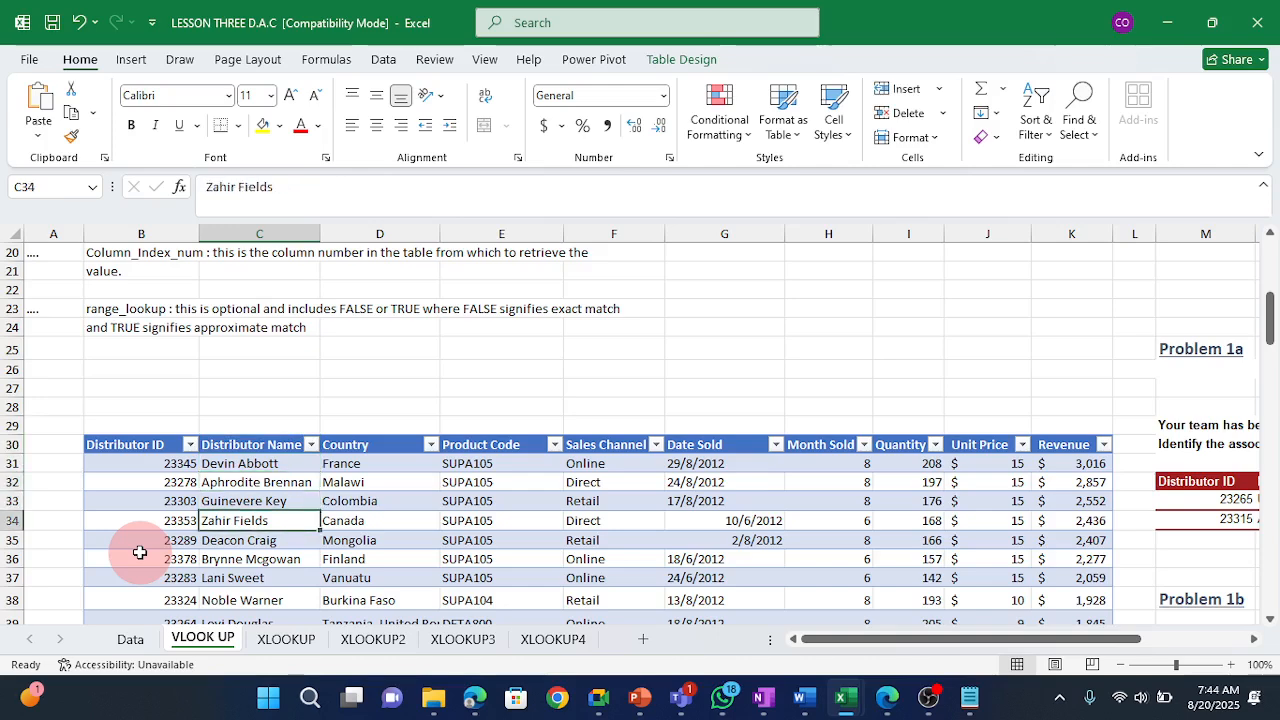
key("Down")
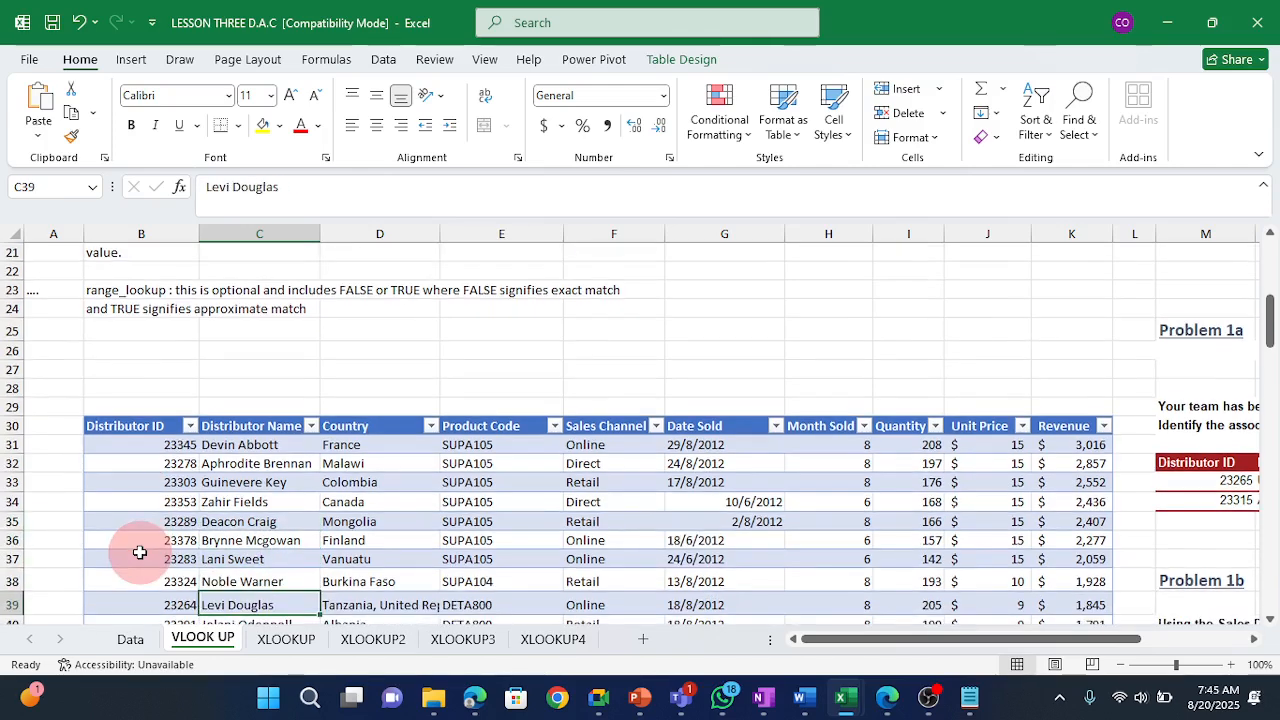
Examine the row 39 record across the sales table's columns, from Distributor ID to Revenue and back to Country.
key("Right")
key("Right")
key("Right")
key("Right")
key("Right")
key("Right")
key("Right")
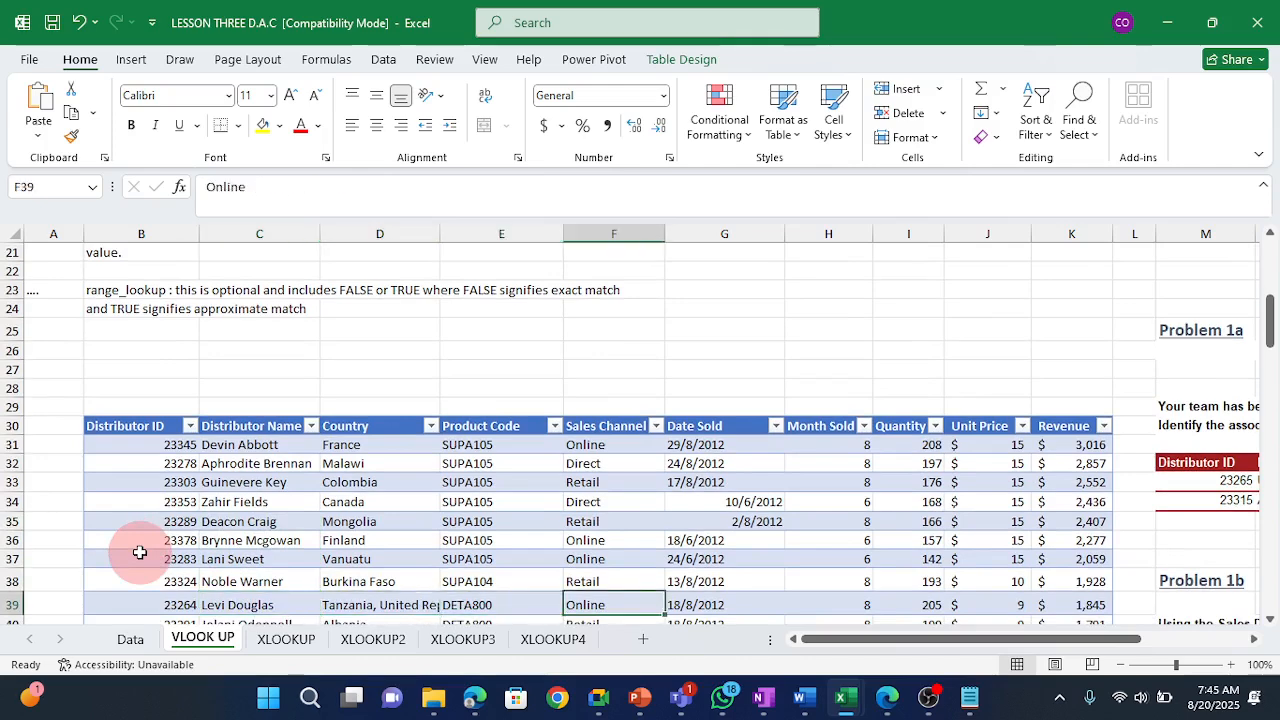
key("Right")
key("Right")
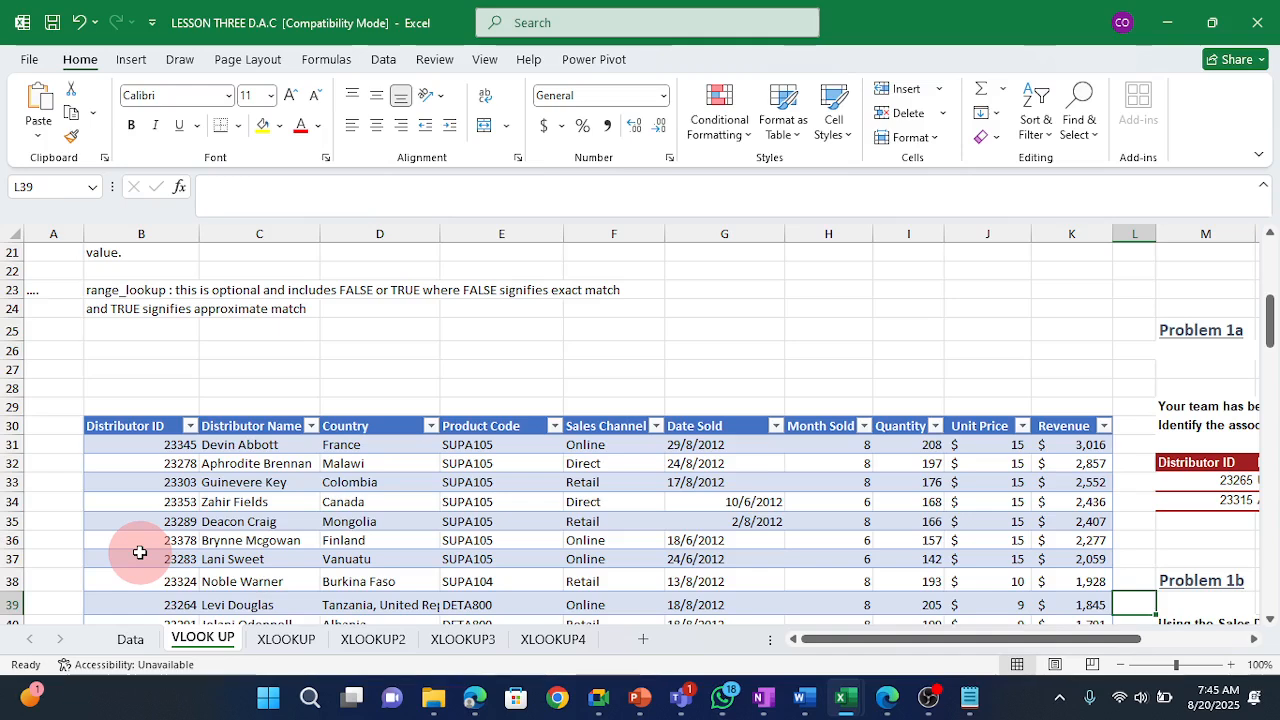
key("Right")
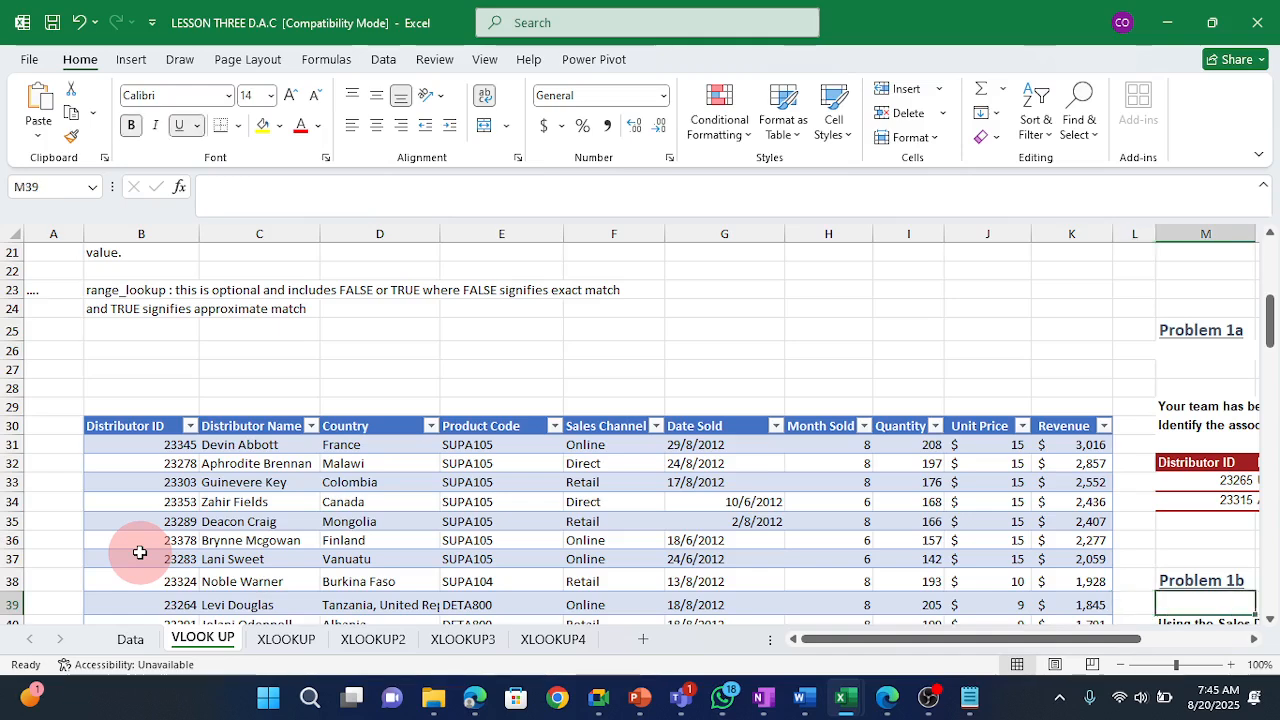
key("Left")
key("Left")
key("Left")
key("Left")
key("Left")
key("Left")
key("Left")
key("Left")
key("Left")
key("Left")
key("Left")
key("Left")
key("Right")
key("Right")
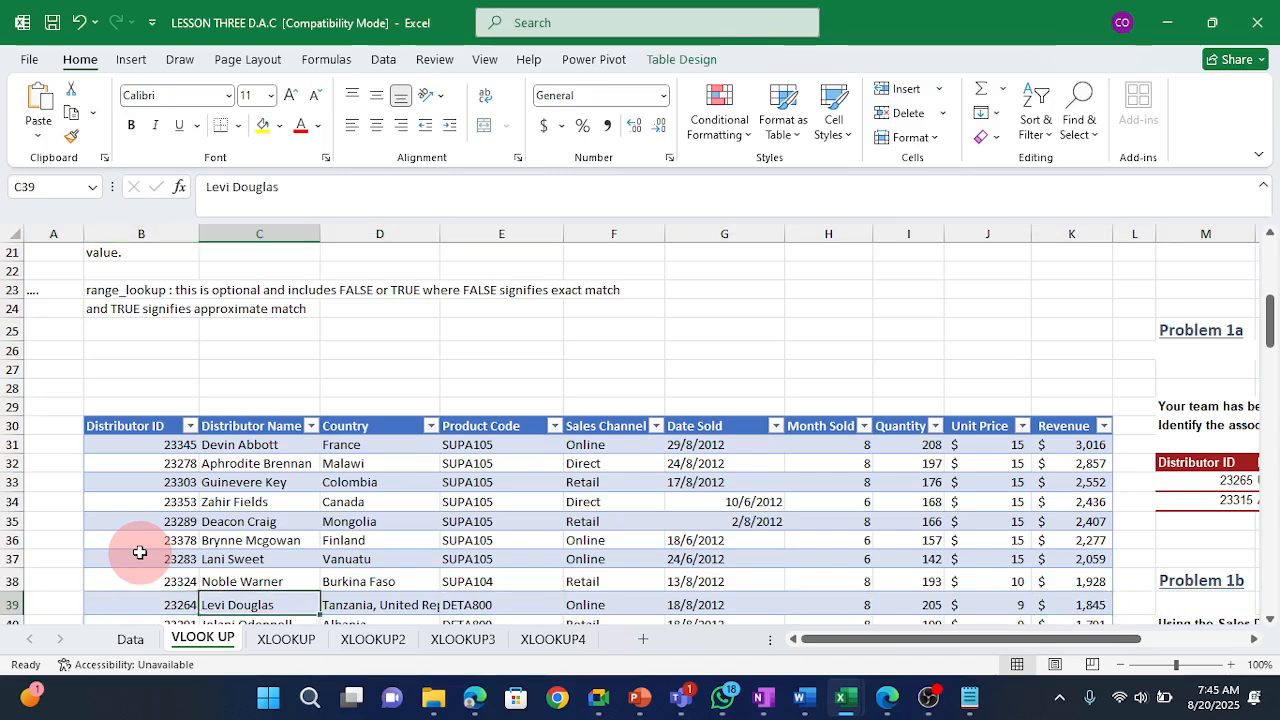
key("Right")
key("Right")
key("Right")
key("Left")
key("Left")
key("Left")
key("Left")
key("Left")
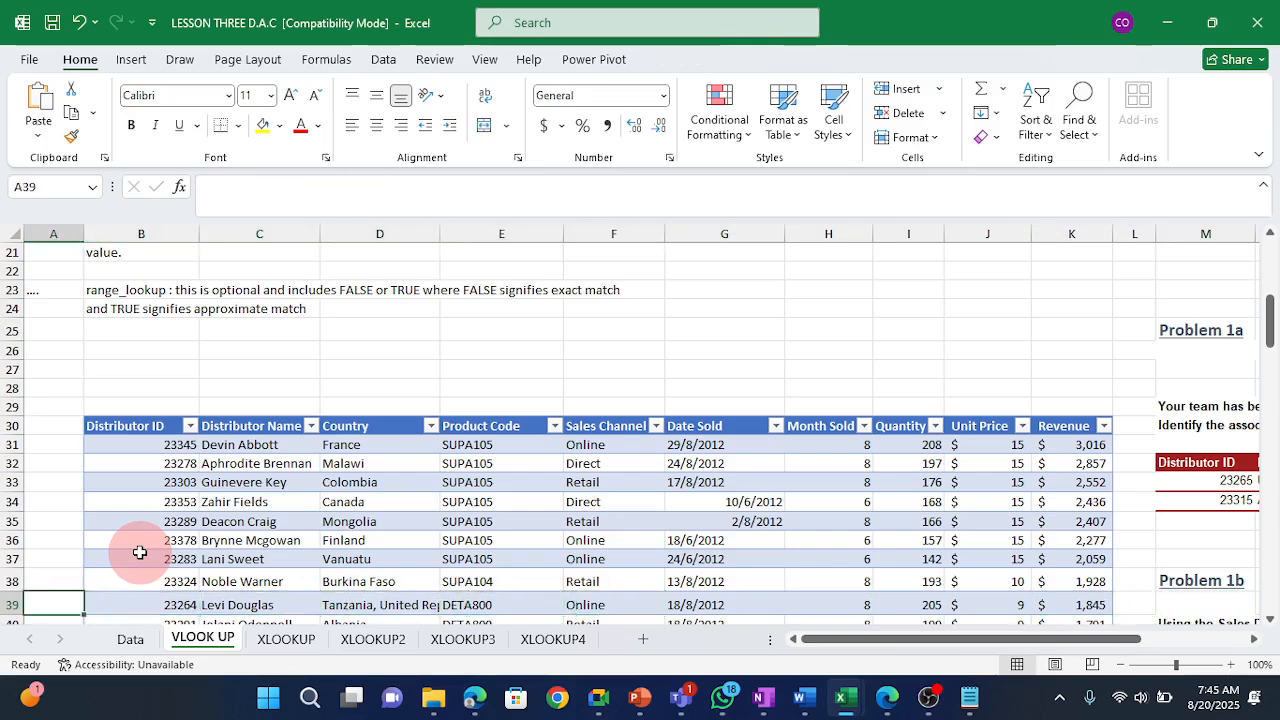
key("Right")
key("Right")
key("Right")
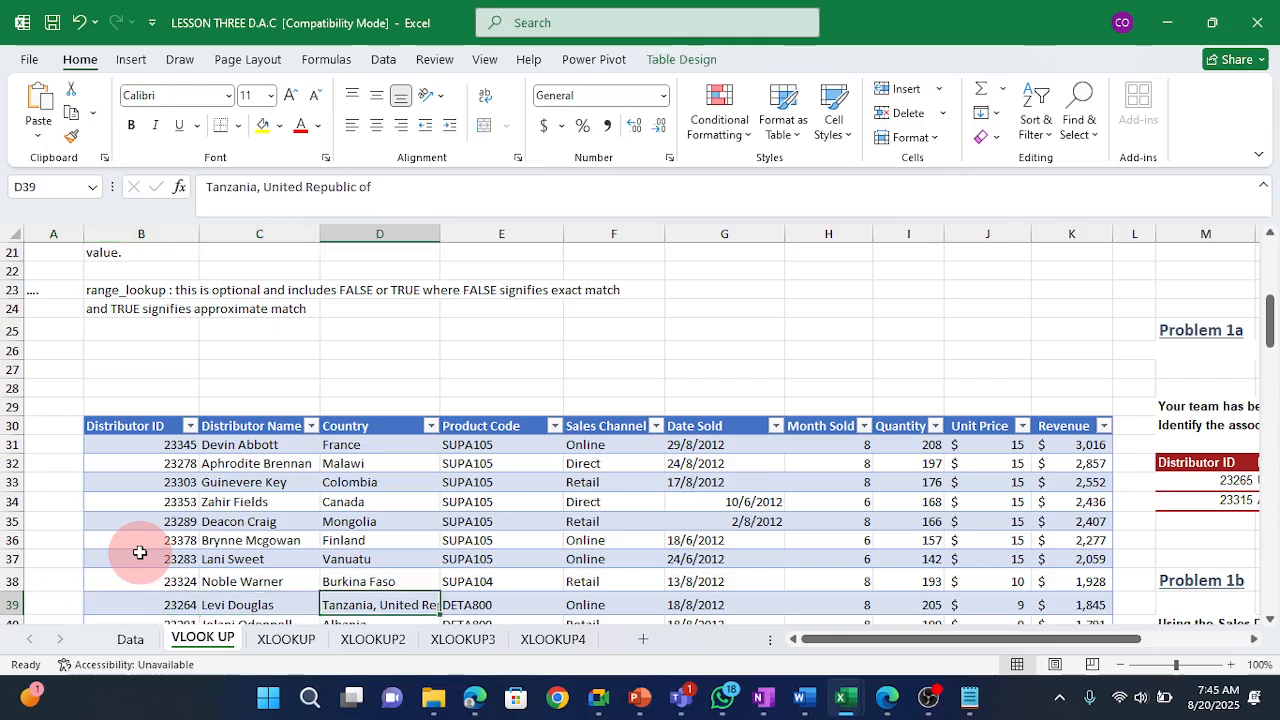
Follow the Finland record in row 36 across its remaining fields to the Problem 1a exercise.
key("Up")
key("Up")
key("Up")
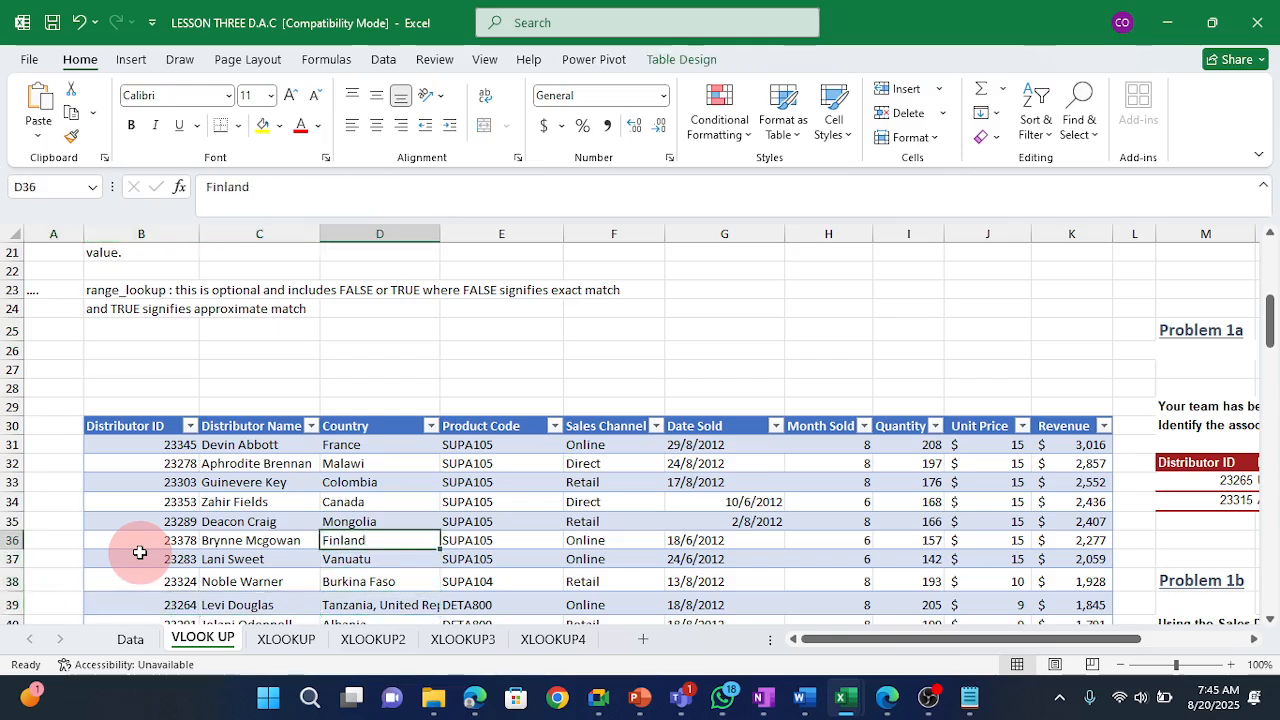
key("Right")
key("Right")
key("Right")
key("Right")
key("Right")
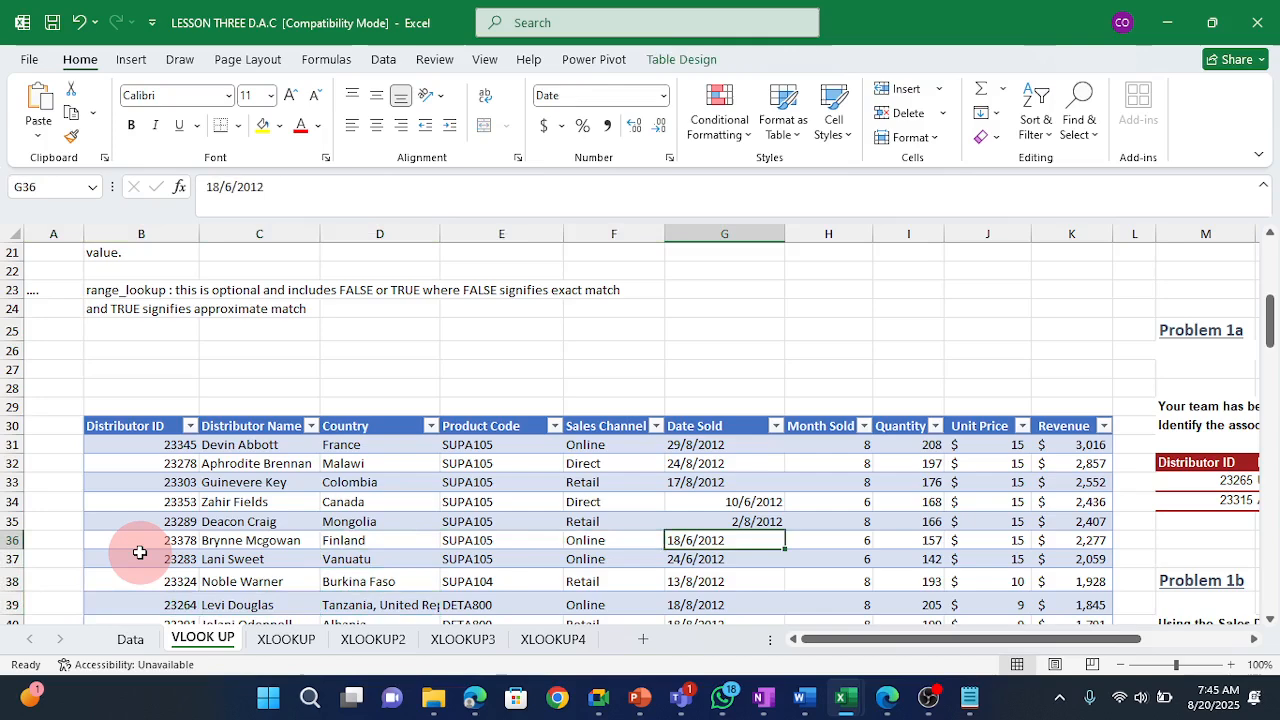
key("Right")
key("Right")
key("Right")
key("Right")
key("Right")
key("Right")
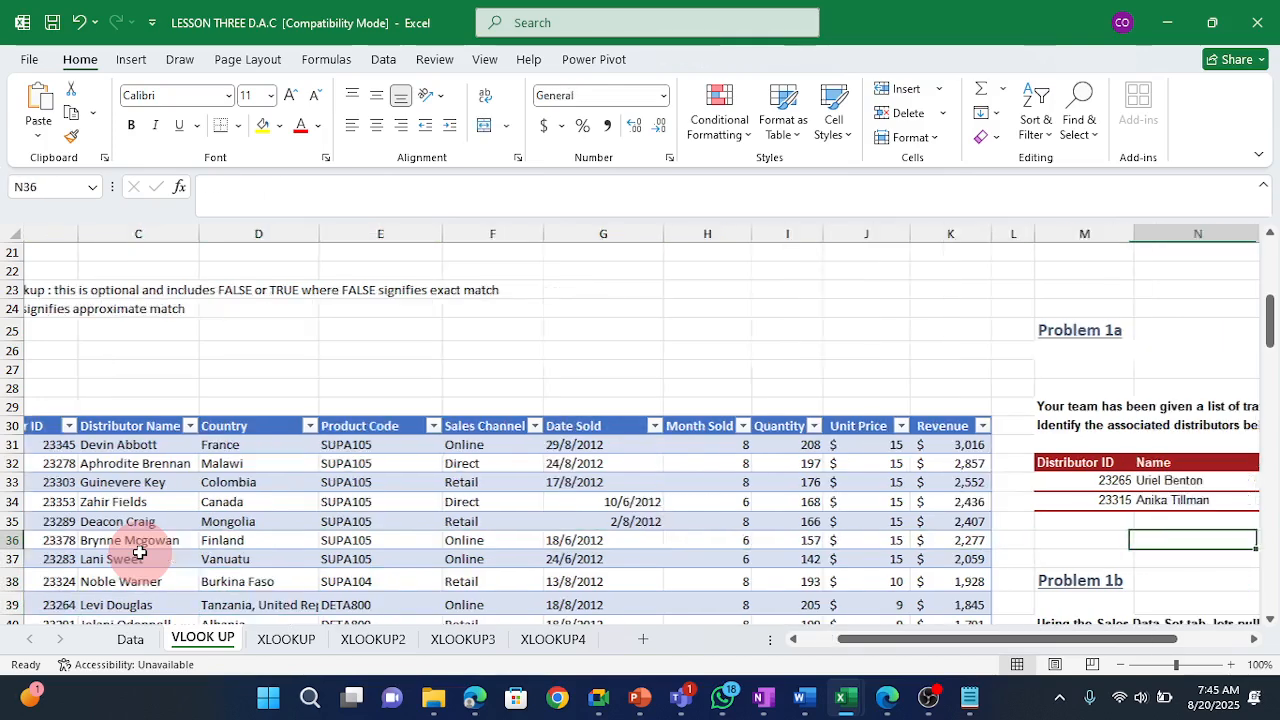
Review the Problem 1a and 1b tables down to the first Quantity formula in O51.
key("Down")
key("Down")
key("Down")
key("Down")
key("Down")
key("Down")
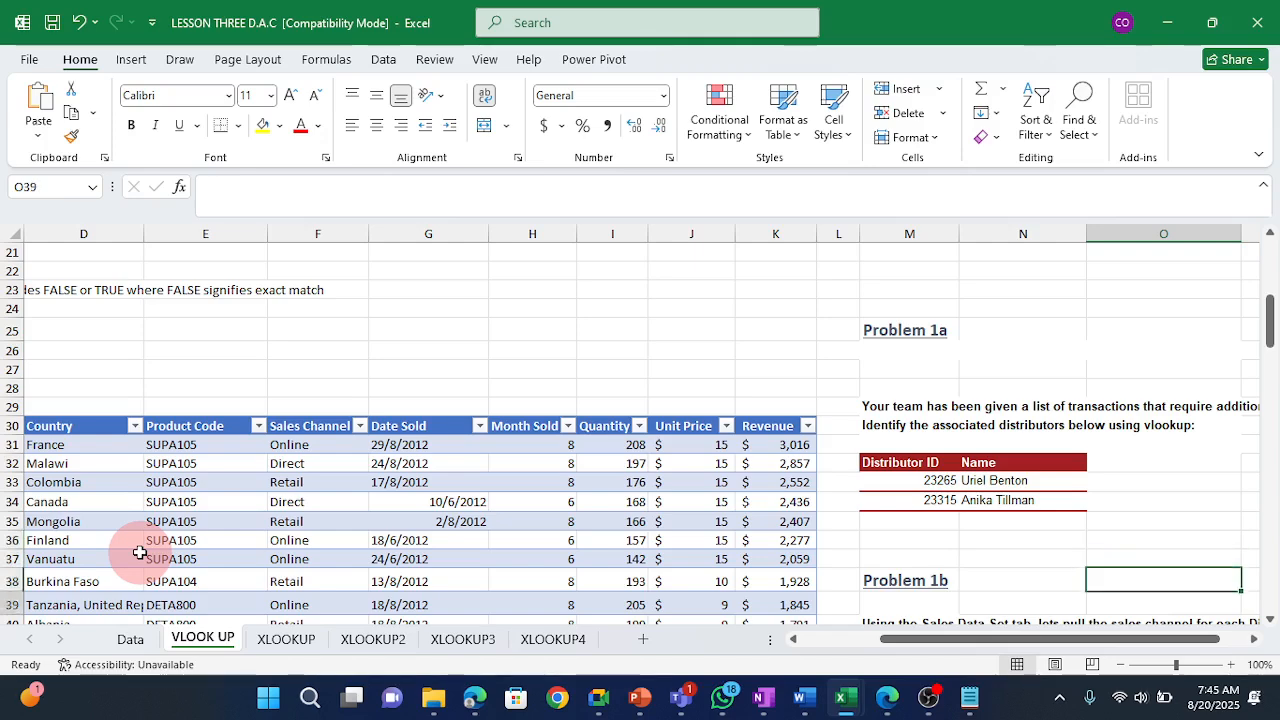
key("Down")
key("Down")
key("Down")
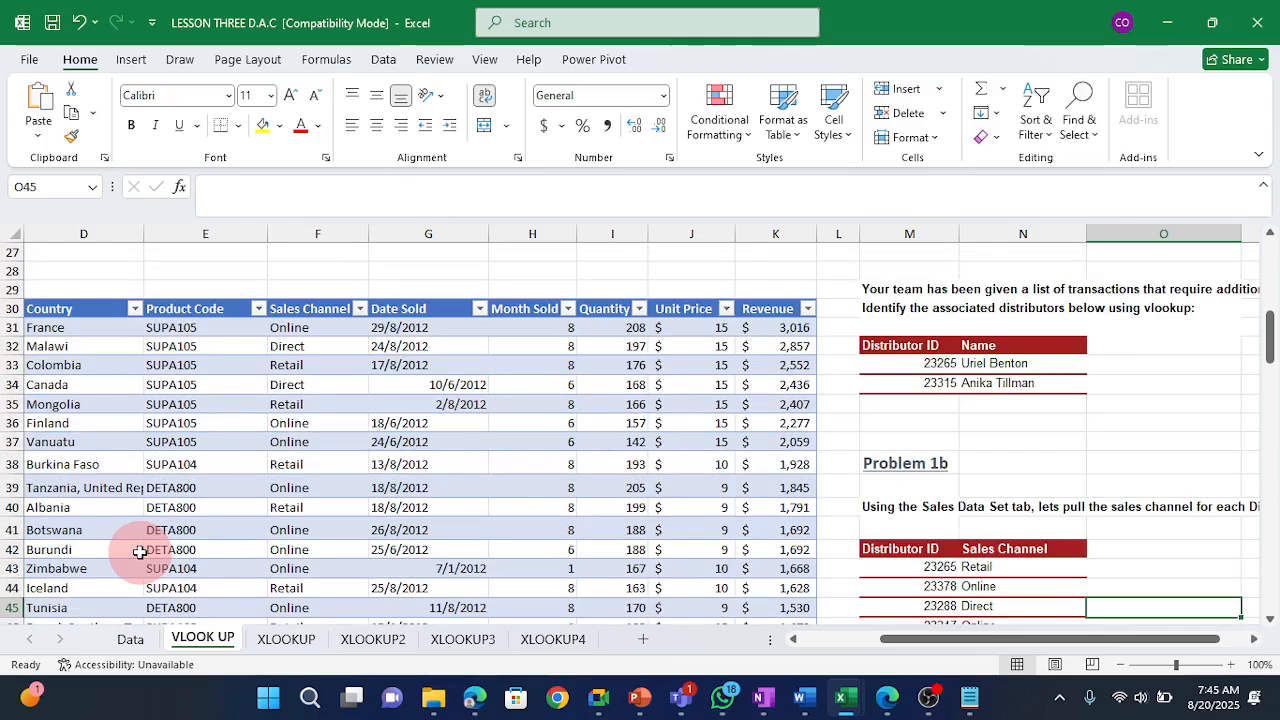
key("Down")
key("Down")
key("Down")
key("Down")
key("Down")
key("Down")
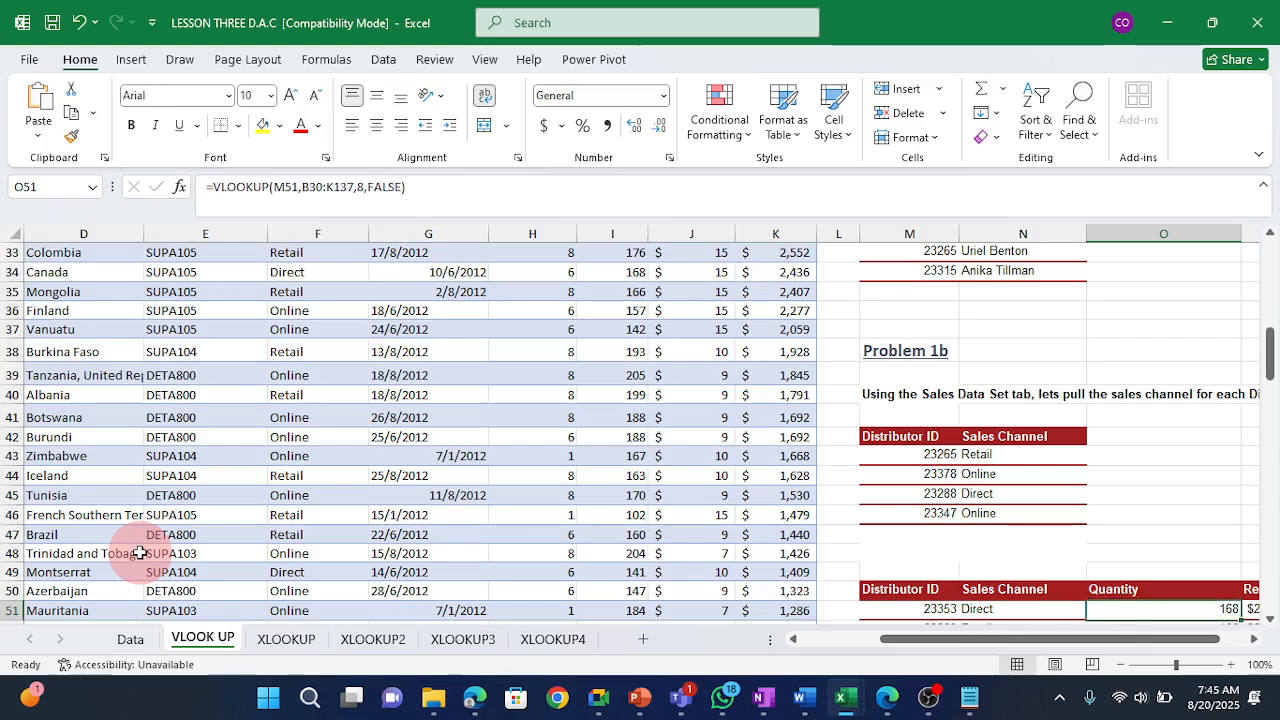
Review the Quantity and Revenue lookup results below Problem 1b down to the Problem 2a instructions.
key("Down")
key("Down")
key("Down")
key("Down")
key("Down")
key("Down")
key("Down")
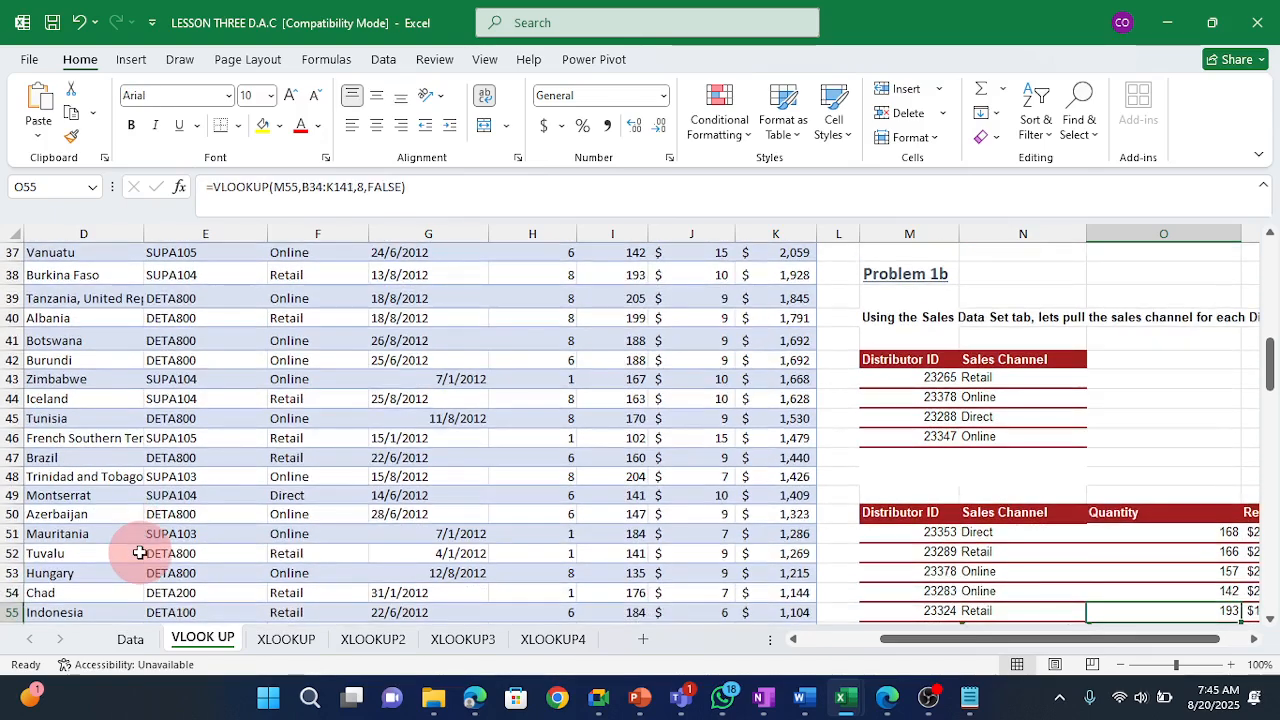
key("Down")
key("Down")
key("Right")
key("Down")
key("Down")
key("Down")
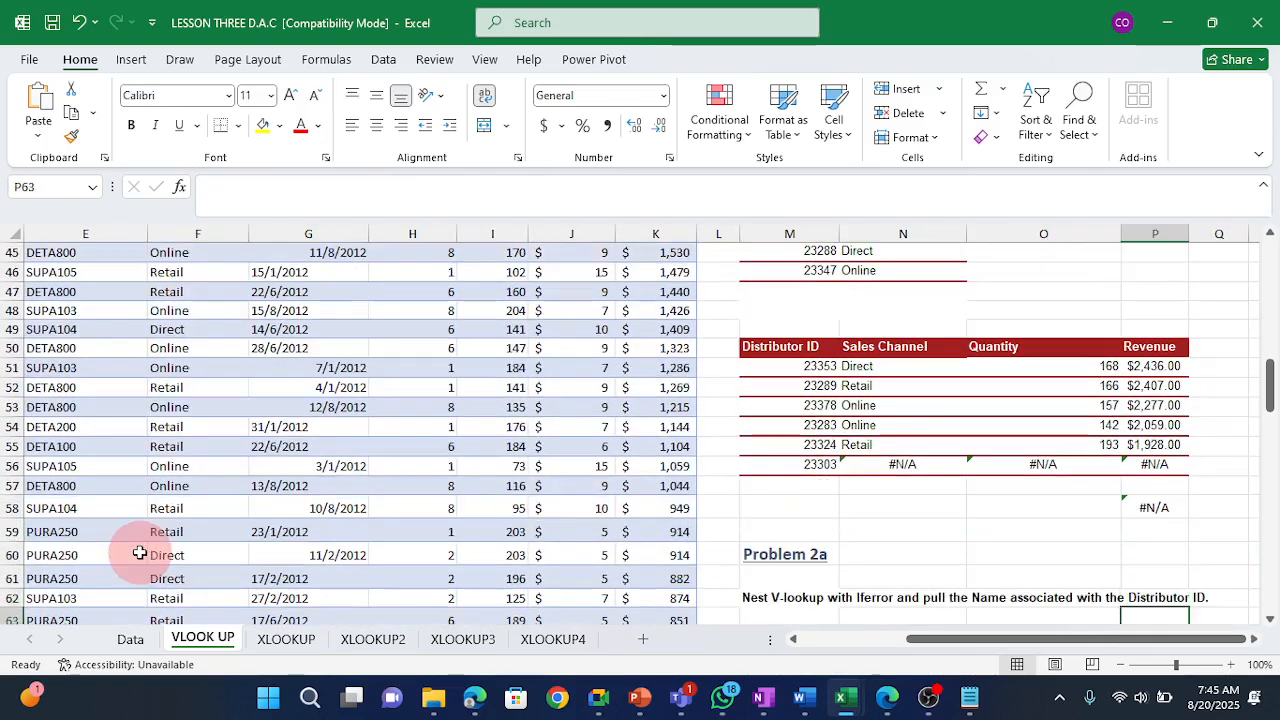
Look through the completed Problem 2a table and the unfilled follow-up table of names and revenue down to its Total Revenue cell.
key("Down")
key("Down")
key("Down")
key("Down")
key("Down")
key("Down")
key("Down")
key("Down")
key("Down")
key("Down")
key("Down")
key("Down")
key("Down")
key("Down")
key("Down")
key("Down")
key("Down")
key("Down")
key("Down")
key("Down")
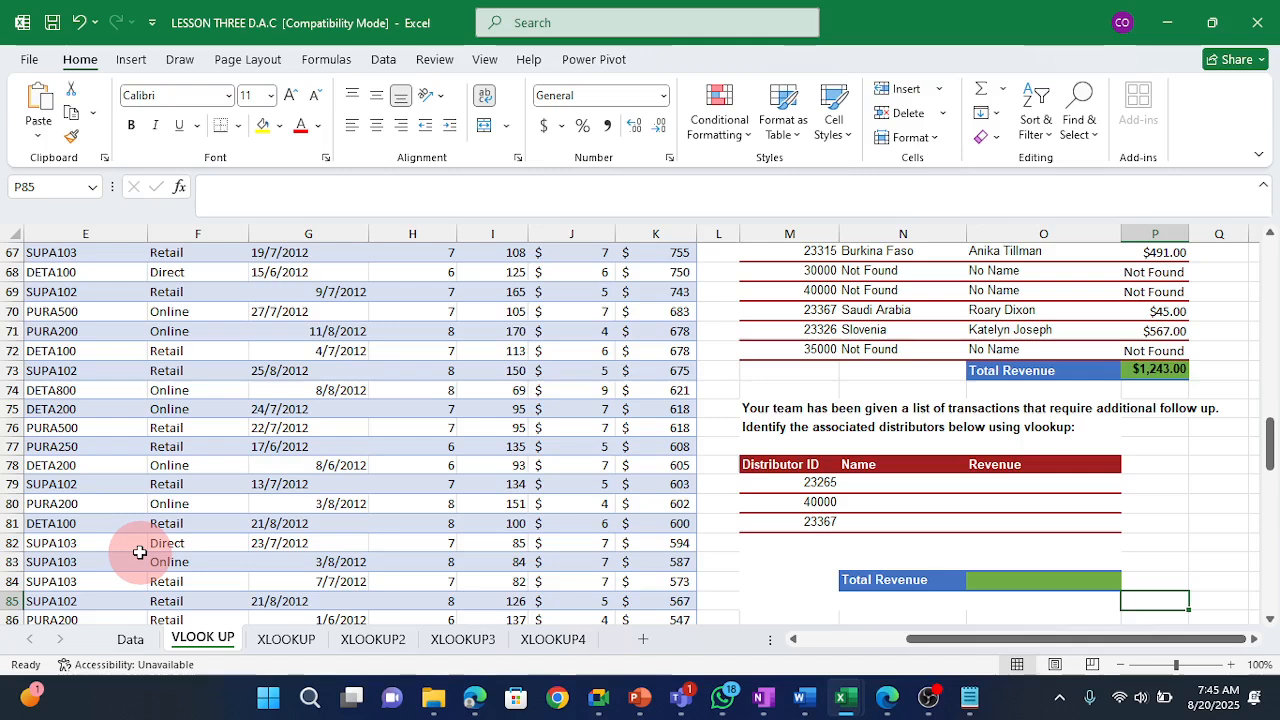
Look through the Problem 2b exercise on pulling the Unit Price for each Distributor ID, down to its Price cell.
key("Down")
key("Down")
key("Down")
key("Down")
key("Down")
key("Down")
key("Down")
key("Down")
key("Down")
key("Down")
key("Down")
key("Down")
key("Down")
key("Down")
key("Down")
key("Down")
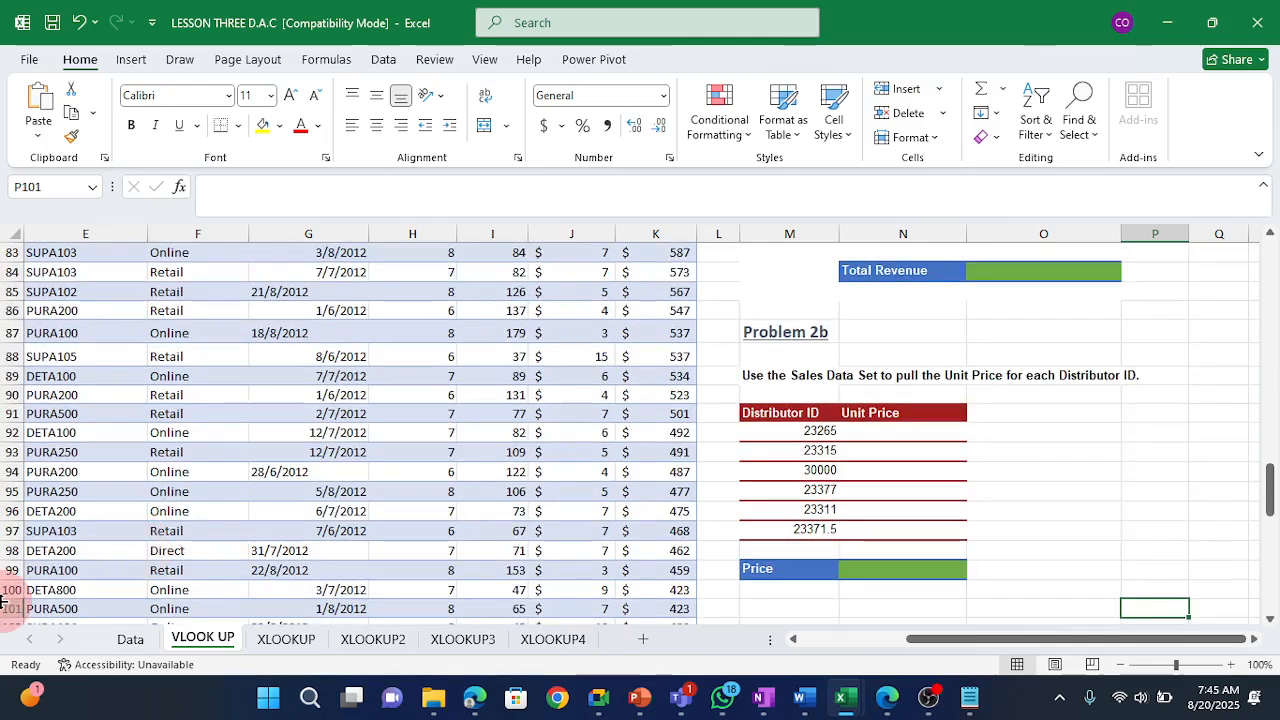
Review the employee table on the XLOOKUP sheet and the unfilled Revenue to Rating cells I3:L6 on the XLOOKUP4 sheet.
left_click(270, 641)
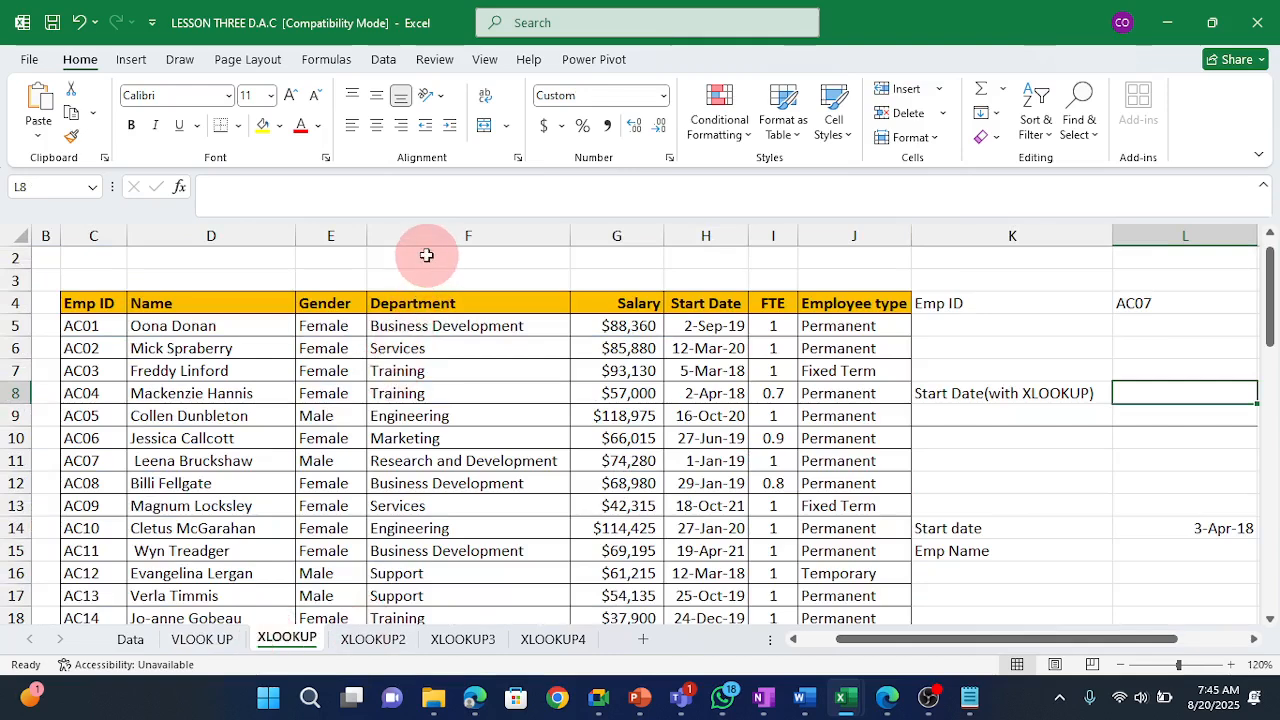
left_click(426, 256)
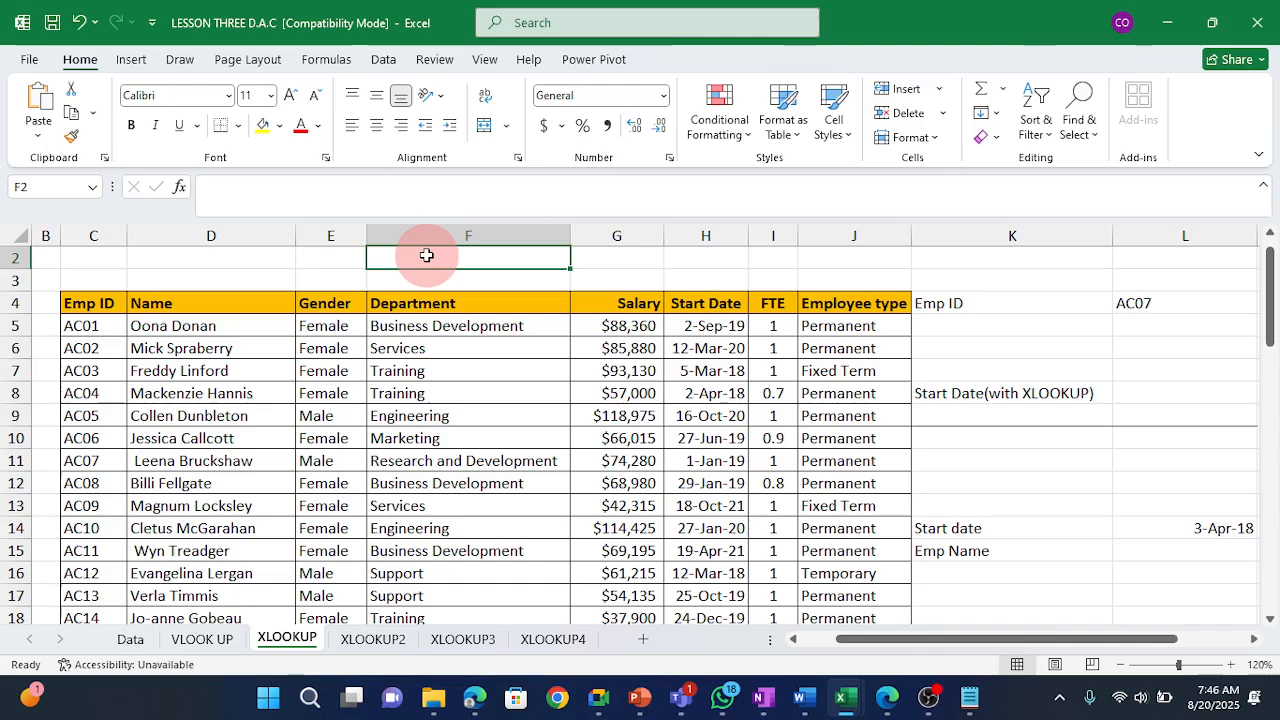
left_click(538, 640)
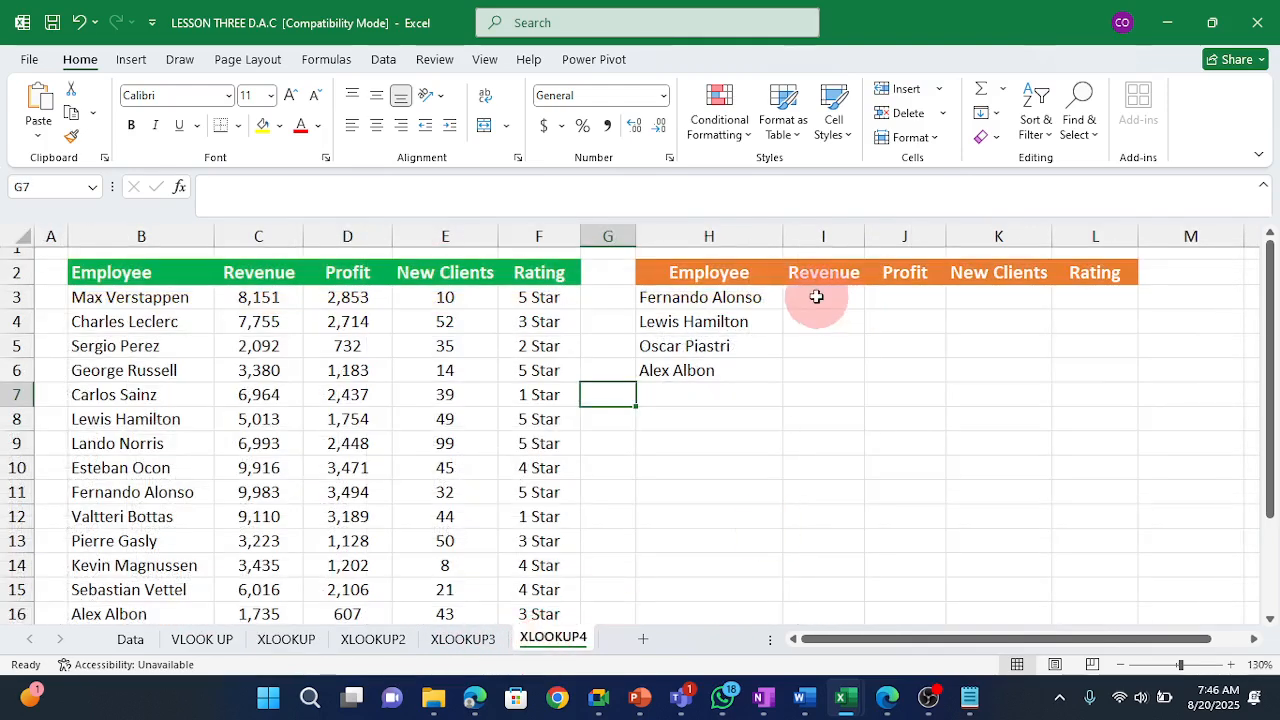
left_click_drag(817, 297, 1092, 378)
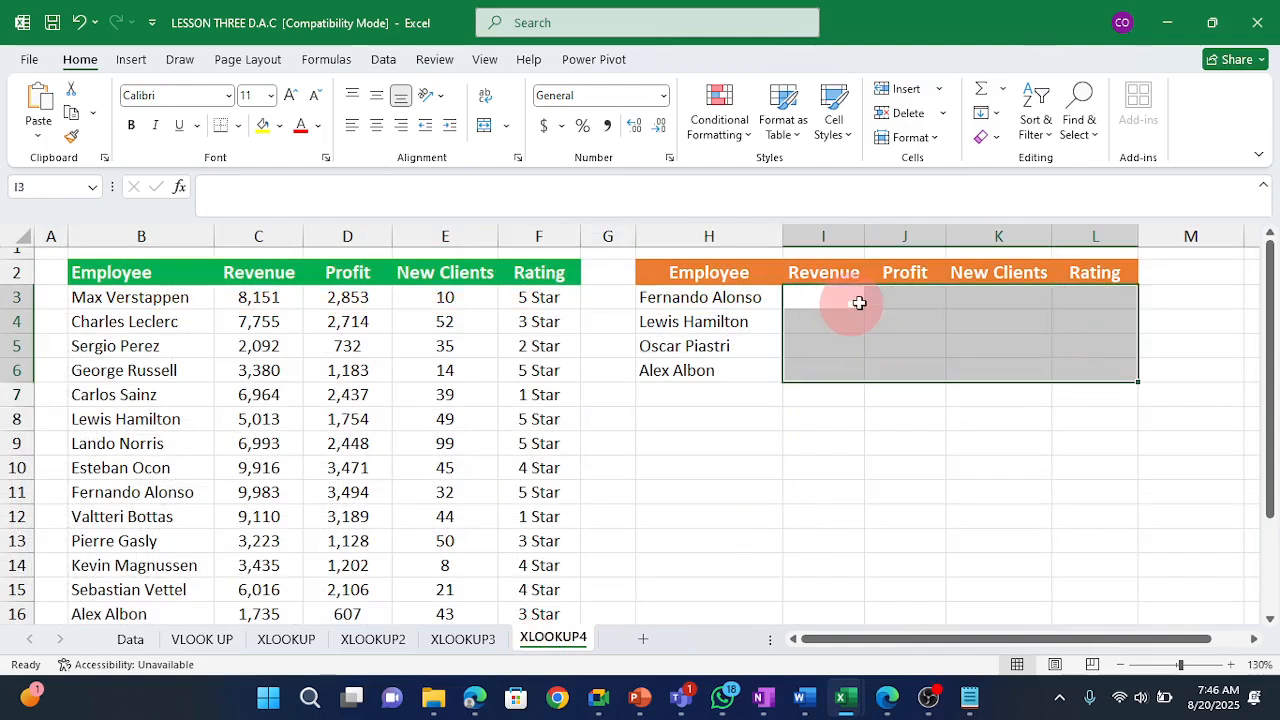
left_click(889, 300)
left_click(972, 302)
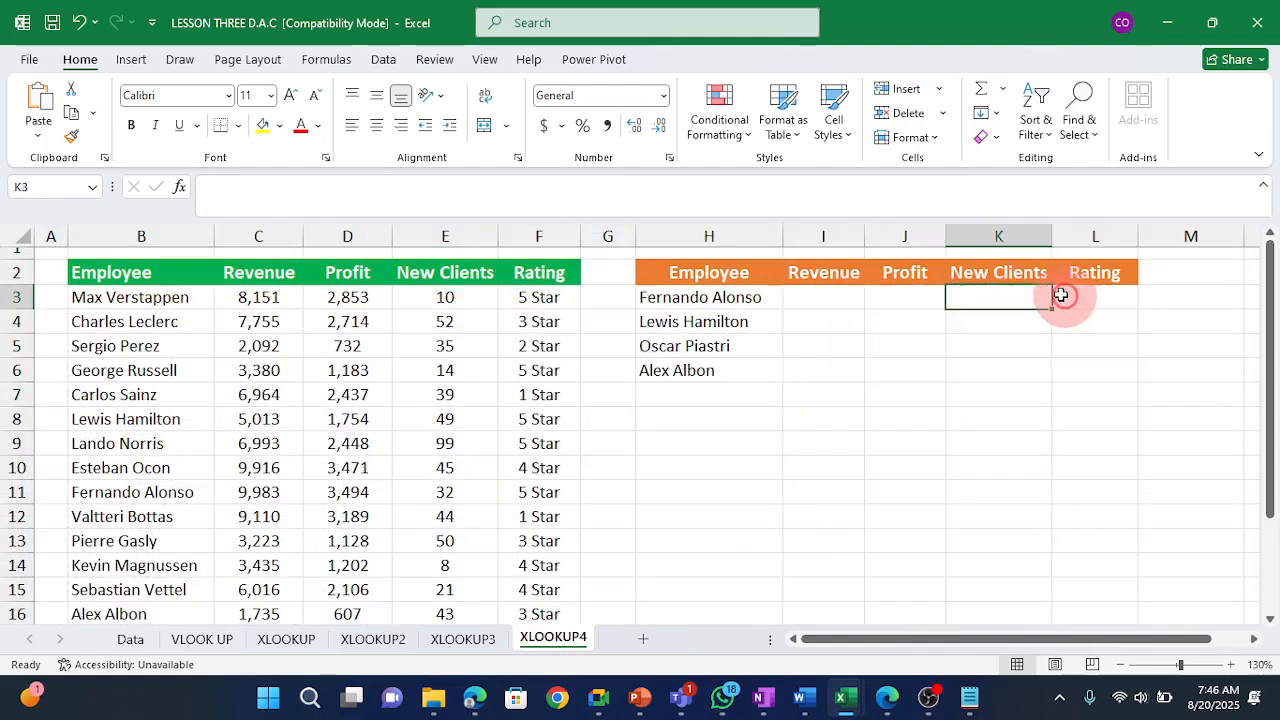
Examine the empty result cells I3:L6, the sales table on the VLOOK UP sheet, and its IFERROR VLOOKUP name formula in O67.
left_click(1061, 295)
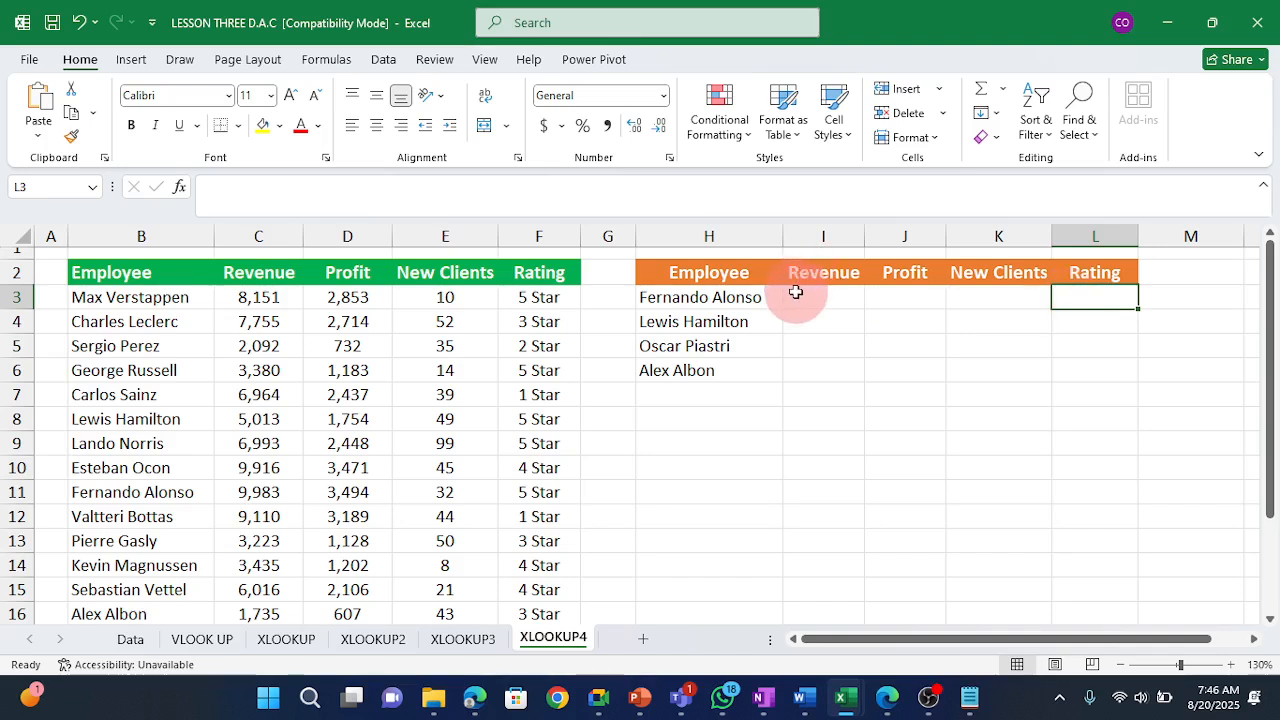
left_click_drag(796, 292, 1107, 379)
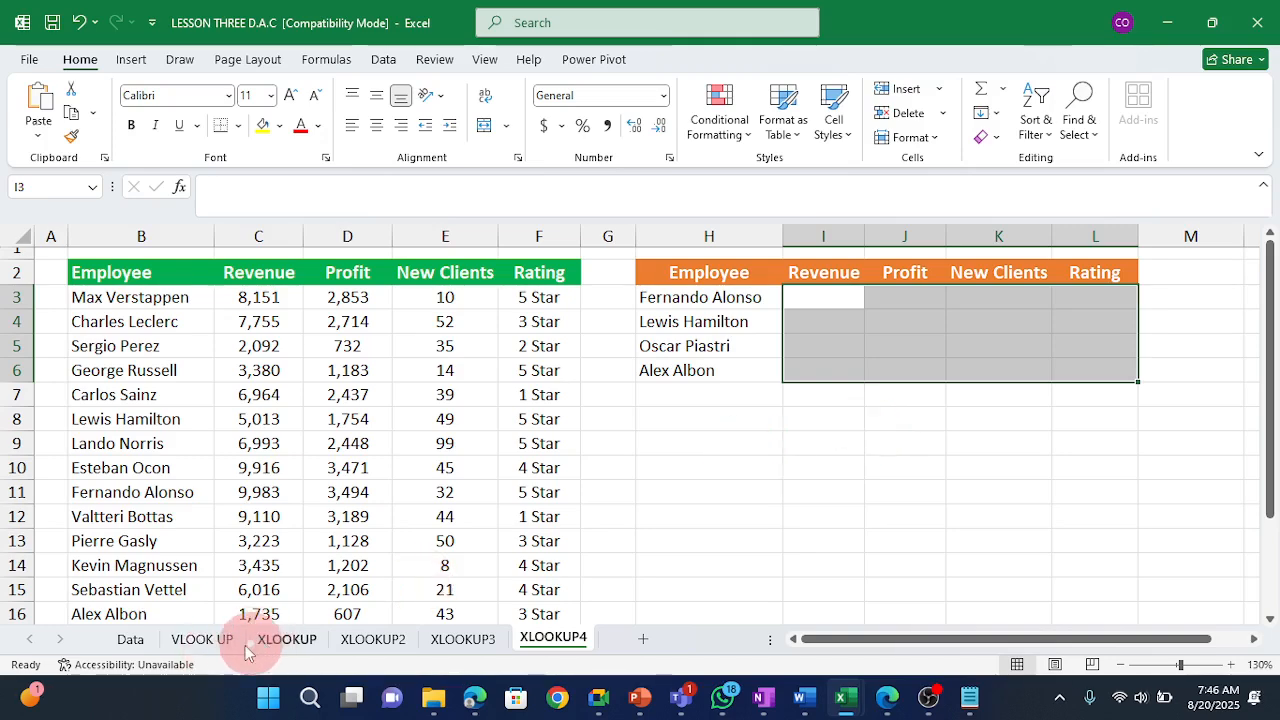
left_click(200, 640)
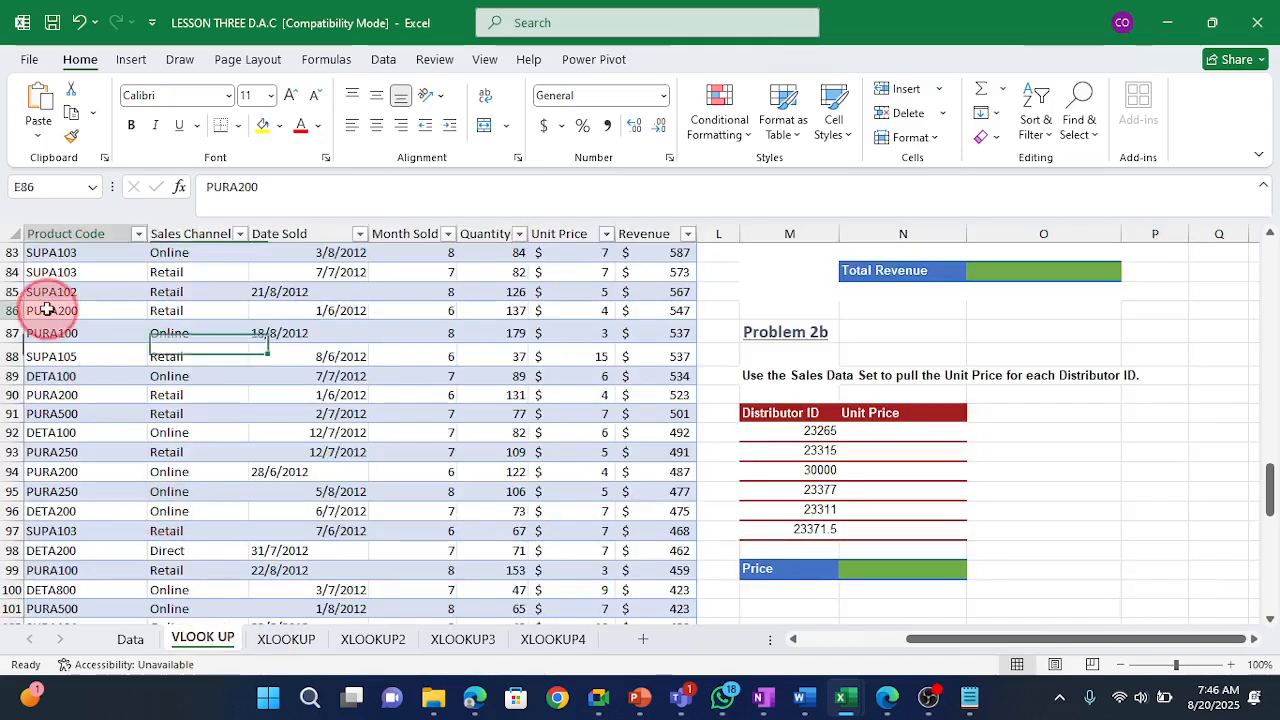
left_click_drag(47, 310, 330, 412)
left_click_drag(549, 404, 640, 329)
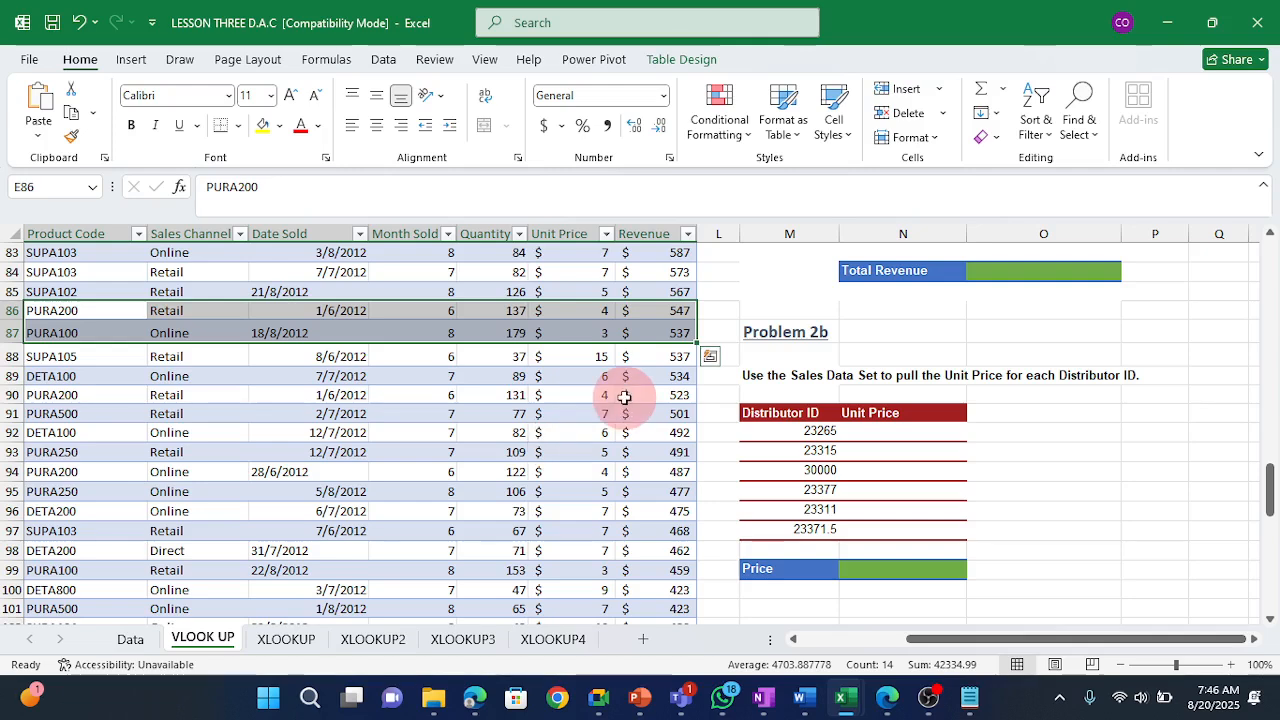
left_click_drag(624, 396, 185, 413)
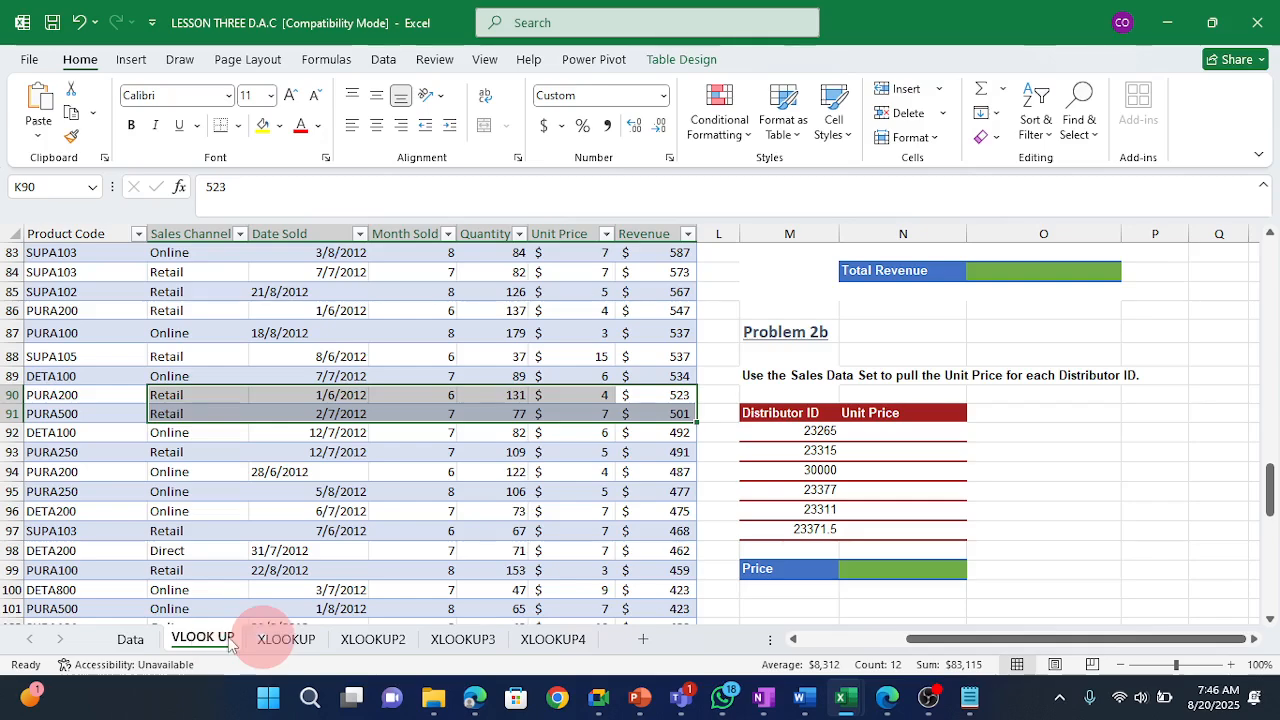
left_click(865, 412)
scroll(865, 412, "up", 5)
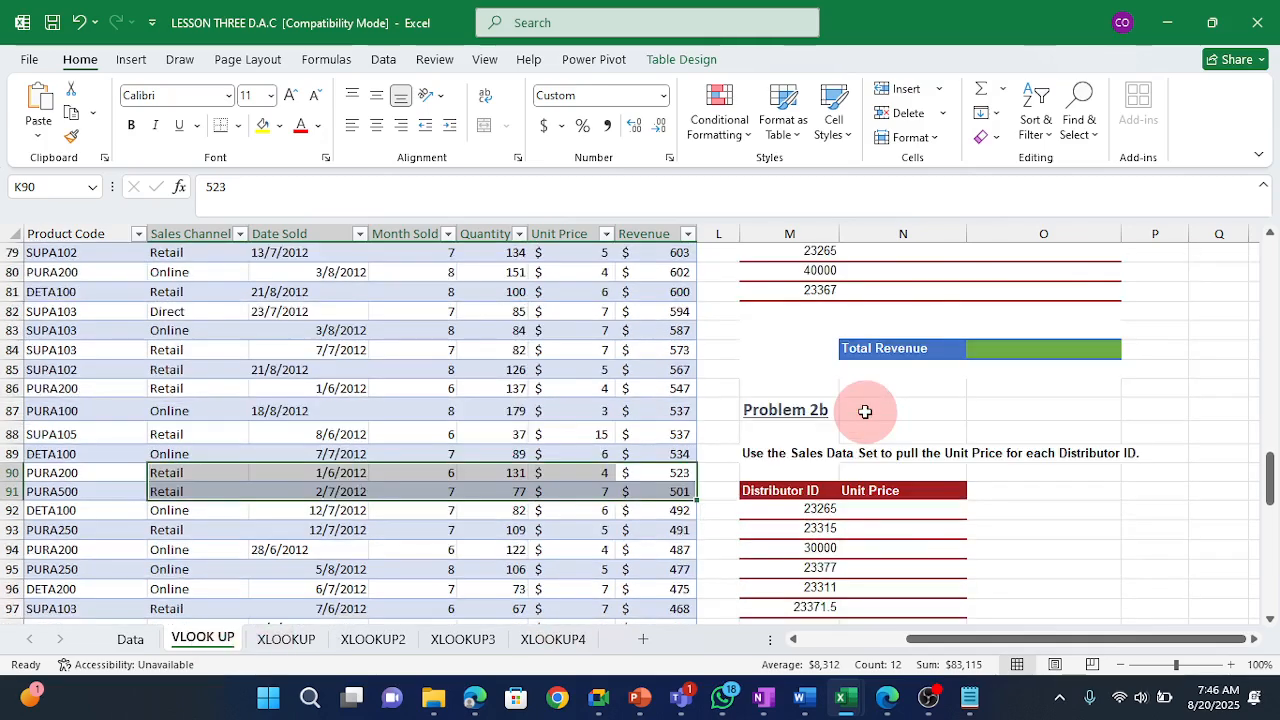
scroll(840, 548, "up", 1)
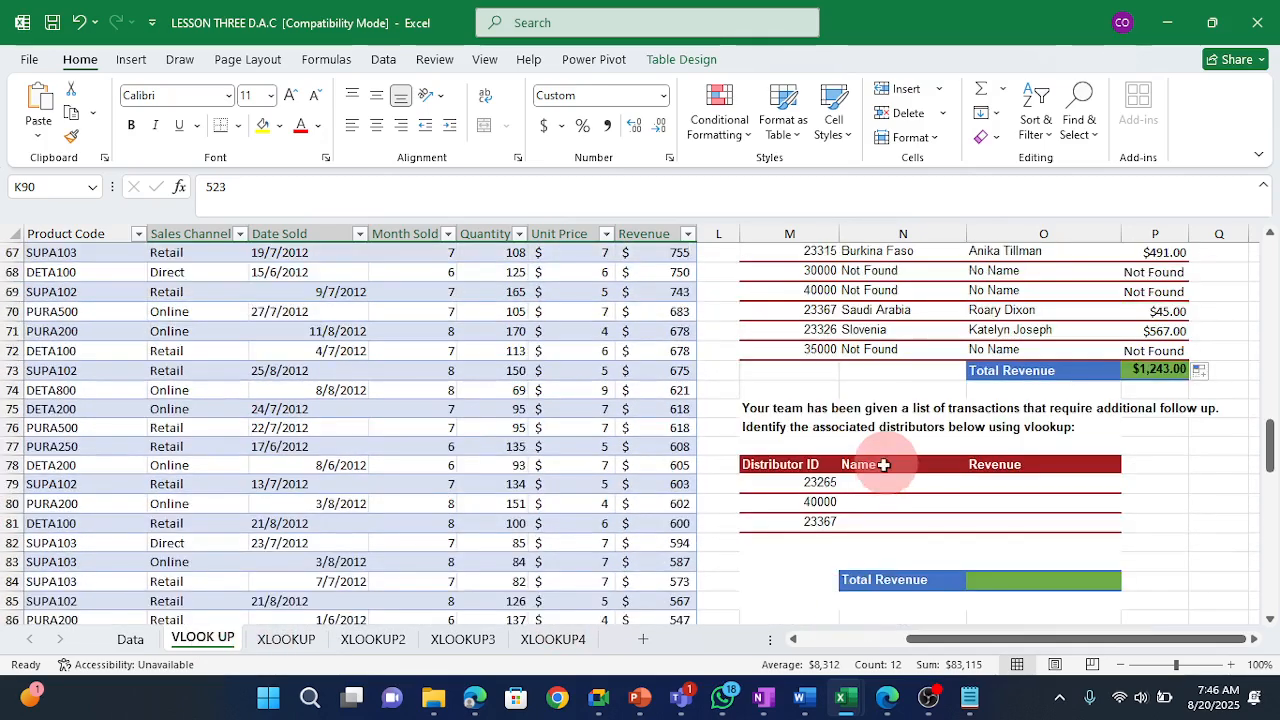
left_click(1005, 252)
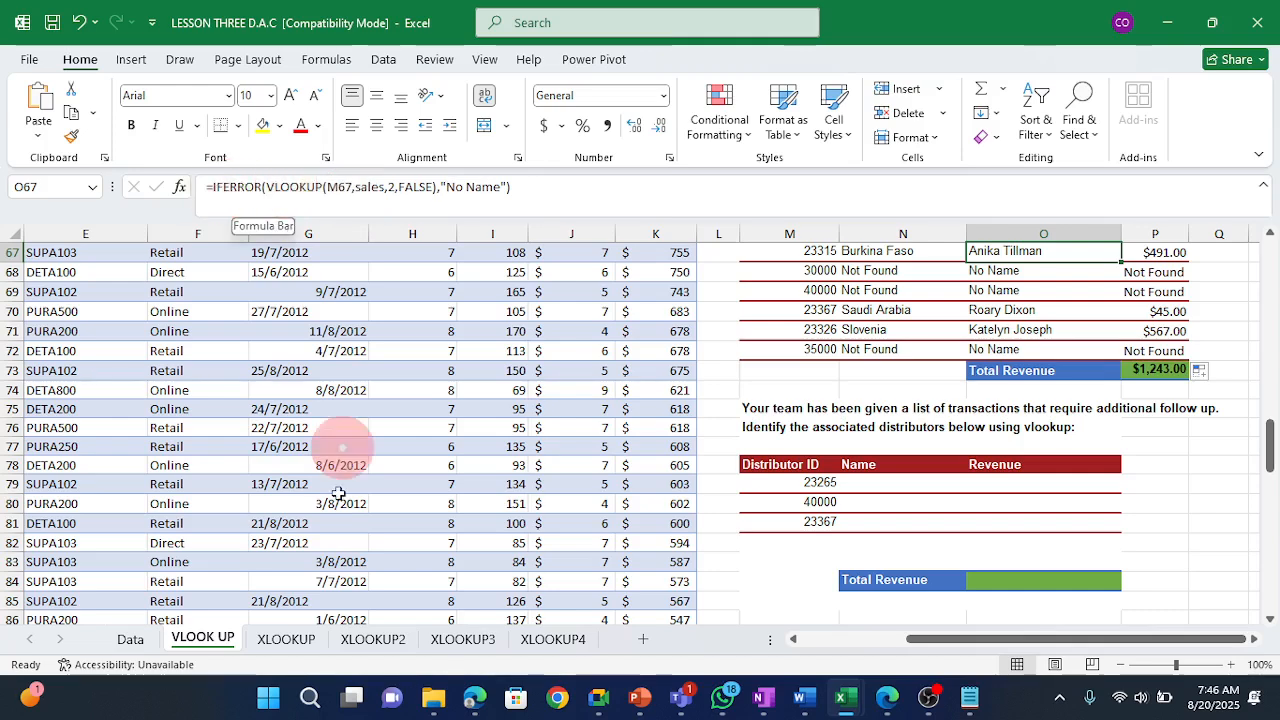
Open the XLOOKUP sheet and look across the employee table and the lookup fields beside it.
left_click(280, 639)
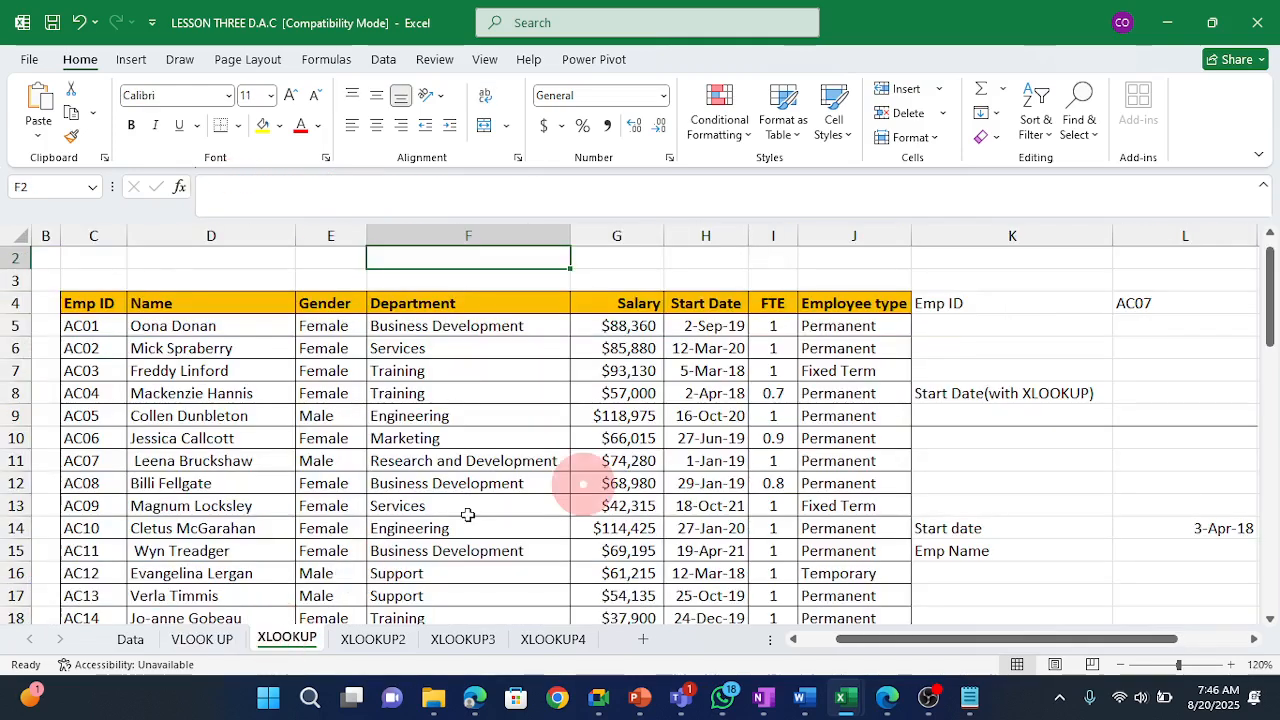
left_click(384, 205)
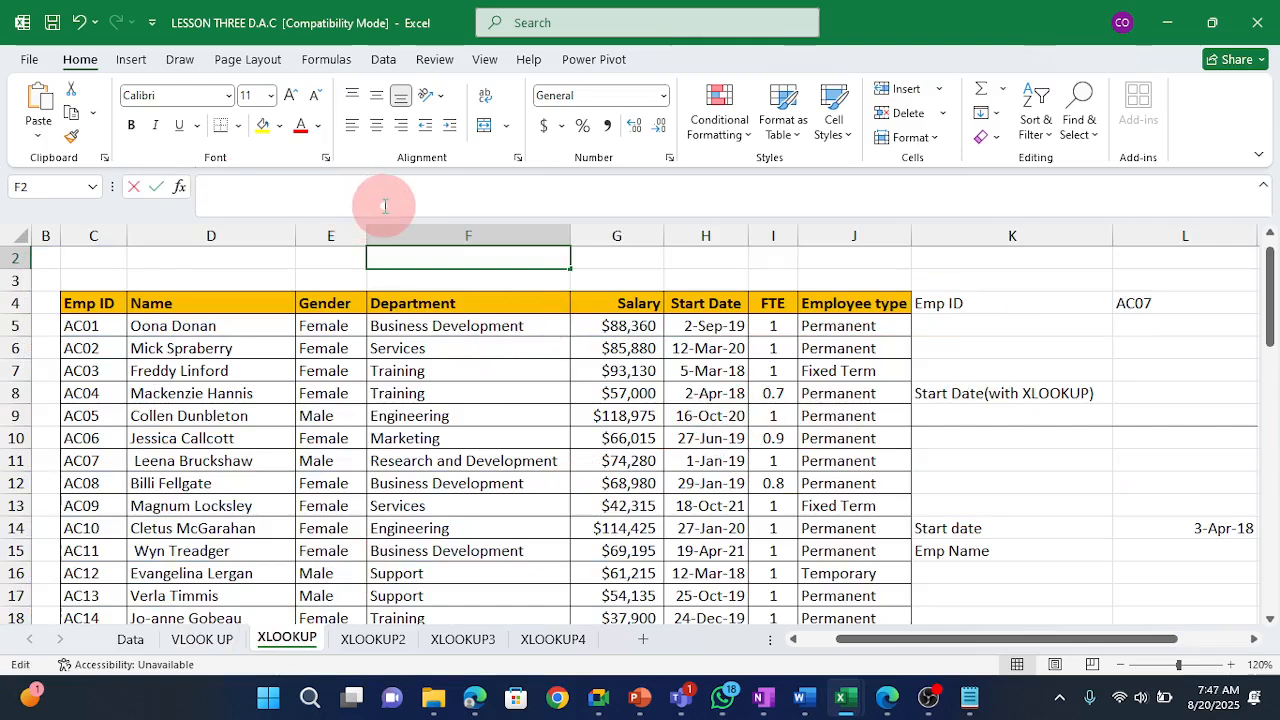
left_click(505, 399)
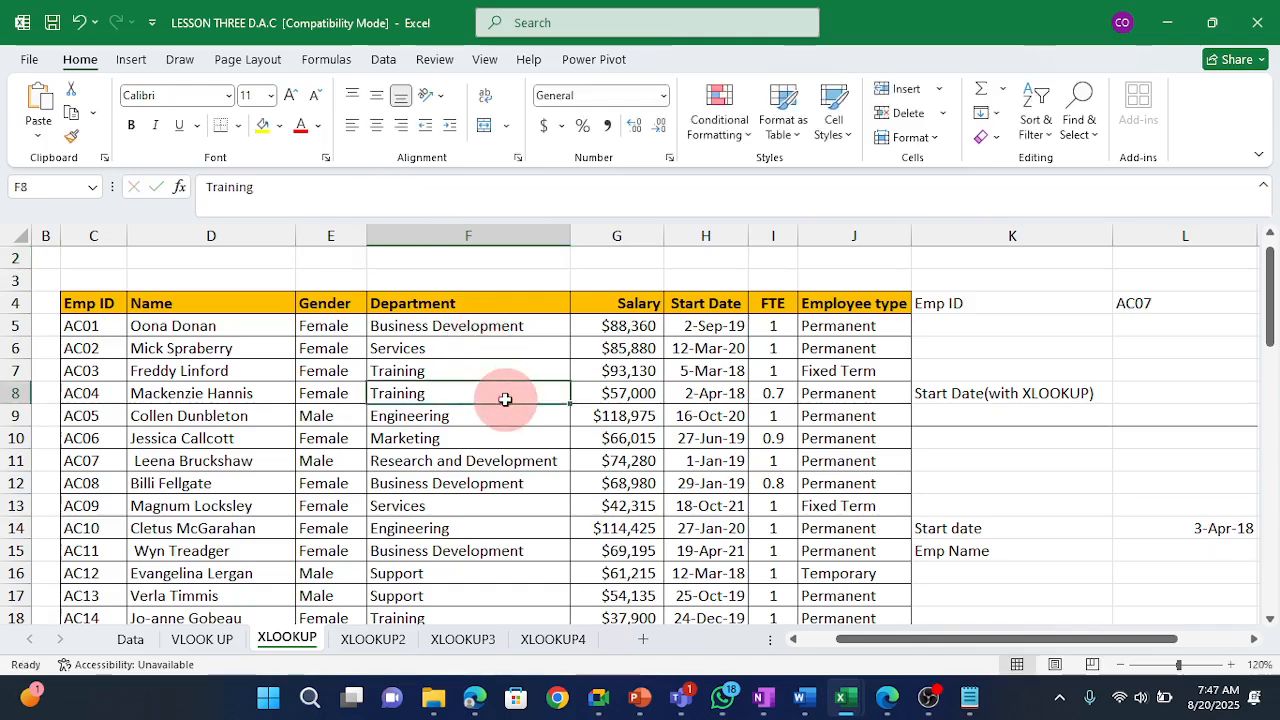
key("Right")
key("Right")
key("Right")
key("Right")
key("Right")
key("Right")
key("Right")
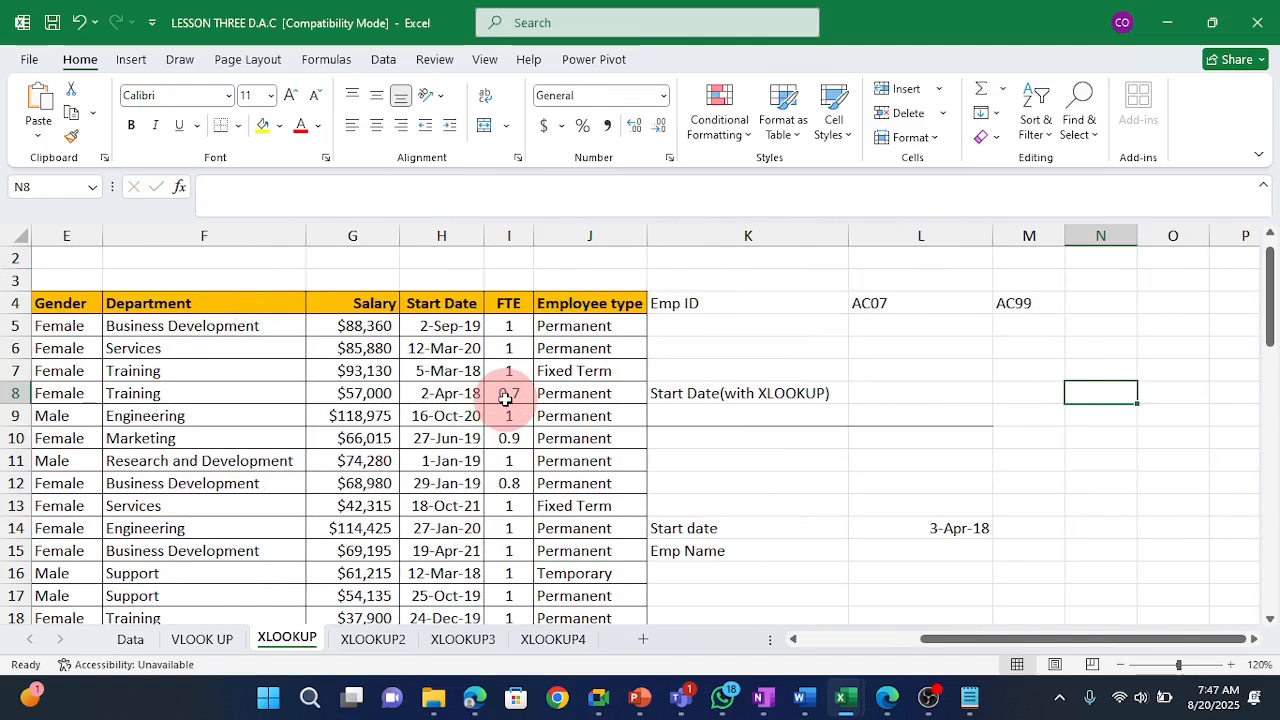
key("Left")
key("Left")
key("Left")
key("Left")
key("Left")
key("Left")
key("Left")
key("Left")
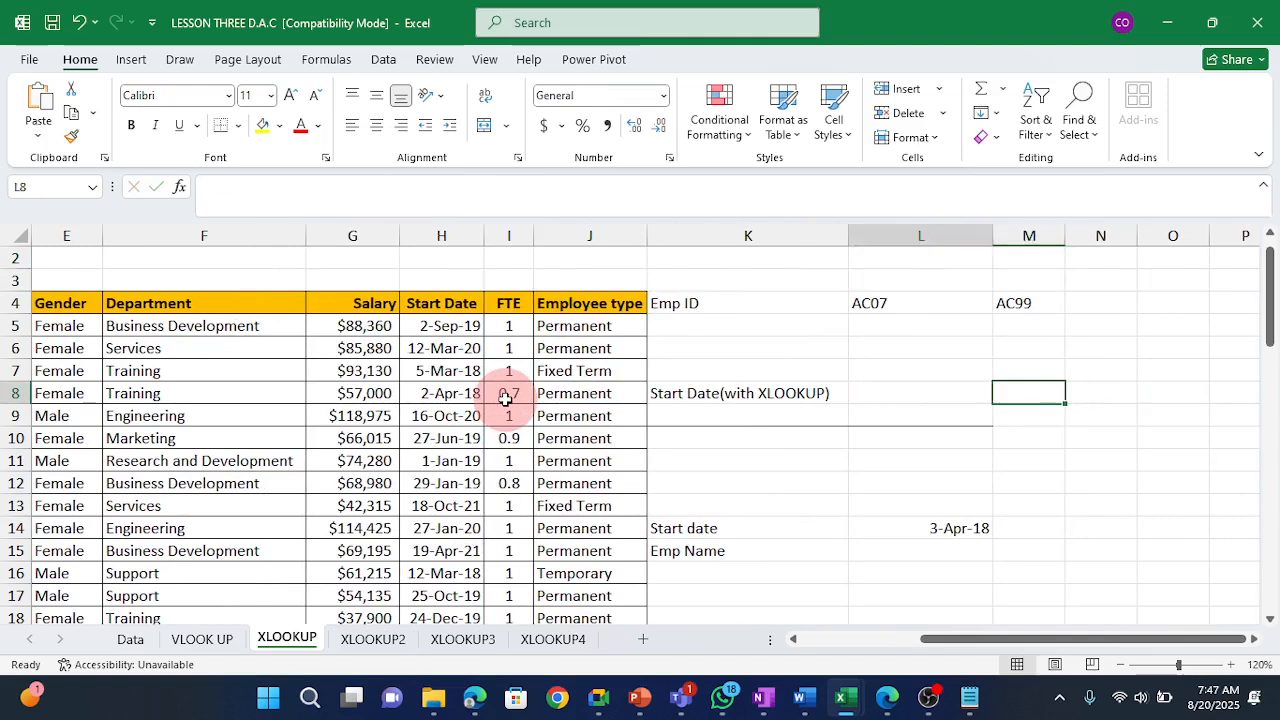
key("Left")
key("Left")
key("Left")
key("Left")
key("Left")
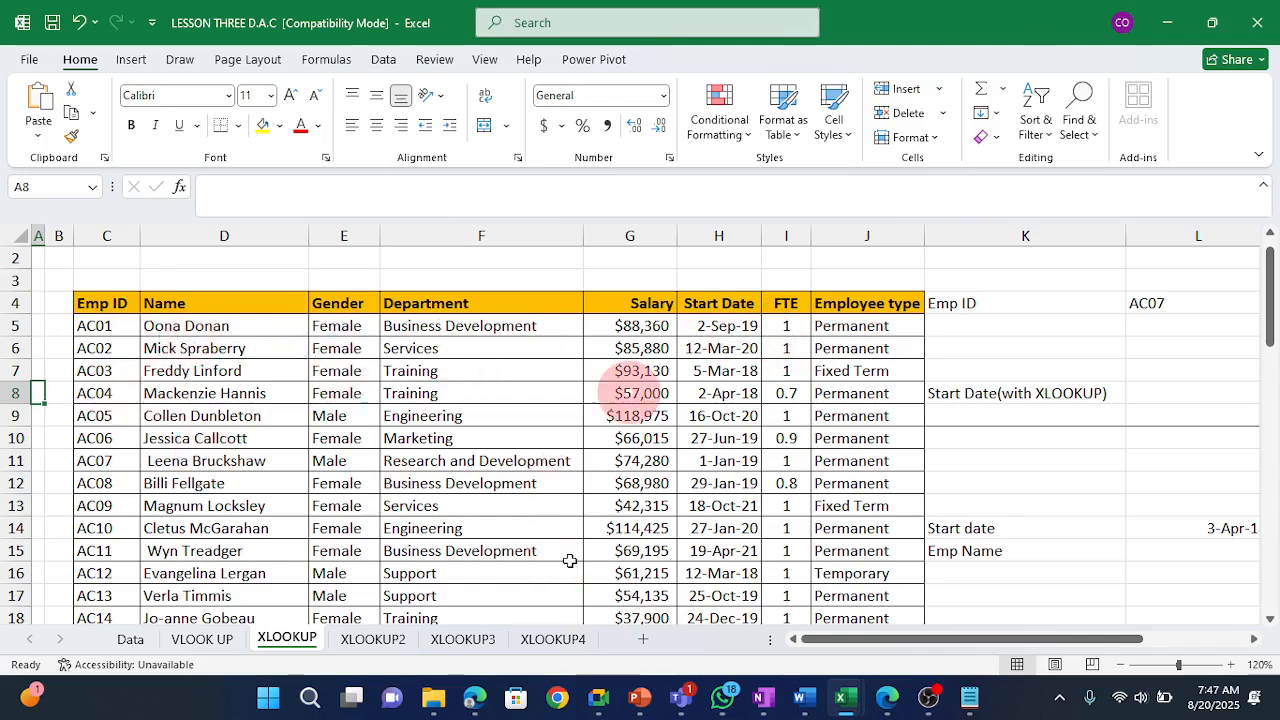
Examine the Salary, Start Date and FTE columns and go through the employee list to its last record and back.
left_click(632, 232)
left_click(722, 230)
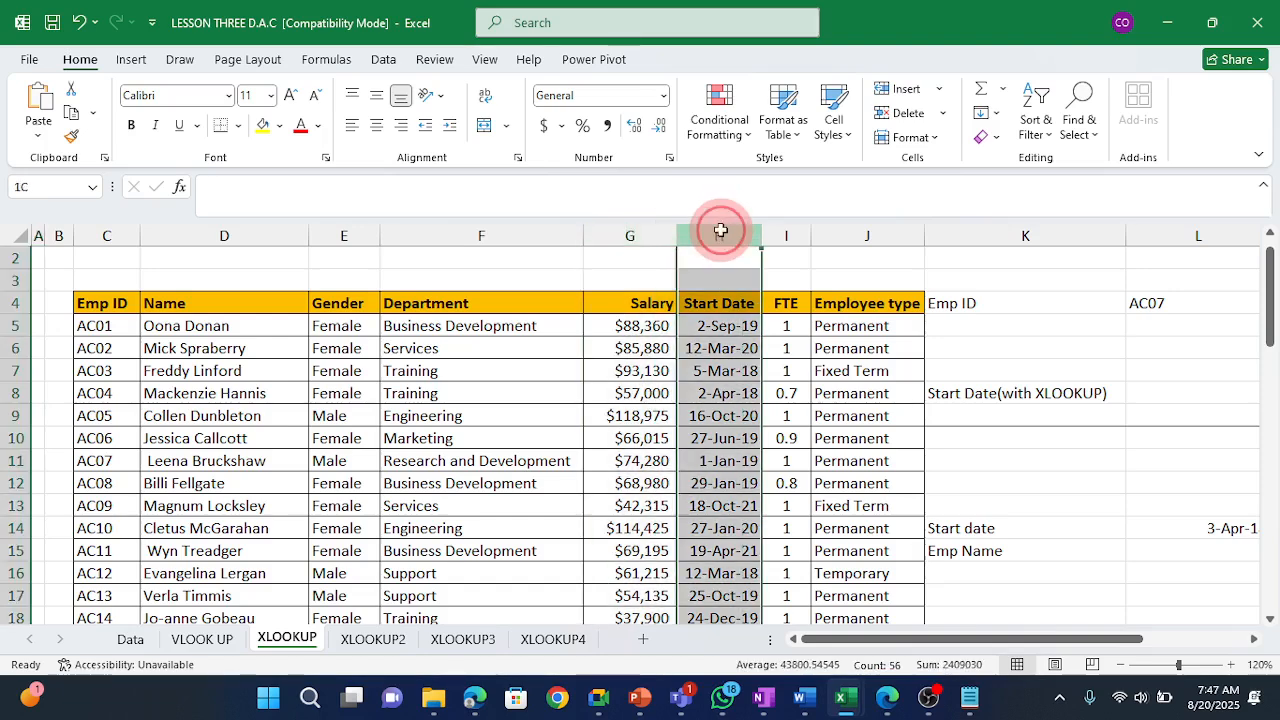
left_click(783, 238)
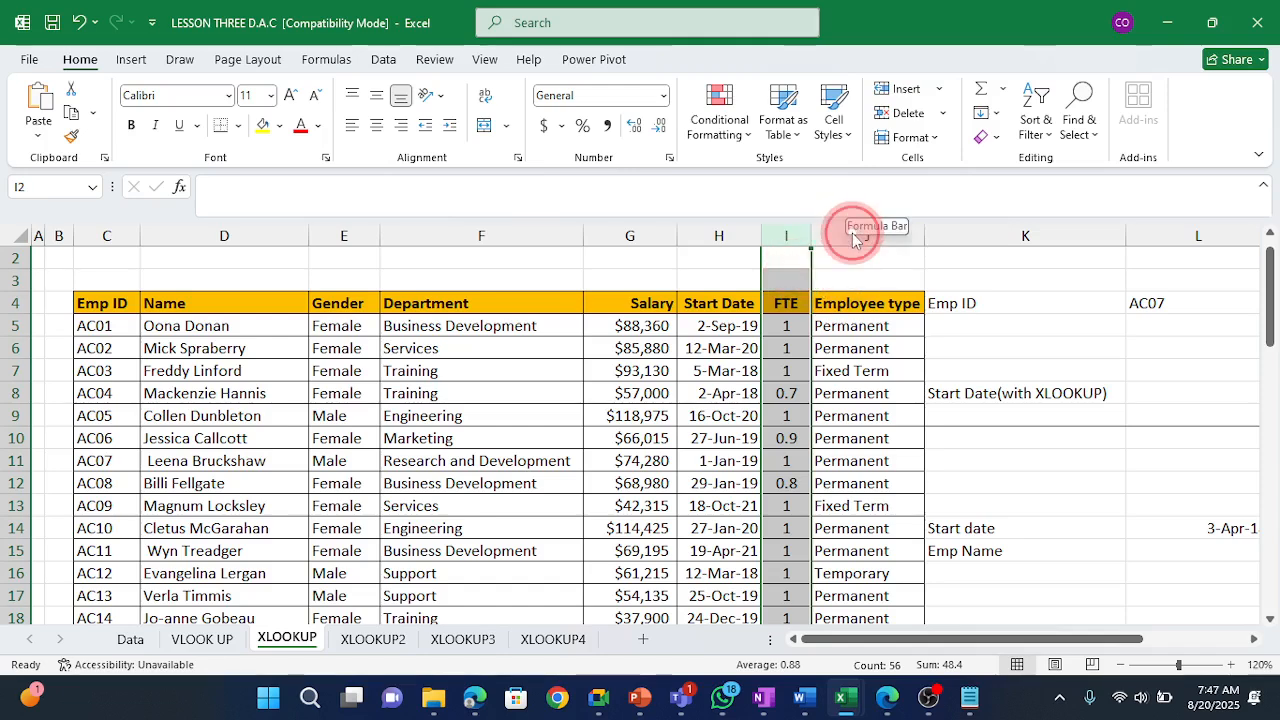
left_click(143, 354)
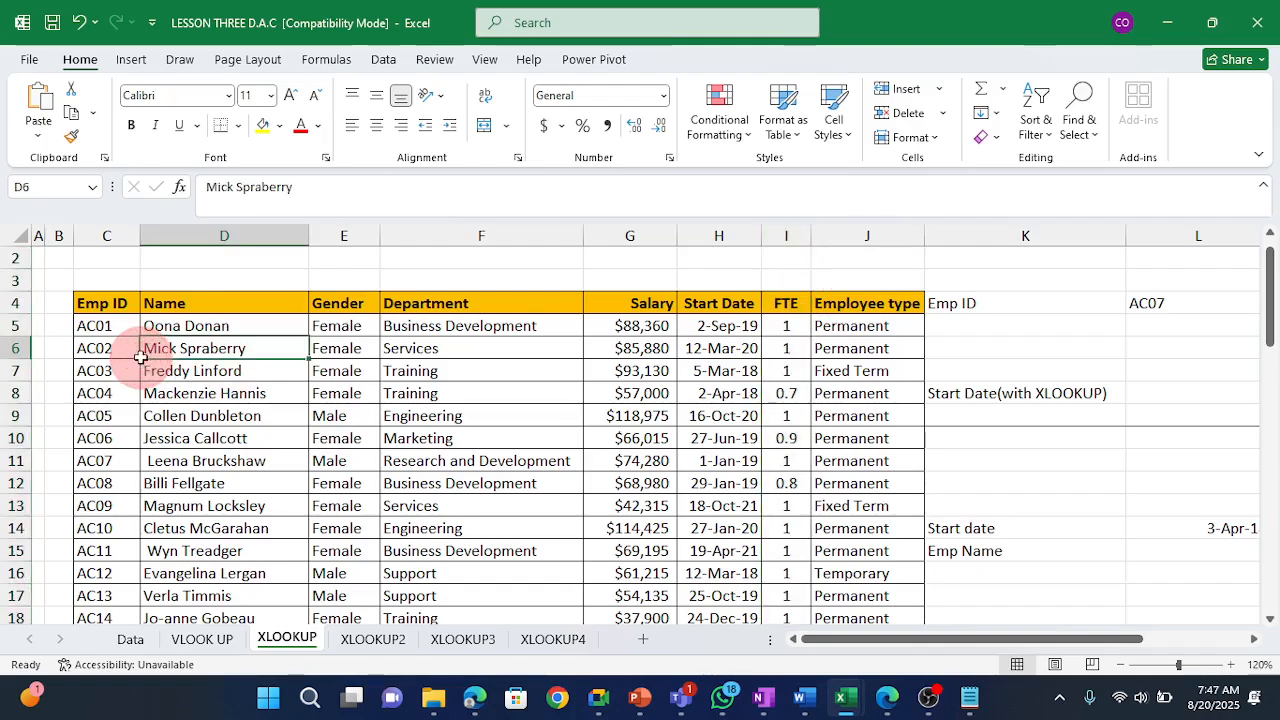
key("ctrl+Down")
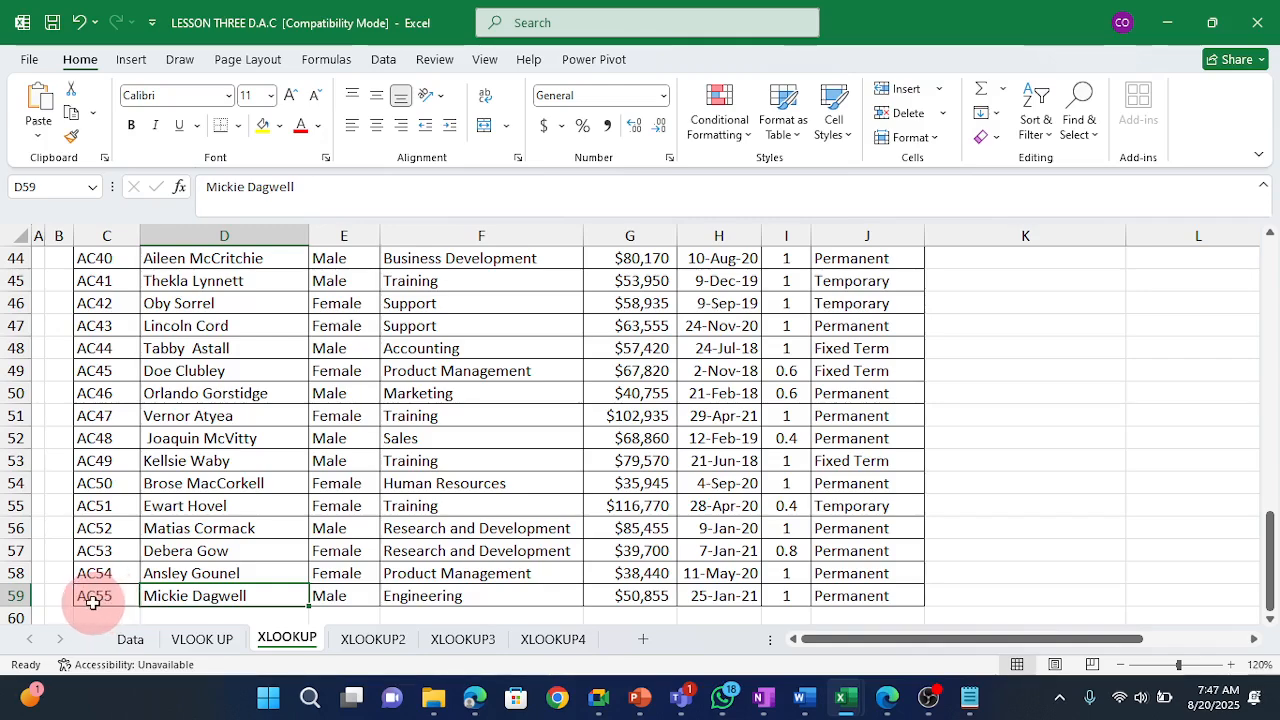
key("ctrl+Up")
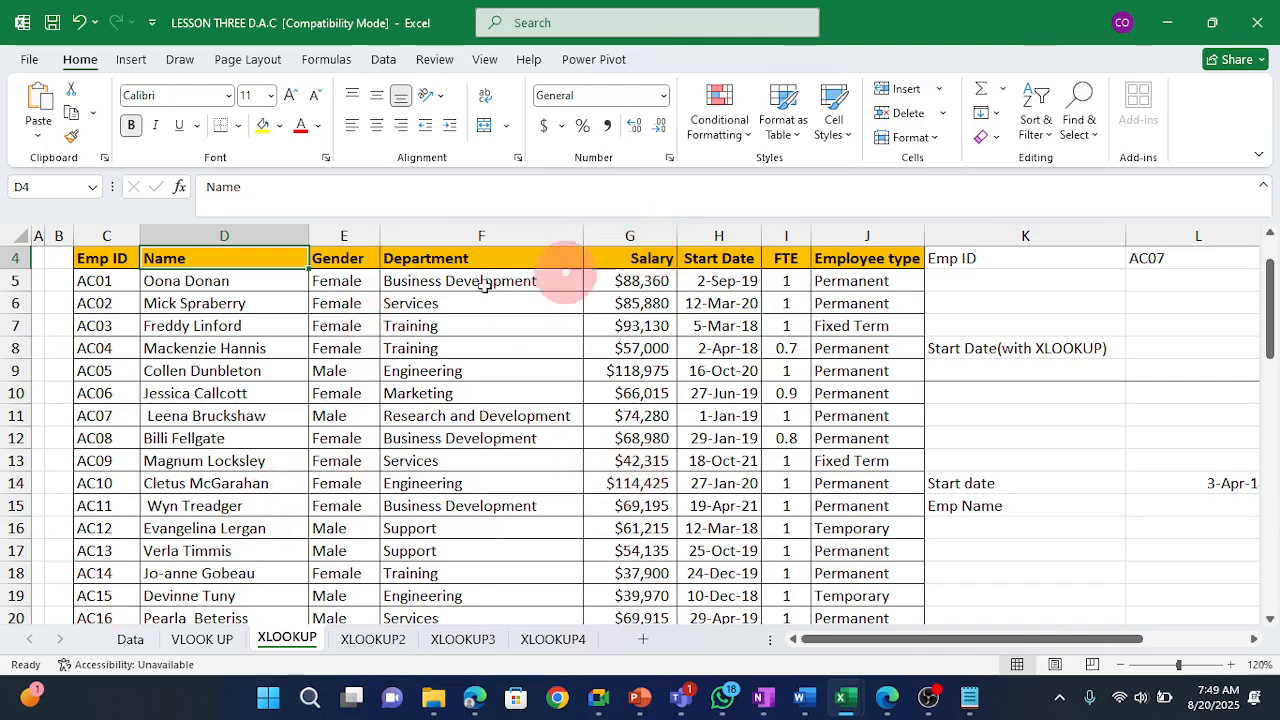
Review the employee records and the Emp ID and Start Date lookup fields, and narrow column K to show all of column L.
left_click_drag(100, 281, 720, 458)
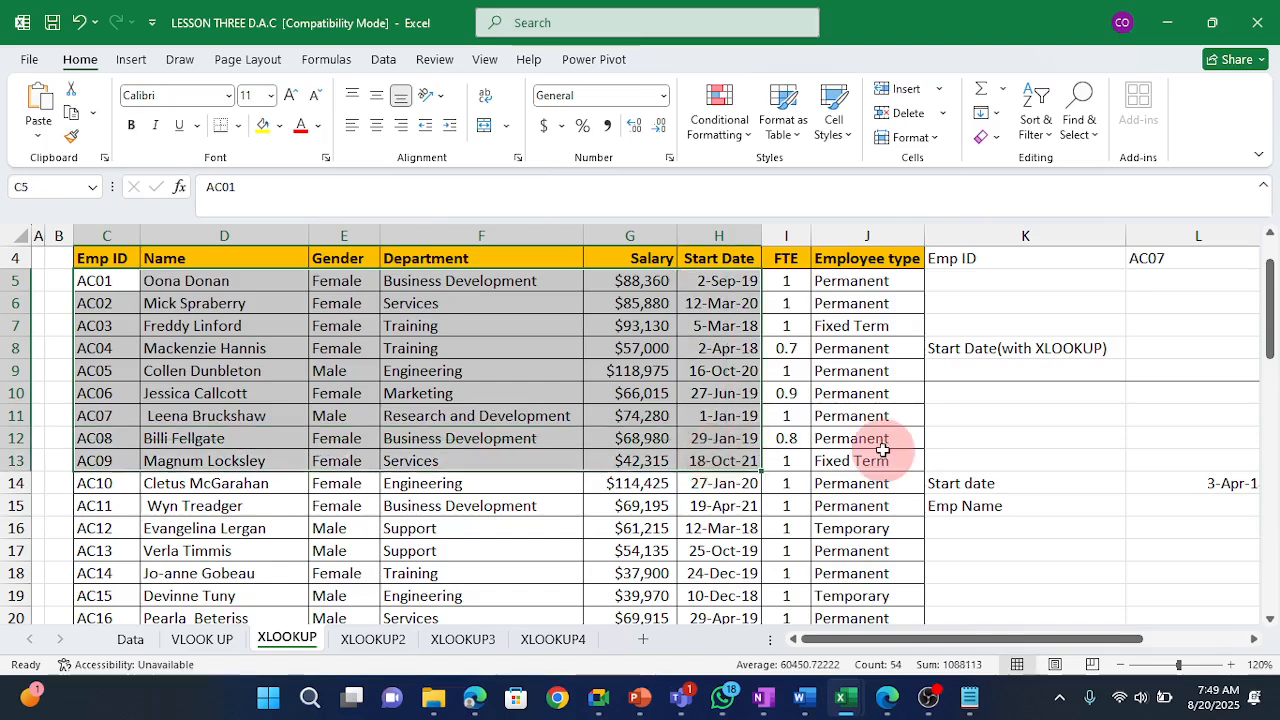
left_click(950, 260)
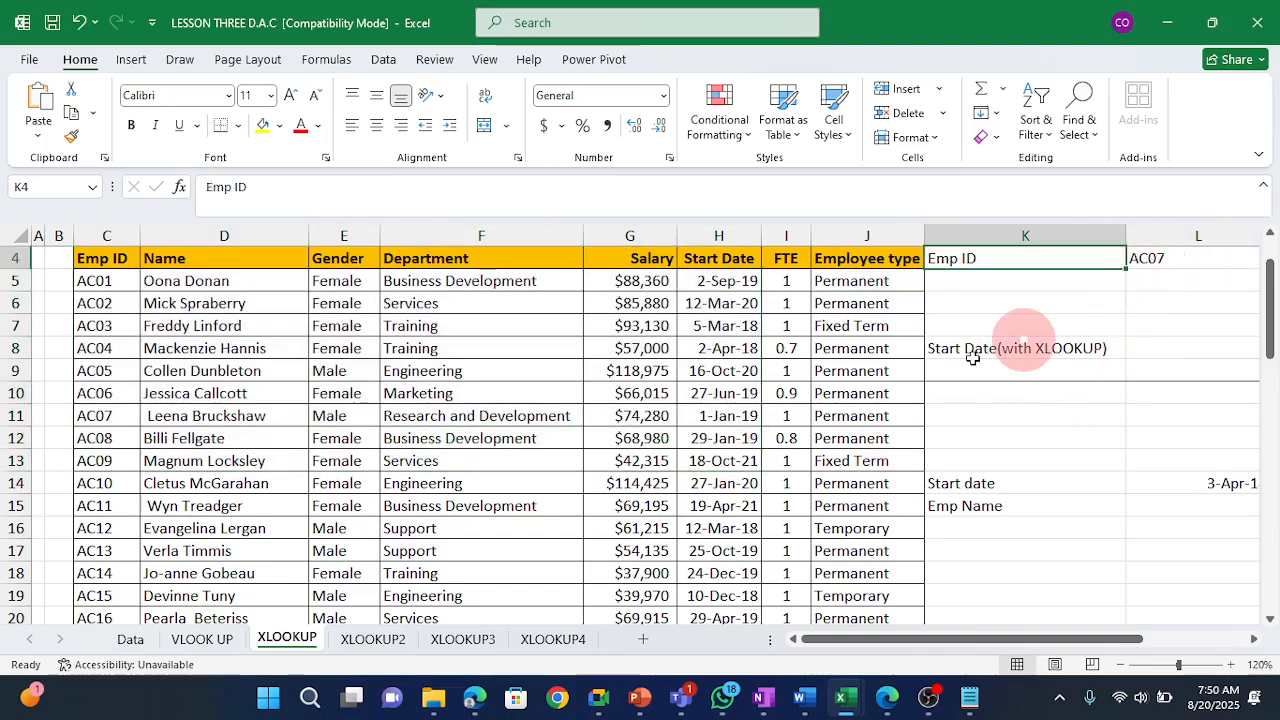
left_click(1128, 347)
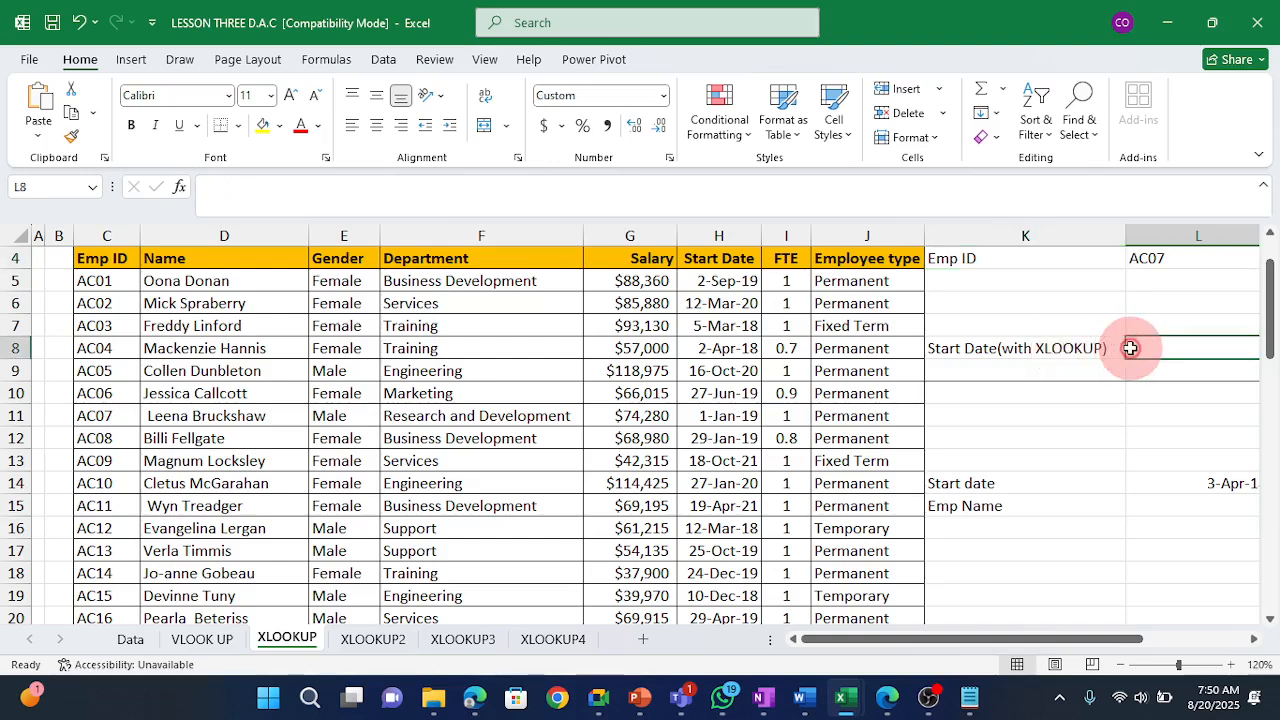
left_click(715, 249)
left_click(715, 236)
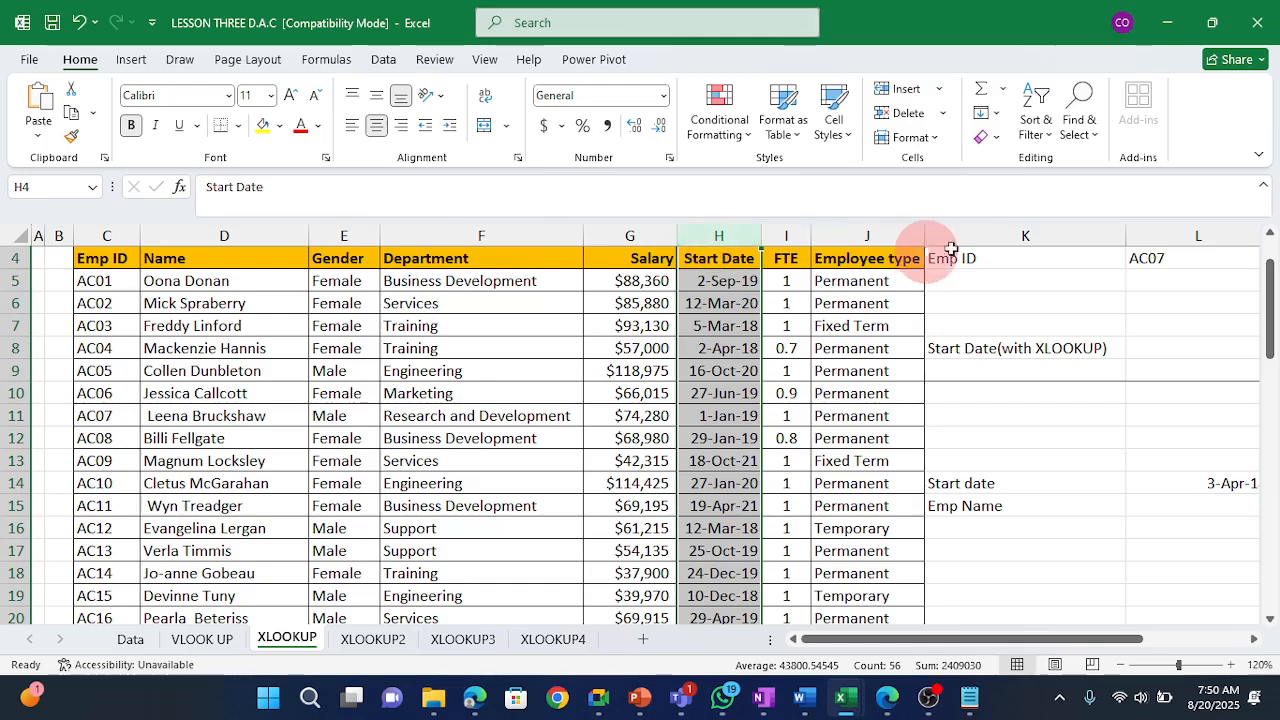
left_click_drag(1134, 233, 1089, 233)
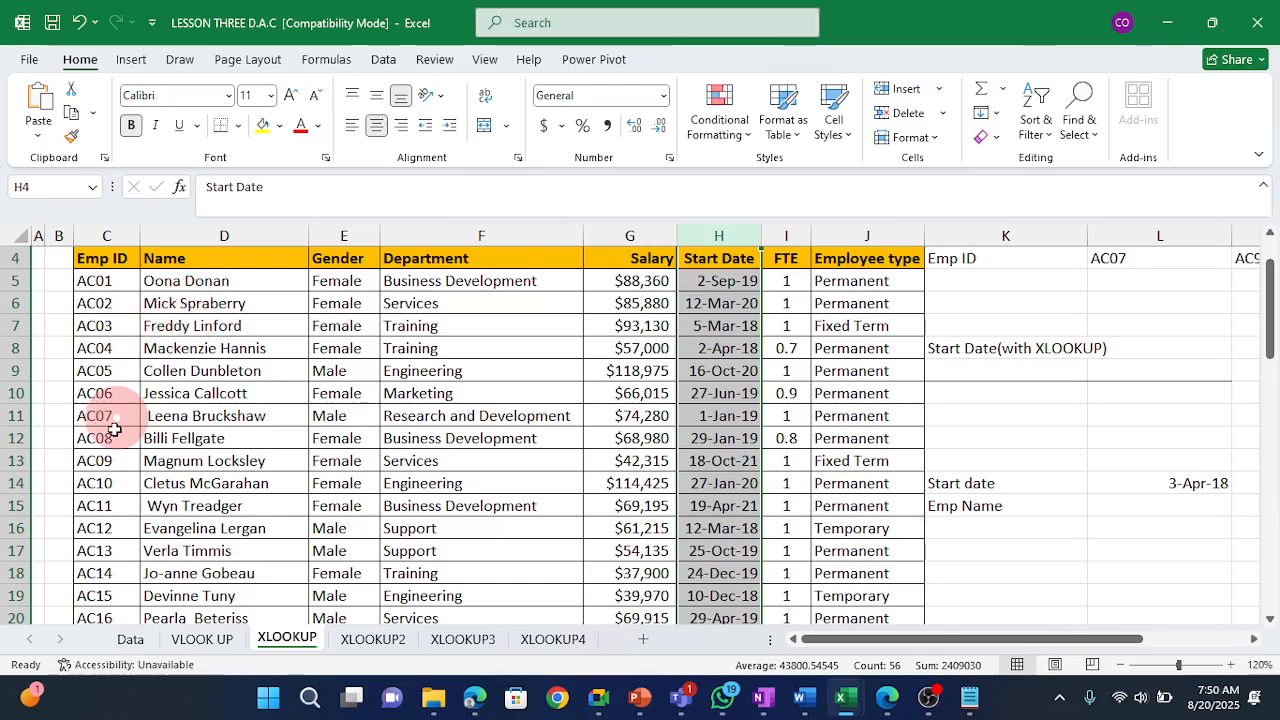
left_click(1128, 348)
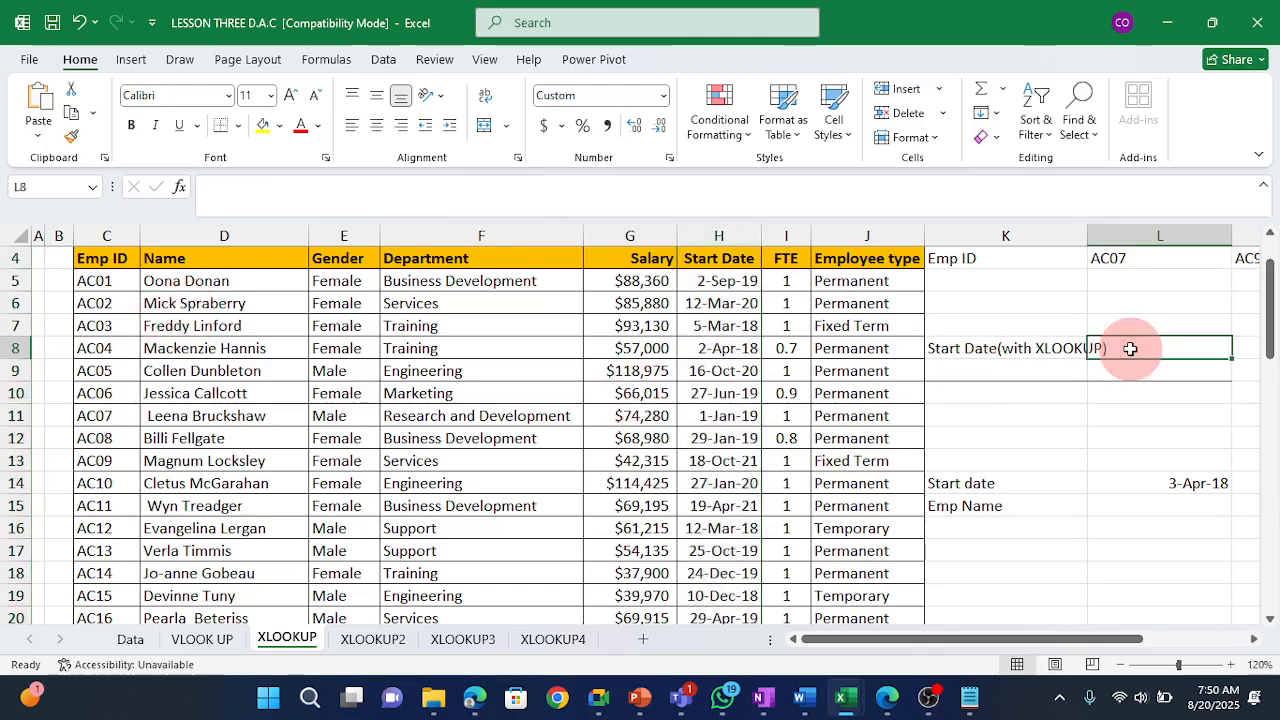
type("=xl")
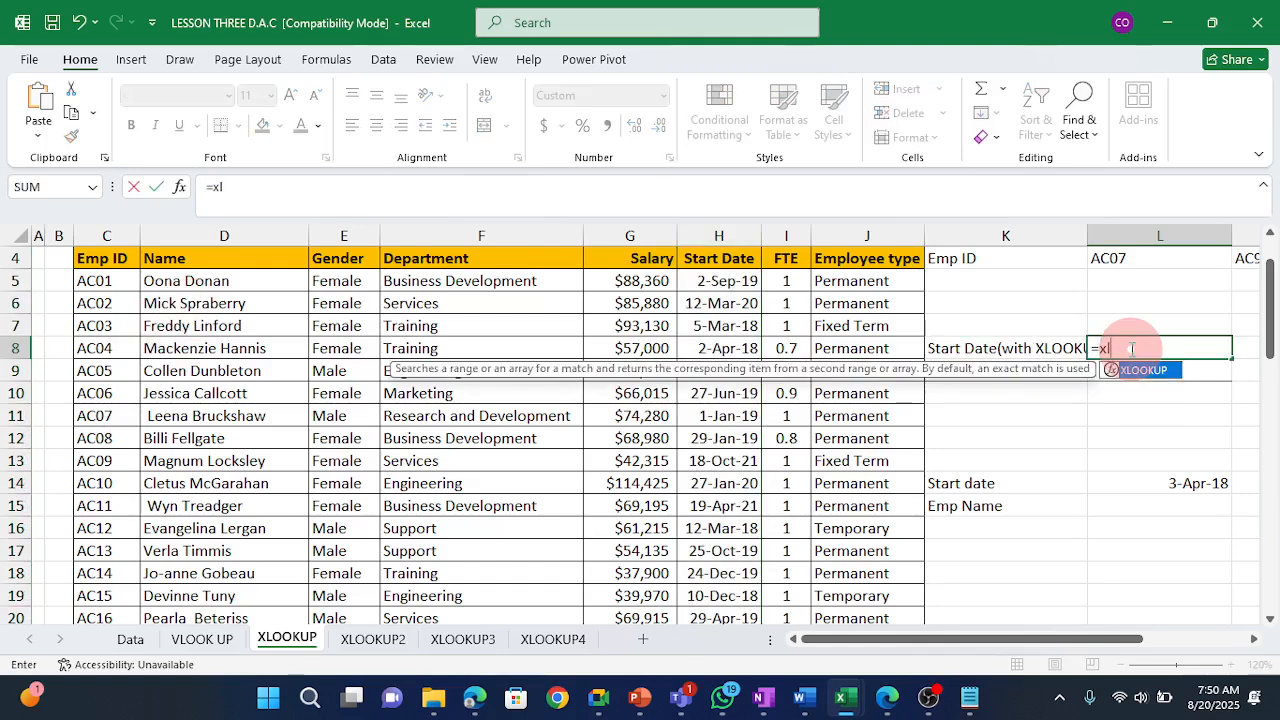
key("Tab")
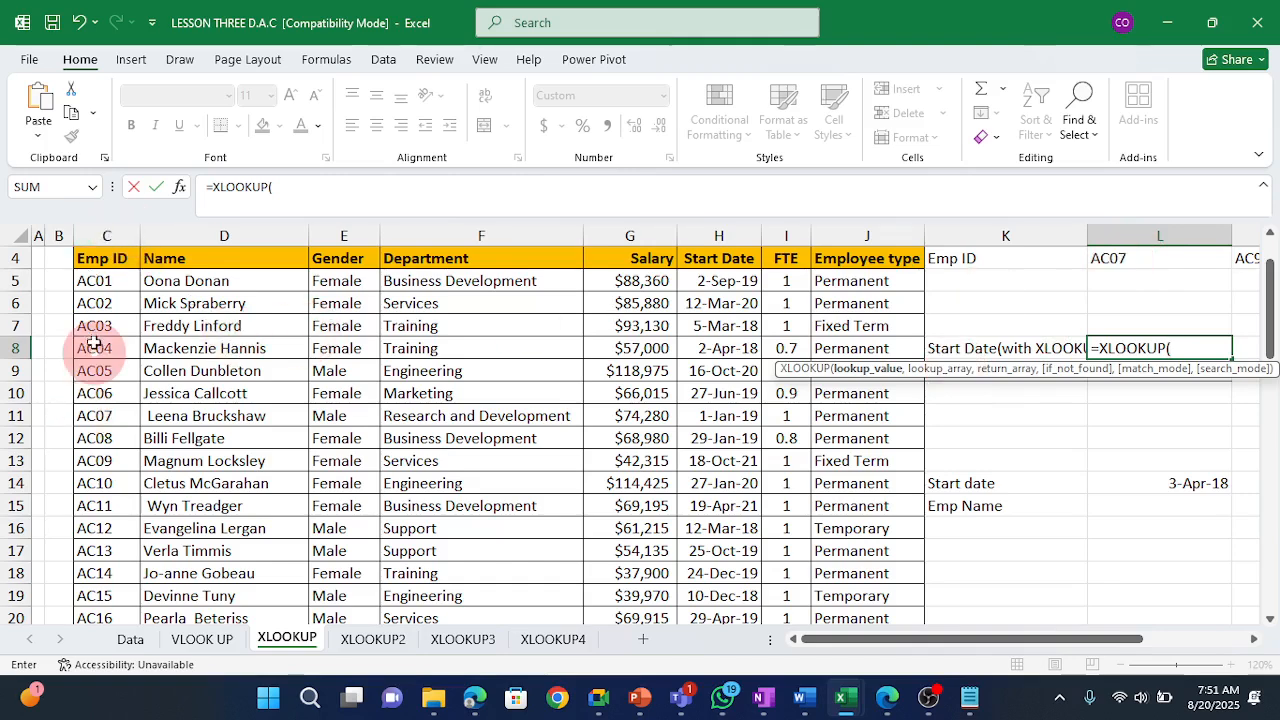
left_click(104, 230)
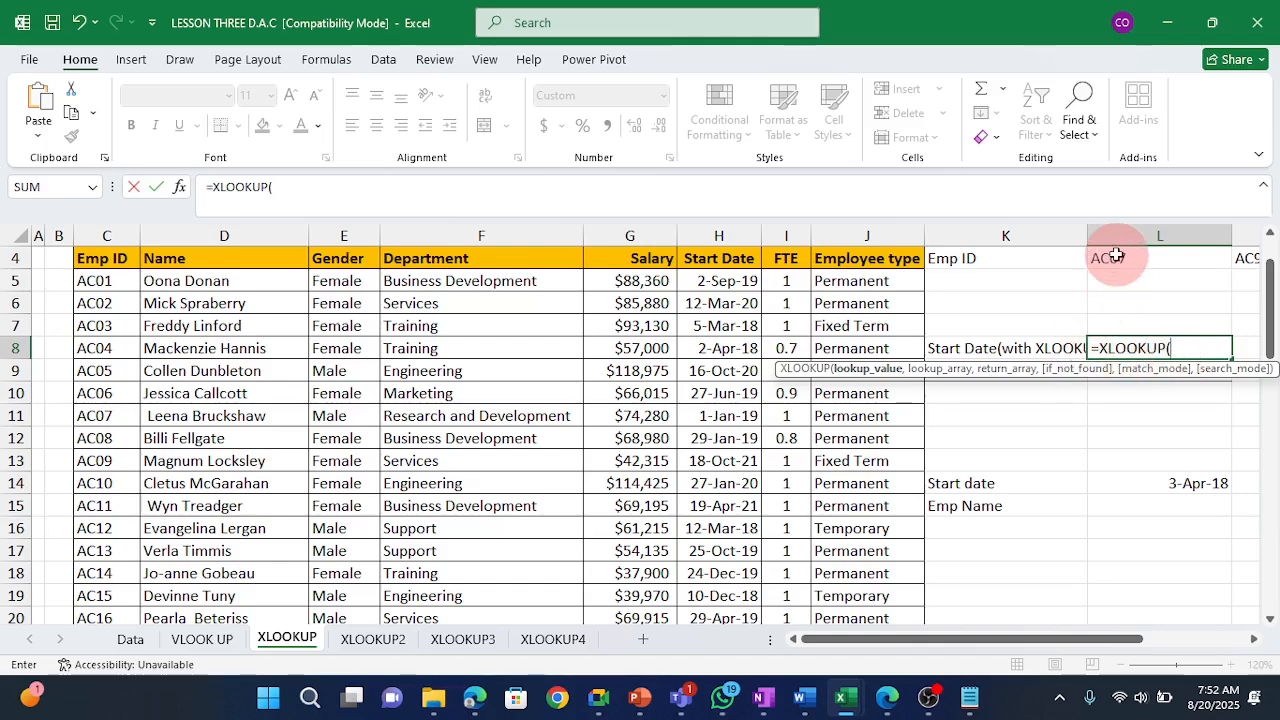
left_click(1116, 256)
type(",")
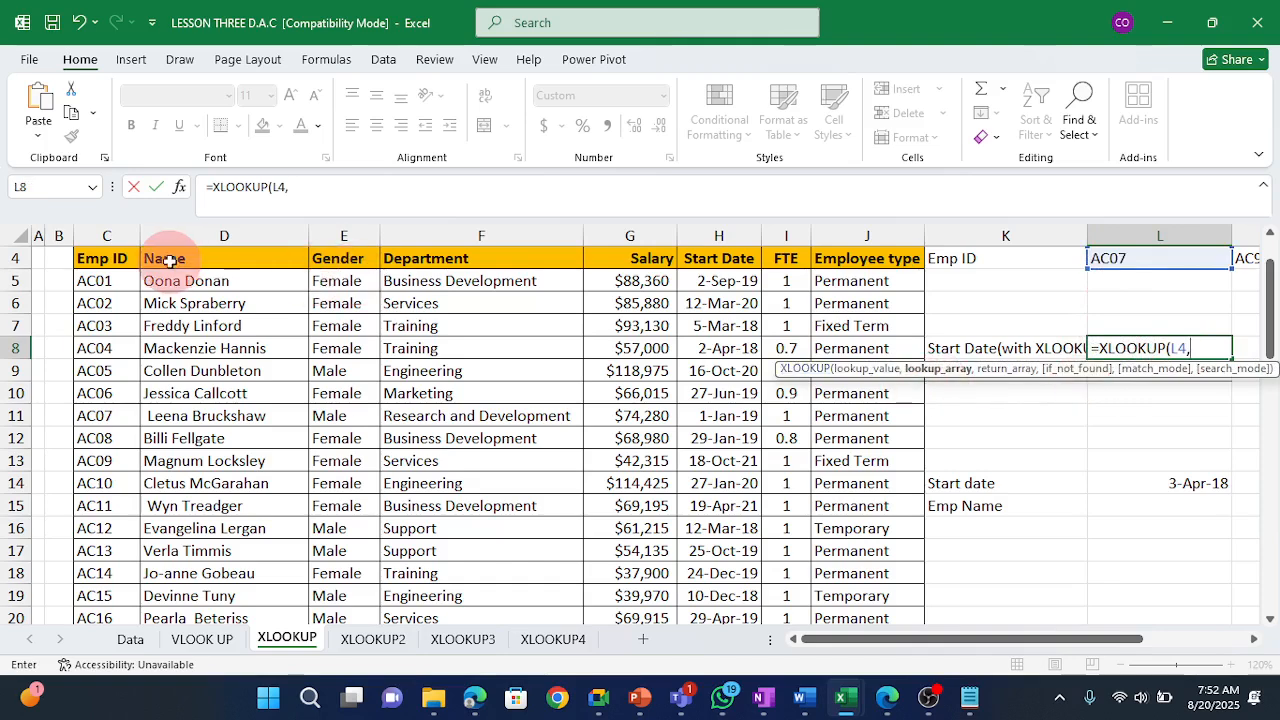
left_click(105, 262)
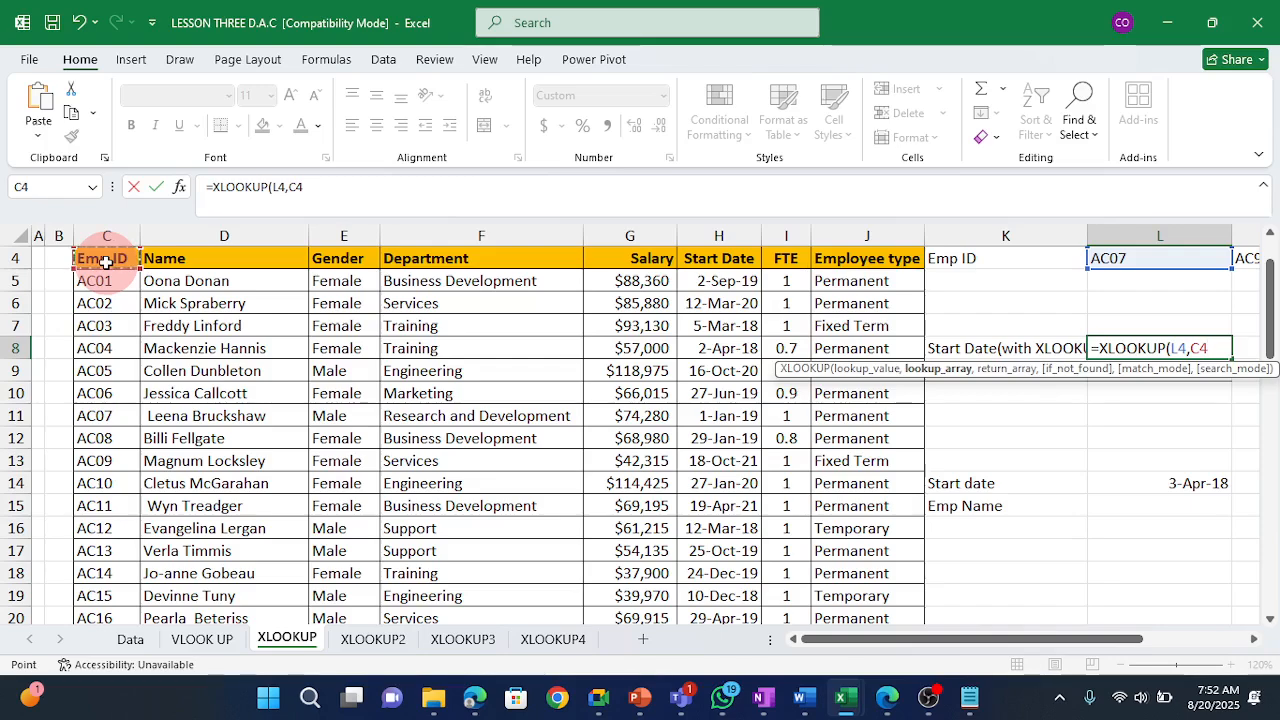
key("ctrl+shift+Down")
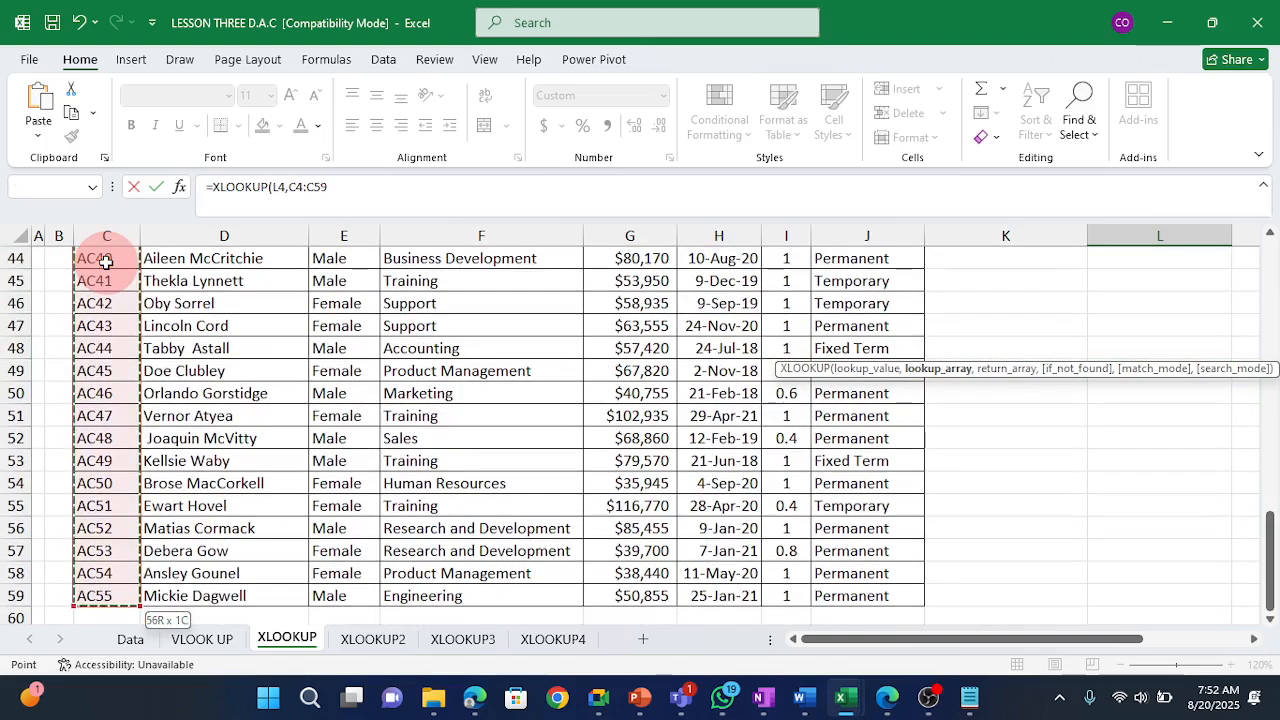
key("Escape")
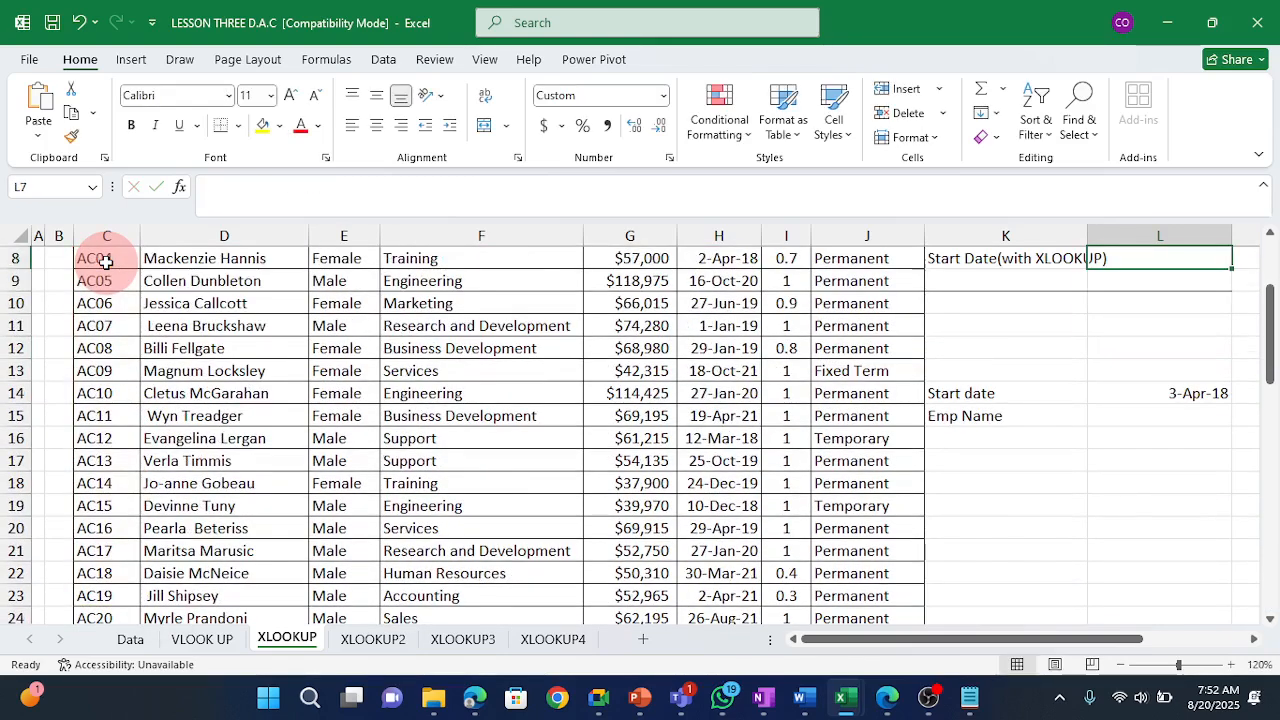
Start an XLOOKUP formula in L8 with cell C11 from the Emp ID column as the lookup value.
key("Up")
key("Up")
key("Up")
key("Up")
key("Up")
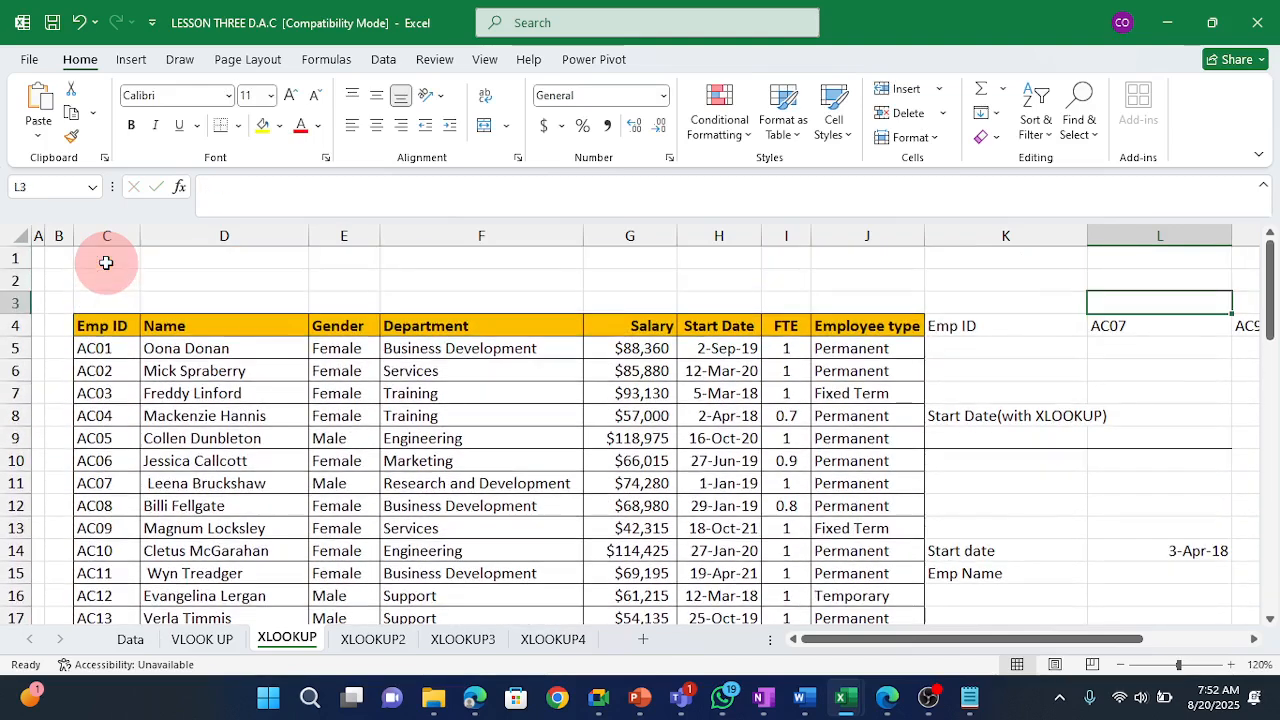
key("Down")
key("Down")
key("Down")
key("Down")
key("Down")
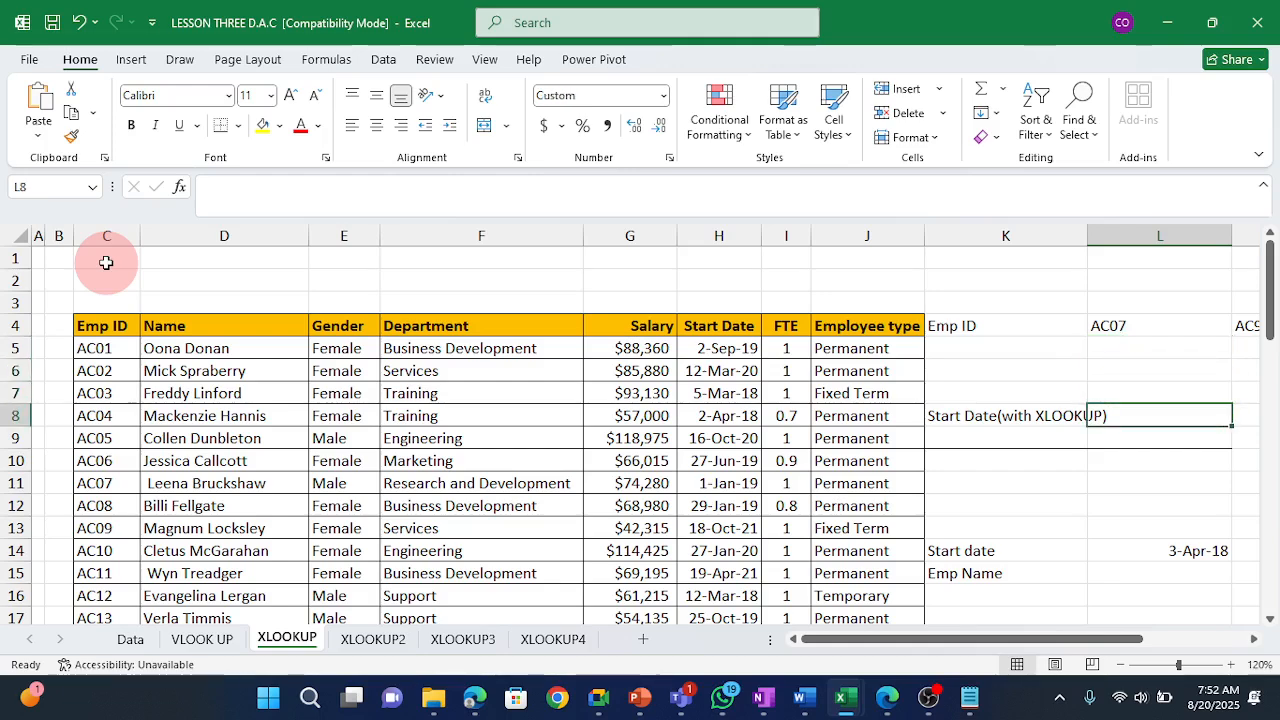
type("=xl")
key("Tab")
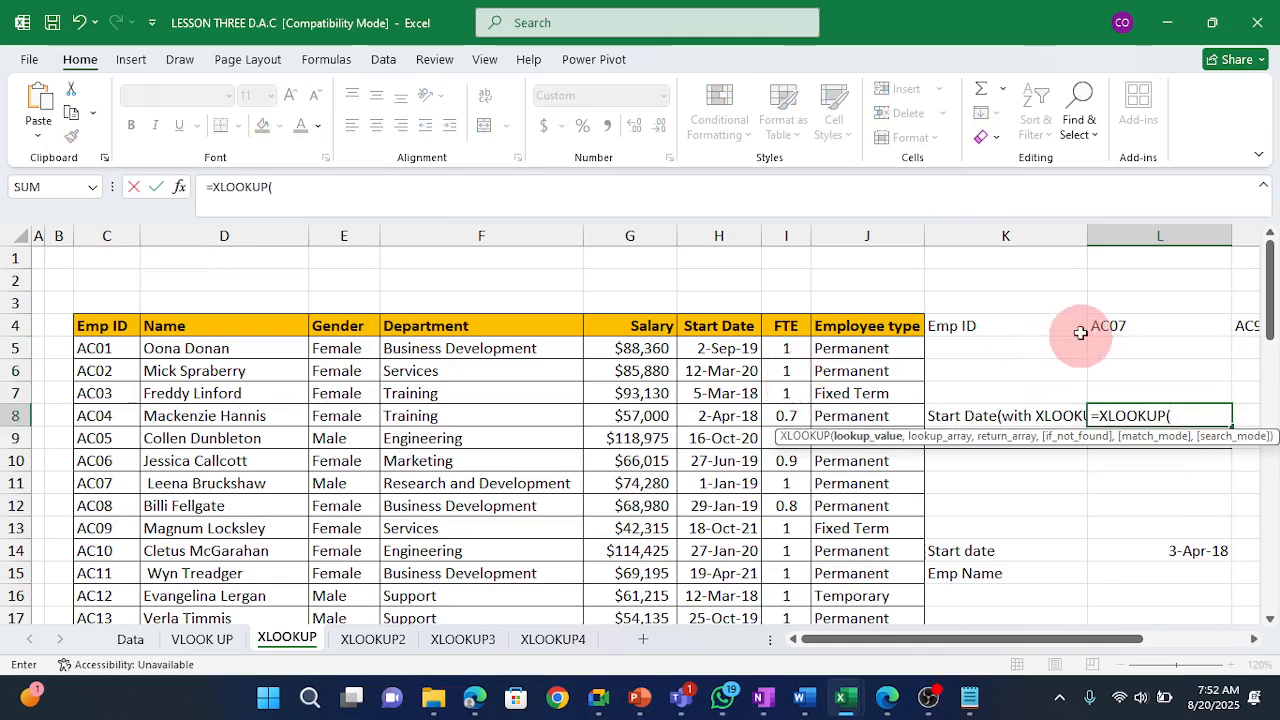
left_click(110, 487)
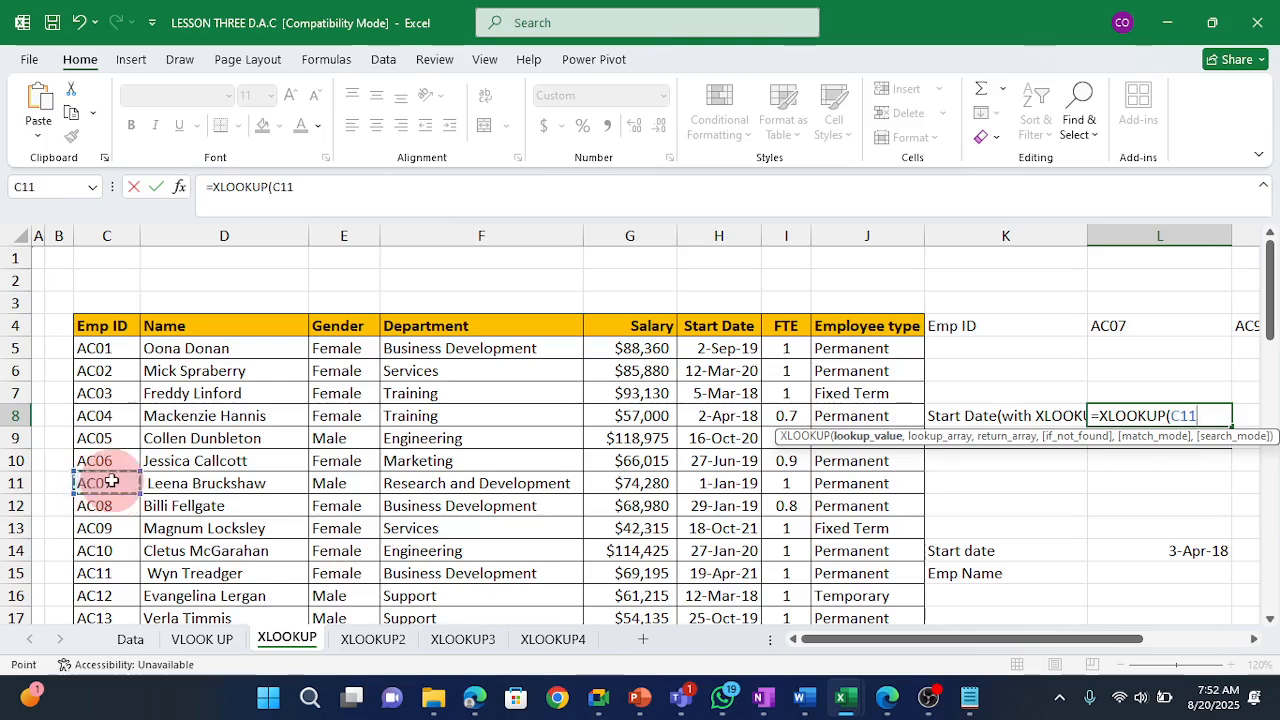
Try the Emp ID from C11 as quoted text for the XLOOKUP lookup value instead of the cell reference.
key("BackSpace")
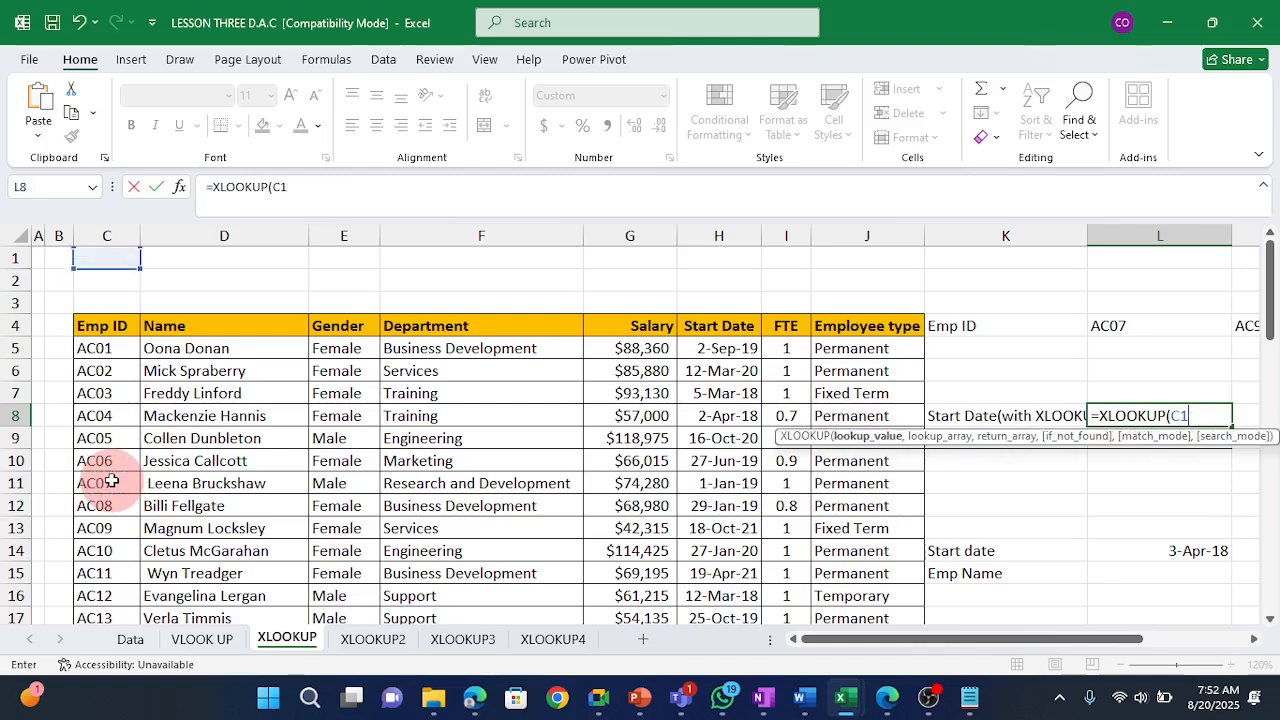
key("BackSpace")
key("BackSpace")
type("\"")
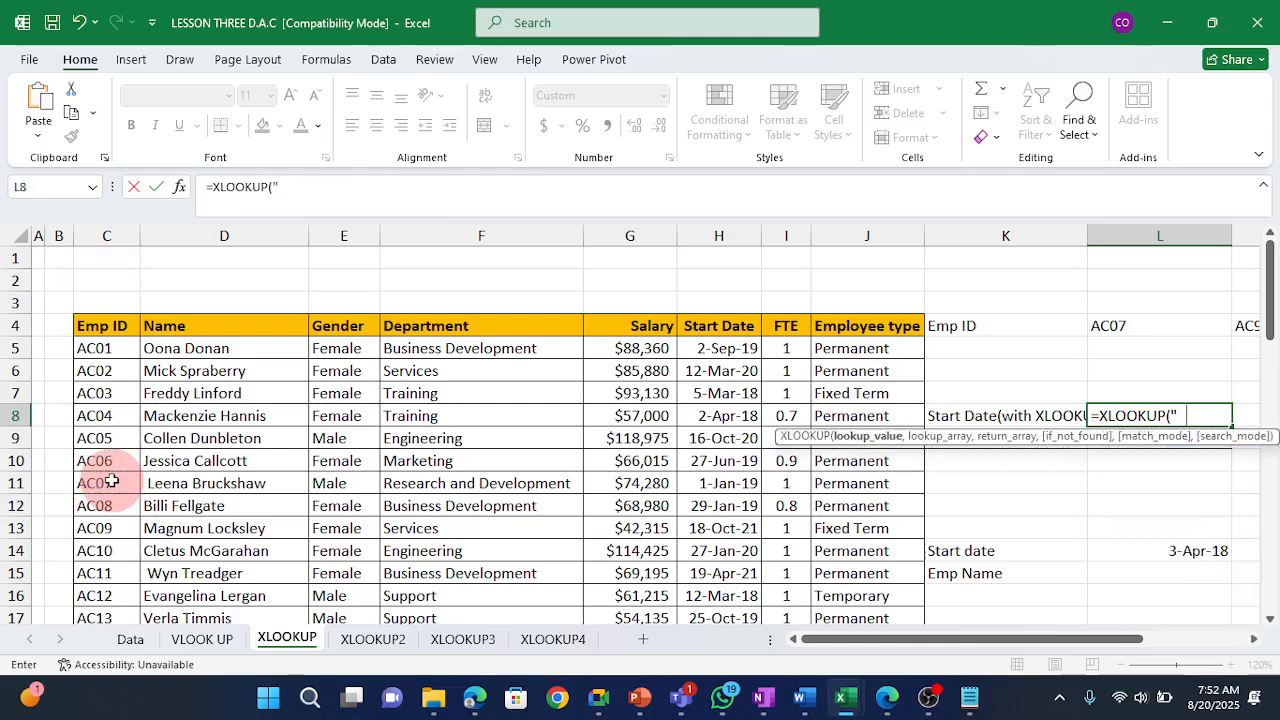
type("AC07")
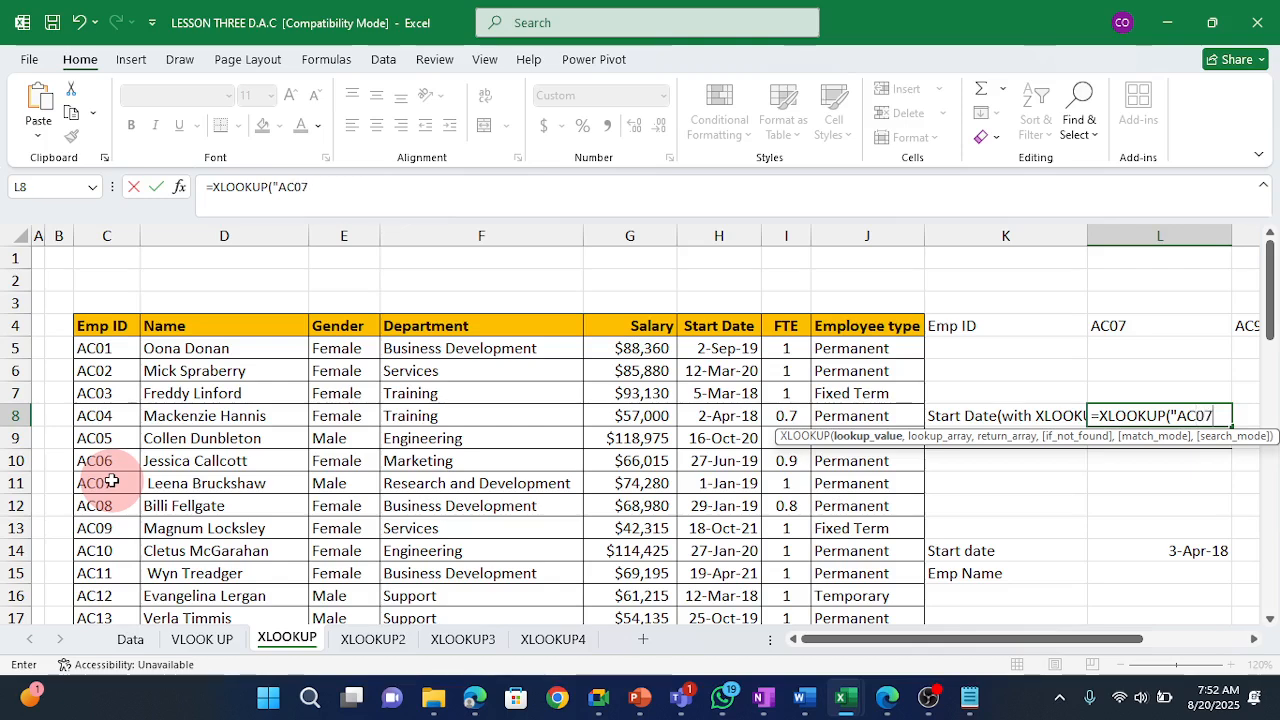
type("\"")
key("BackSpace")
key("BackSpace")
key("BackSpace")
key("BackSpace")
key("BackSpace")
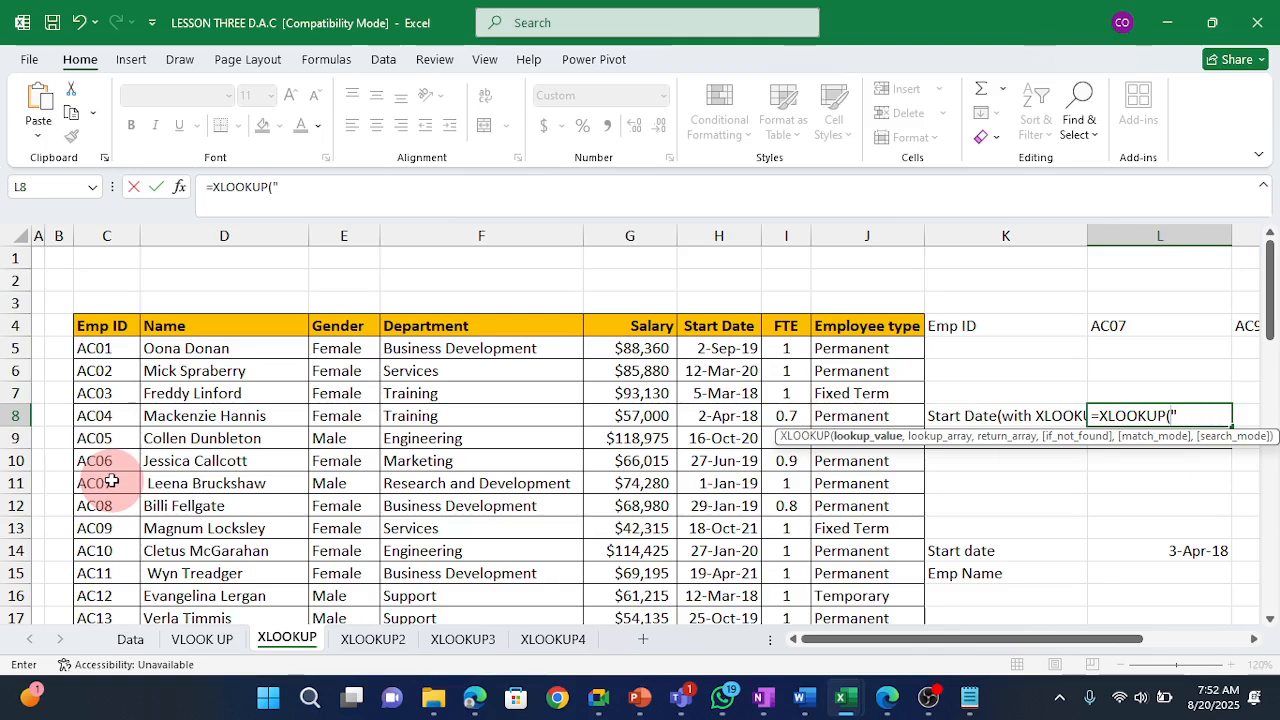
Use C11 as the XLOOKUP lookup value and the Emp ID column C4:C59 as the lookup array.
left_click(105, 483)
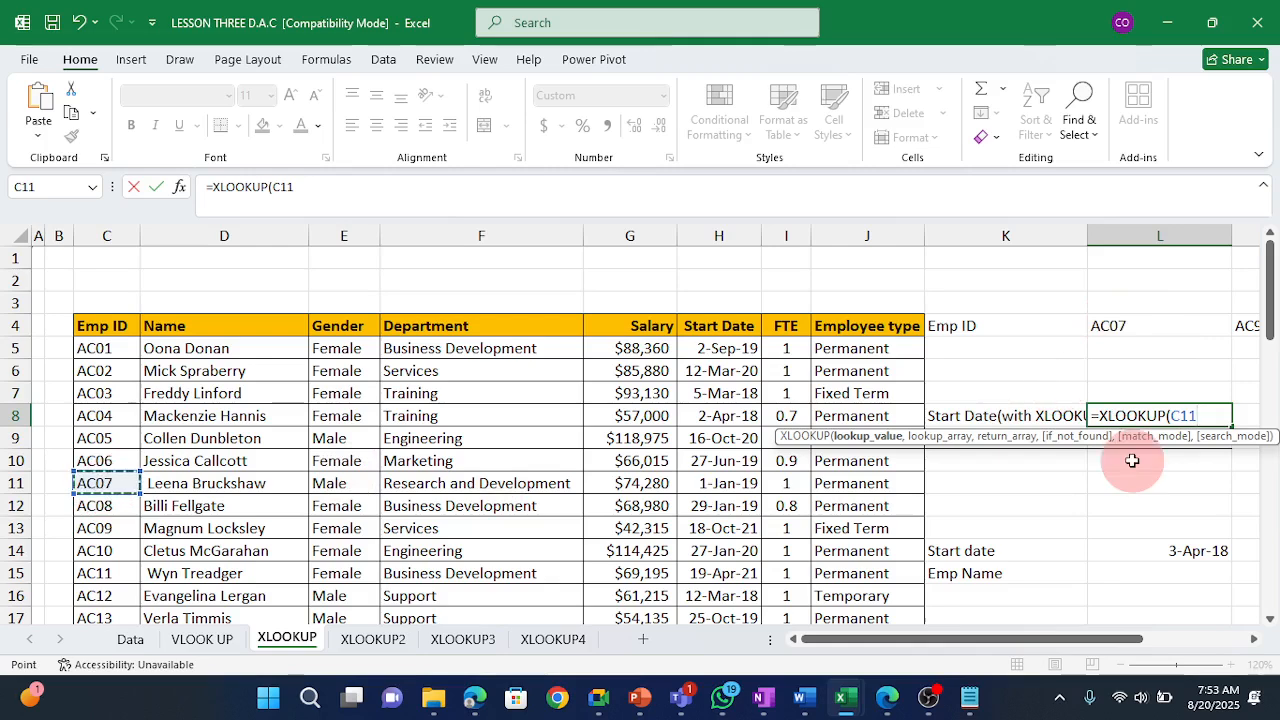
type(",")
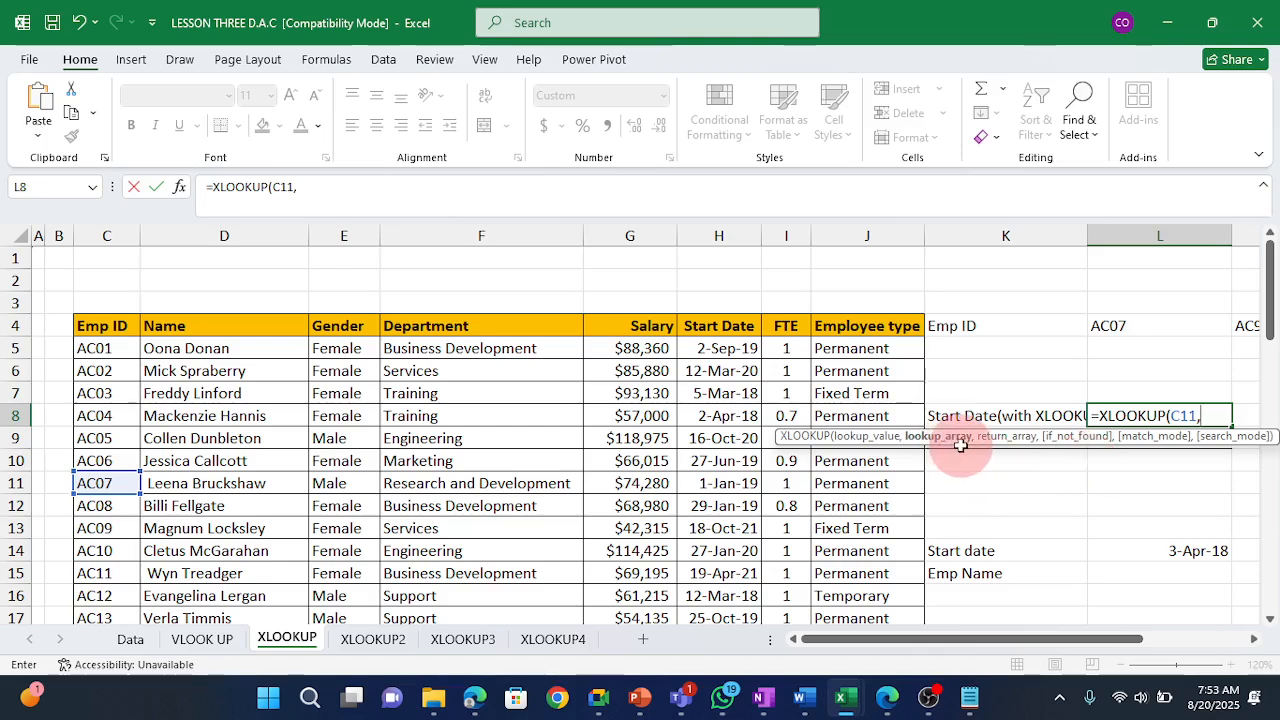
left_click(116, 330)
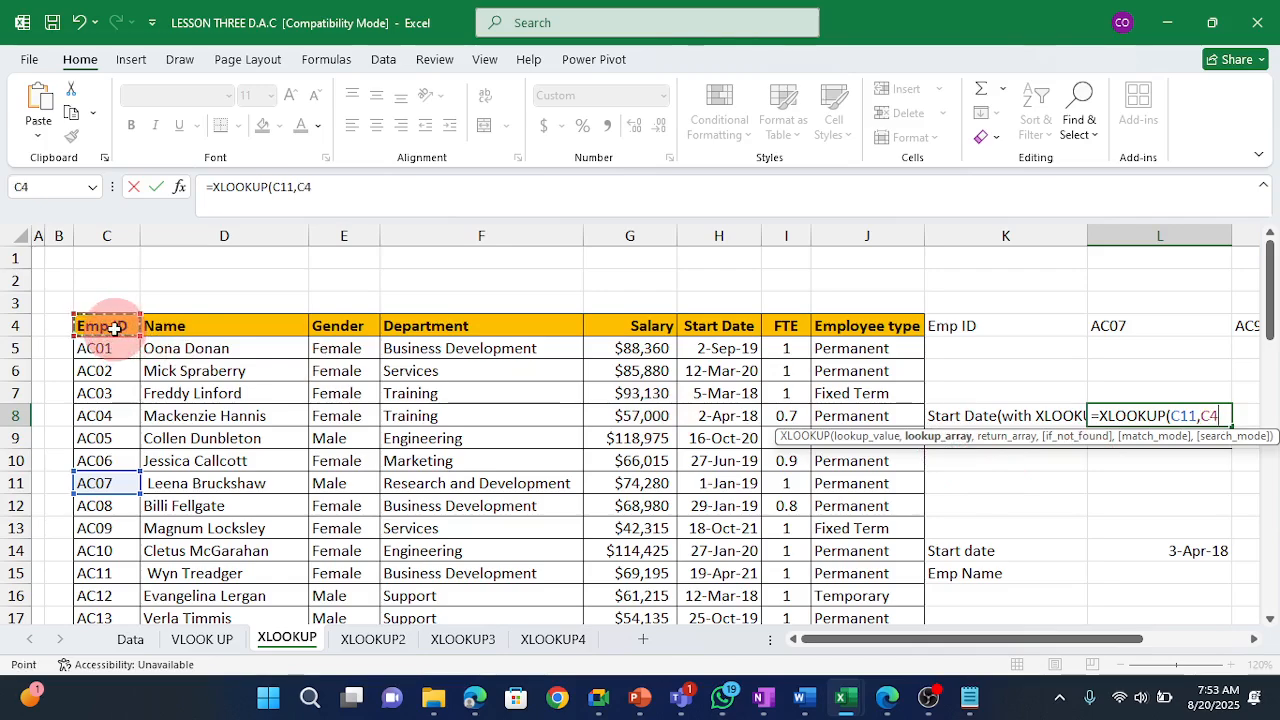
key("ctrl+shift+Down")
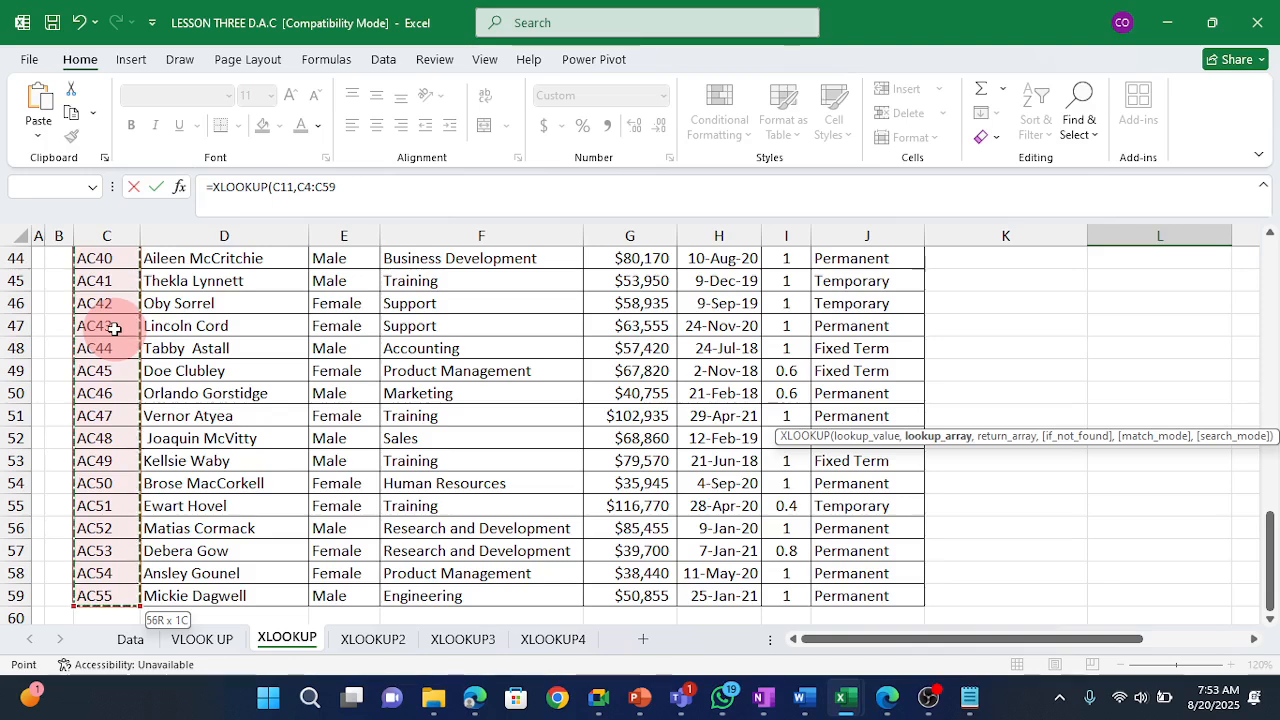
type(",")
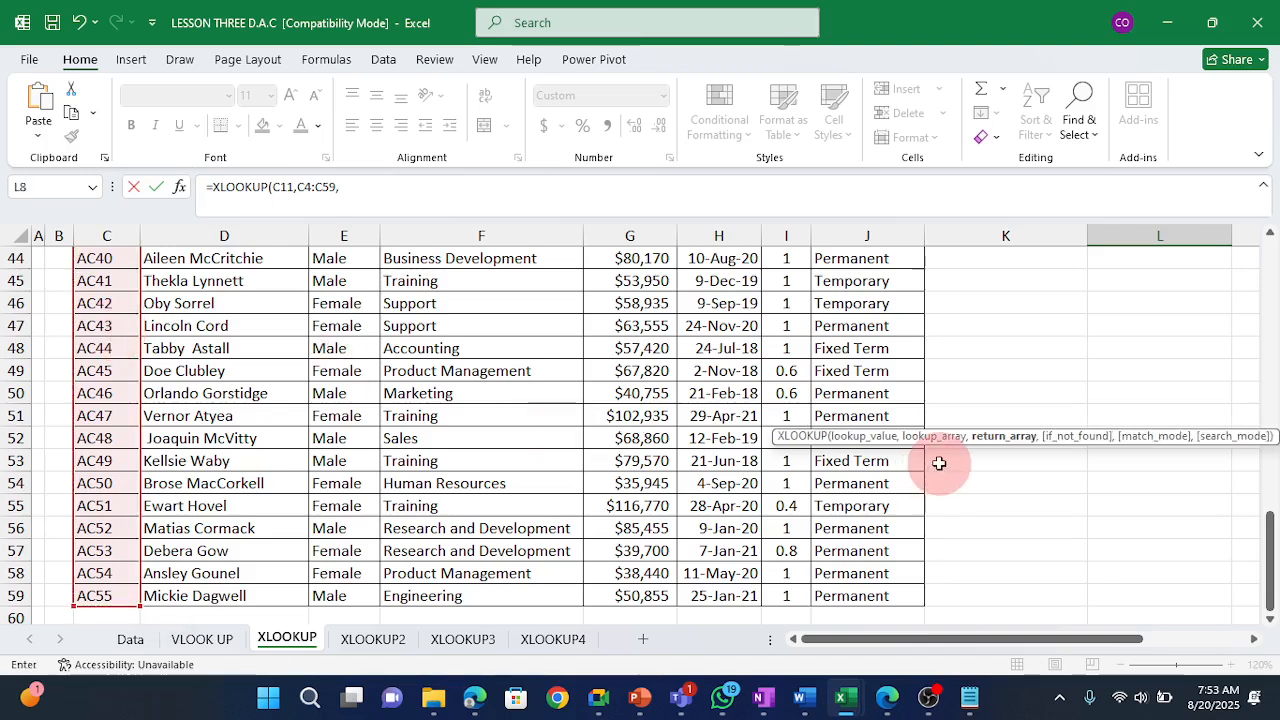
Use the Start Date column H4:H59 as the XLOOKUP return array and complete the formula in L8.
scroll(943, 449, "up", 6)
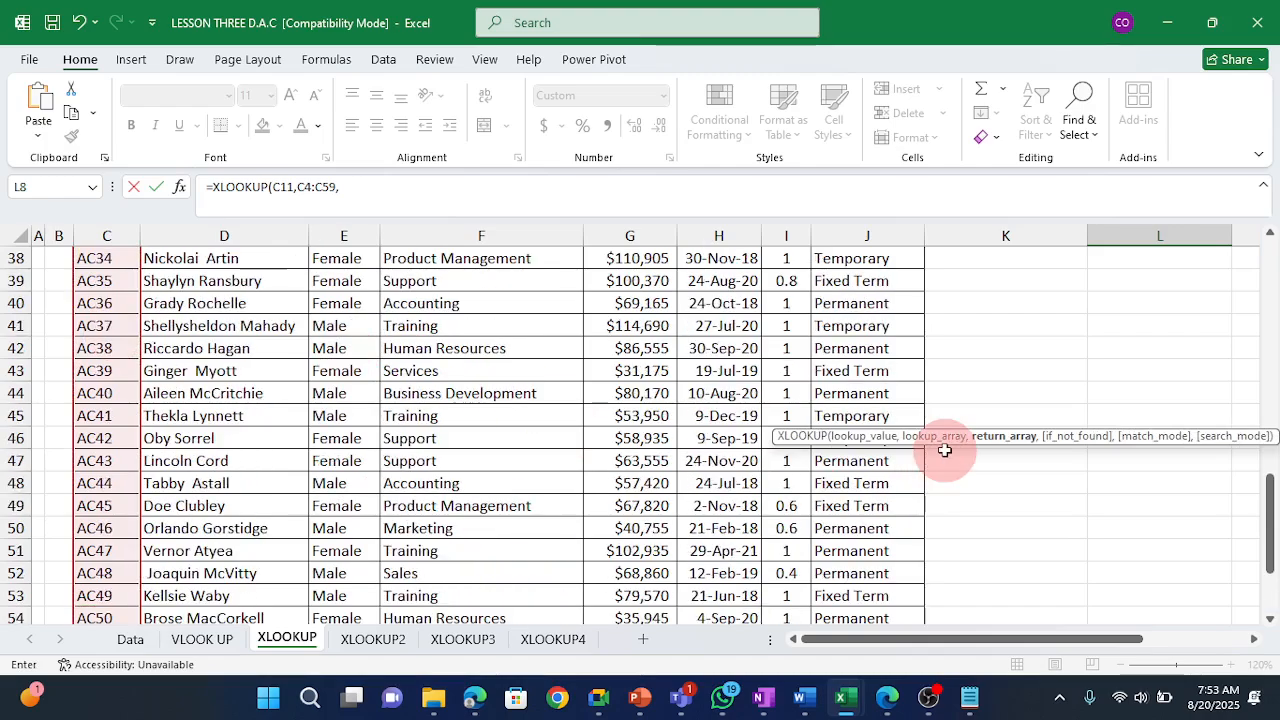
scroll(955, 411, "up", 9)
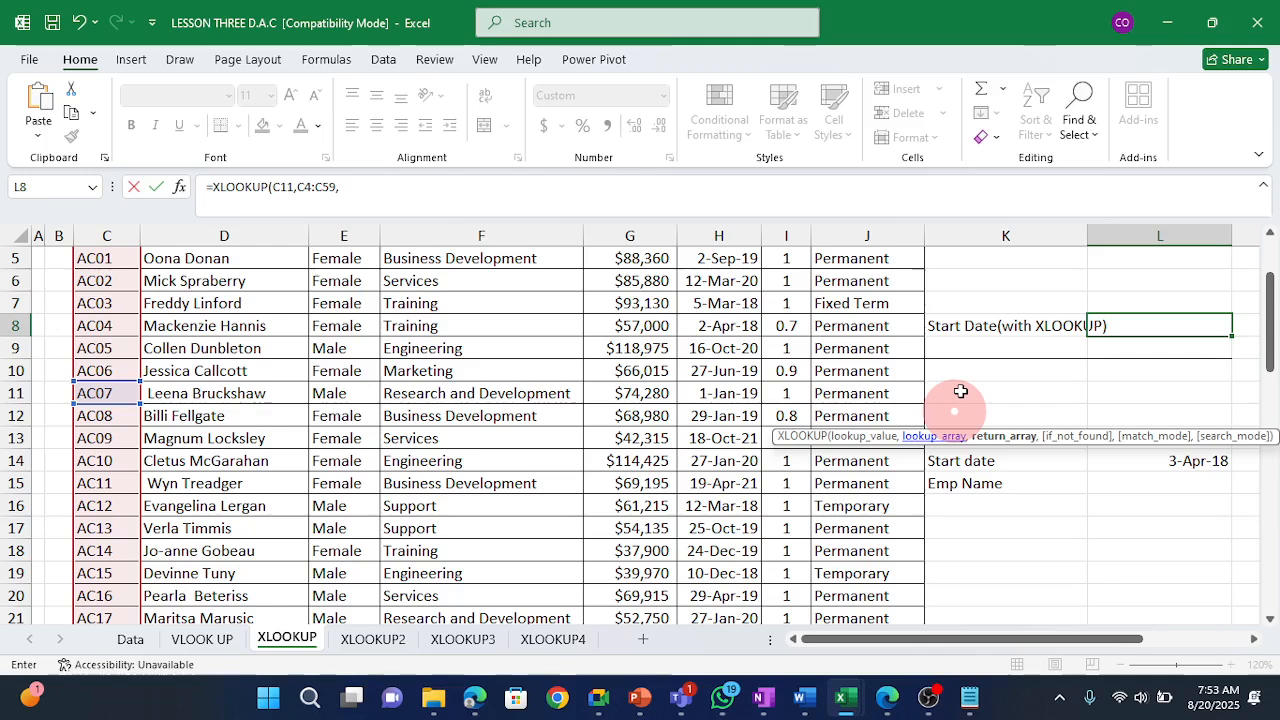
left_click(960, 394)
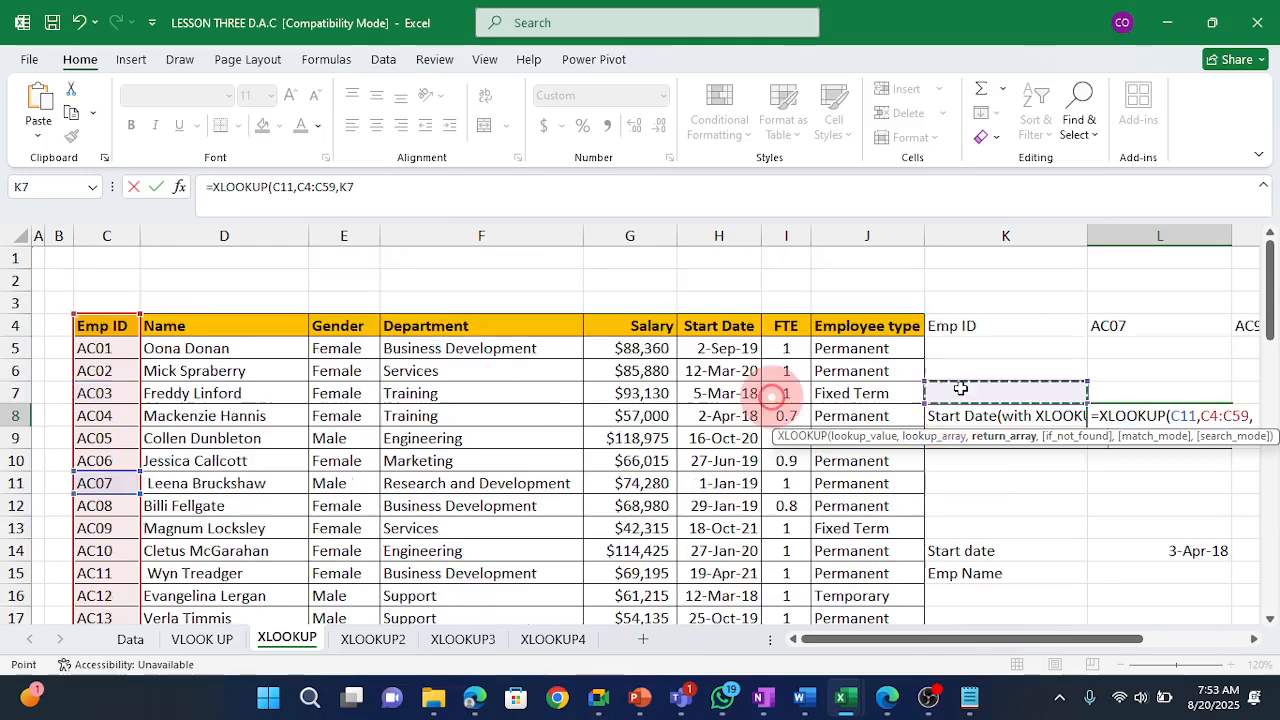
left_click(725, 326)
key("ctrl+shift+Down")
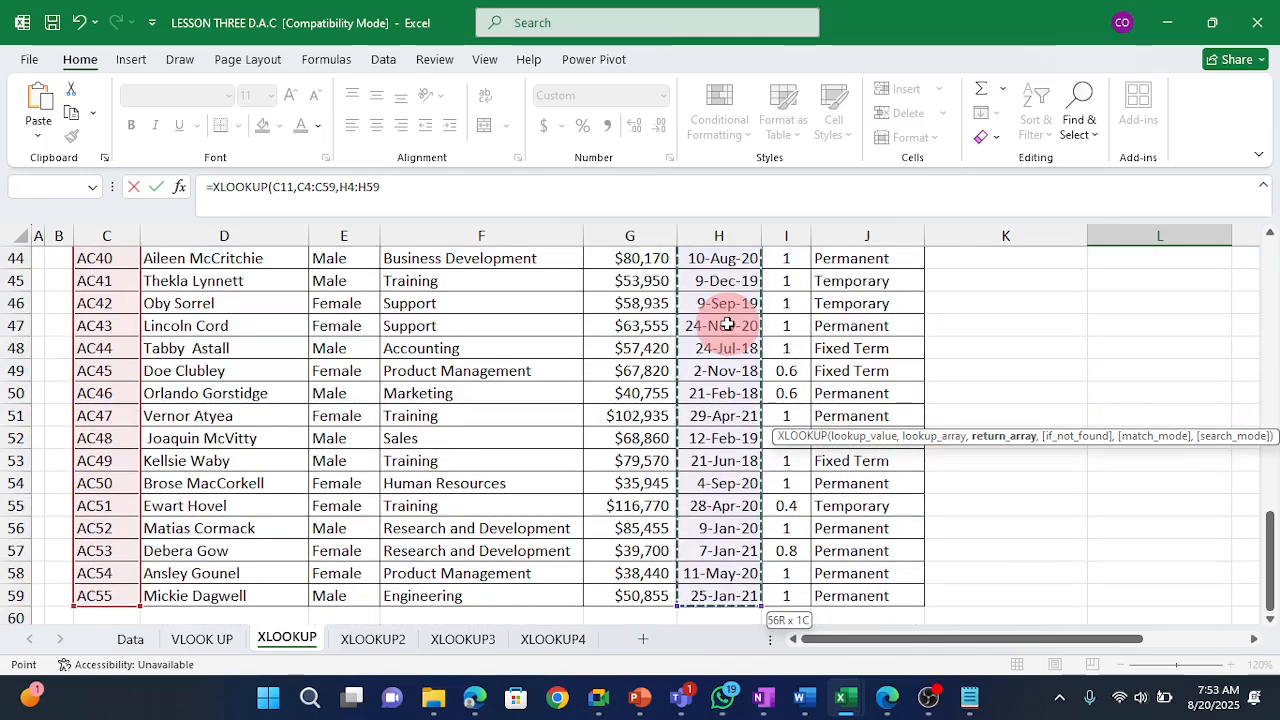
key("Return")
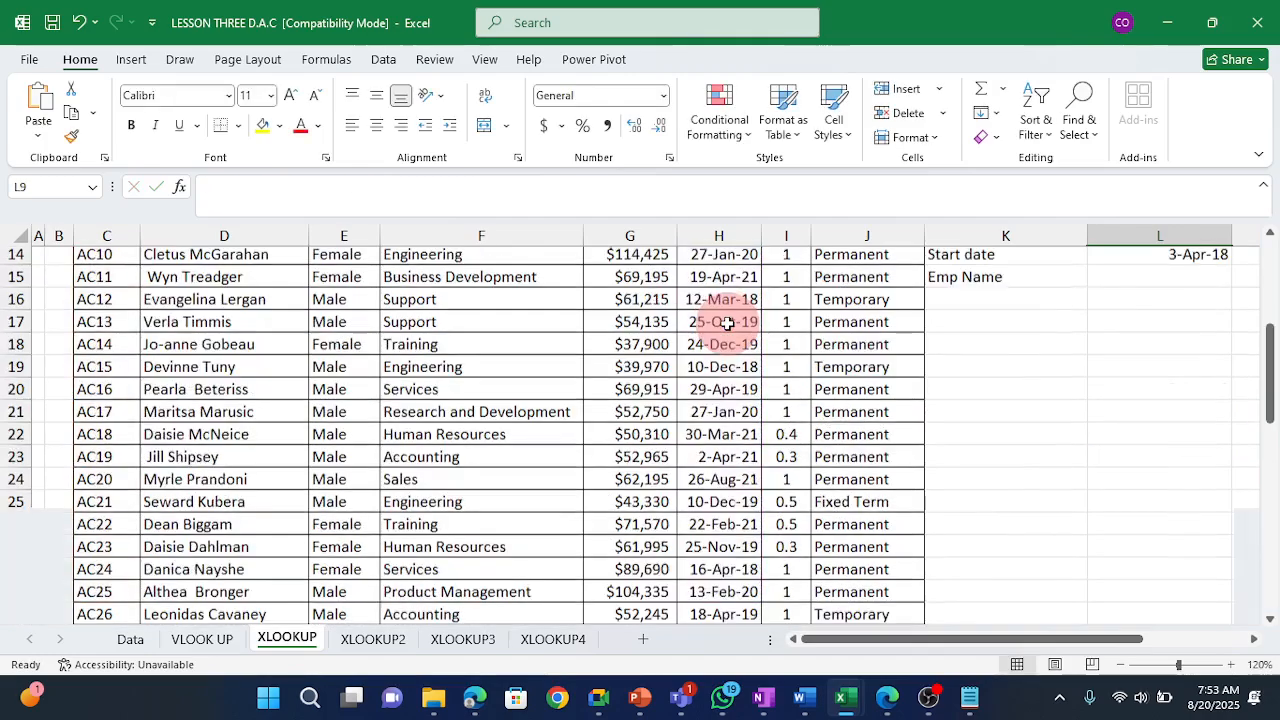
Review the XLOOKUP formula and its result in L8 and clear the cell.
key("Up")
key("Up")
key("Up")
key("Up")
key("Up")
key("Down")
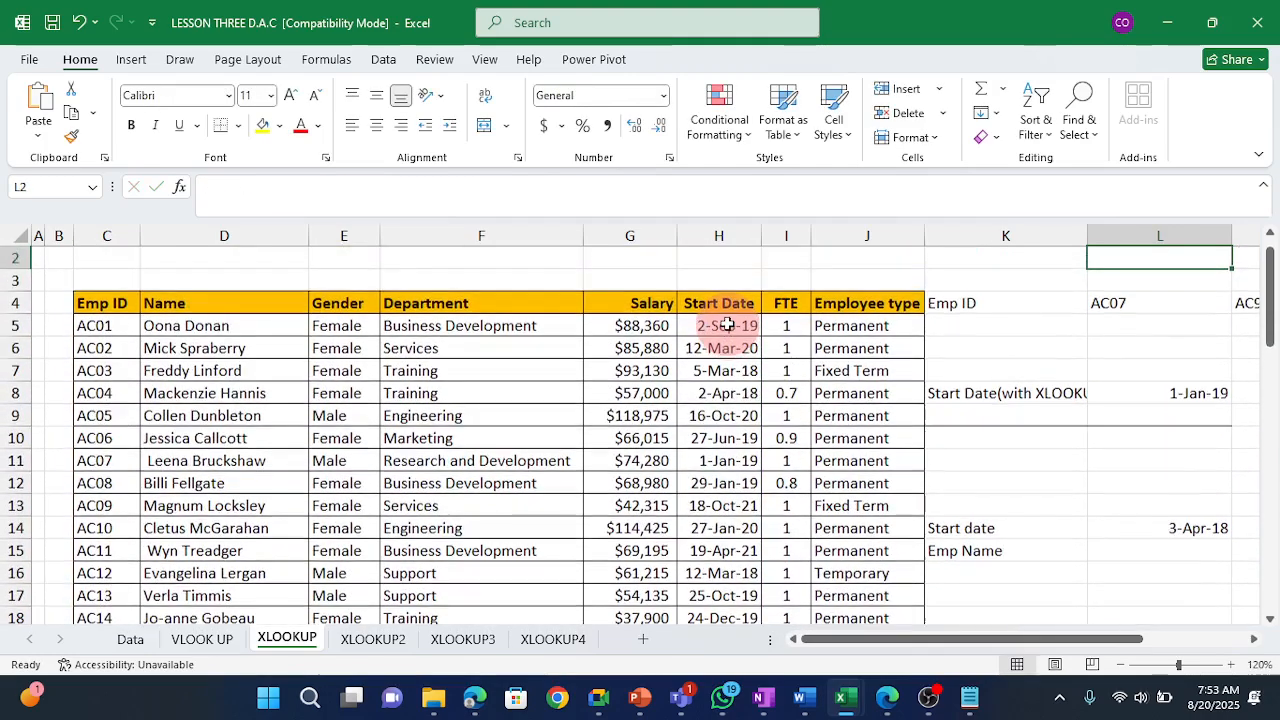
key("Down")
key("Down")
key("Down")
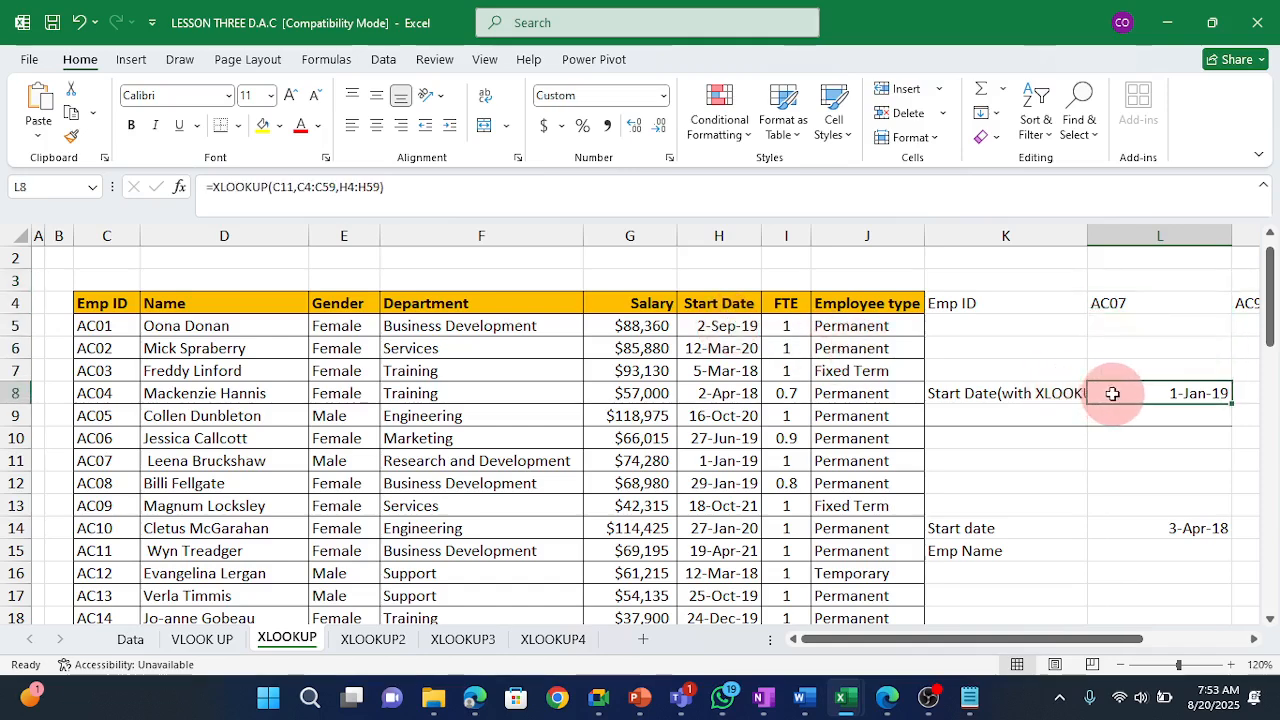
key("Delete")
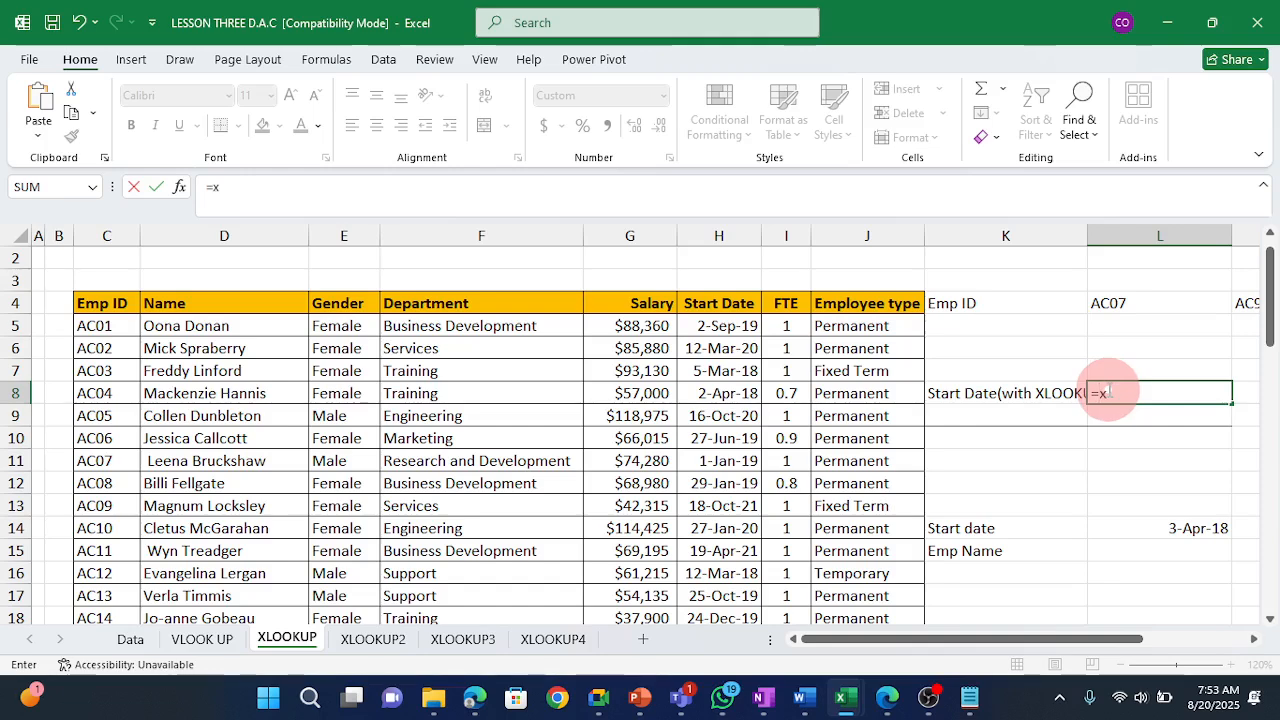
Start a new XLOOKUP formula in L8 with L4 as the lookup value and C4:C59 as the lookup array.
type("l")
key("Tab")
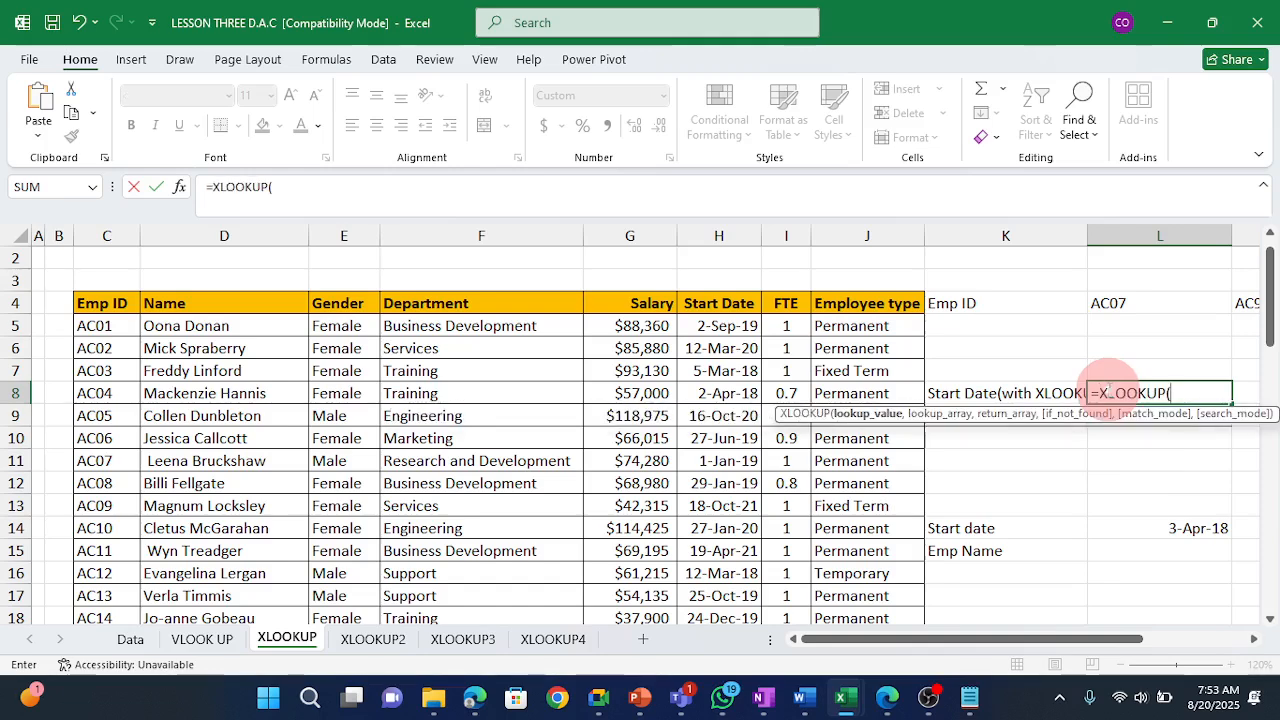
left_click(1120, 303)
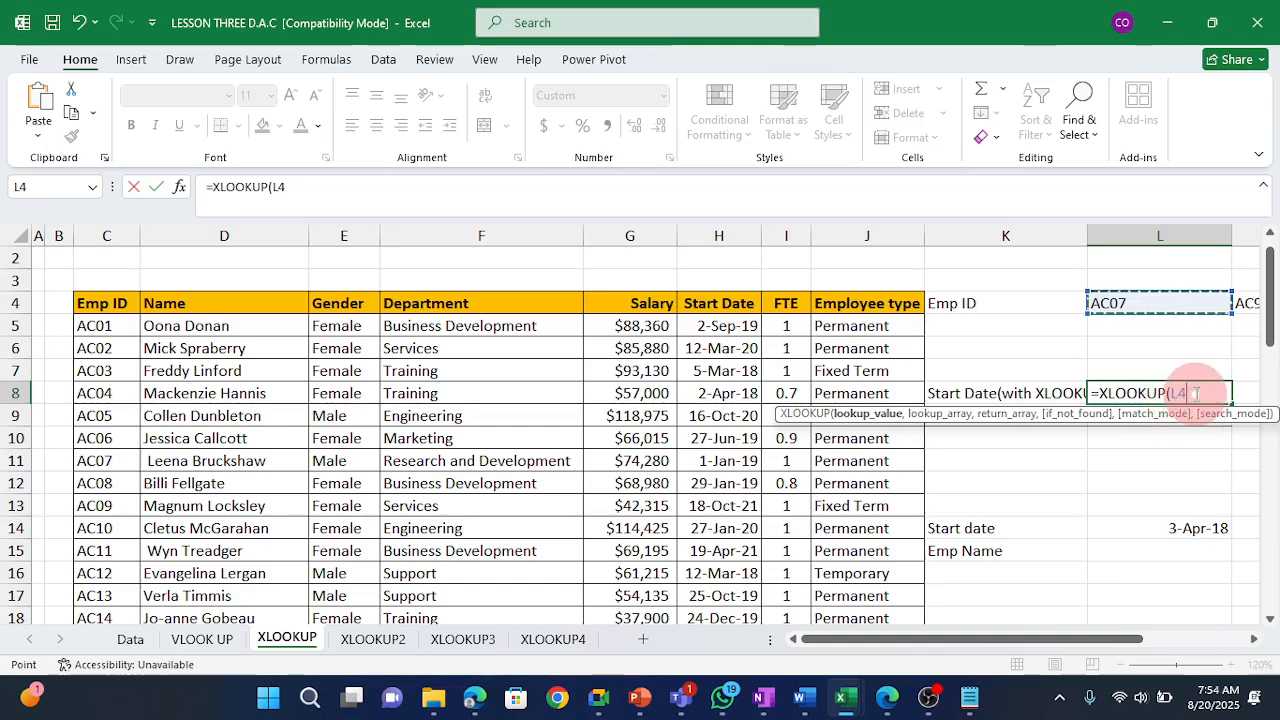
type(",")
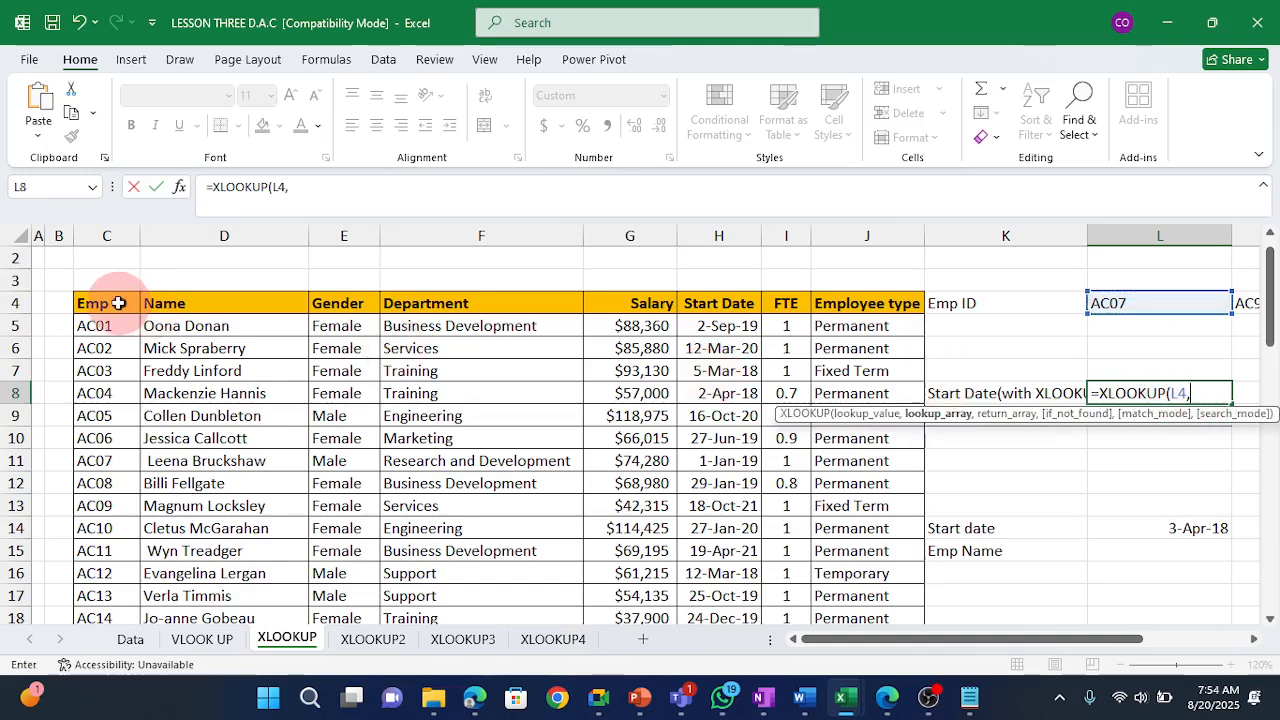
left_click(117, 303)
key("ctrl+shift+Down")
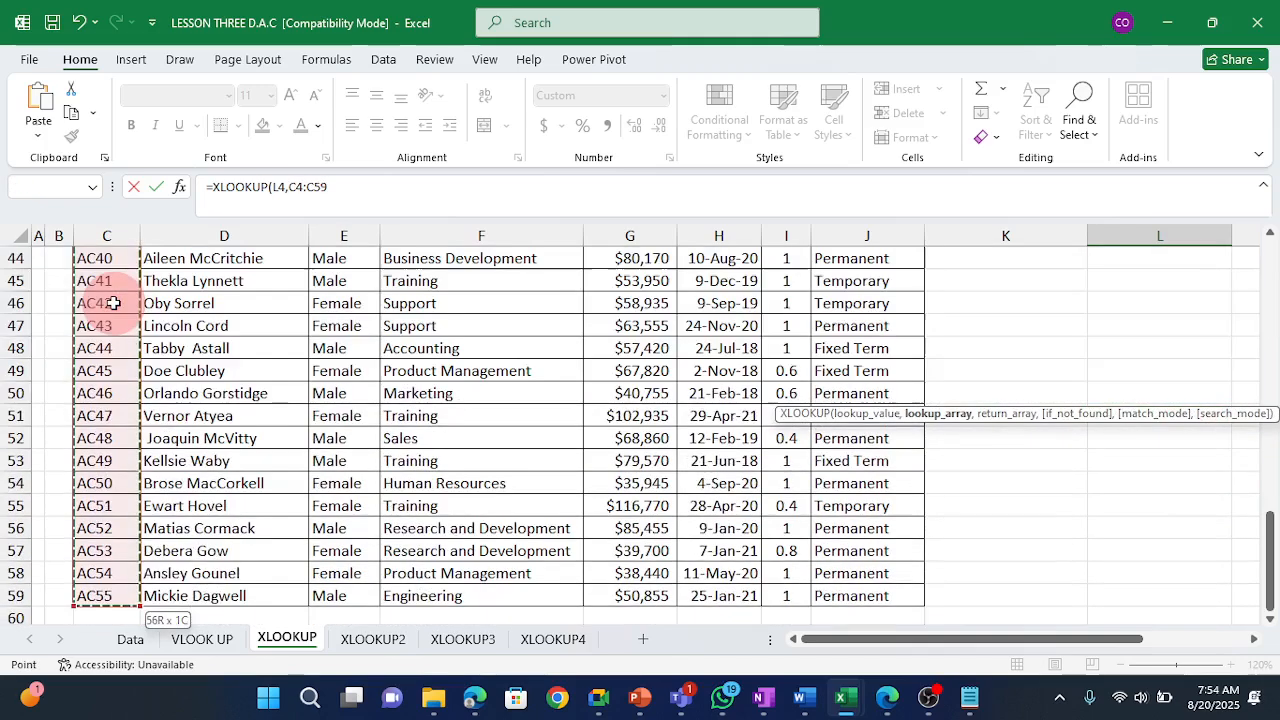
type(",")
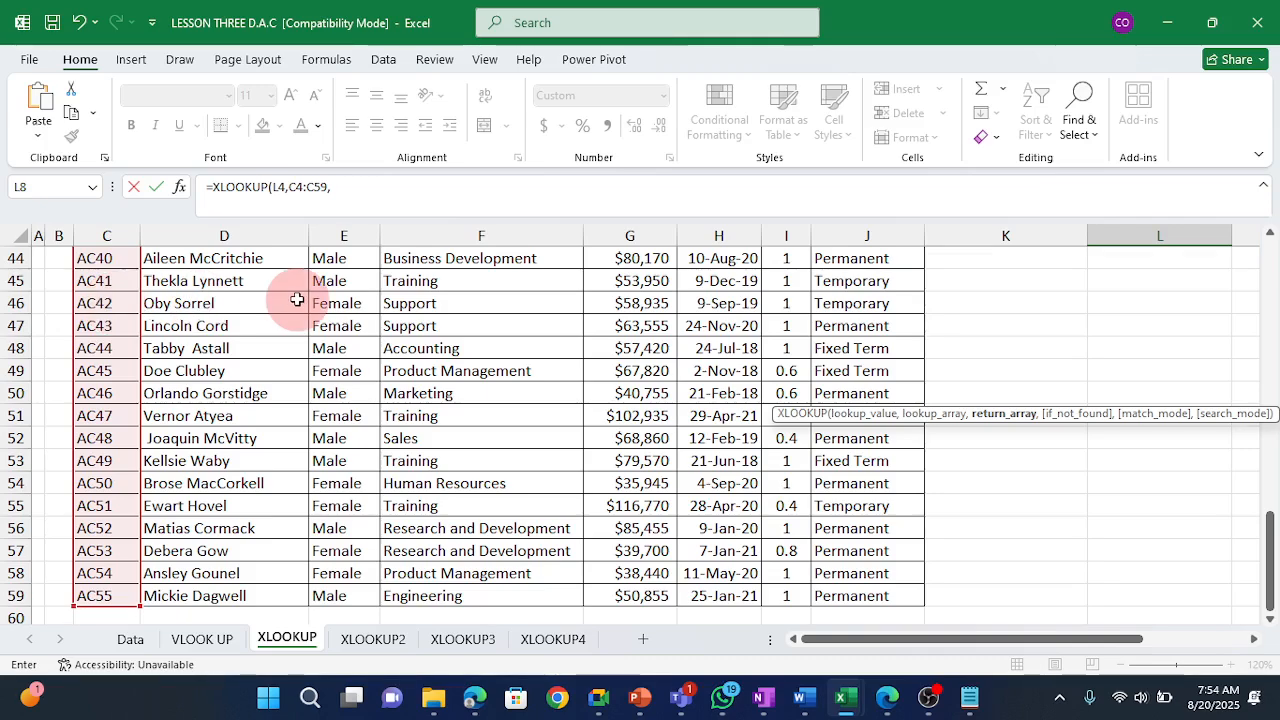
Add the Start Date column H4:H59 as the return array and "Not Found" as the if-not-found text, completing the L8 formula.
scroll(300, 294, "up", 9)
scroll(303, 274, "up", 5)
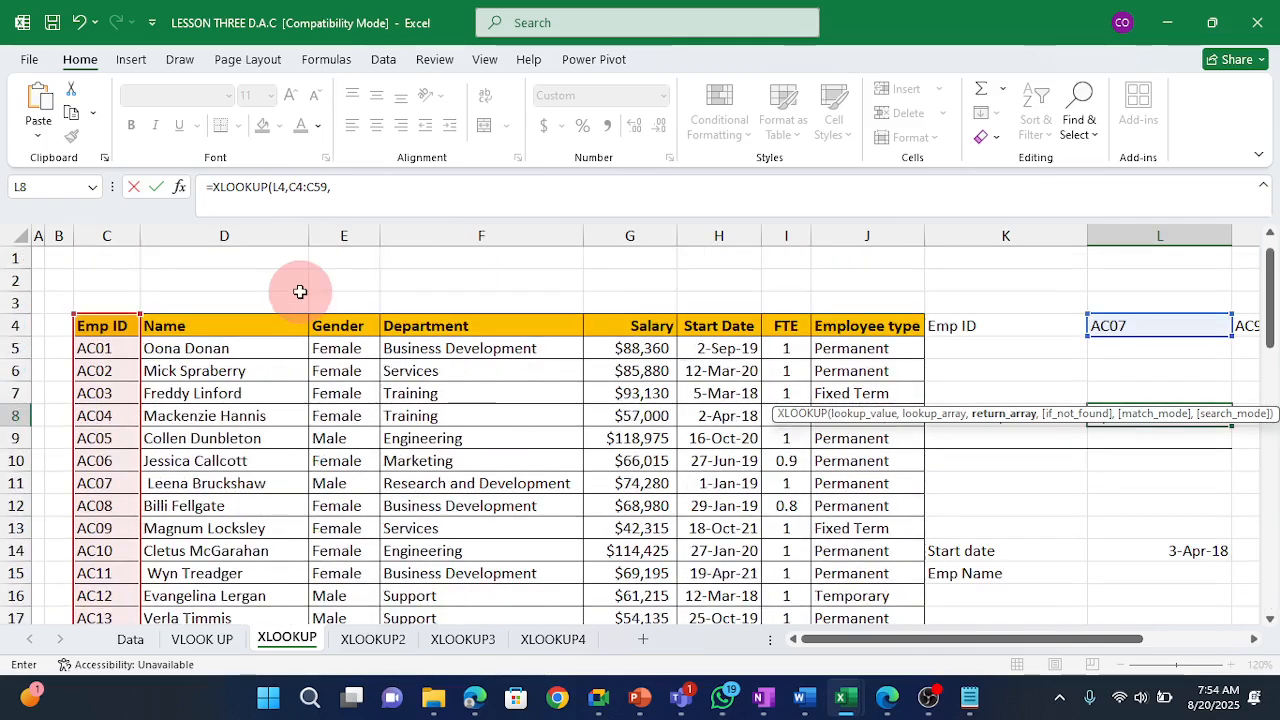
left_click(719, 328)
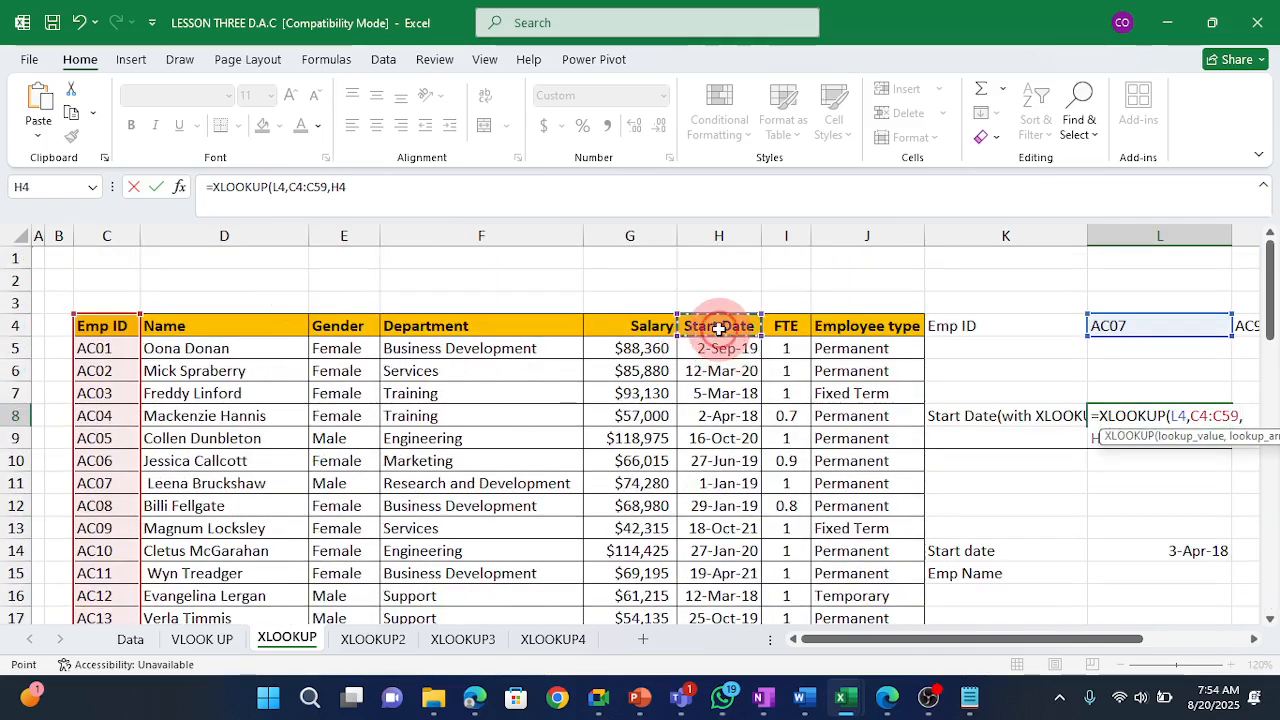
key("ctrl+shift+Down")
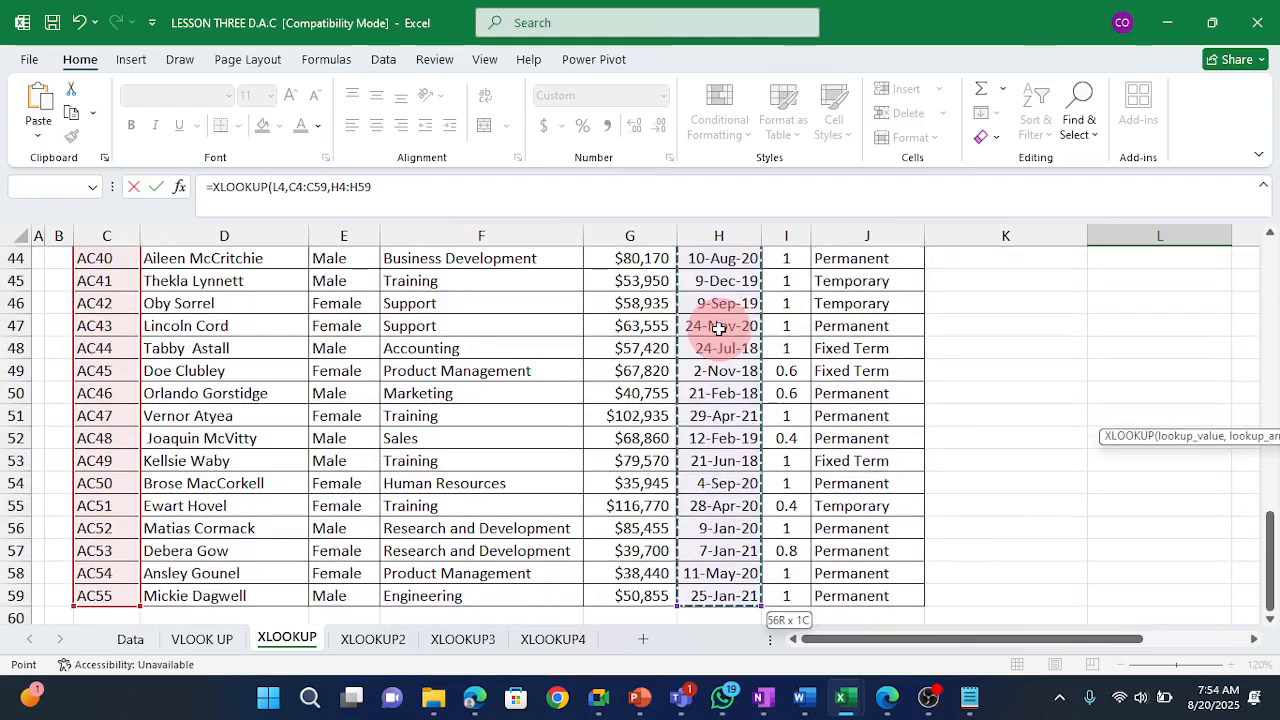
type(",\"N")
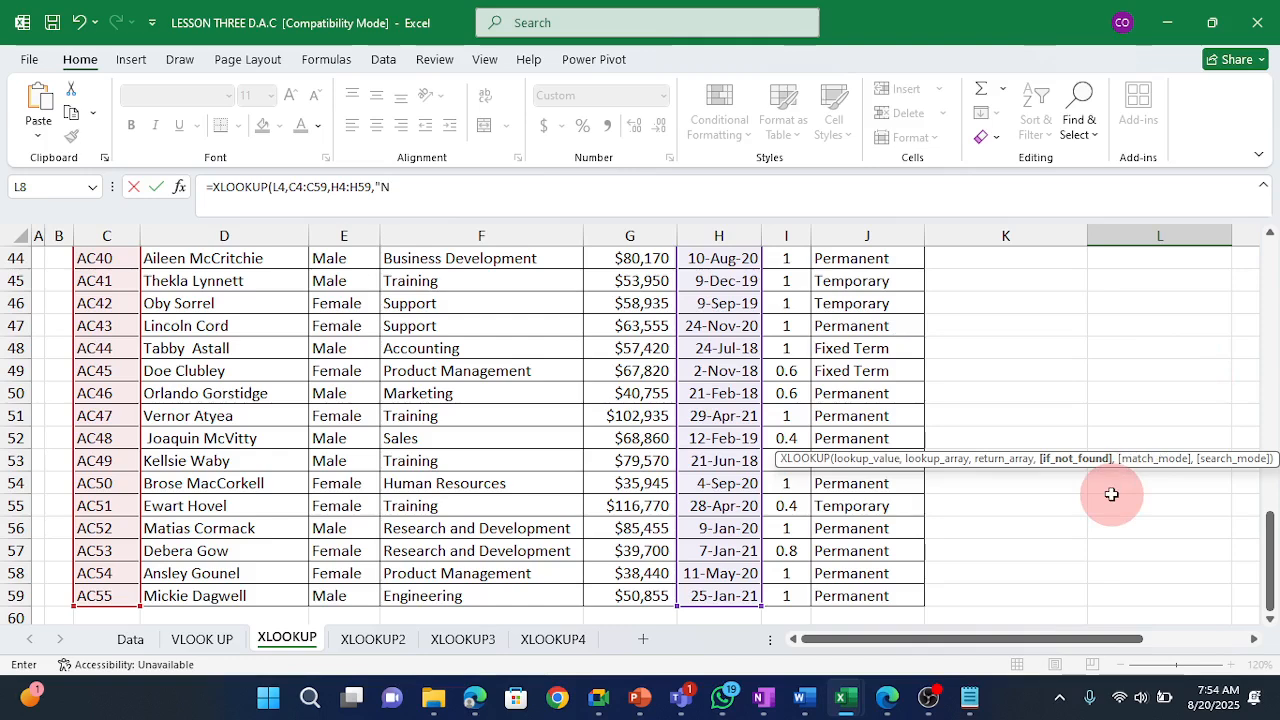
type("ot Found\")")
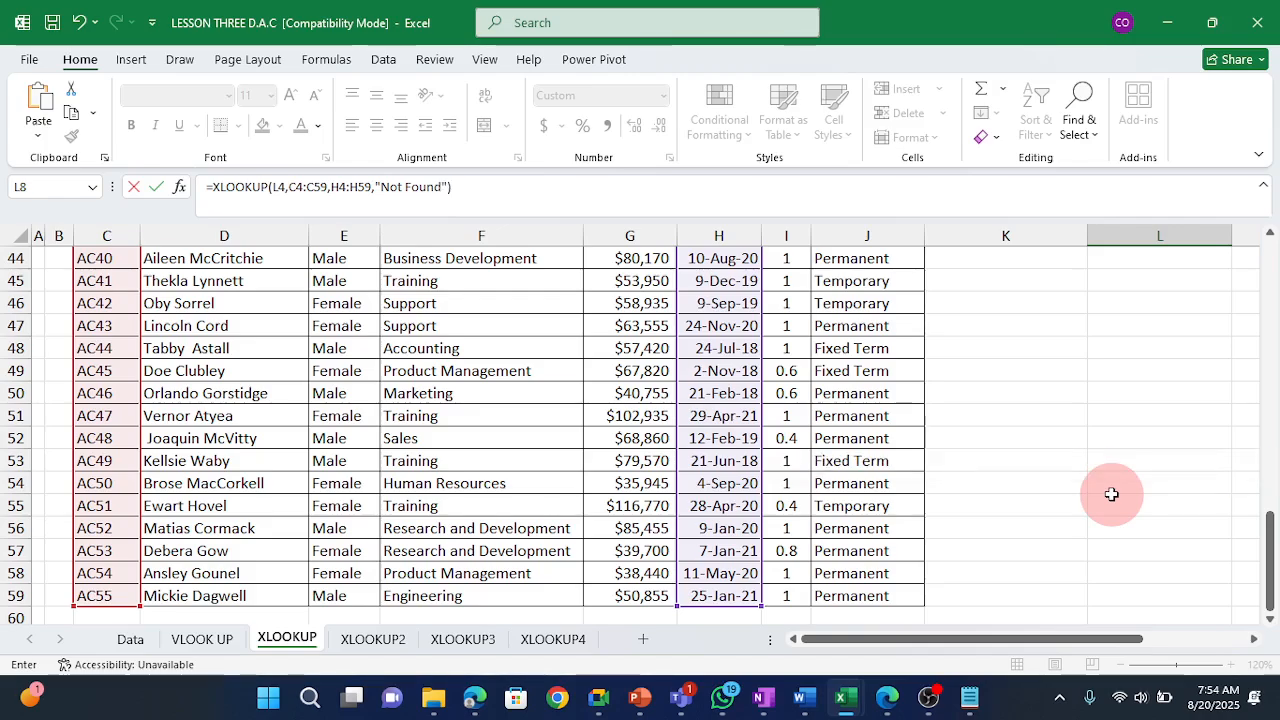
key("Return")
Return to L8 and examine the XLOOKUP formula and the start date it gives.
key("Up")
key("Up")
key("Up")
key("Up")
key("Up")
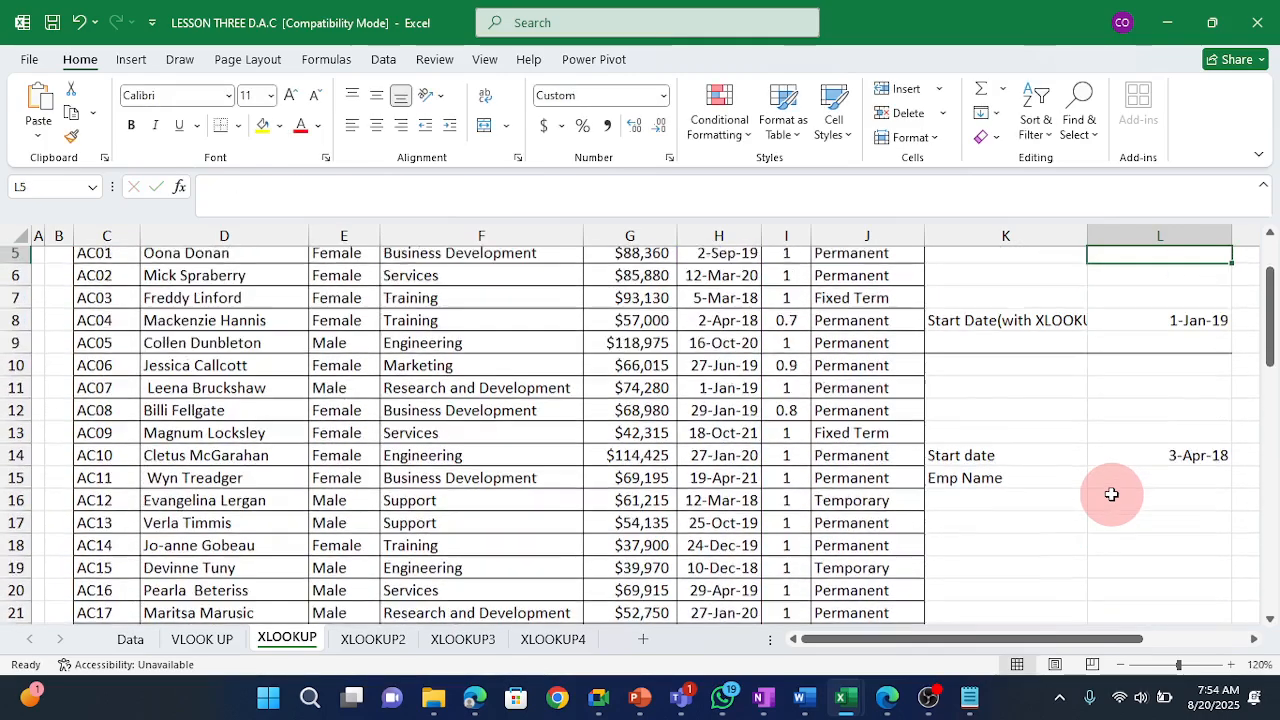
key("Up")
key("Down")
key("Down")
key("Down")
key("Down")
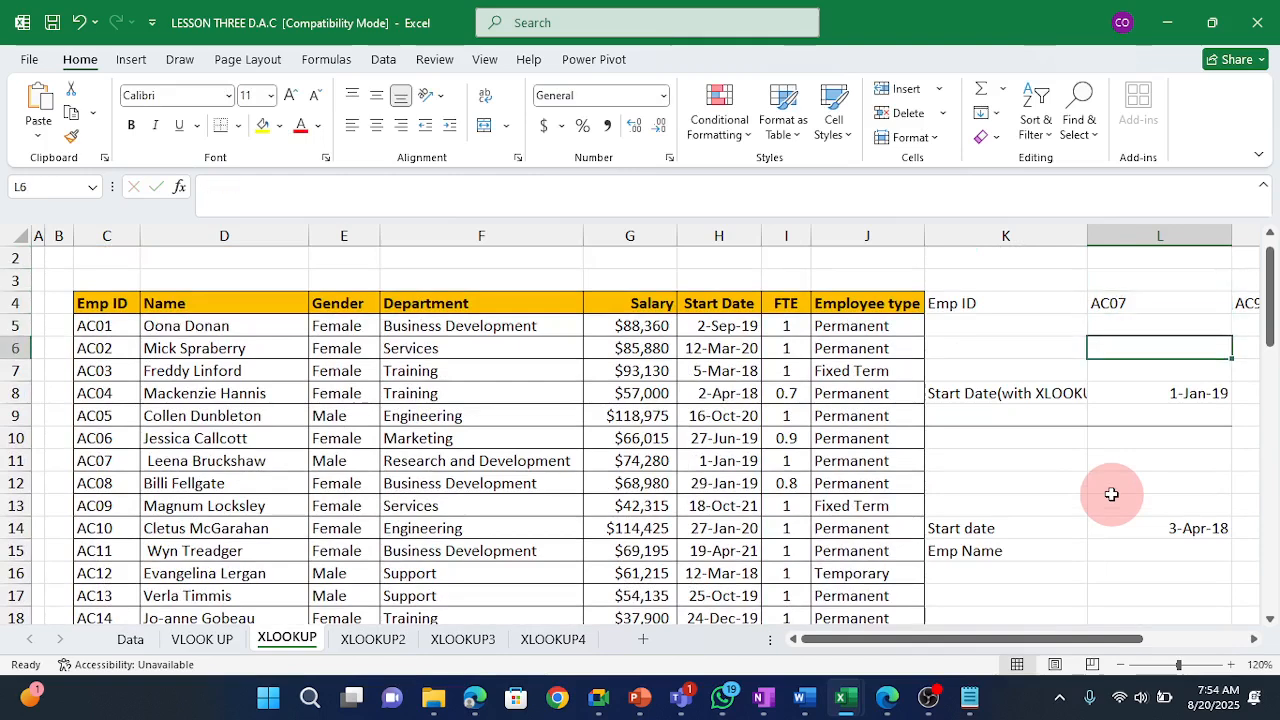
key("Down")
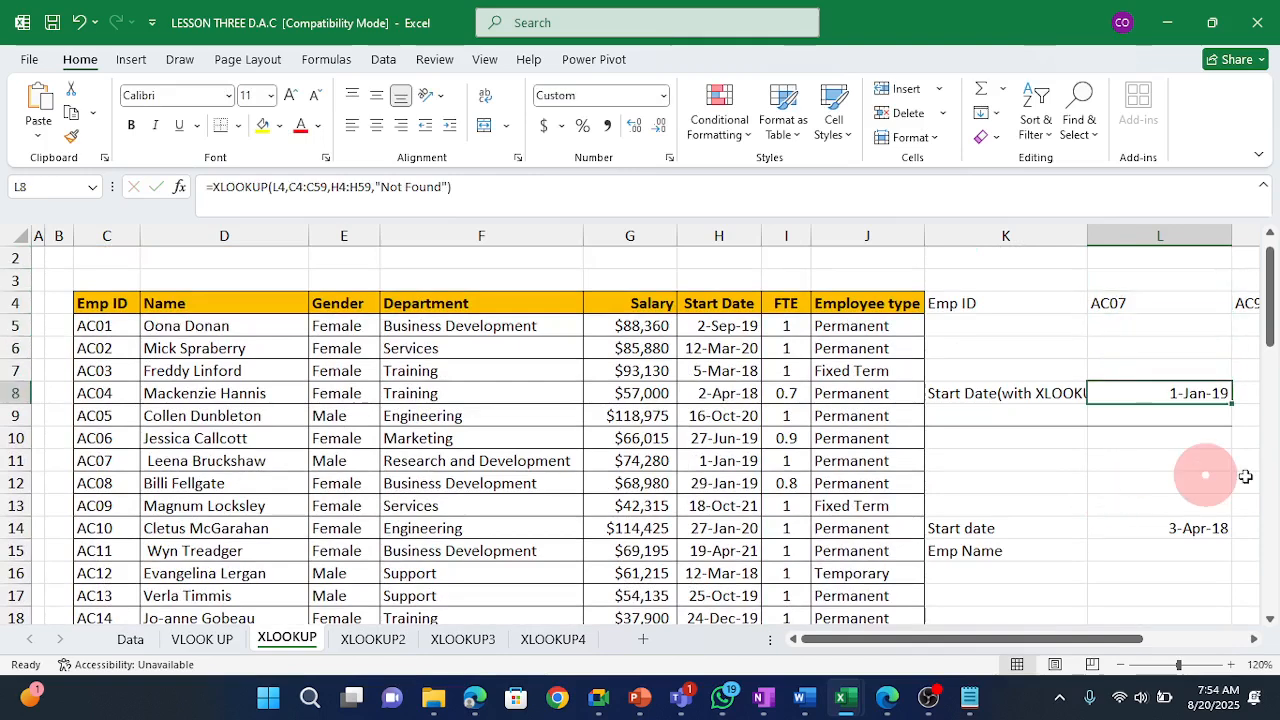
Test the L8 formula by setting the Emp ID in L4 to AC09 and then to AC21.
left_click(1124, 302)
double_click(1129, 303)
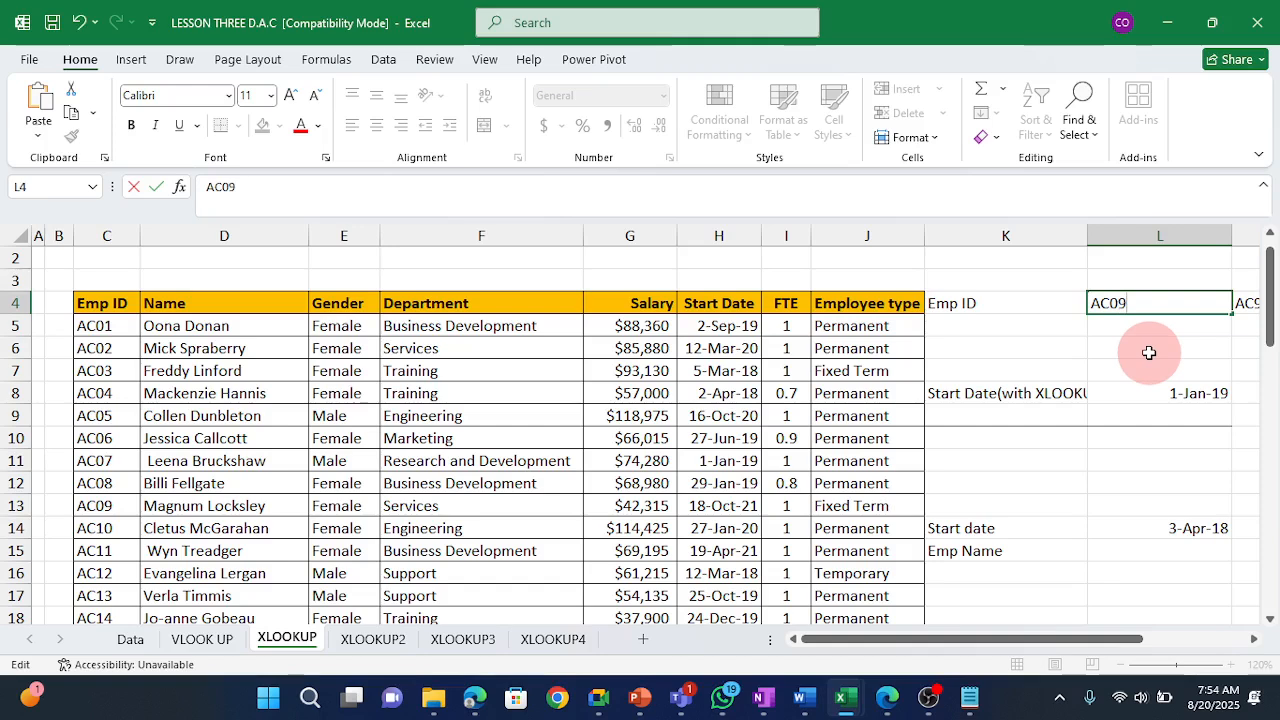
key("Return")
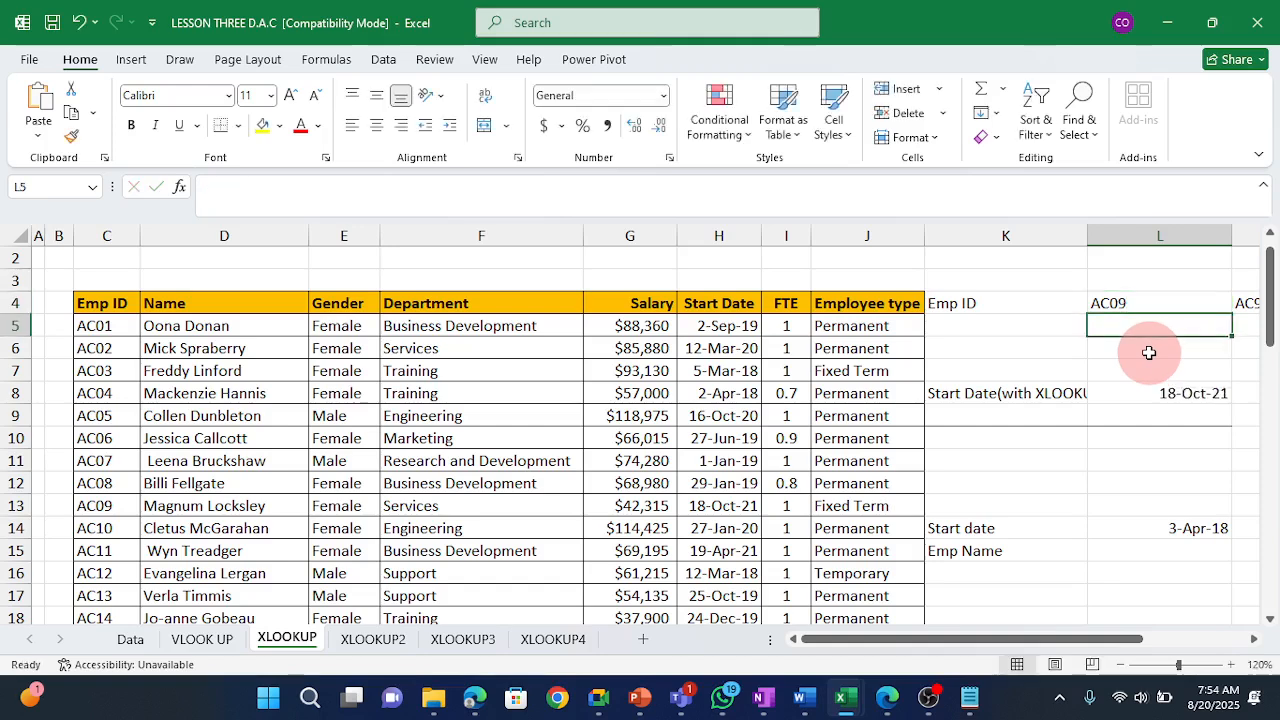
left_click(1183, 396)
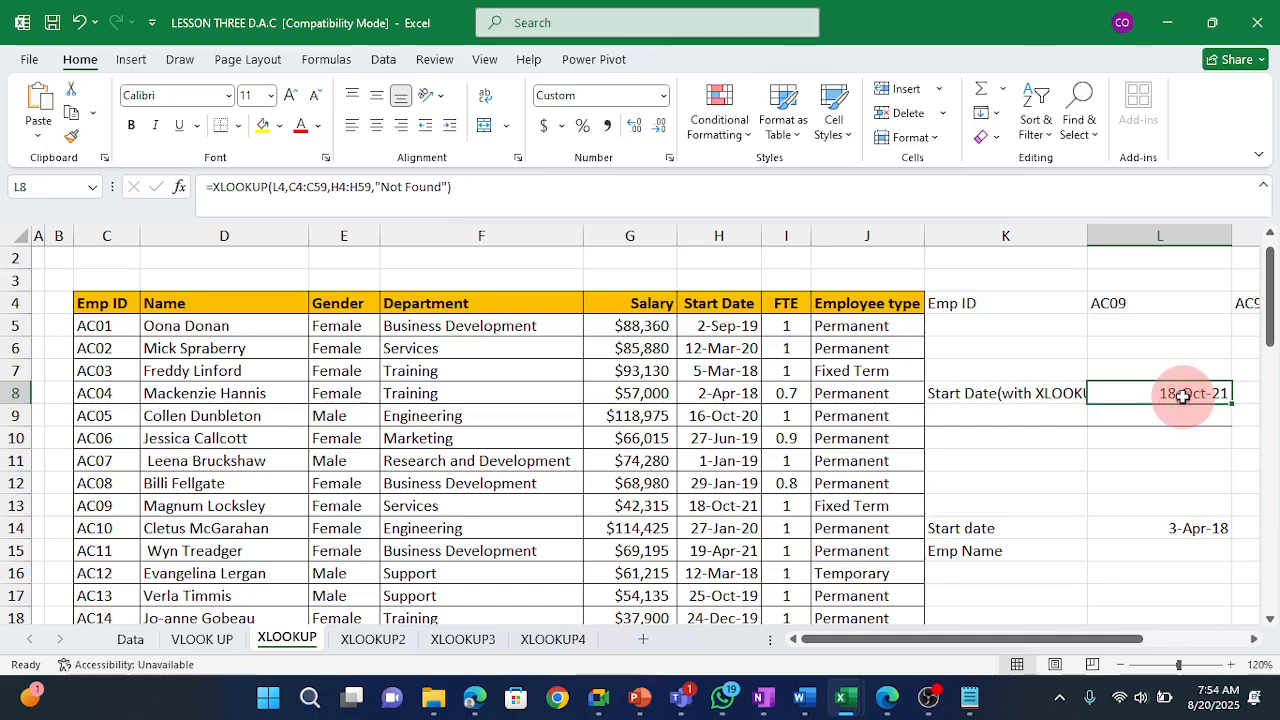
double_click(1138, 304)
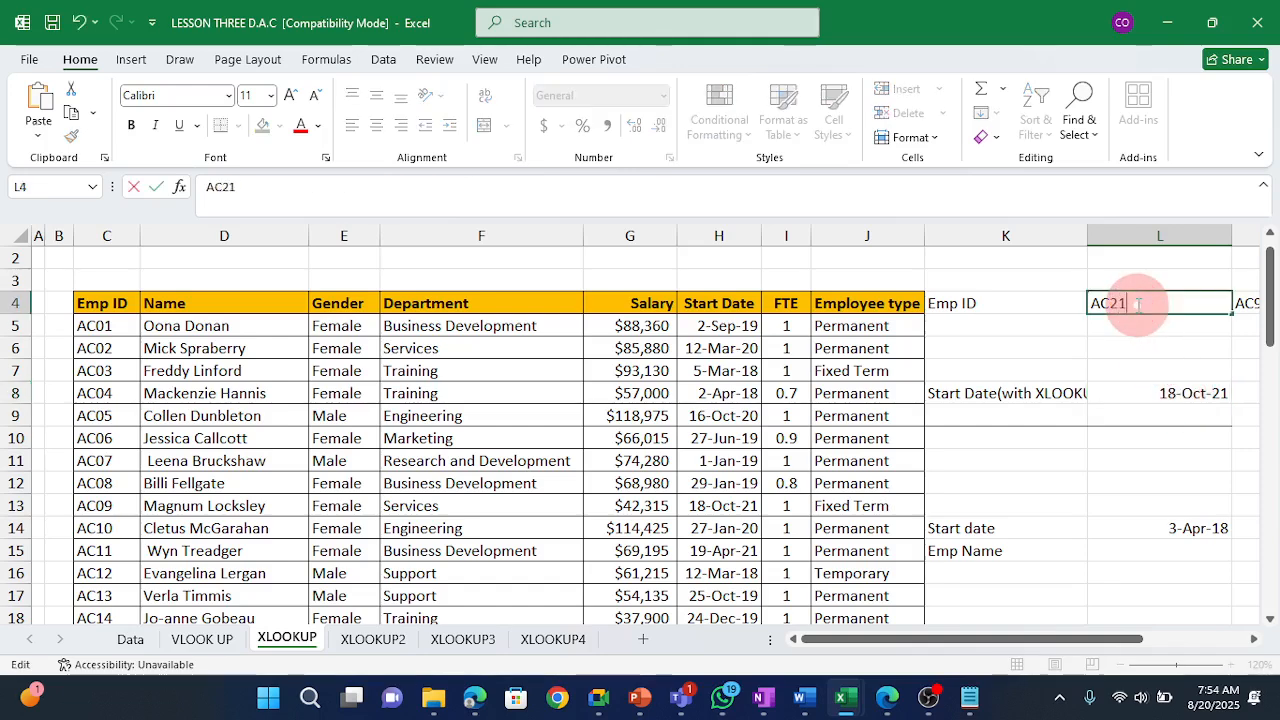
type("21")
key("Return")
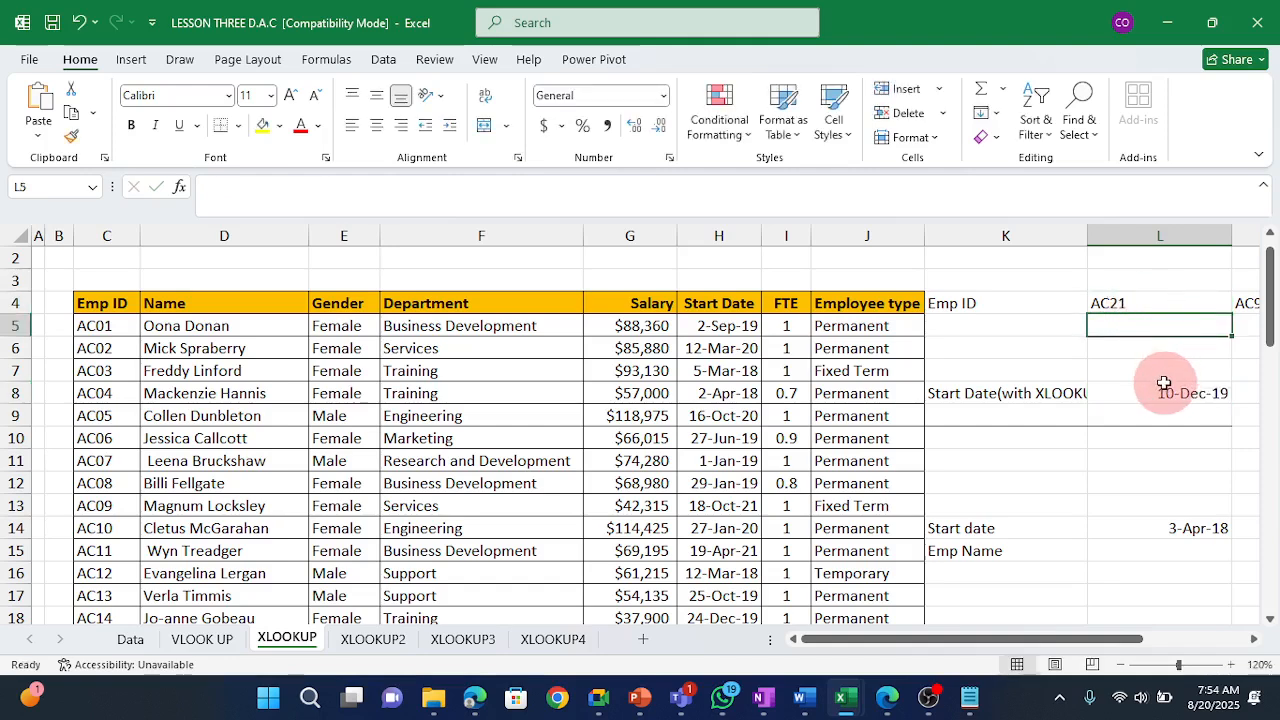
Test the start date lookup with Emp ID AC55 in L4 and refer back to the Emp ID column.
left_click(1112, 302)
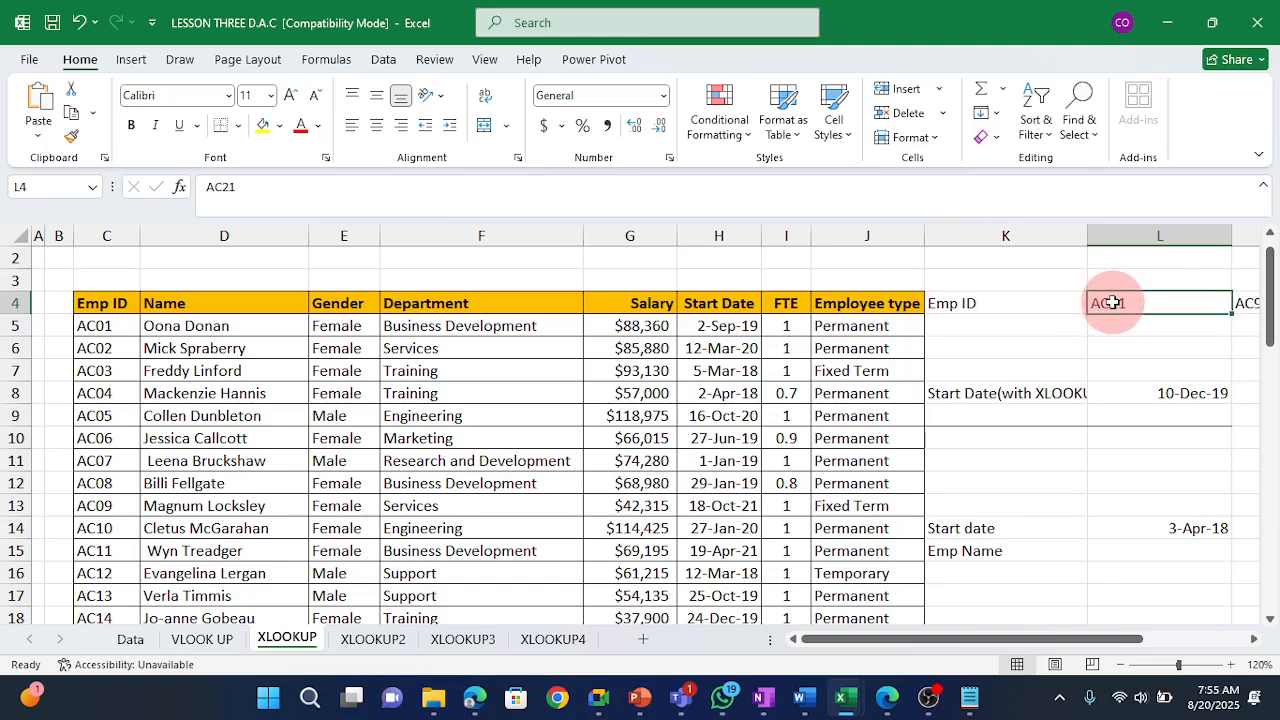
type("AC55")
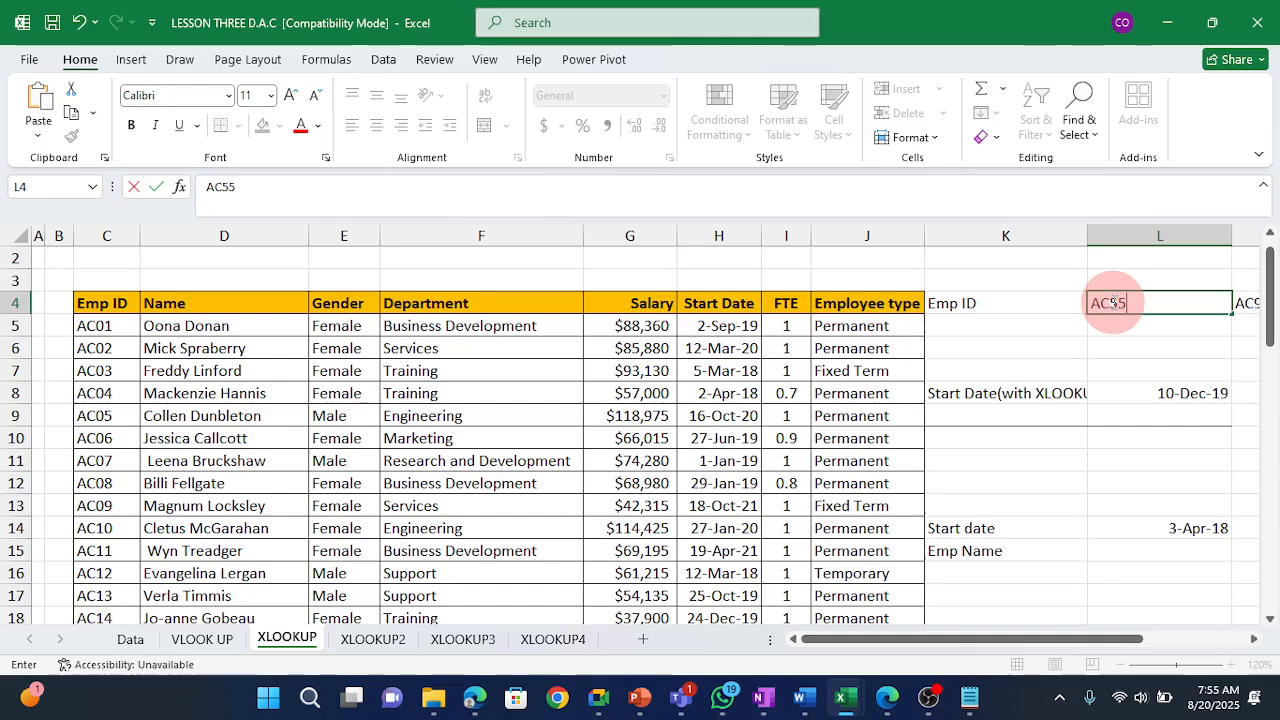
key("Return")
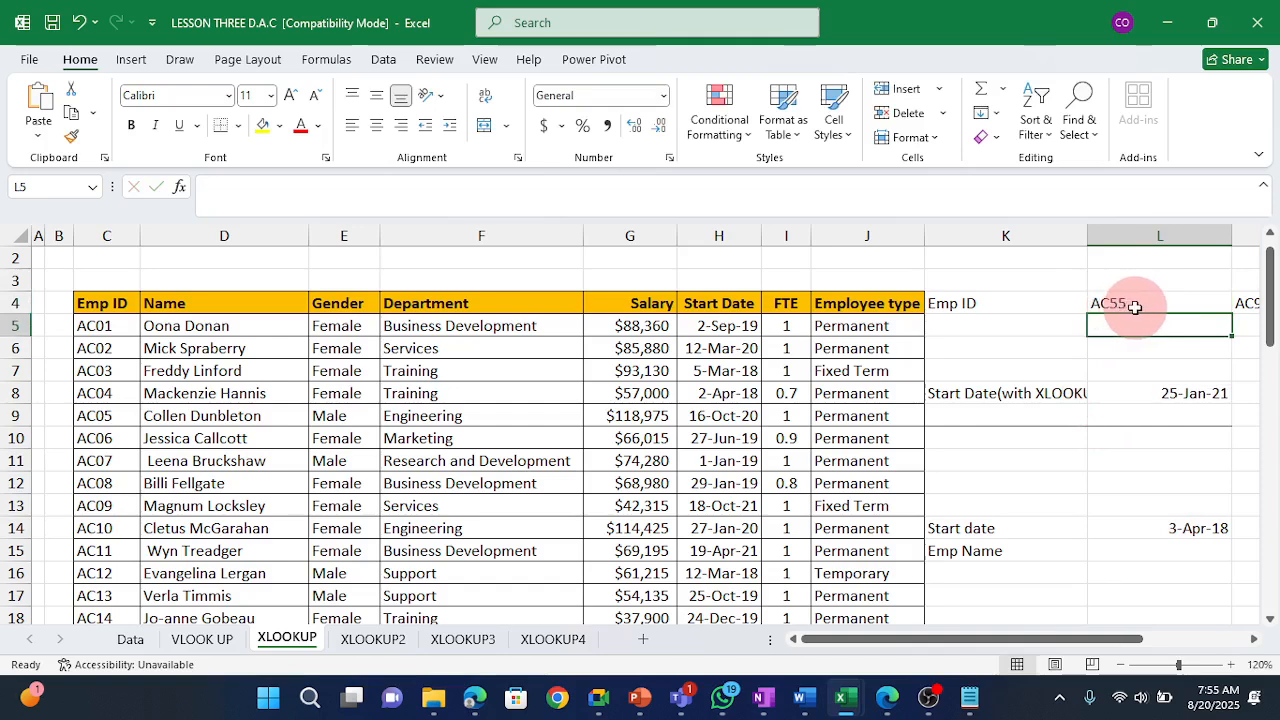
left_click(92, 462)
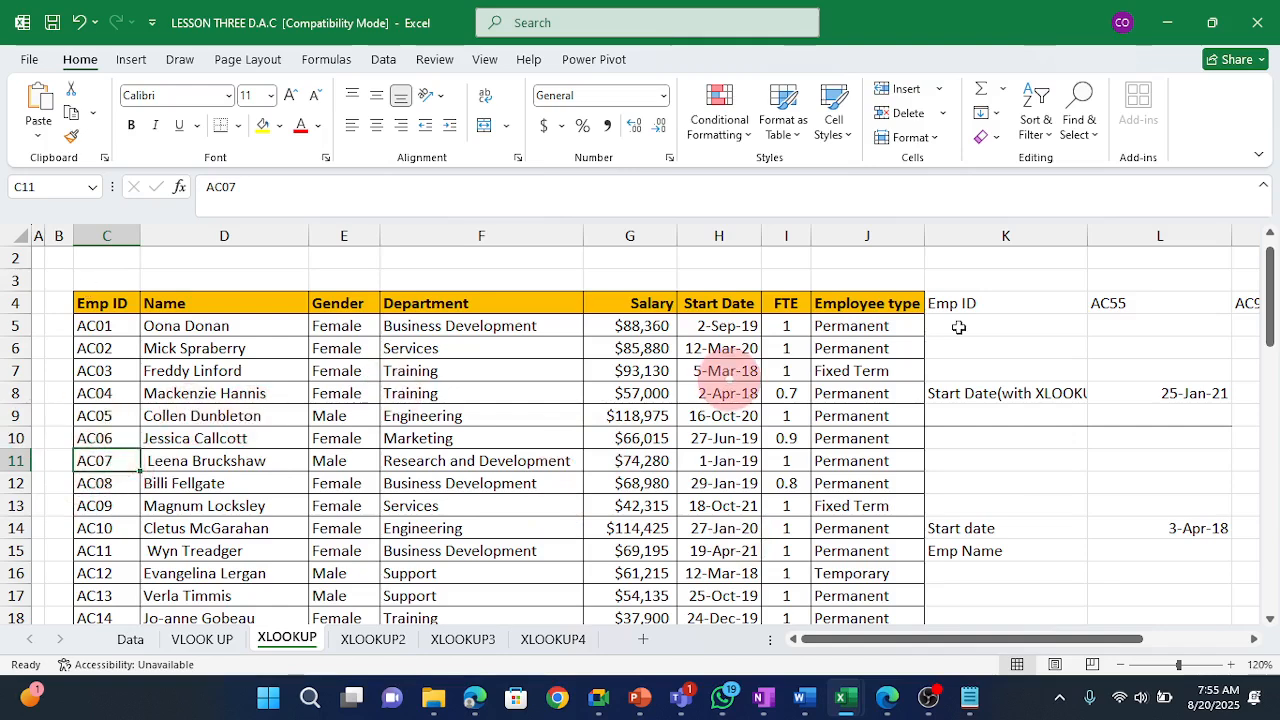
Set the Emp ID in L4 to AC56 and review the XLOOKUP formula and its result in L8.
left_click(1128, 306)
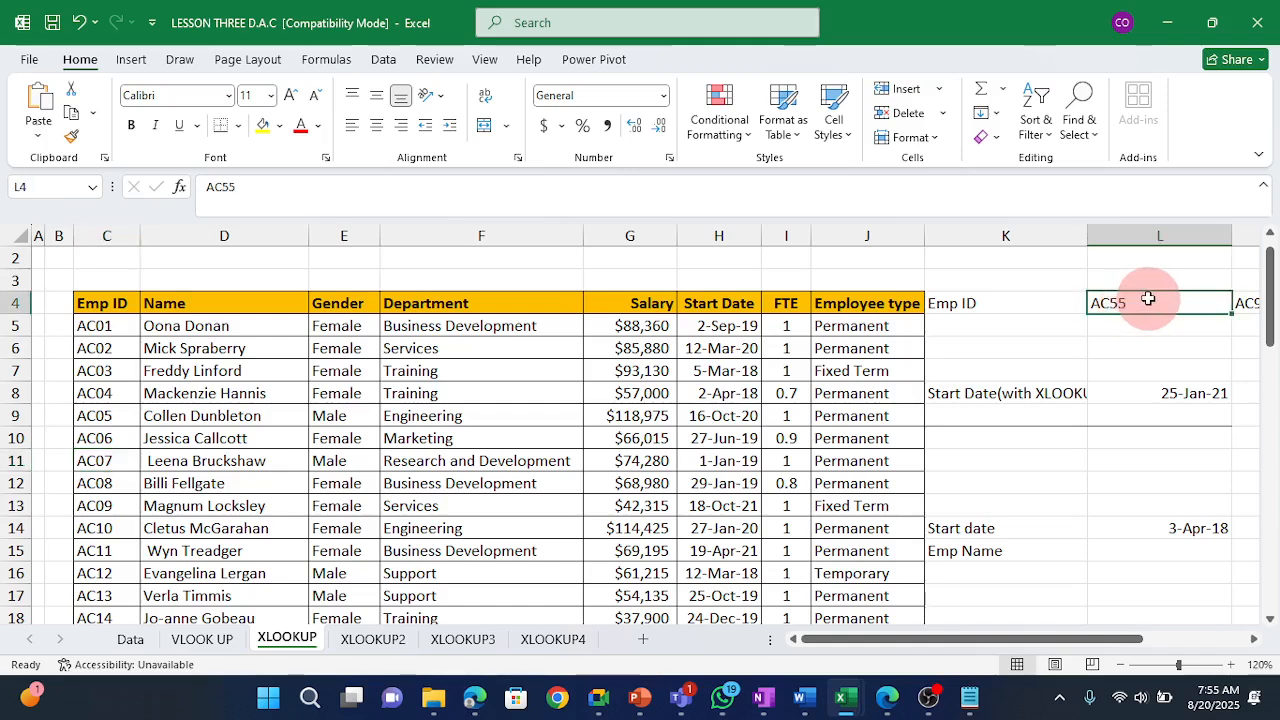
double_click(1148, 302)
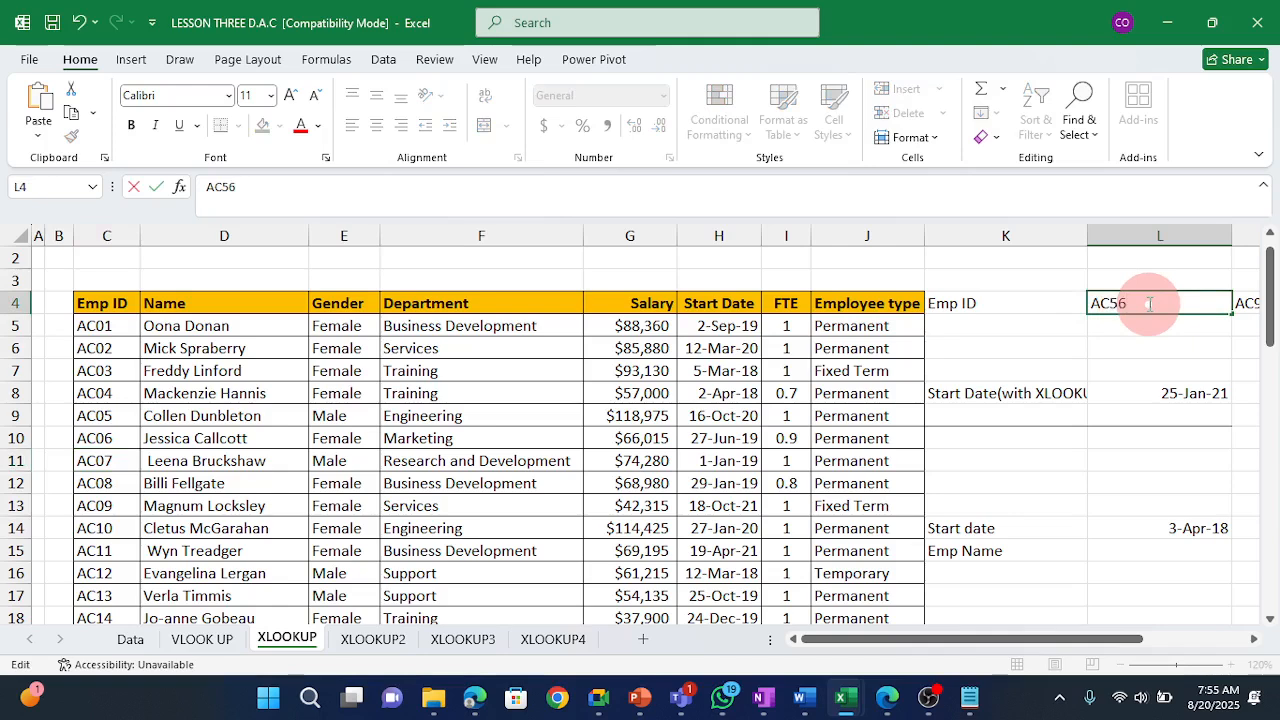
key("Return")
left_click(1140, 390)
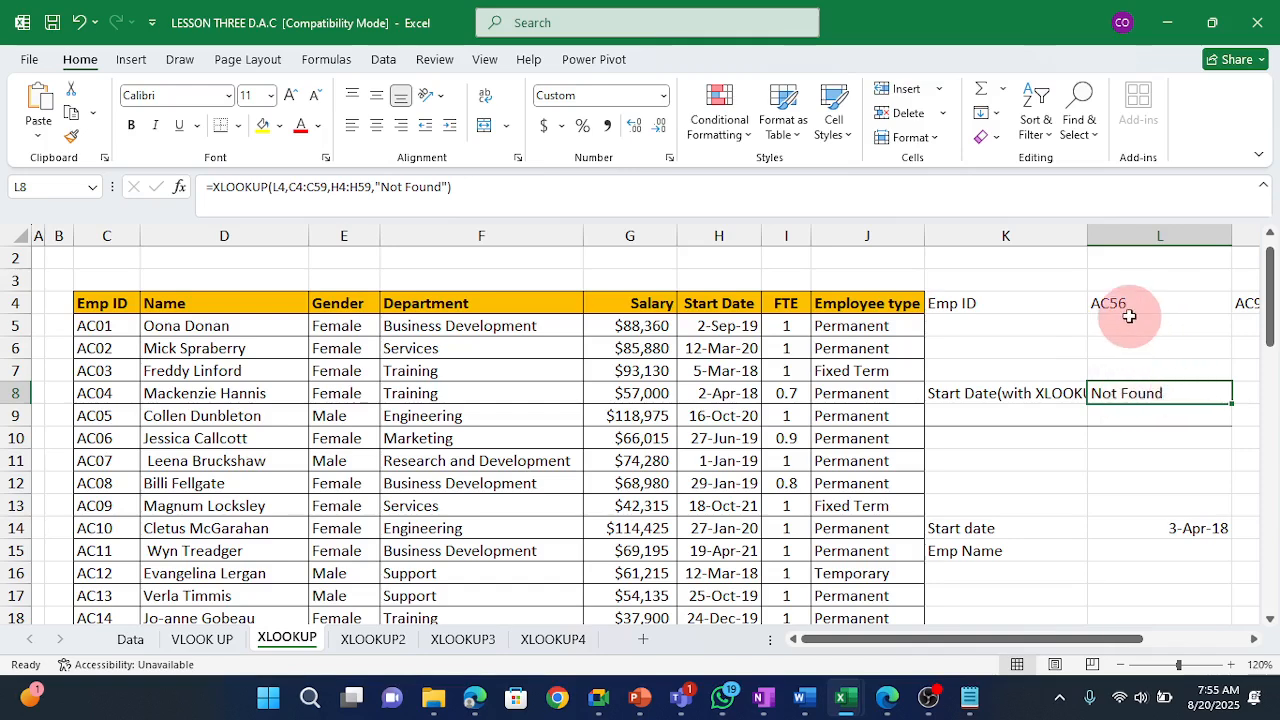
left_click_drag(486, 191, 131, 224)
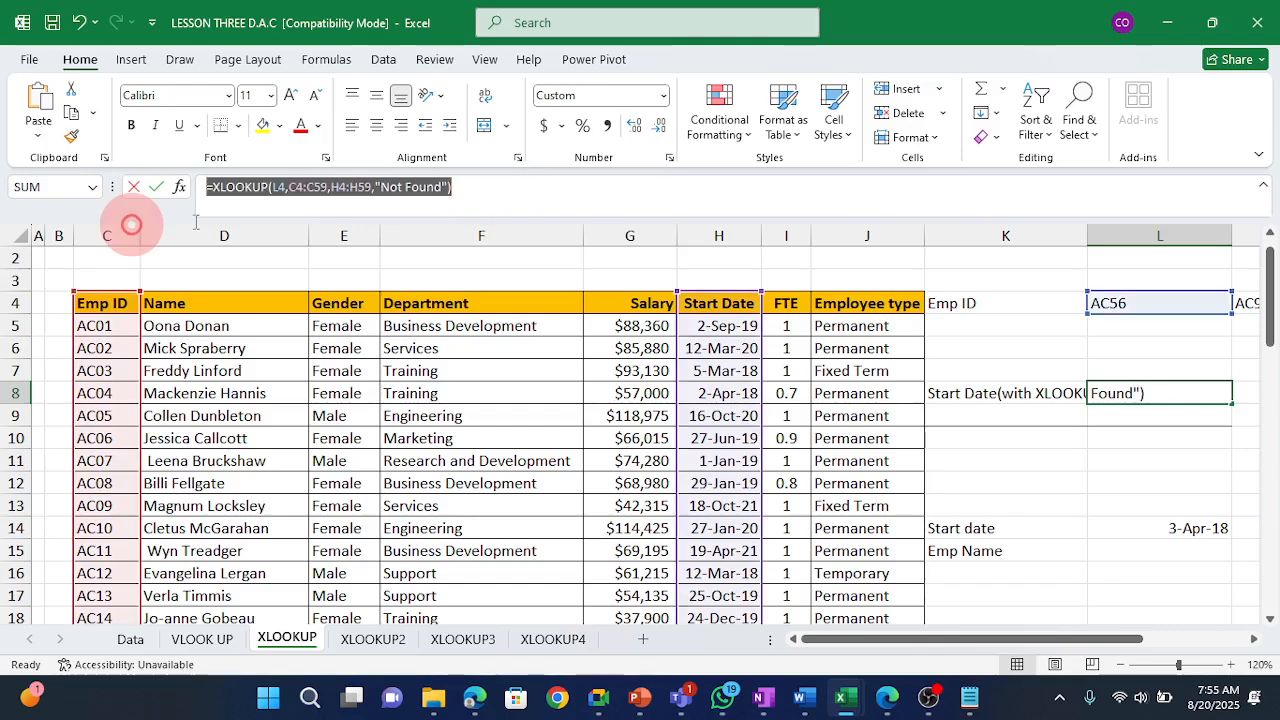
left_click(131, 222)
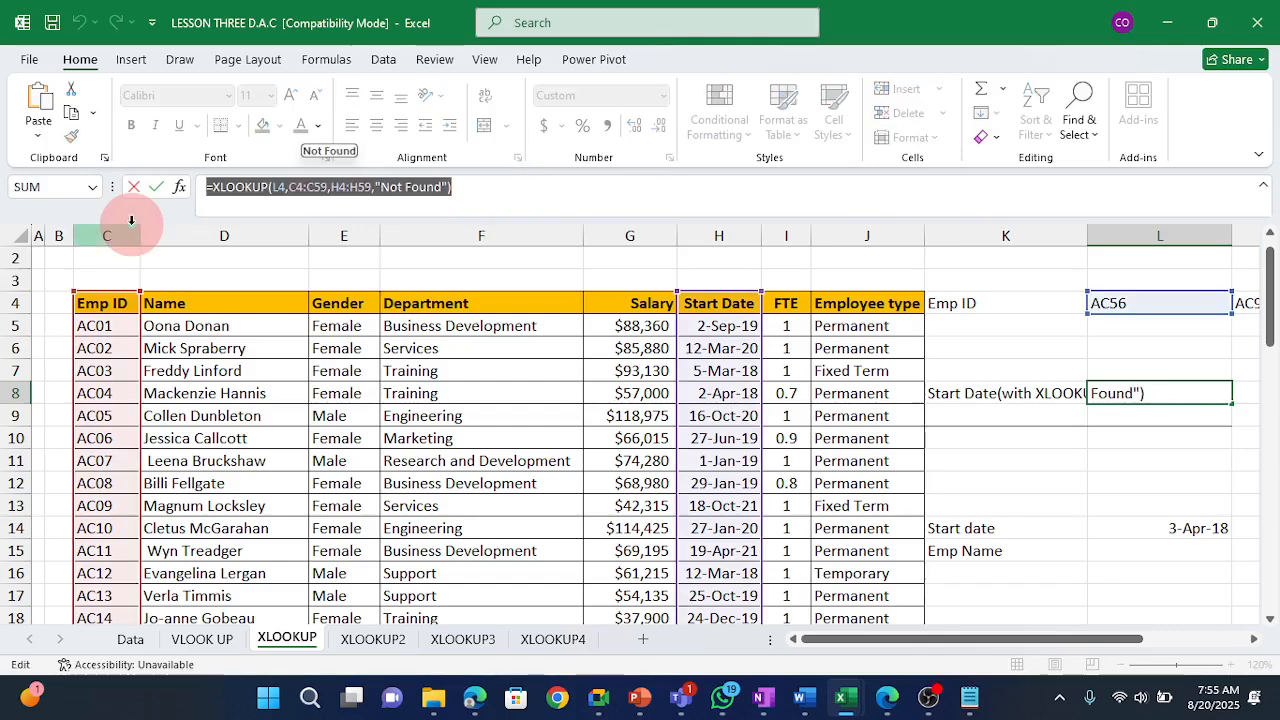
key("Escape")
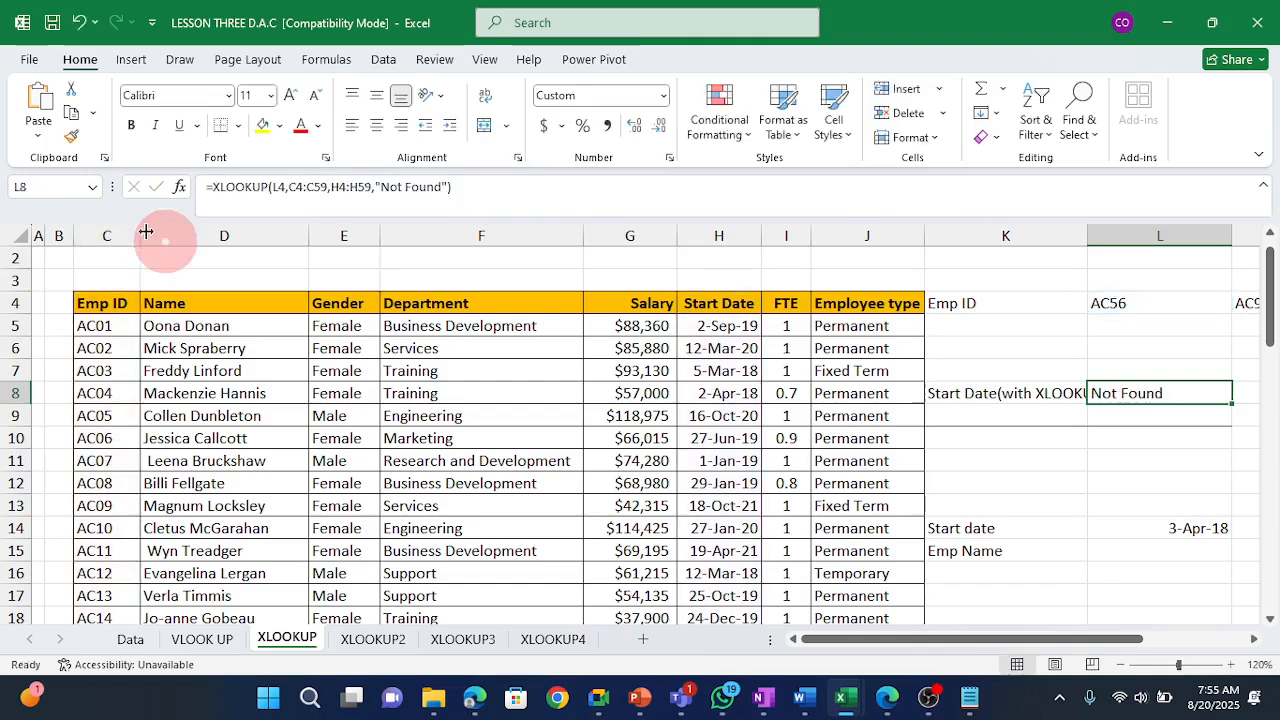
Examine the Start Date column, the employee rows and the Emp Name label as the basis for a name lookup.
left_click(1134, 549)
left_click(741, 441)
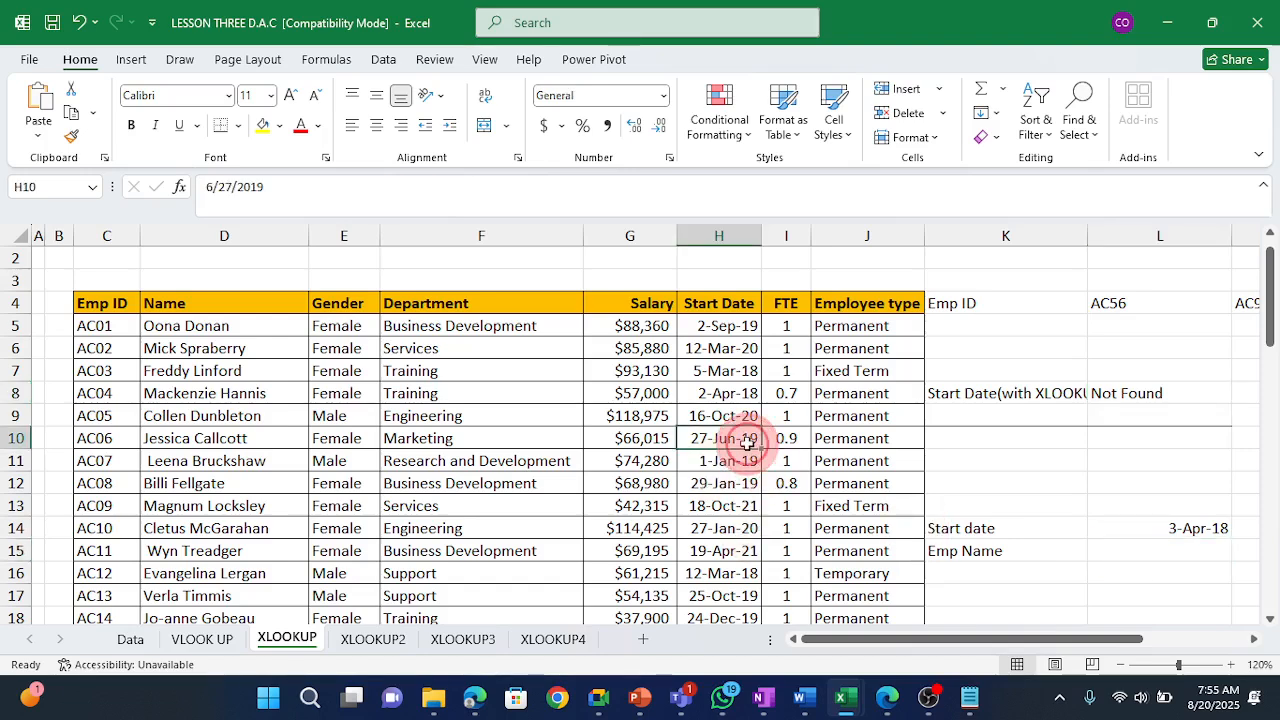
left_click(981, 553)
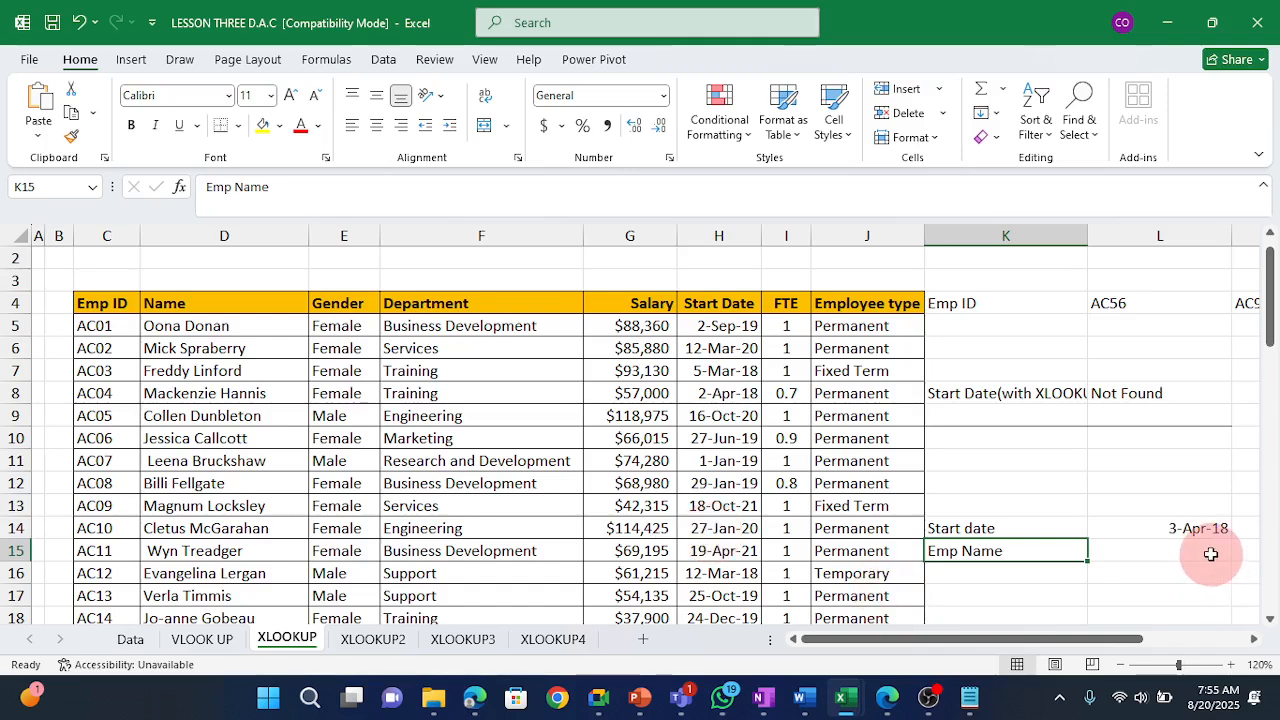
left_click_drag(786, 438, 172, 397)
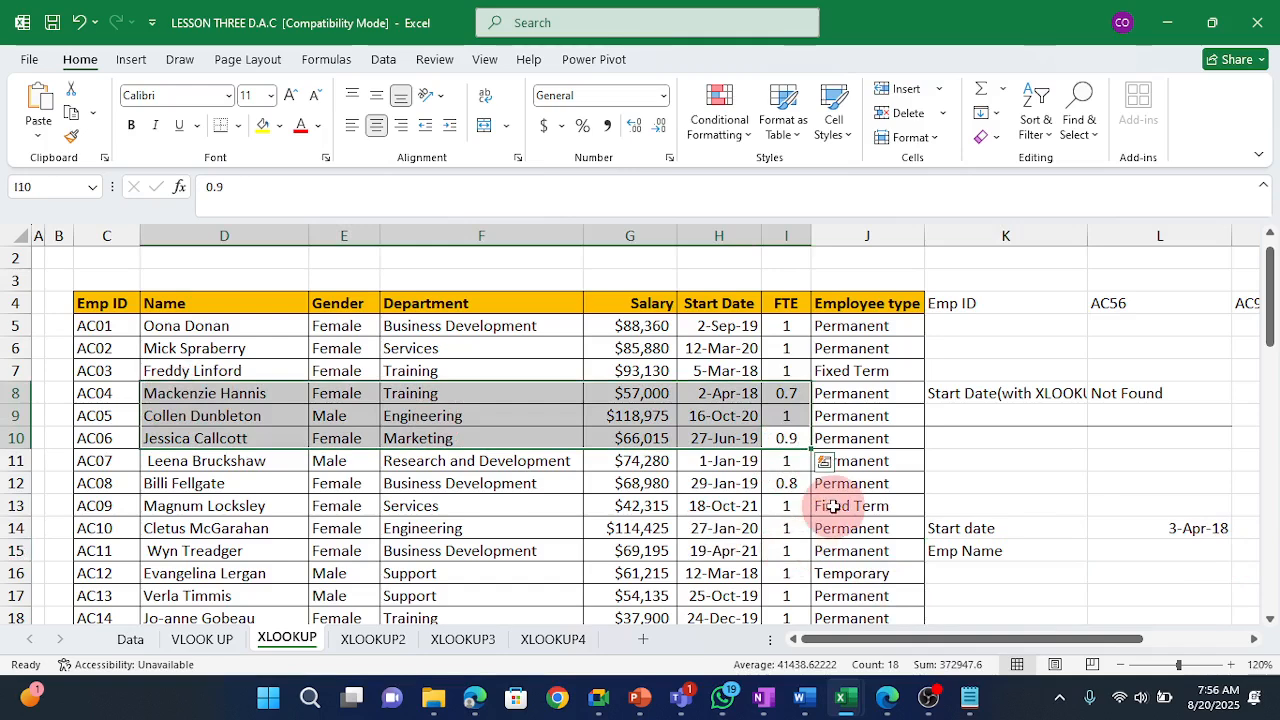
left_click_drag(833, 506, 170, 506)
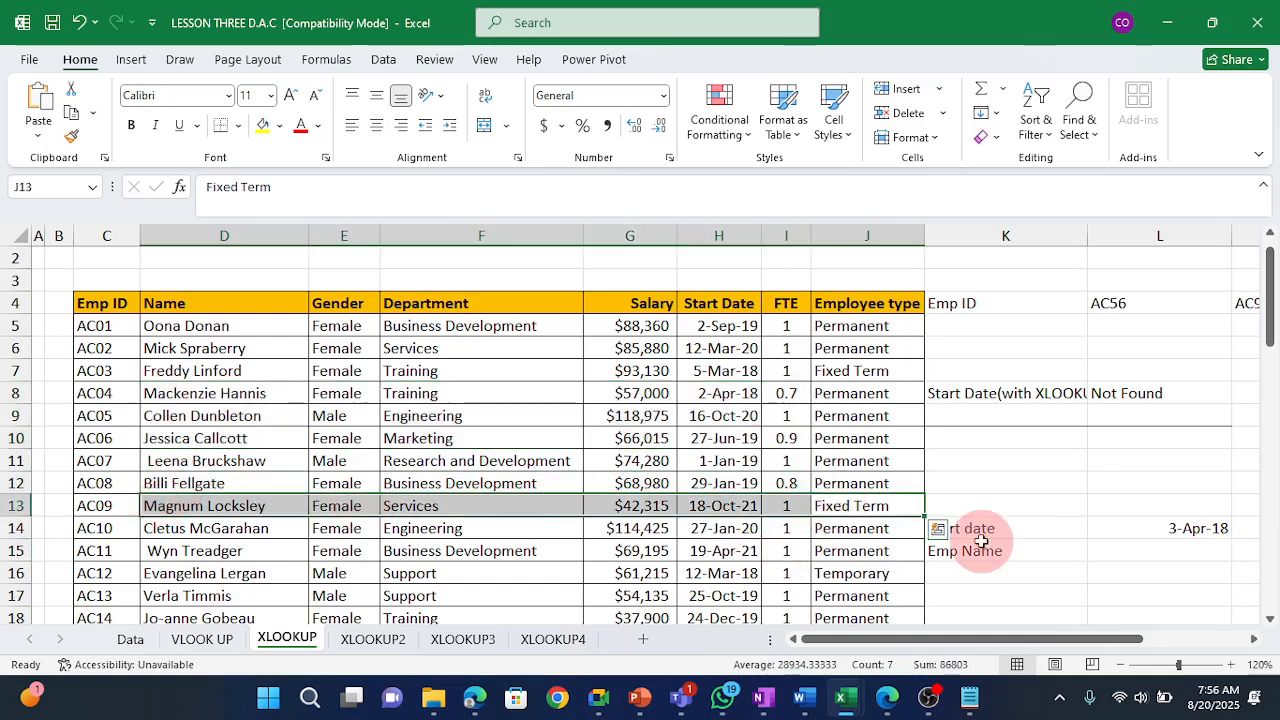
Start an XLOOKUP formula in L15 with L14 as the lookup value and the Start Date column H4:H59 as the lookup array.
left_click(1133, 554)
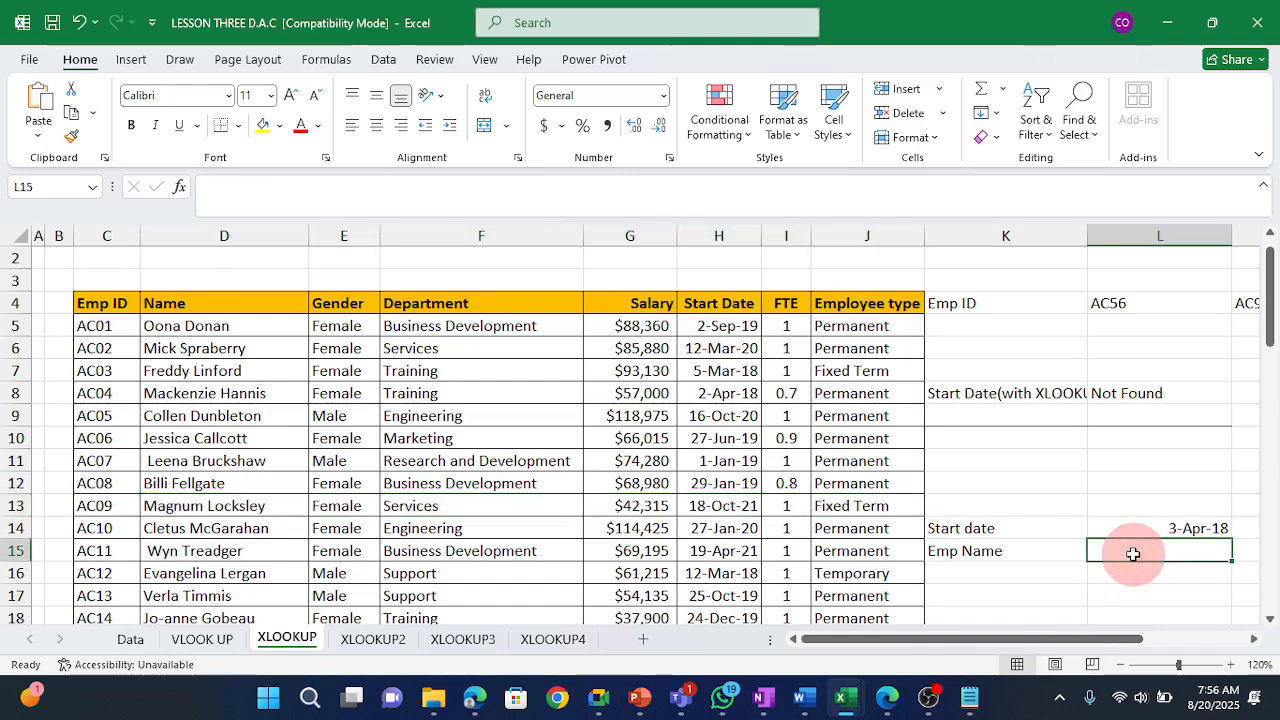
type("=XLOOKUP(")
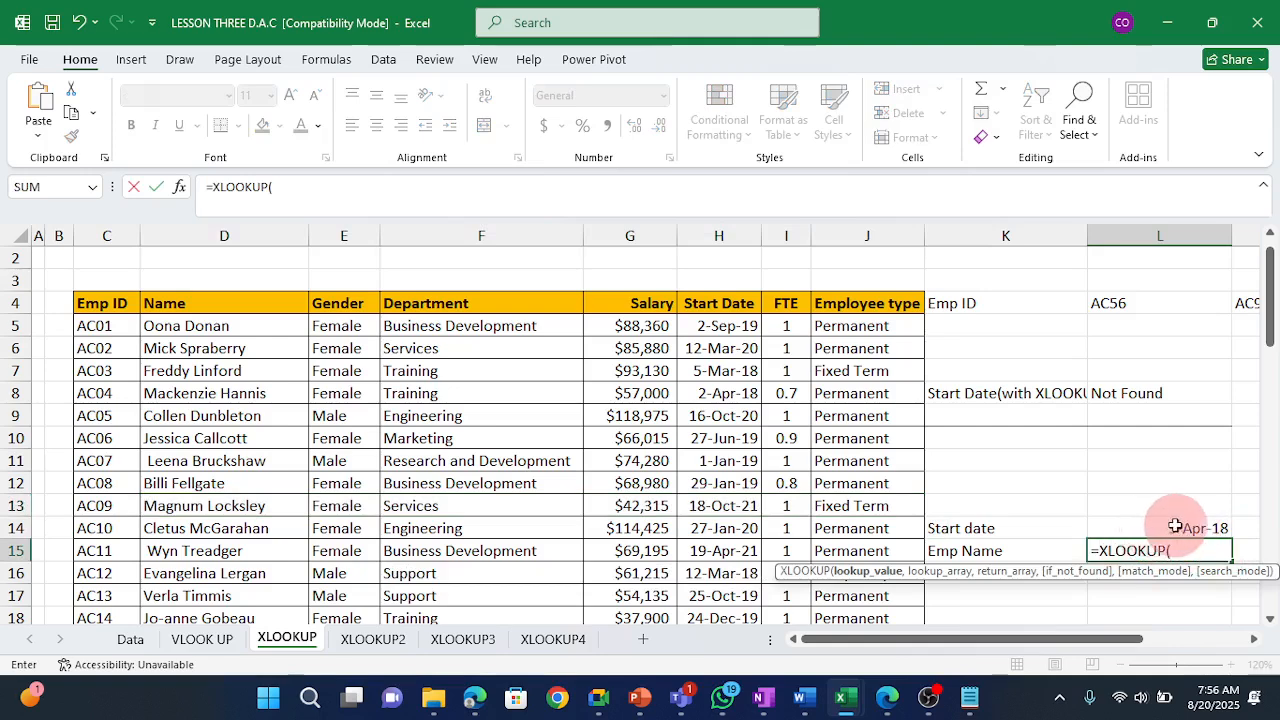
left_click(1171, 529)
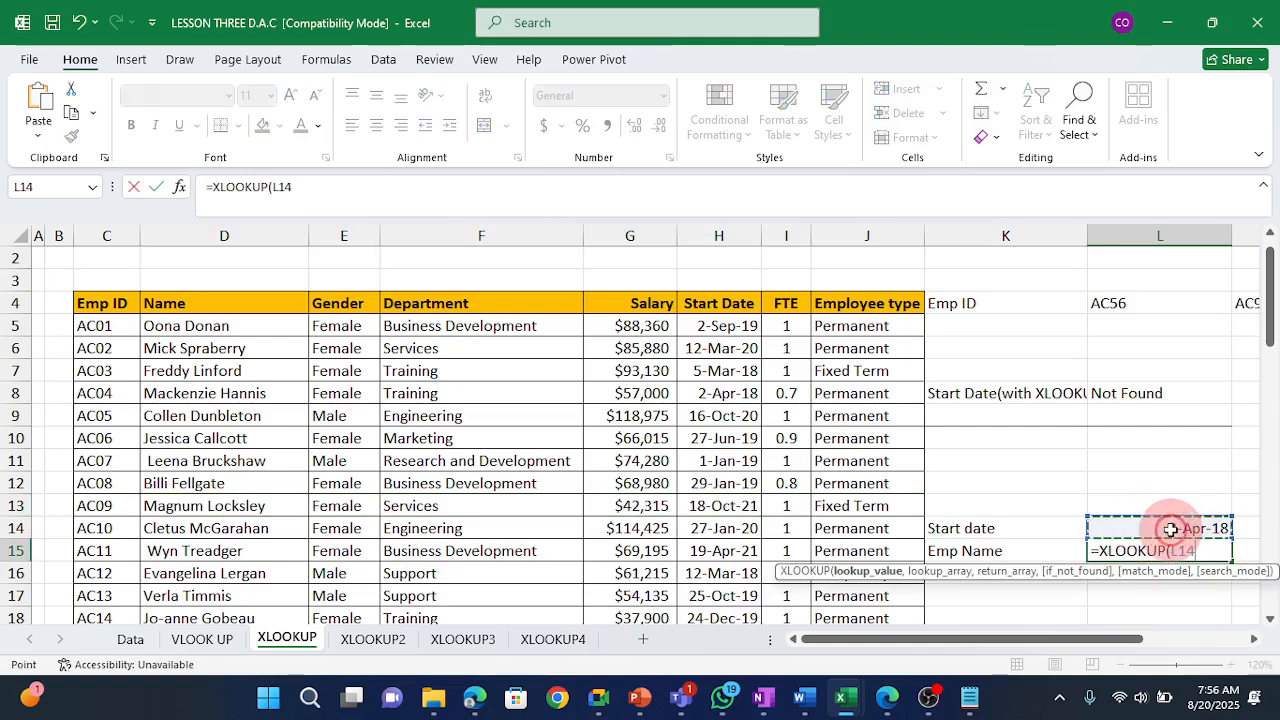
type(",")
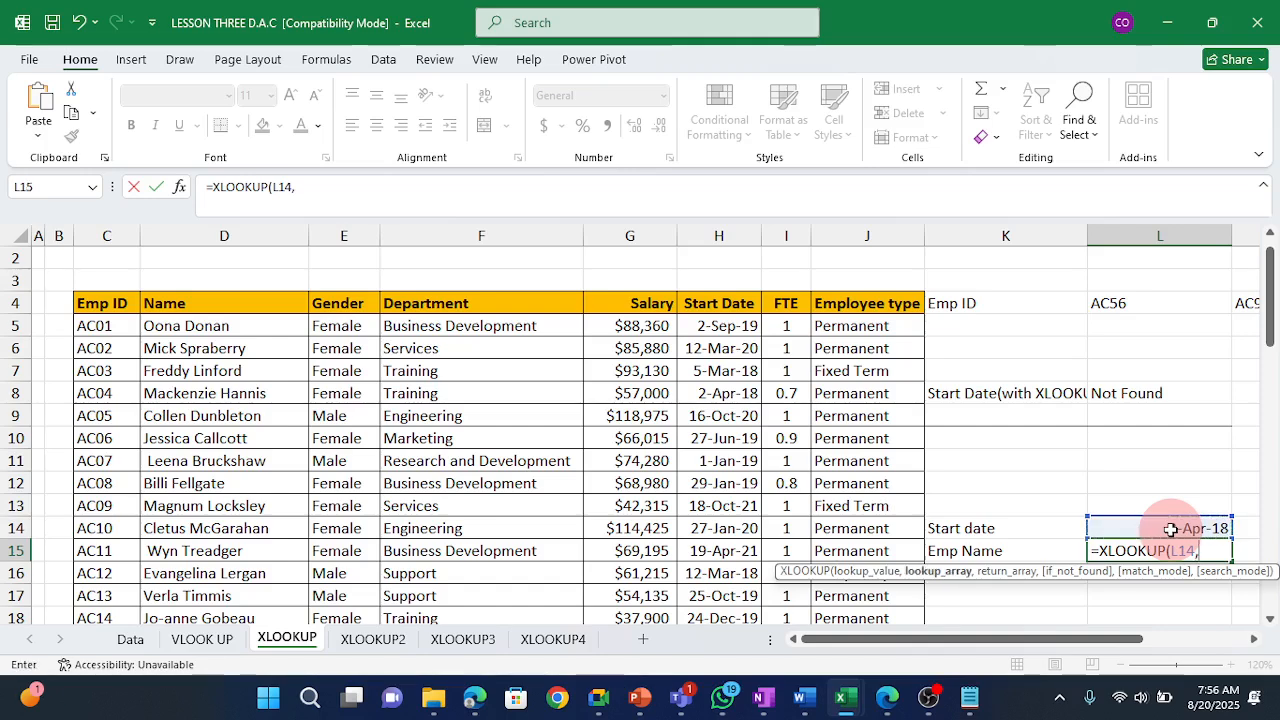
left_click(723, 300)
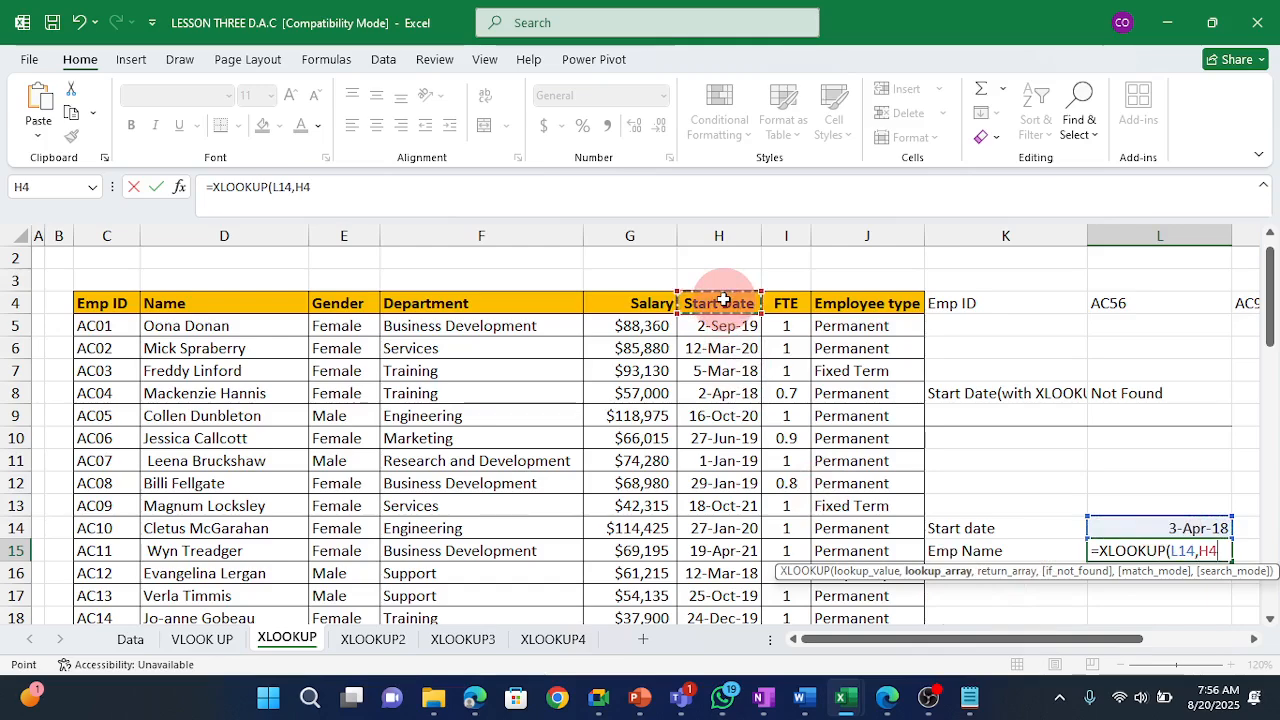
key("ctrl+shift+Down")
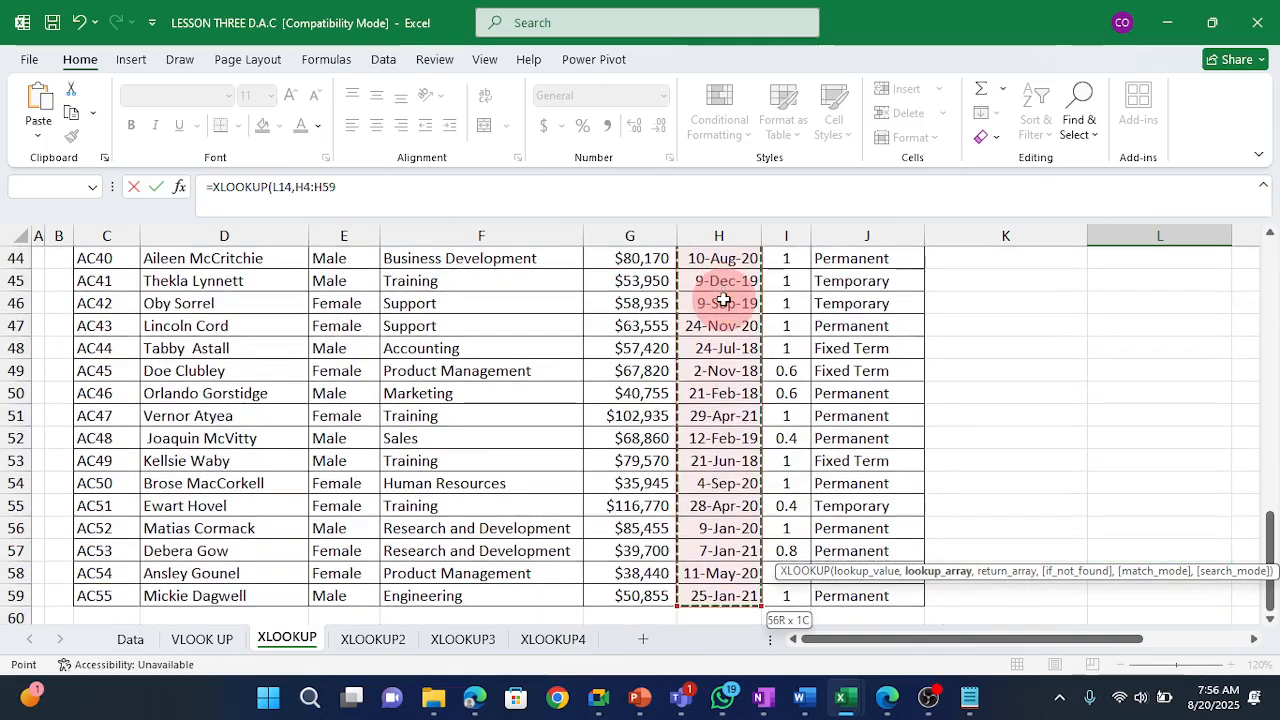
type(",")
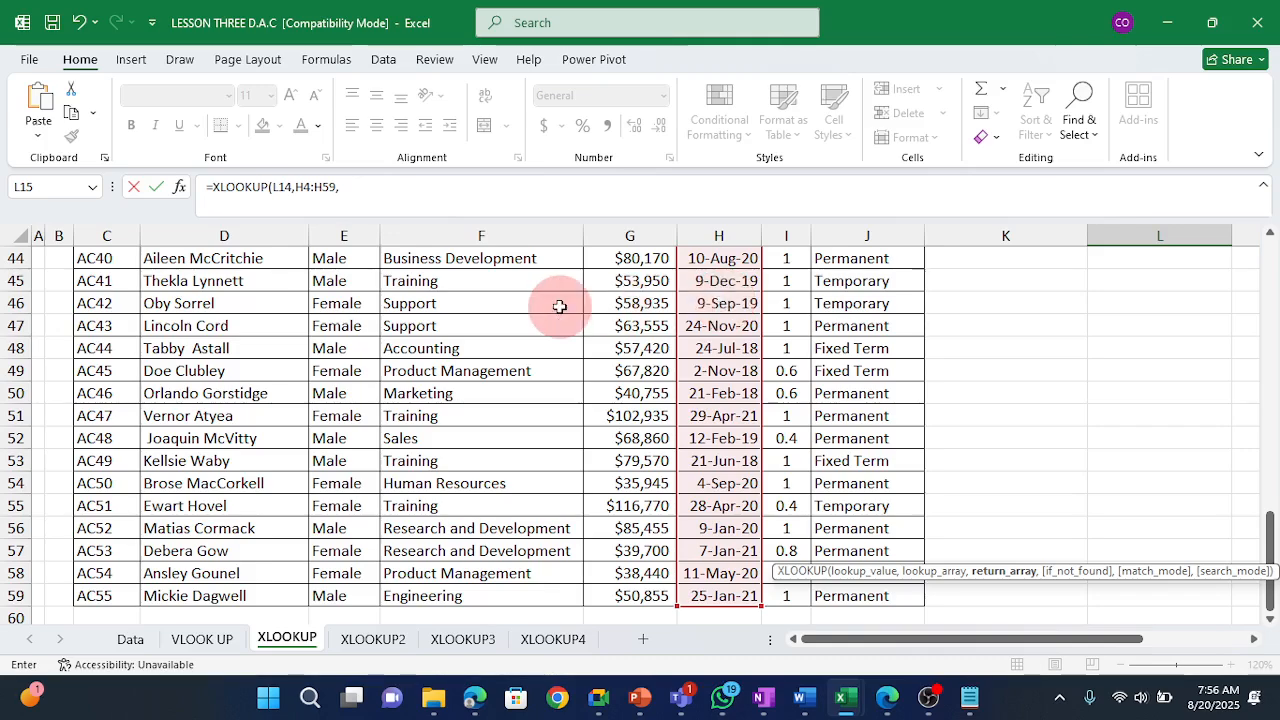
Add the Name column D4:D59 as the return array and "NOT FOUND" as the if-not-found text, completing the L15 formula.
scroll(334, 366, "up", 1)
scroll(334, 366, "up", 13)
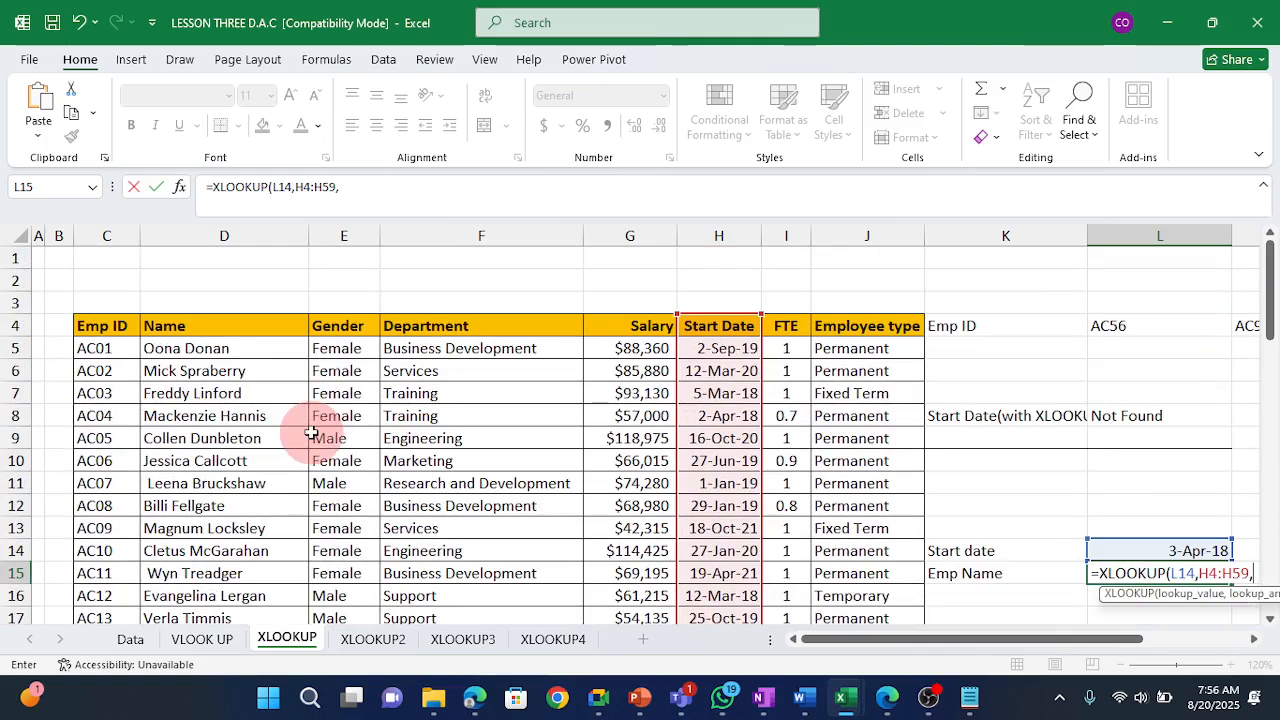
left_click(185, 332)
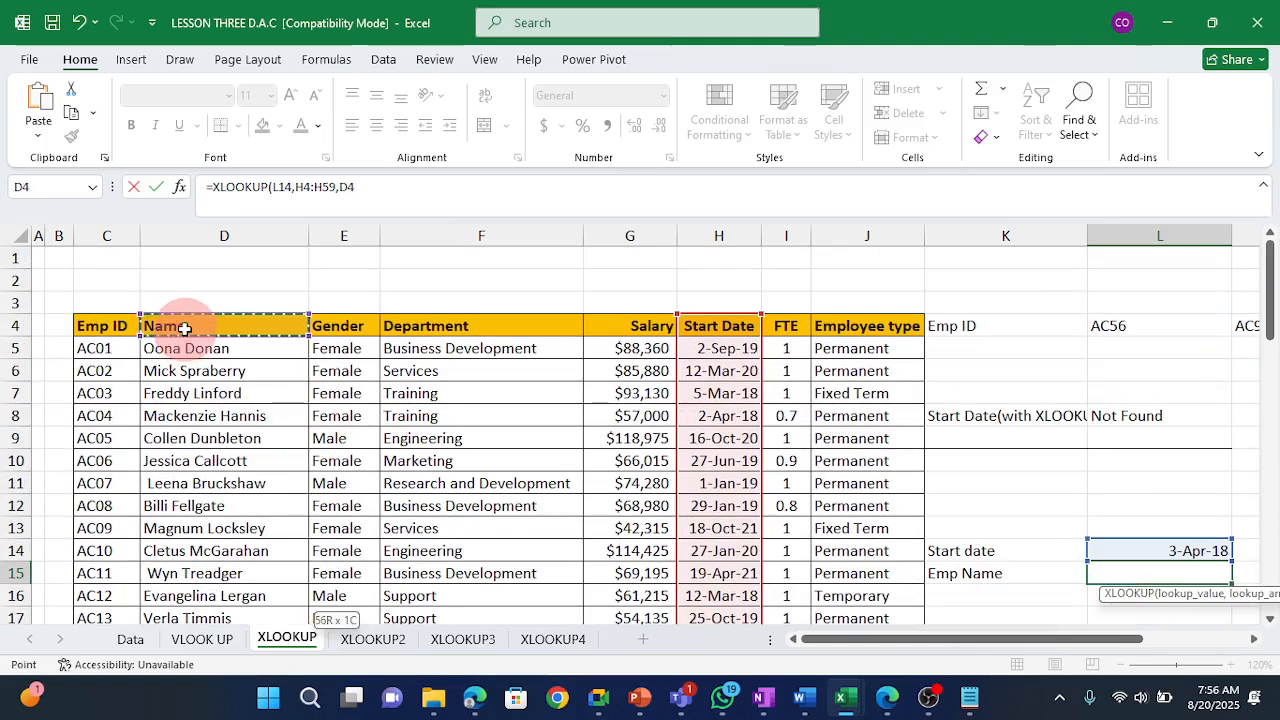
key("ctrl+shift+Down")
type(",\"nO")
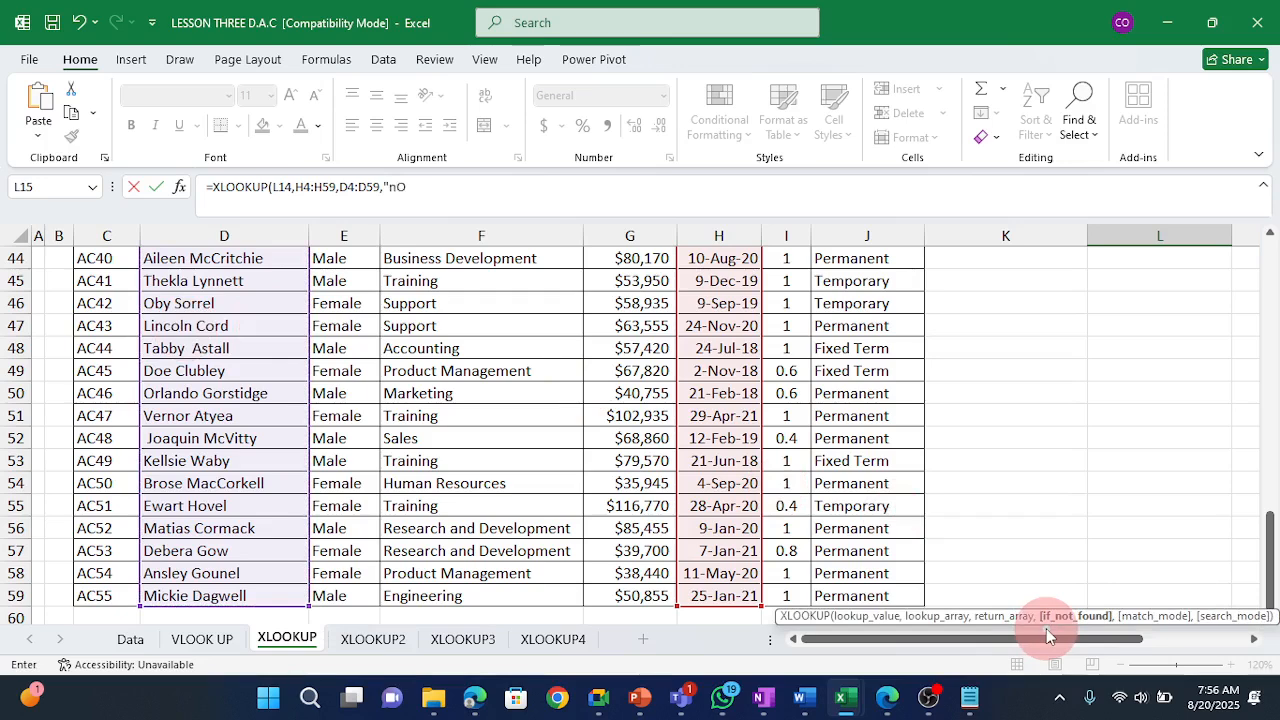
key("BackSpace")
key("BackSpace")
type("NOT FOUND")
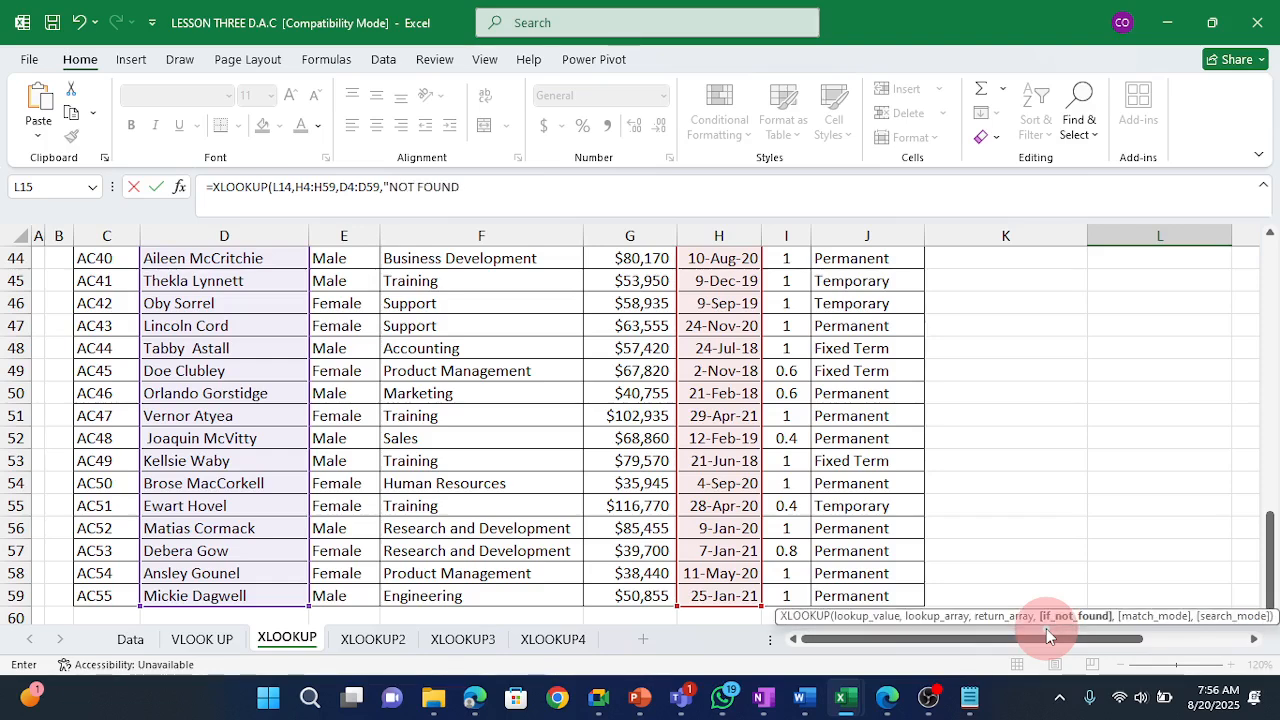
type("\")")
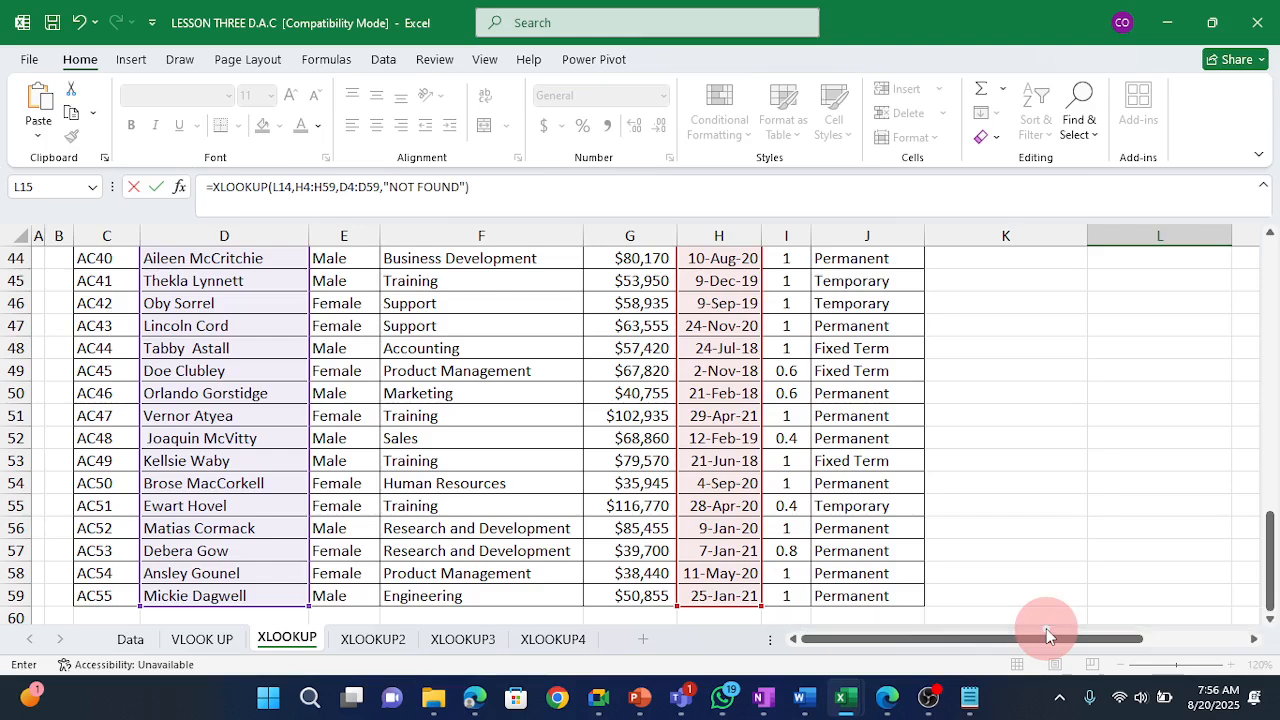
key("Return")
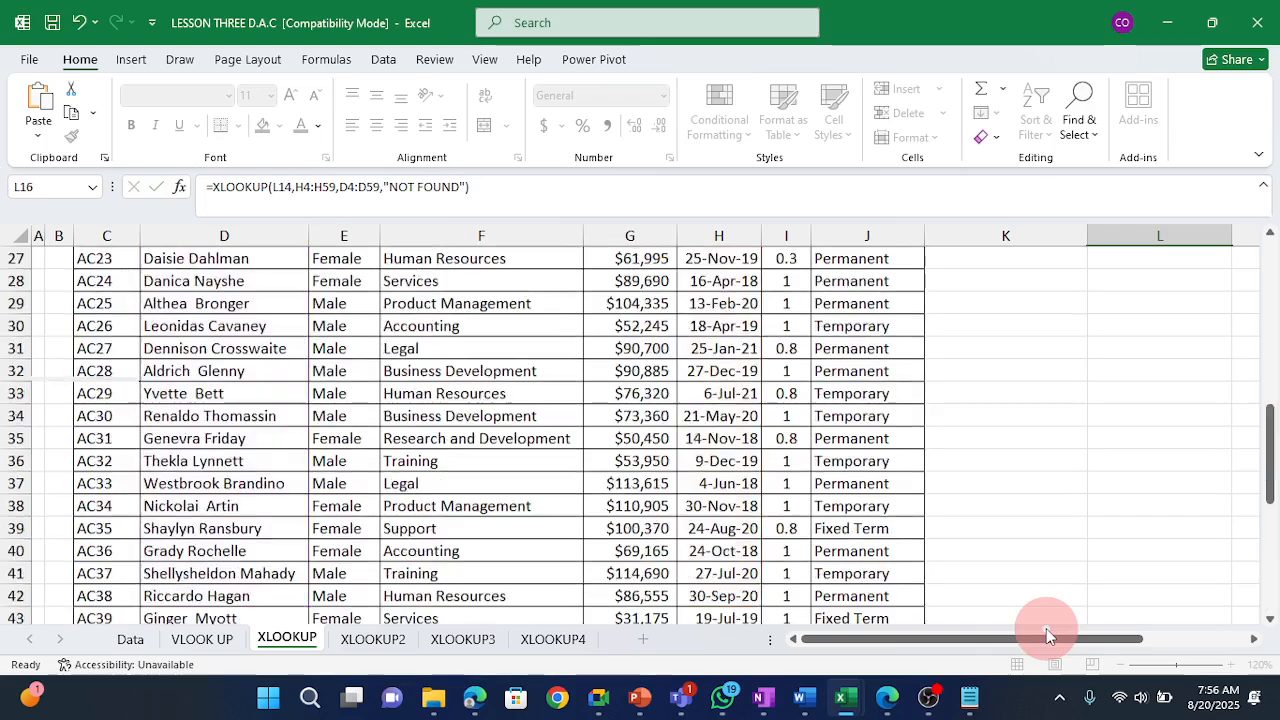
Return to L15 to review its formula and result, and check the start date in L14.
key("Up")
key("Up")
key("Up")
key("Up")
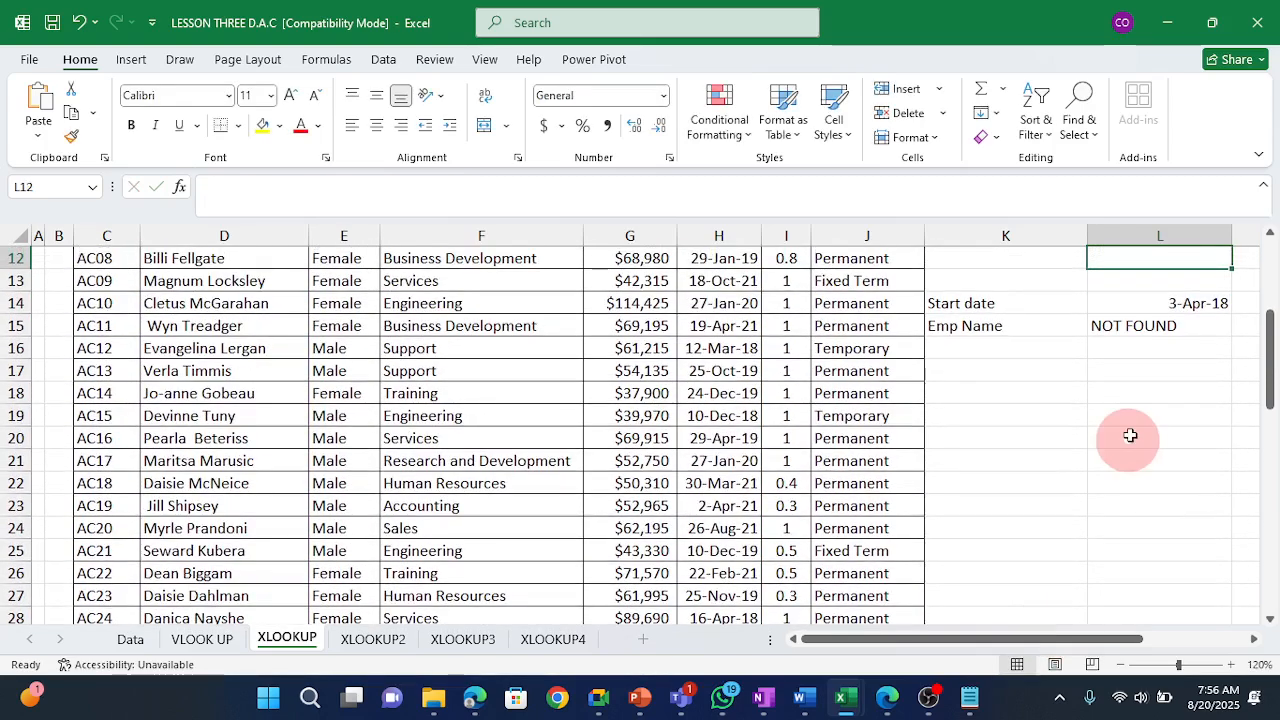
left_click(1159, 325)
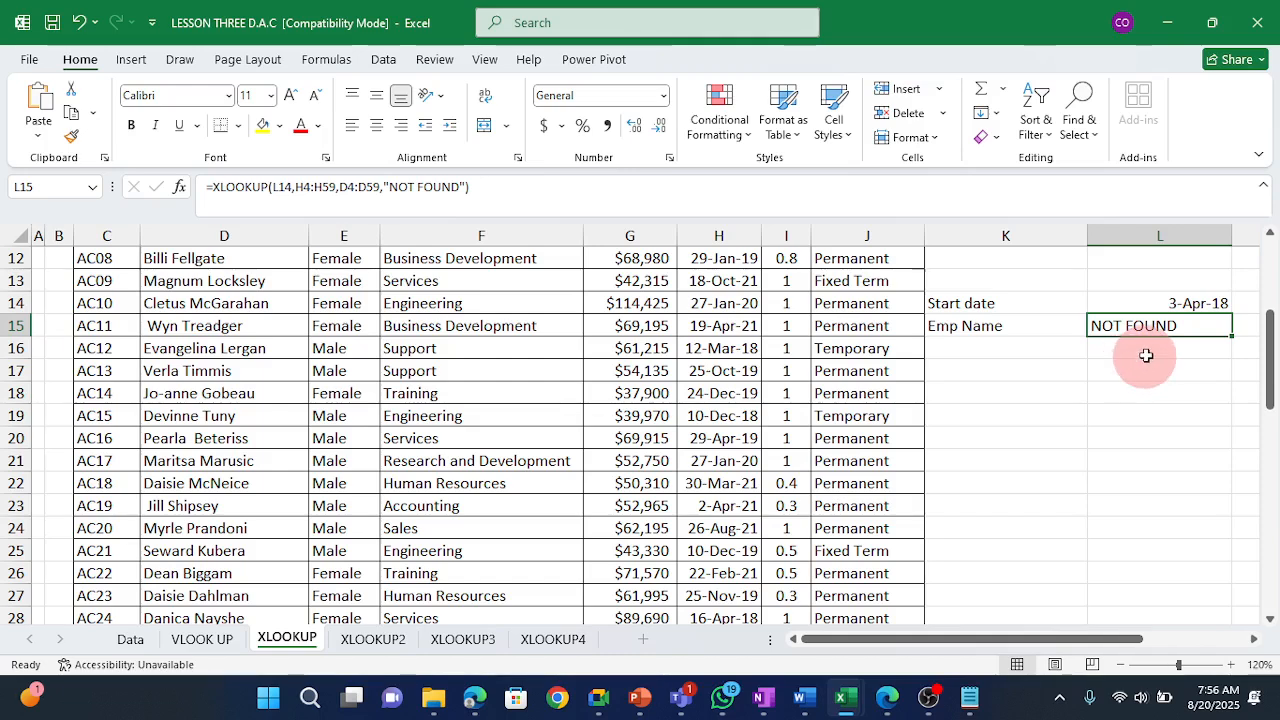
key("Up")
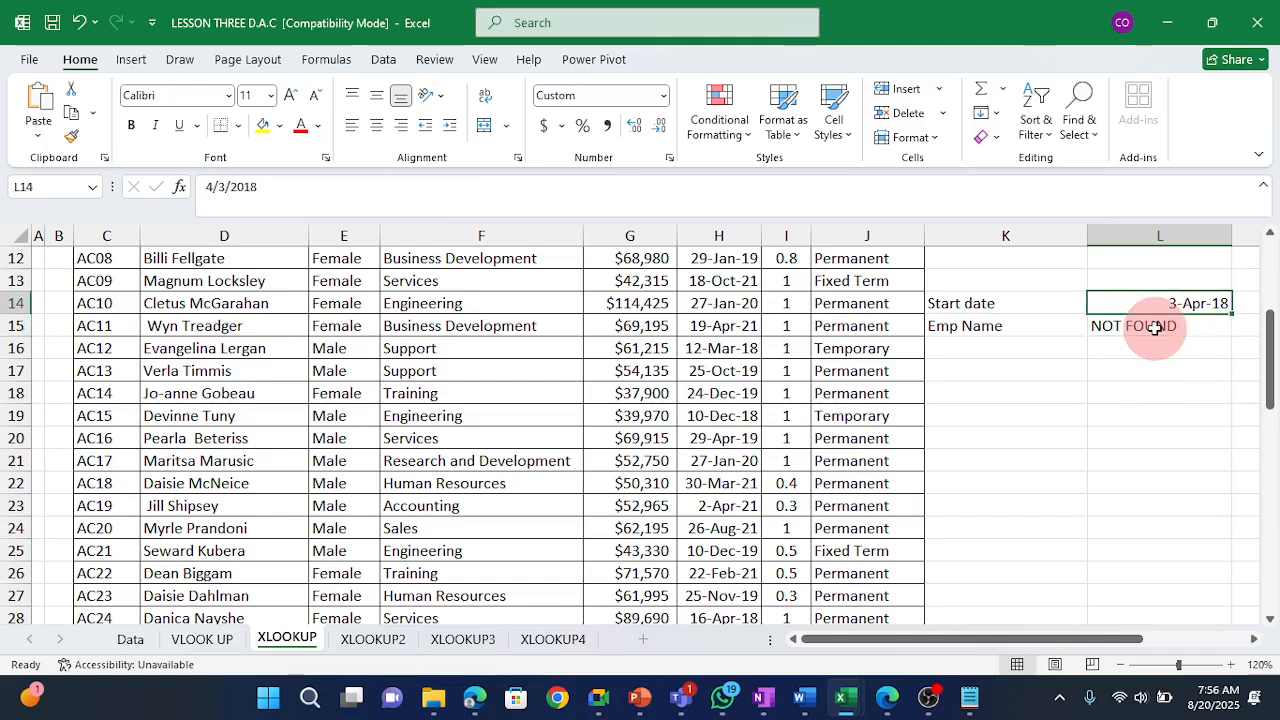
Copy the start date from H15 into L14 as the new lookup value for the employee name.
left_click(1150, 326)
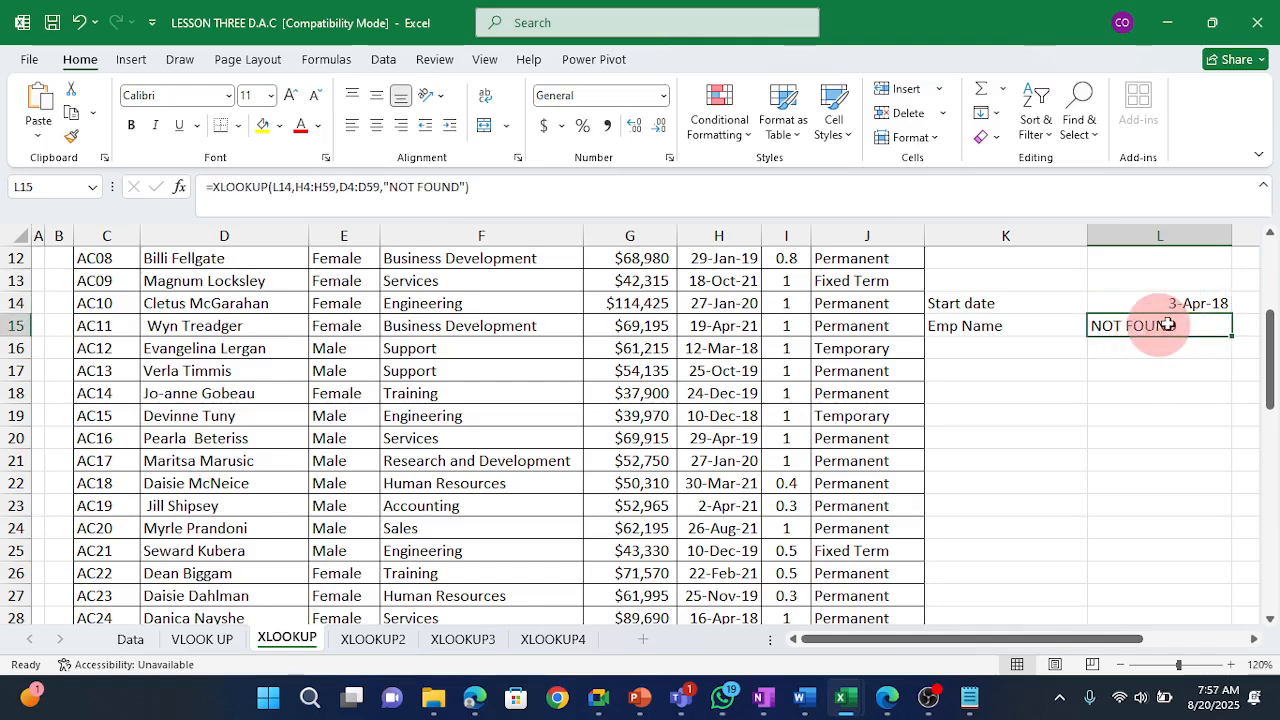
left_click(731, 326)
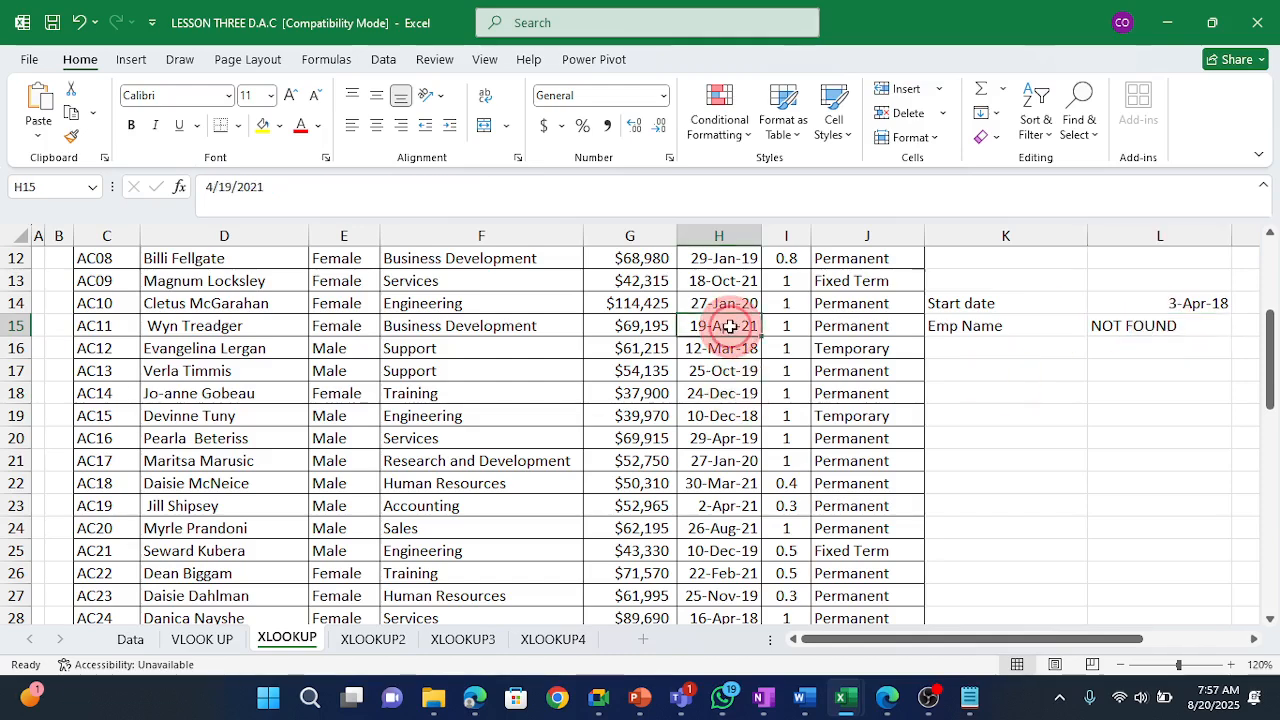
key("ctrl+c")
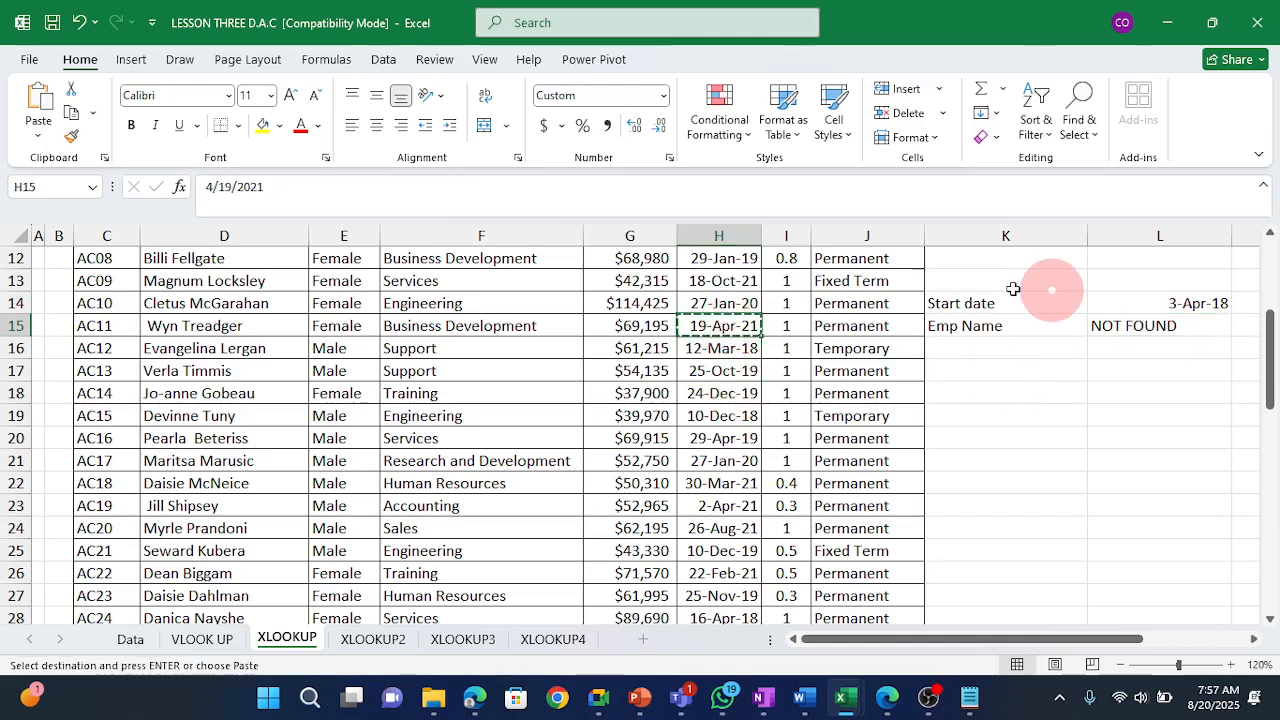
left_click(1160, 307)
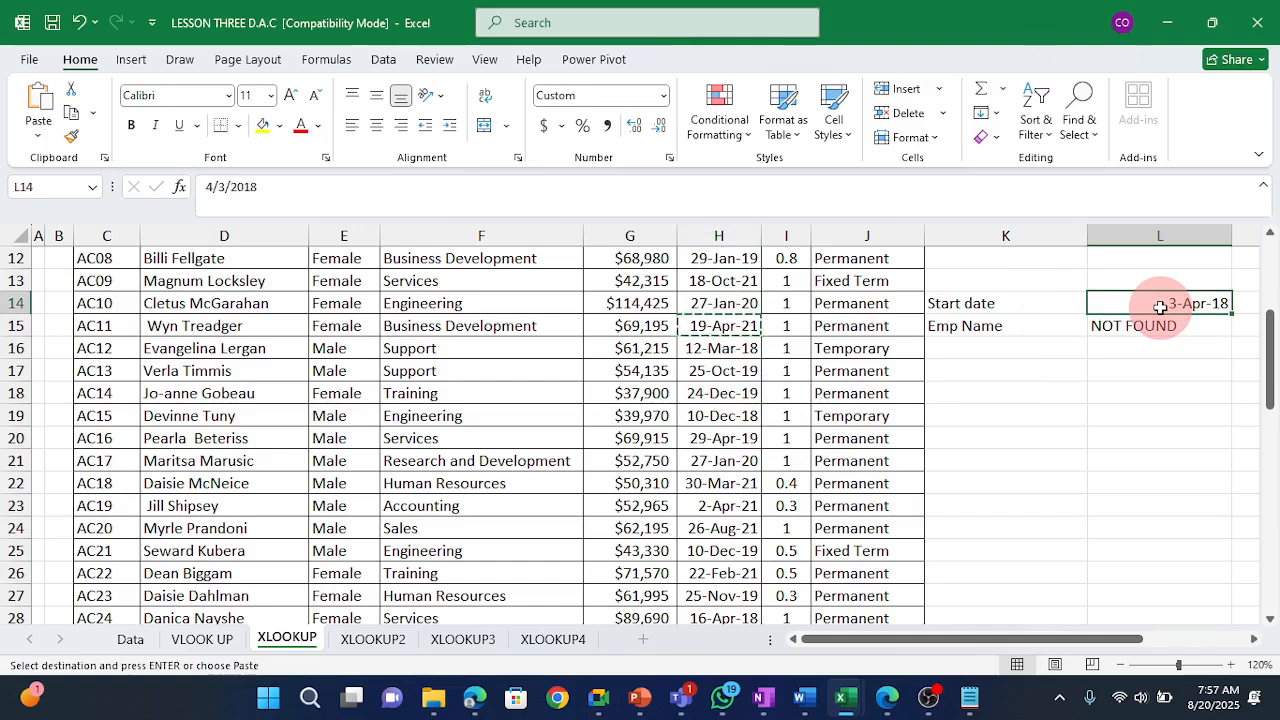
key("ctrl+v")
left_click(1147, 380)
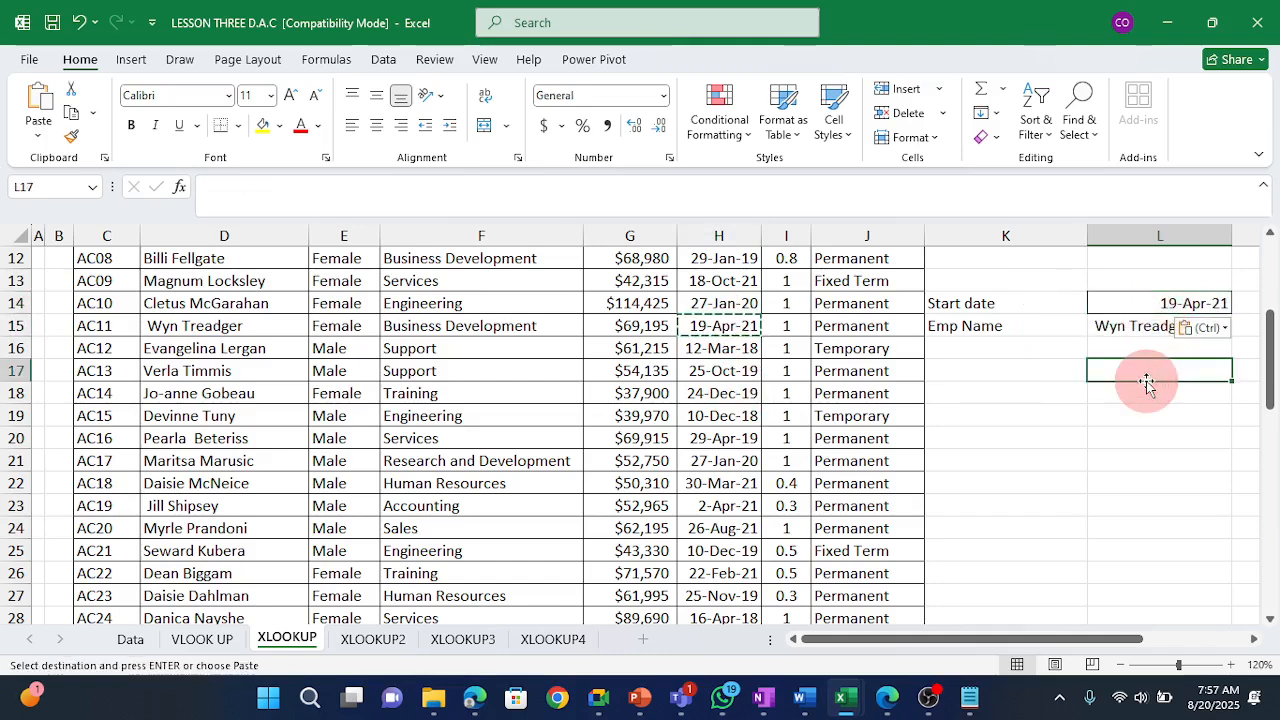
key("Escape")
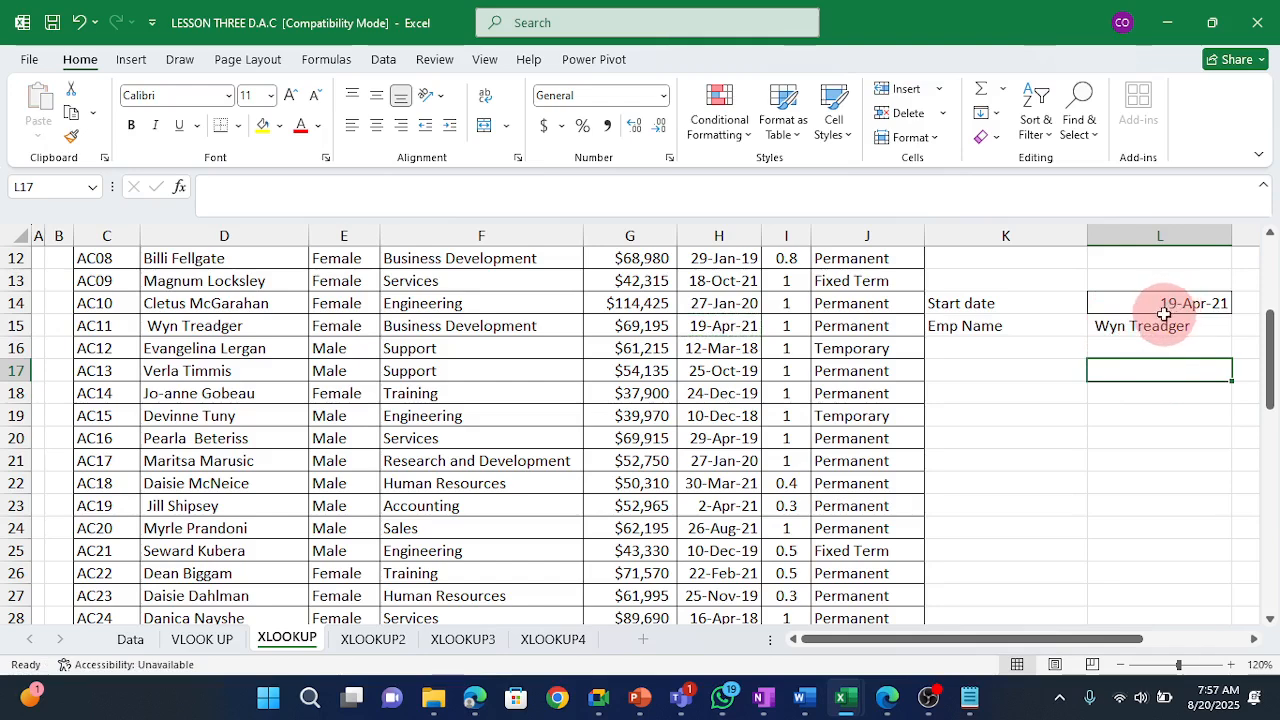
Clear the XLOOKUP formula from L15 and start a VLOOKUP there with L14 as the lookup value.
left_click(1162, 326)
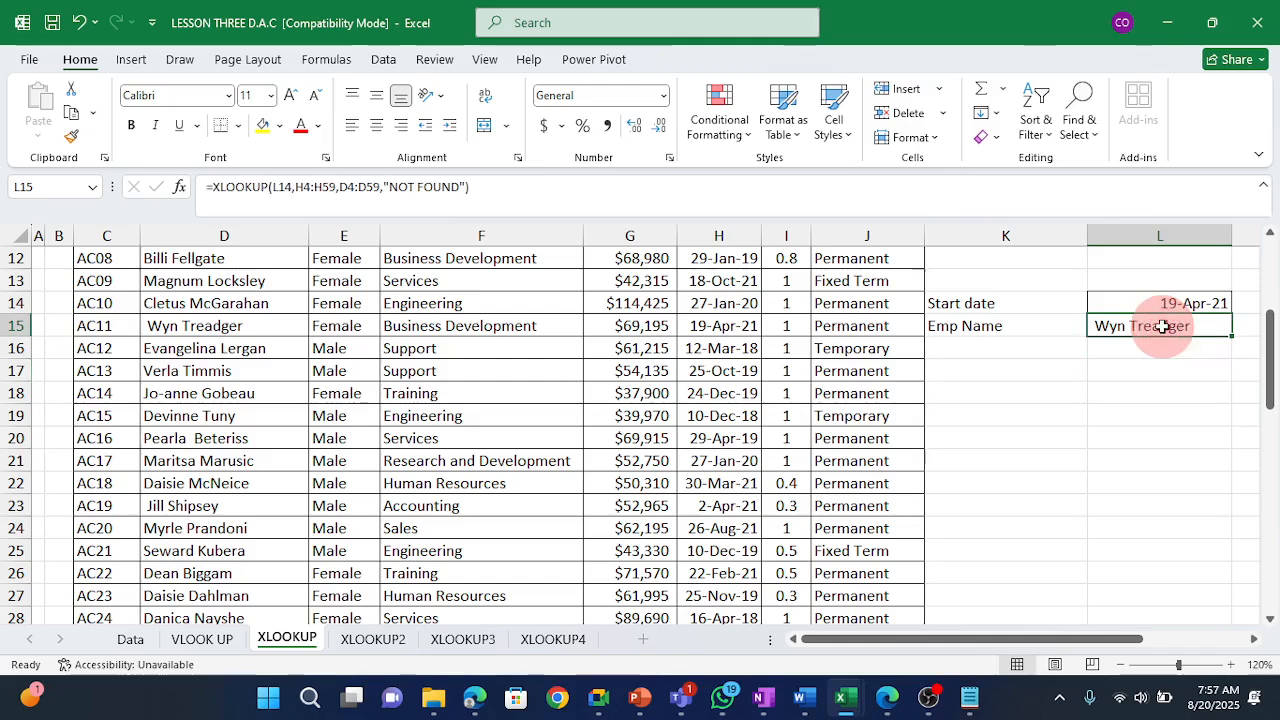
key("Delete")
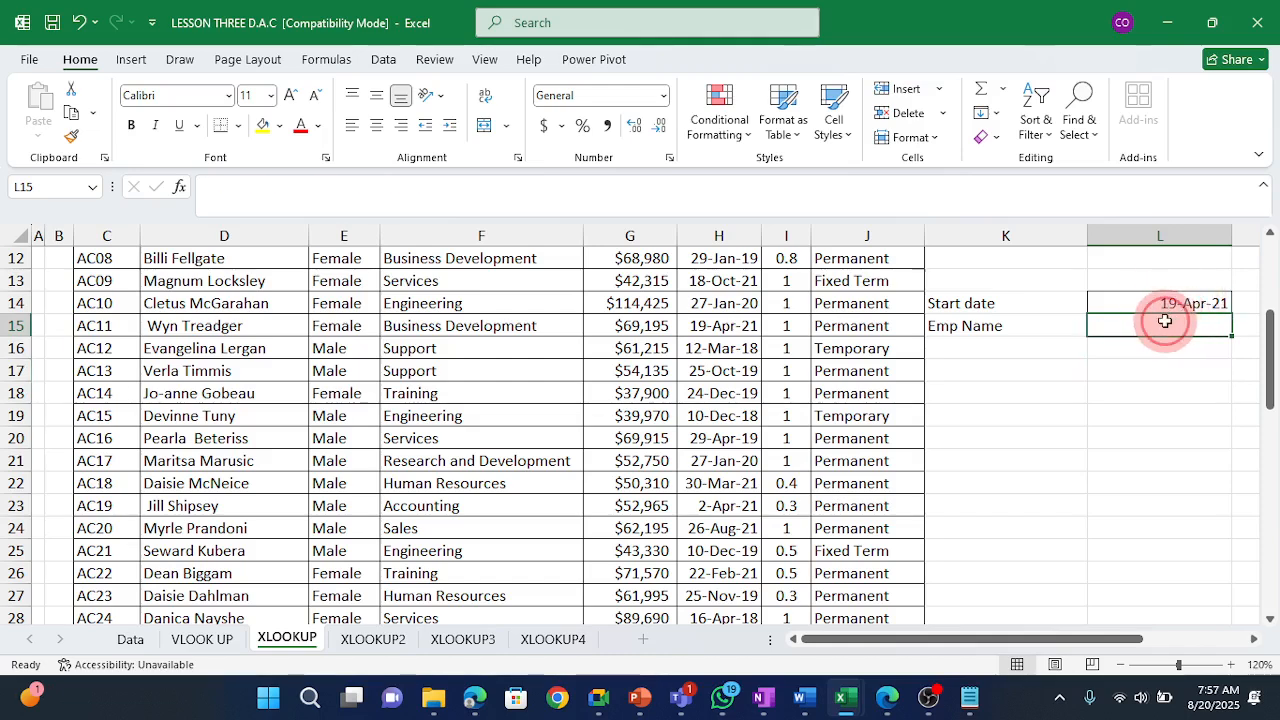
type("=VL")
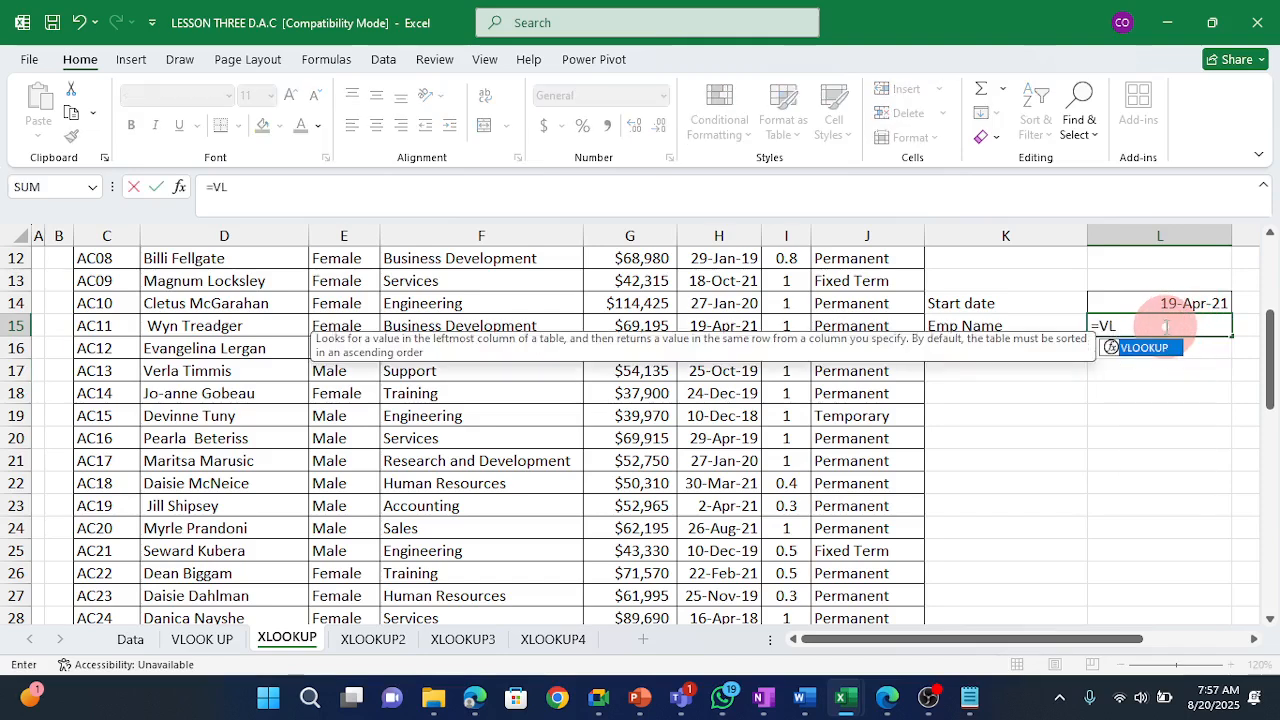
key("Tab")
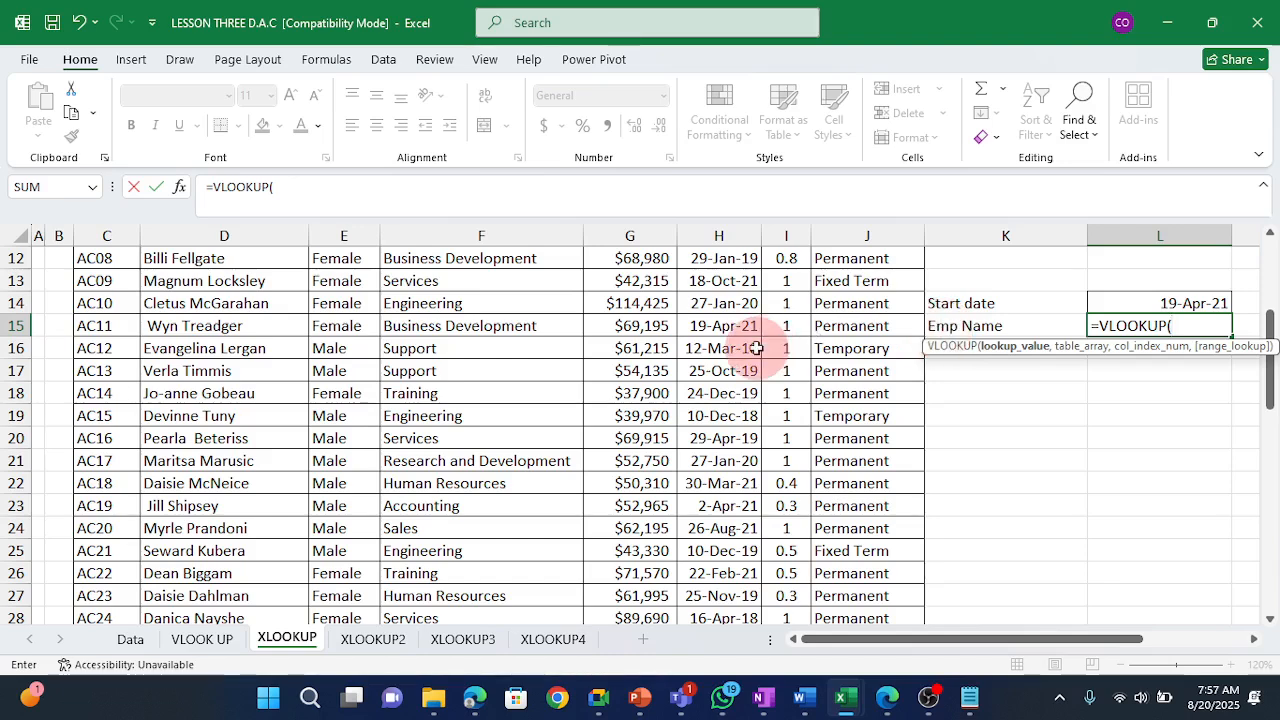
left_click(1162, 303)
type(",")
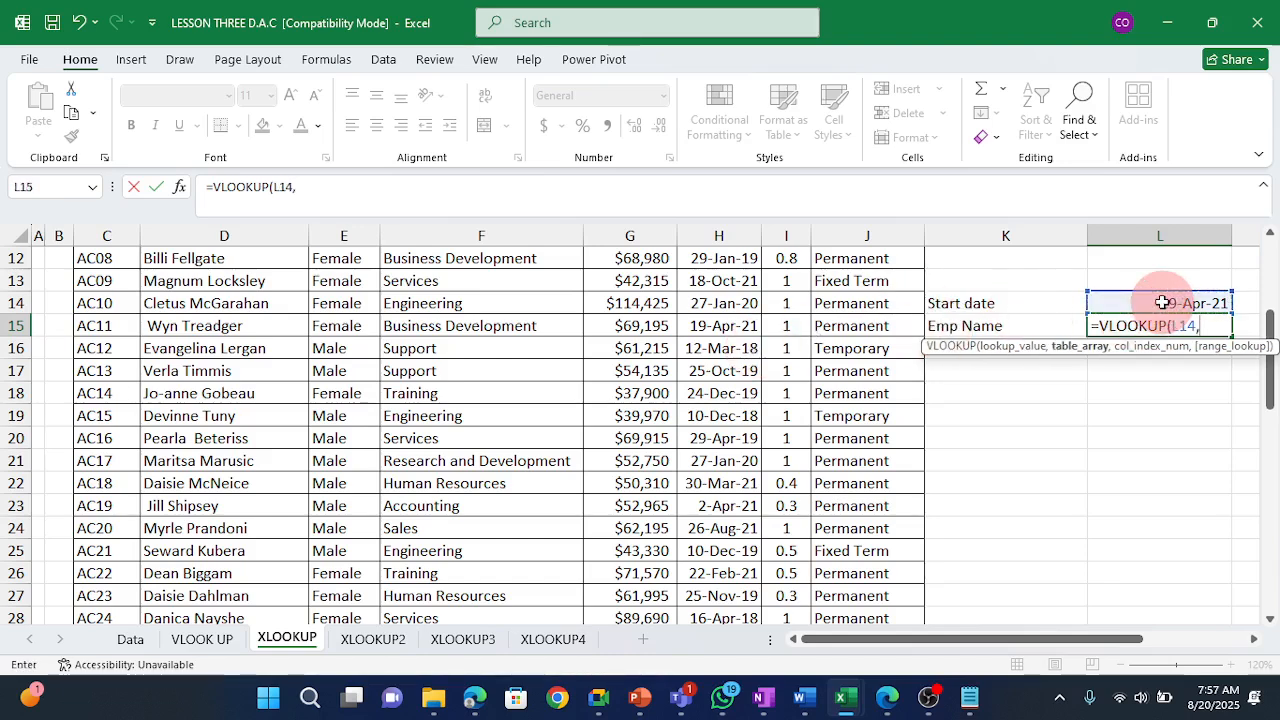
Add the full employee table C4:J59, headers included, as the VLOOKUP table array.
scroll(571, 391, "up", 4)
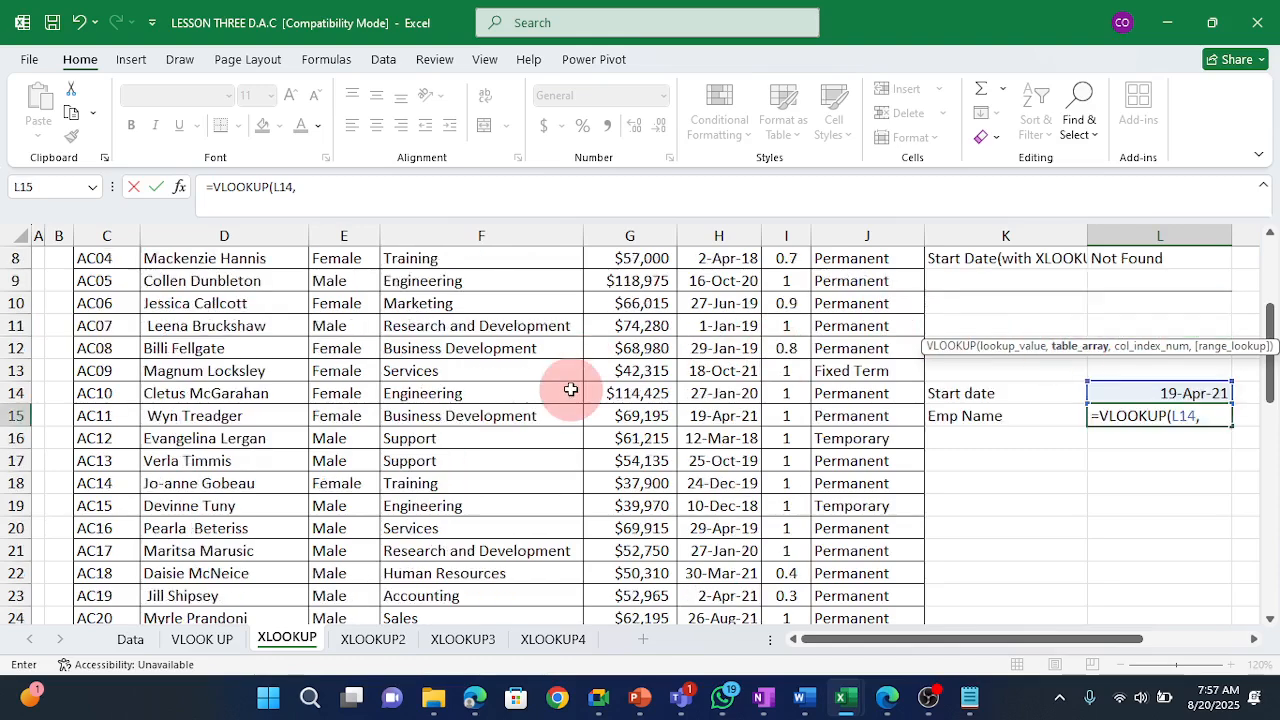
left_click(104, 329)
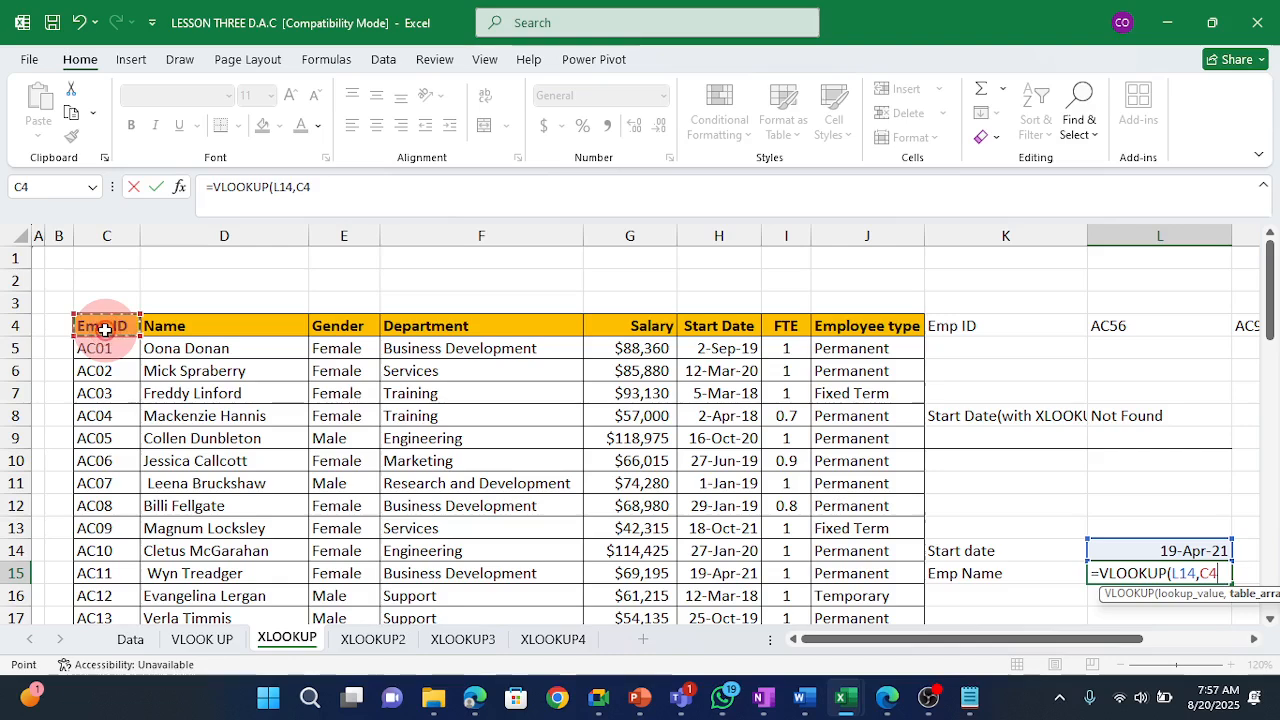
key("shift+Right")
key("shift+Right")
key("shift+Right")
key("shift+Right")
key("shift+Right")
key("shift+Right")
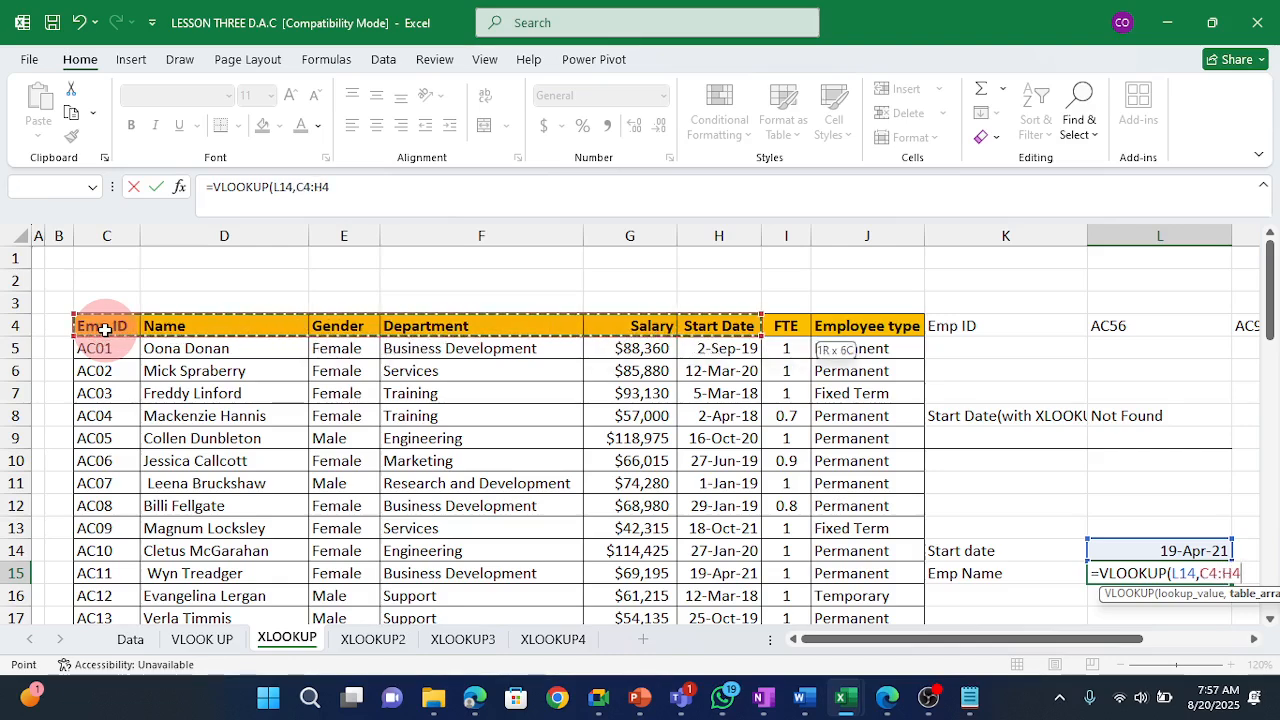
key("shift+Right")
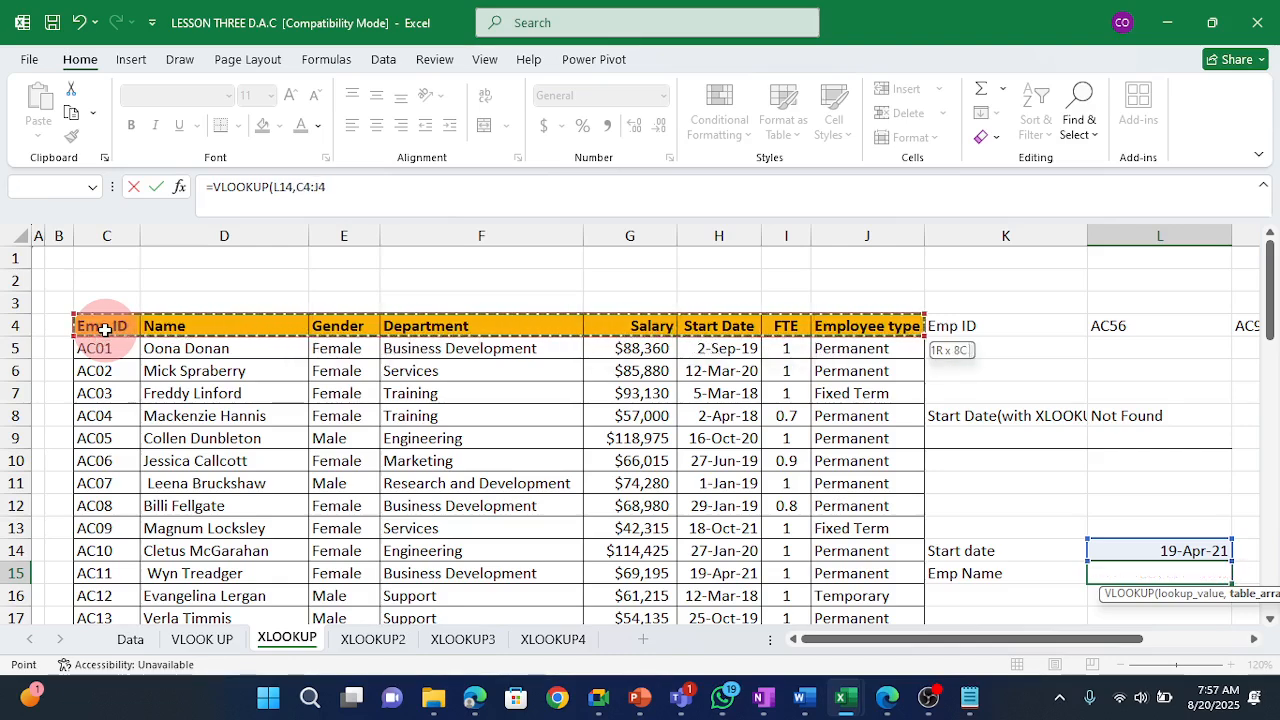
key("ctrl+shift+Down")
Set the column index to 2 with FALSE for an exact match, completing the VLOOKUP formula in L15.
type(",2")
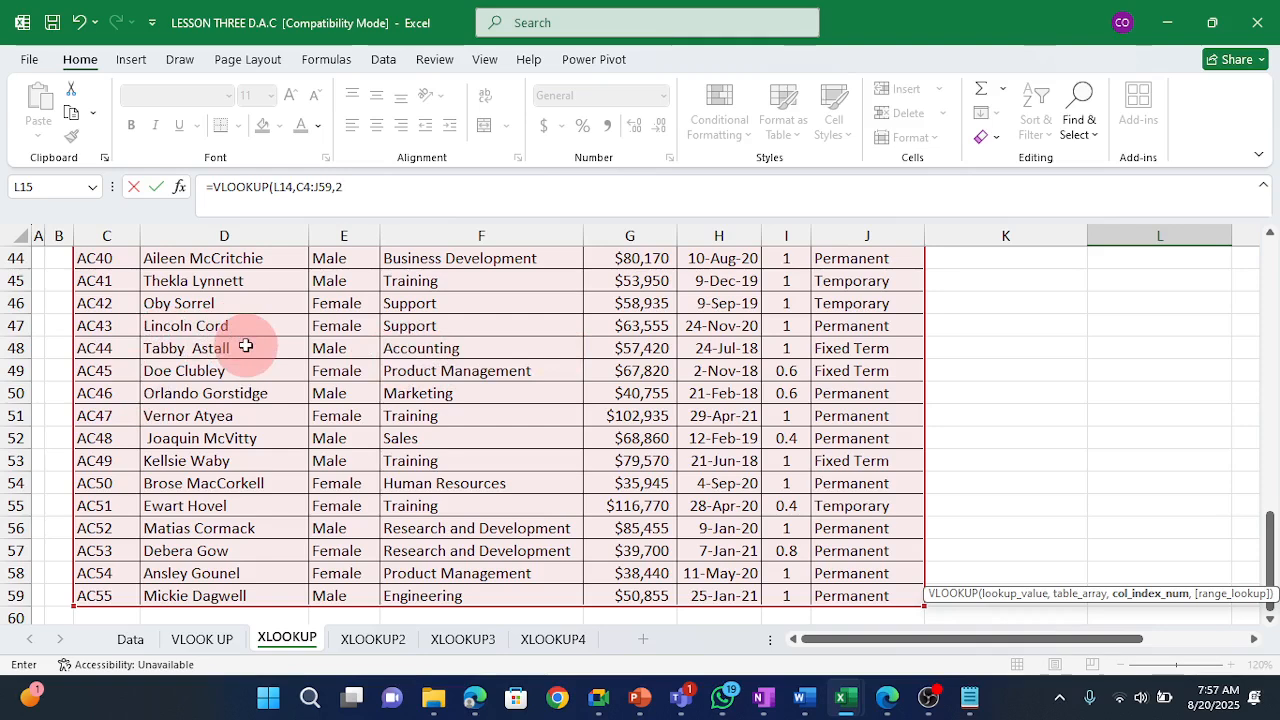
type(",")
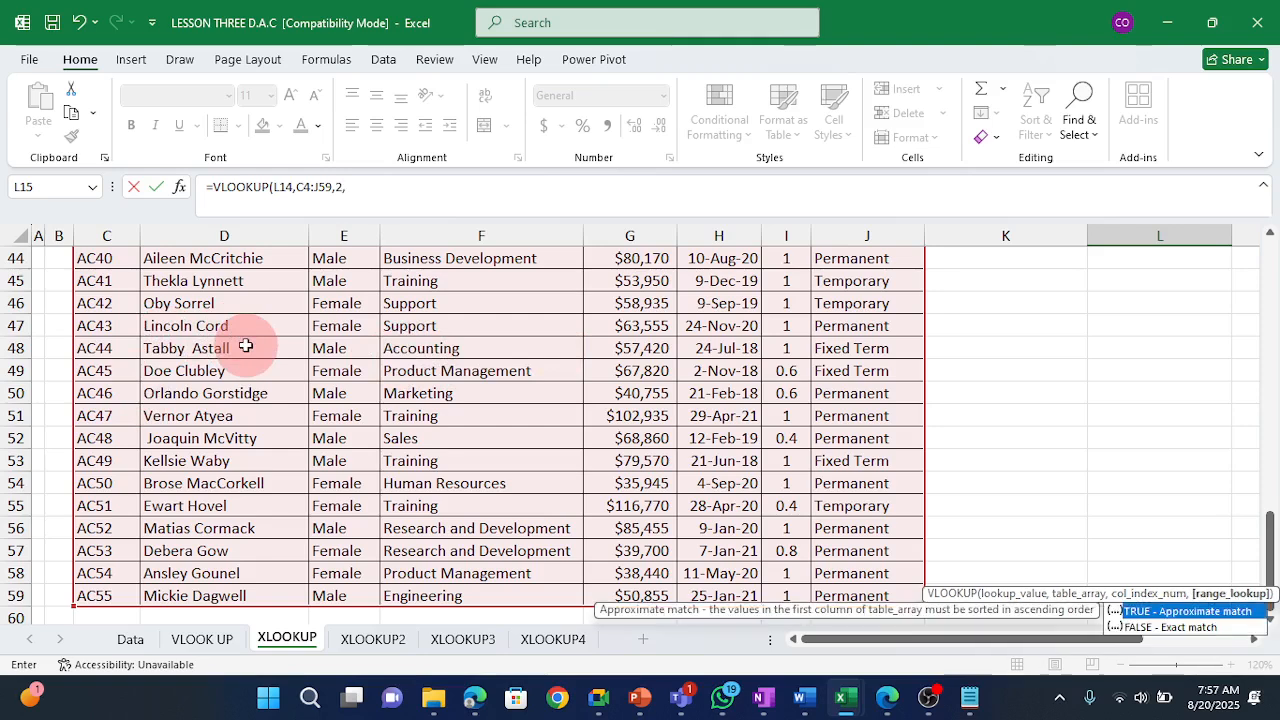
key("Down")
key("Tab")
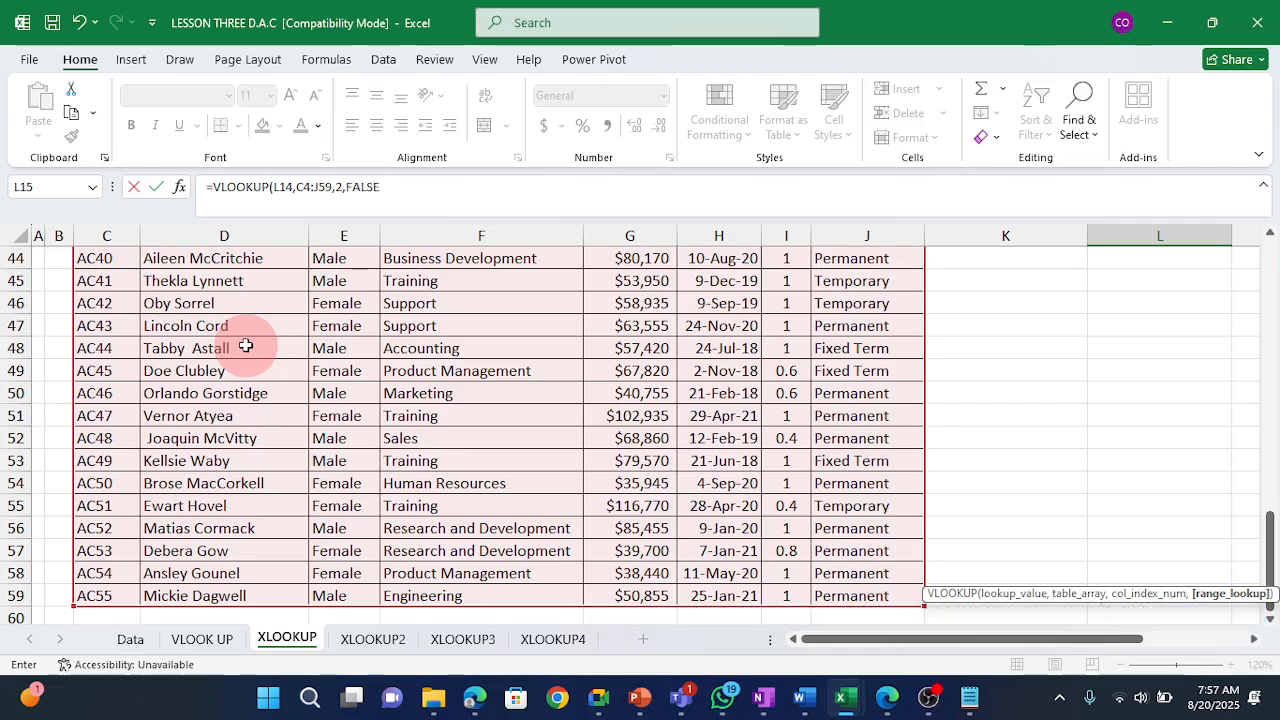
key("Return")
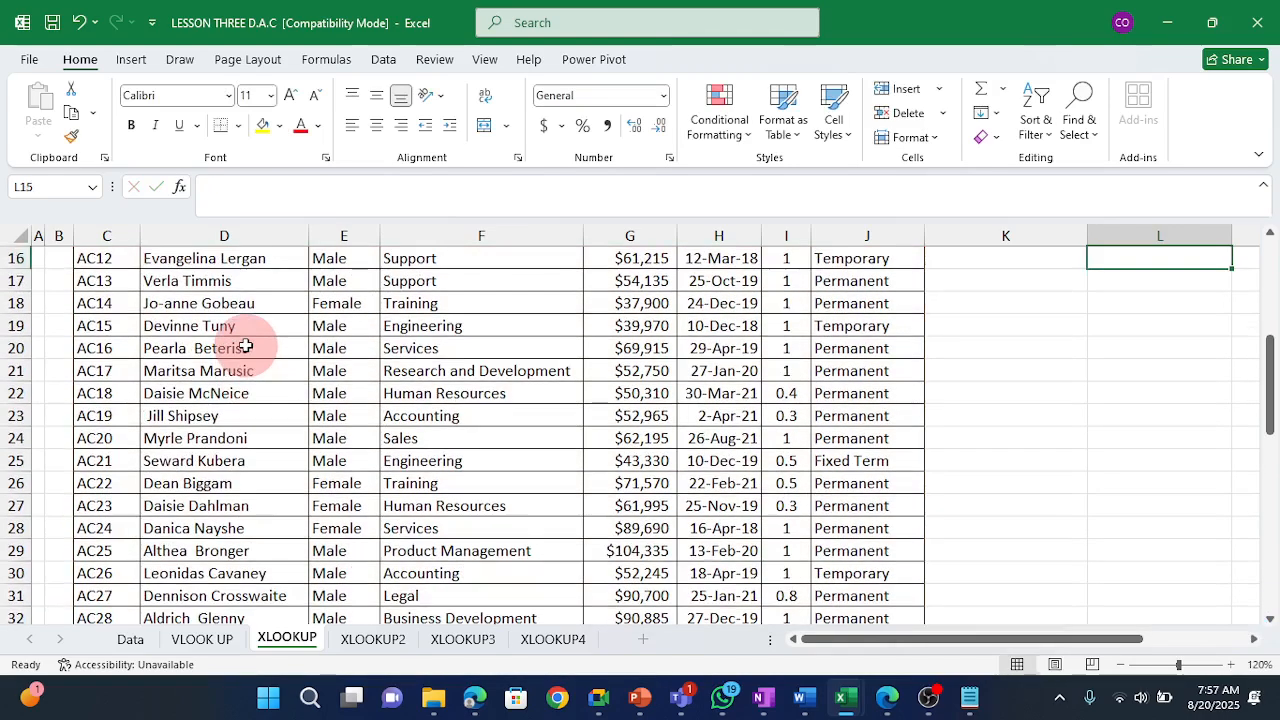
Reopen the L15 formula and insert IFERROR( in front of VLOOKUP.
key("Up")
key("Up")
key("Up")
key("Up")
key("Up")
key("Up")
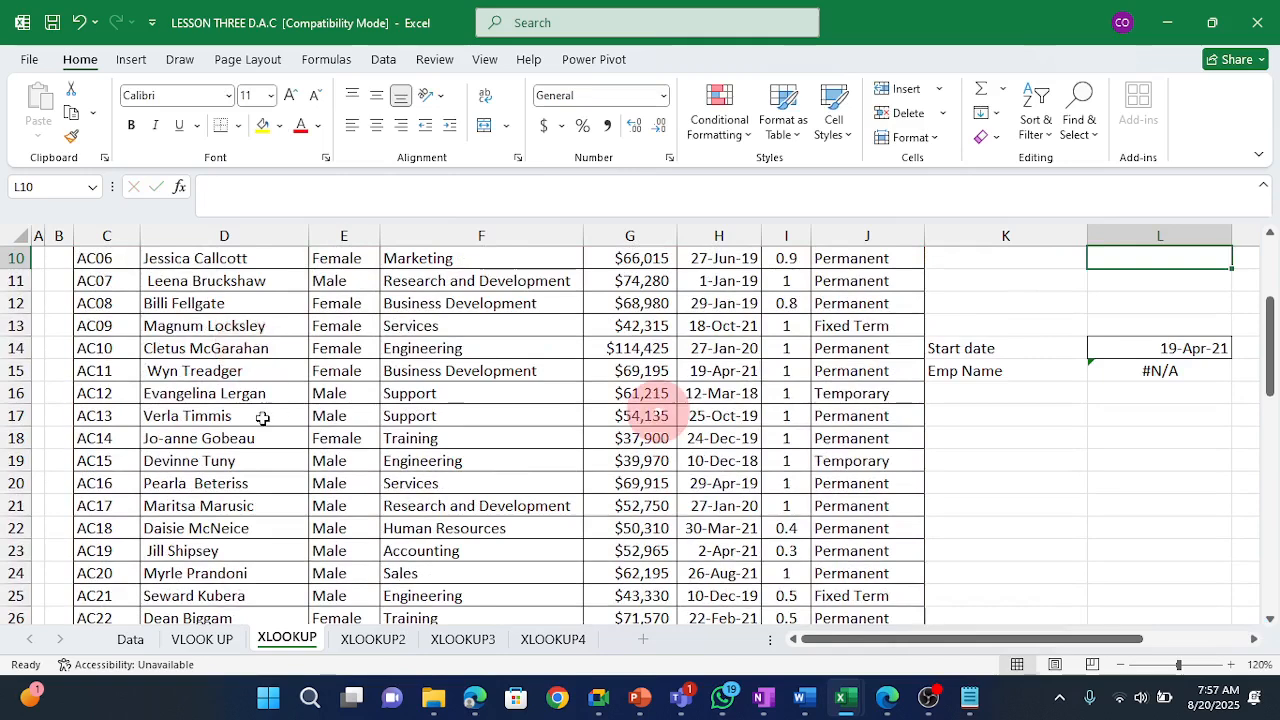
double_click(1153, 372)
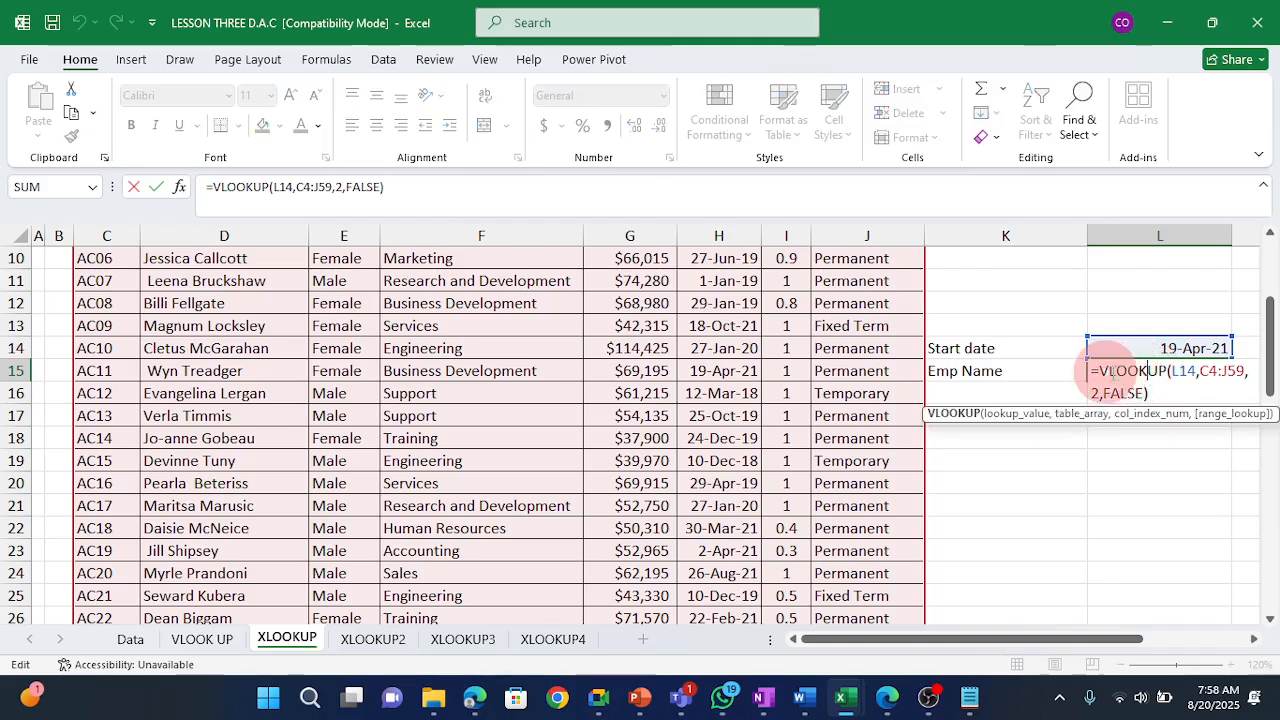
left_click(1099, 371)
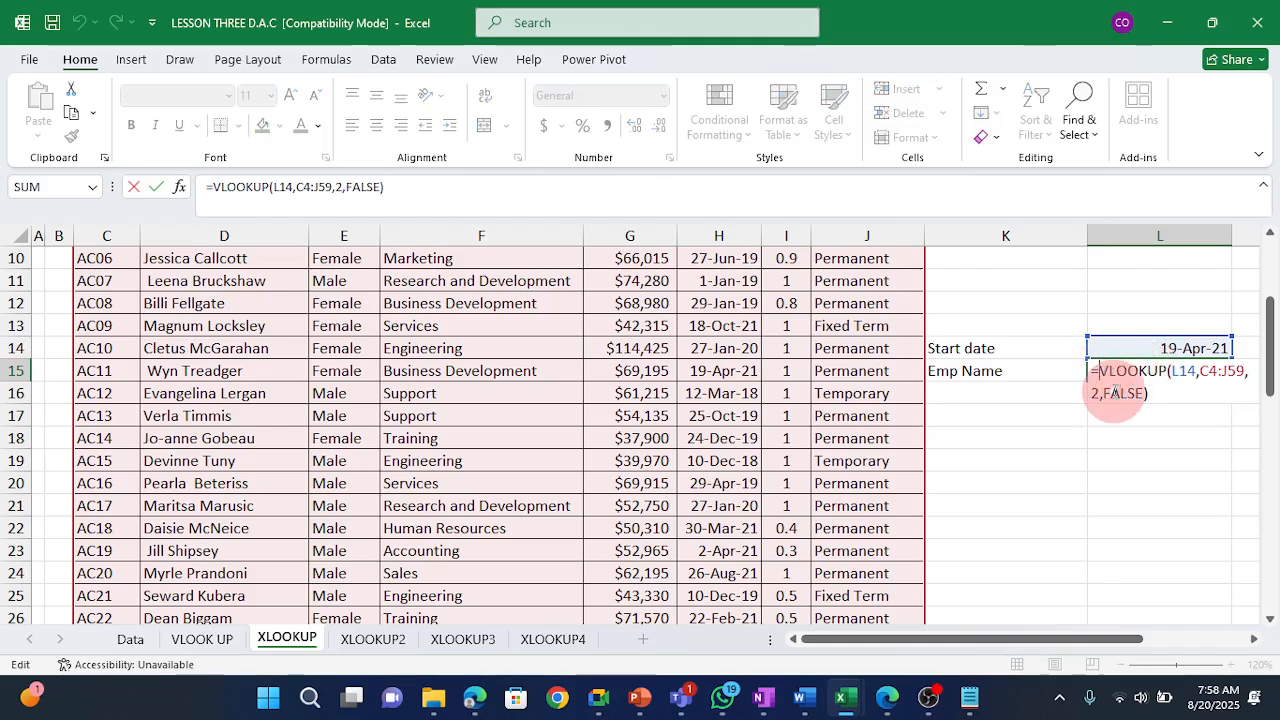
type("IF")
key("Down")
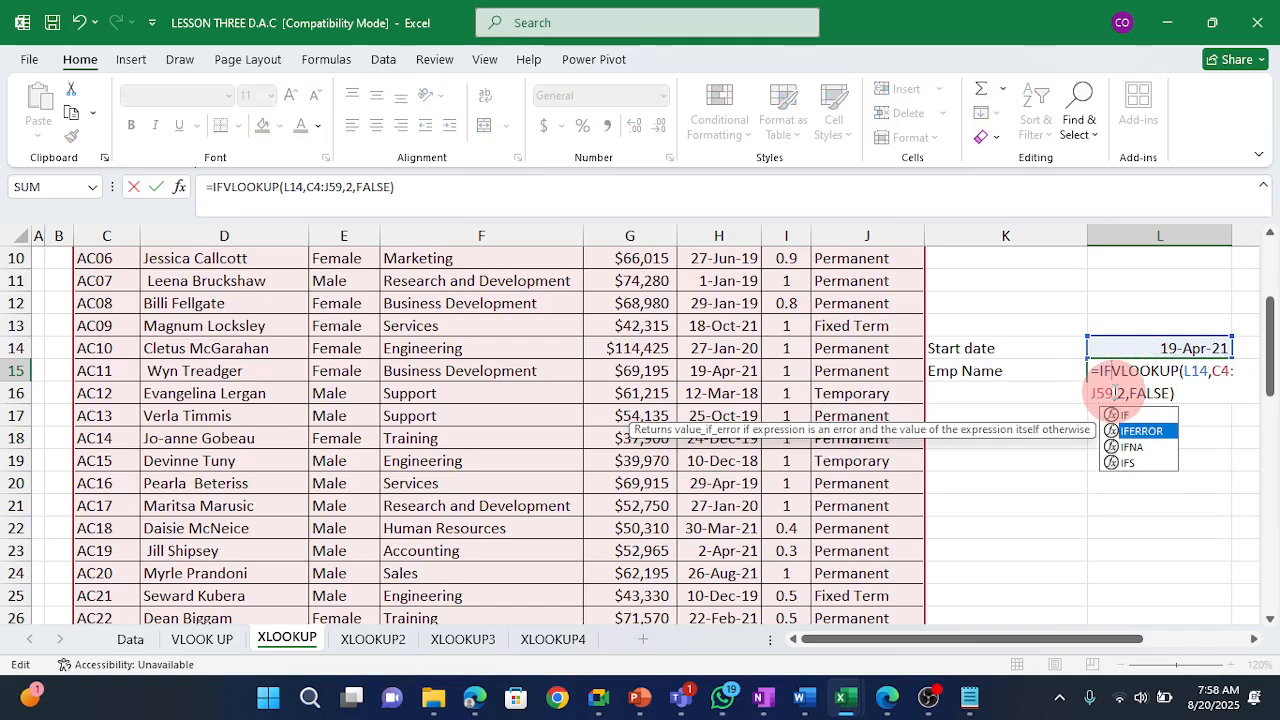
key("Tab")
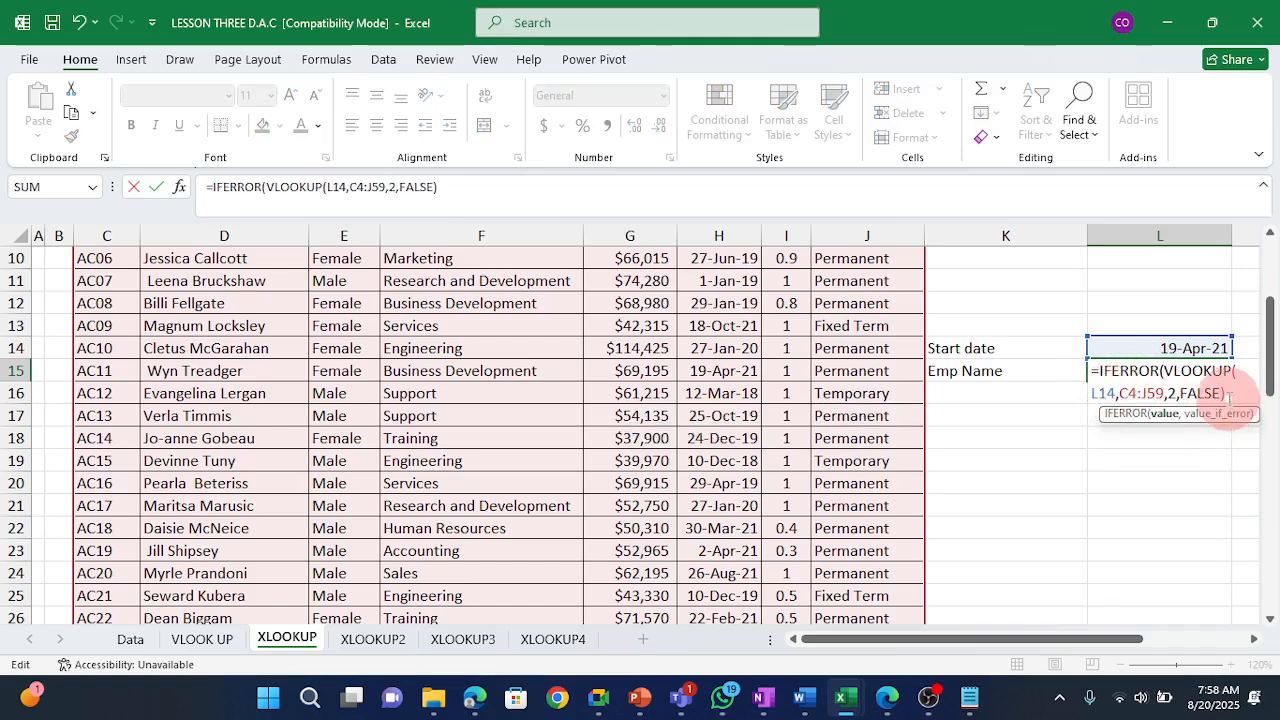
Add "NOT FOUND" as the IFERROR value_if_error argument and complete the L15 formula.
left_click(1227, 394)
type(",")
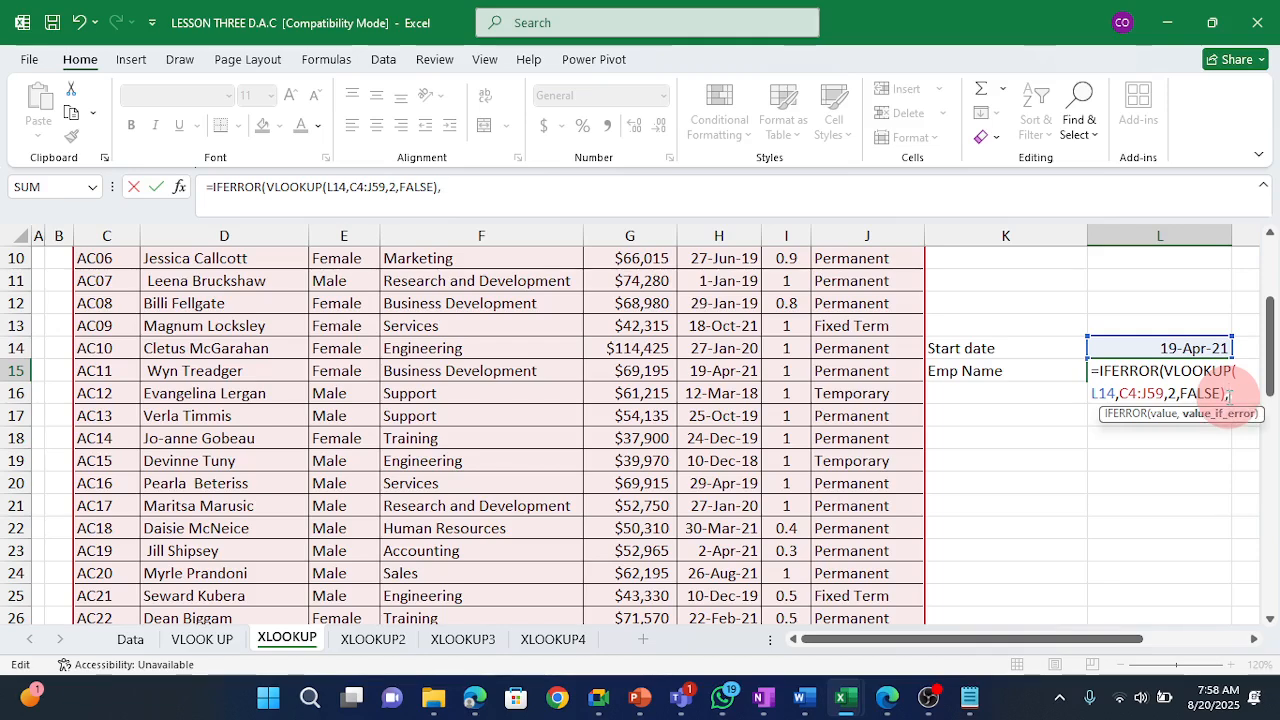
type("\"NOT")
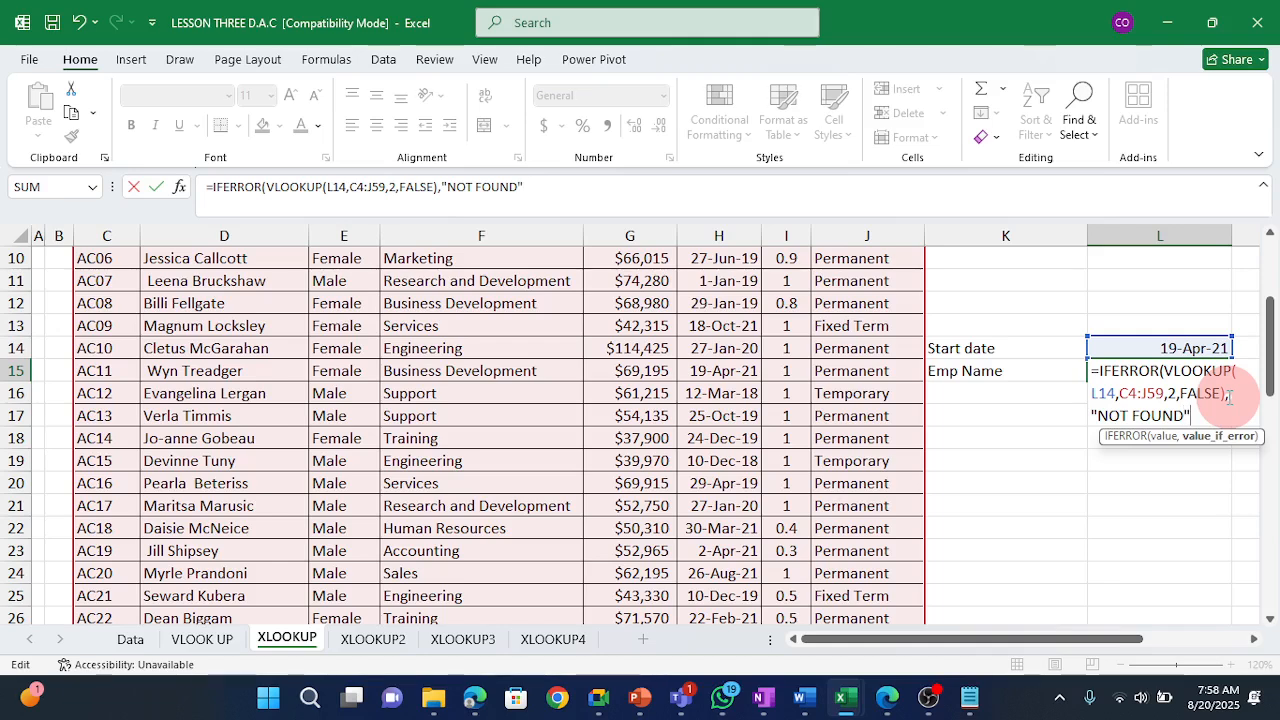
type("FOUND\"")
key("Return")
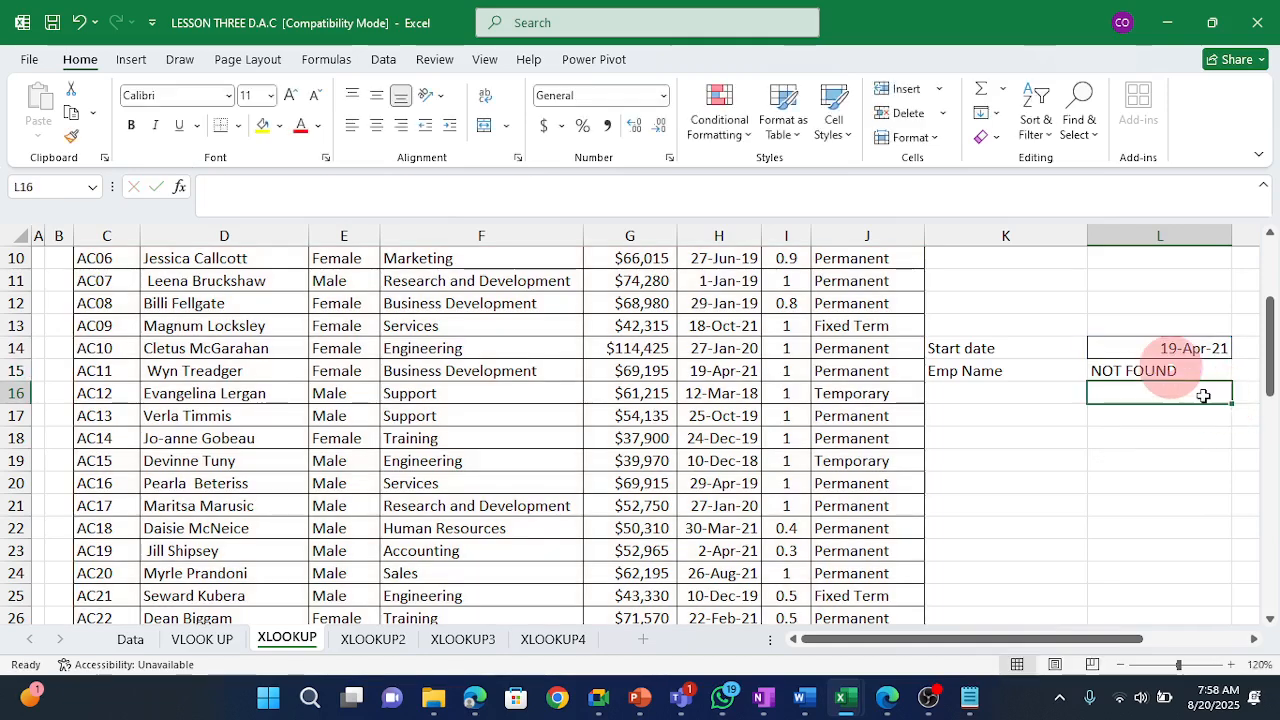
Review the L15 formula and the L14 start date against the matching employee row, from Start Date back to Emp ID.
left_click(1165, 371)
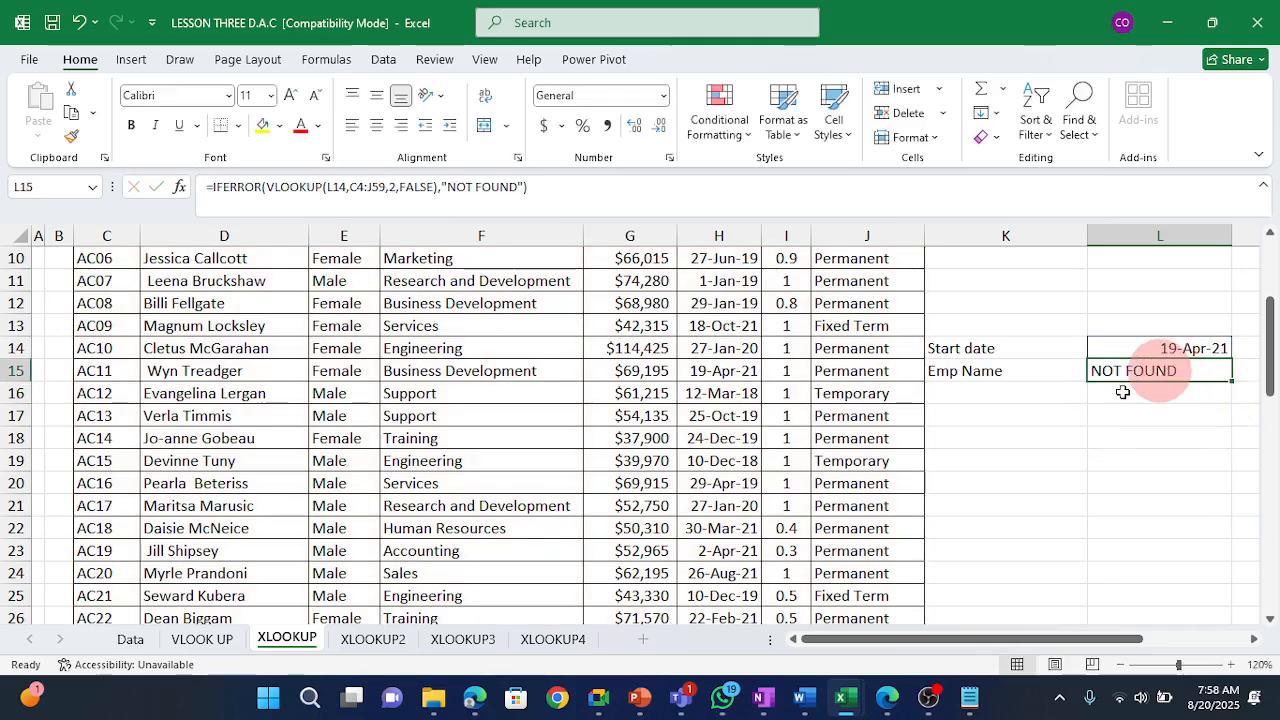
left_click(1200, 344)
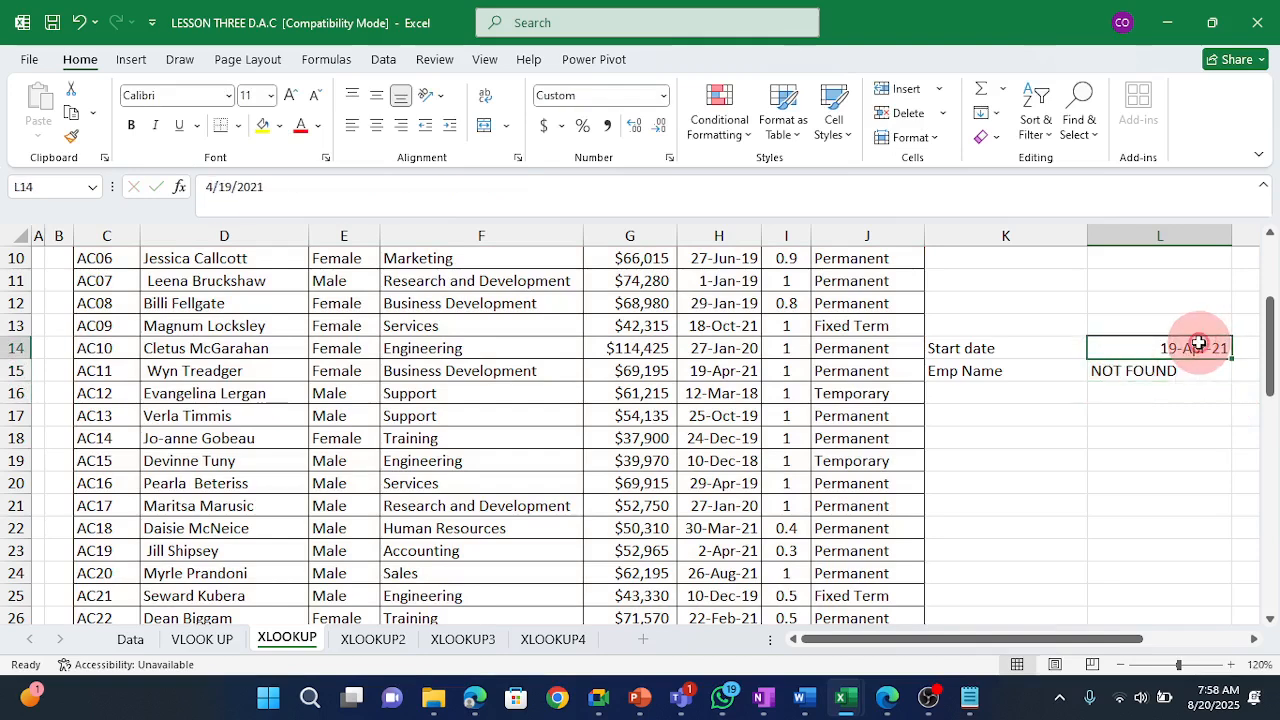
left_click(1143, 376)
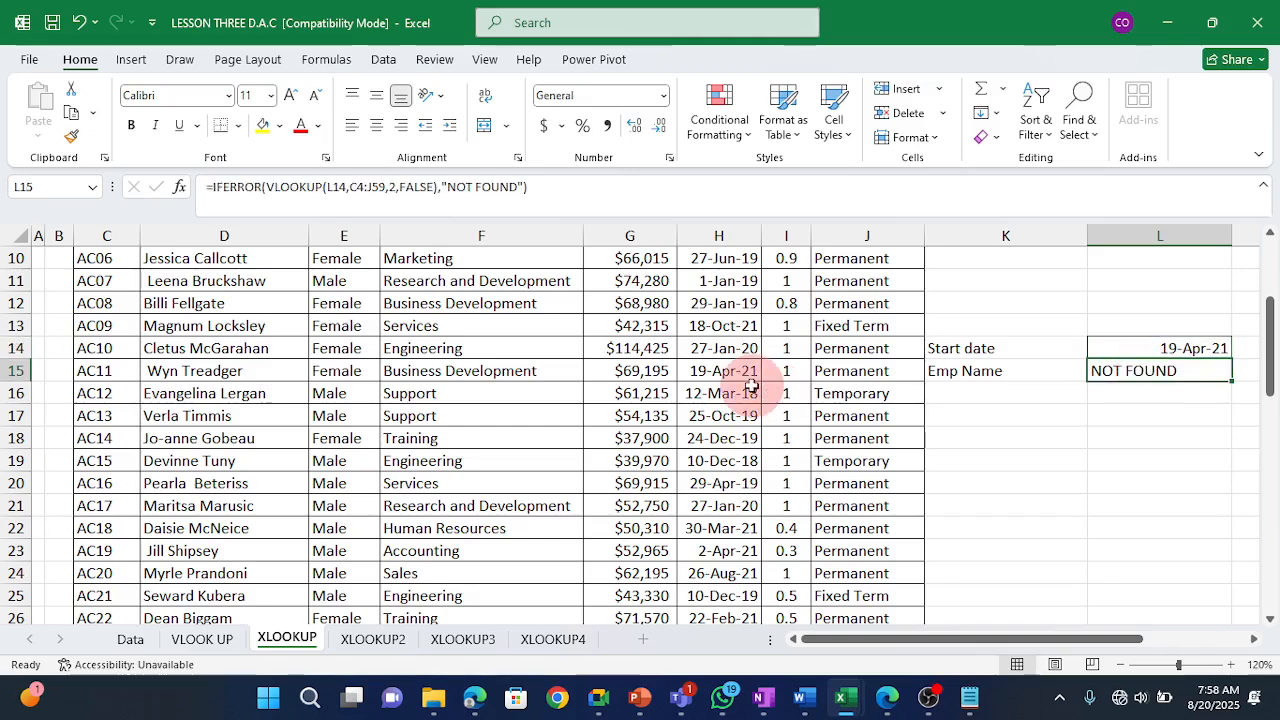
left_click_drag(752, 387, 93, 370)
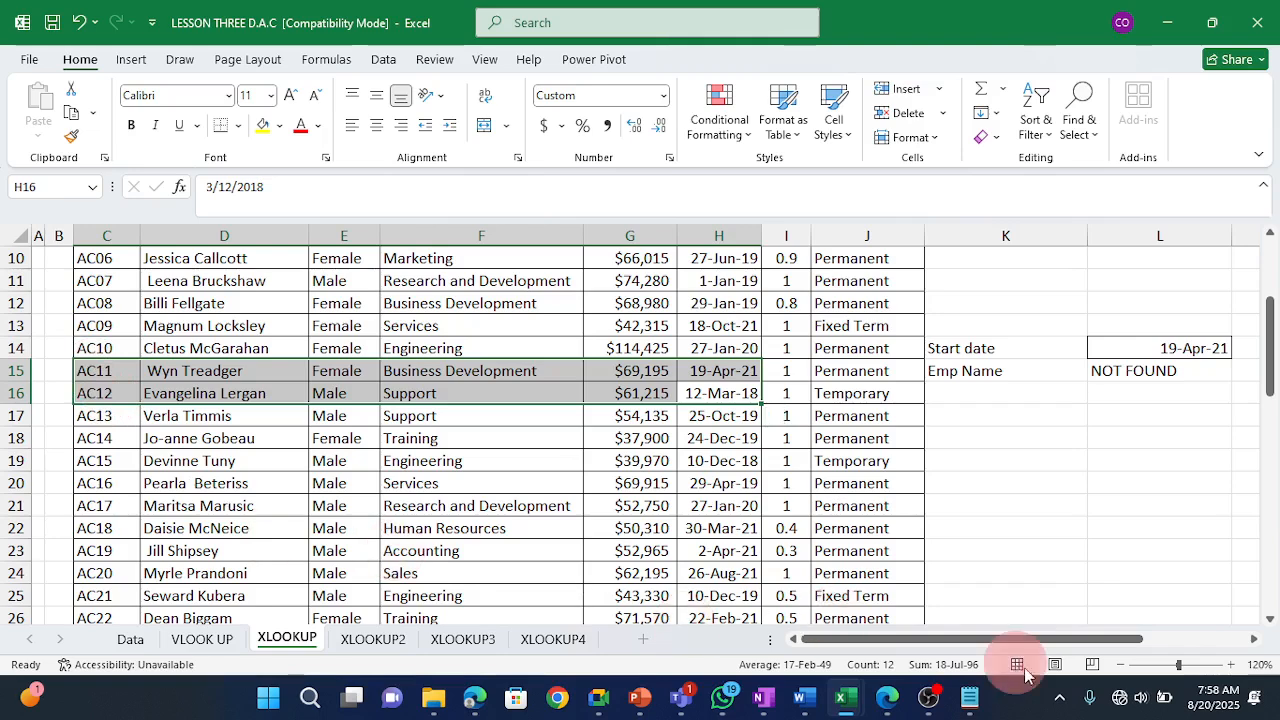
left_click(1127, 705)
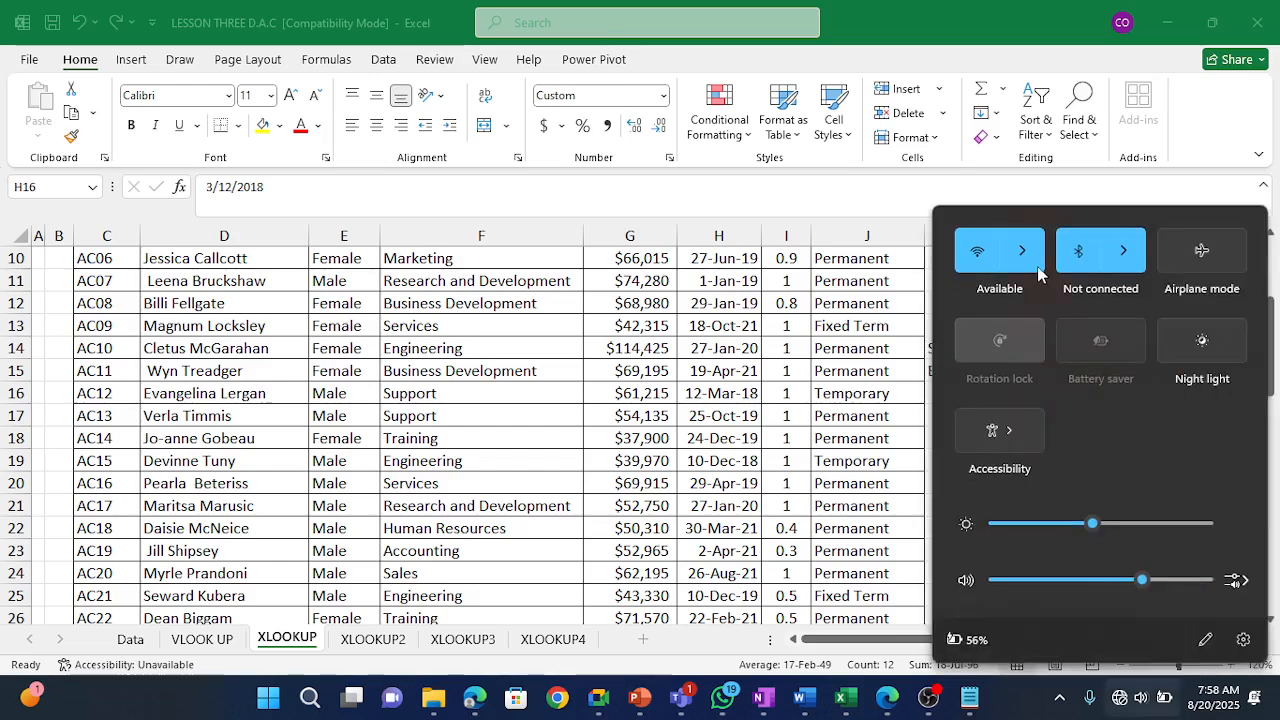
left_click(1022, 251)
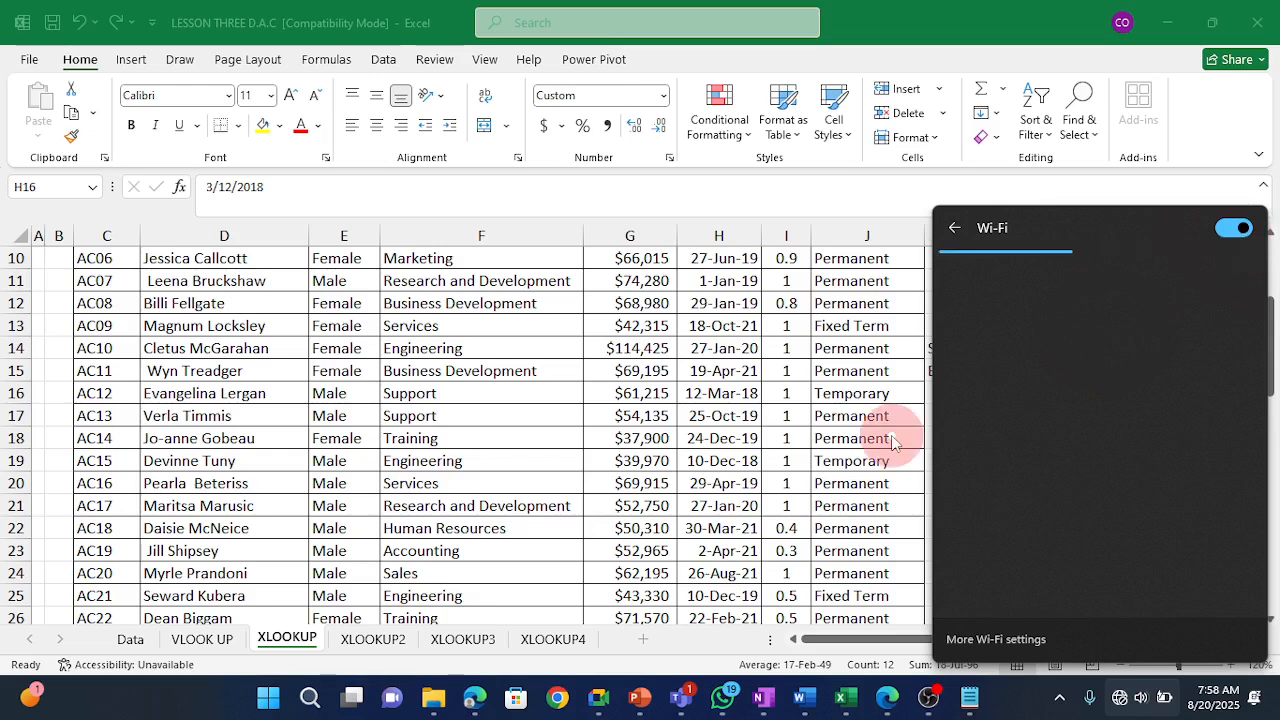
left_click(837, 451)
left_click(834, 456)
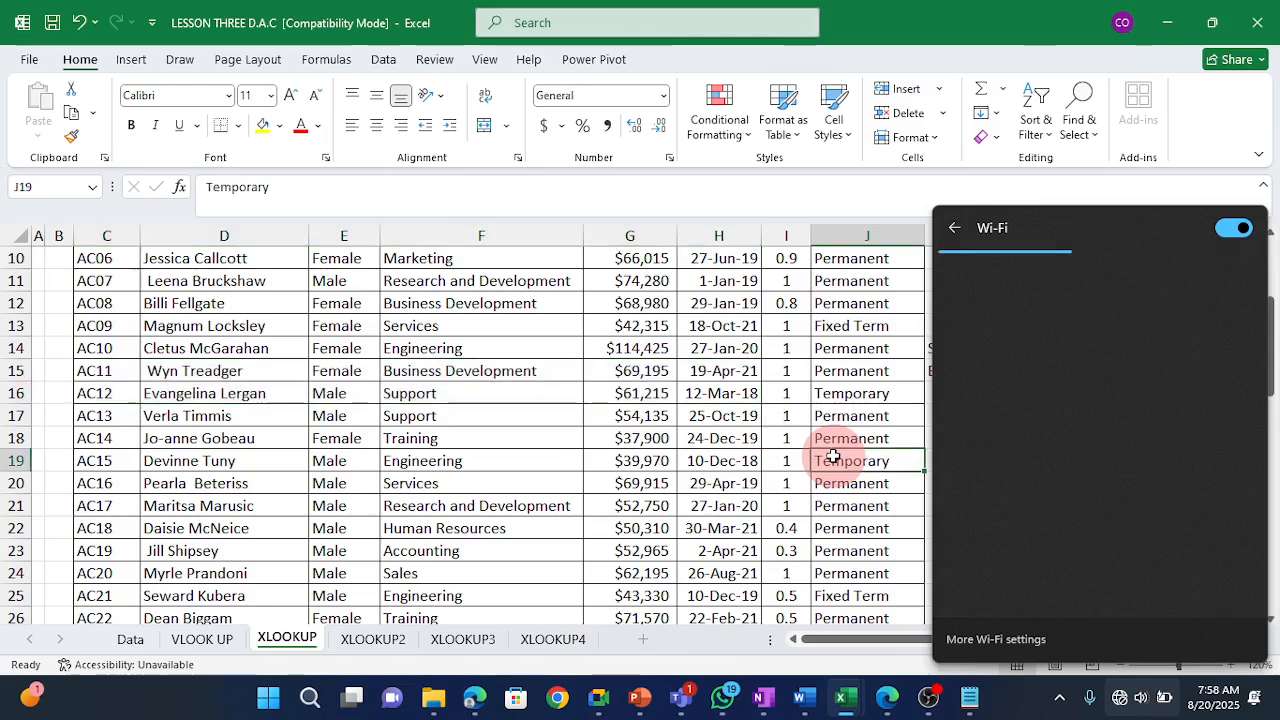
left_click(880, 348)
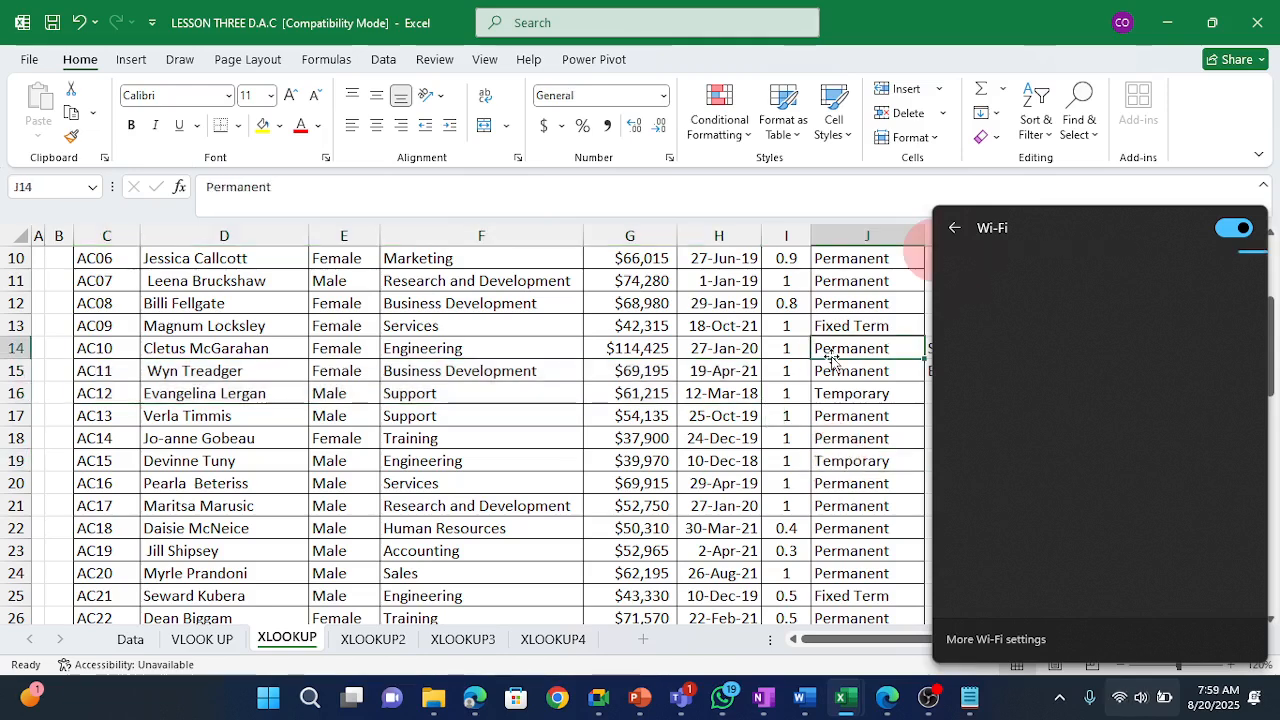
Dismiss the Wi-Fi flyout and review the IFERROR-wrapped VLOOKUP in L15 against the employee table.
left_click(952, 230)
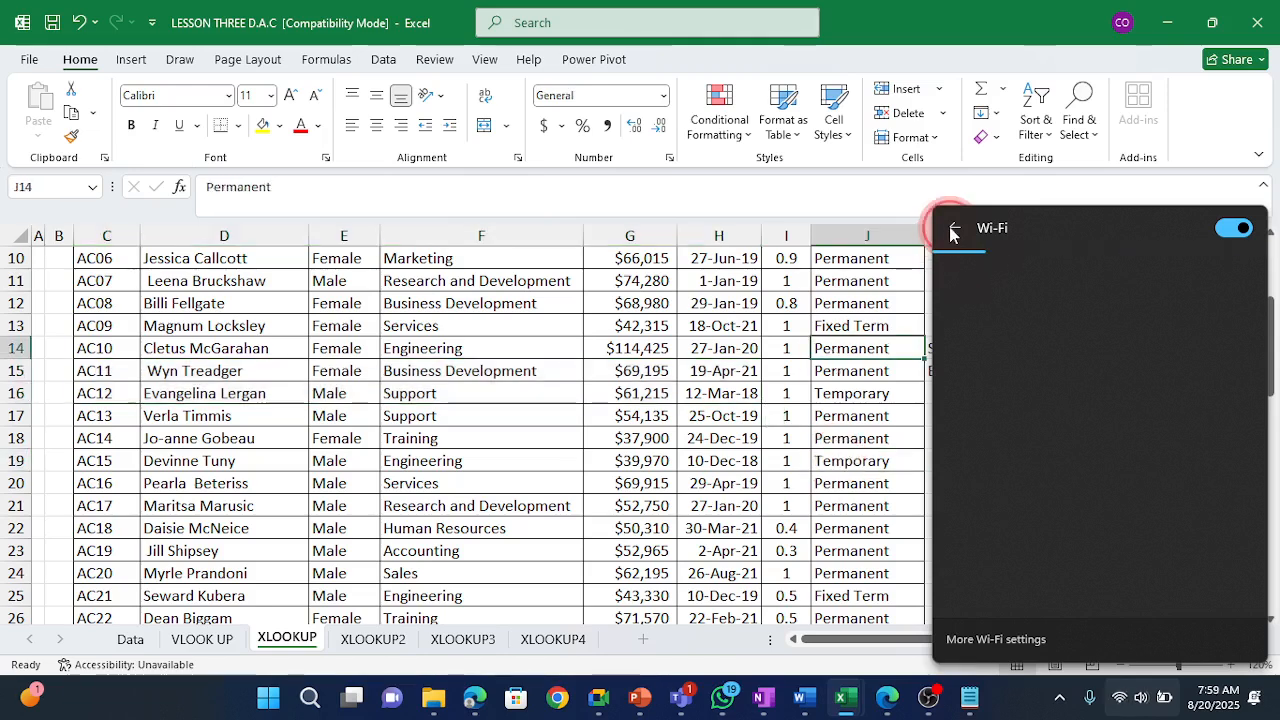
left_click(694, 186)
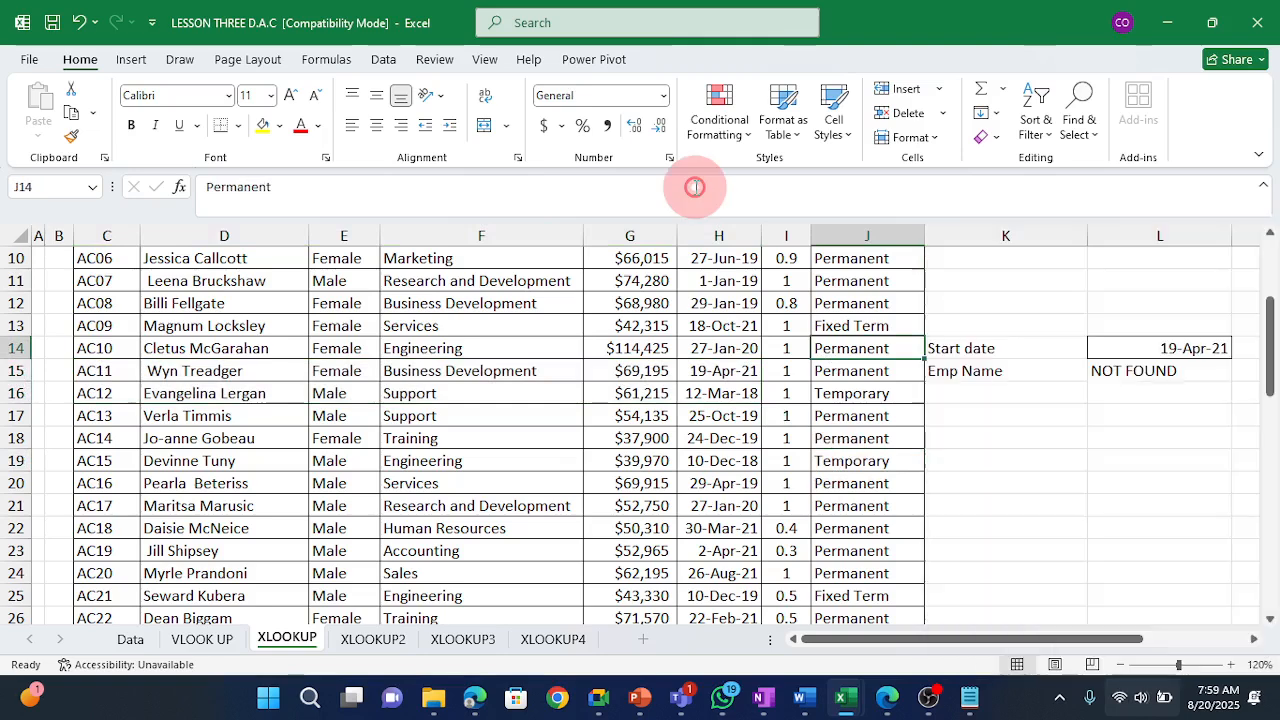
left_click(1148, 370)
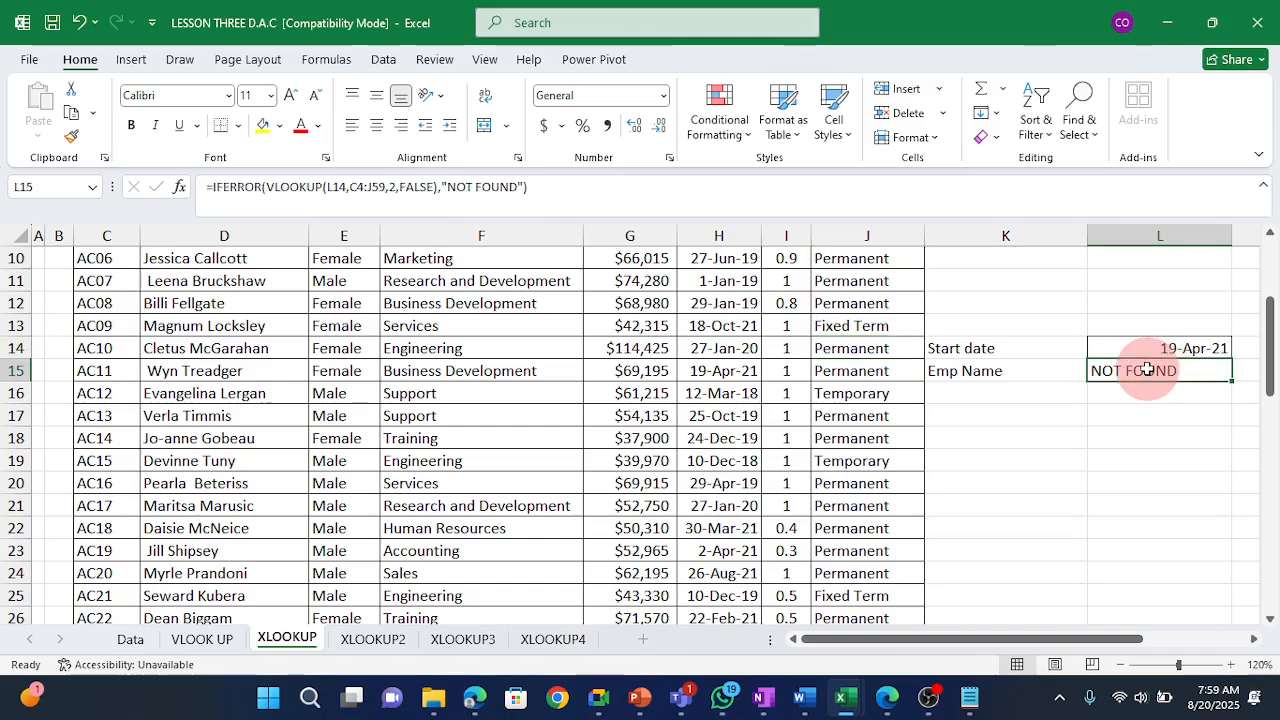
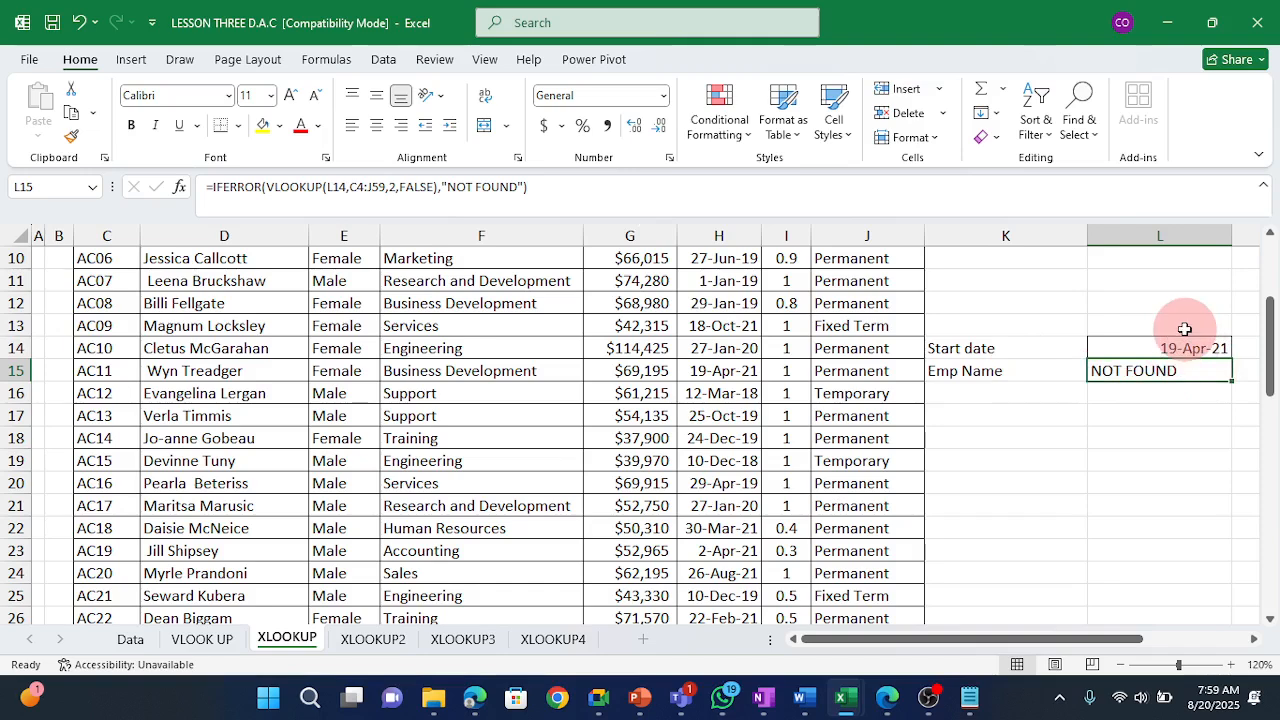
left_click_drag(786, 438, 93, 428)
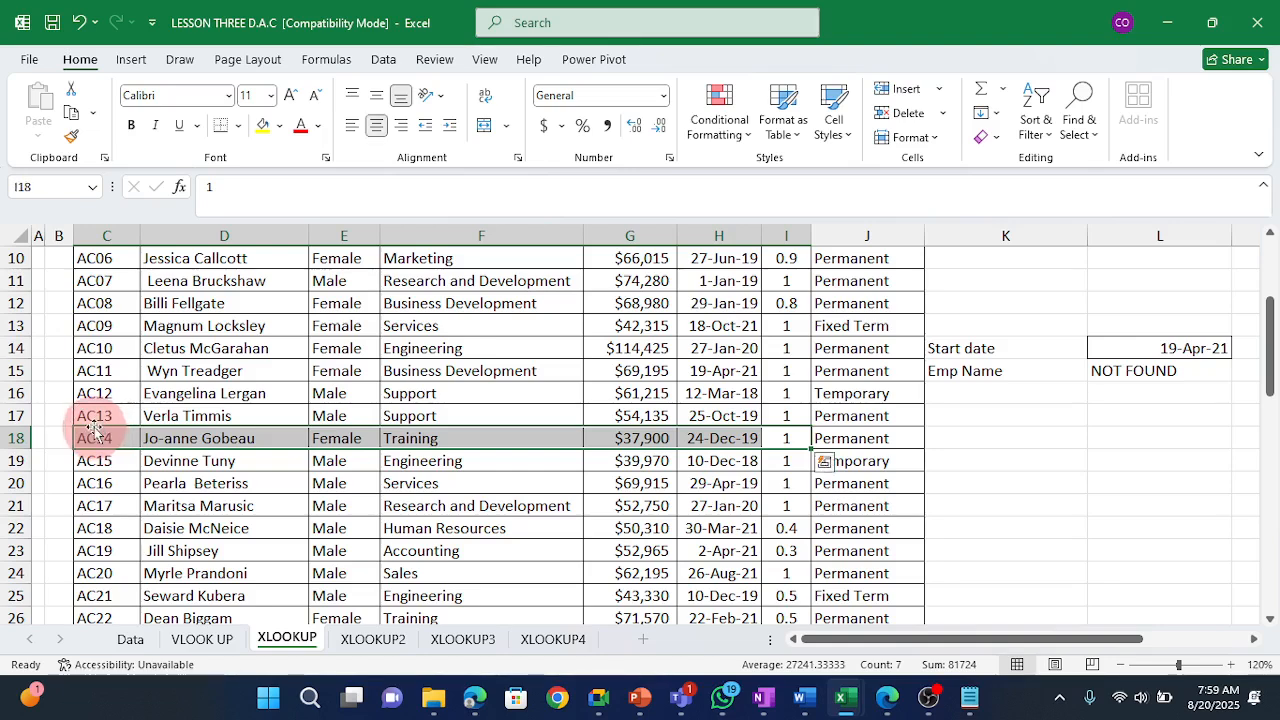
Open the XLOOKUP2 sheet and examine its horizontal table, comparing the ID in C9 with the matching Emp ID and Course Name cells.
left_click(383, 645)
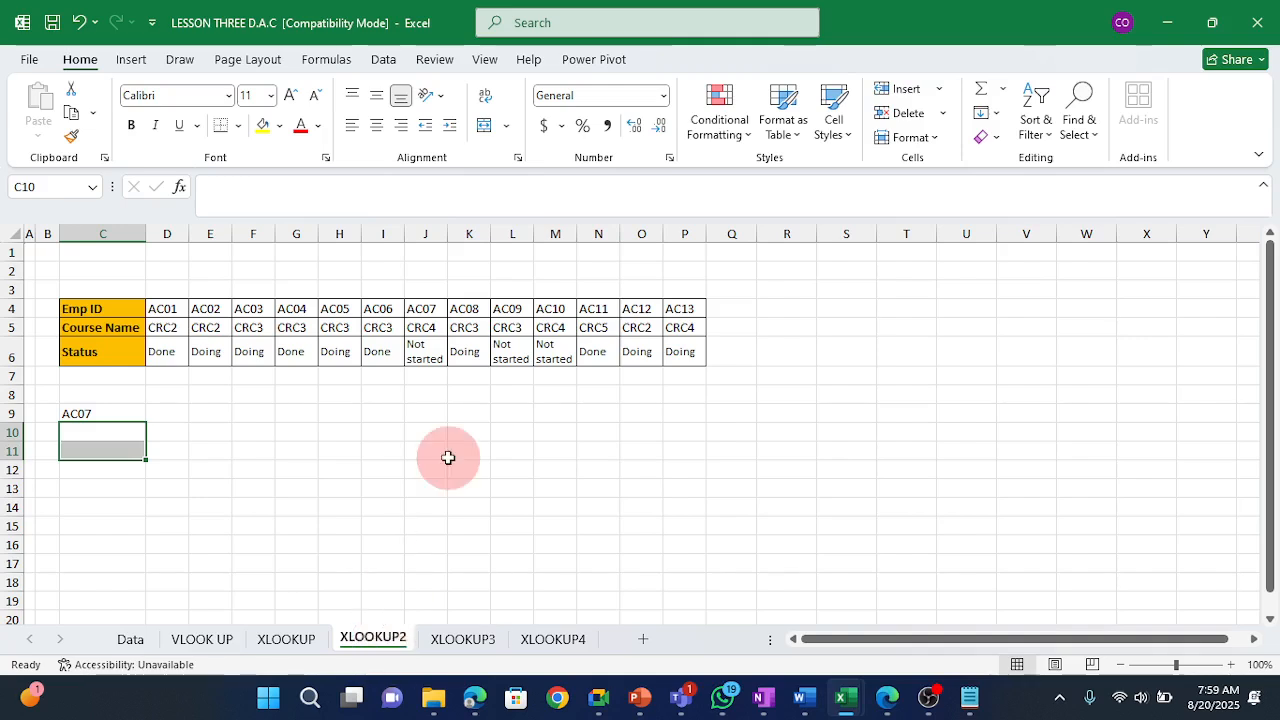
left_click_drag(425, 306, 421, 381)
left_click_drag(157, 309, 639, 334)
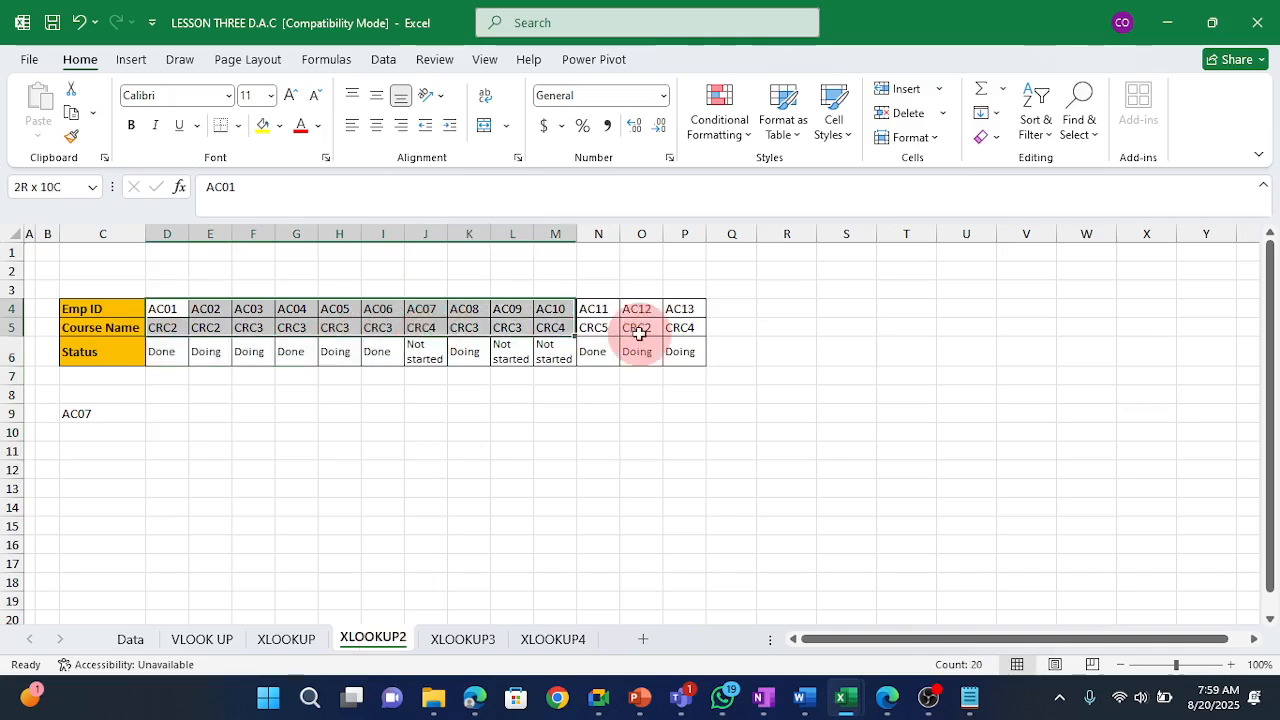
left_click(236, 425)
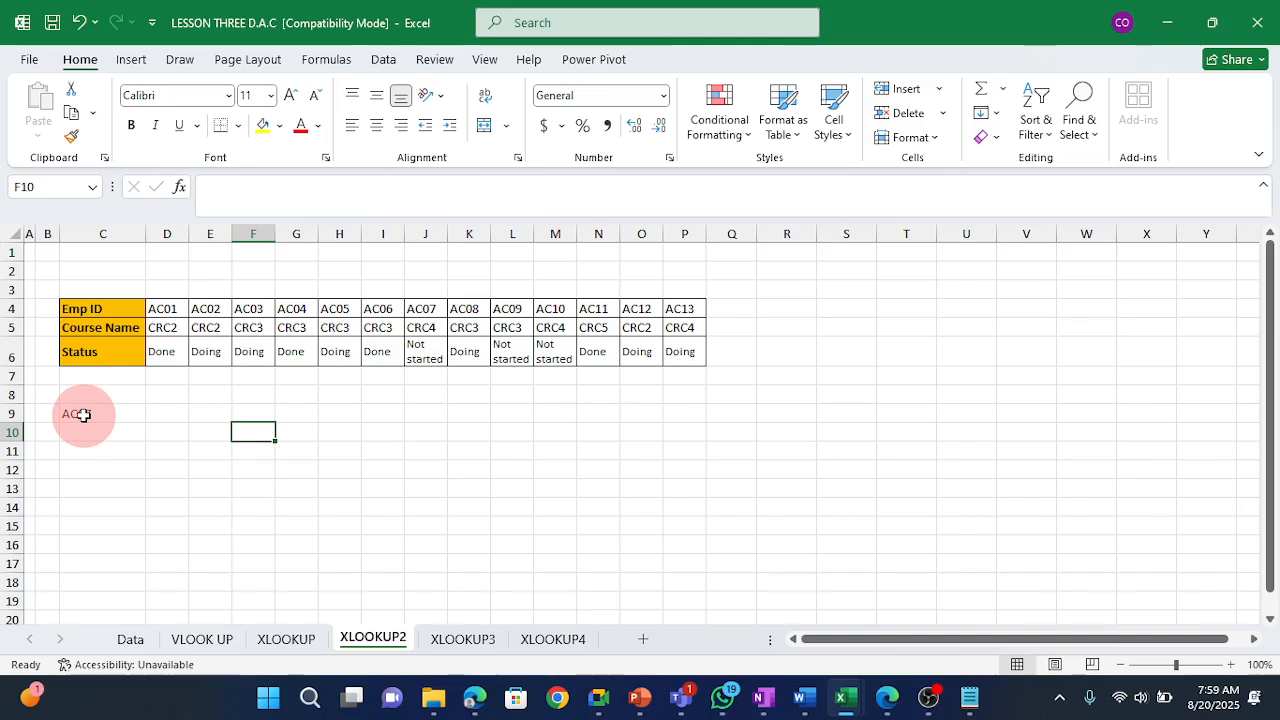
left_click(84, 414)
left_click(422, 310)
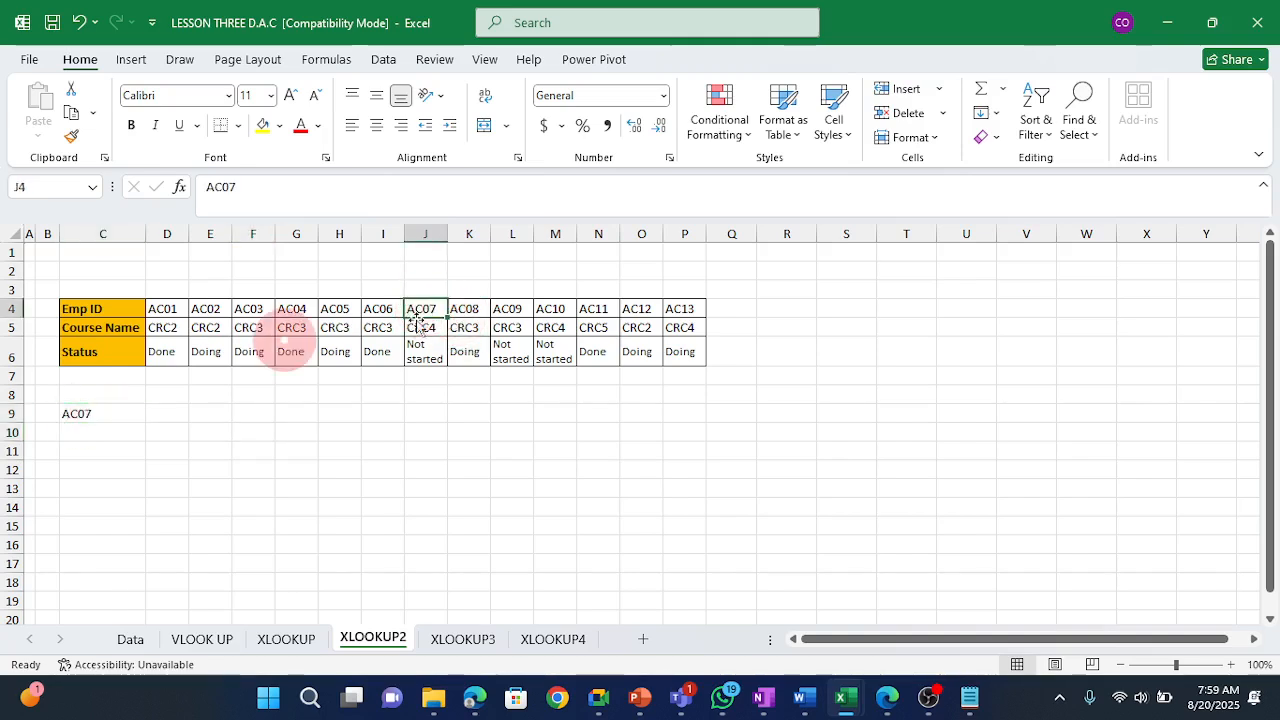
left_click(420, 328)
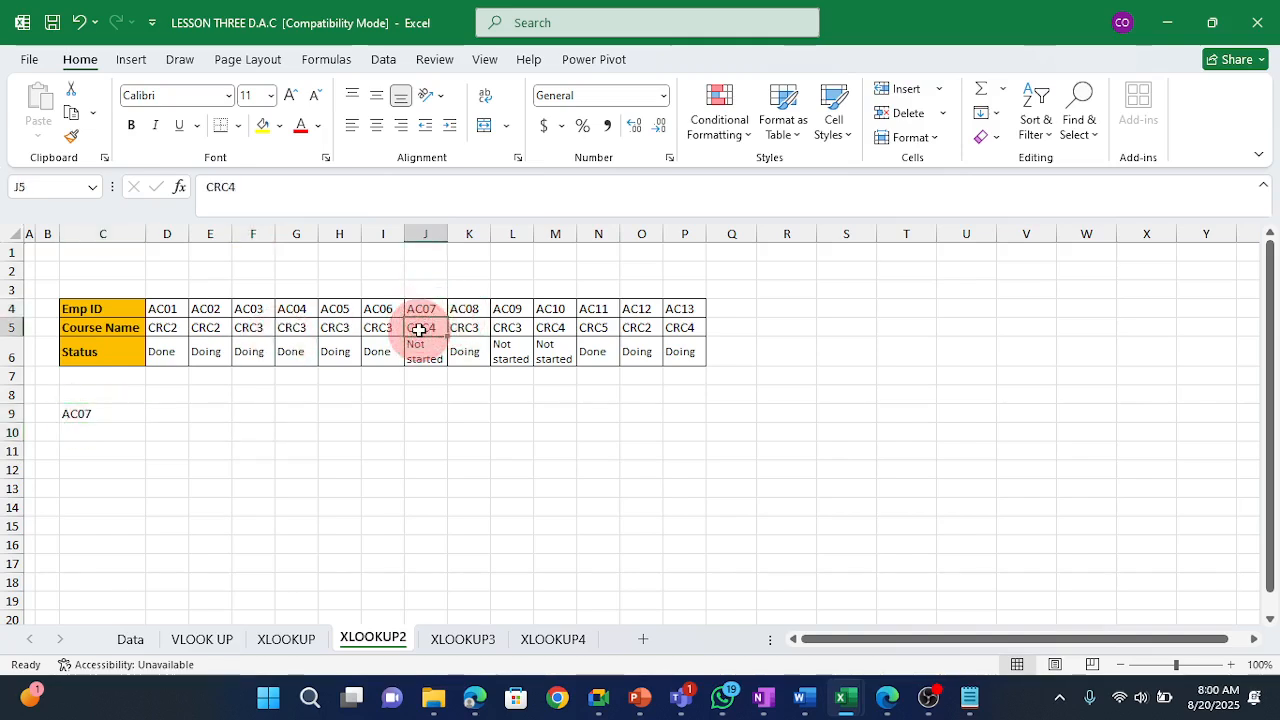
Start an XLOOKUP formula in C10 with the employee ID in C9 as the lookup value.
left_click(105, 428)
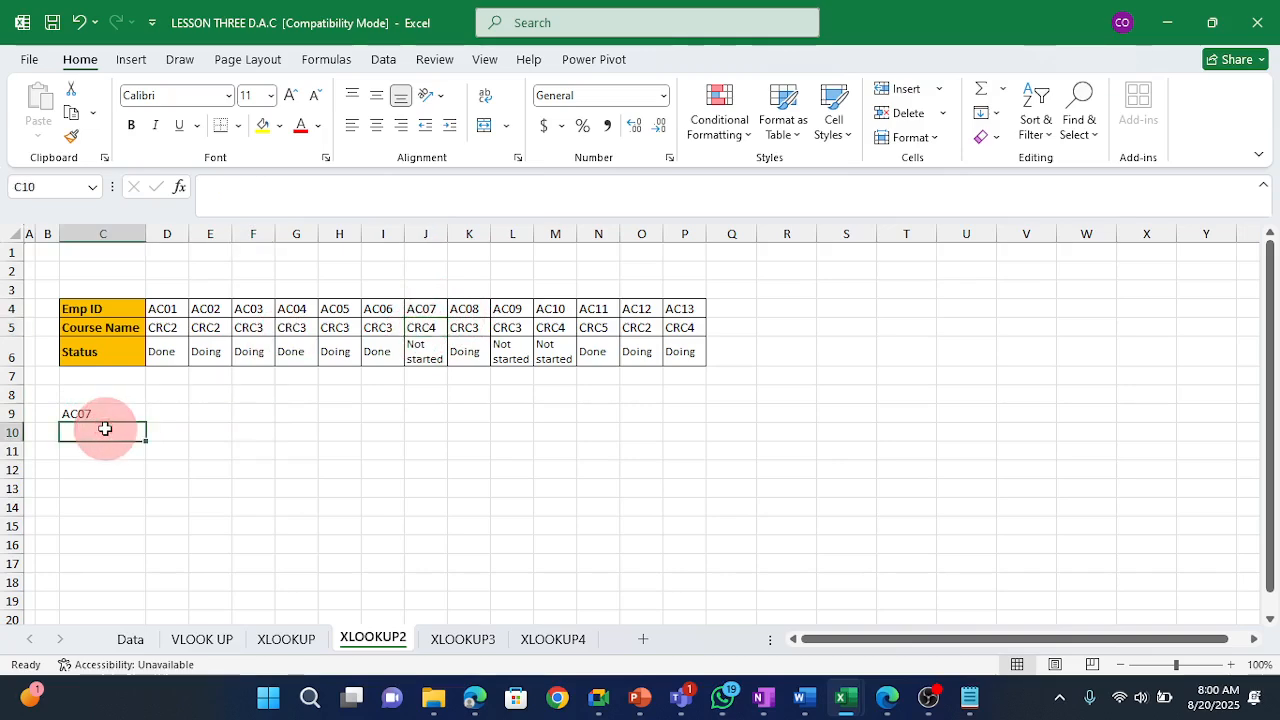
type("=XL")
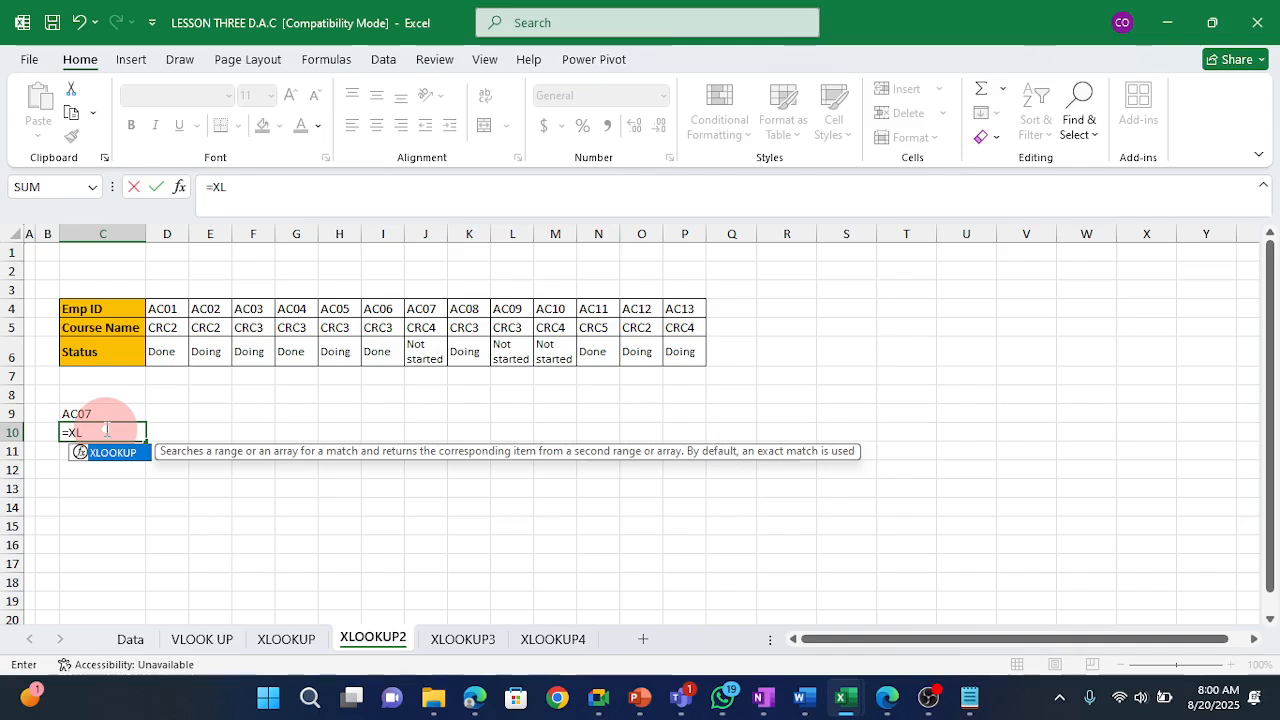
key("Tab")
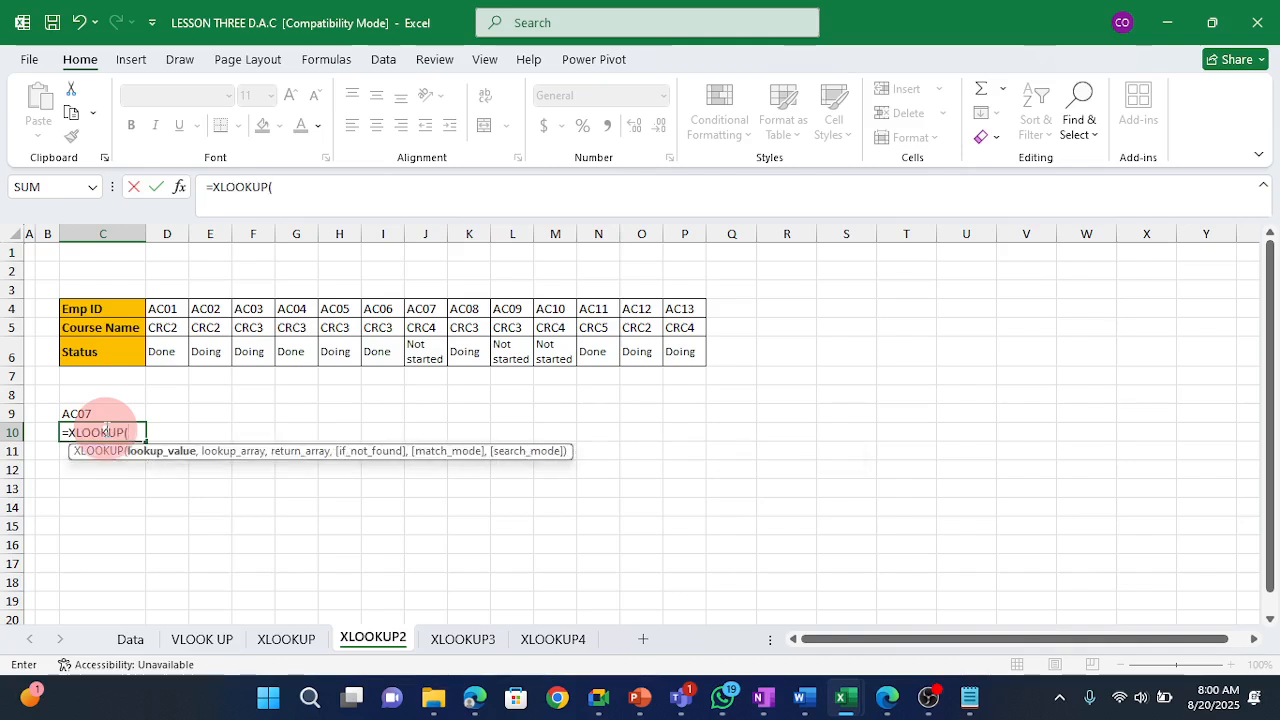
left_click(424, 308)
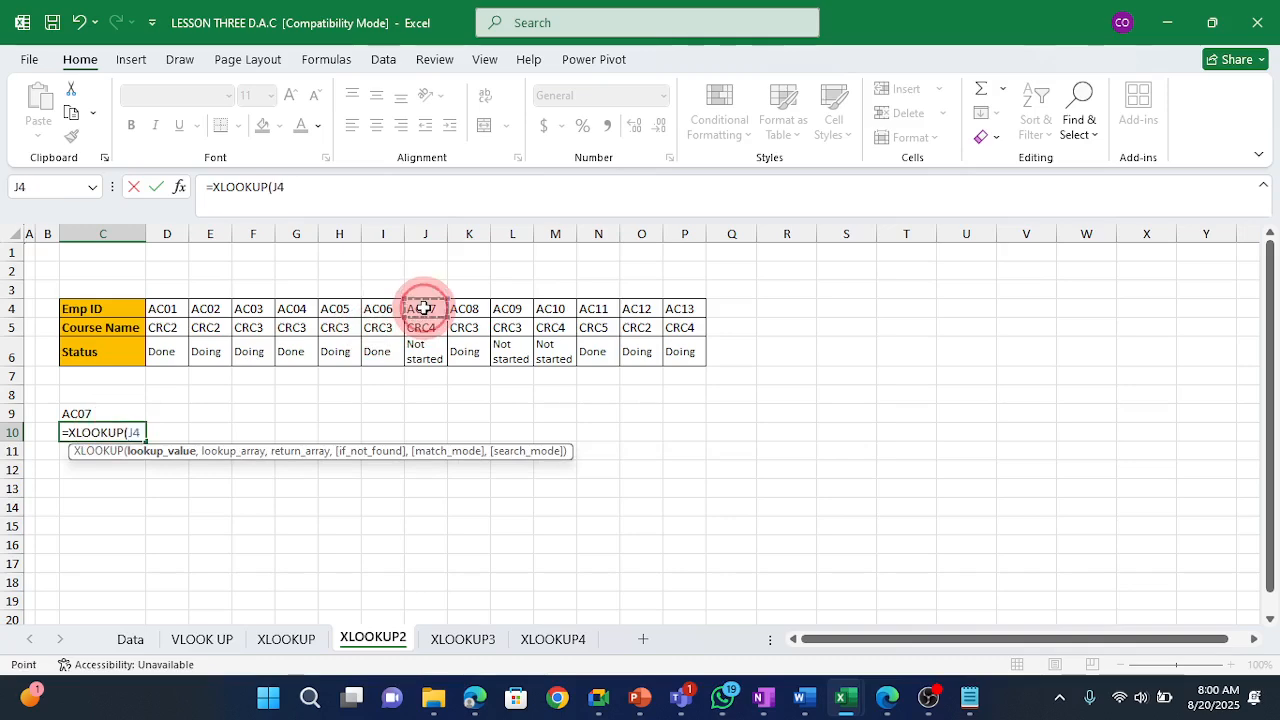
left_click(60, 413)
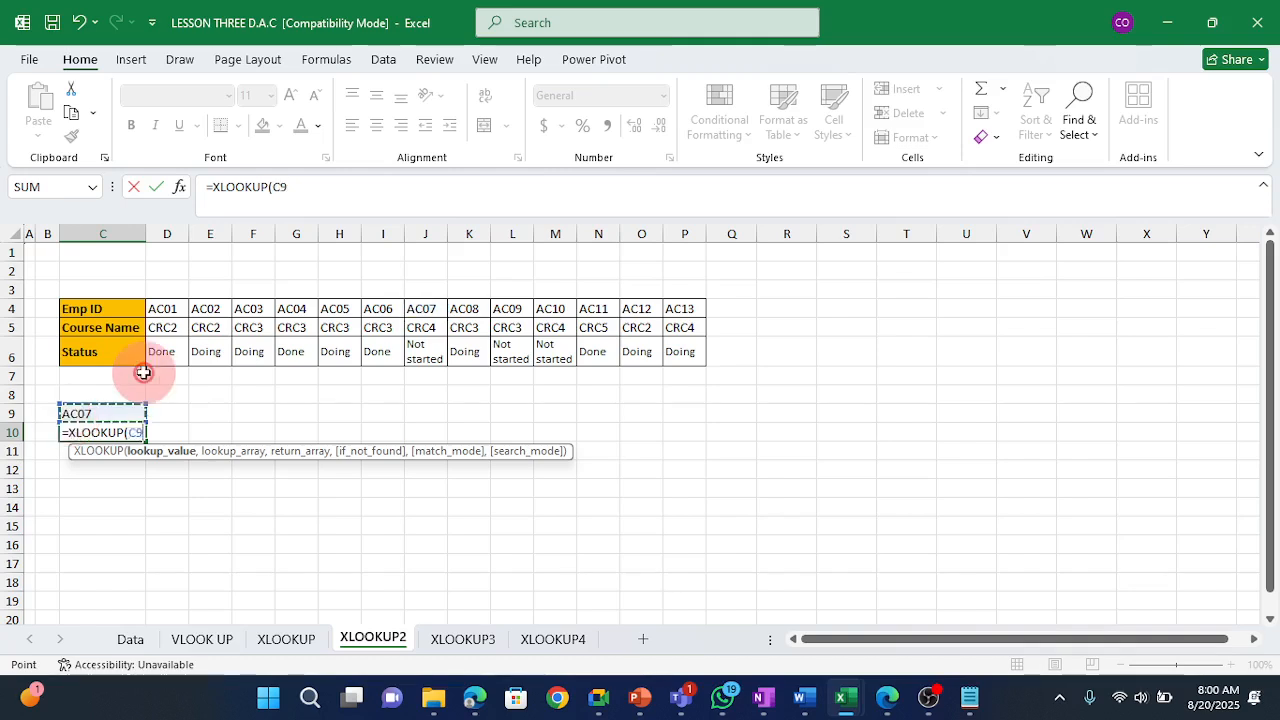
left_click(414, 310)
left_click(100, 413)
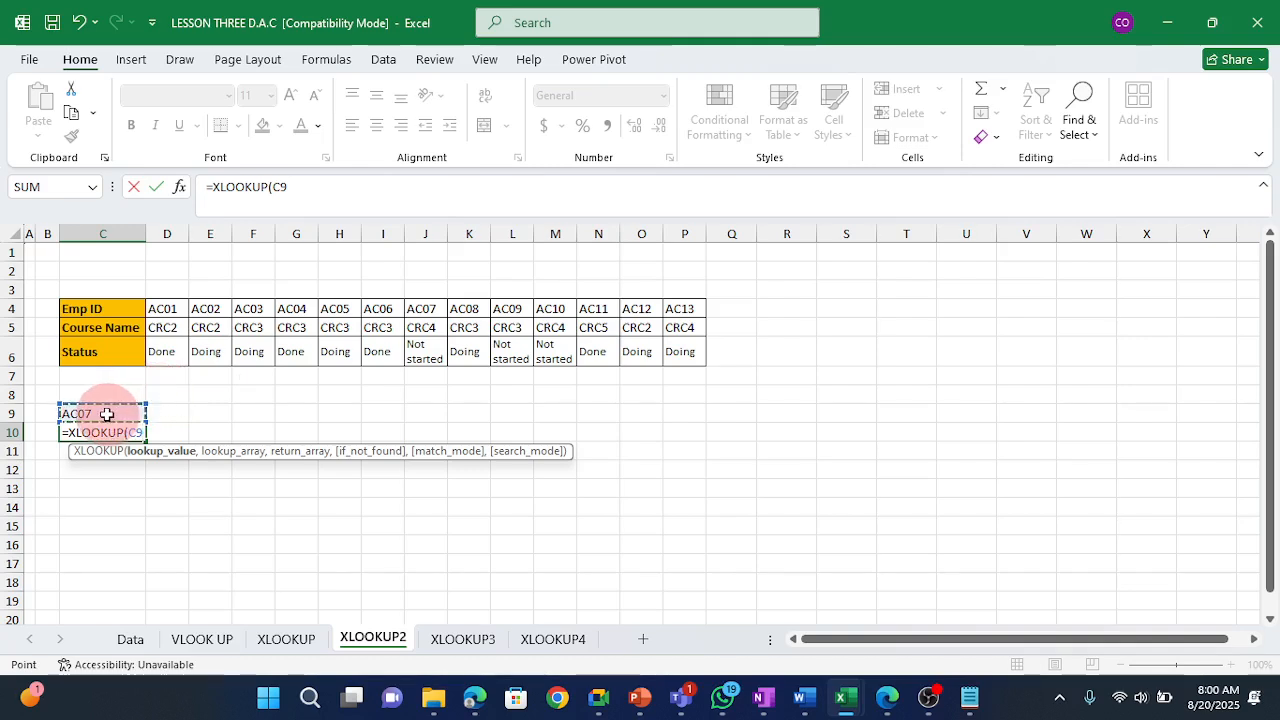
type(",")
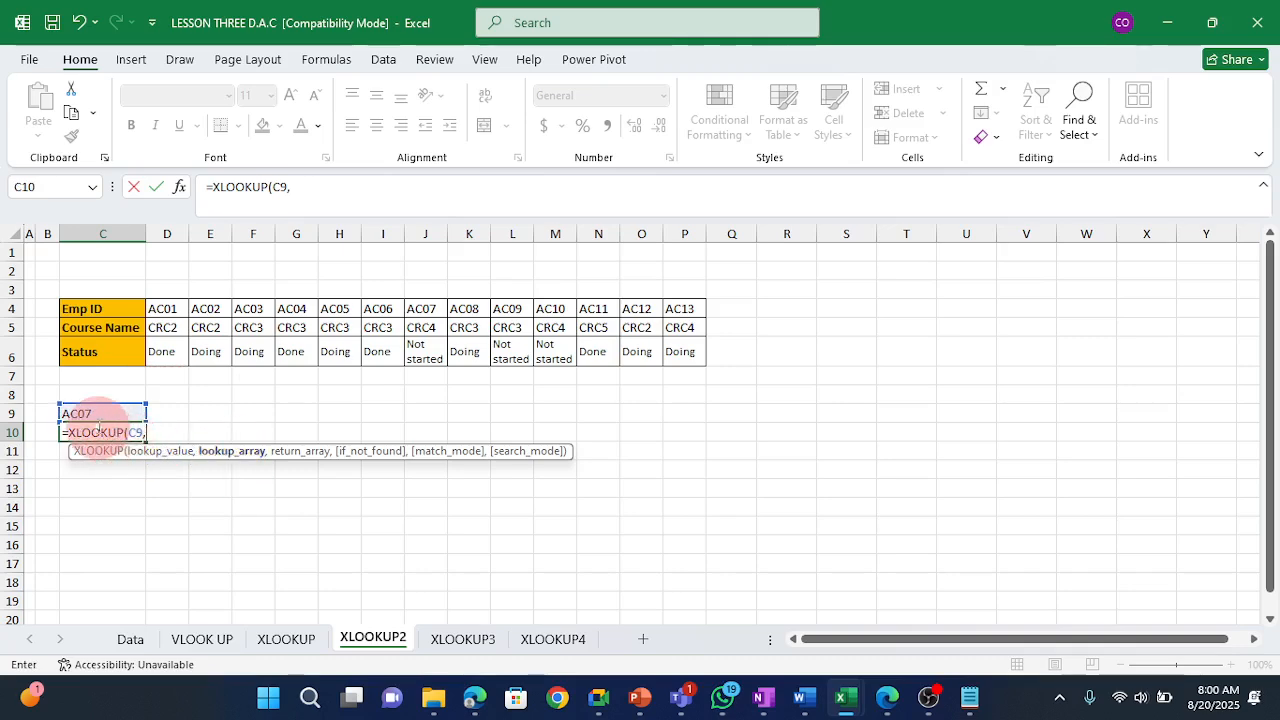
Complete the C10 XLOOKUP with Emp ID row D4:P4 as lookup array and Course Name row D5:P5 as return array.
left_click_drag(158, 310, 677, 310)
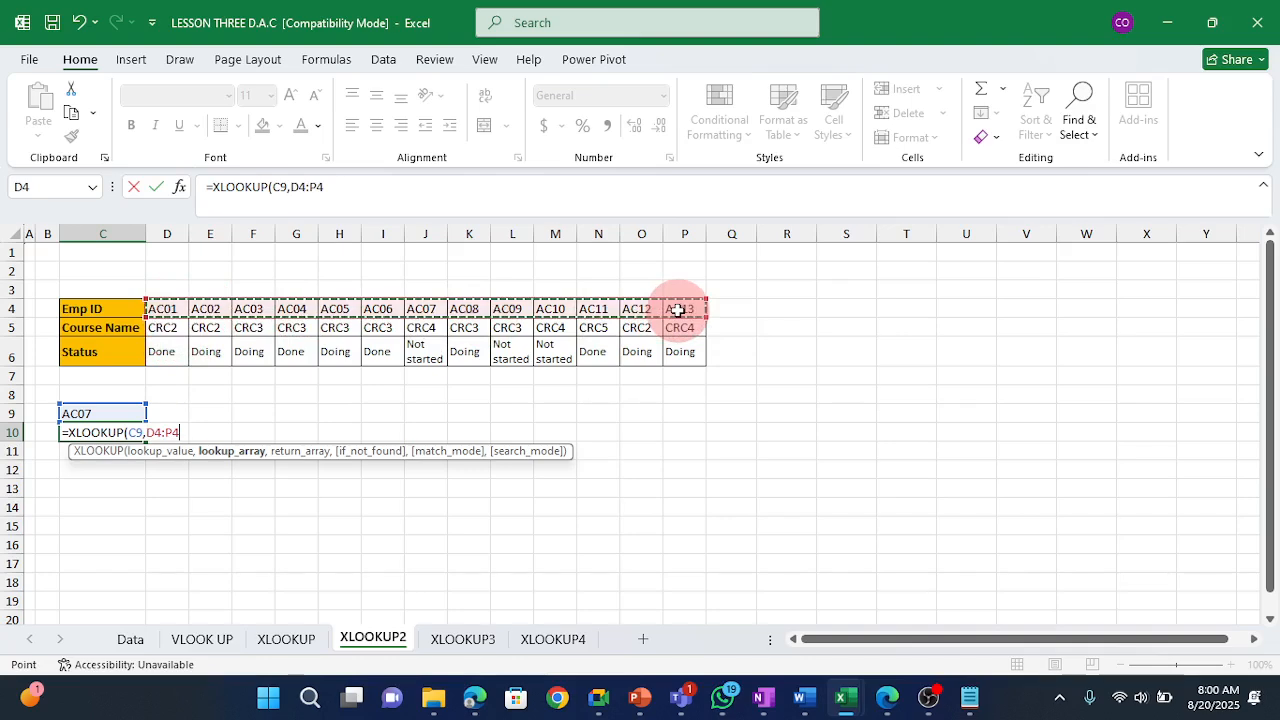
type(",")
left_click(310, 457)
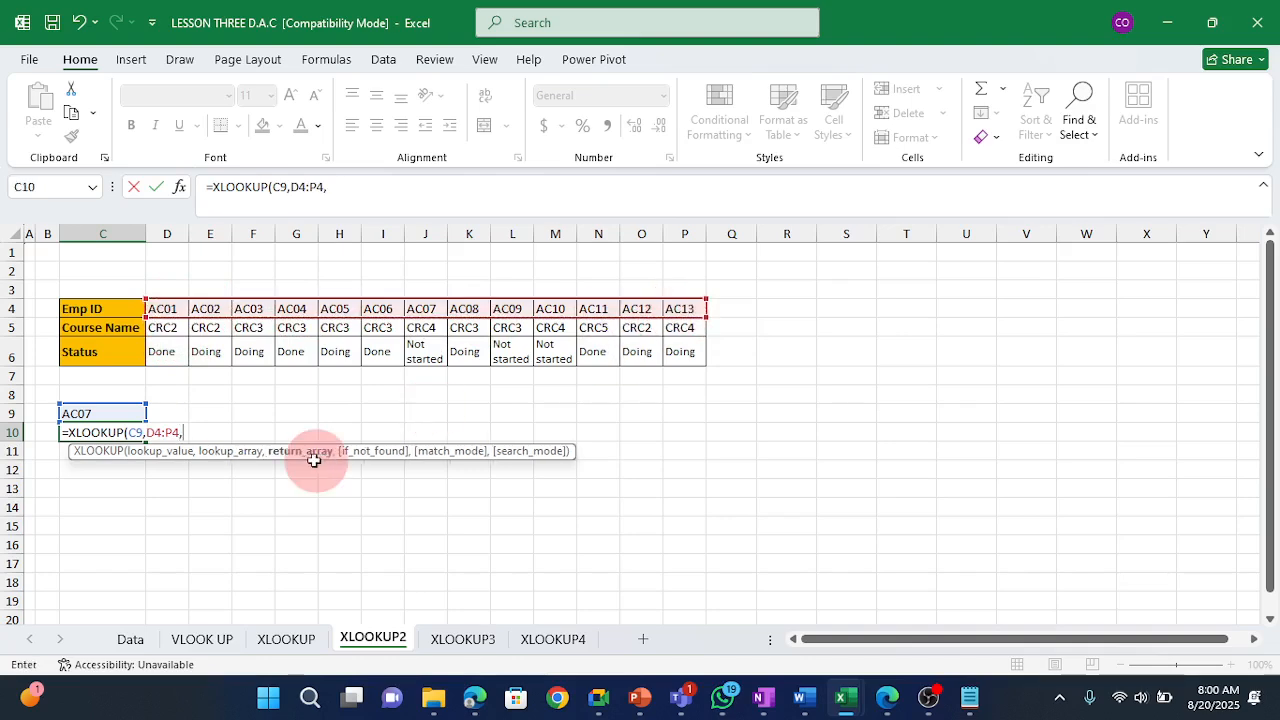
left_click_drag(165, 327, 708, 335)
key("Return")
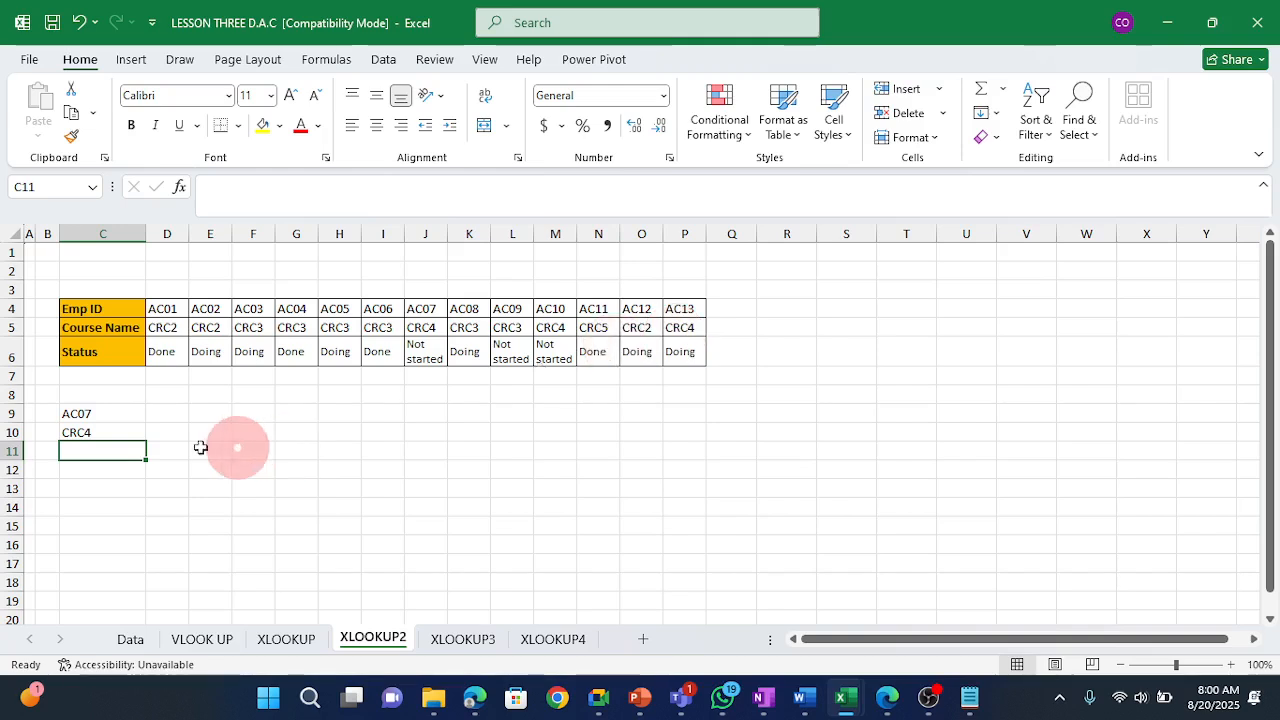
Check the C10 formula against the Course Name in J5, and clear C10.
left_click(108, 433)
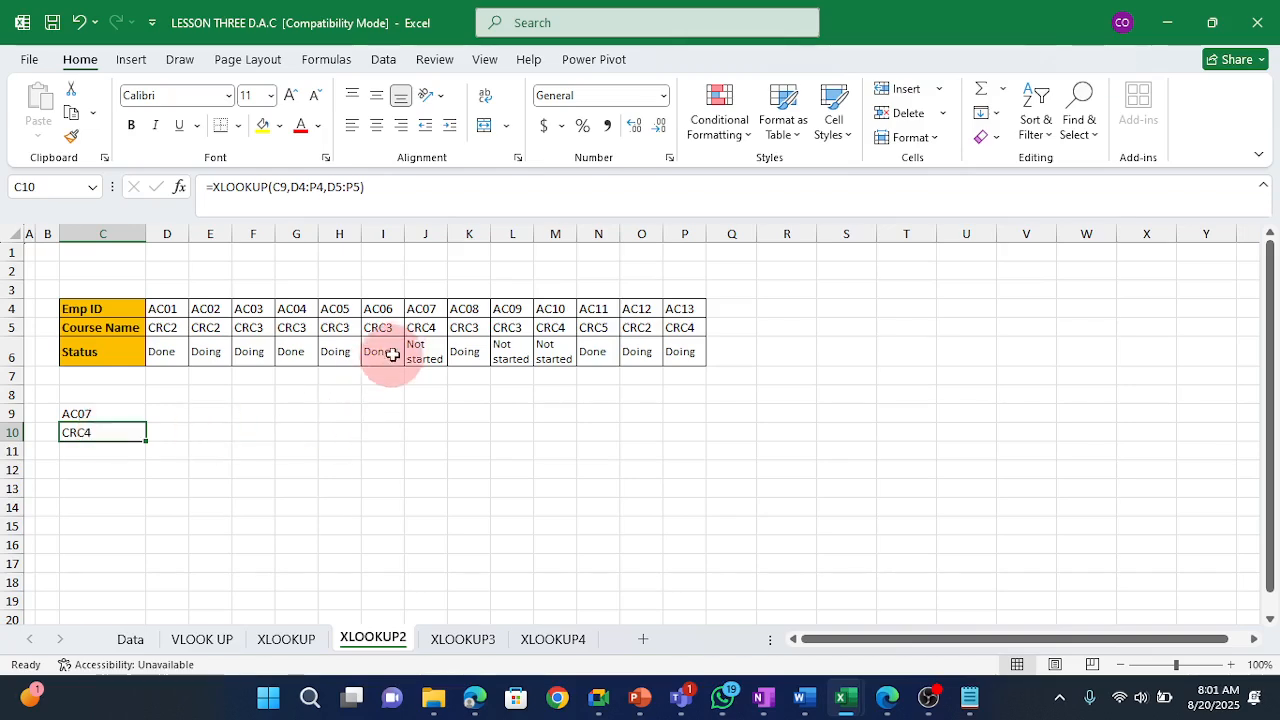
left_click(427, 327)
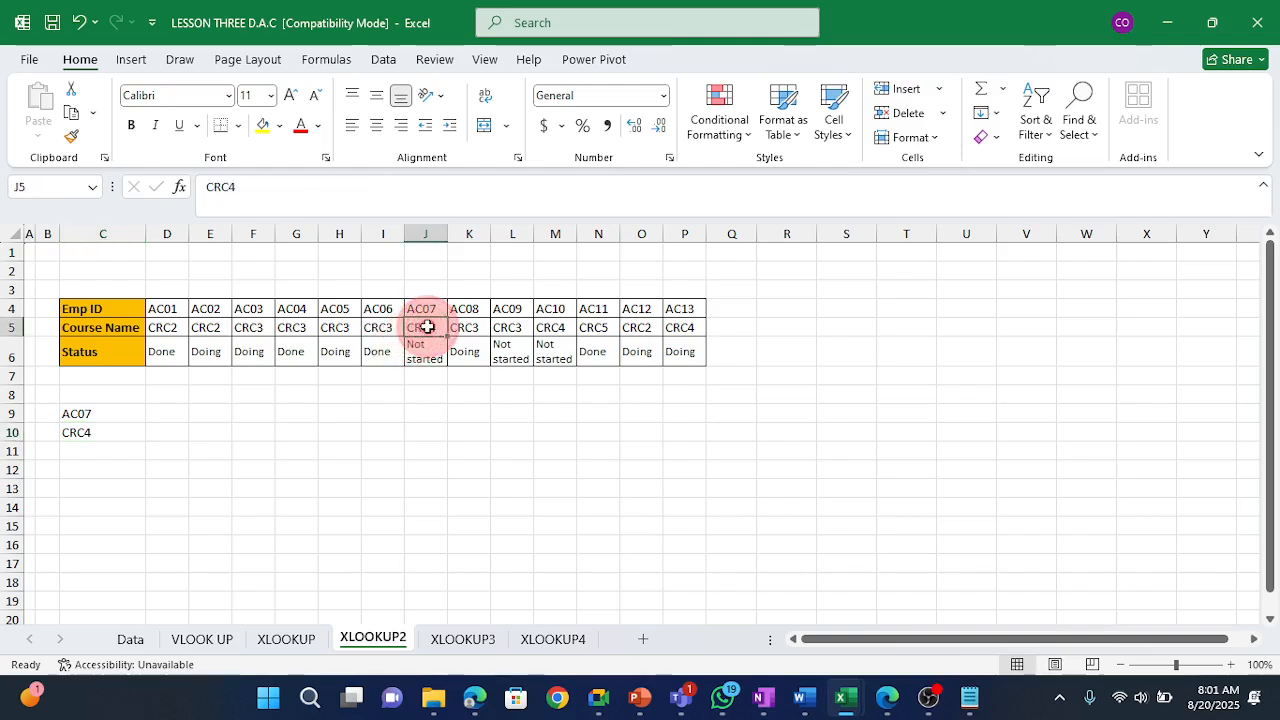
left_click(105, 431)
key("Delete")
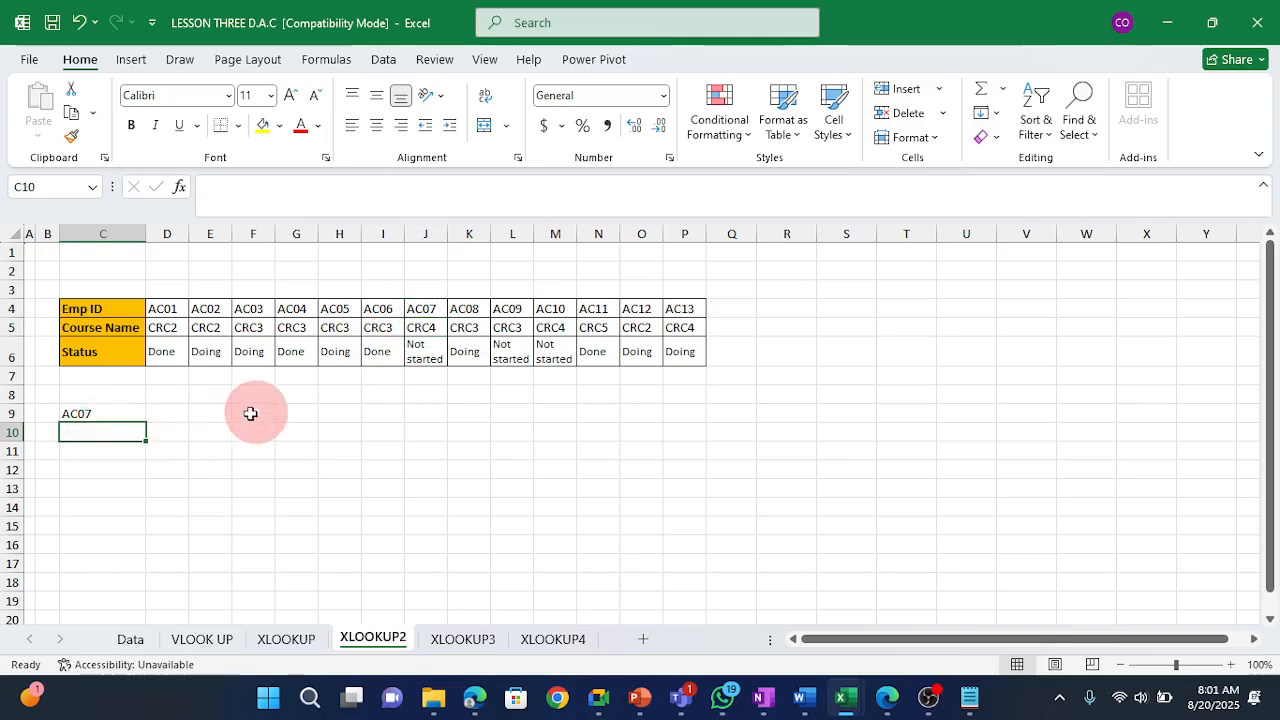
Check the Course Name and Status cells for AC07, and start a new XLOOKUP in C10 with C9 as the lookup value.
left_click(422, 330)
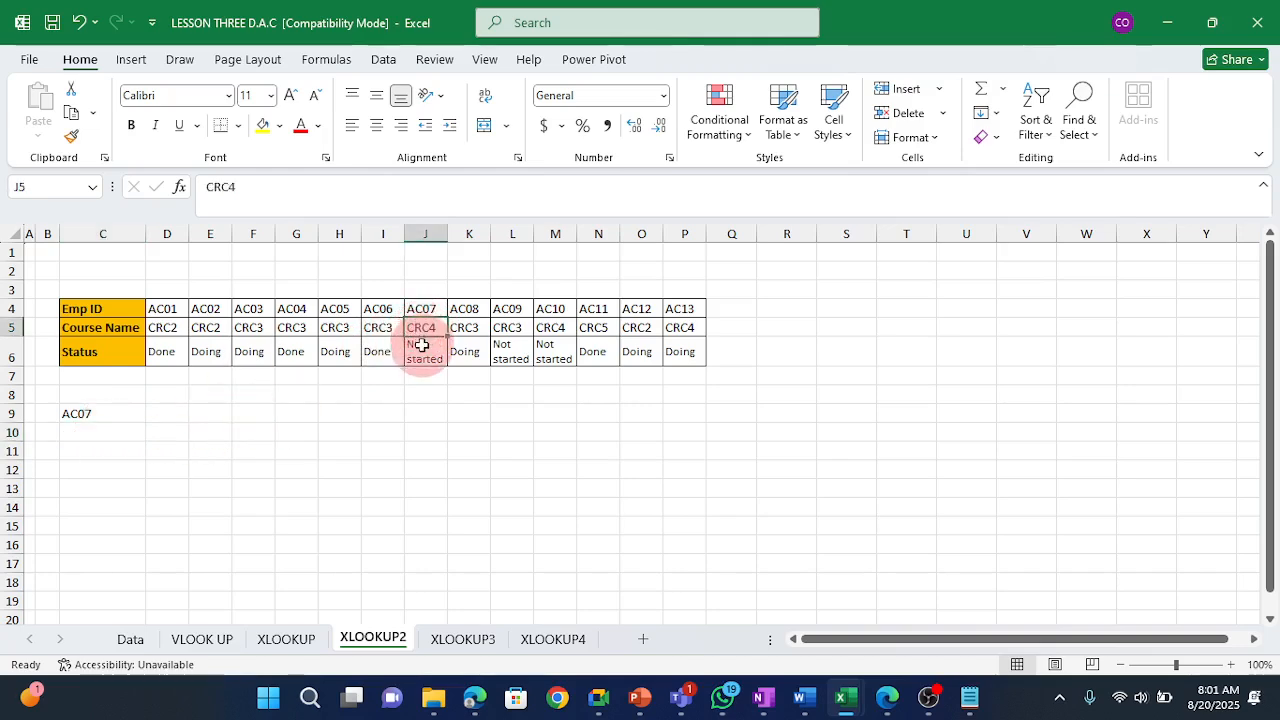
left_click(424, 350)
left_click(96, 431)
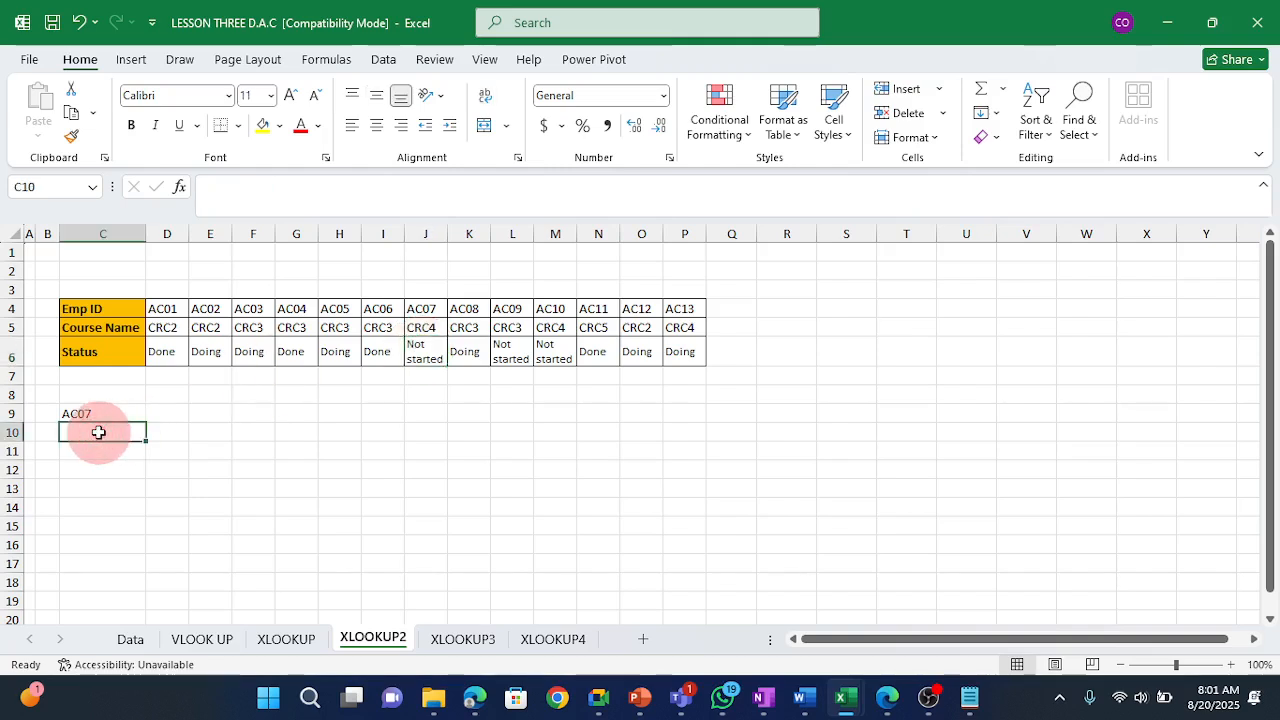
type("=XL")
key("Tab")
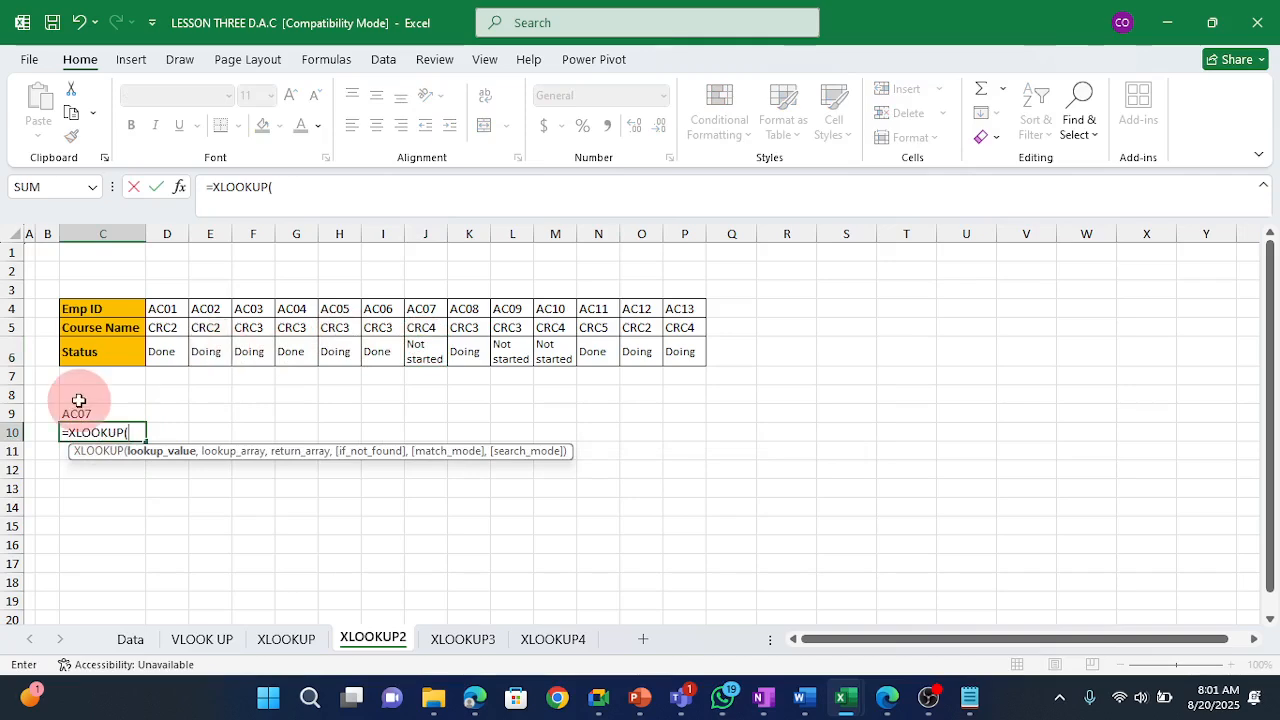
left_click(73, 413)
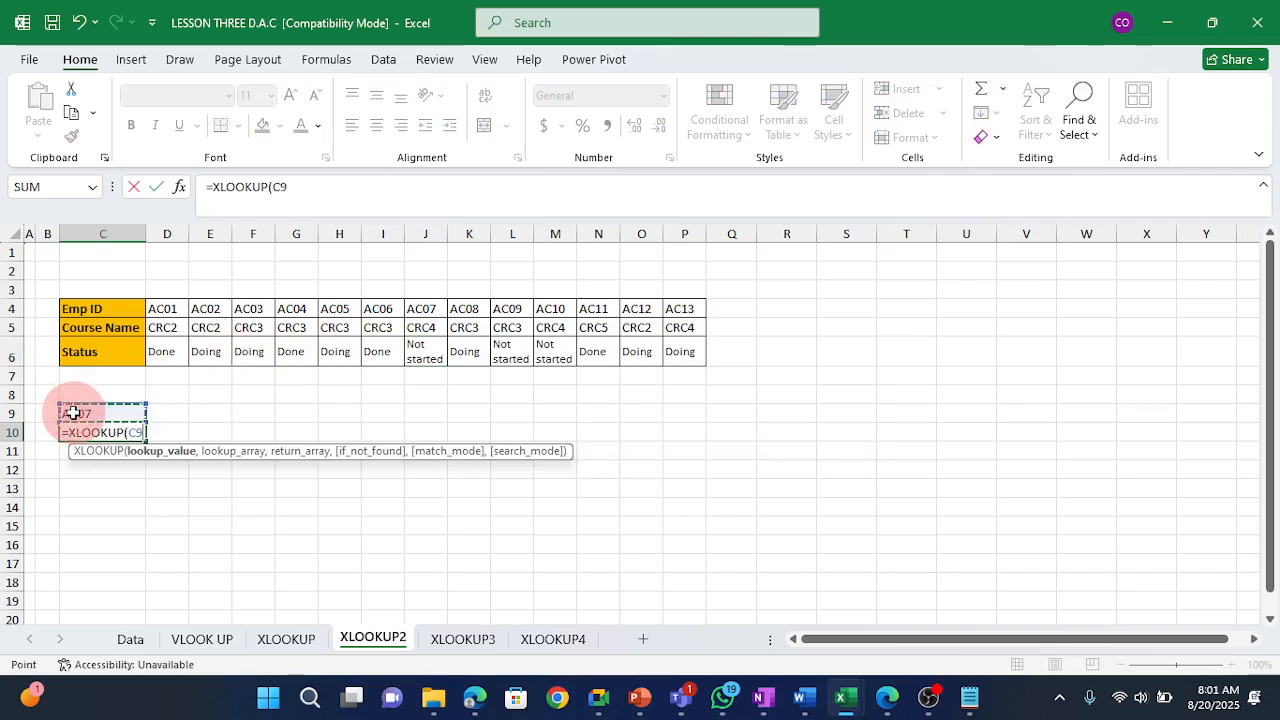
type(",")
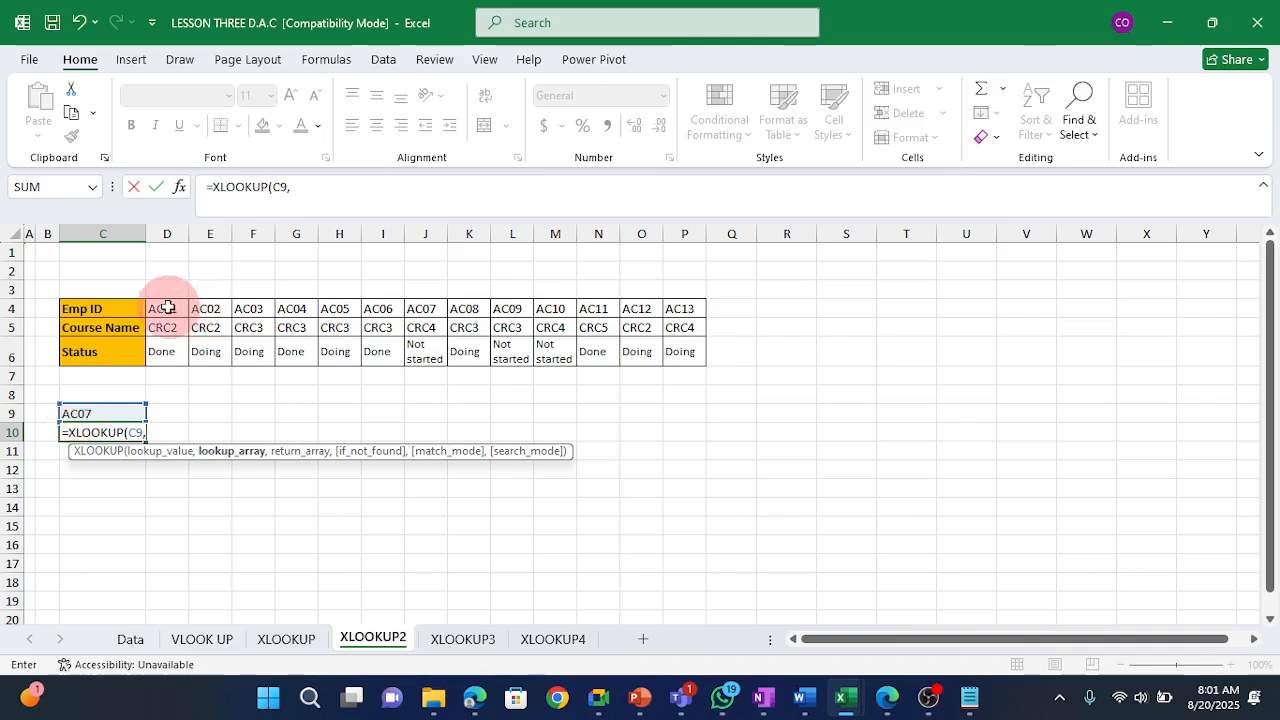
Complete the C10 XLOOKUP with D4:P4 as lookup array and D5:P6 as return array, and inspect cells C10 and C11.
left_click_drag(168, 308, 699, 316)
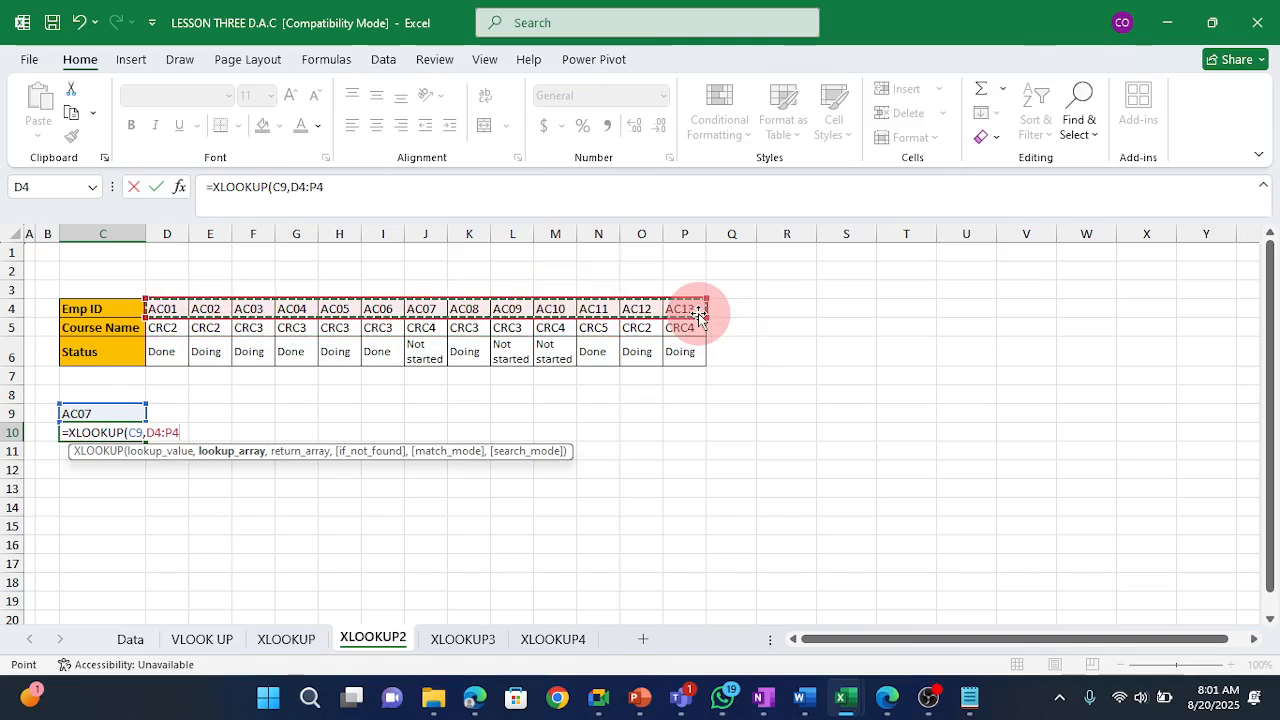
type(",")
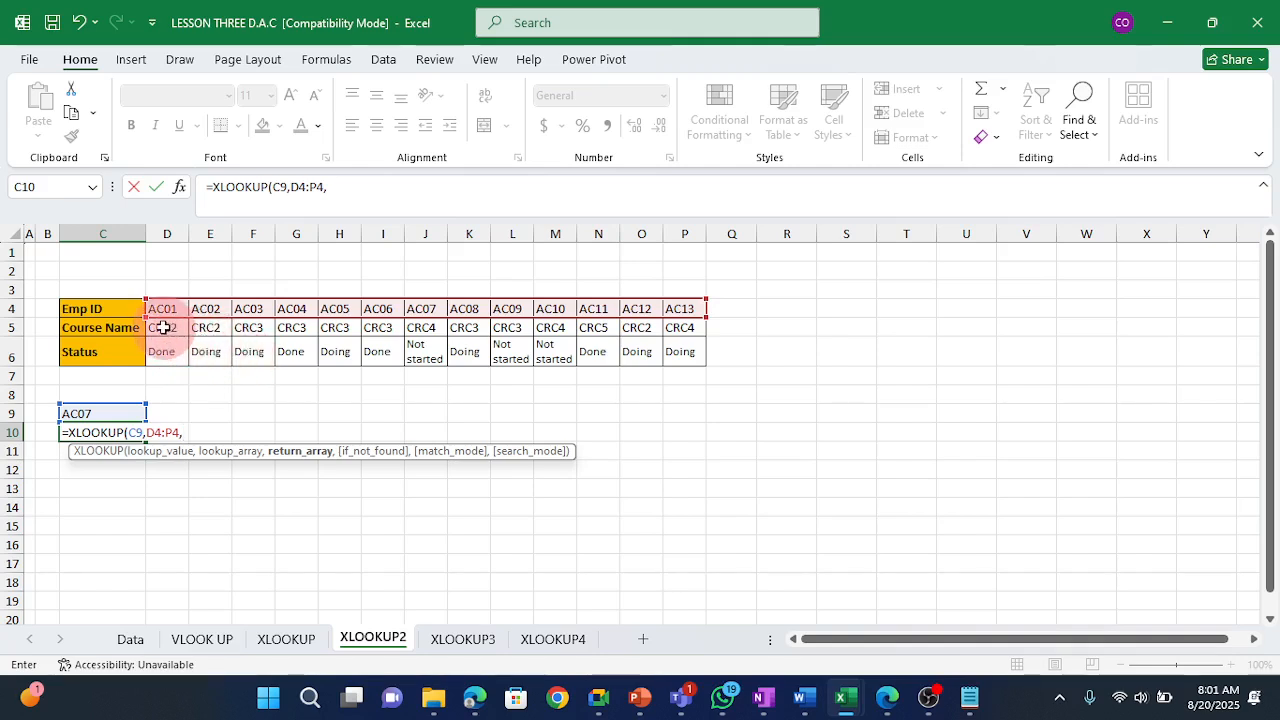
left_click_drag(163, 328, 702, 365)
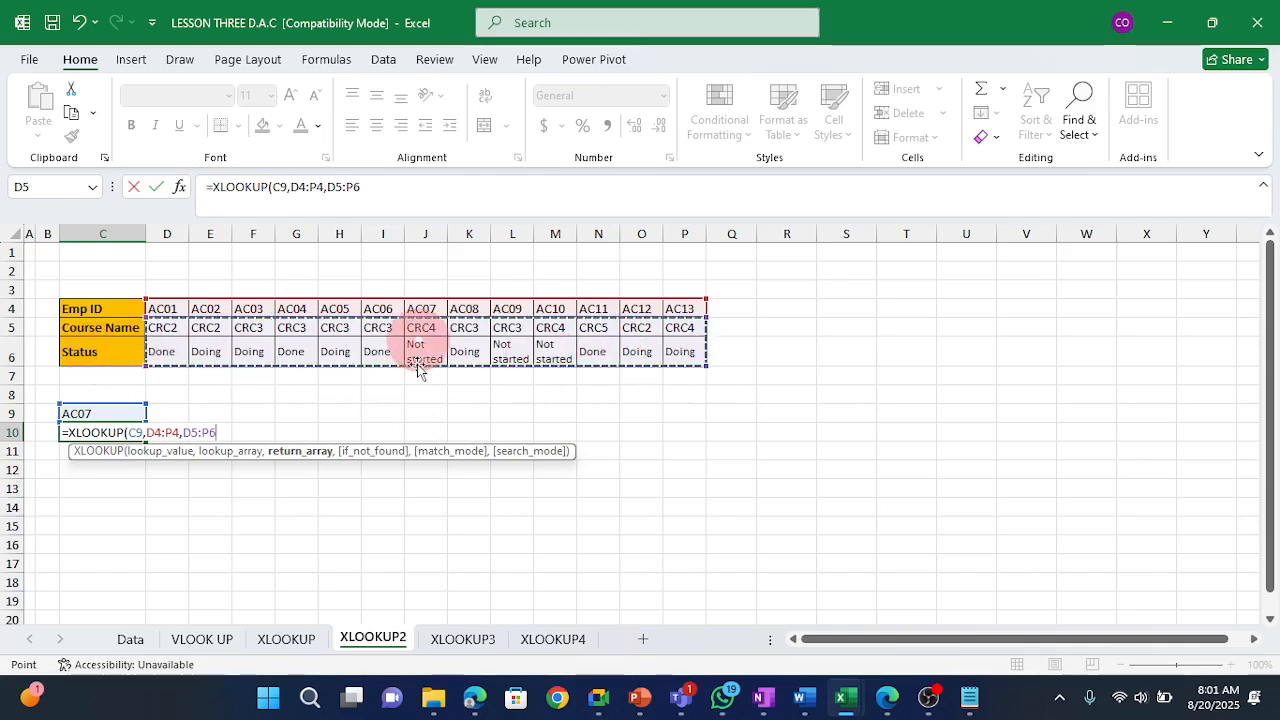
type(")")
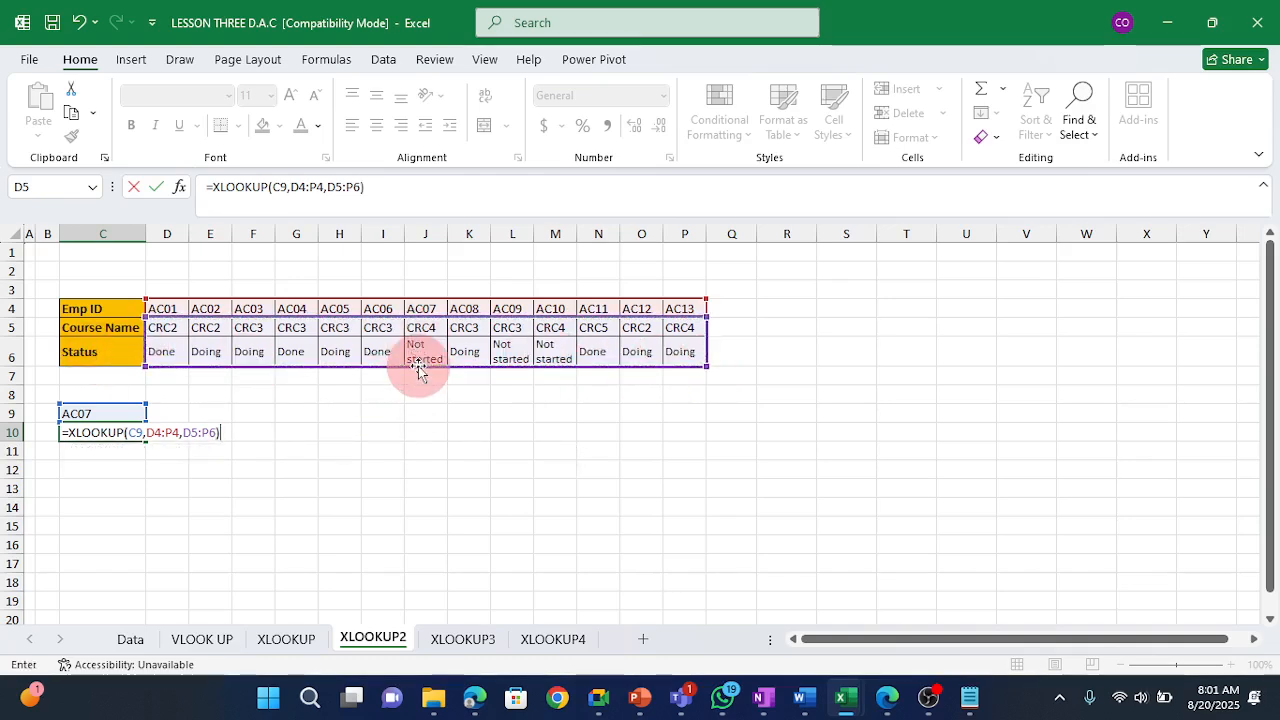
key("Return")
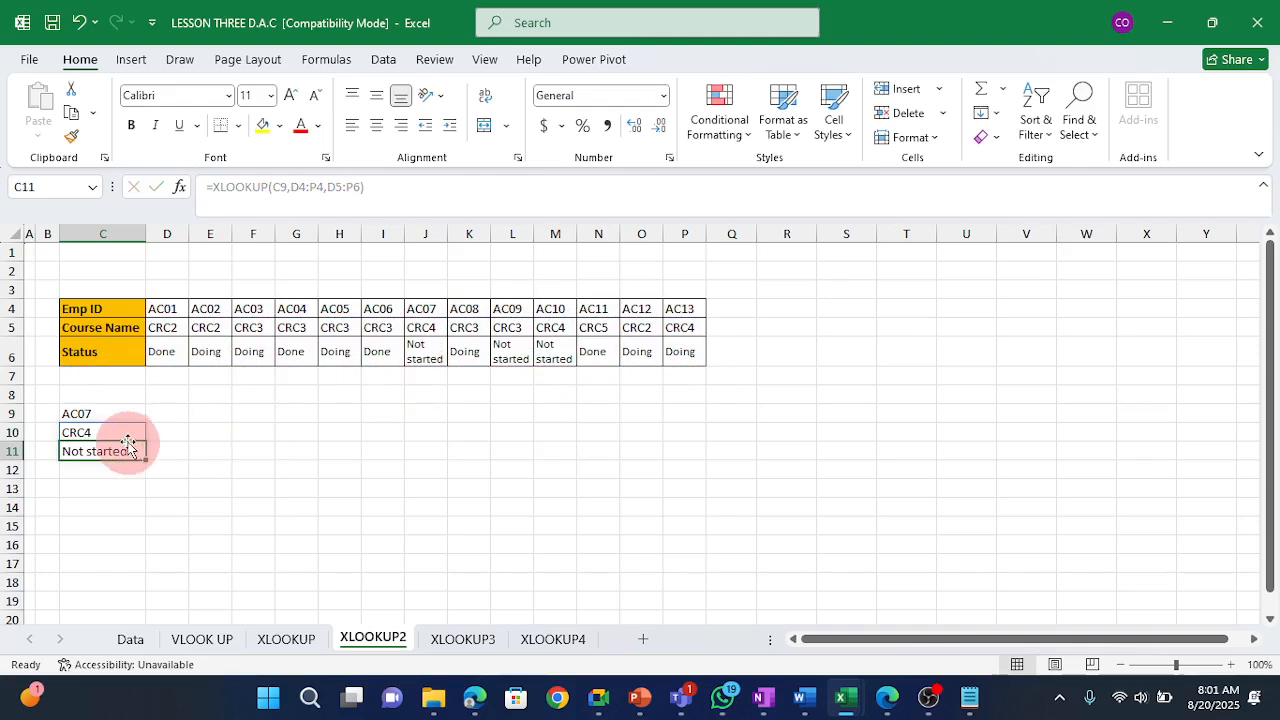
left_click(112, 432)
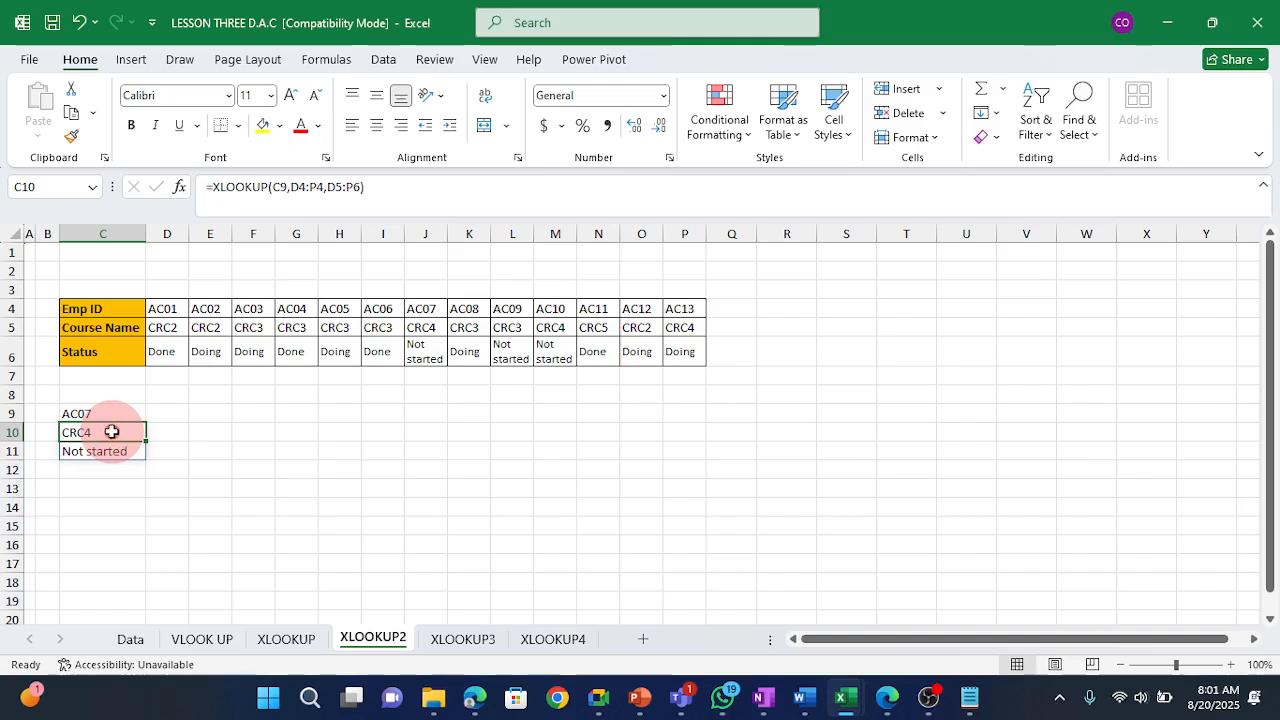
left_click(106, 450)
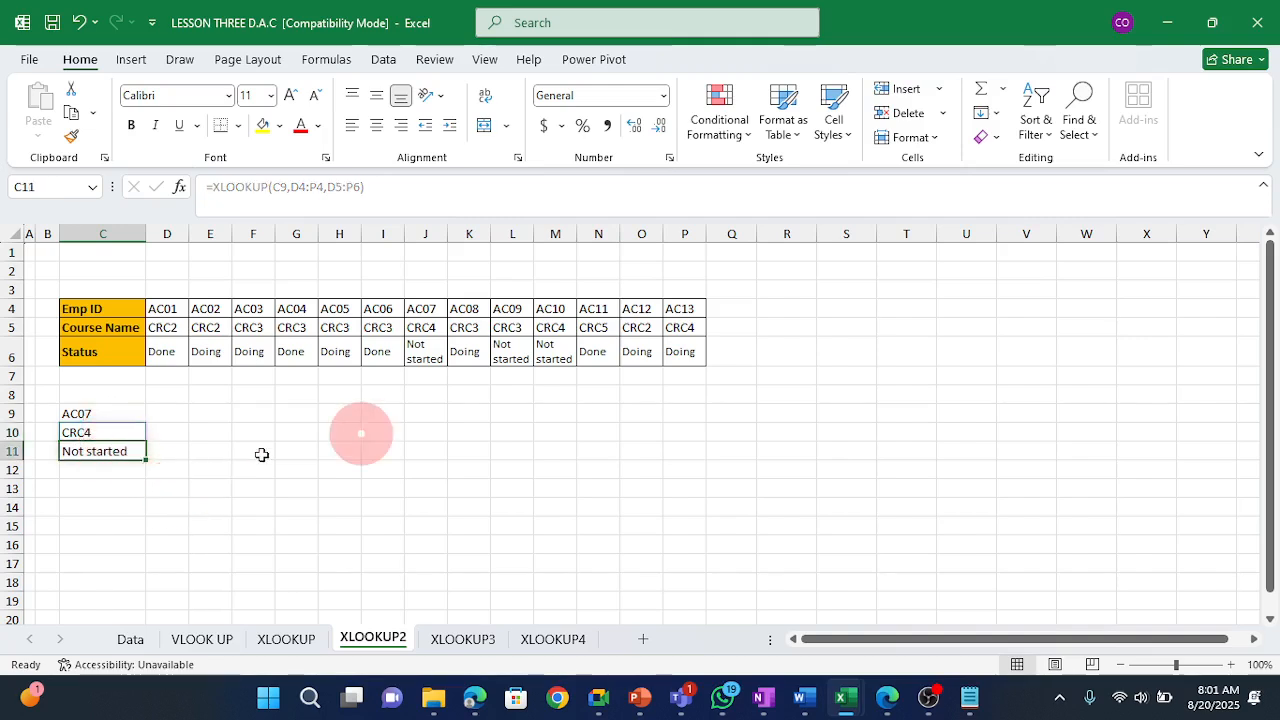
Switch to the XLOOKUP sheet and insert a blank column before column K to separate the employee data from the lookup cells.
left_click_drag(296, 413, 566, 569)
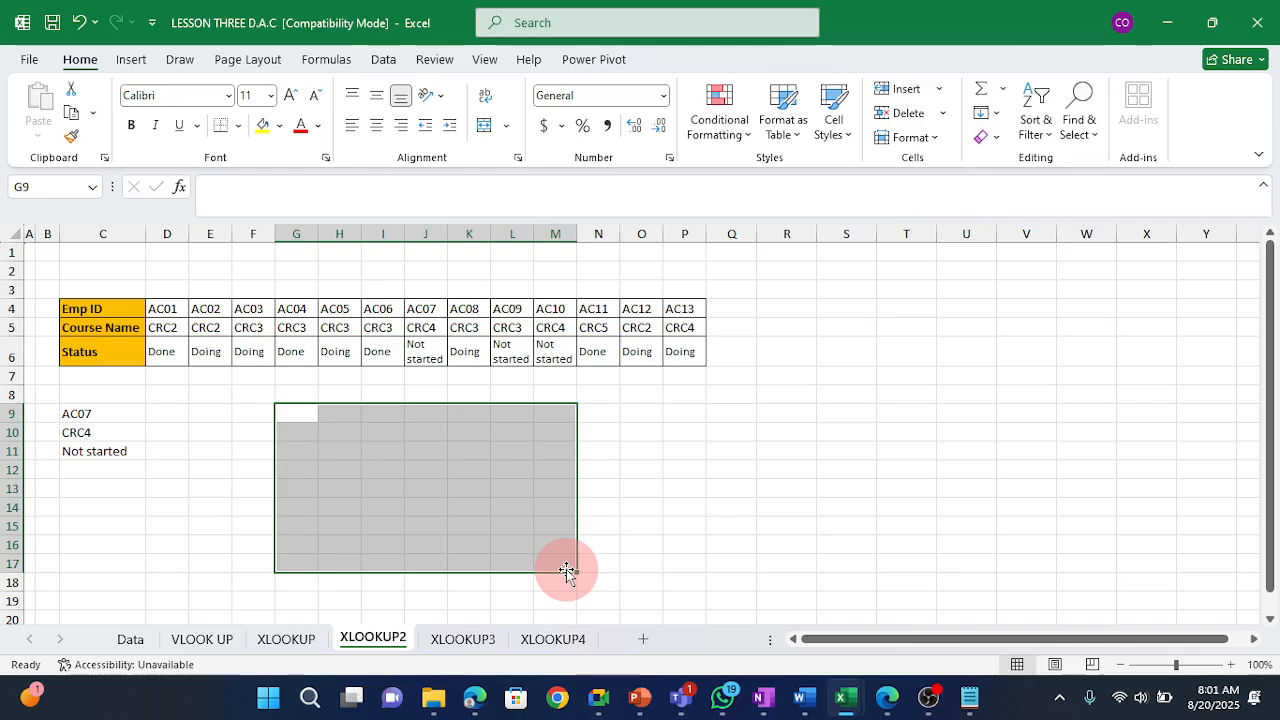
left_click(286, 639)
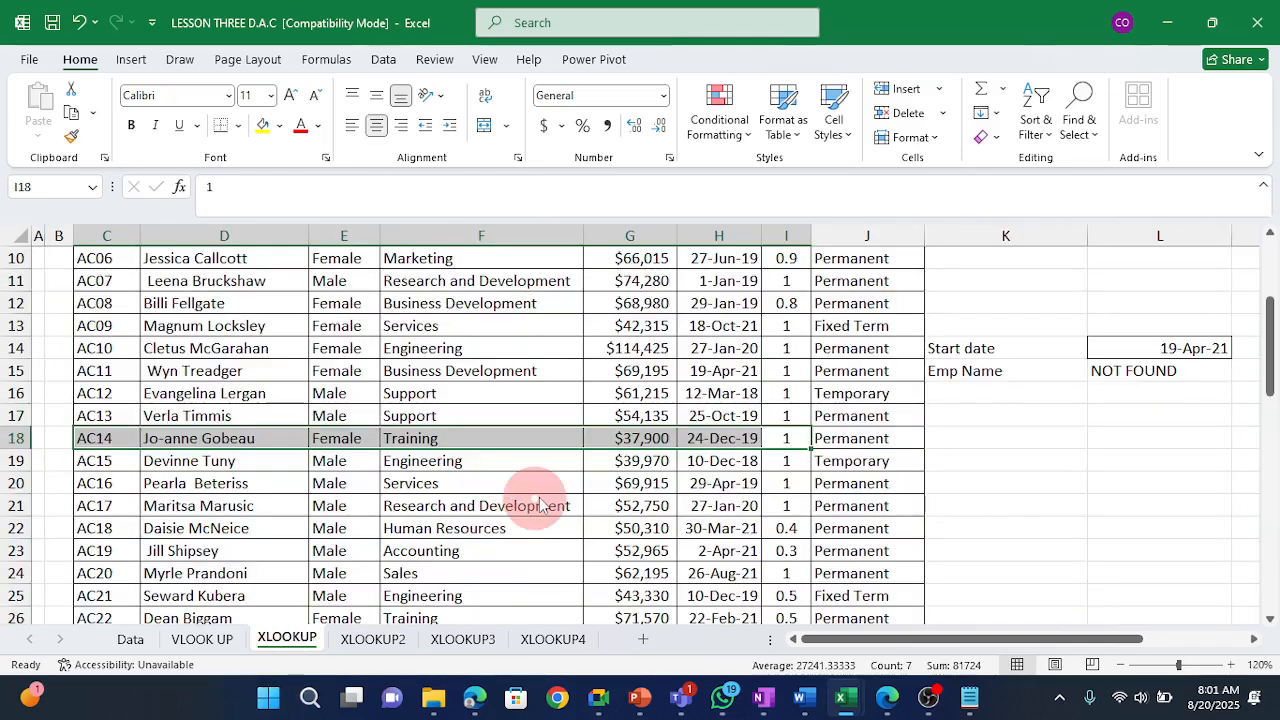
left_click(943, 236)
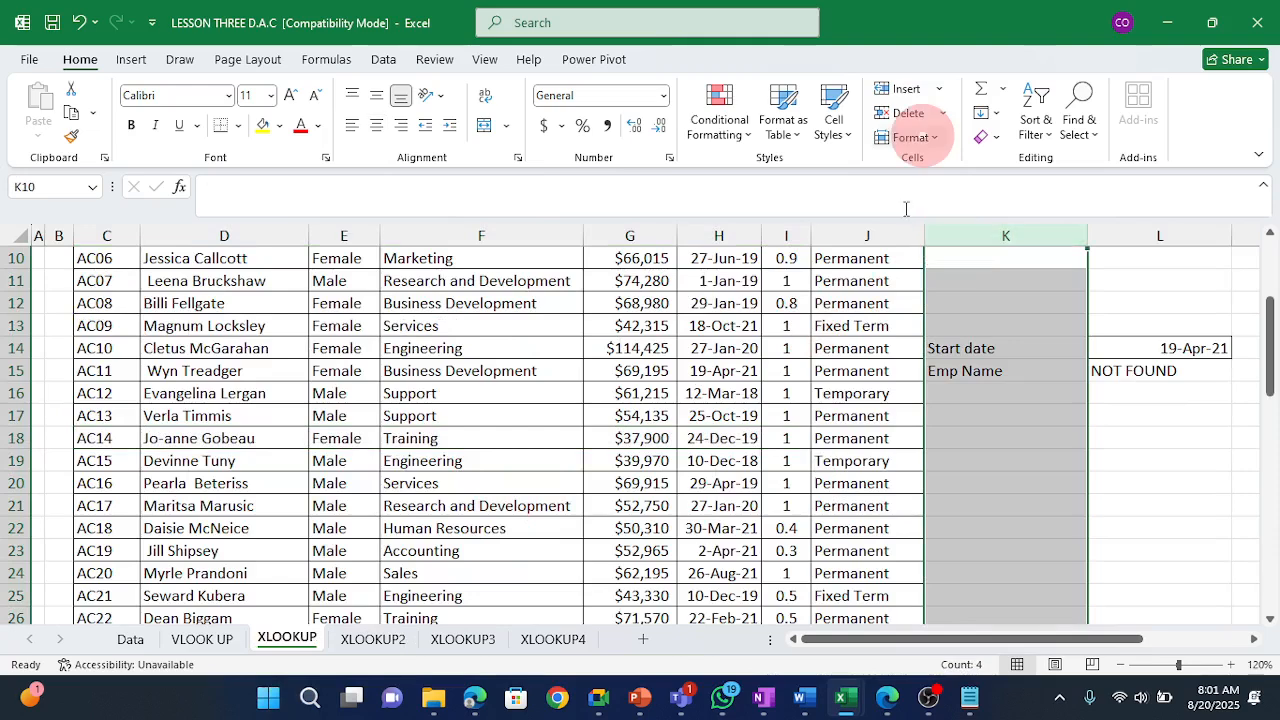
left_click(906, 88)
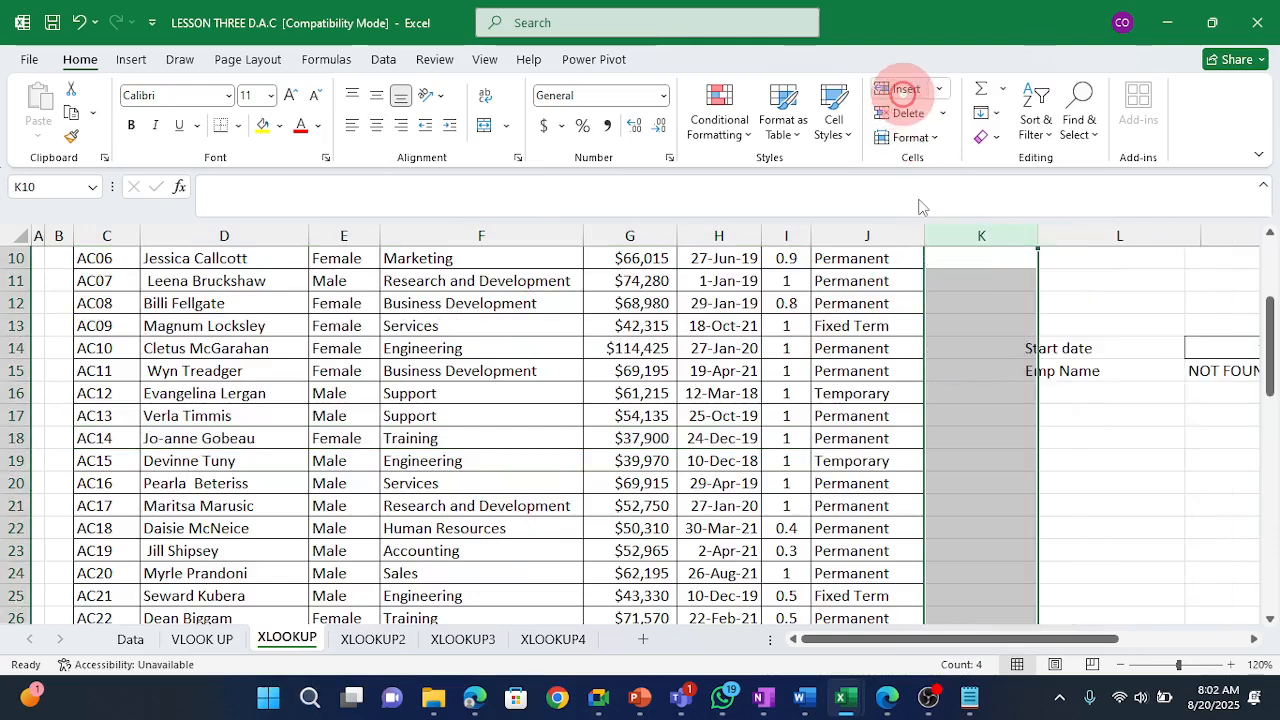
Clear all contents and formatting from the blank column K beside the Employee type column.
left_click(948, 292)
key("Up")
key("Up")
key("Up")
key("Up")
key("Up")
key("Up")
key("Up")
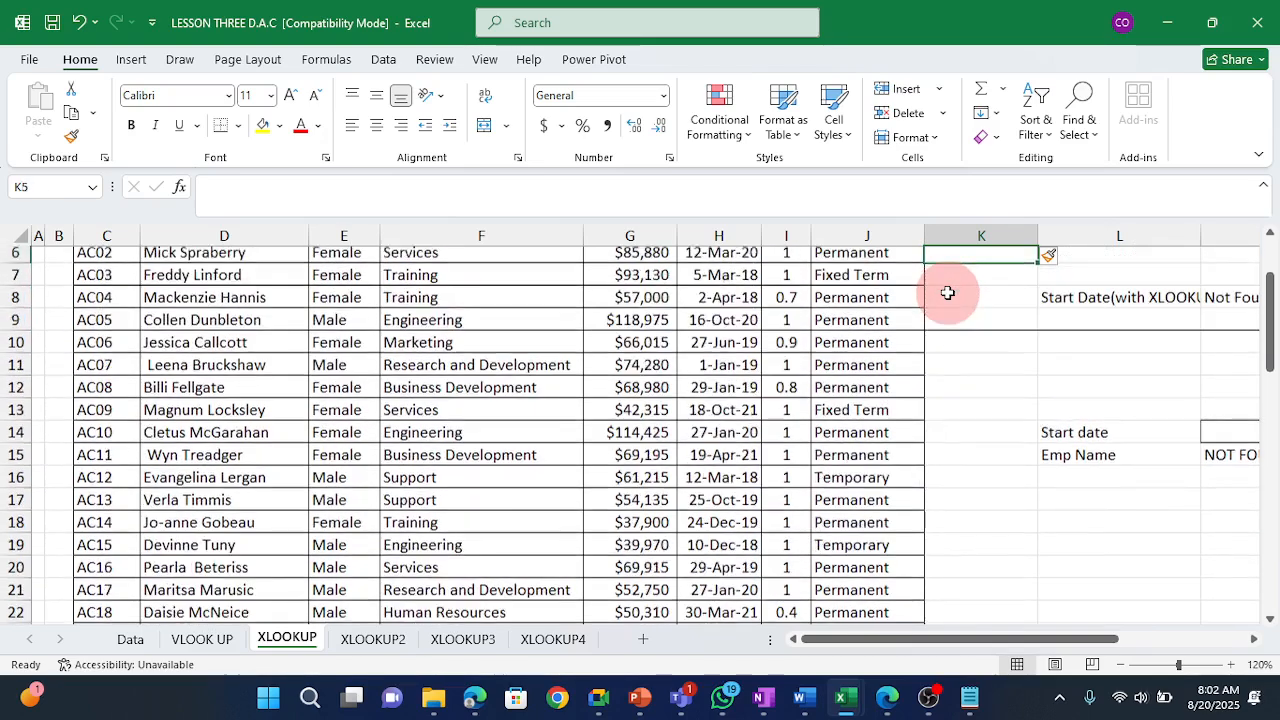
key("Up")
key("Up")
key("Up")
key("Up")
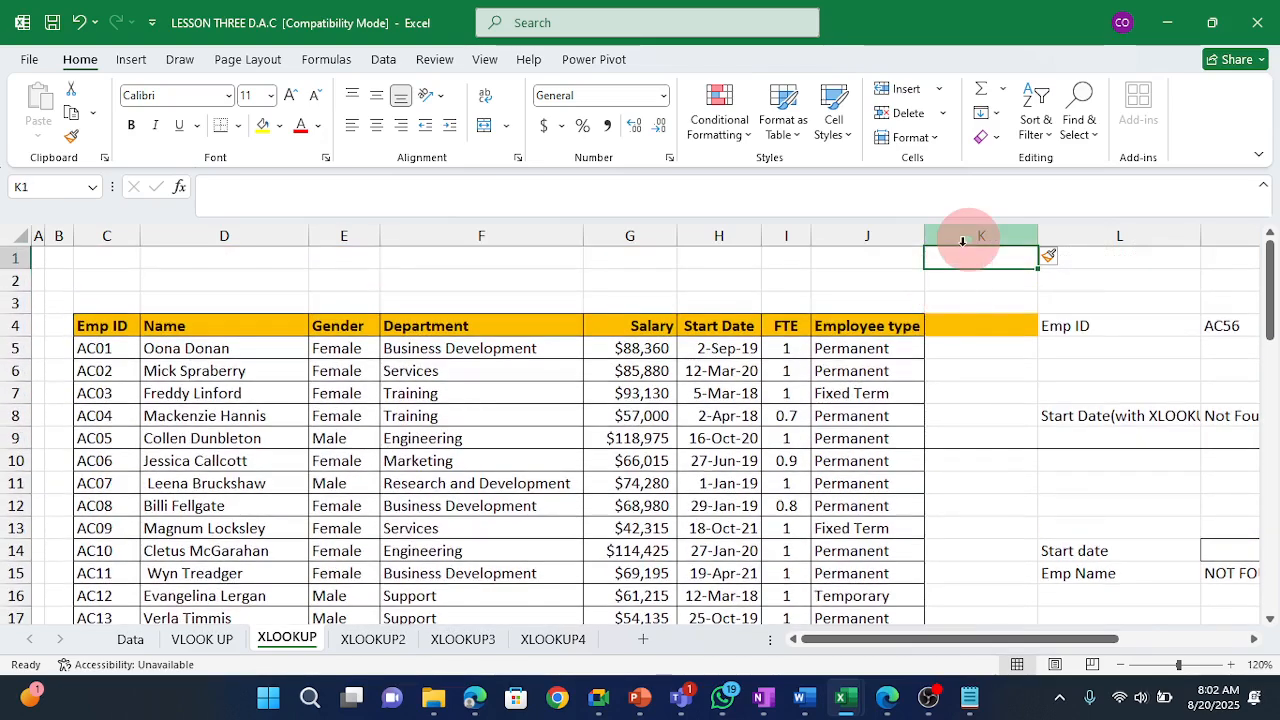
left_click(962, 240)
left_click(983, 138)
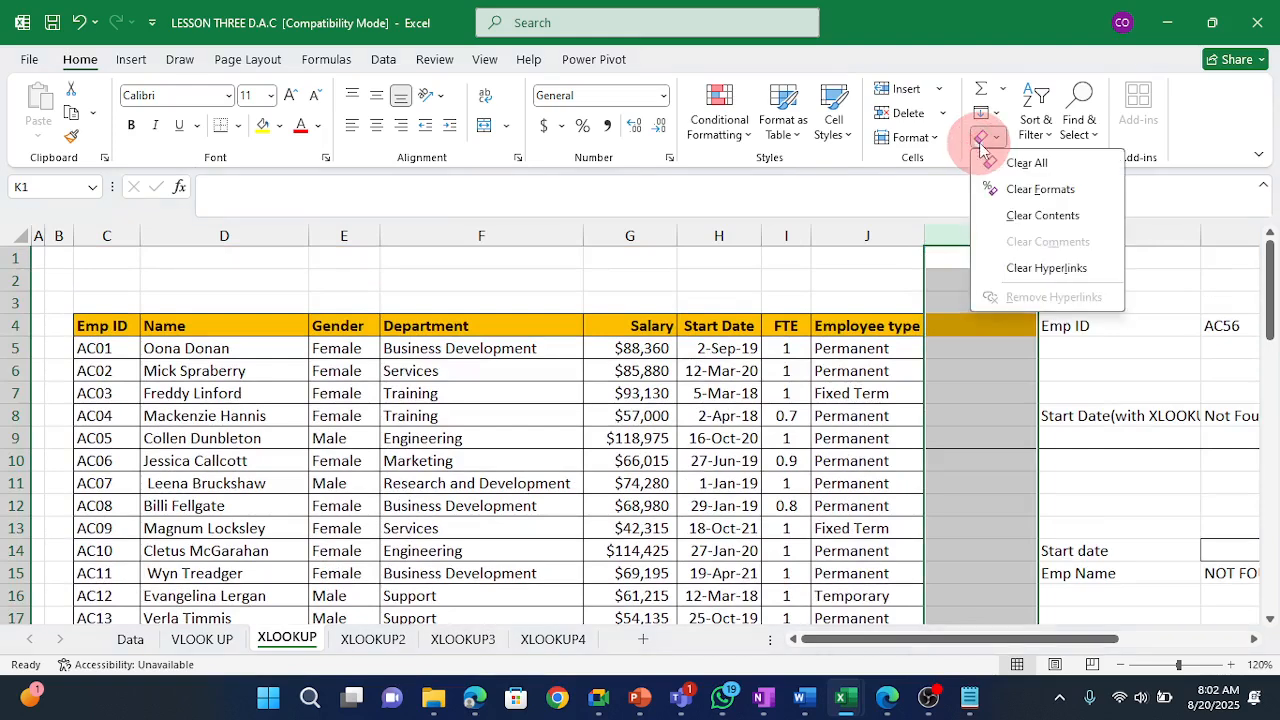
left_click(1016, 168)
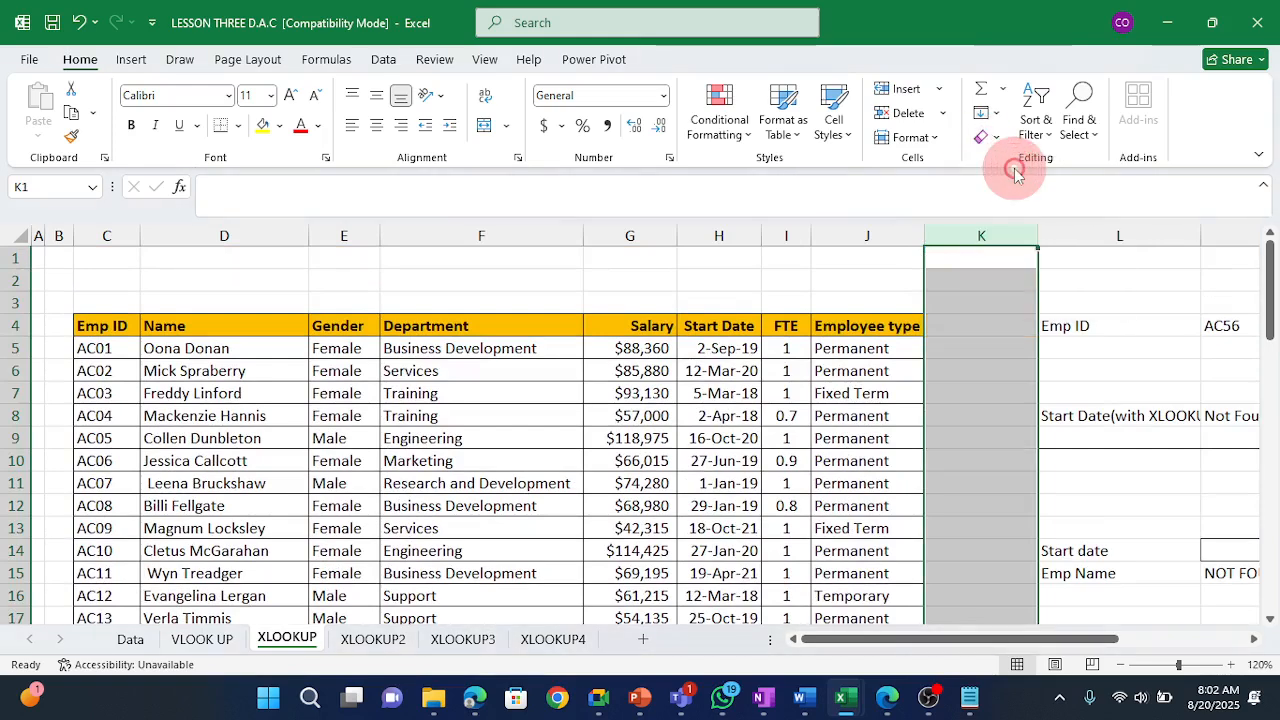
left_click(980, 393)
Convert the employee data range C4:J59 into a table with headers and name the table HR.
left_click(231, 368)
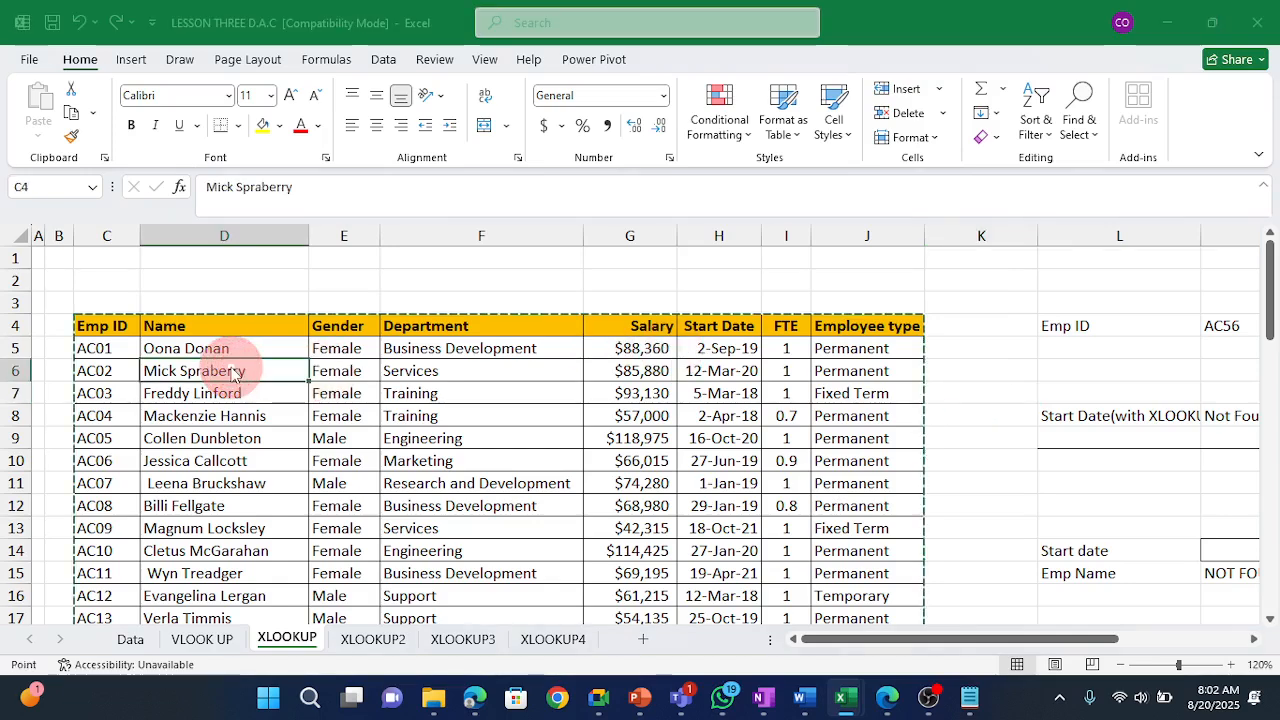
key("ctrl+t")
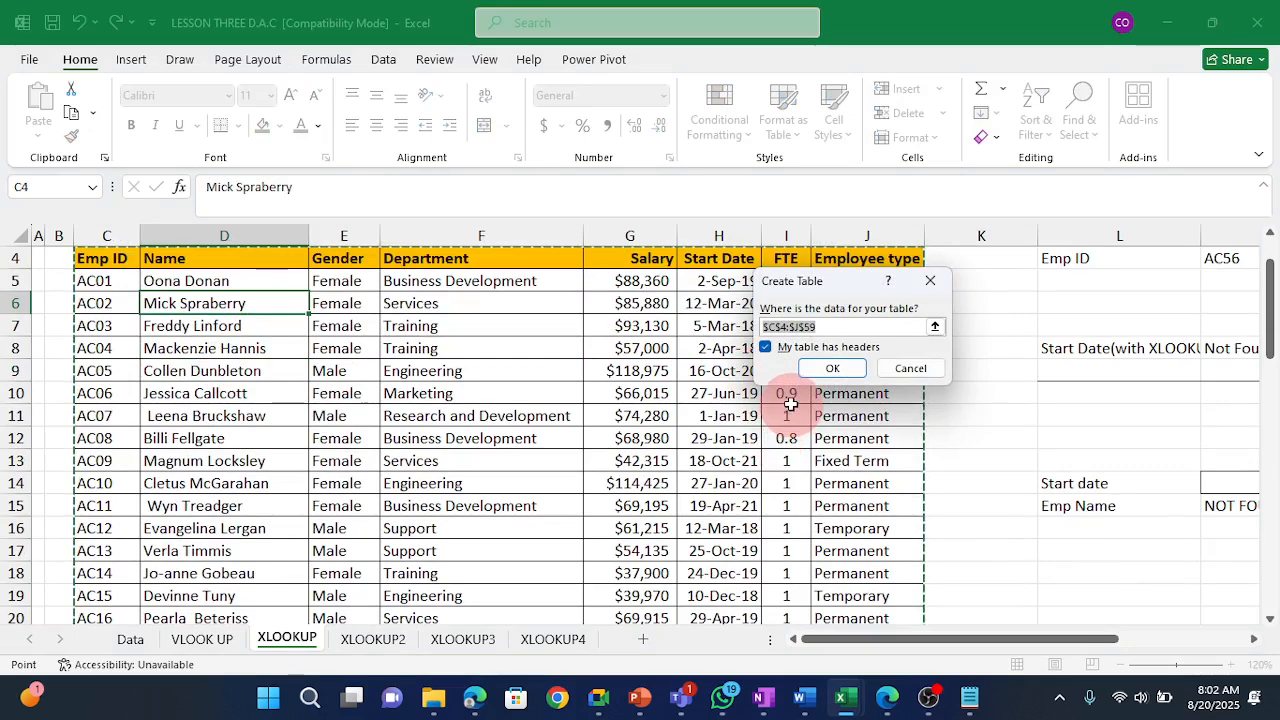
left_click(832, 368)
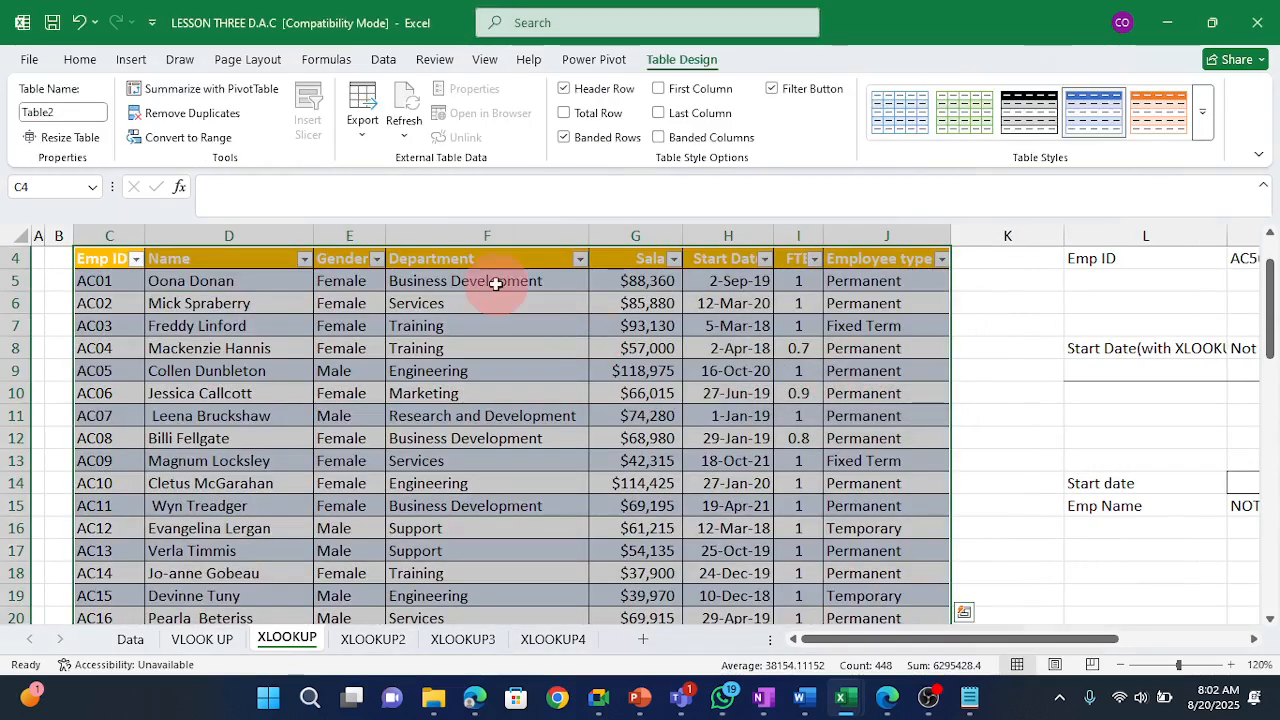
left_click(62, 112)
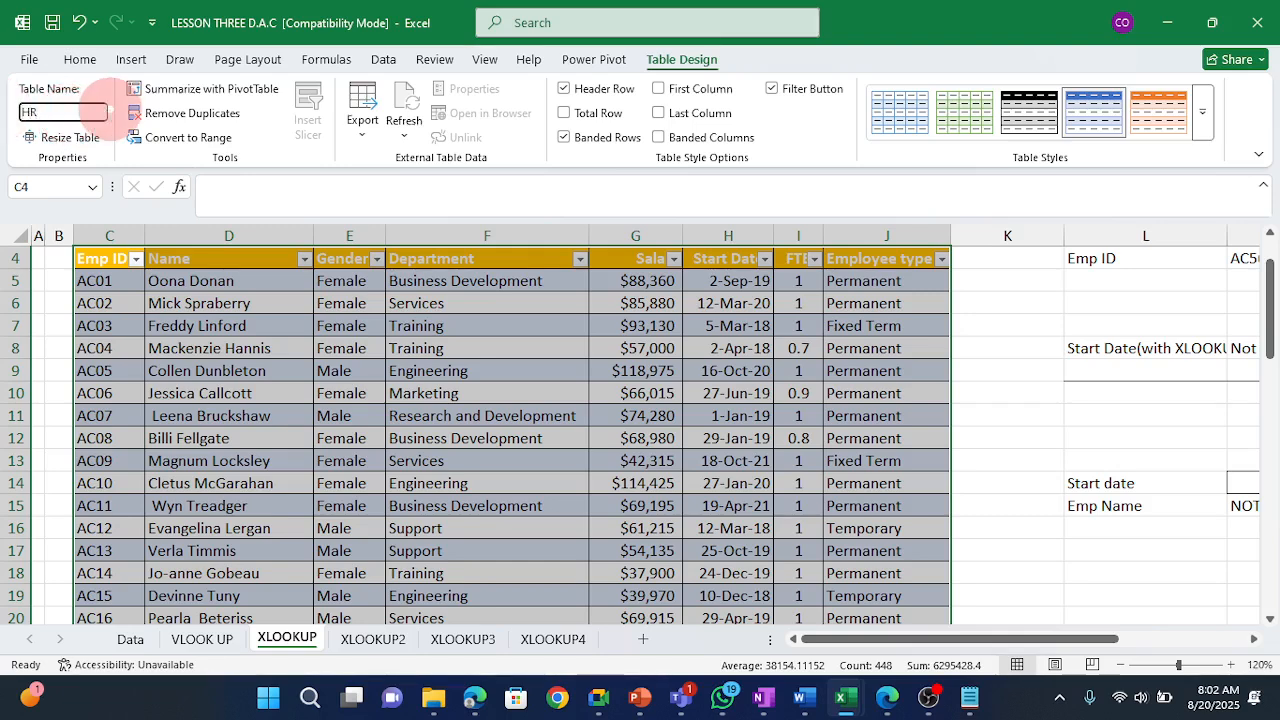
left_click(620, 484)
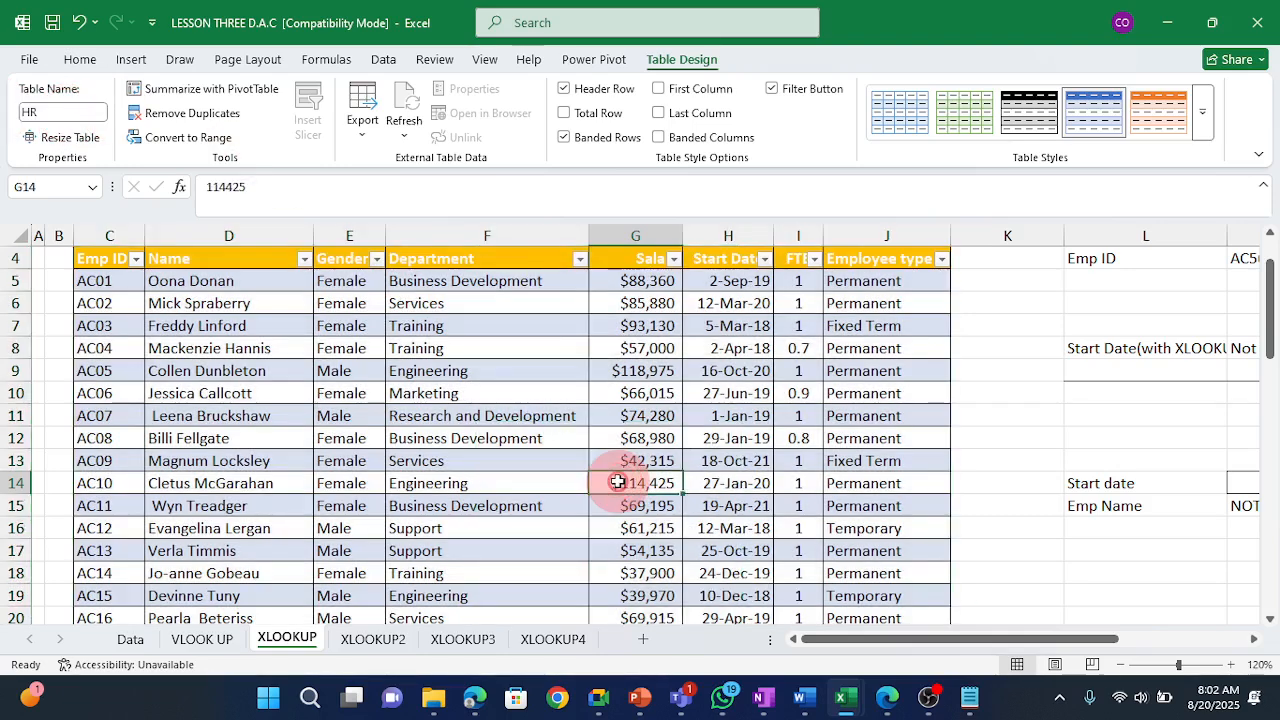
Narrow the blank column K between the HR table and the lookup cells slightly.
key("Right")
key("Right")
key("Right")
key("Right")
key("Right")
key("Right")
key("Right")
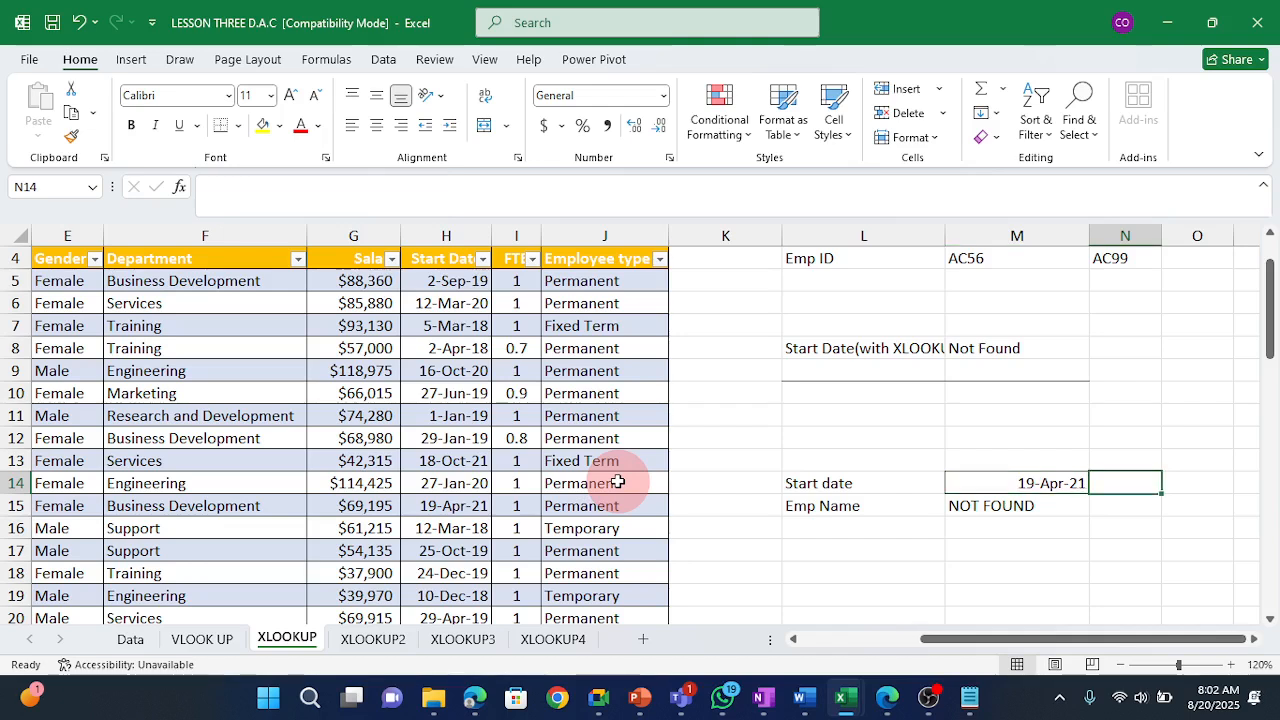
left_click_drag(782, 240, 760, 240)
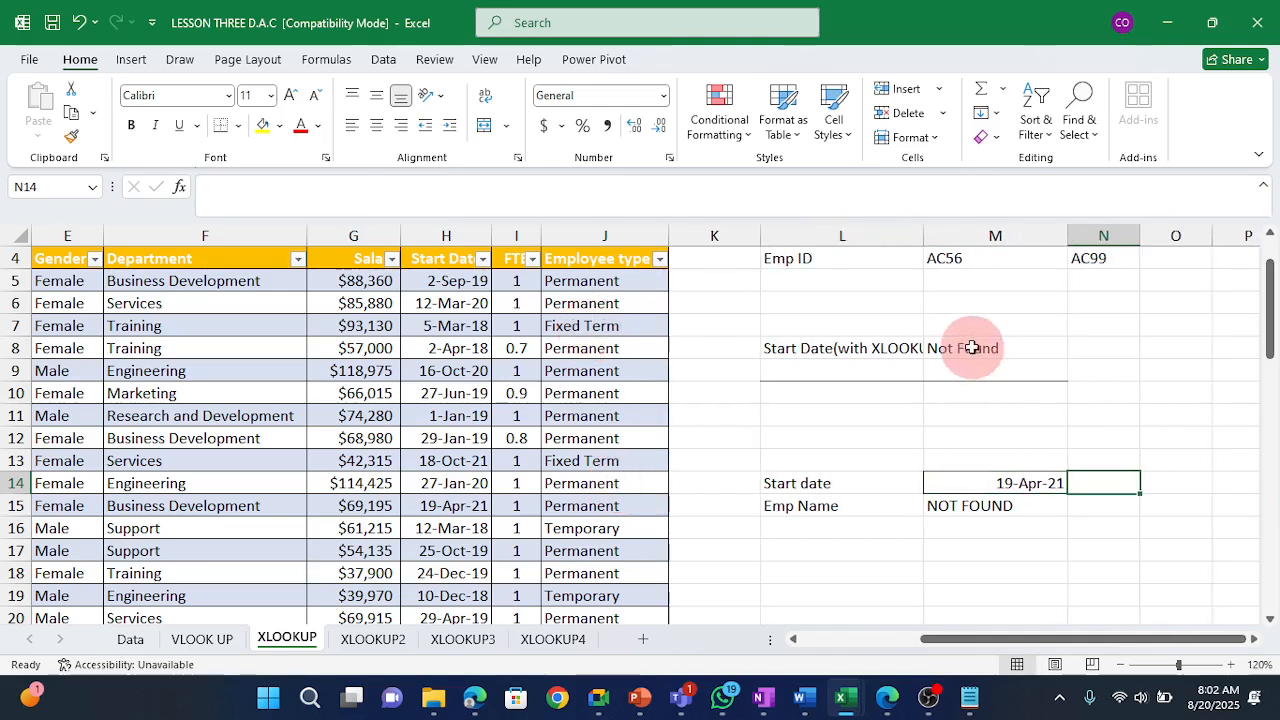
Set the lookup Emp ID in M4 to AC07.
left_click(969, 256)
double_click(968, 257)
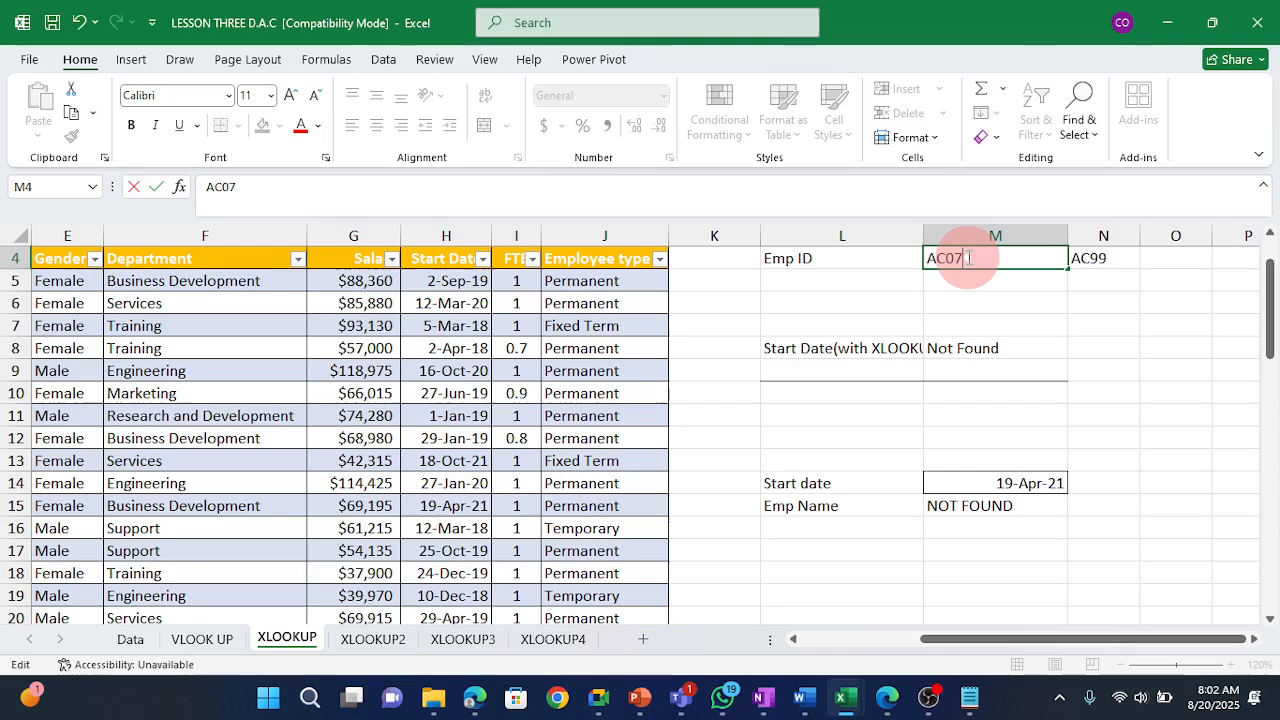
key("Return")
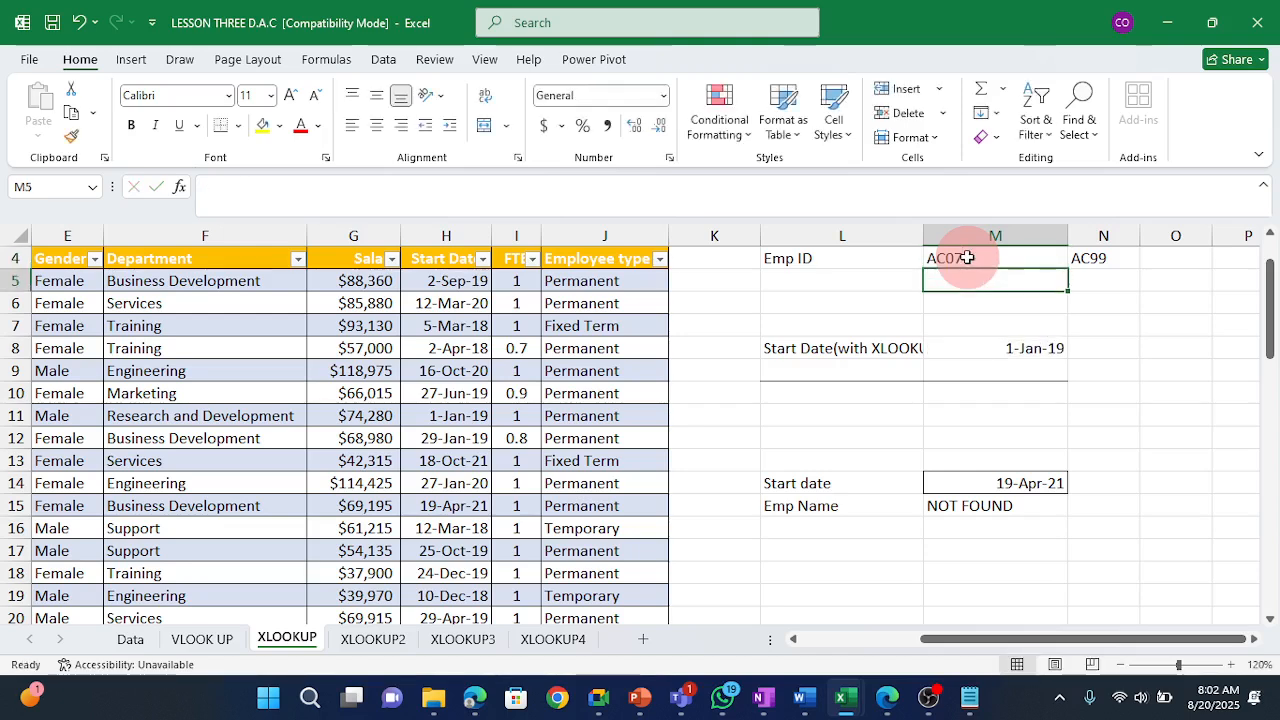
Clear the Start Date formula in M8 and start a new XLOOKUP there with M4 as the lookup value.
left_click(997, 345)
key("Delete")
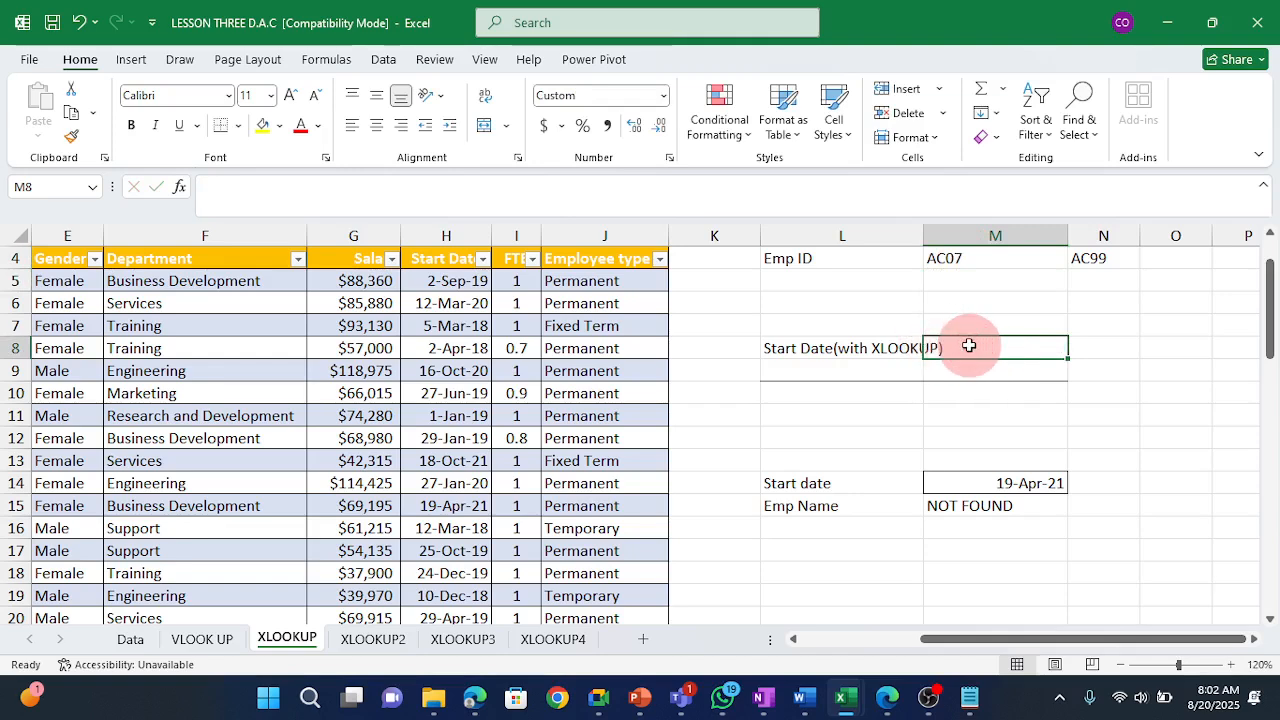
type("=XL")
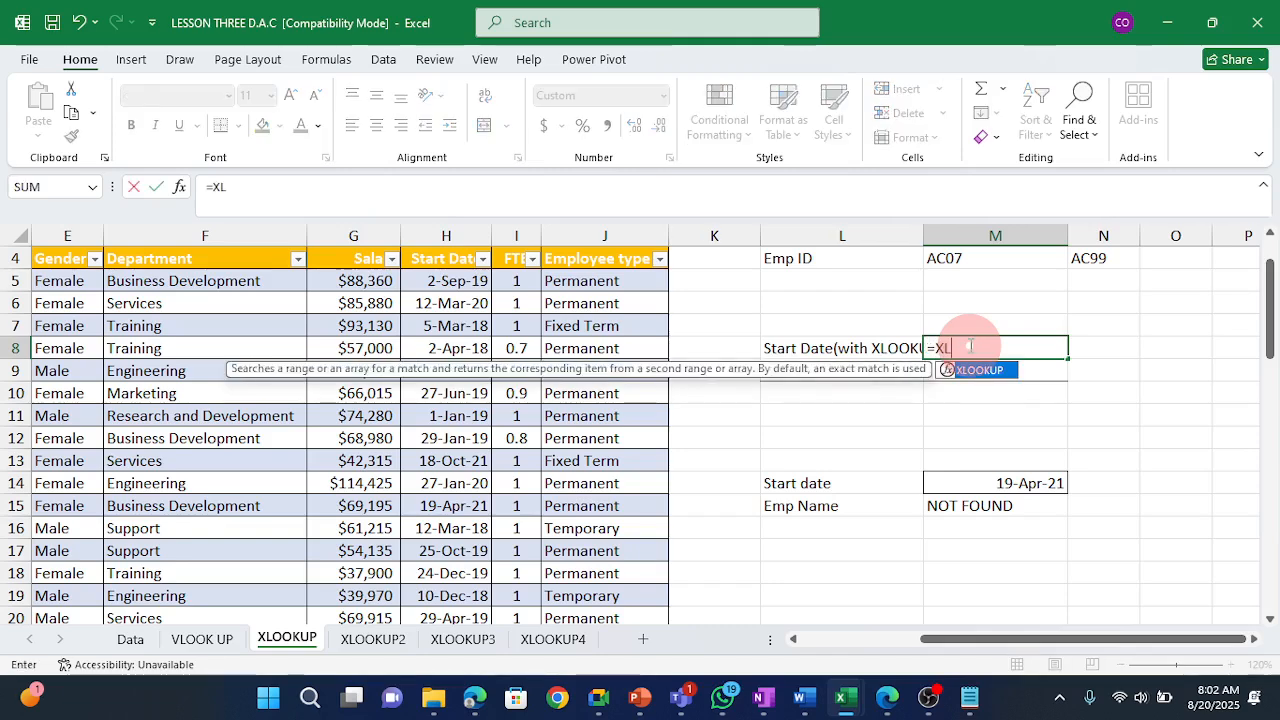
key("Tab")
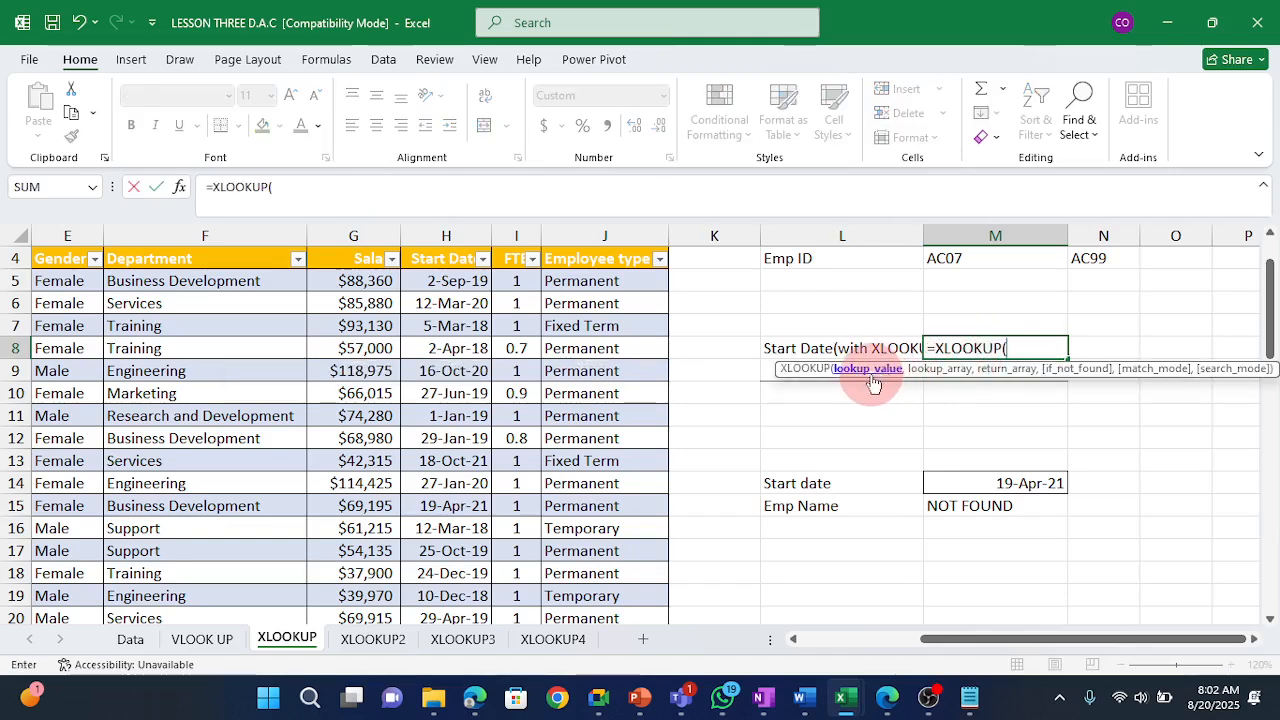
left_click(978, 258)
type(",")
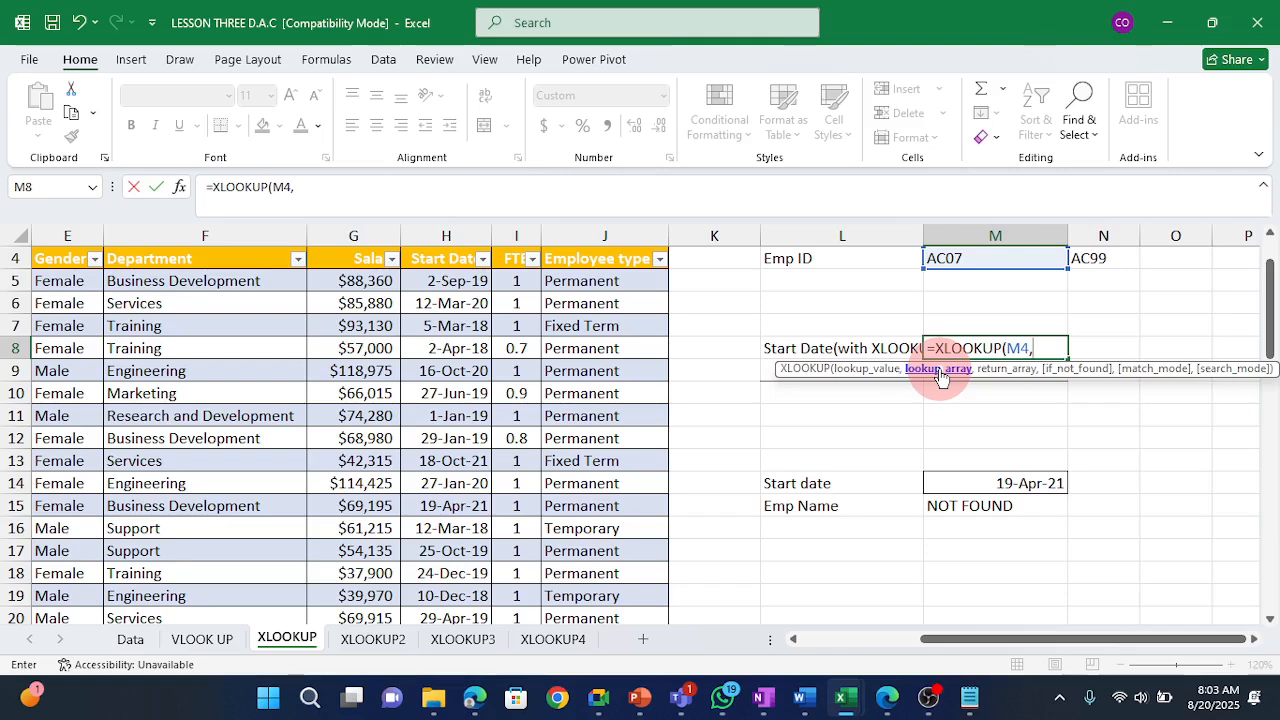
Enter HR[Emp ID] as the lookup array of the M8 XLOOKUP and check the referenced Emp ID column.
type("HR")
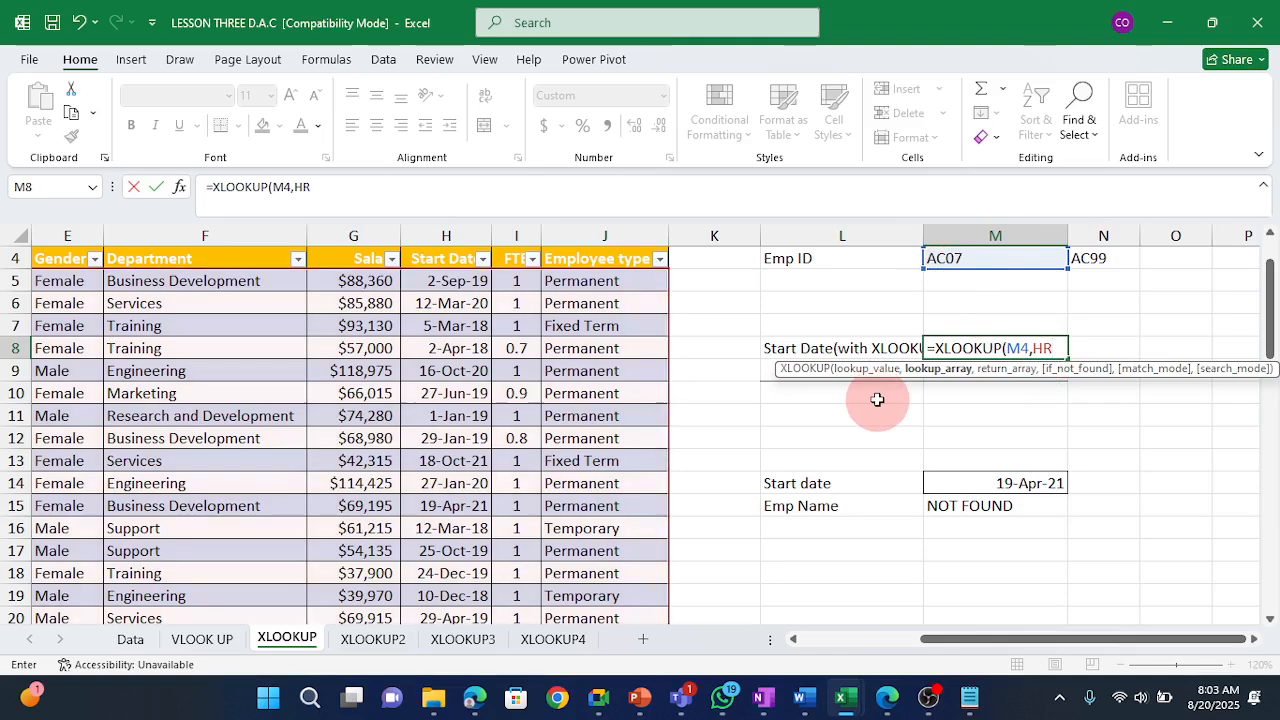
type("[")
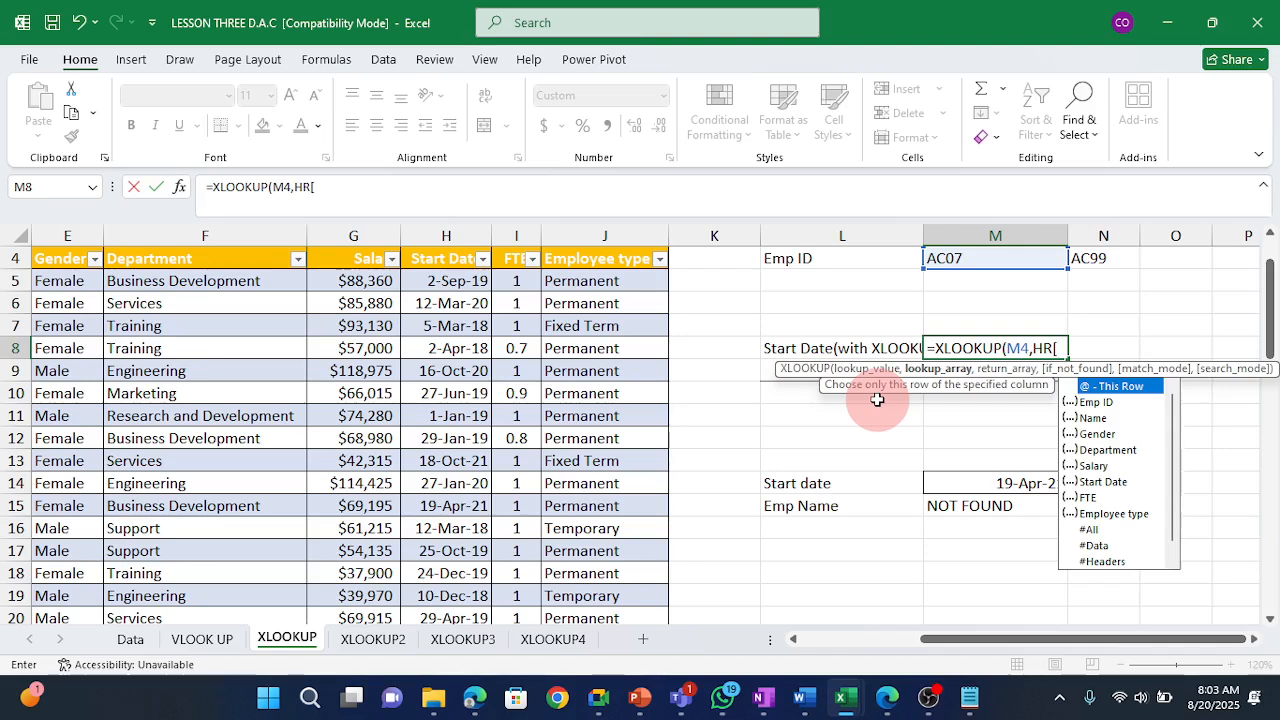
key("Down")
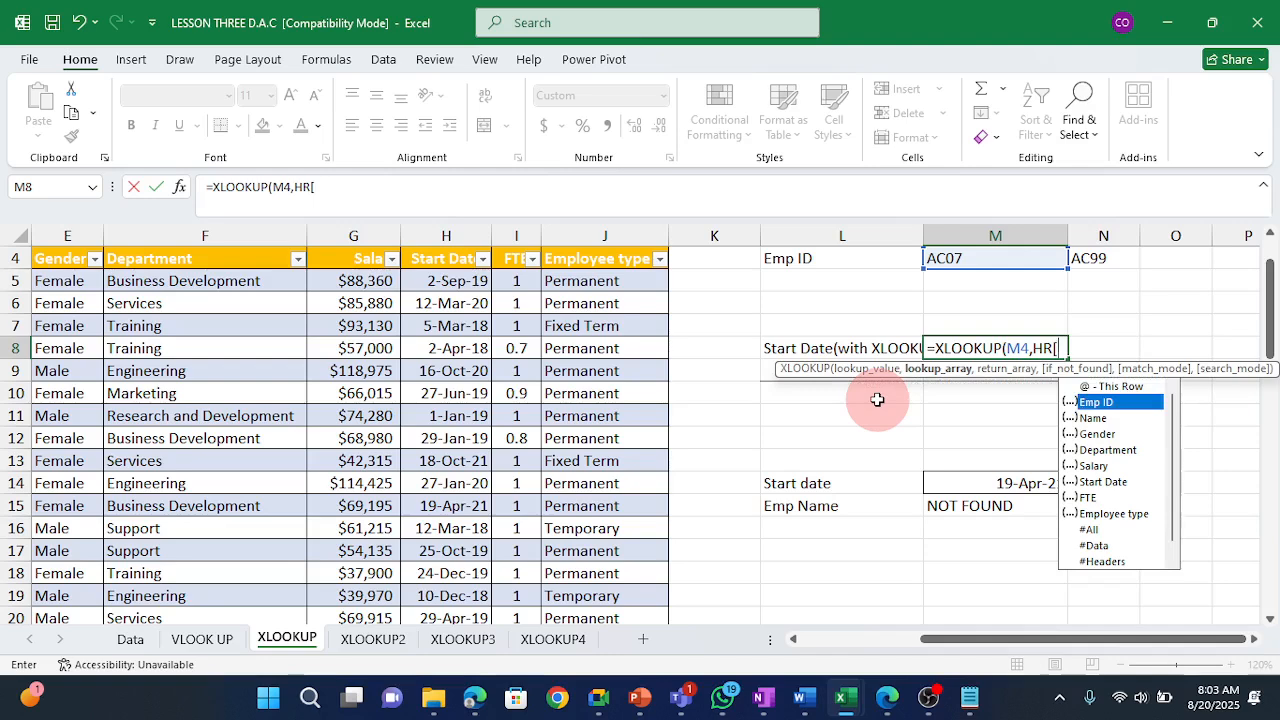
key("Tab")
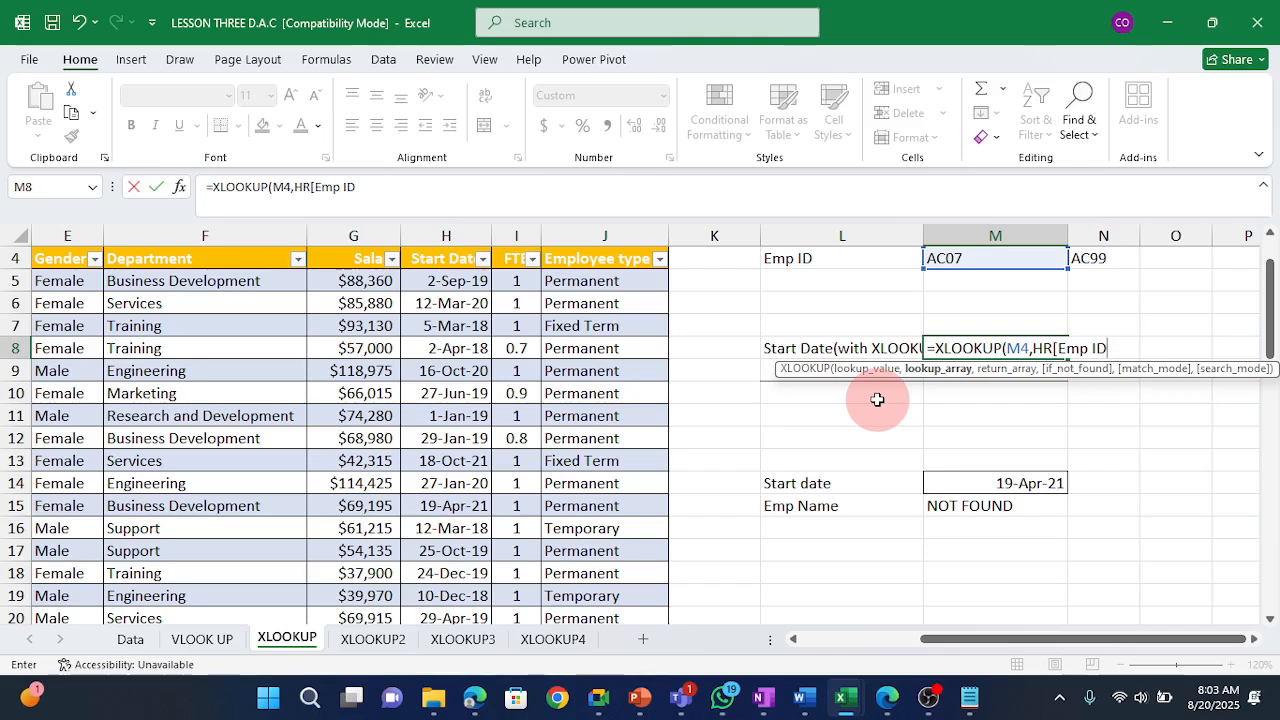
type("]")
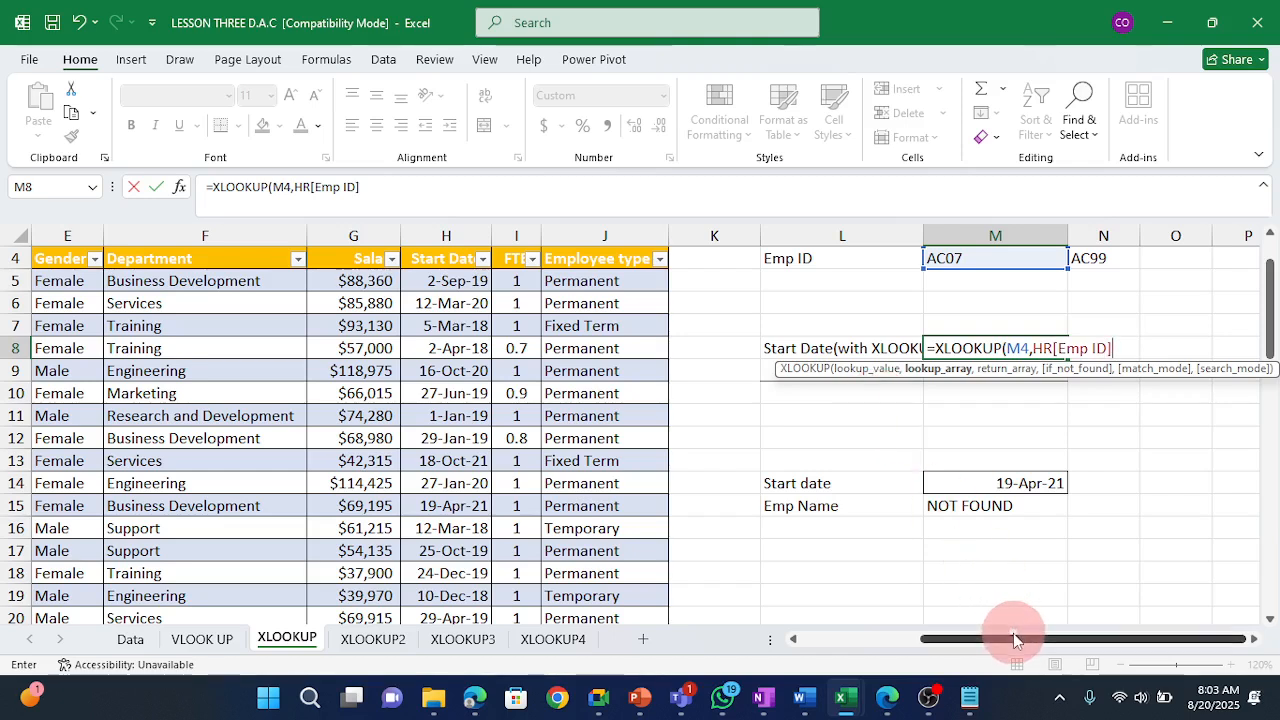
left_click_drag(1014, 638, 934, 634)
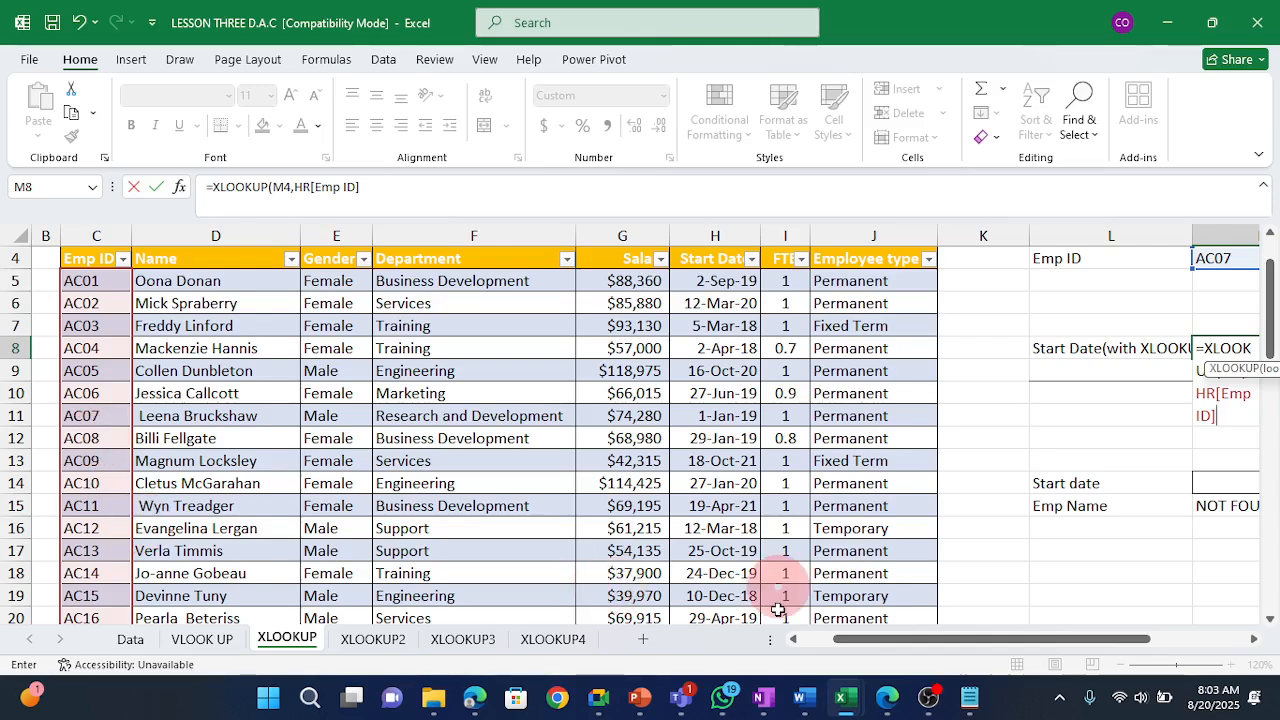
left_click_drag(1000, 642, 1074, 646)
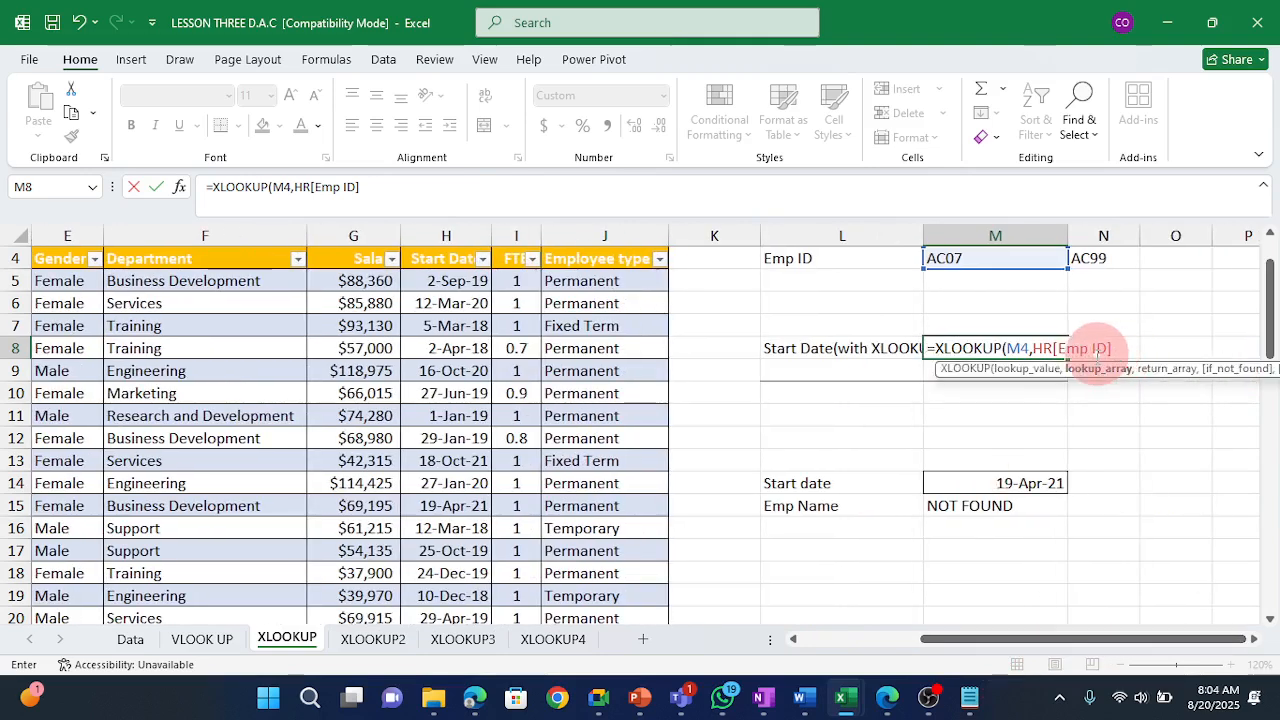
left_click(1118, 350)
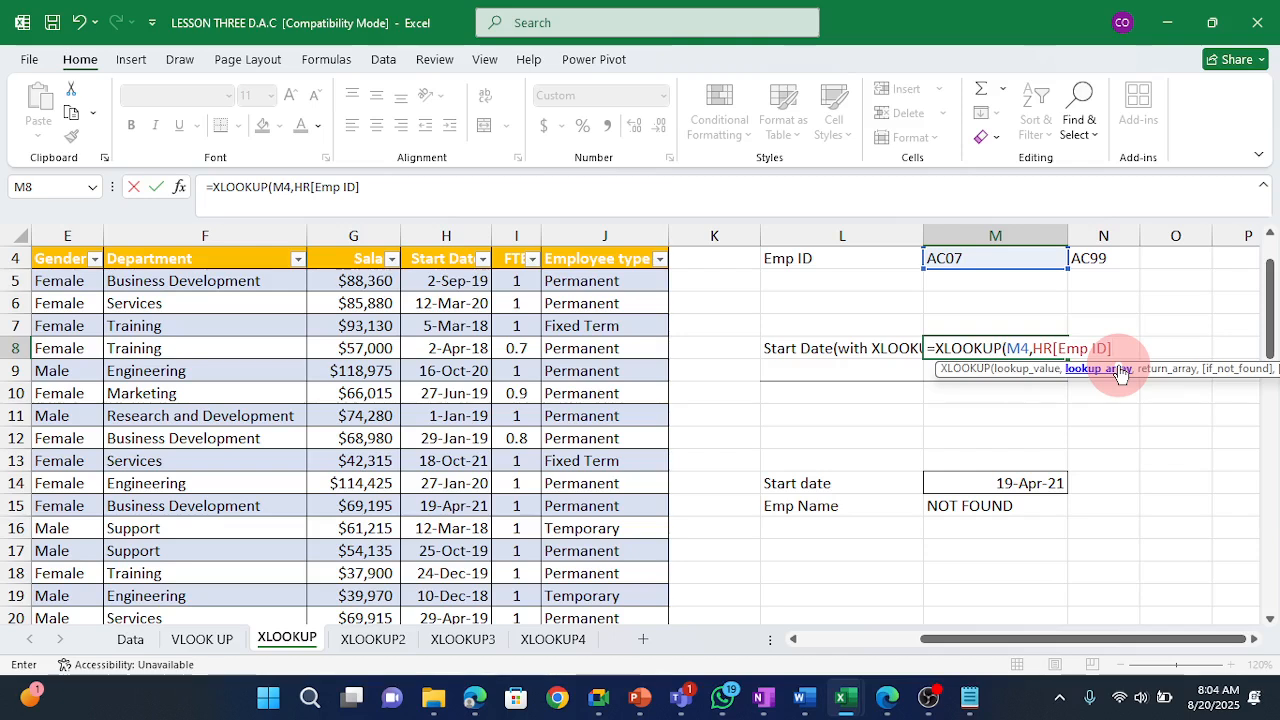
Complete the M8 XLOOKUP with HR[Start Date] as the return array.
type(",")
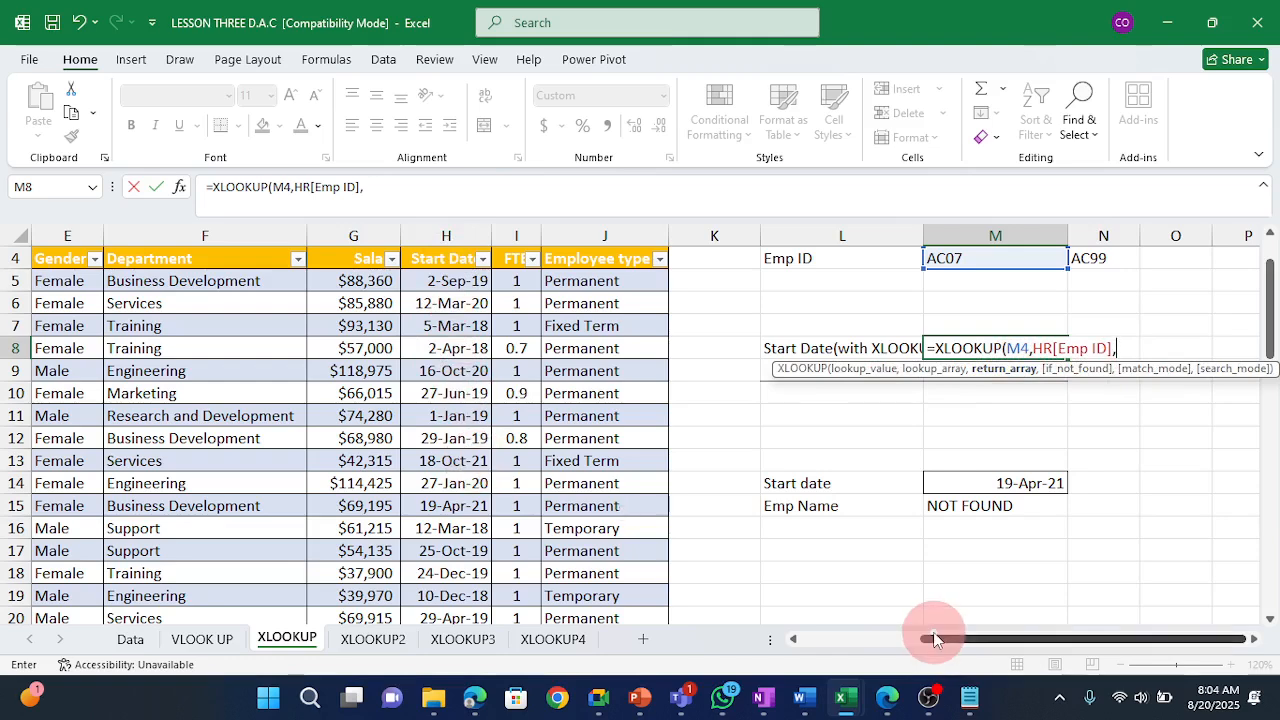
type("HR")
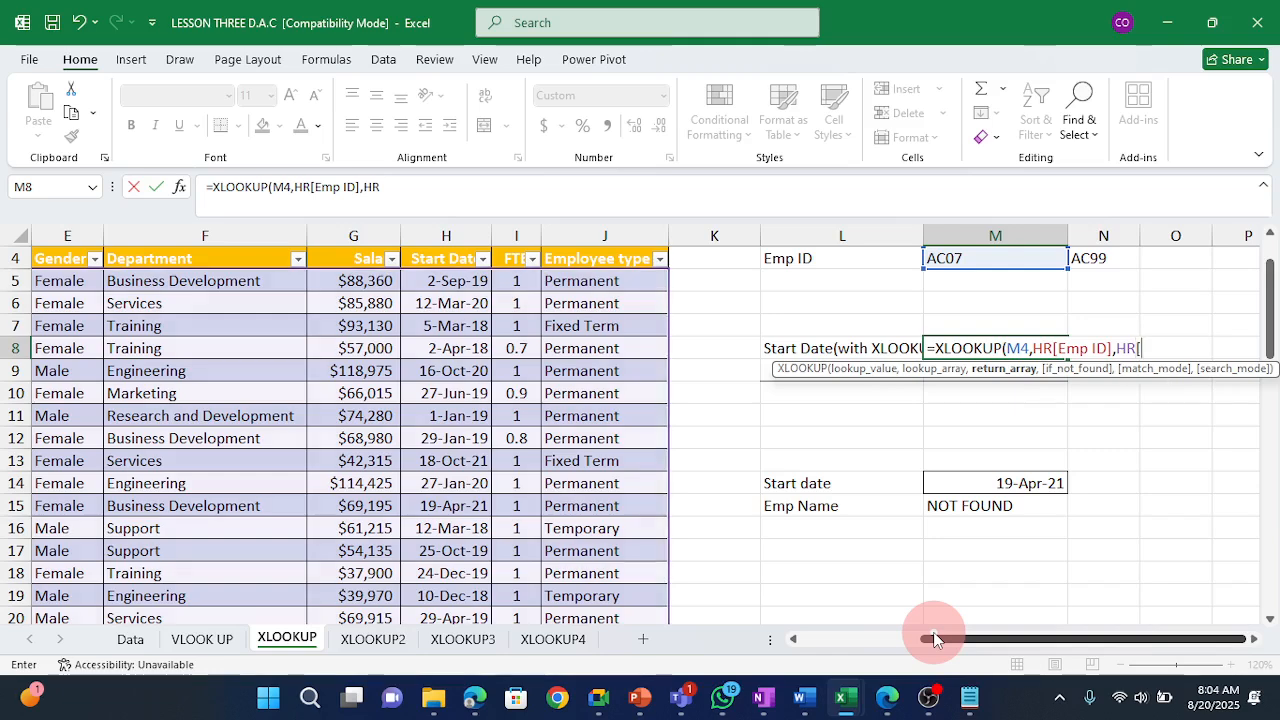
type("[")
key("Down")
key("Down")
key("Down")
key("Down")
key("Down")
key("Down")
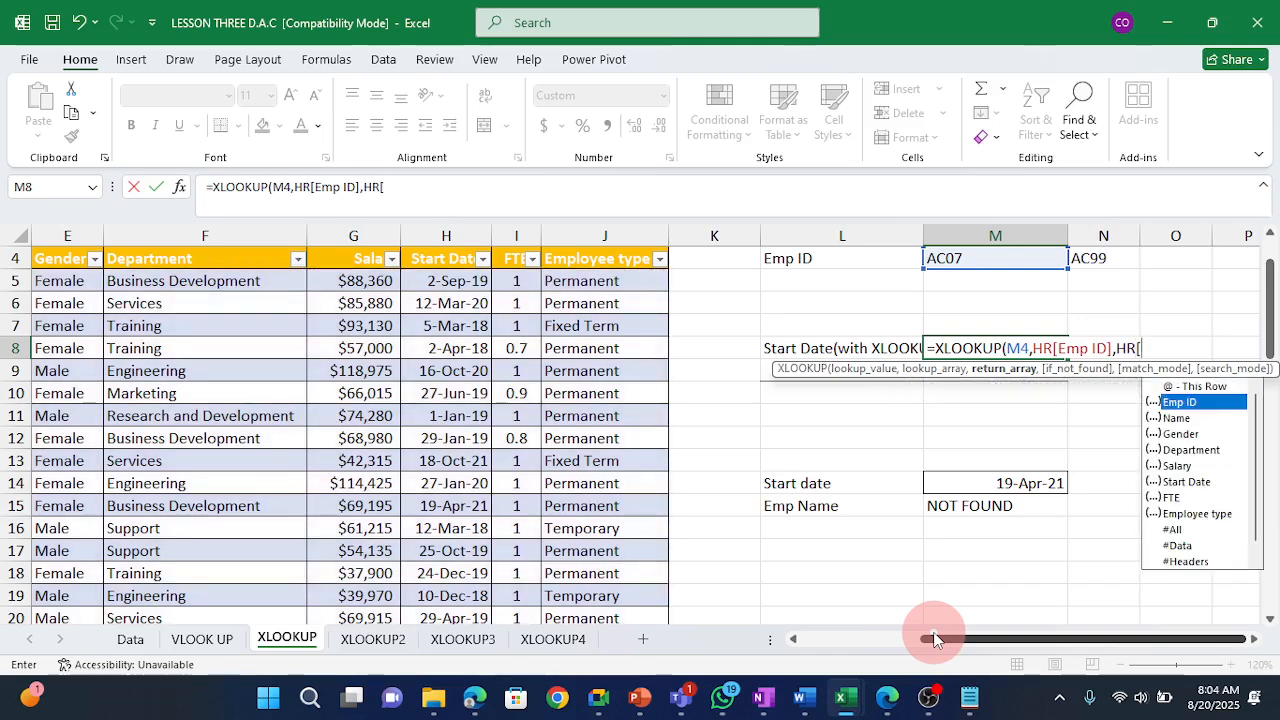
key("Tab")
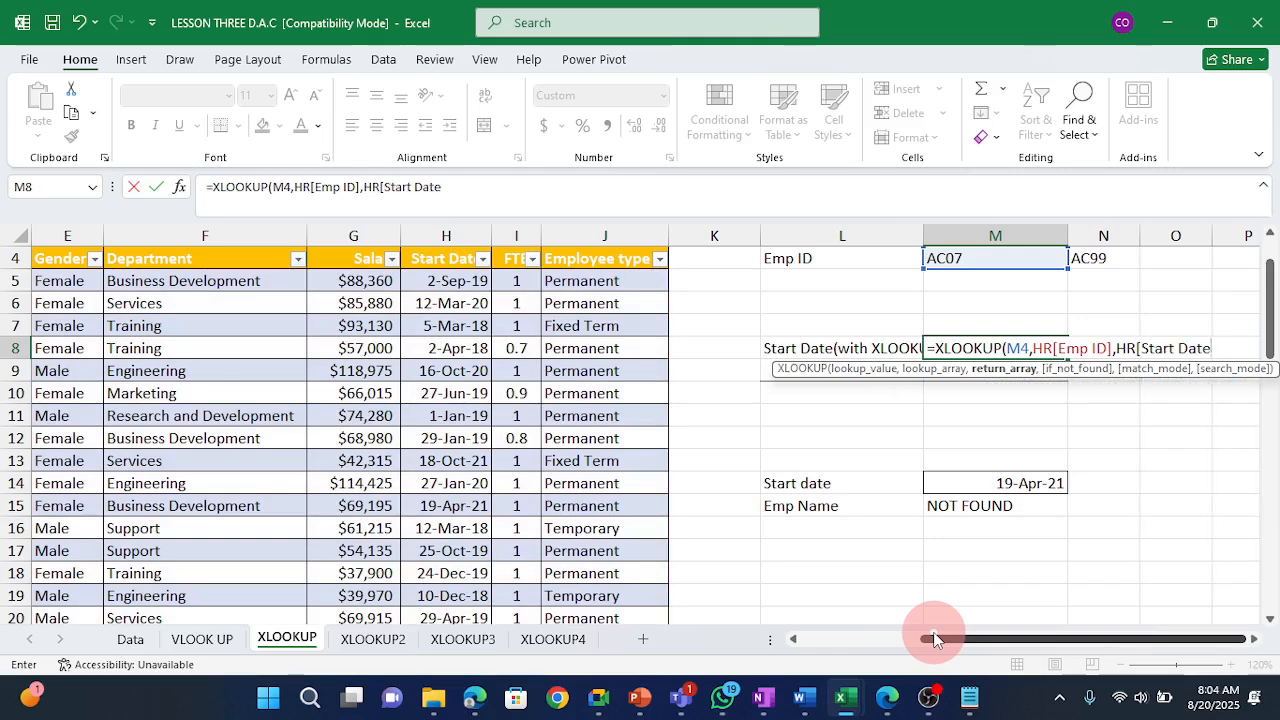
type("]")
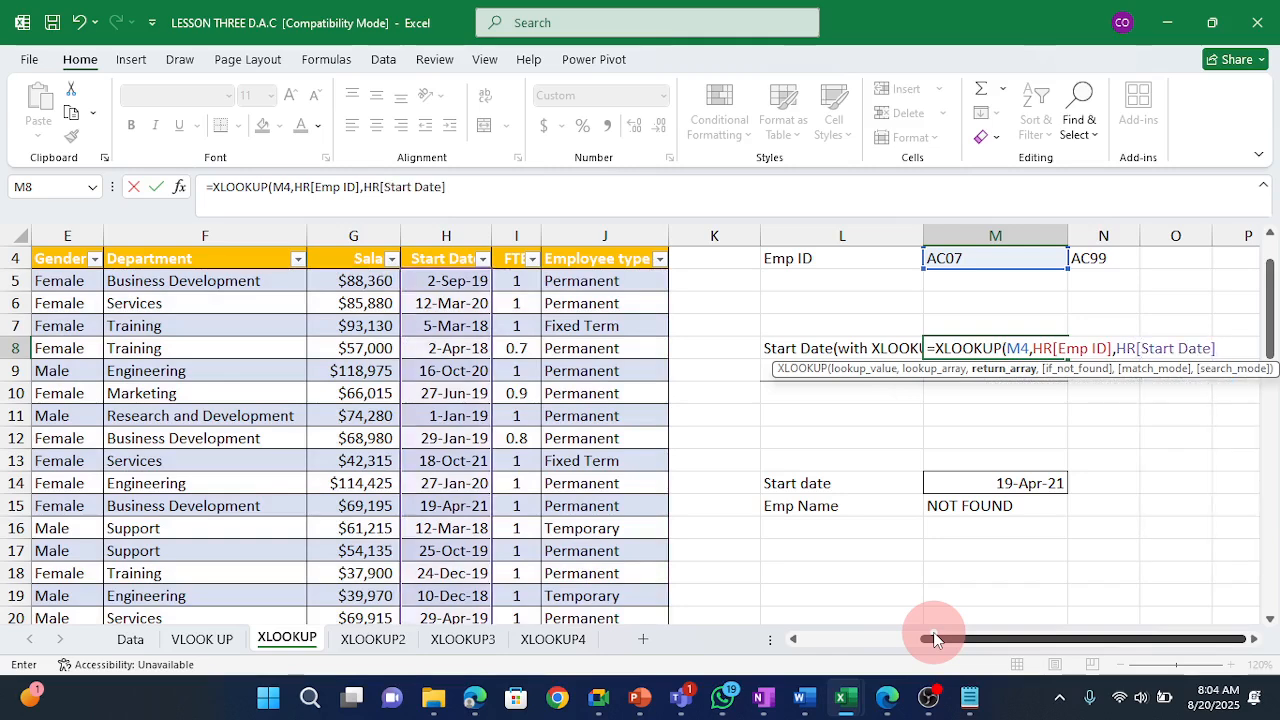
type(")")
key("Return")
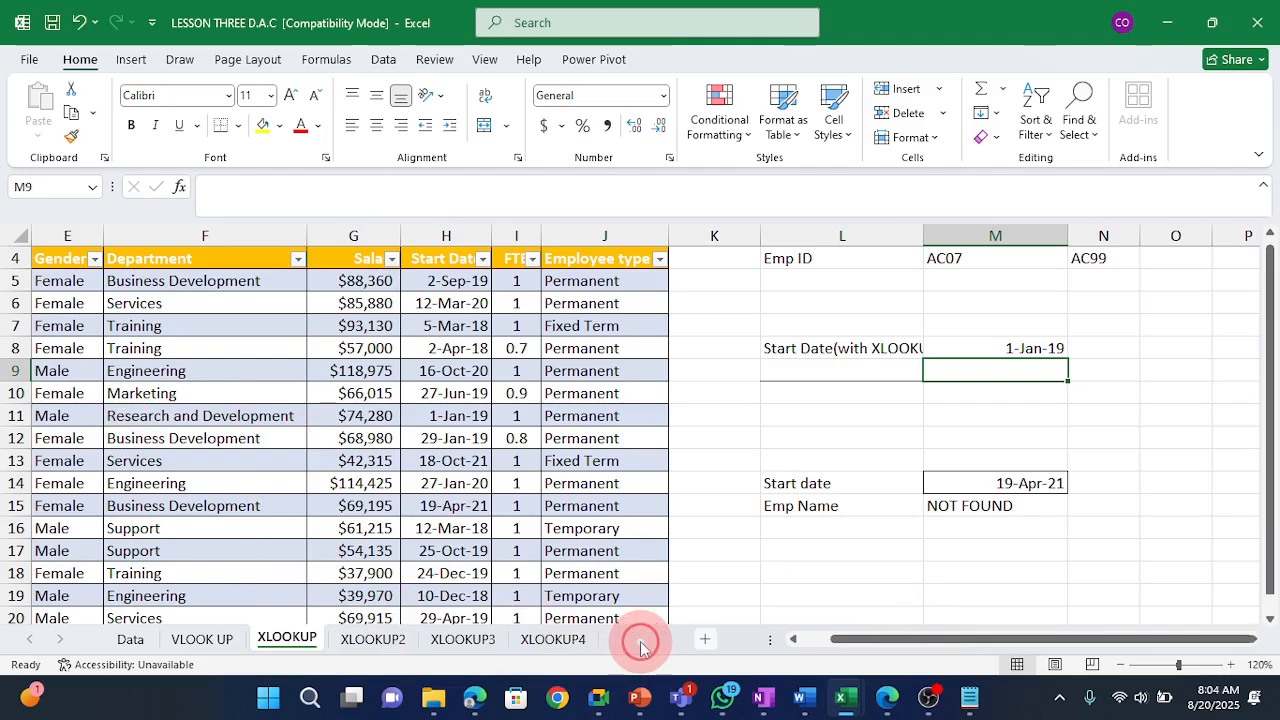
Add a new worksheet after the XLOOKUP sheet and enter the Emp ID AC08 in H3.
left_click(643, 636)
left_click(453, 297)
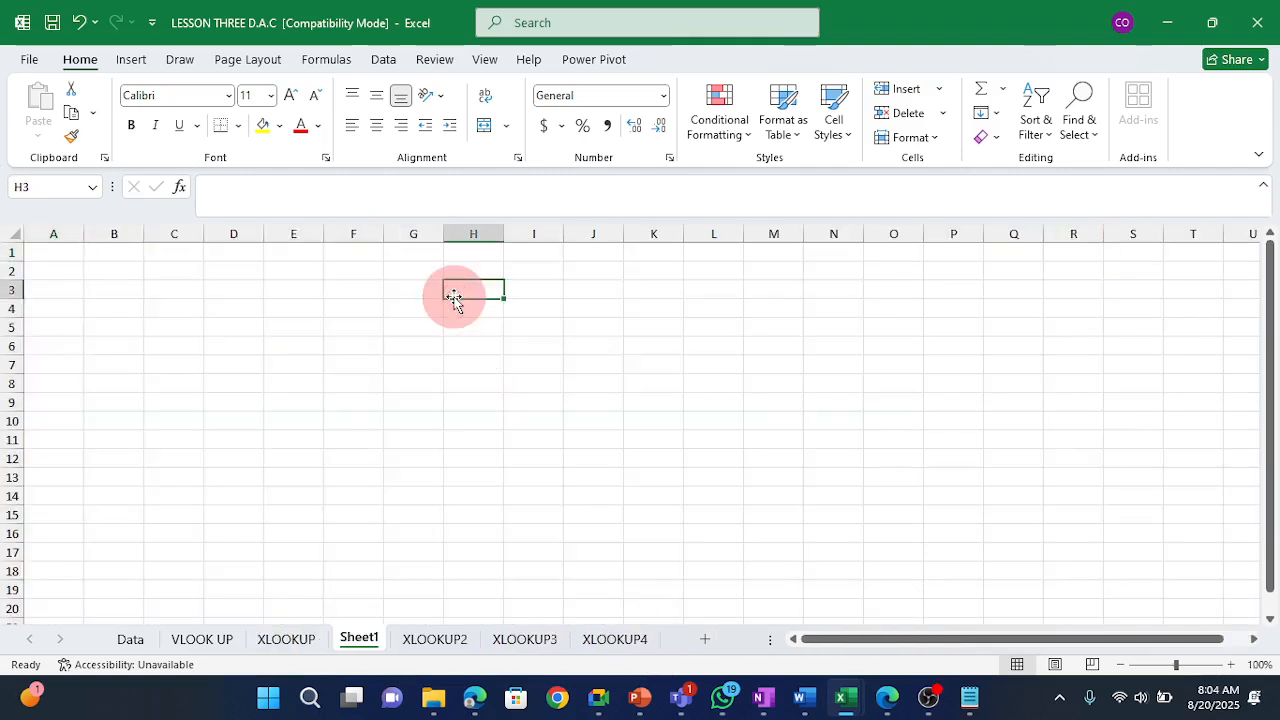
type("AC08")
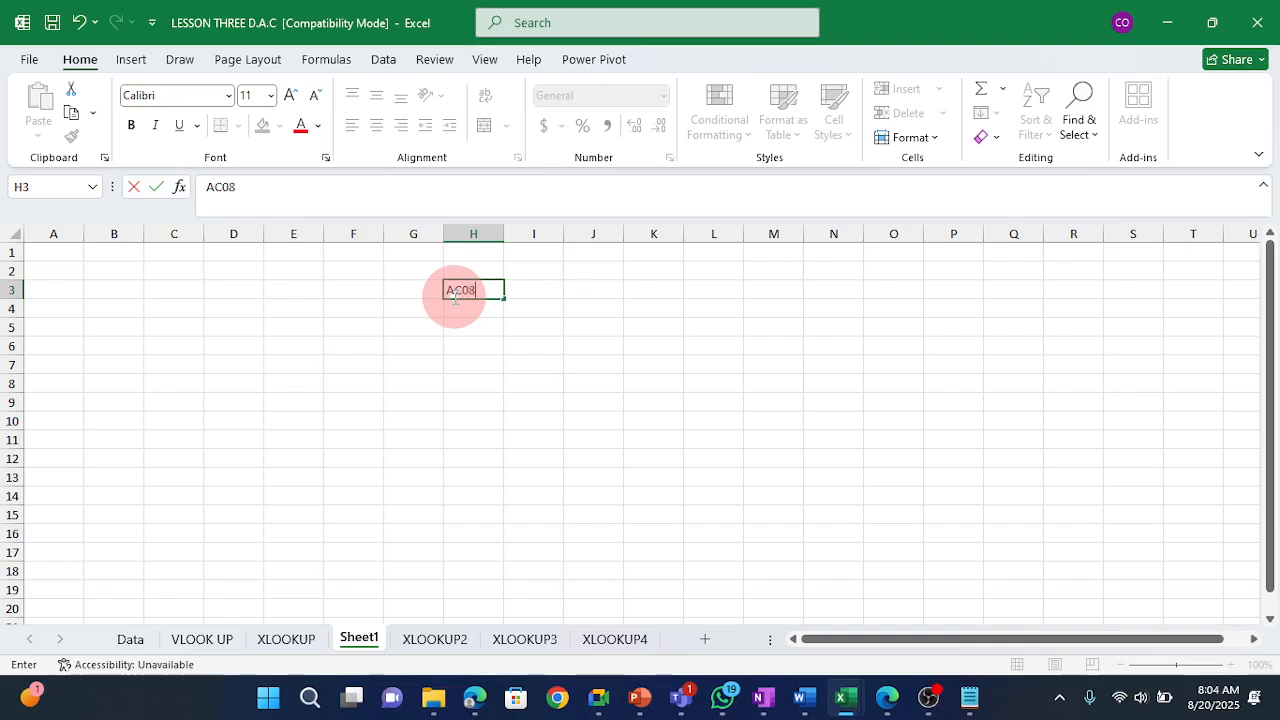
key("Tab")
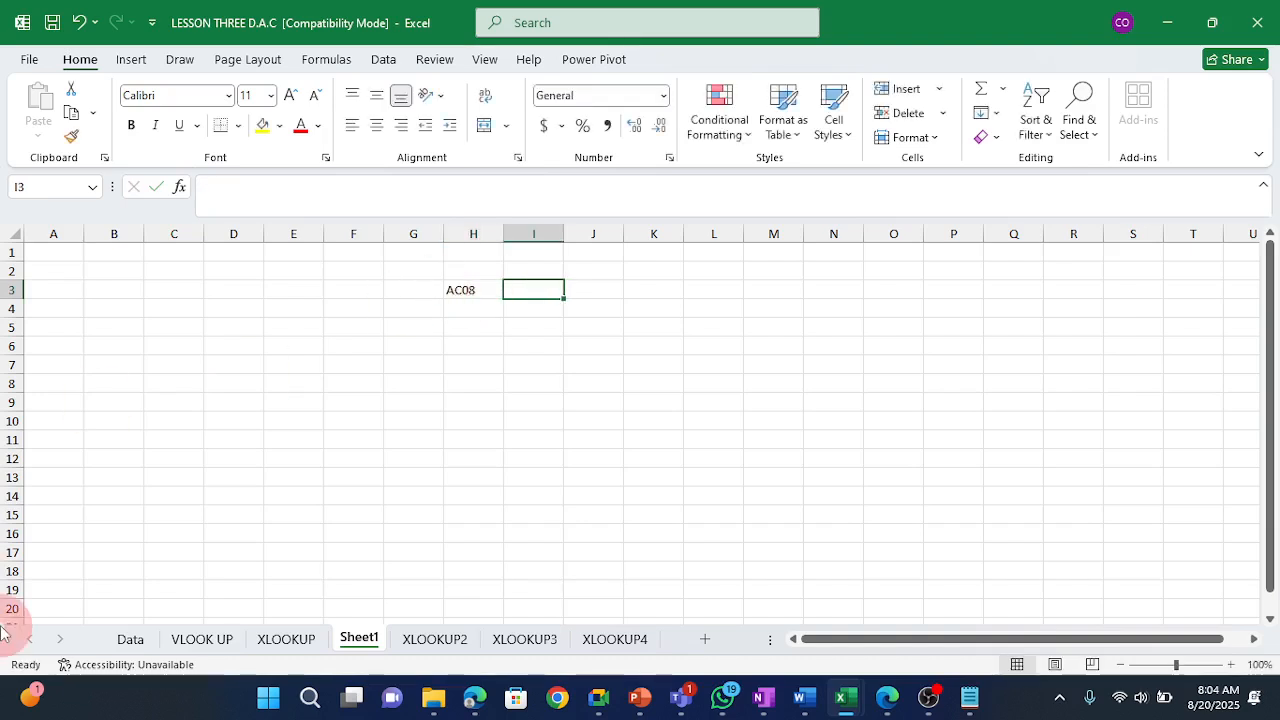
Start an XLOOKUP in I3 with H3 as the lookup value and HR[Emp ID] as the lookup array.
type("=XL")
key("Tab")
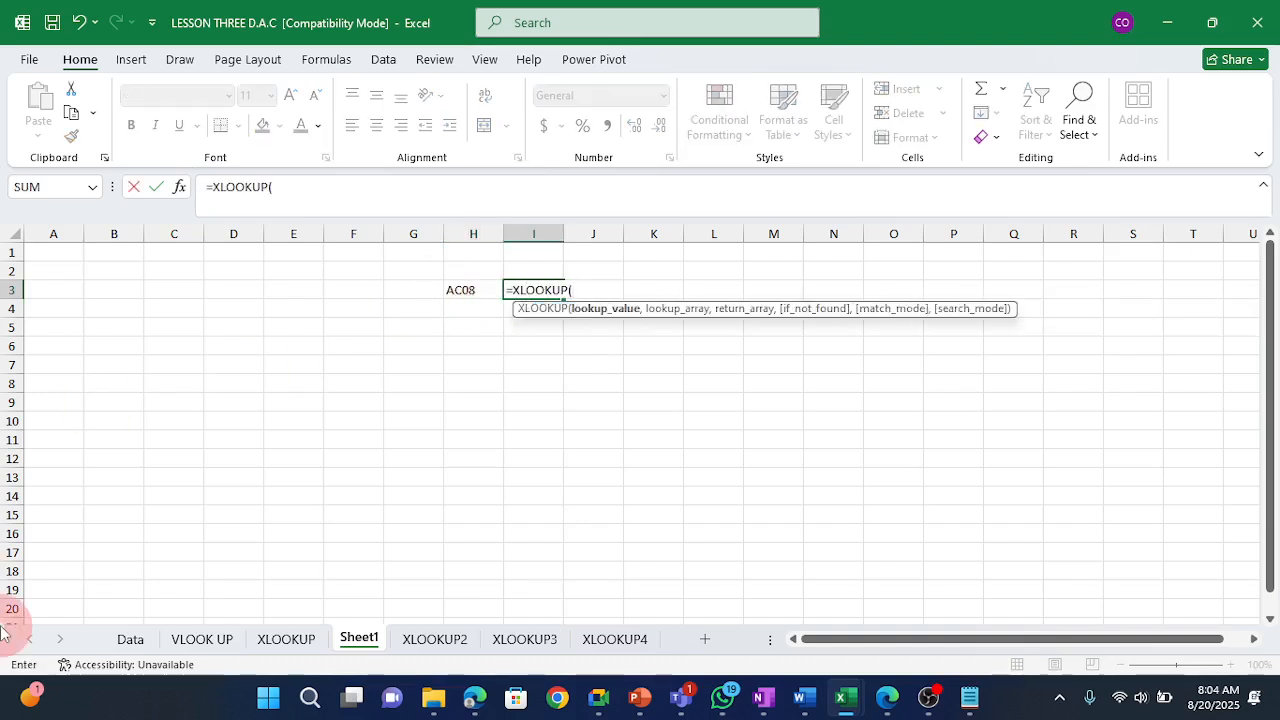
left_click(461, 289)
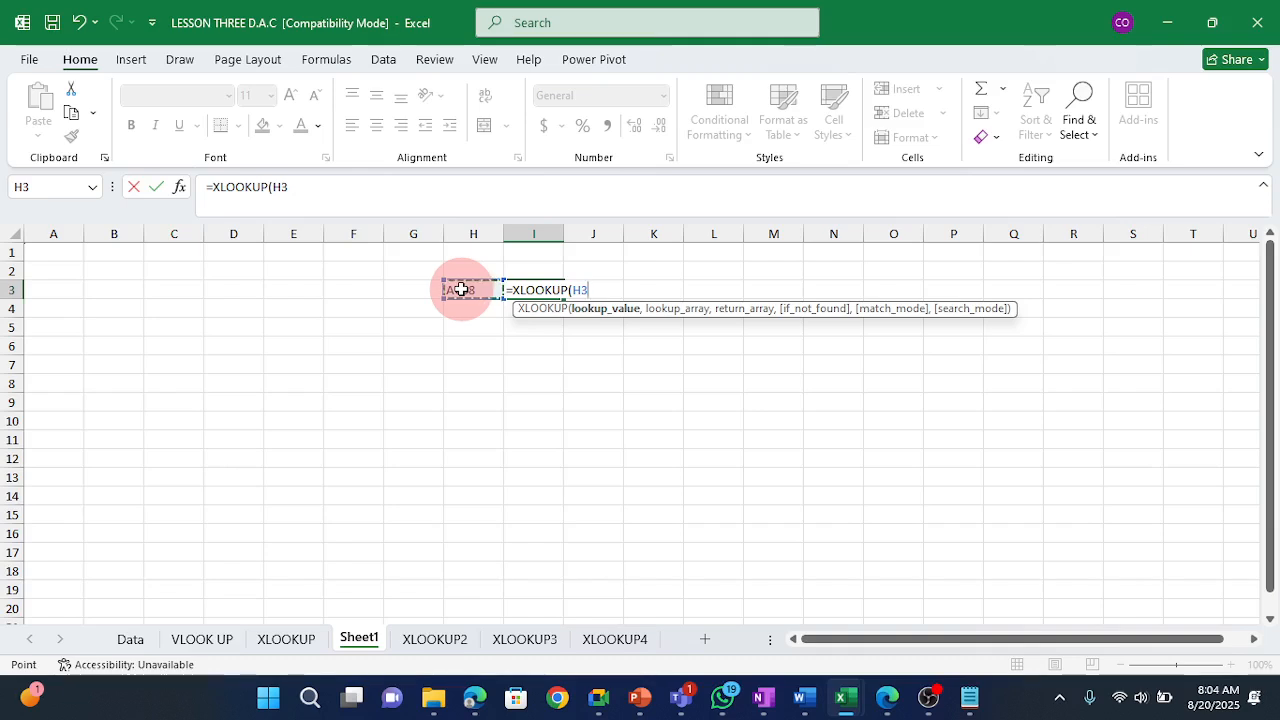
type(",")
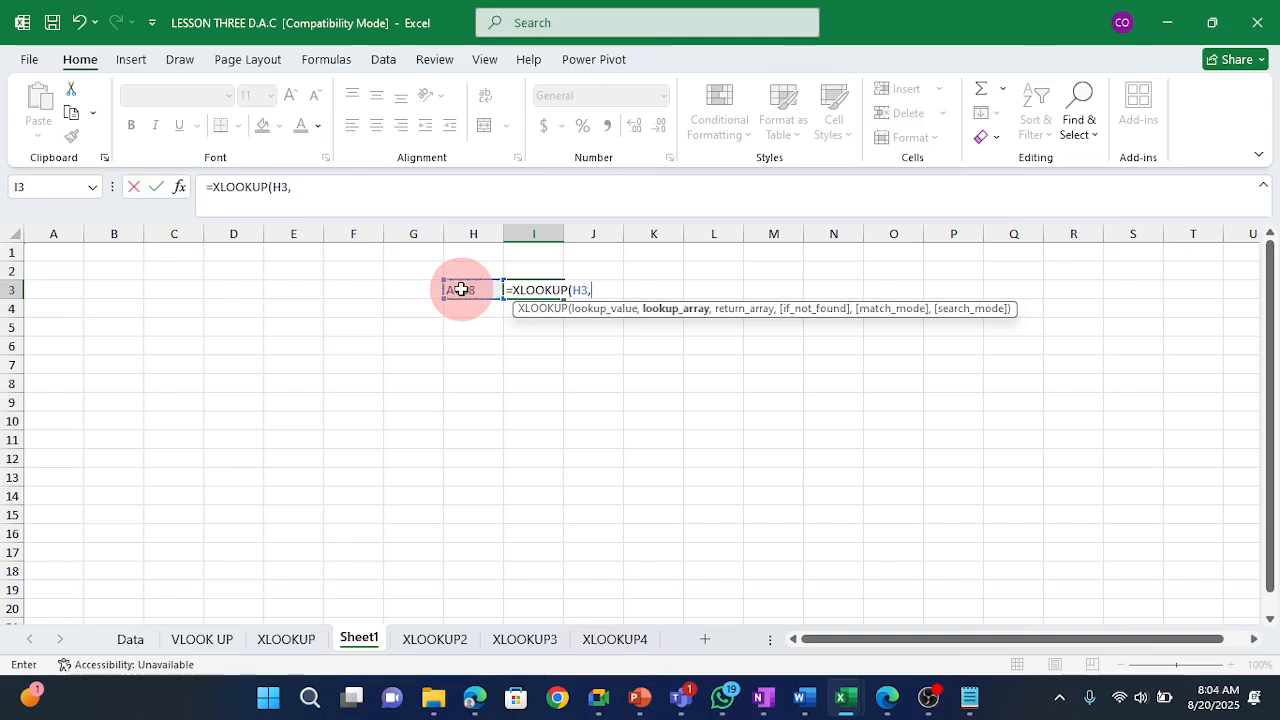
type("HR")
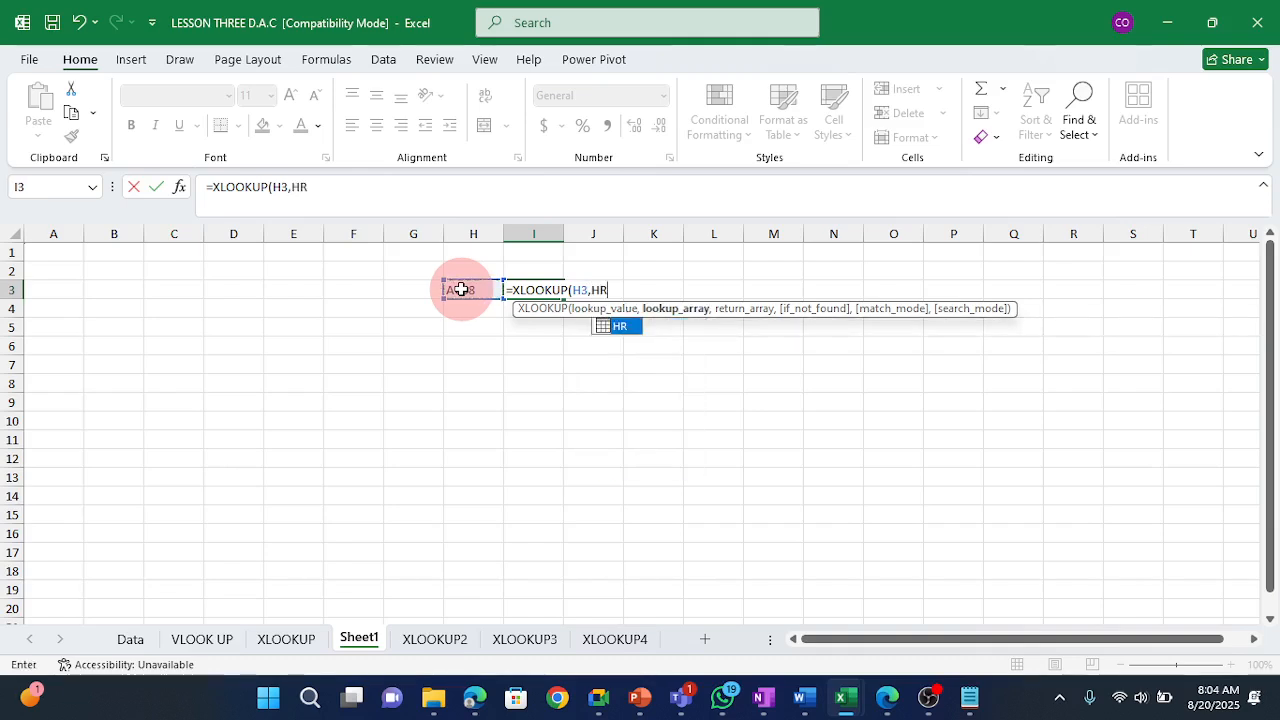
type("[")
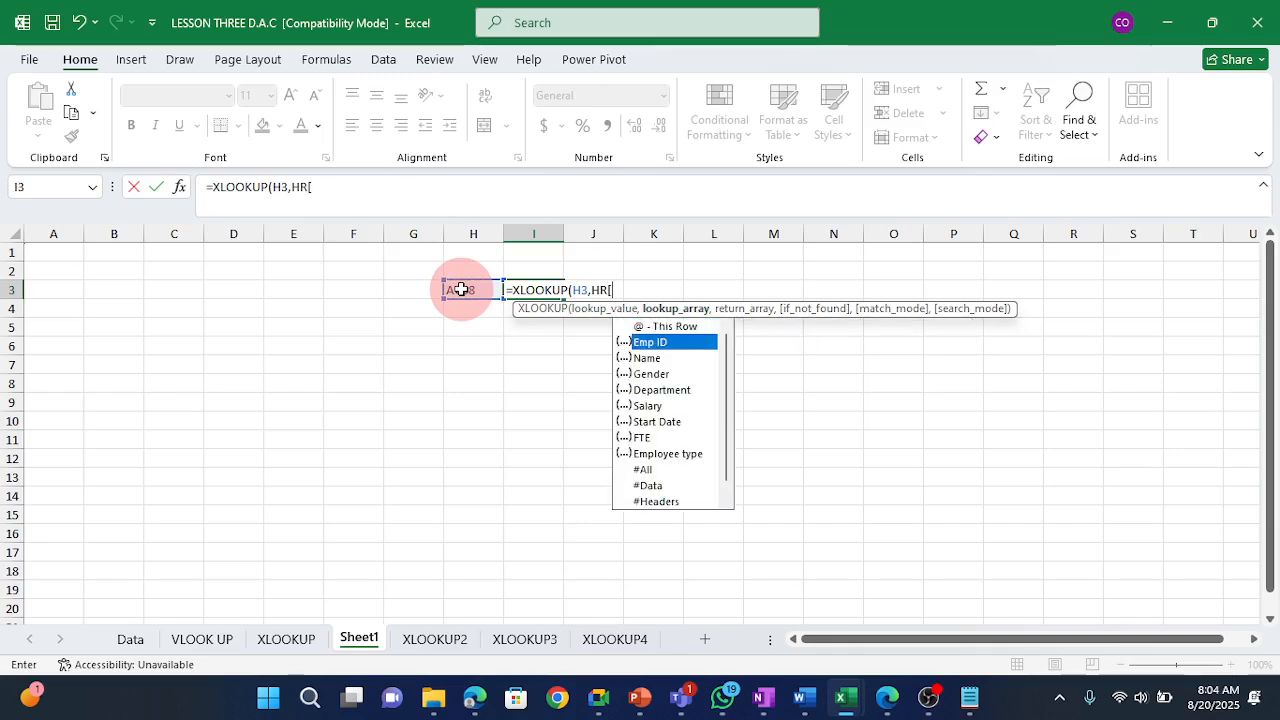
key("Tab")
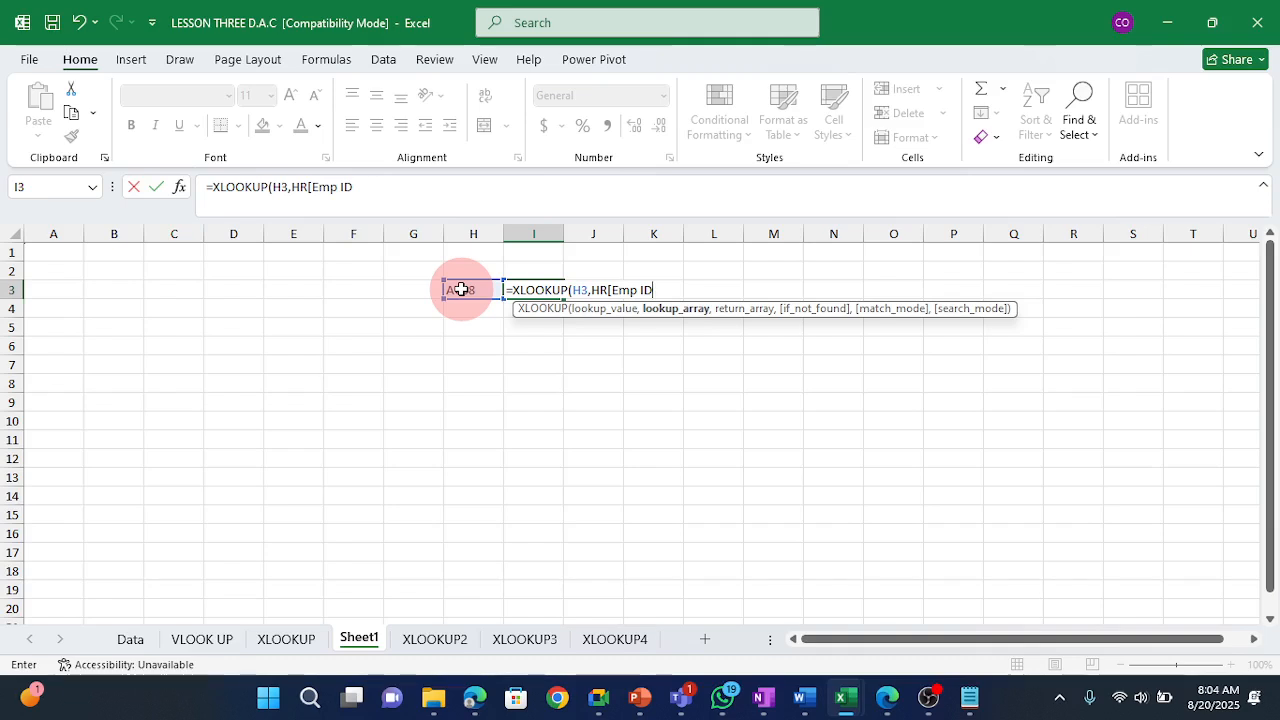
type("],")
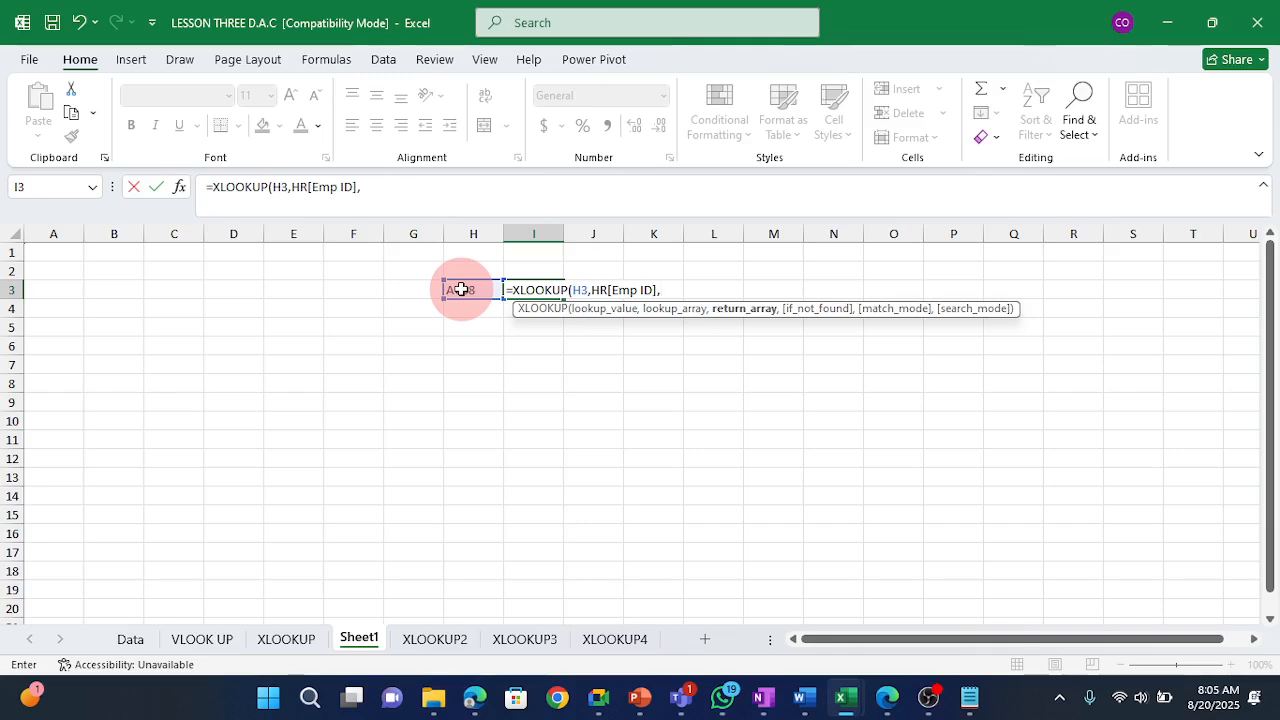
Complete the I3 XLOOKUP with HR[Name] as the return array.
type("HR")
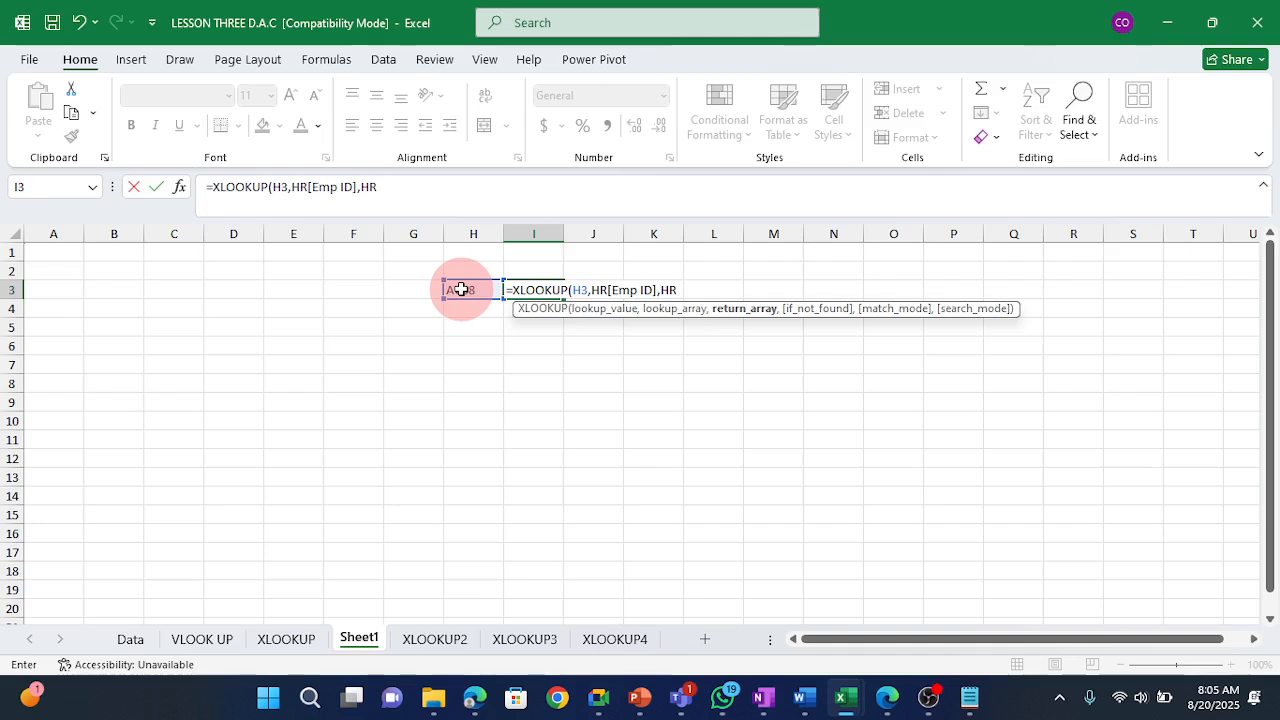
type("[")
key("Down")
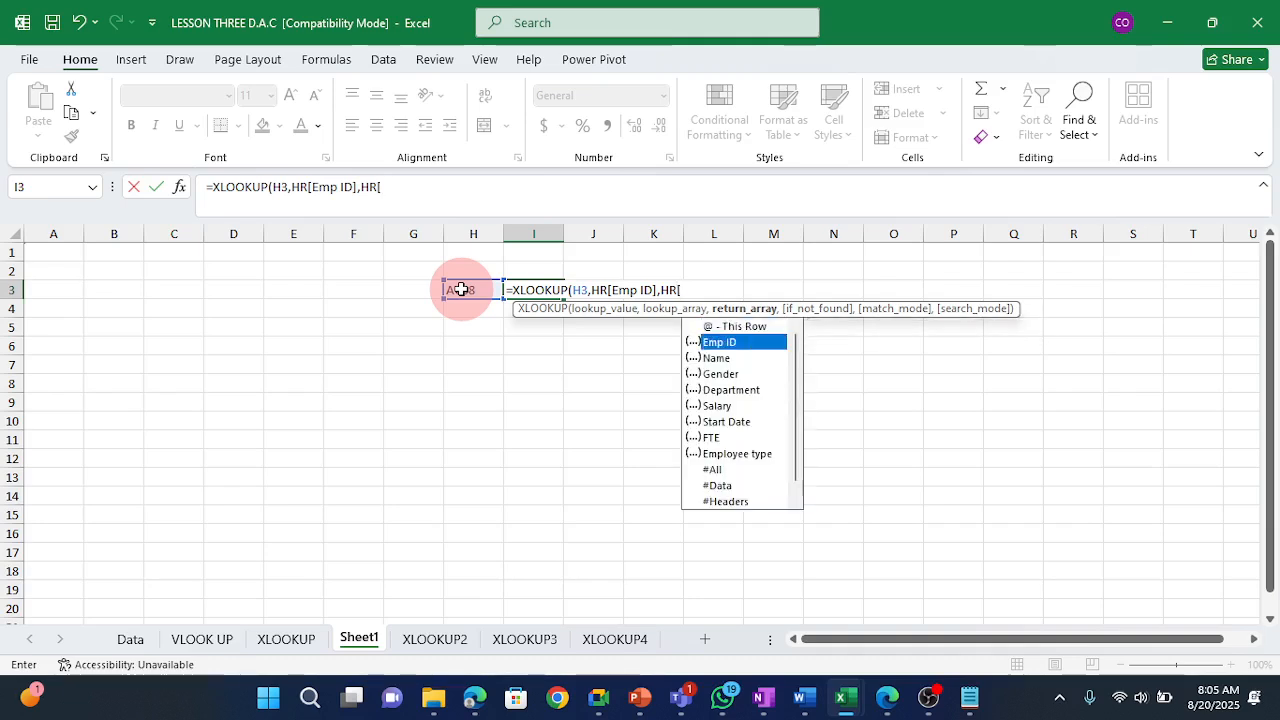
key("Down")
key("Tab")
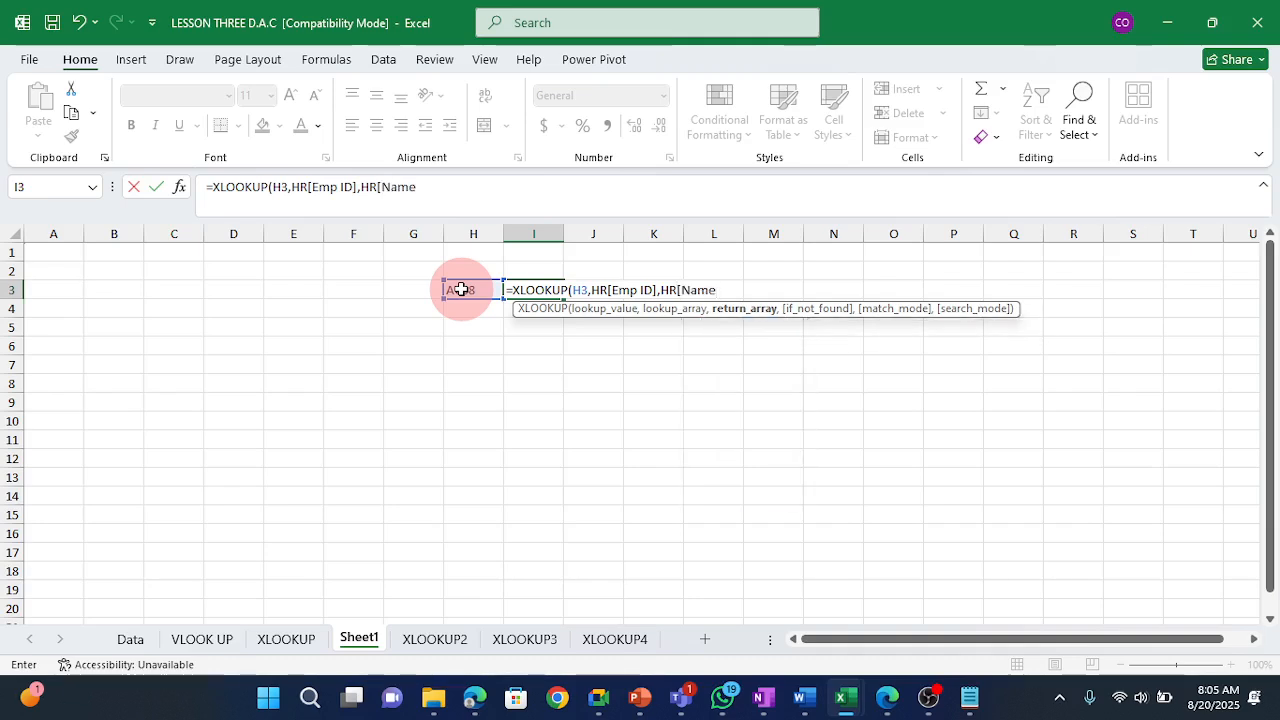
type("])")
key("ctrl+Return")
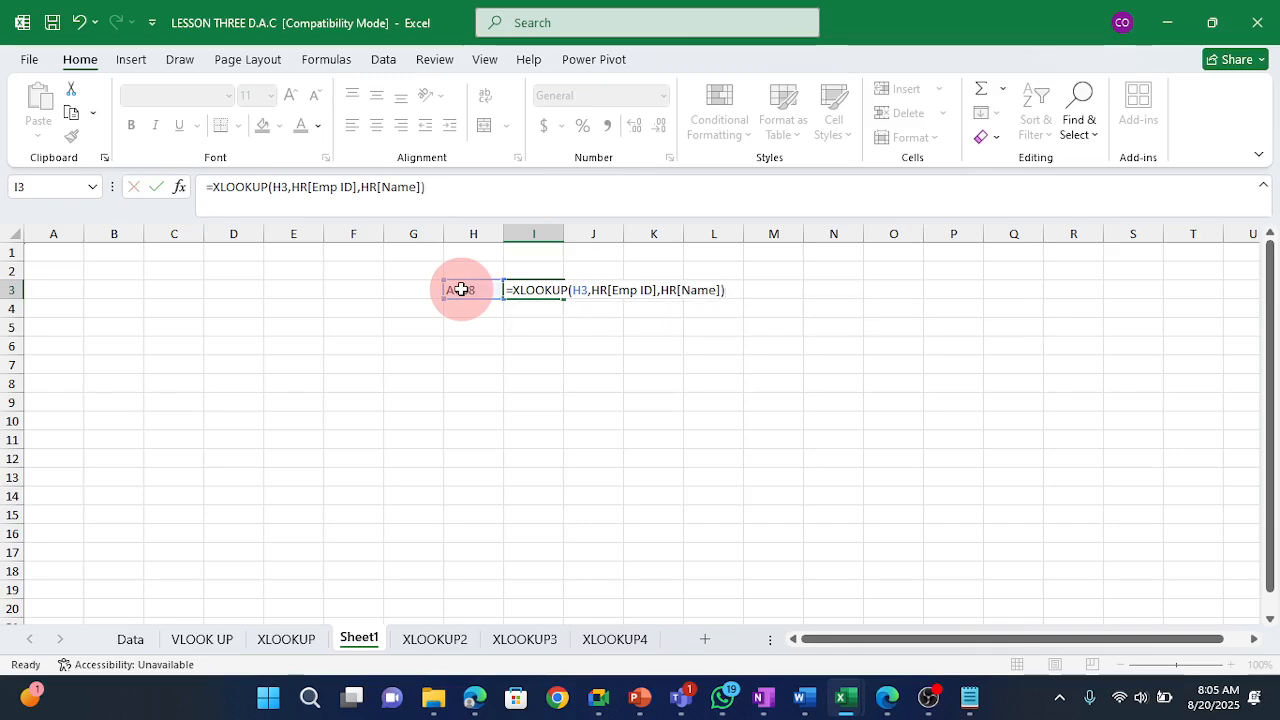
key("Return")
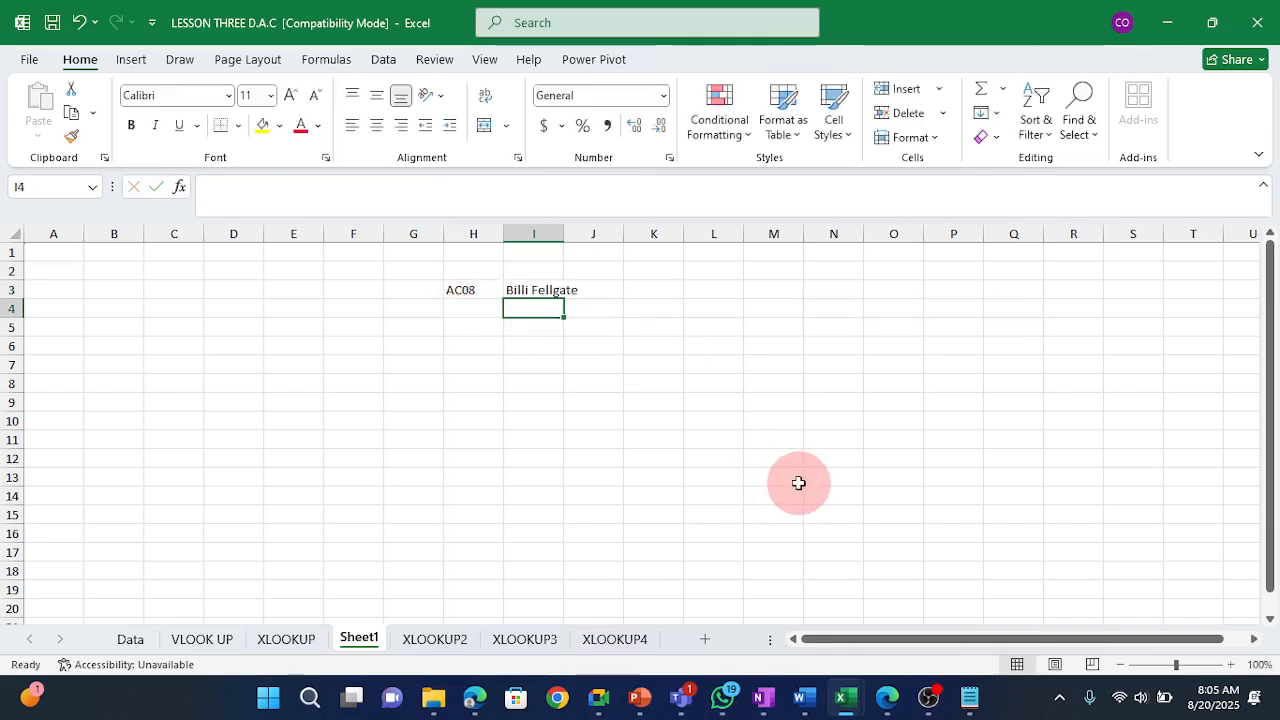
Clear the formula in I3 and start a new XLOOKUP there with H3 as the lookup value.
left_click(541, 290)
key("Delete")
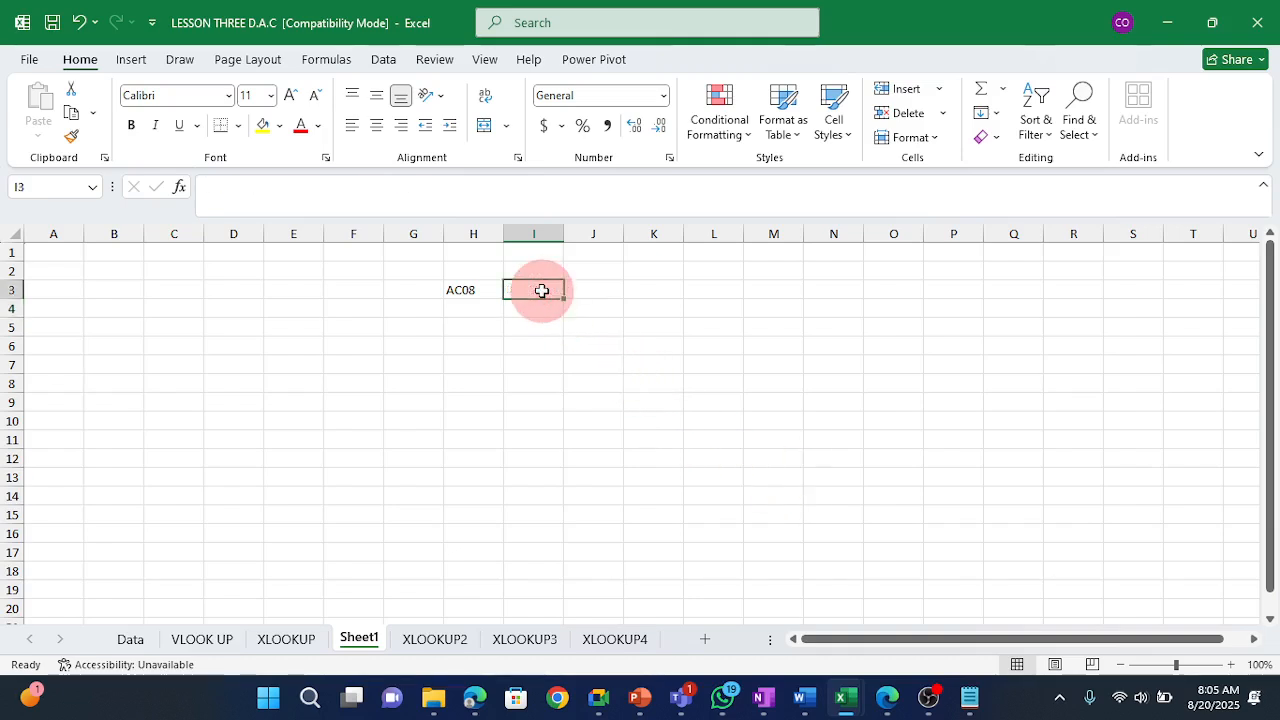
double_click(541, 290)
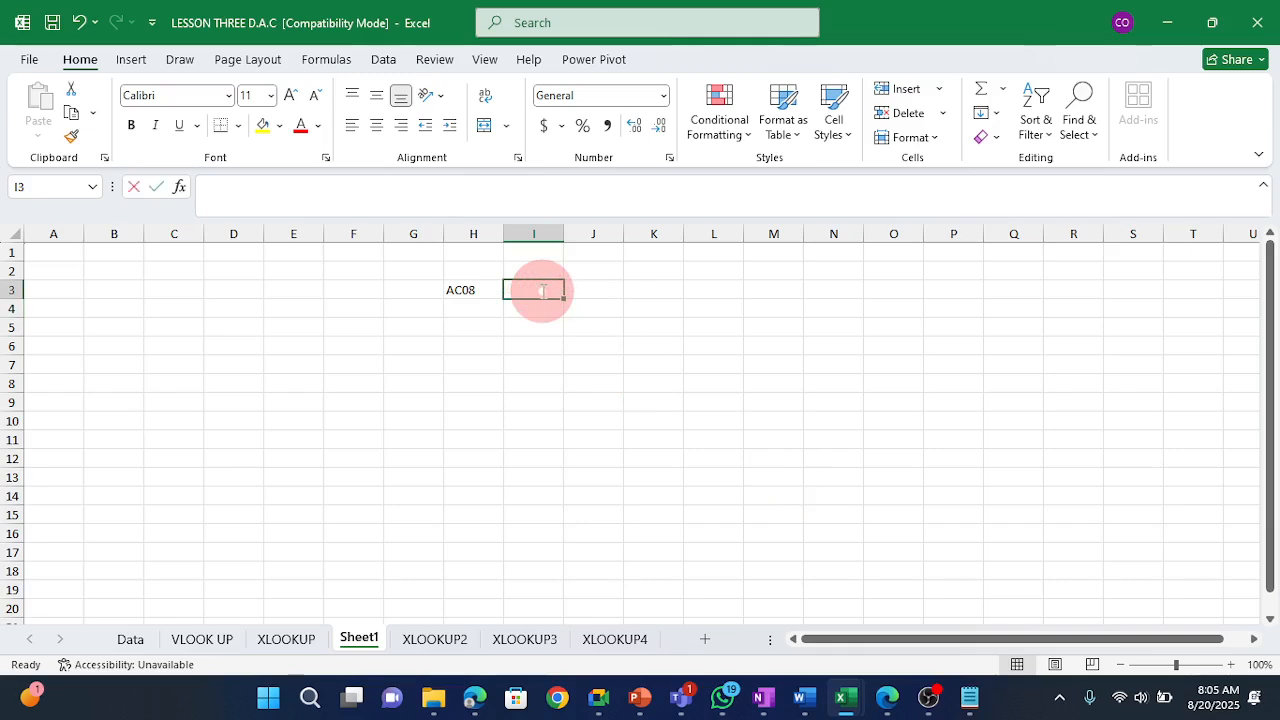
type("=XL")
key("Tab")
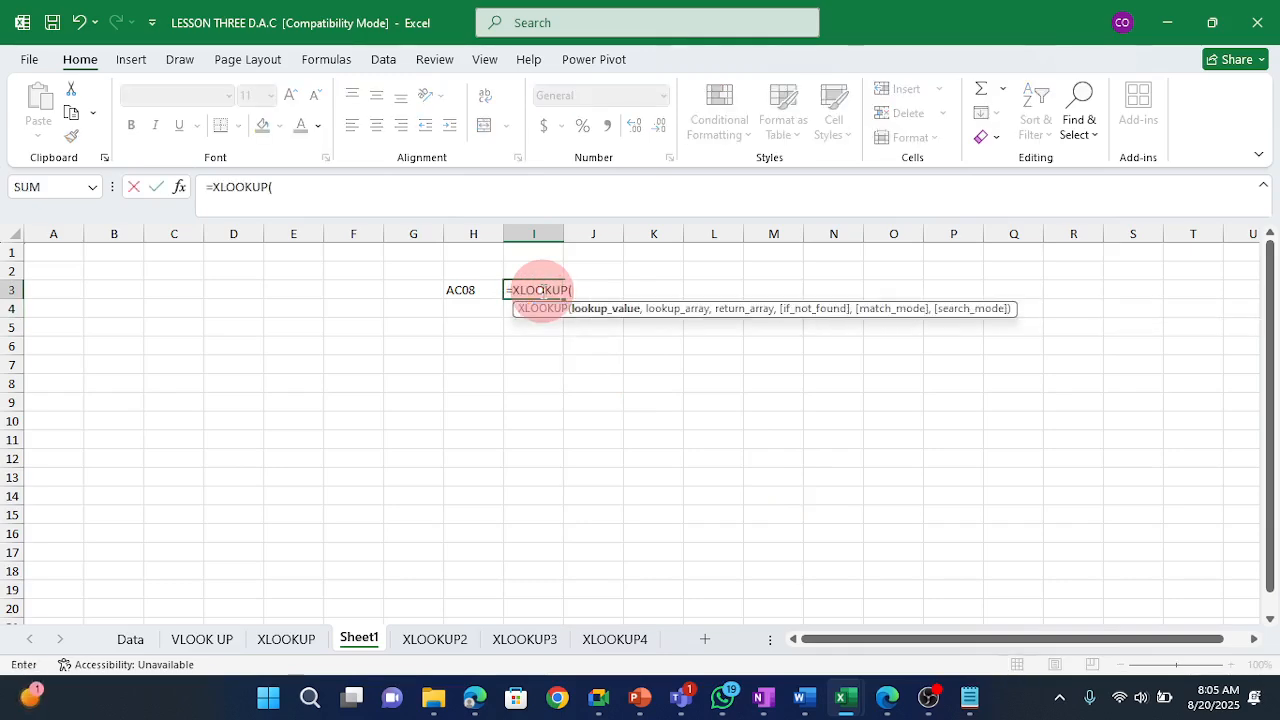
left_click(465, 291)
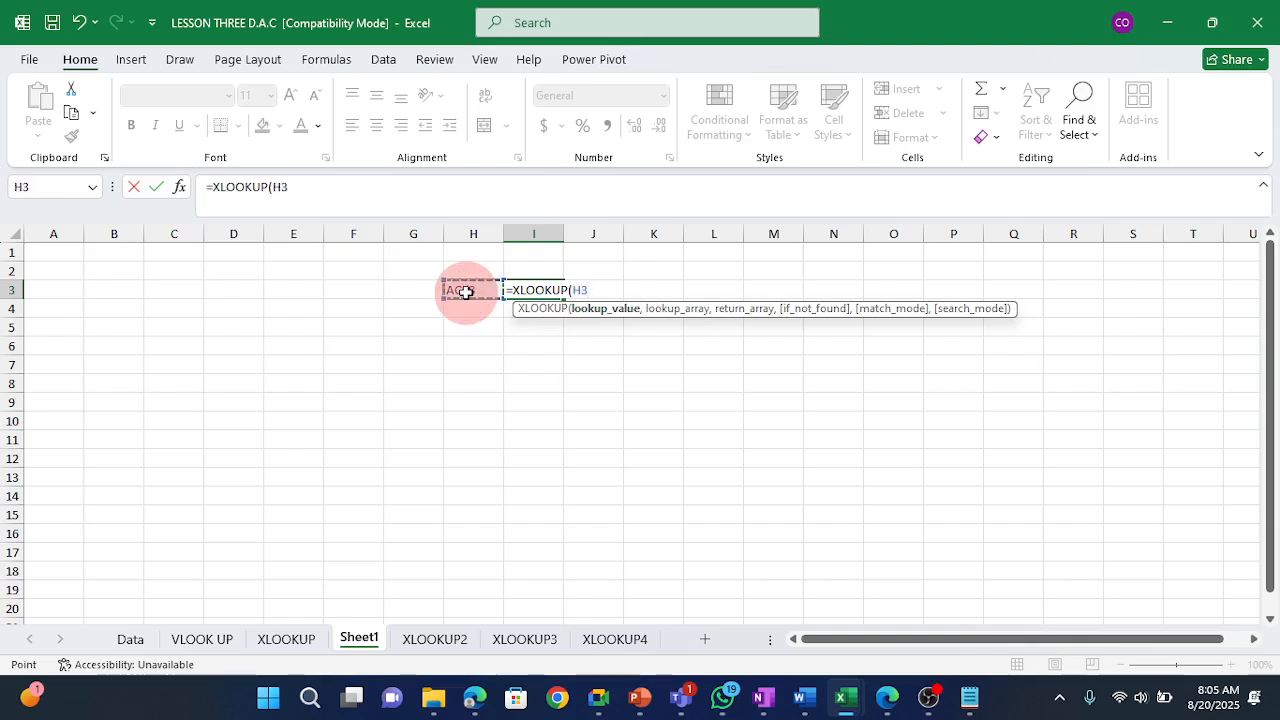
type(",")
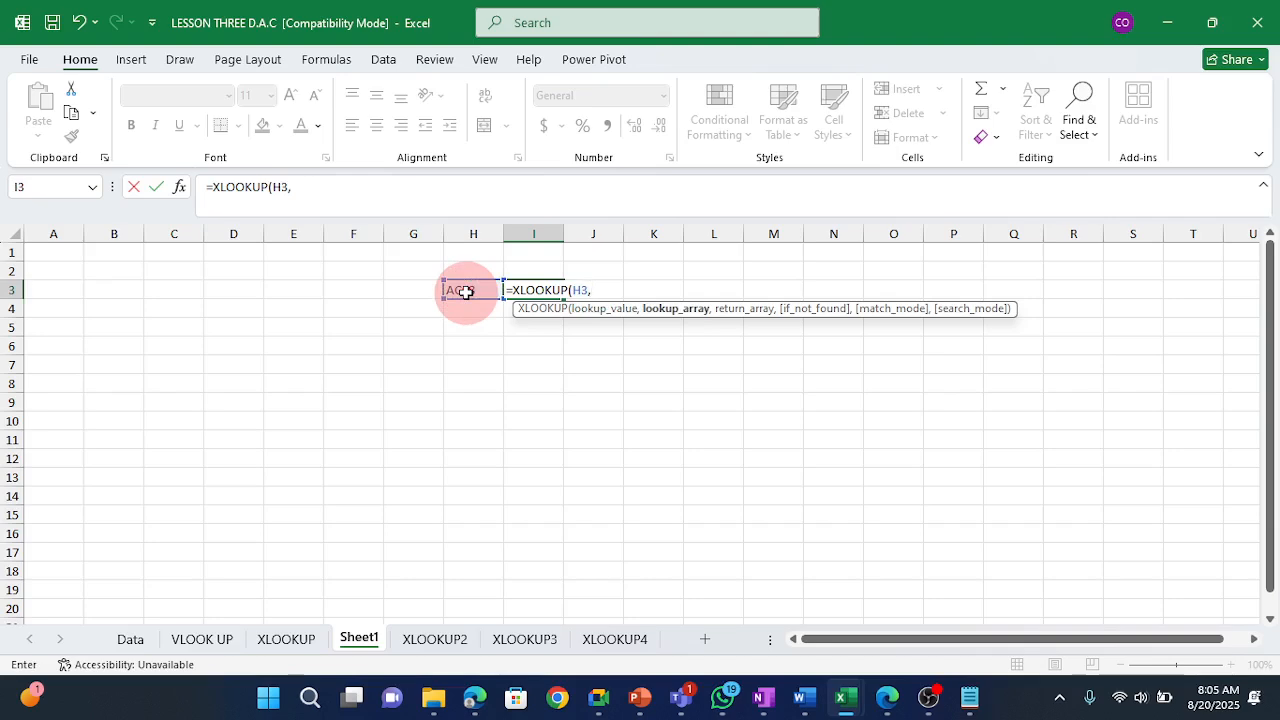
Enter HR[Emp ID] as the lookup array of the new I3 XLOOKUP.
type("H")
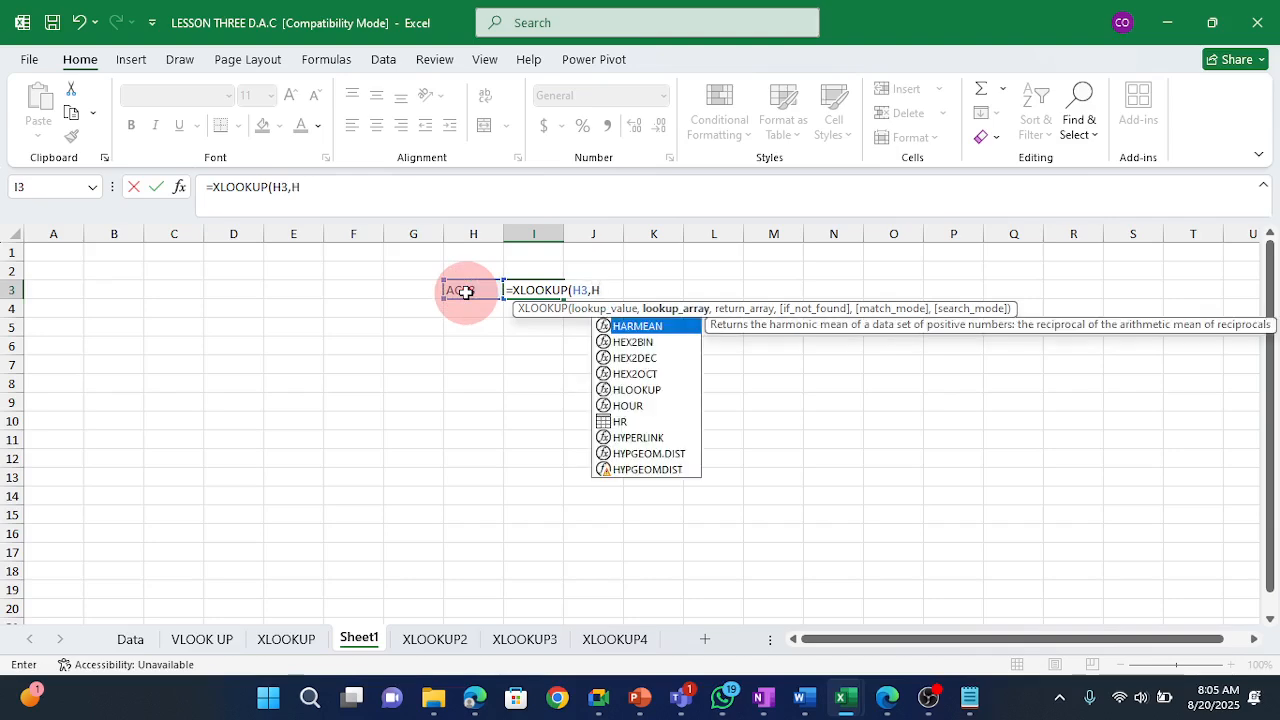
type("R[")
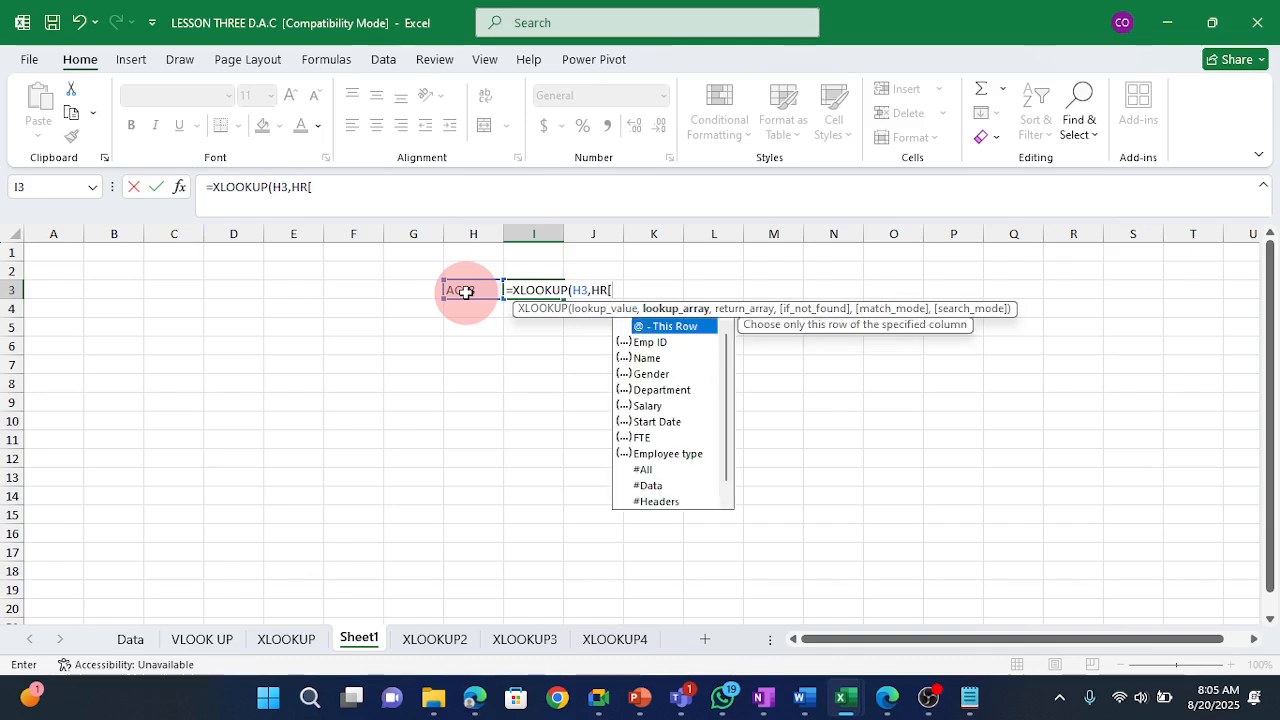
key("Tab")
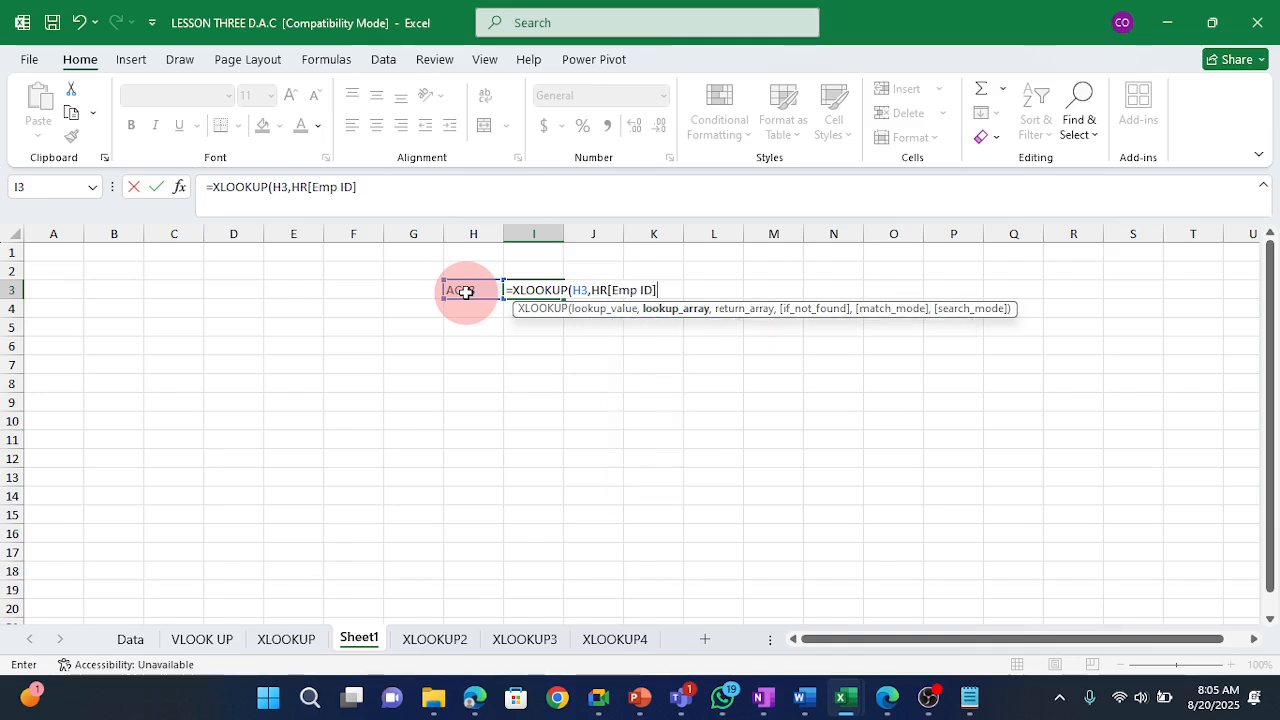
type(",")
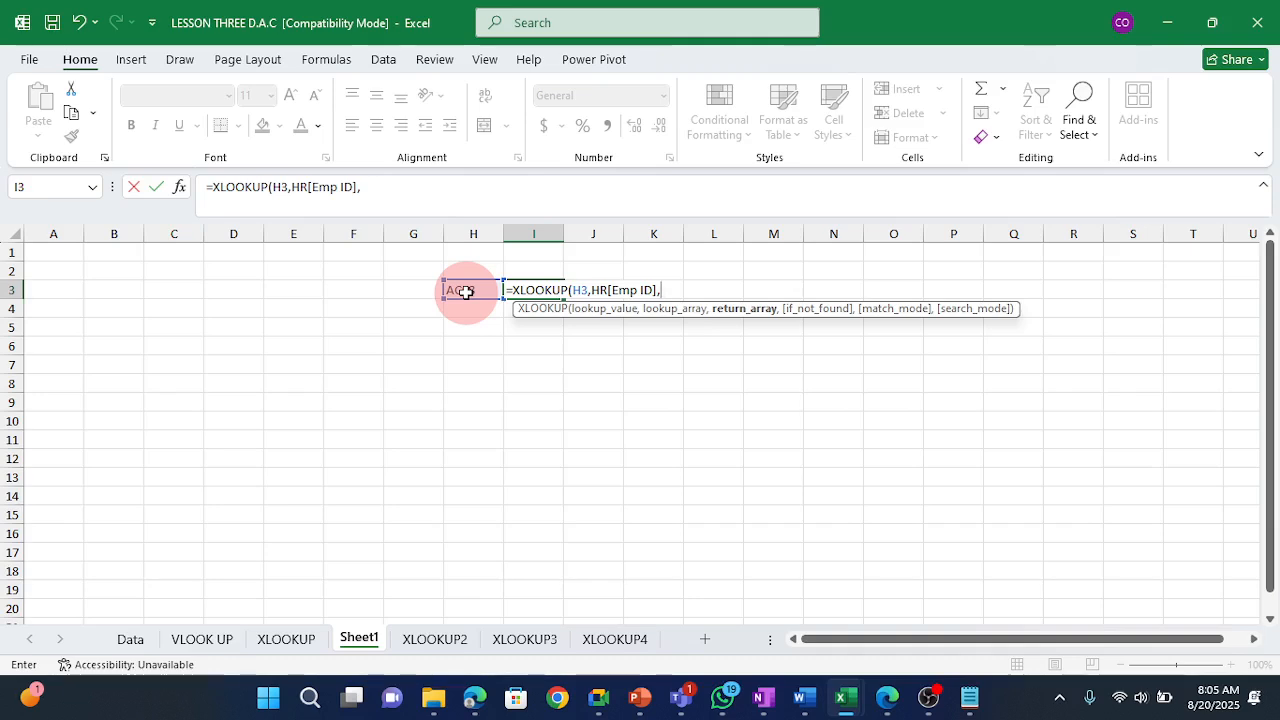
Try completing the I3 XLOOKUP with the whole HR table, HR[#All], as the return array.
type("HR")
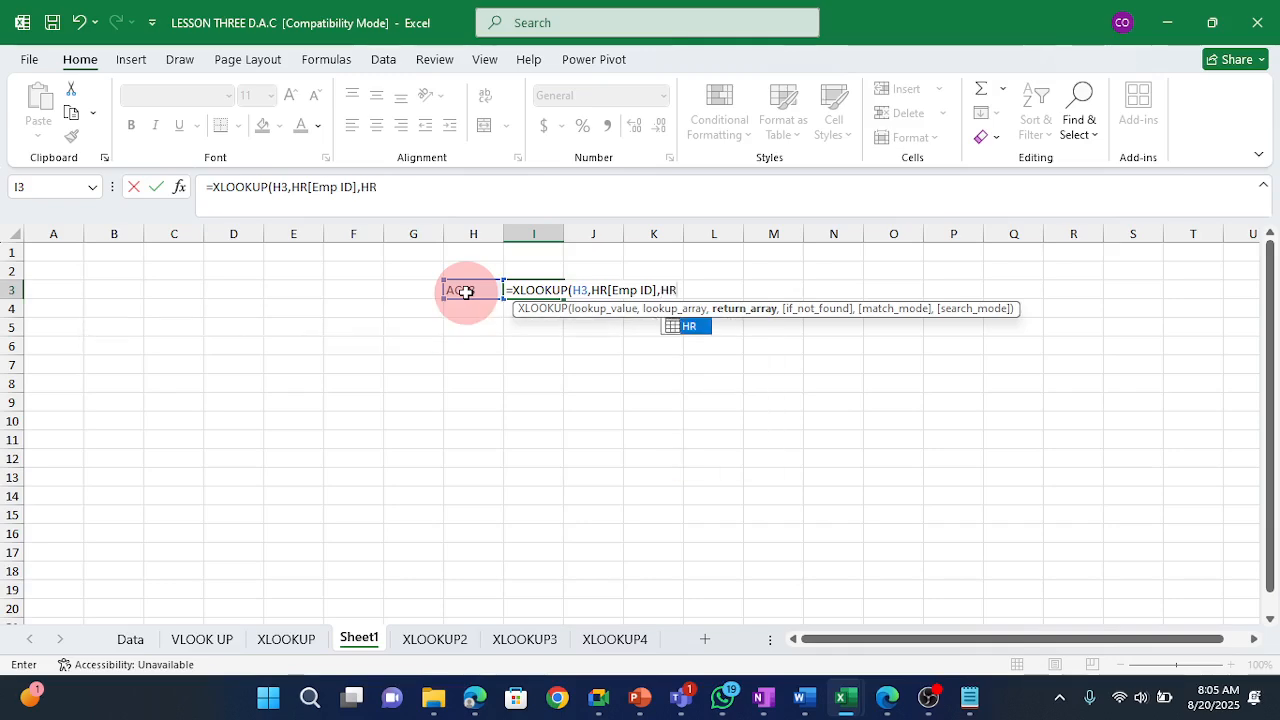
key("Escape")
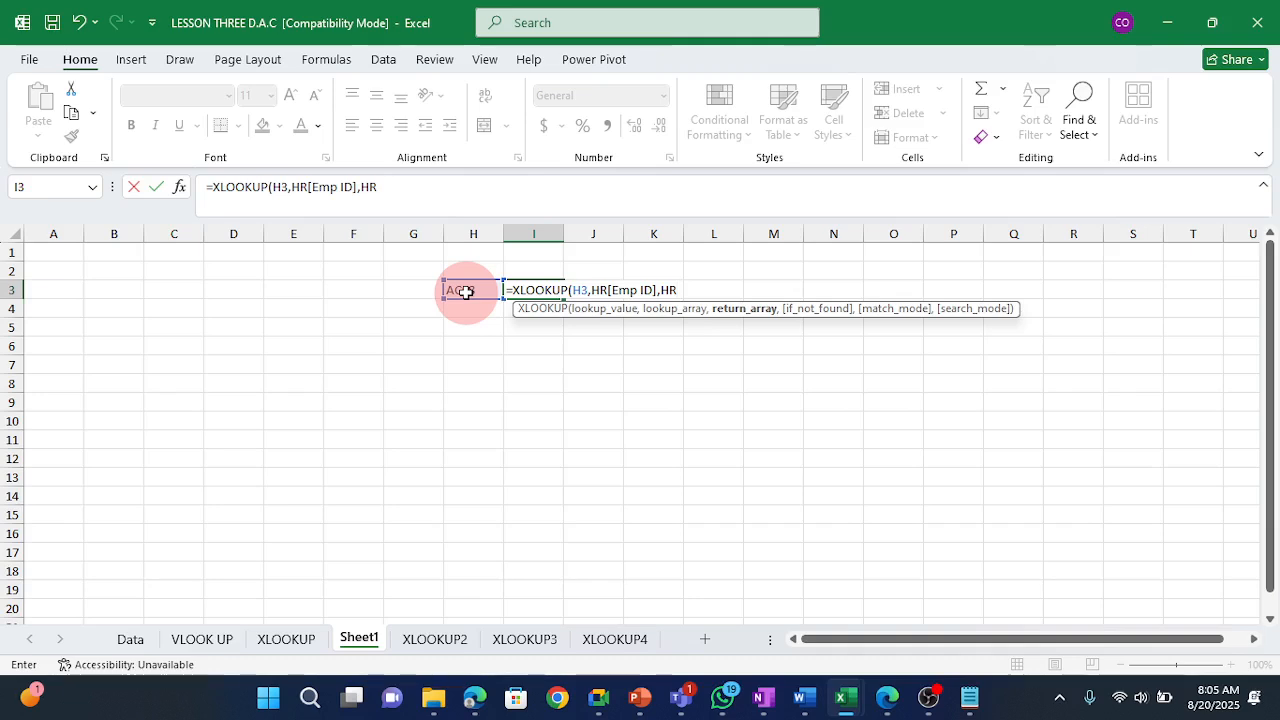
type("[")
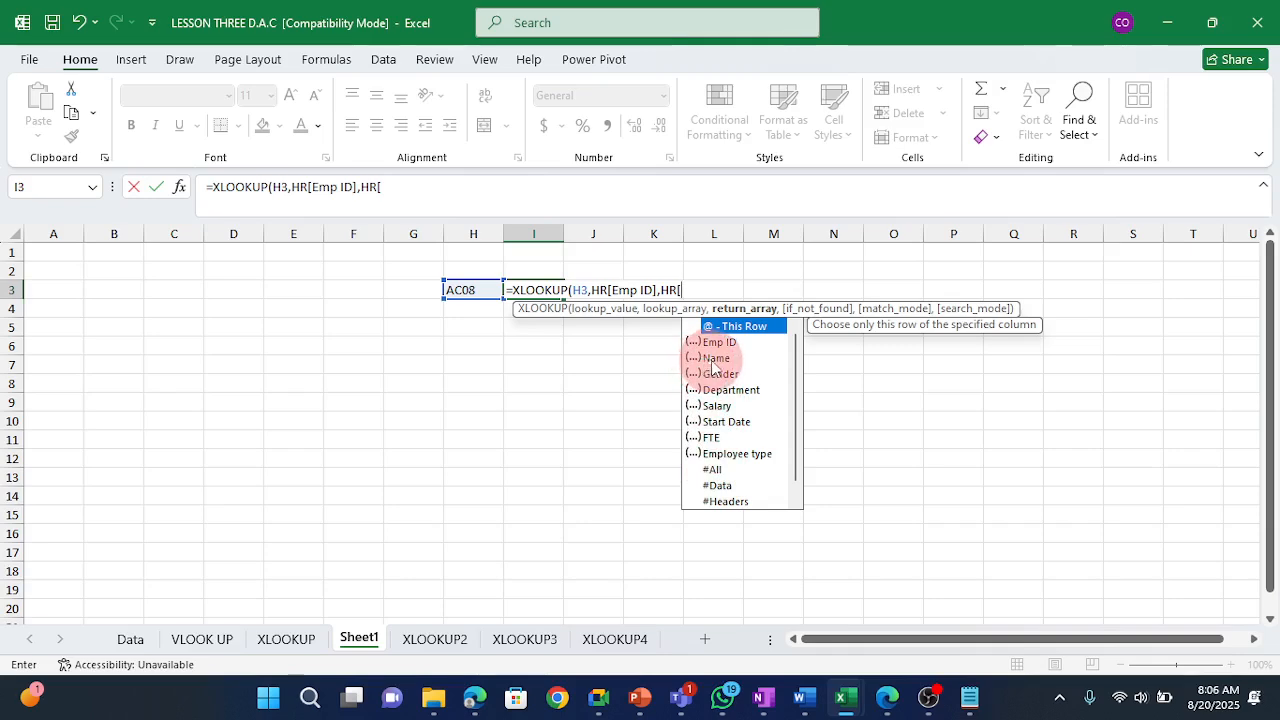
left_click(715, 471)
left_click(715, 471)
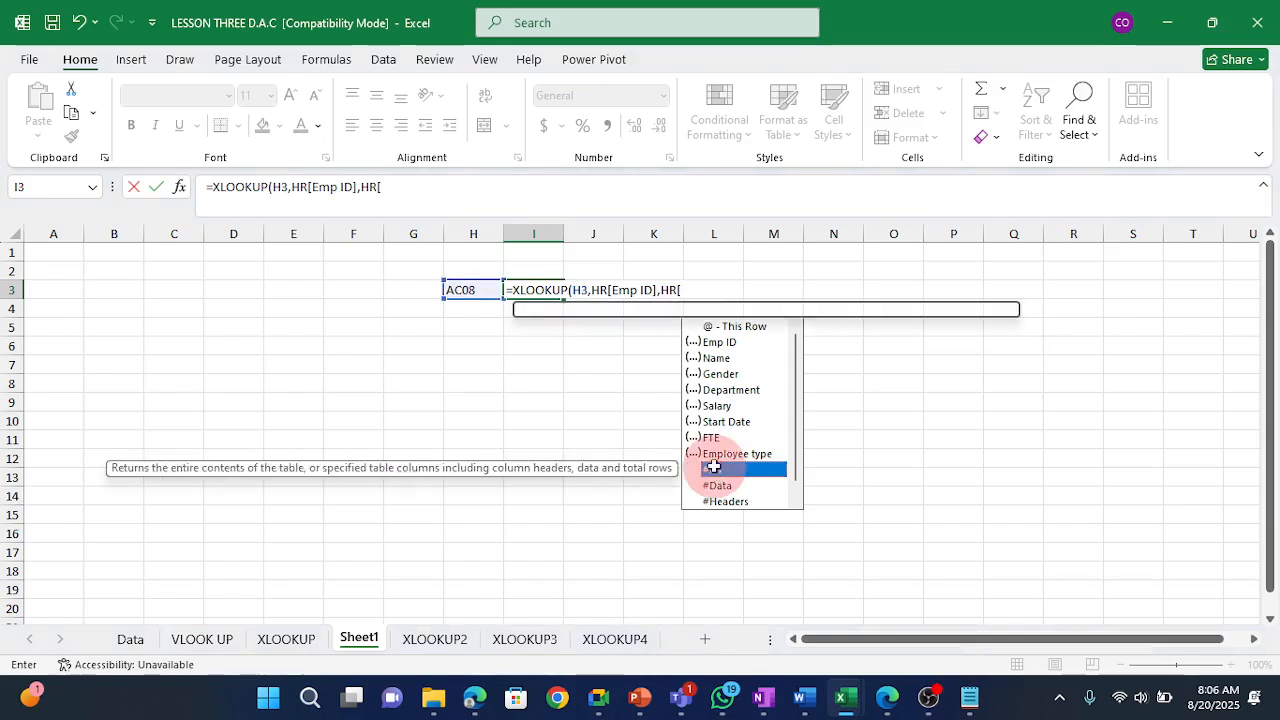
double_click(715, 470)
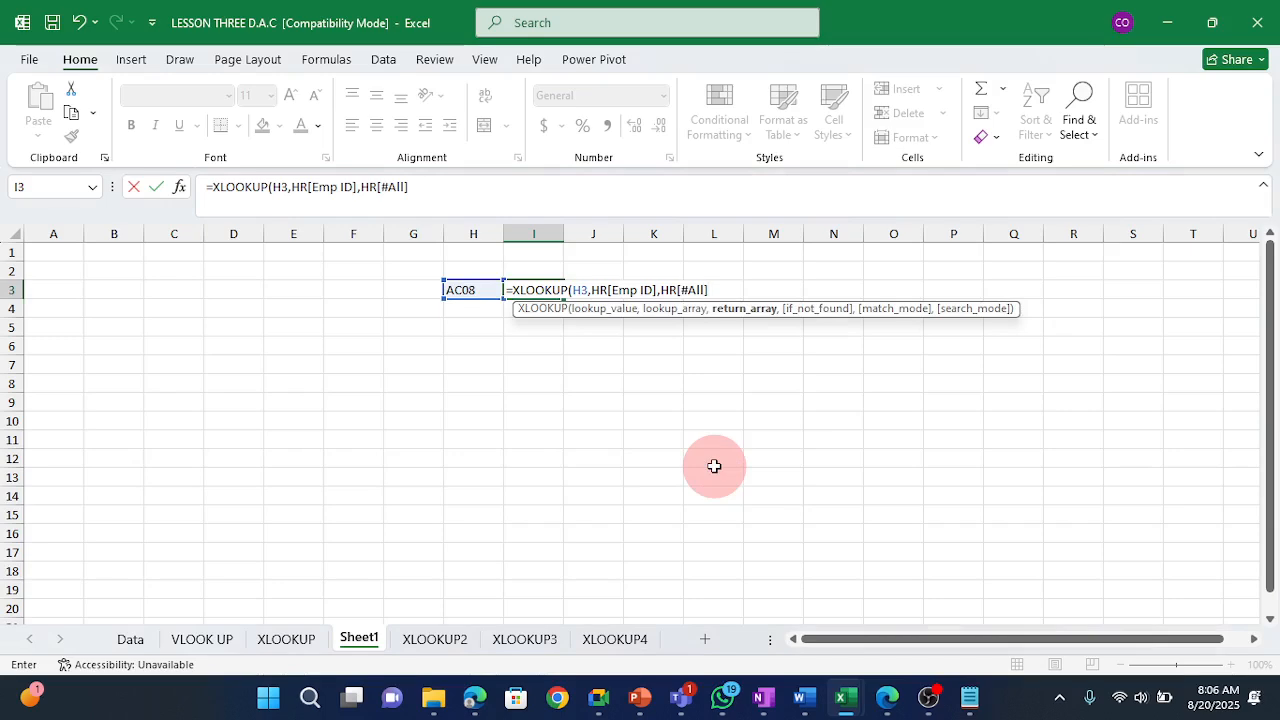
type(")")
key("Return")
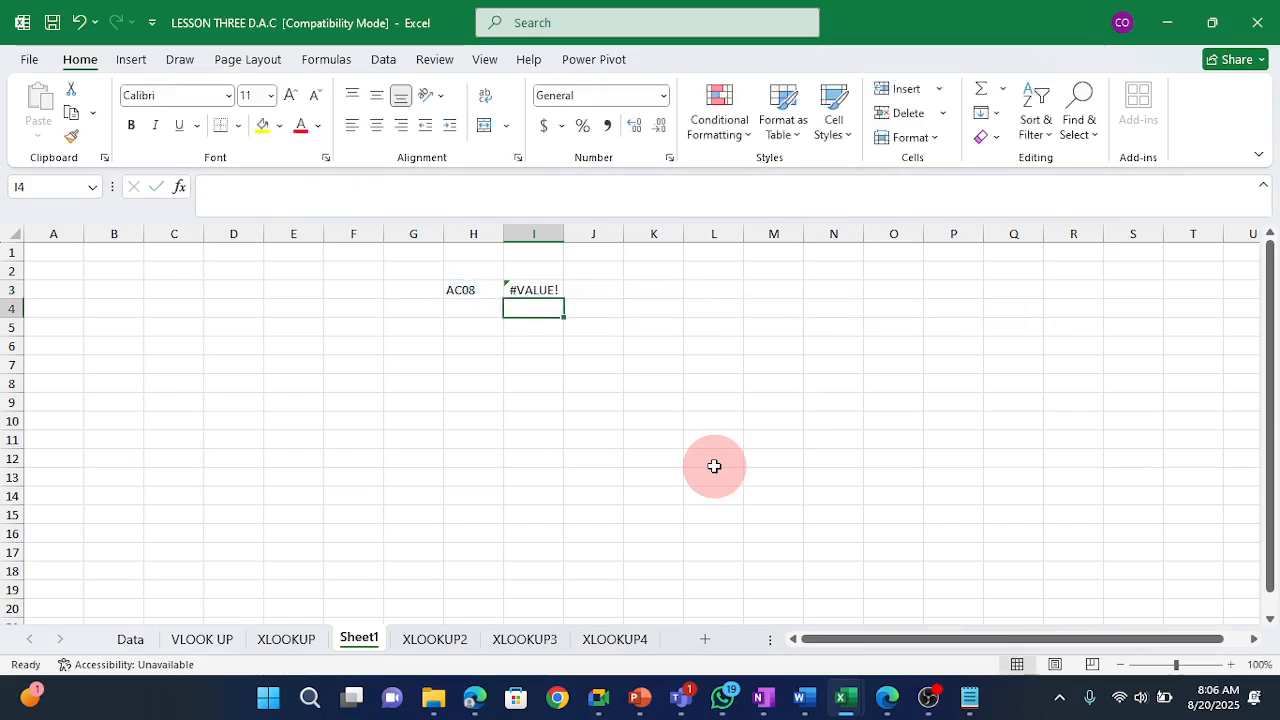
Try replacing HR[#All] in the I3 XLOOKUP with an HR column range starting at the Name column.
key("Up")
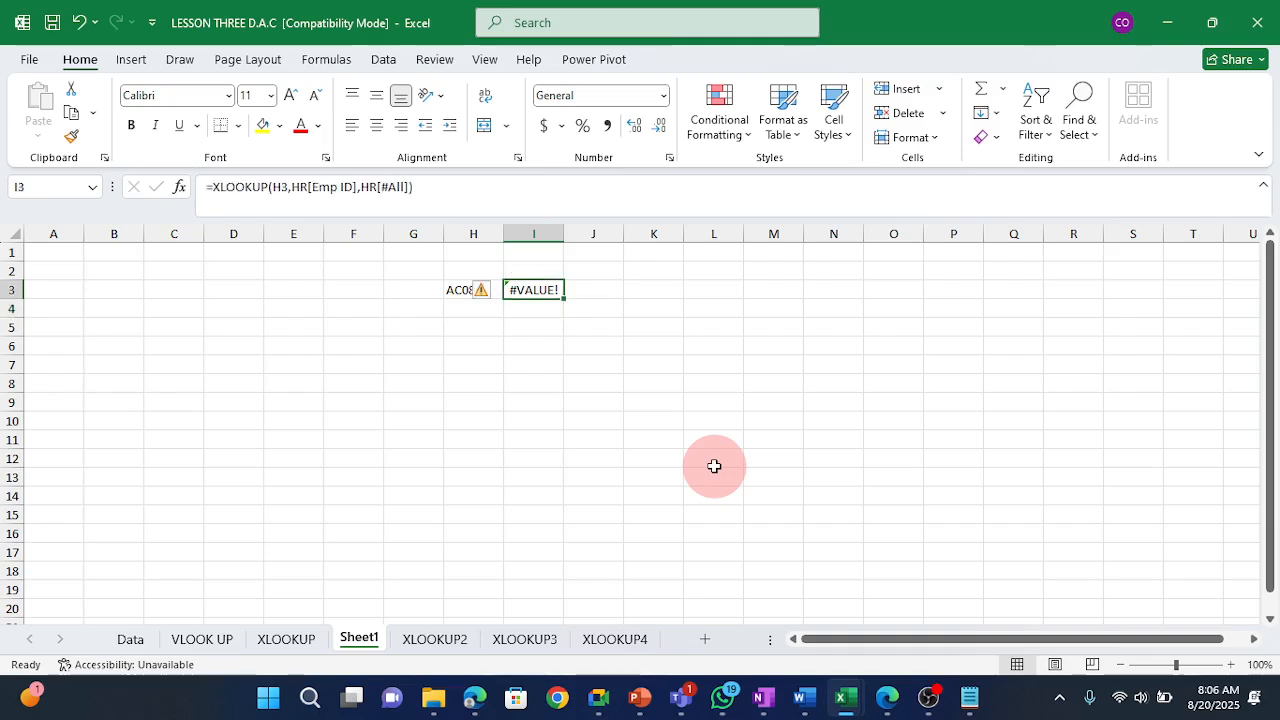
key("F2")
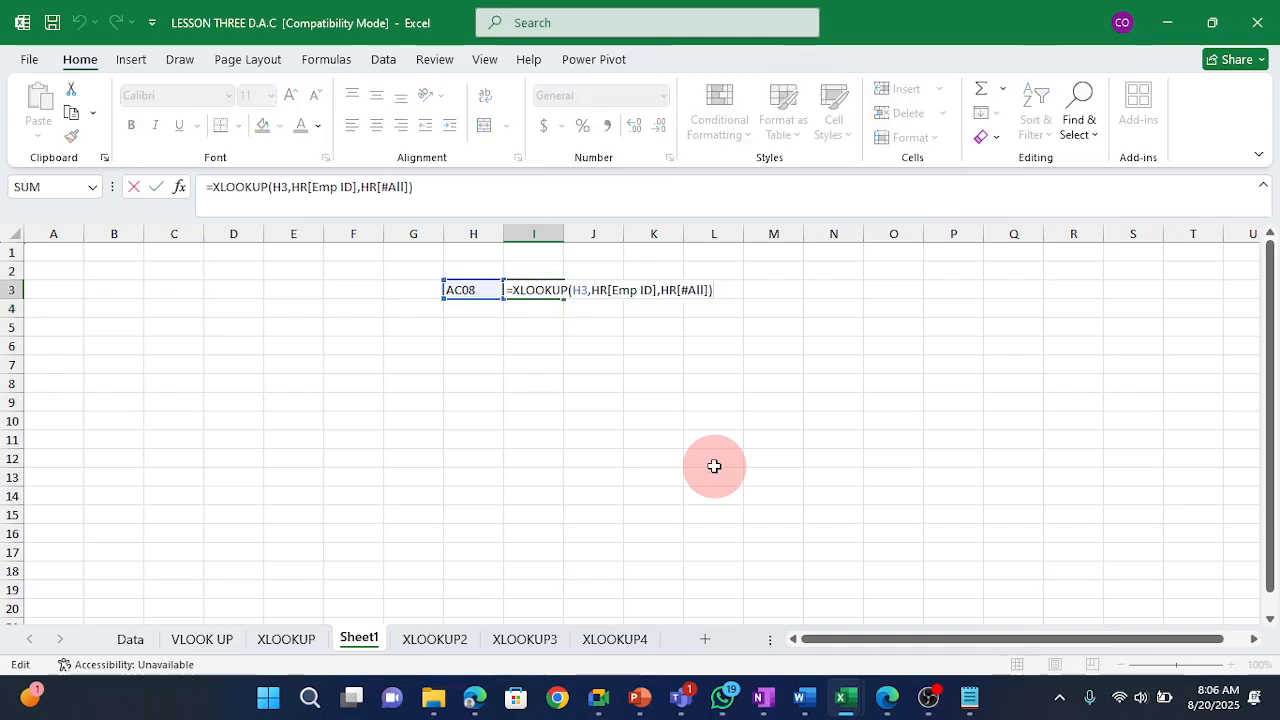
key("BackSpace")
key("BackSpace")
key("BackSpace")
key("BackSpace")
key("BackSpace")
key("BackSpace")
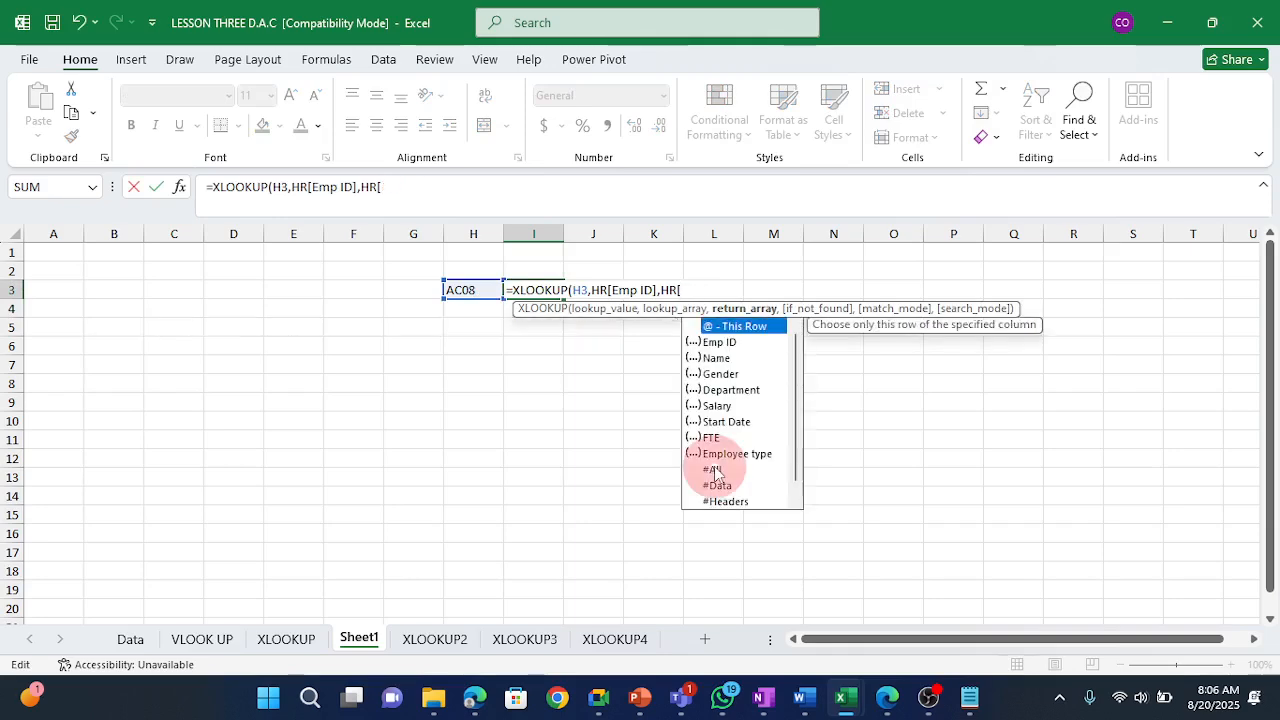
left_click(711, 360)
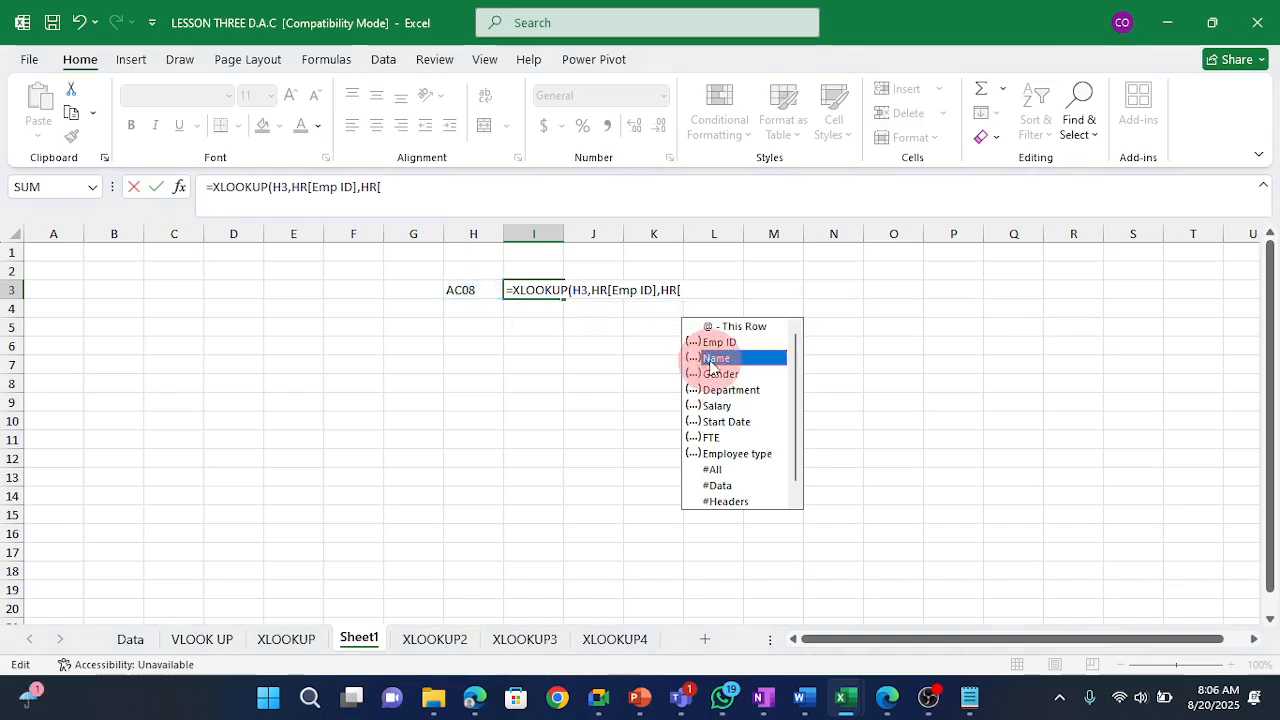
double_click(711, 360)
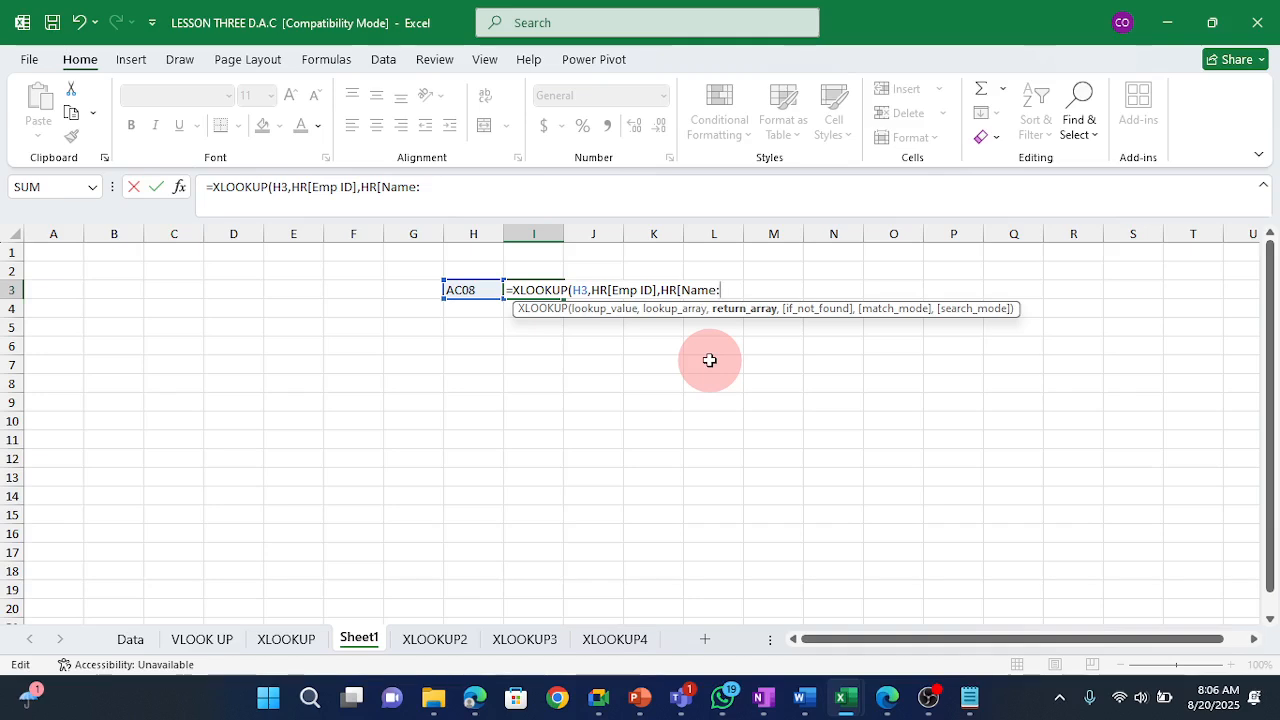
Remove the unfinished return array and the HR[Emp ID] lookup array from the I3 XLOOKUP.
key("BackSpace")
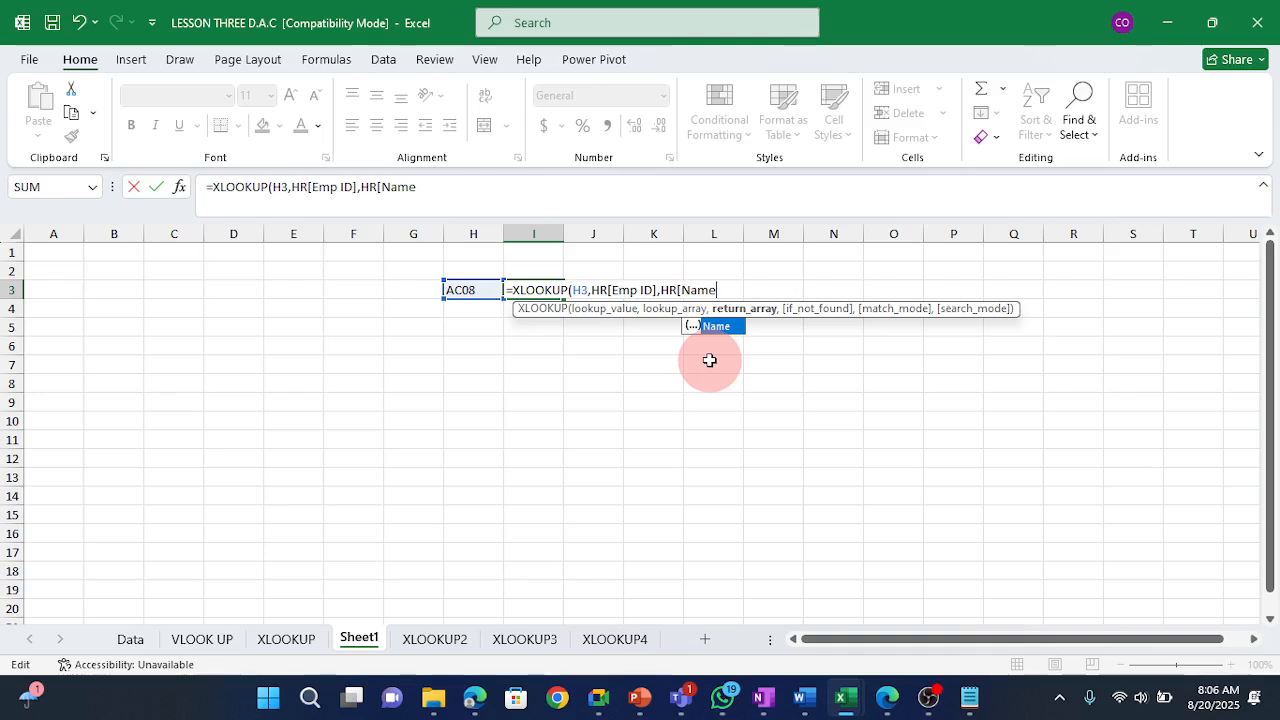
key("BackSpace")
key("BackSpace")
key("BackSpace")
key("BackSpace")
key("BackSpace")
key("BackSpace")
key("BackSpace")
key("BackSpace")
key("BackSpace")
key("BackSpace")
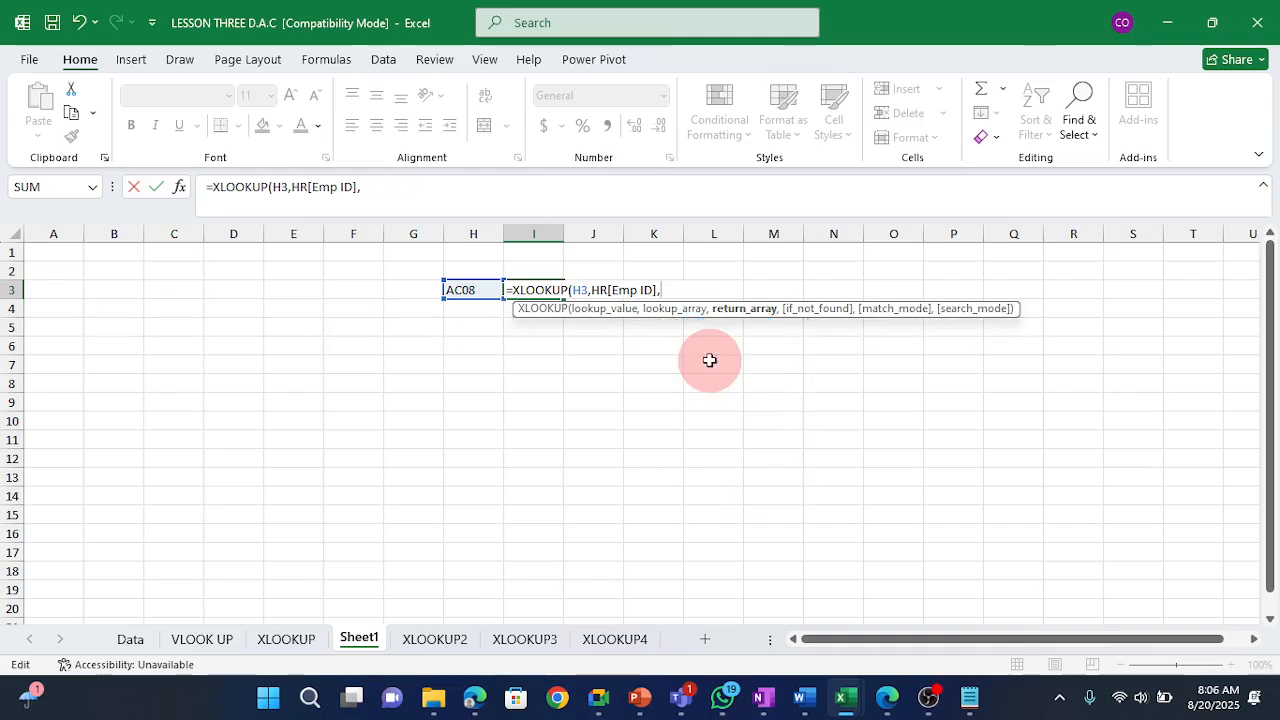
key("BackSpace")
key("BackSpace")
key("BackSpace")
key("BackSpace")
key("BackSpace")
key("BackSpace")
key("BackSpace")
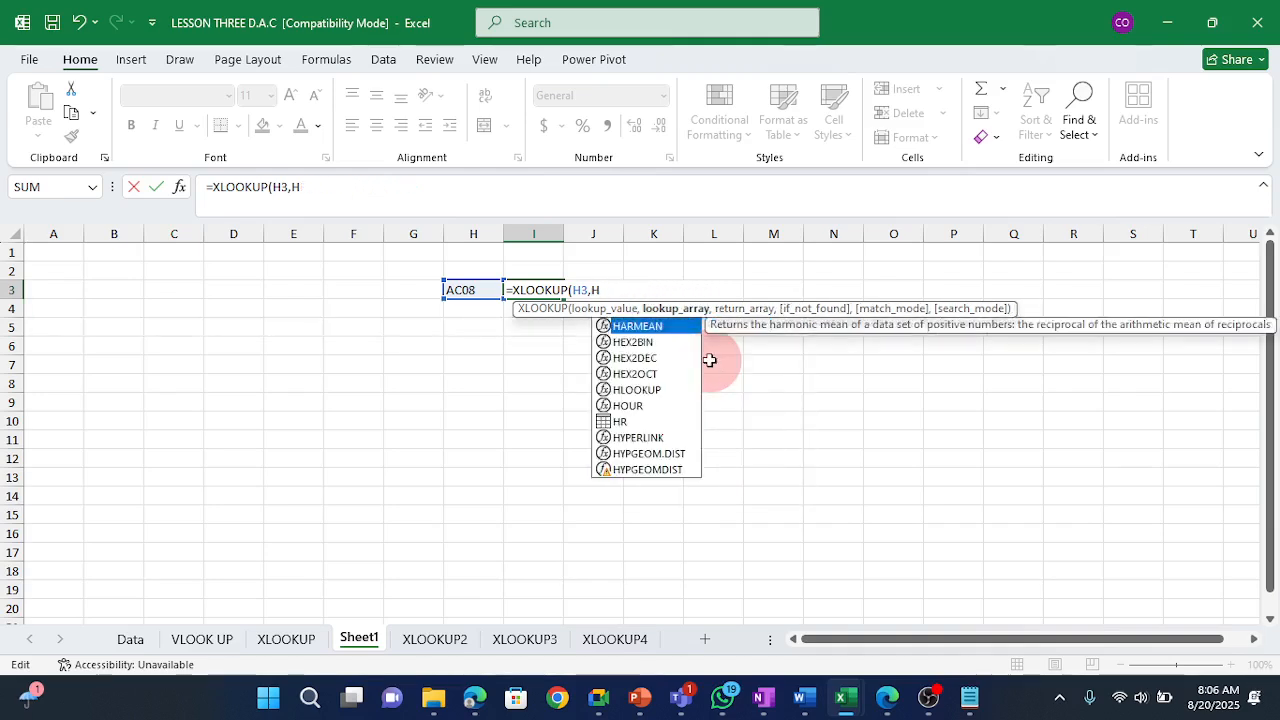
Enter HR[Emp ID] as the lookup array of the I3 XLOOKUP again.
type(",HR")
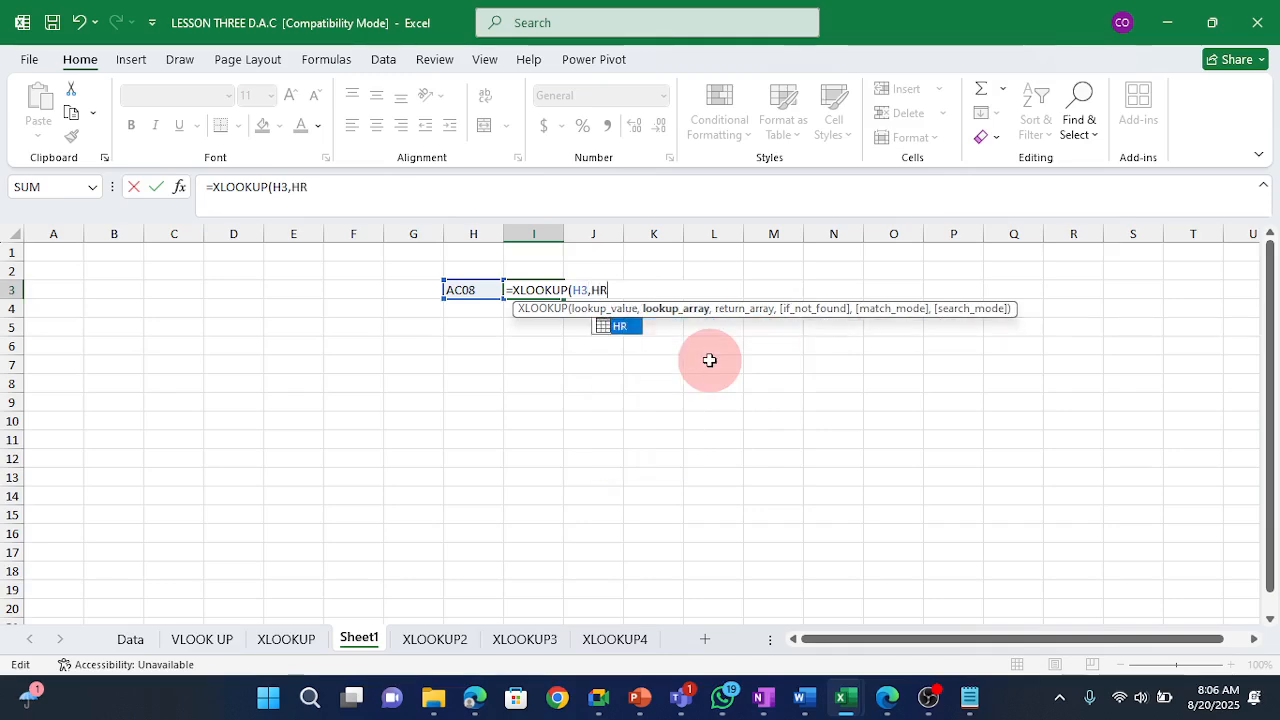
key("Tab")
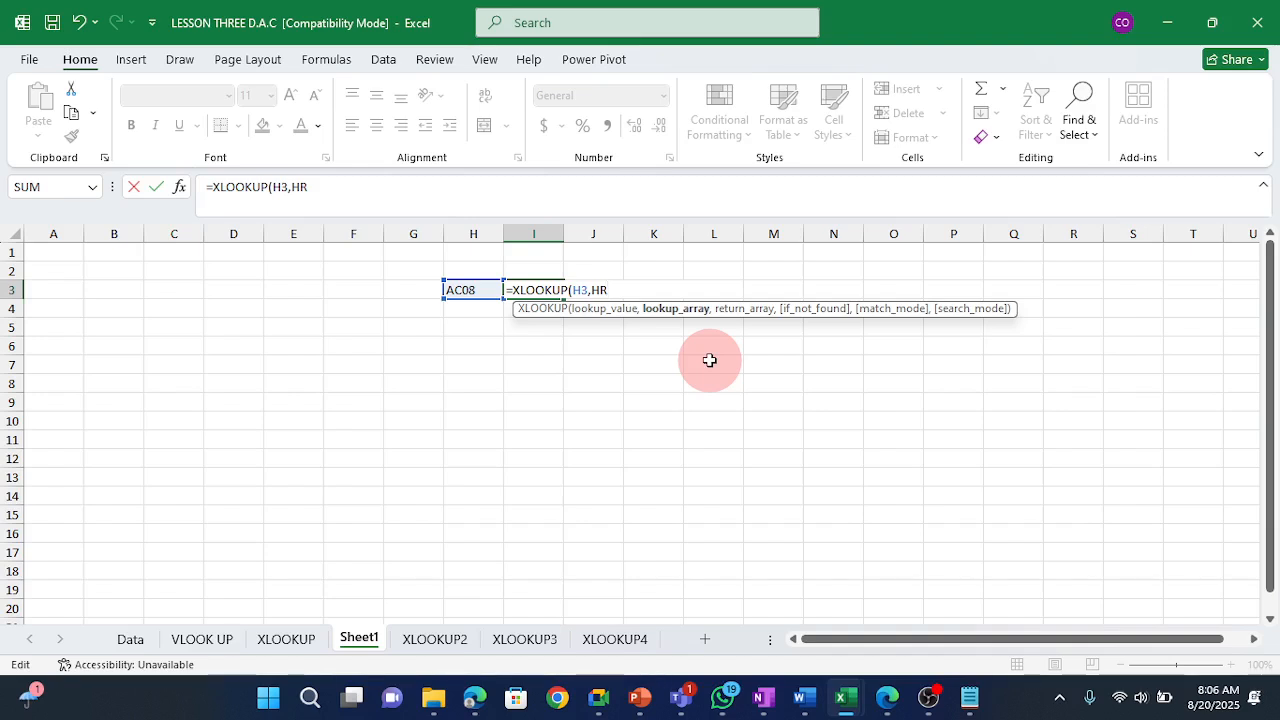
type("[")
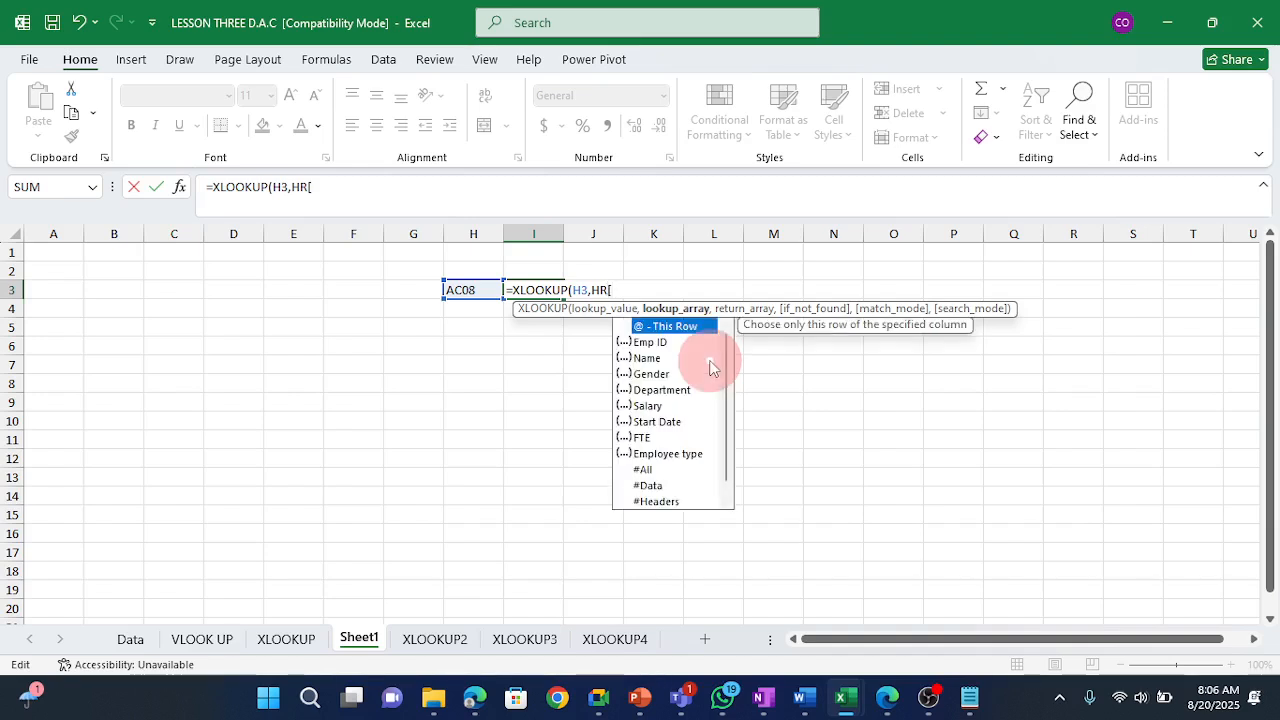
key("Down")
key("Down")
key("Up")
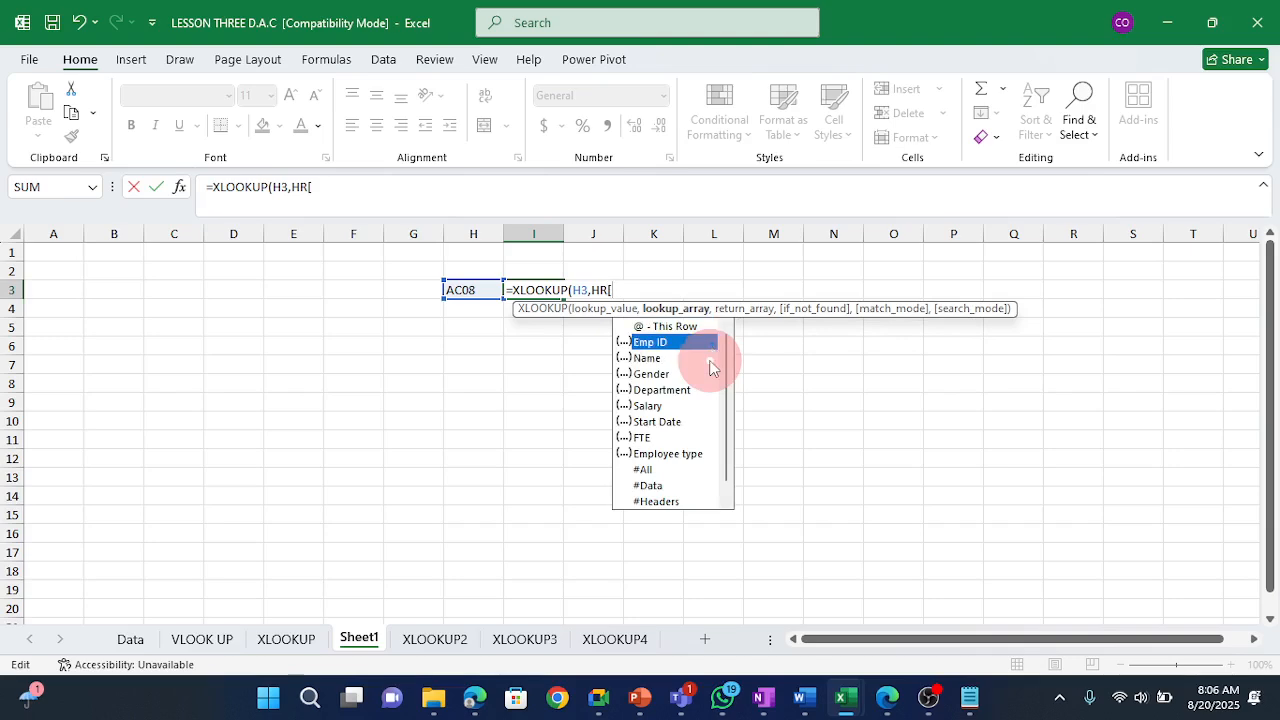
key("Tab")
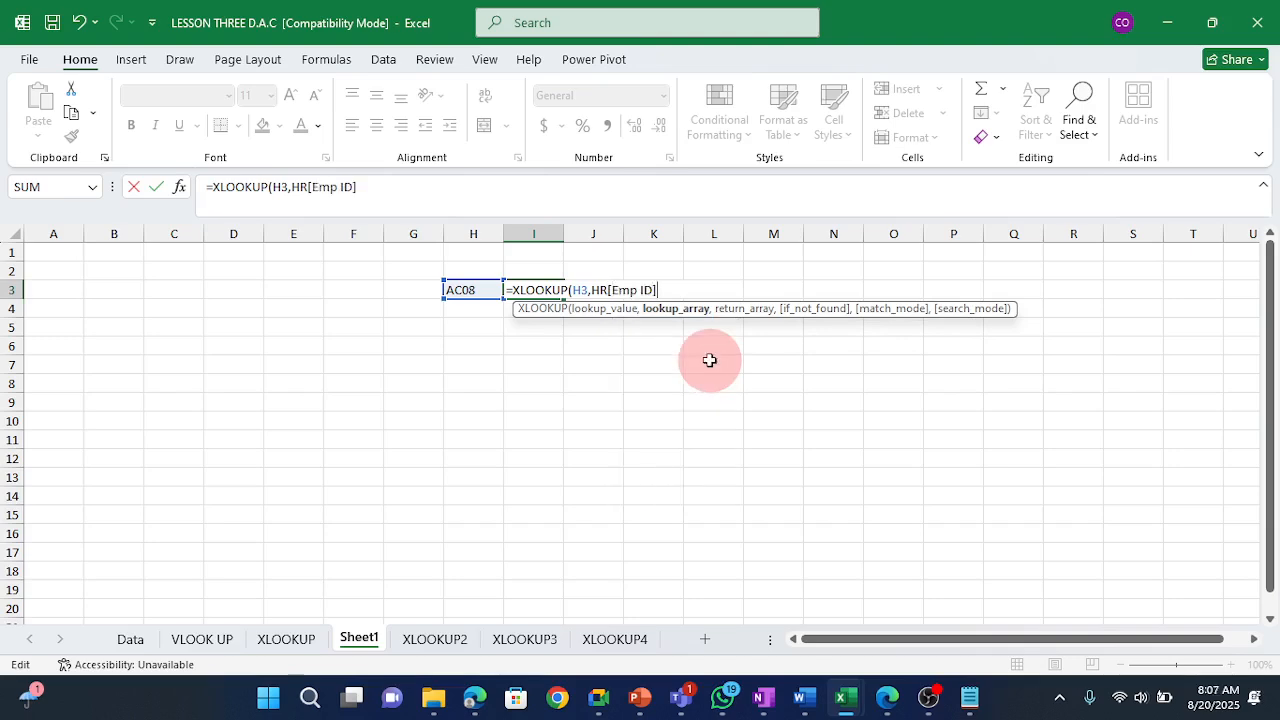
type(",")
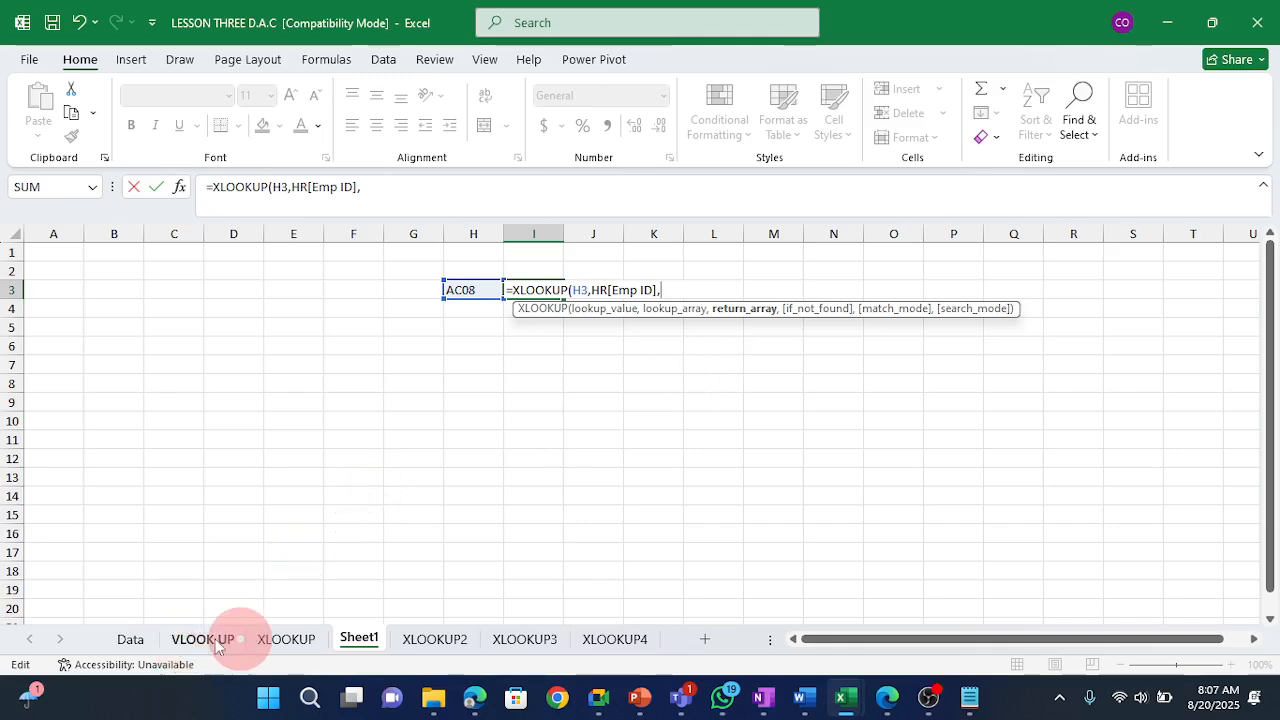
Try completing the I3 XLOOKUP with the header range D4:J4 of the XLOOKUP sheet as the return array.
left_click(278, 639)
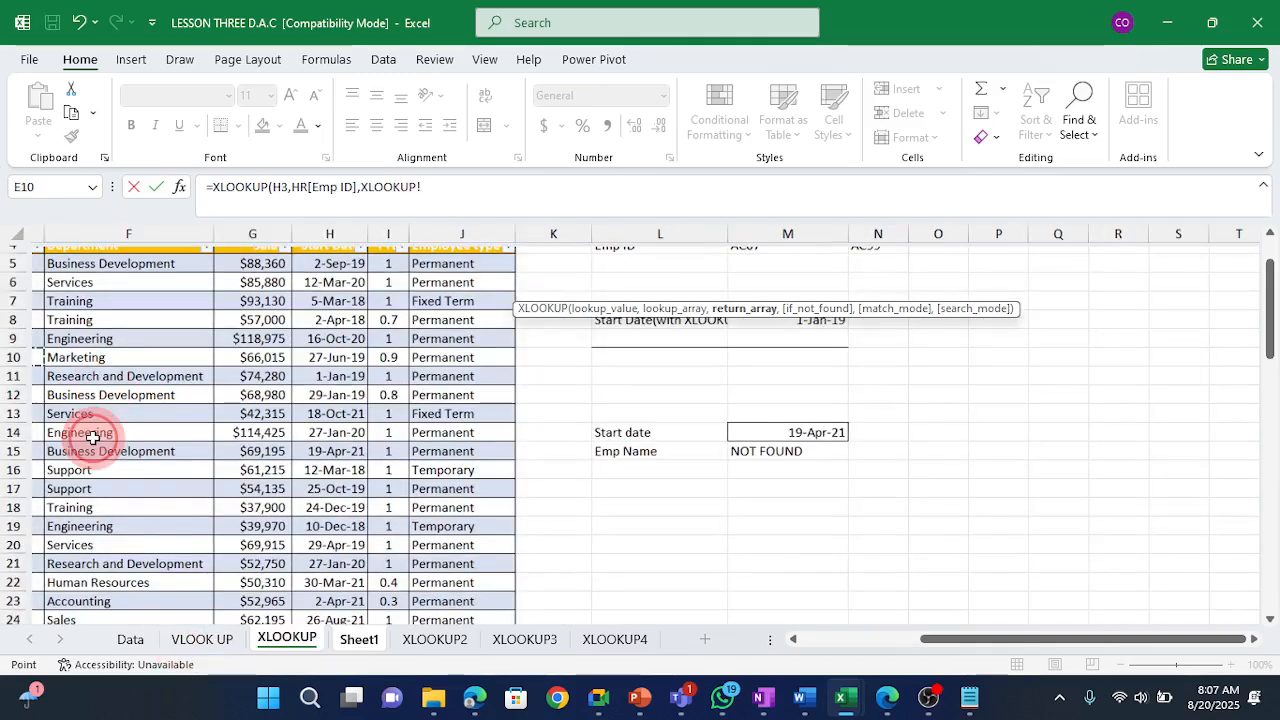
left_click(60, 330)
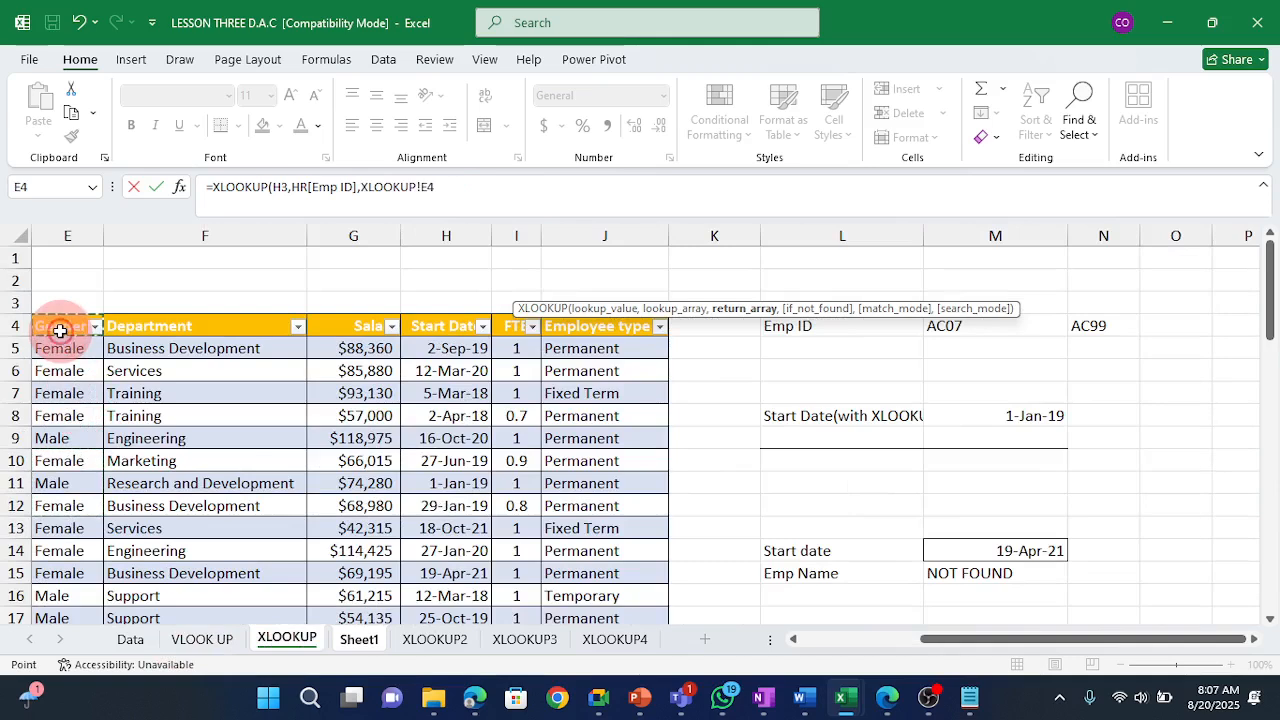
key("Left")
key("Left")
key("Right")
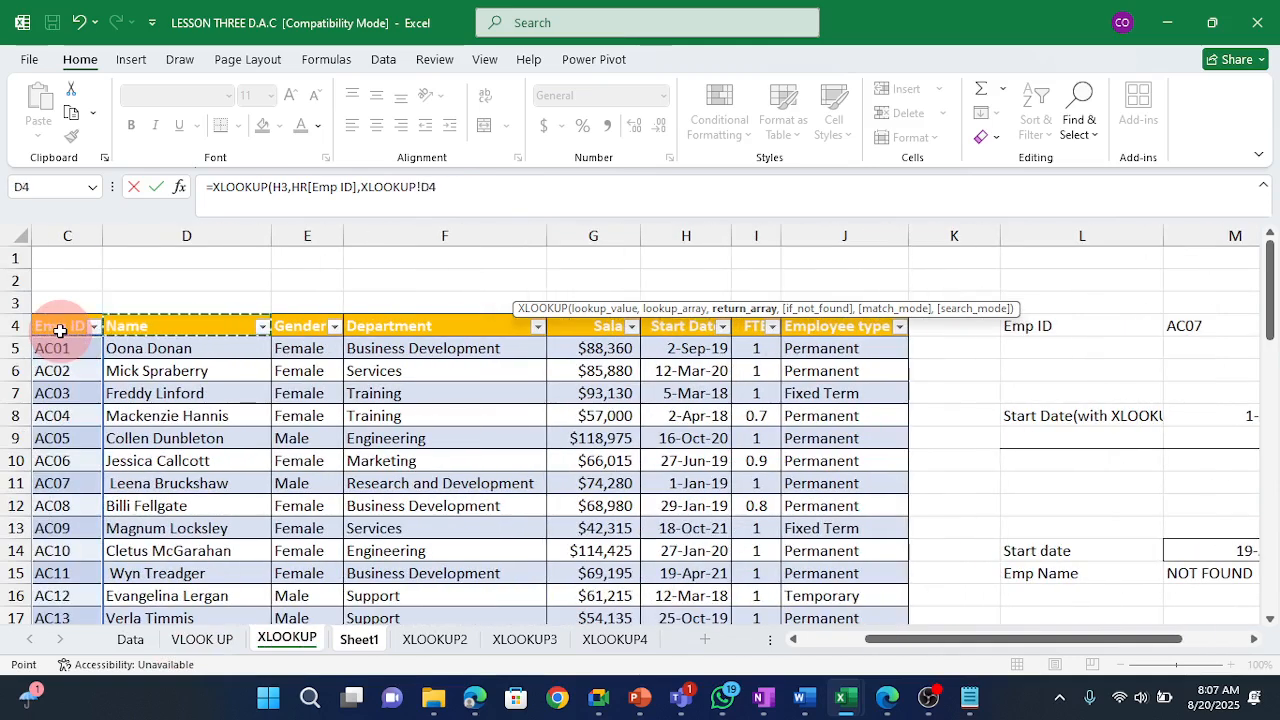
key("ctrl+shift+Right")
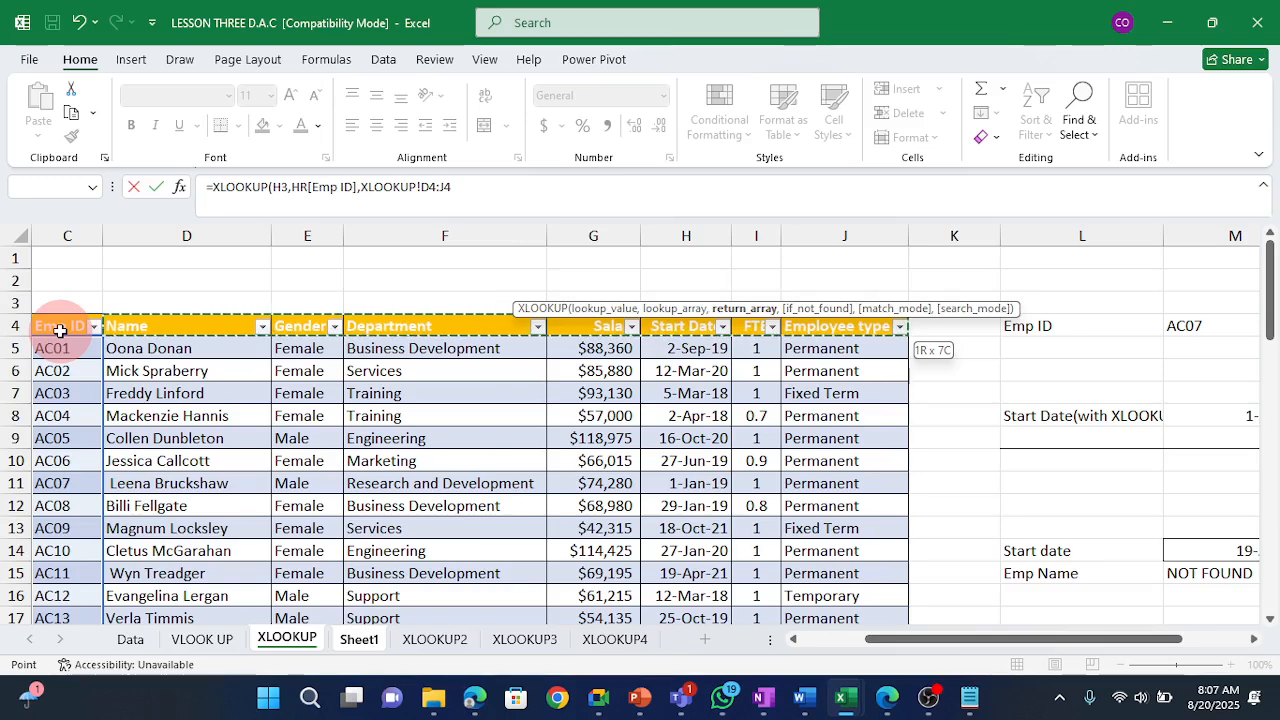
type(")")
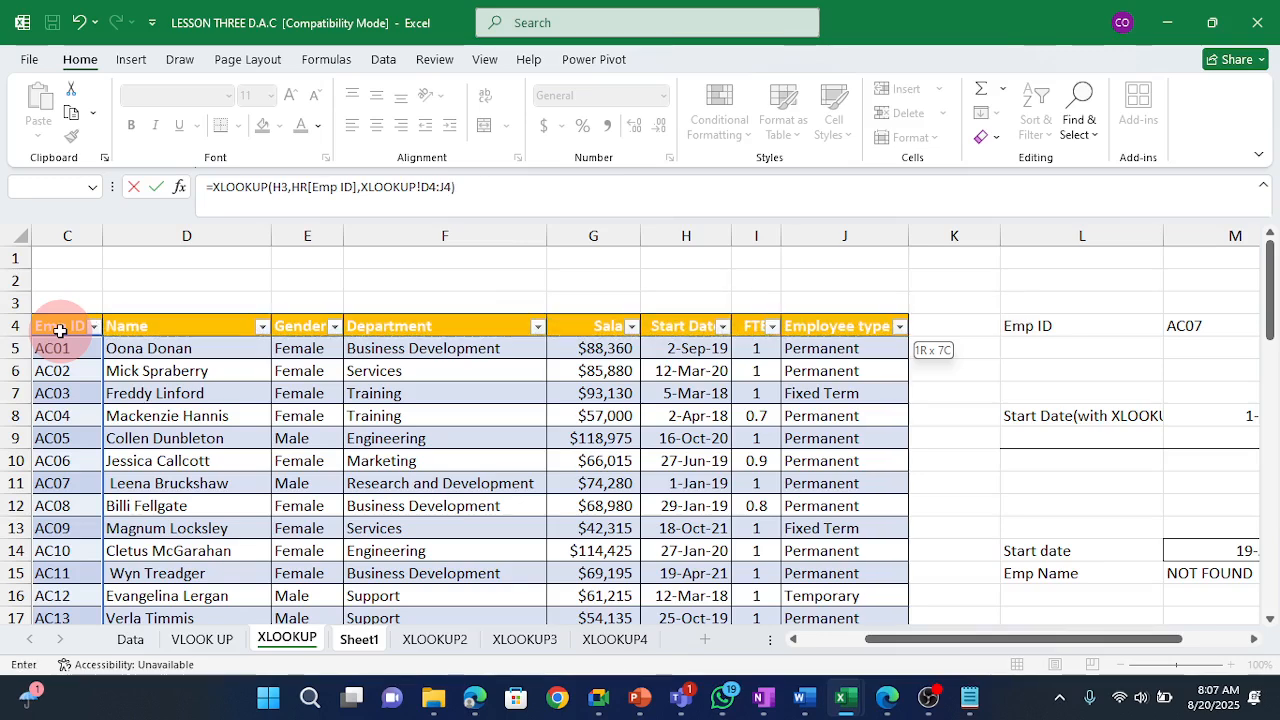
key("Return")
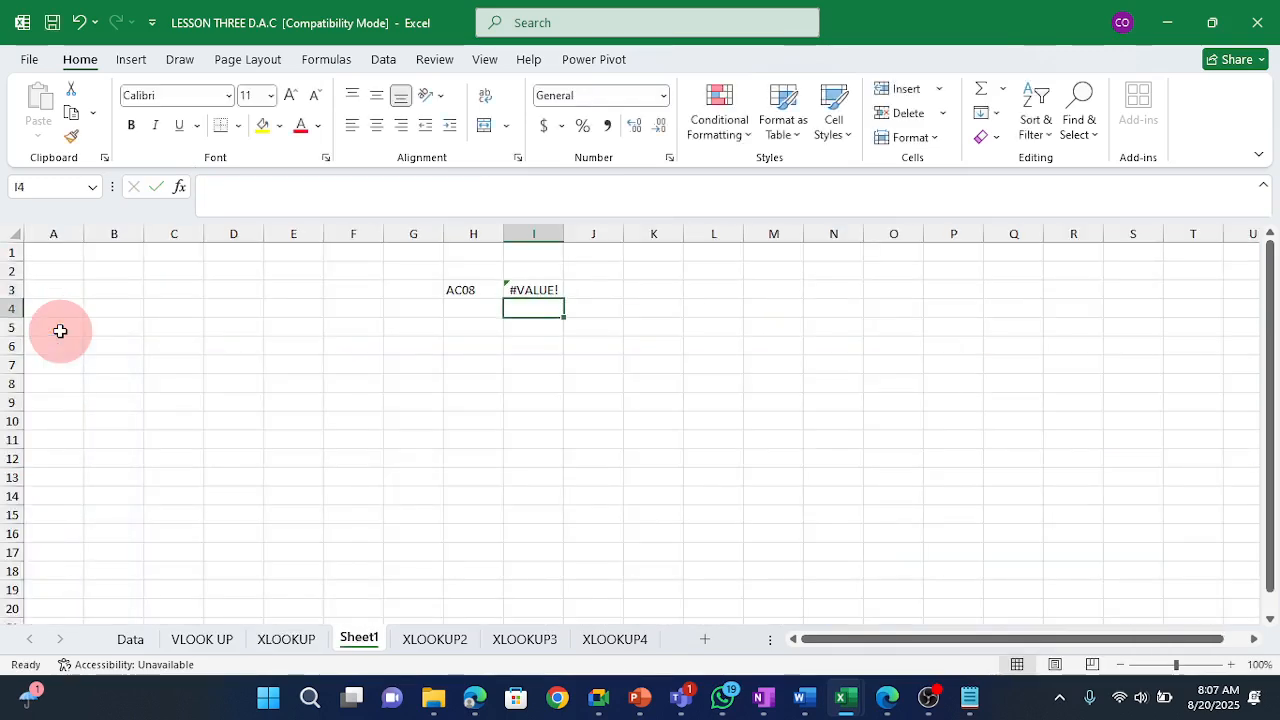
Clear the formula in I3 and start a new XLOOKUP there with H3 as the lookup value.
key("Up")
key("Delete")
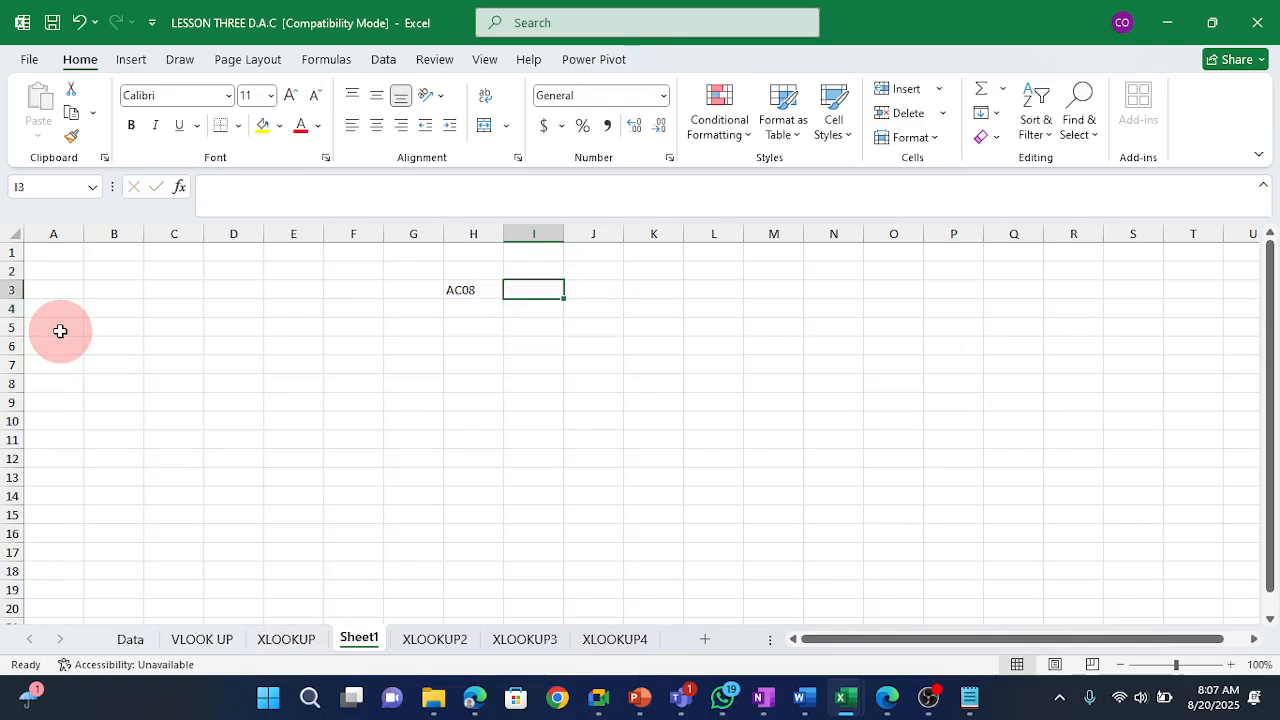
type("=HR")
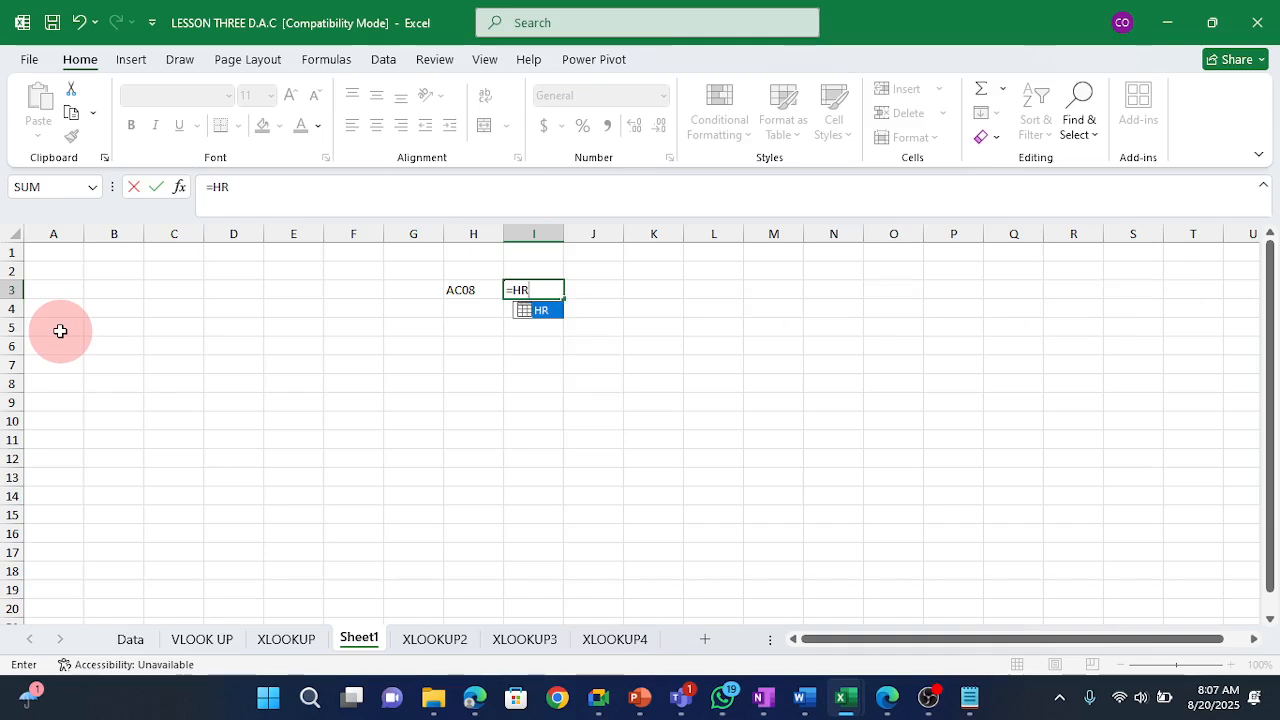
key("BackSpace")
key("BackSpace")
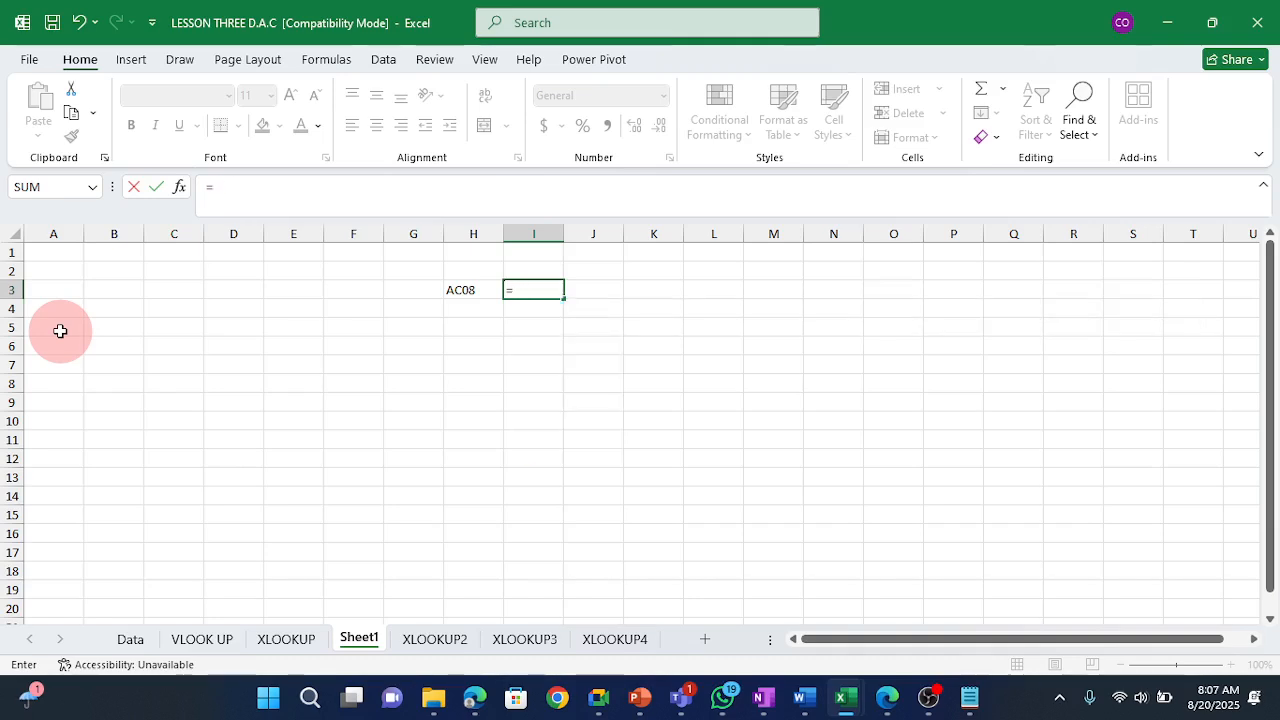
type("XL")
key("Tab")
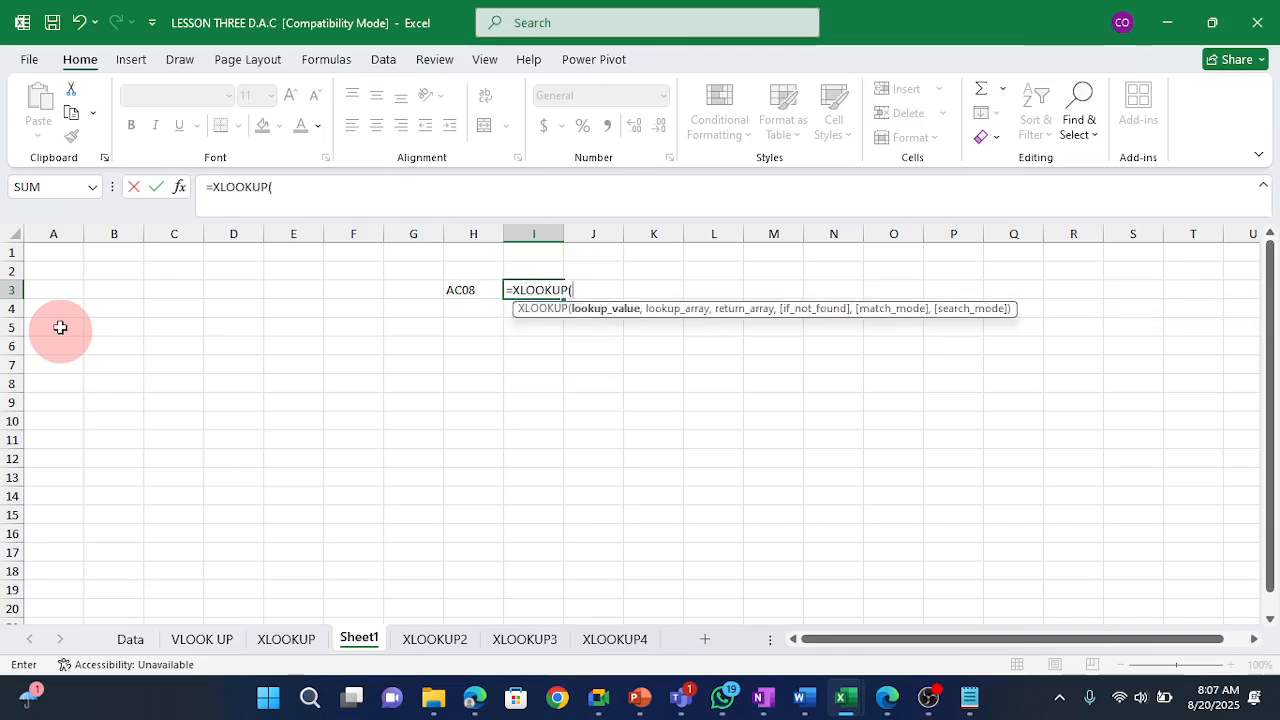
left_click(453, 292)
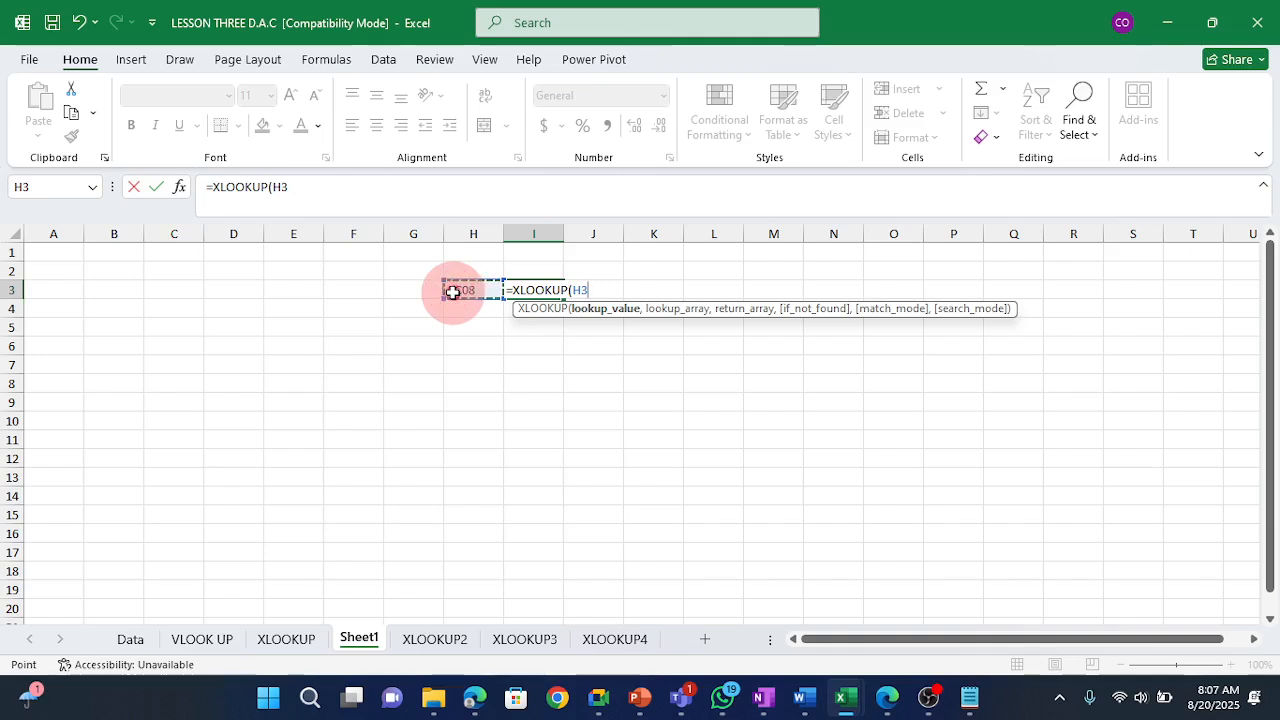
type(",")
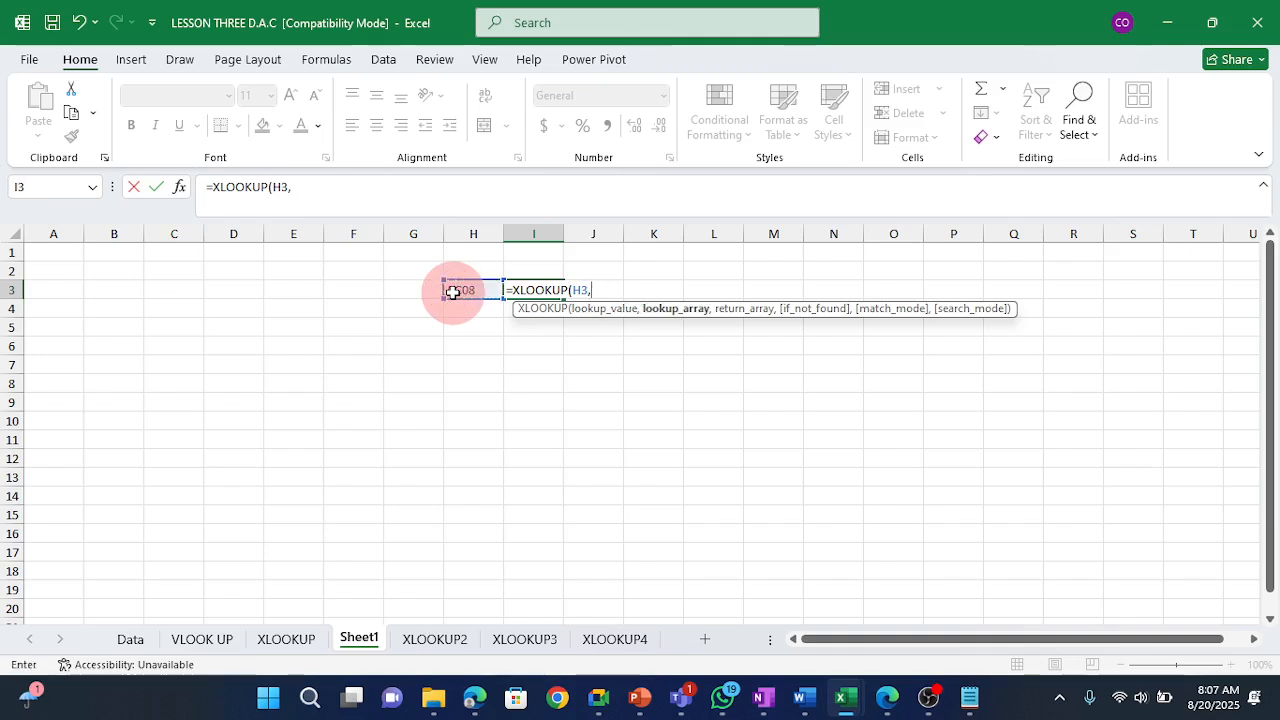
Enter HR[Emp ID] as the lookup array of the new I3 XLOOKUP.
type("HR[")
key("Down")
key("Tab")
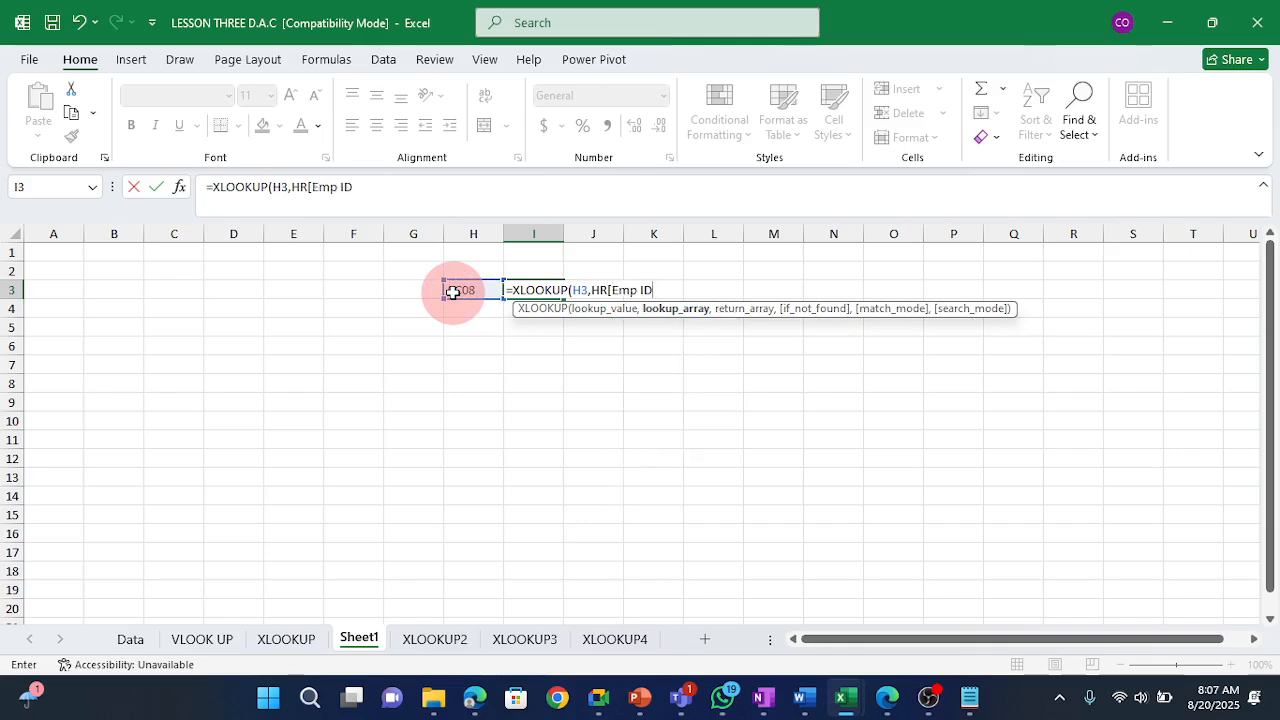
type("],")
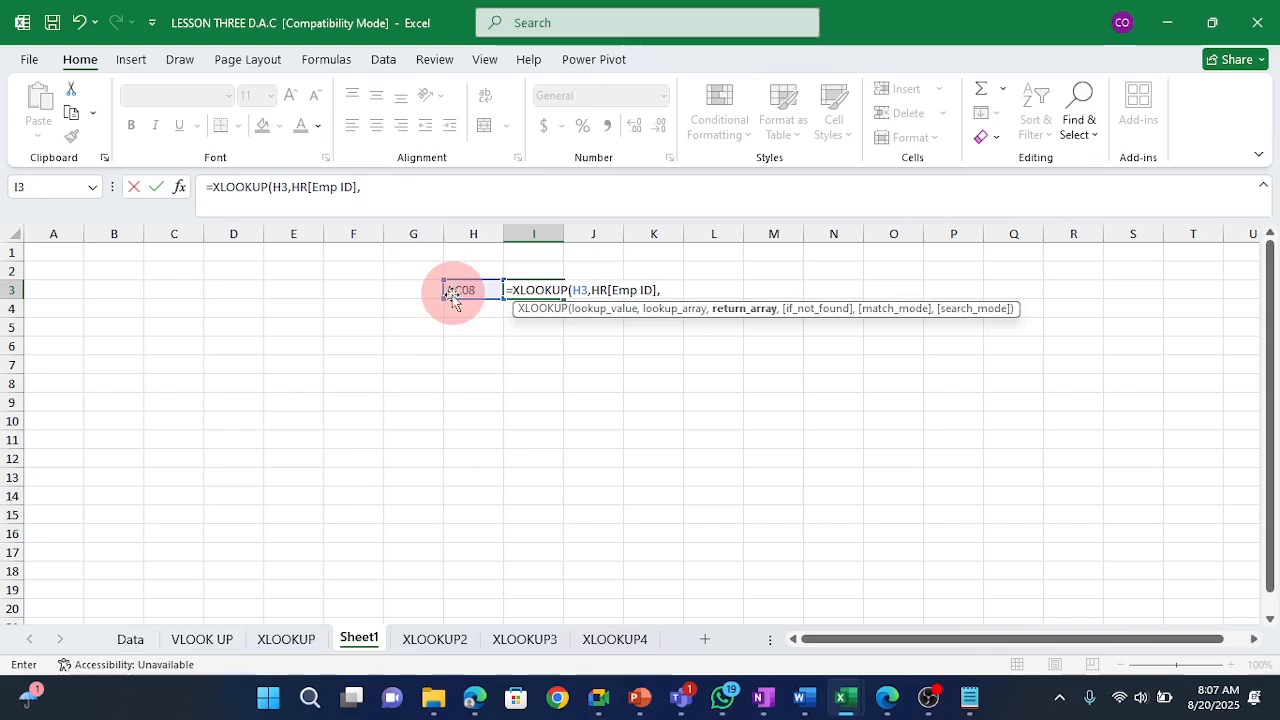
Try the range D4:J59 of the XLOOKUP sheet as the I3 return array, and clear the formula.
left_click(264, 641)
left_click(166, 324)
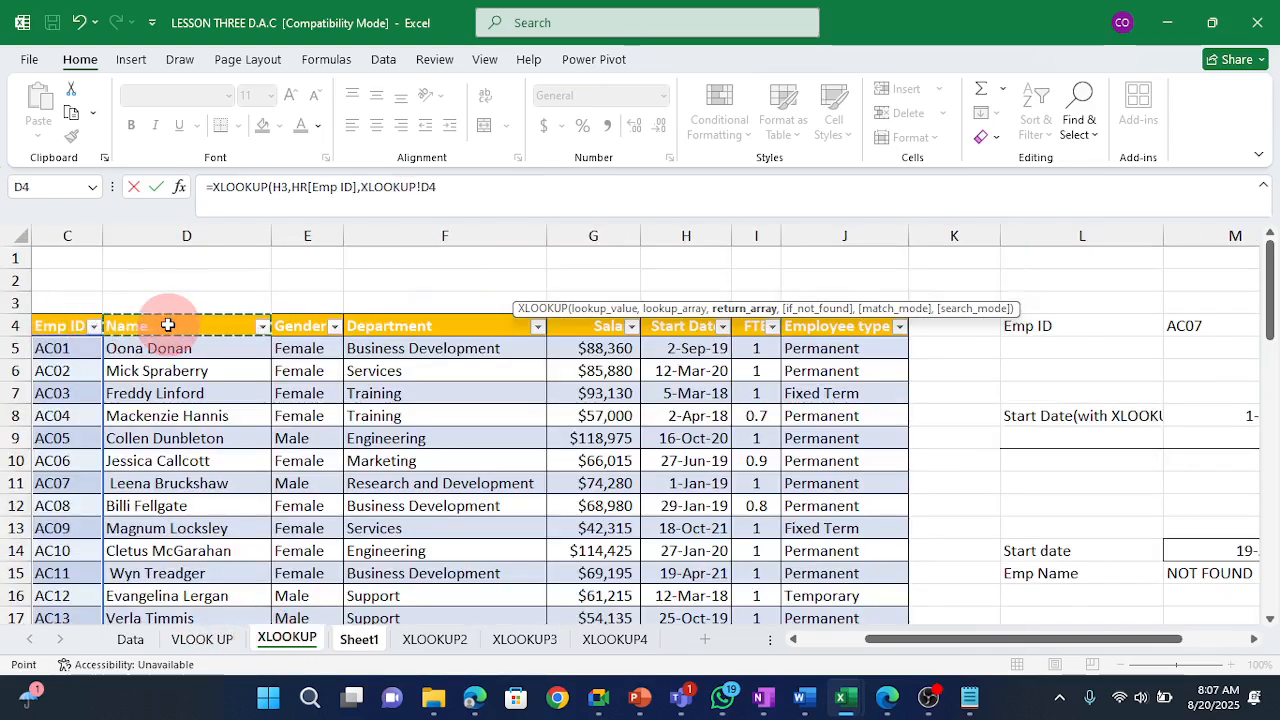
key("ctrl+shift+Right")
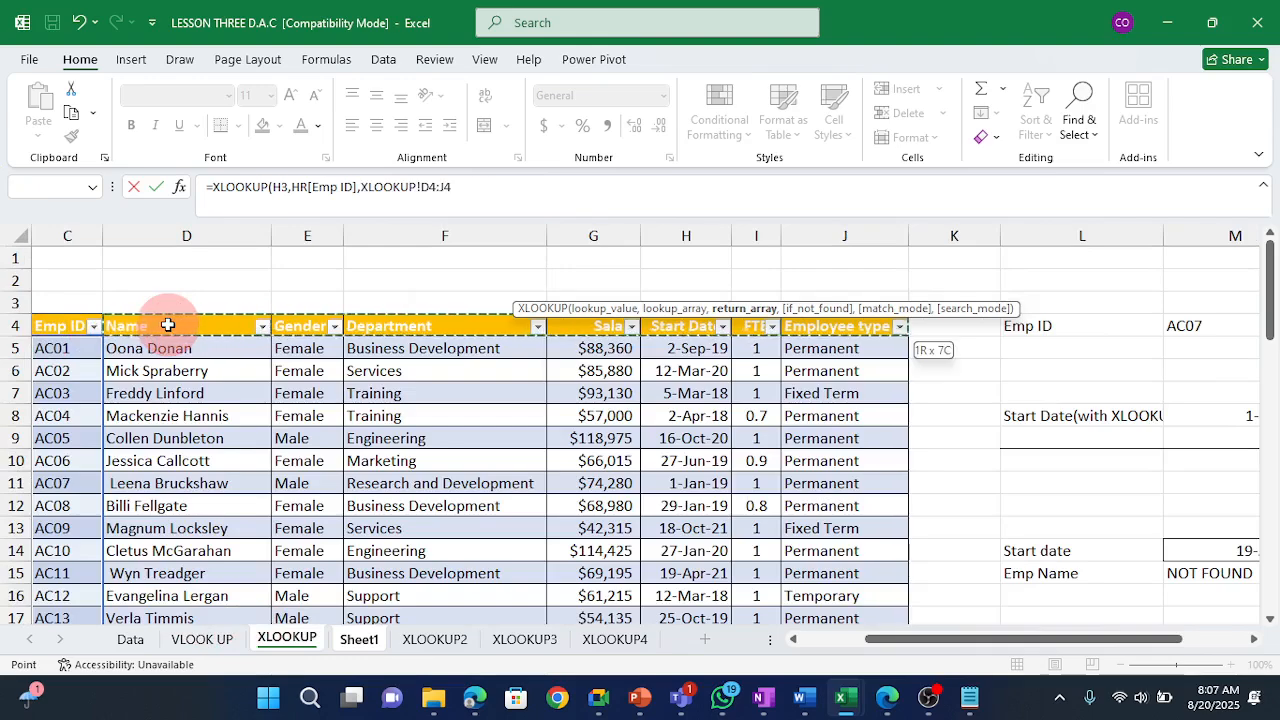
key("ctrl+shift+Down")
key("Return")
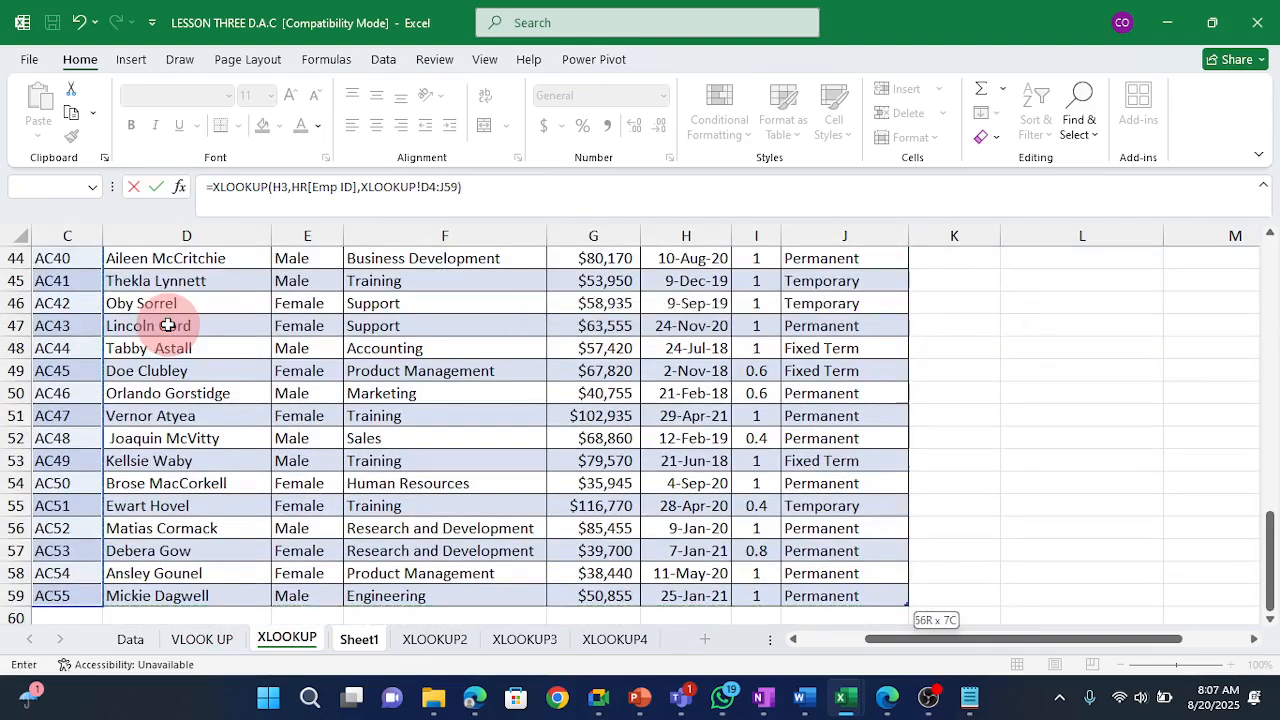
key("Up")
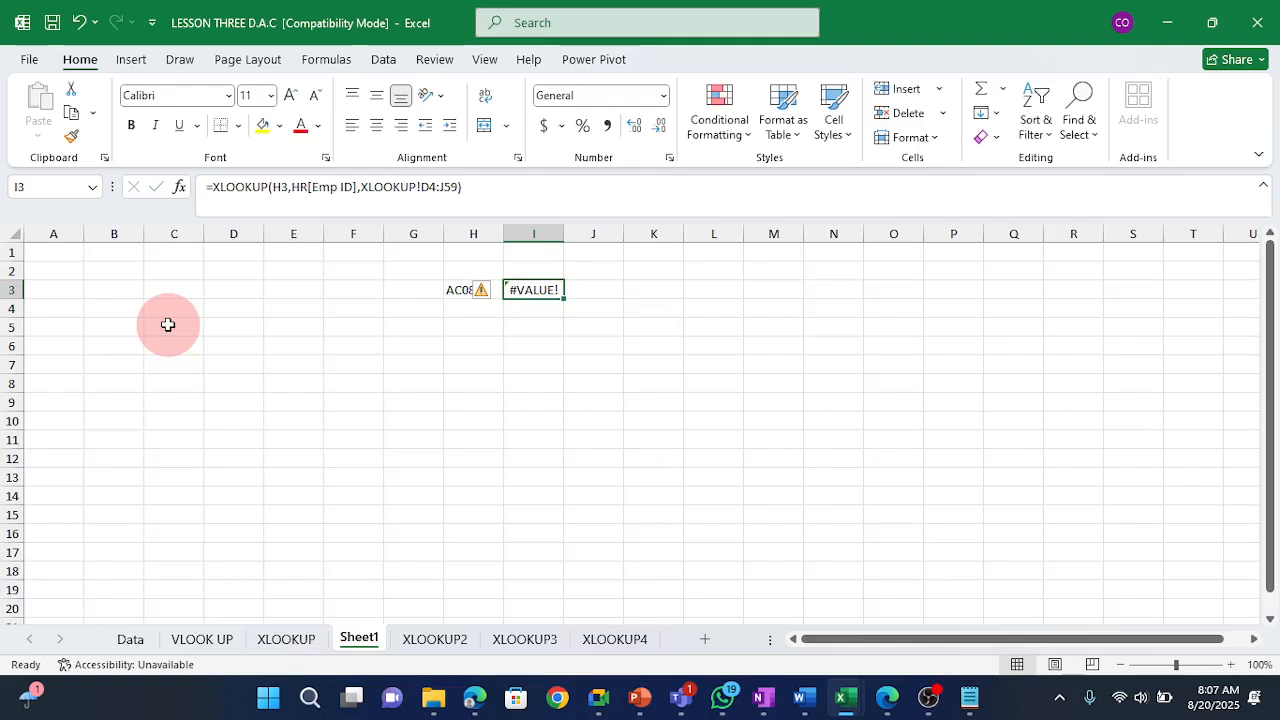
key("Delete")
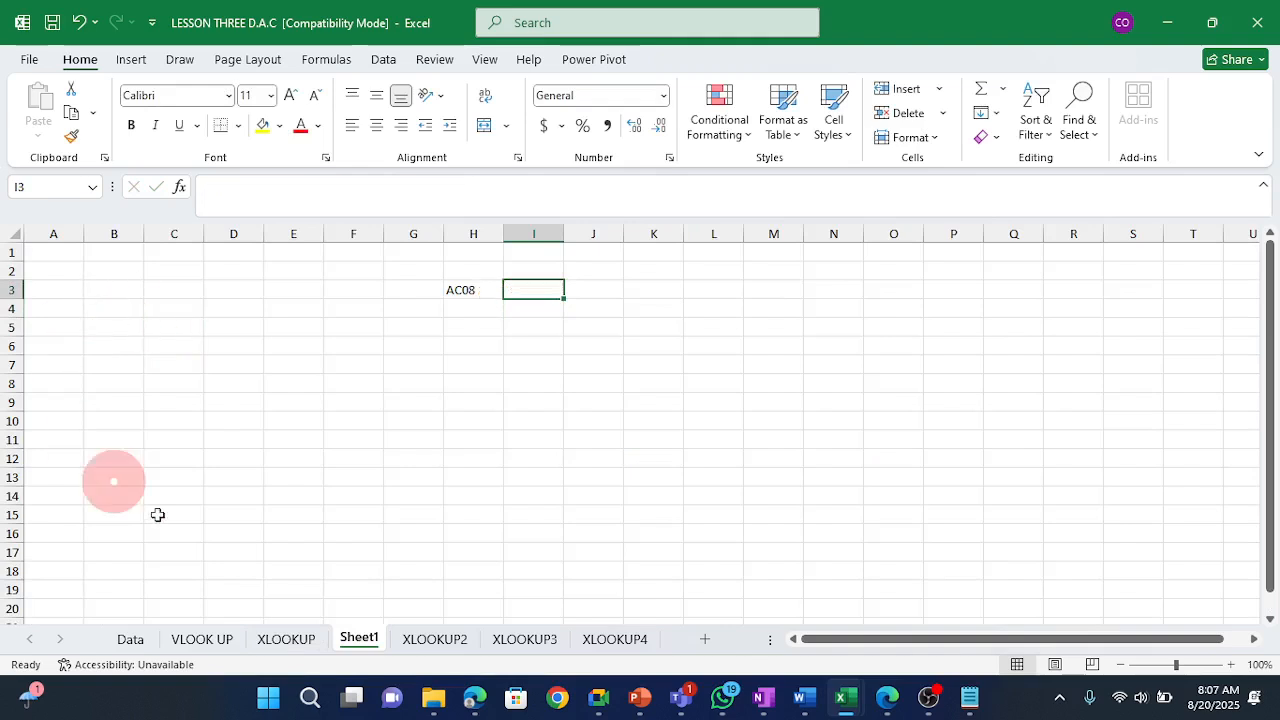
Start an XLOOKUP formula in D62 below the table on the XLOOKUP sheet, with C56 as the lookup value.
left_click(272, 638)
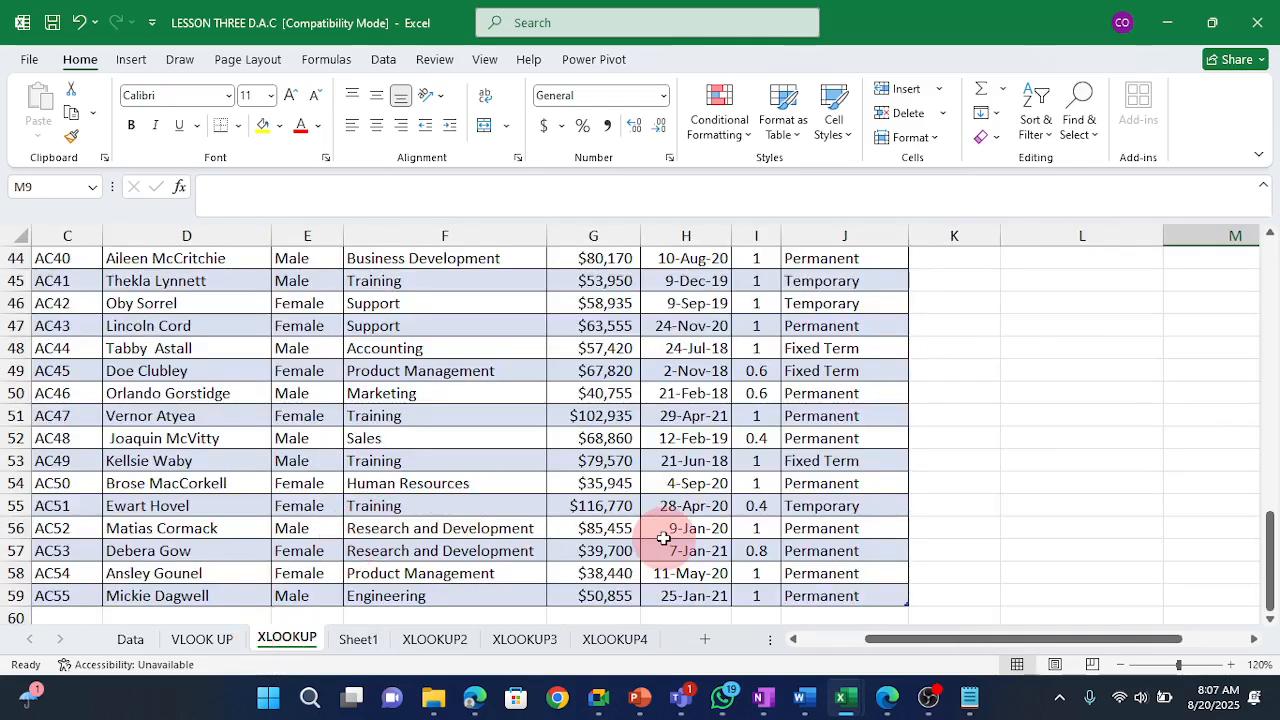
scroll(686, 465, "down", 2)
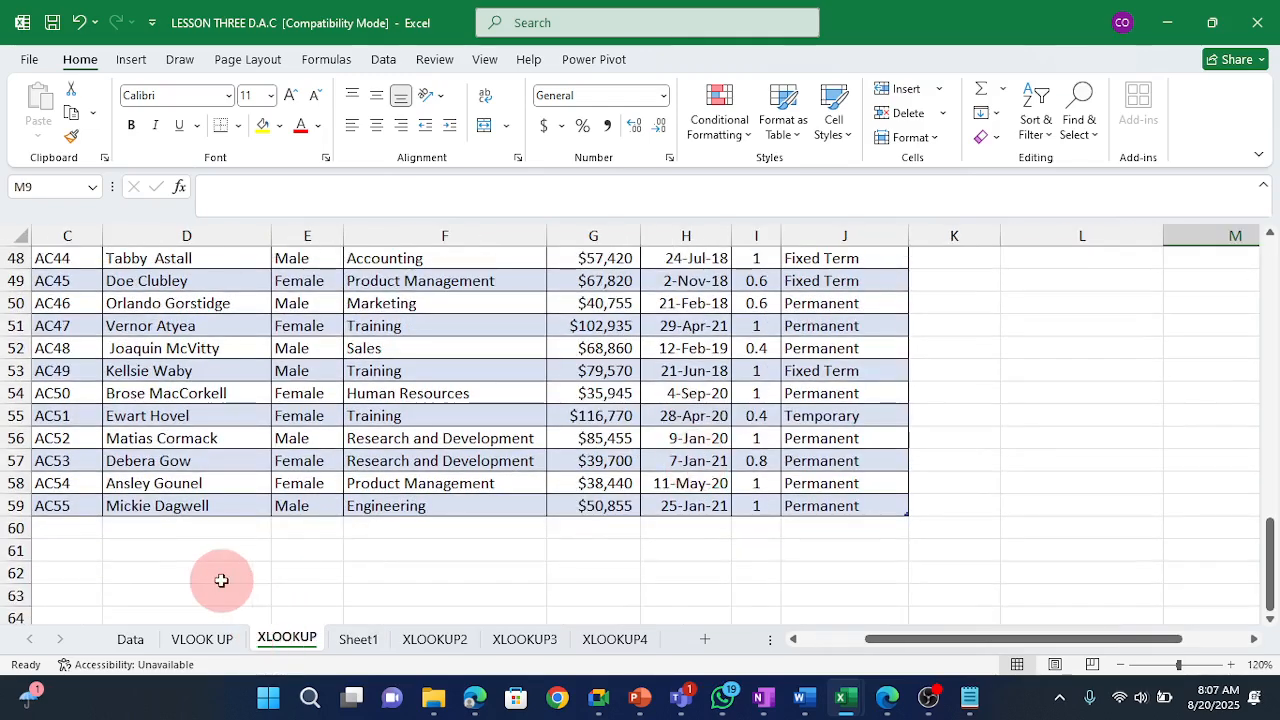
left_click(181, 572)
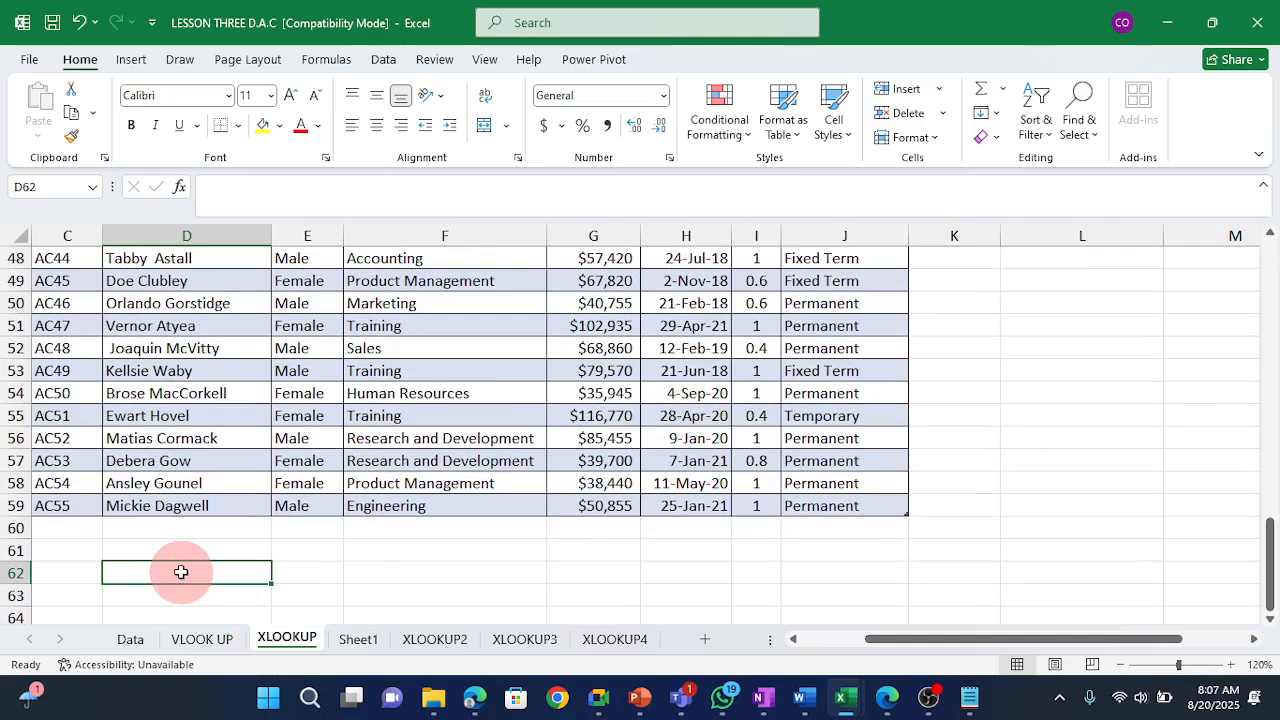
type("=XLOOKUP(")
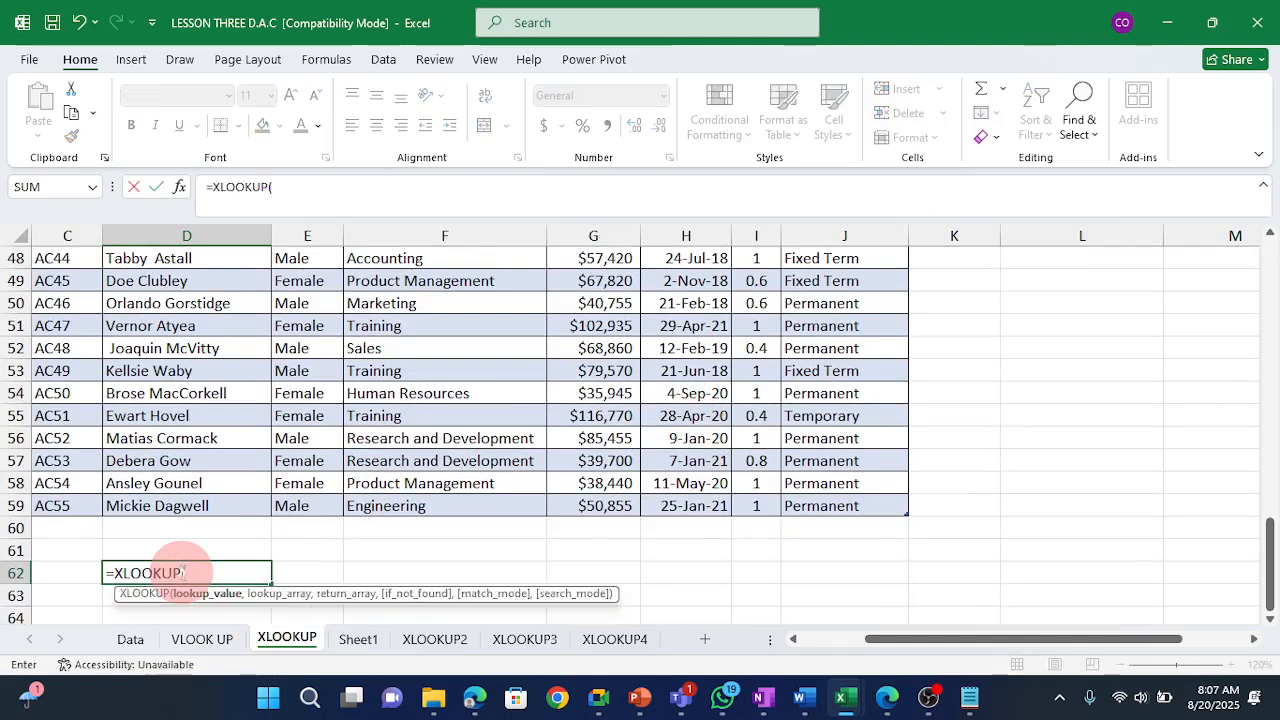
left_click(50, 440)
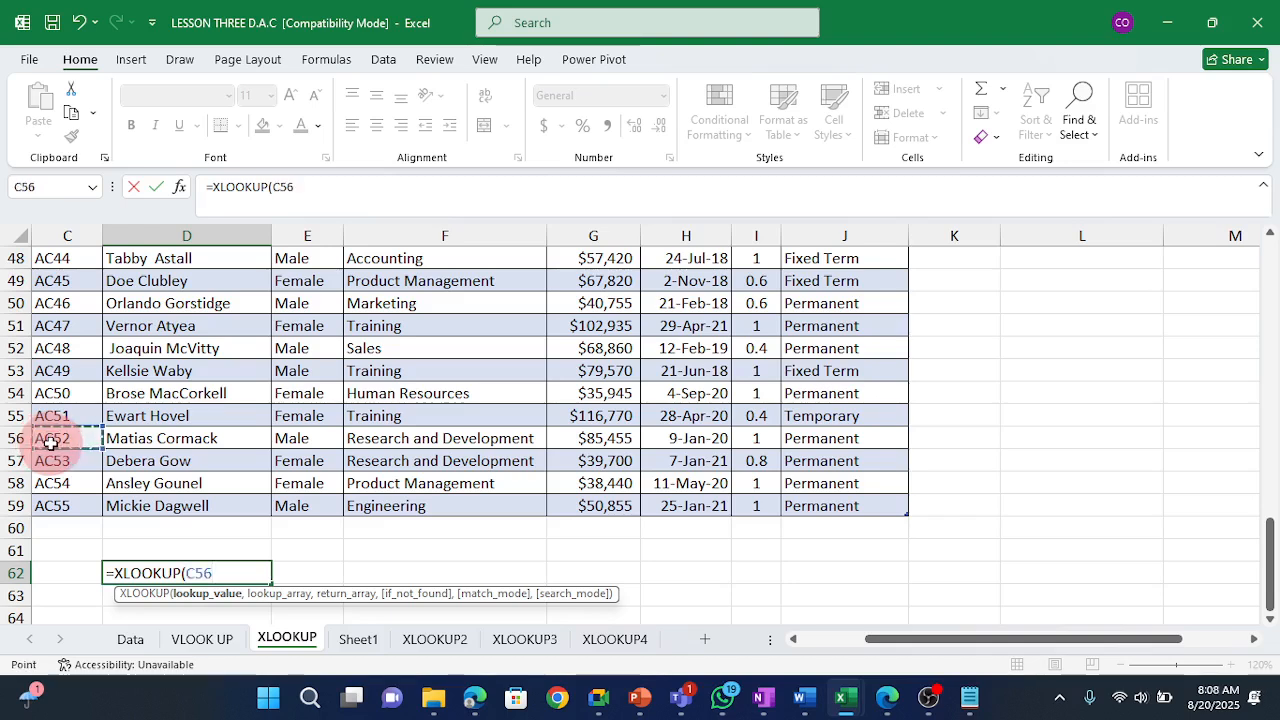
type(",")
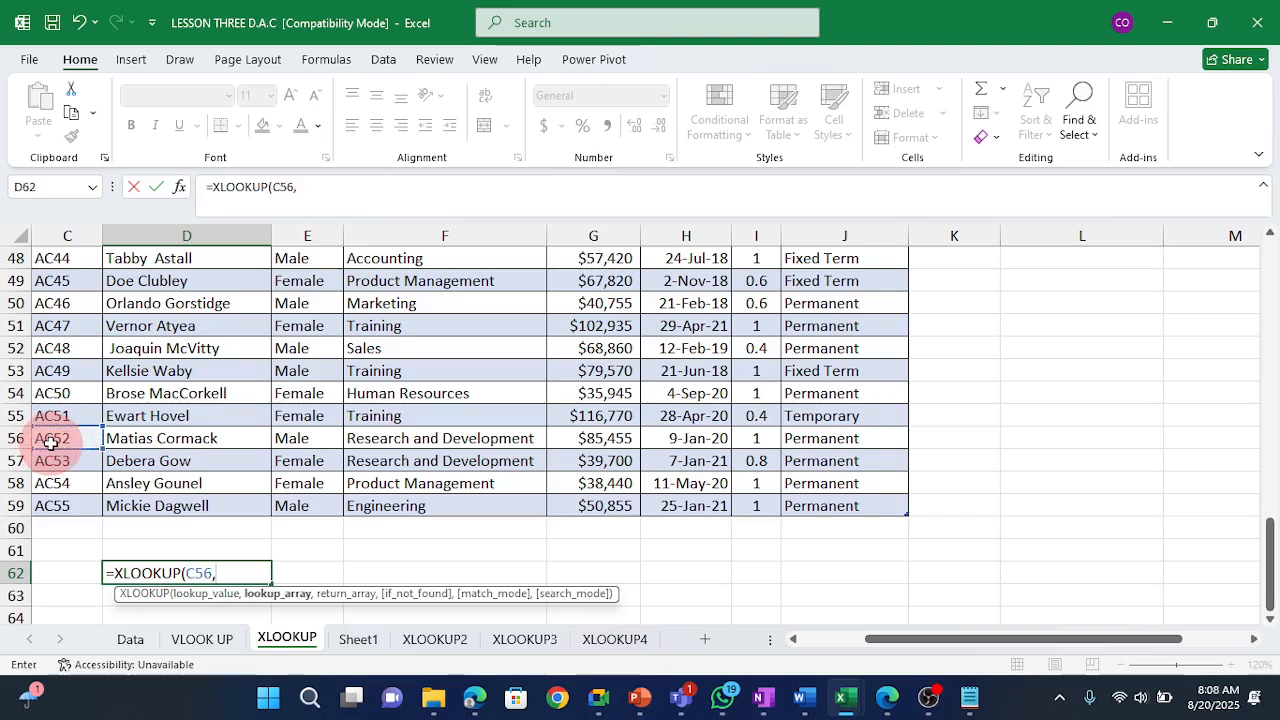
Enter the Emp ID range C4:C59 as the lookup array of the D62 XLOOKUP.
left_click(55, 393)
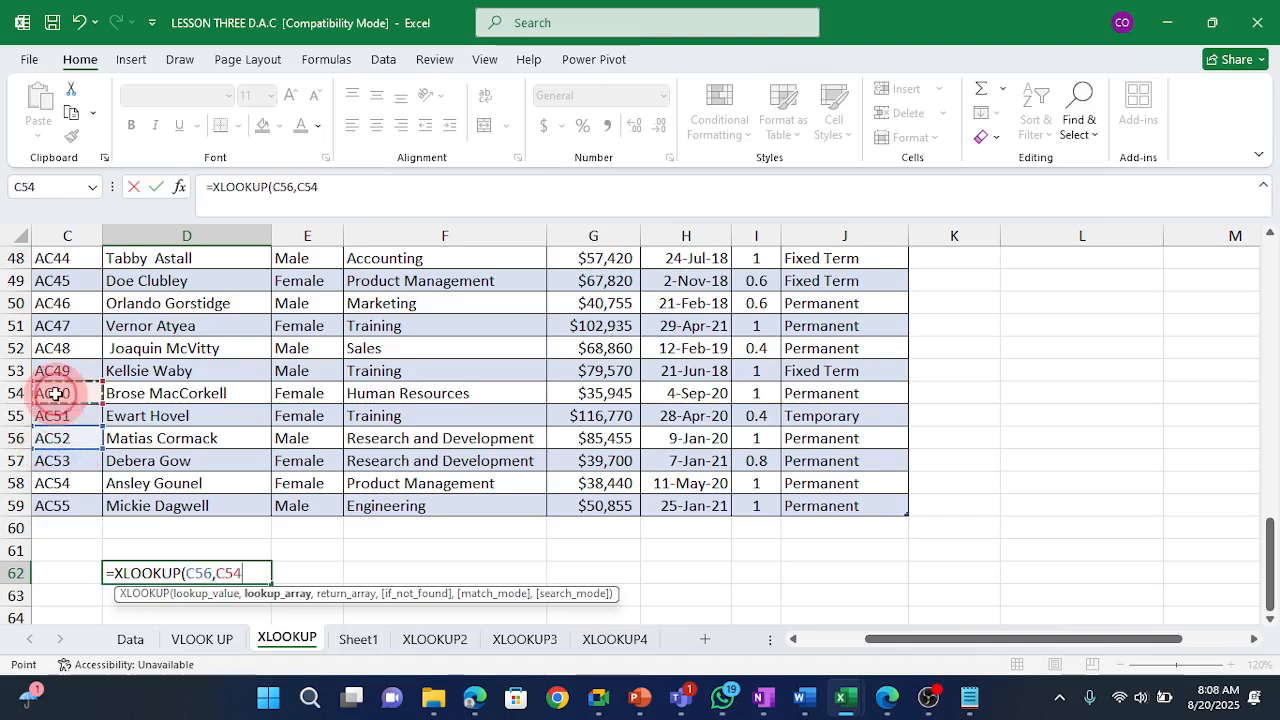
key("ctrl+Up")
key("ctrl+shift+Down")
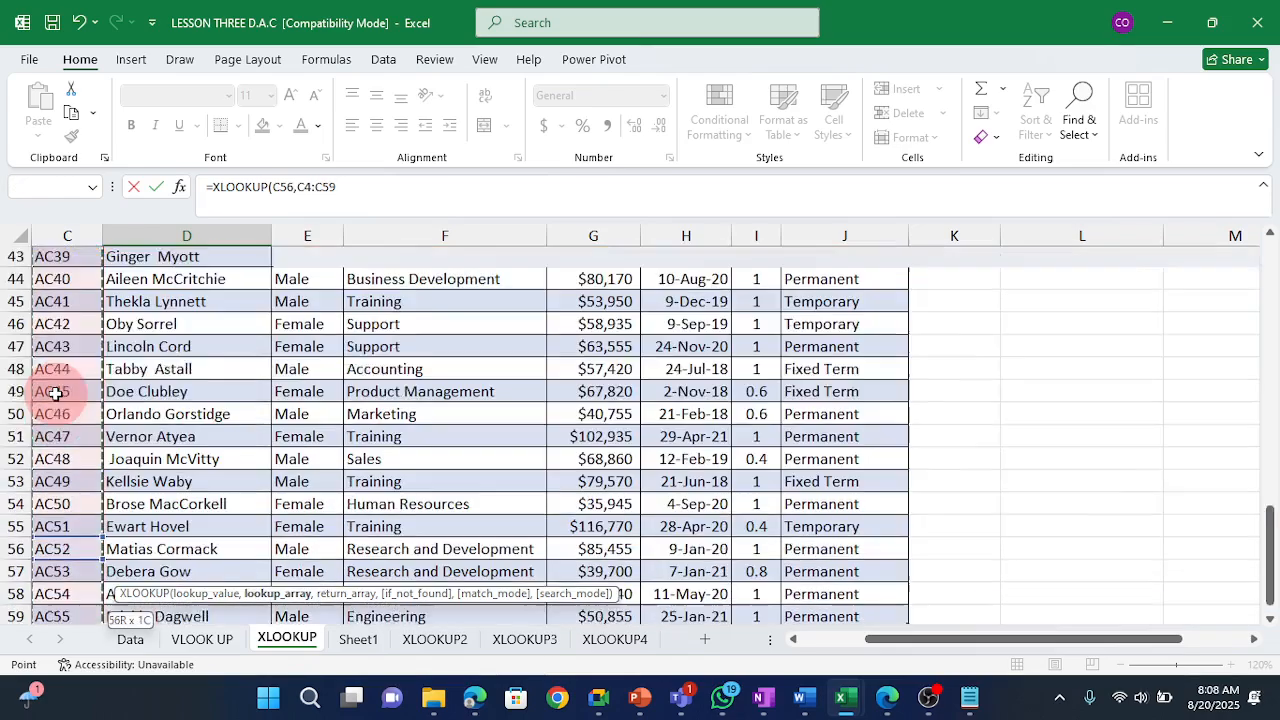
type(",")
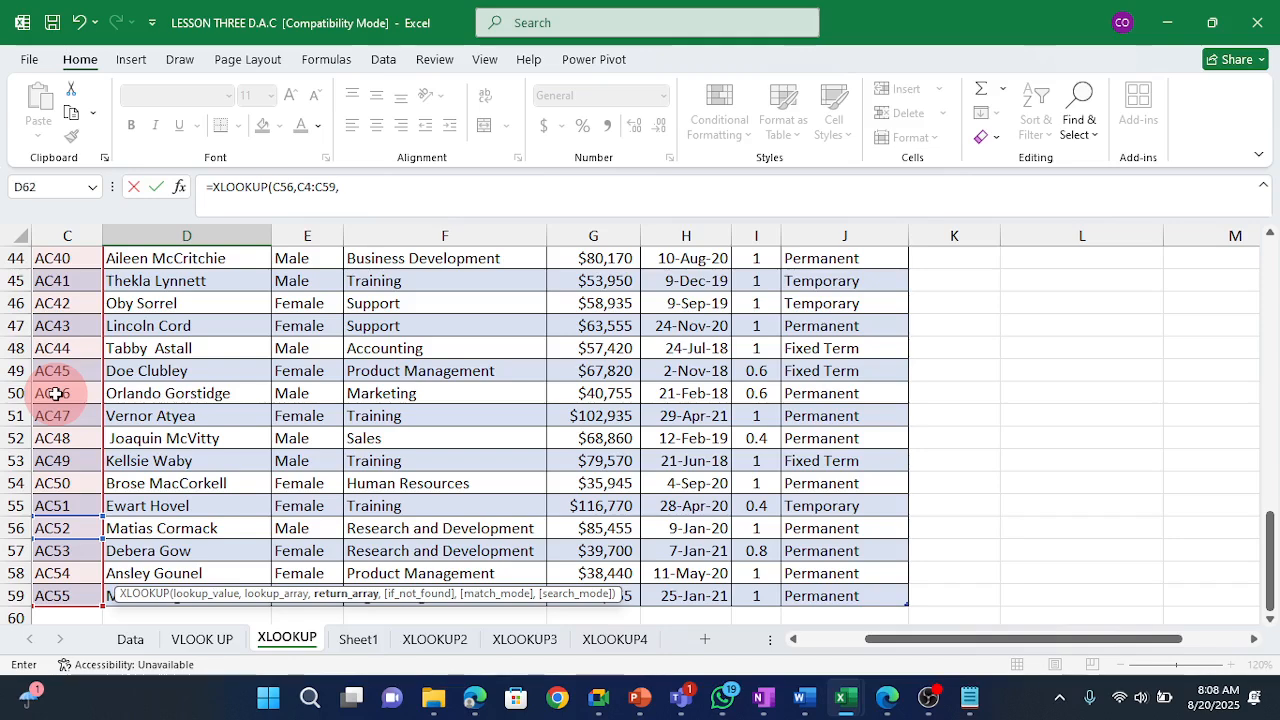
Set D4:J59 as the return array of the D62 XLOOKUP and complete the formula.
key("ctrl+shift+Up")
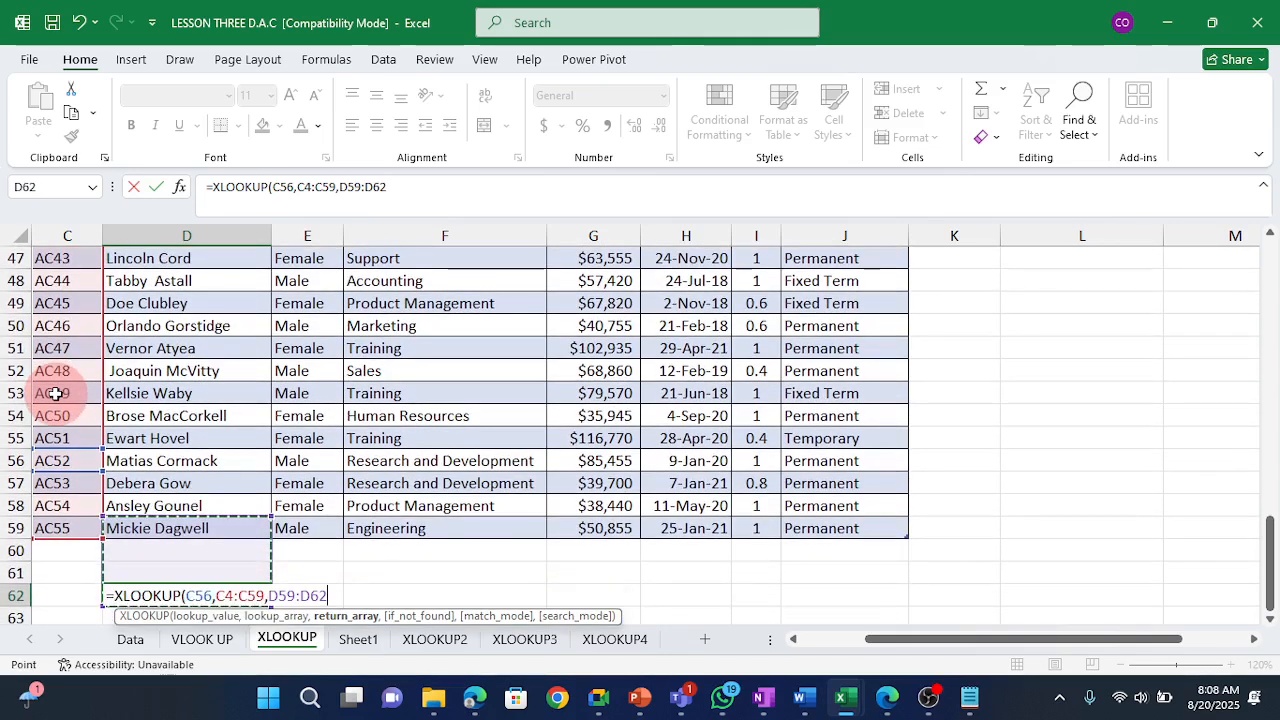
key("Up")
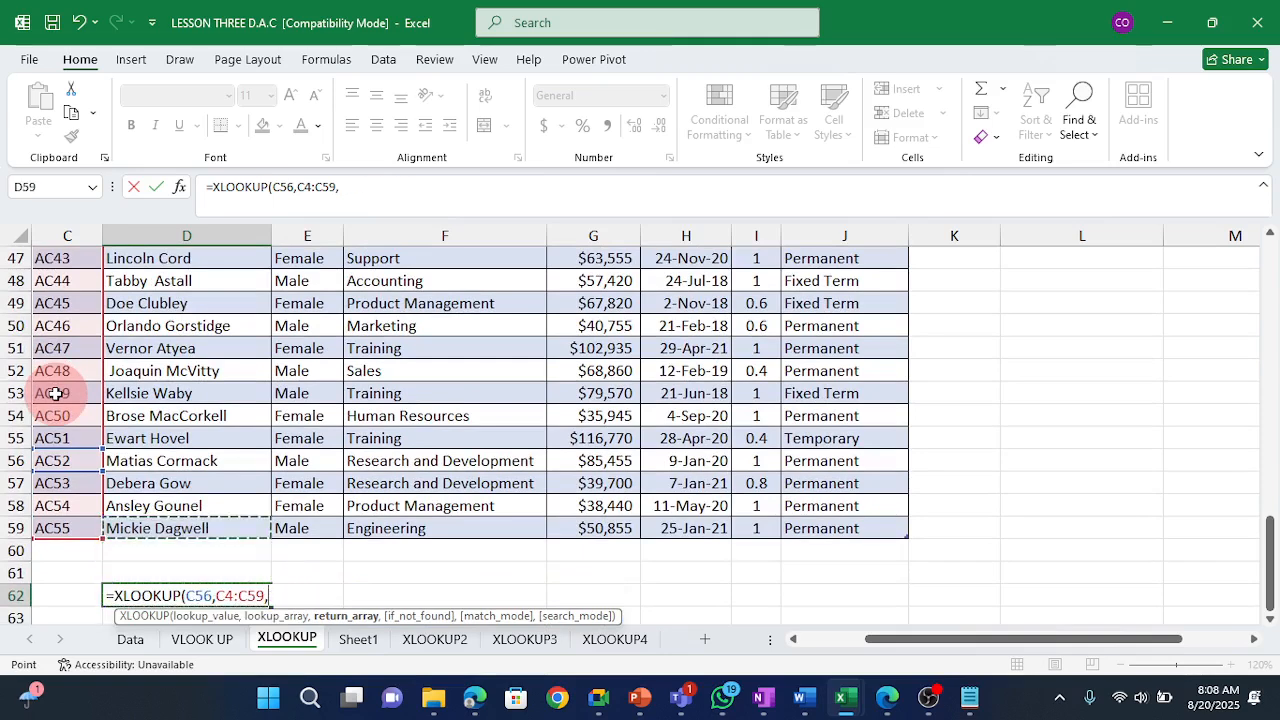
key("Up")
key("Up")
key("Up")
key("Up")
key("Up")
key("Up")
key("ctrl+Up")
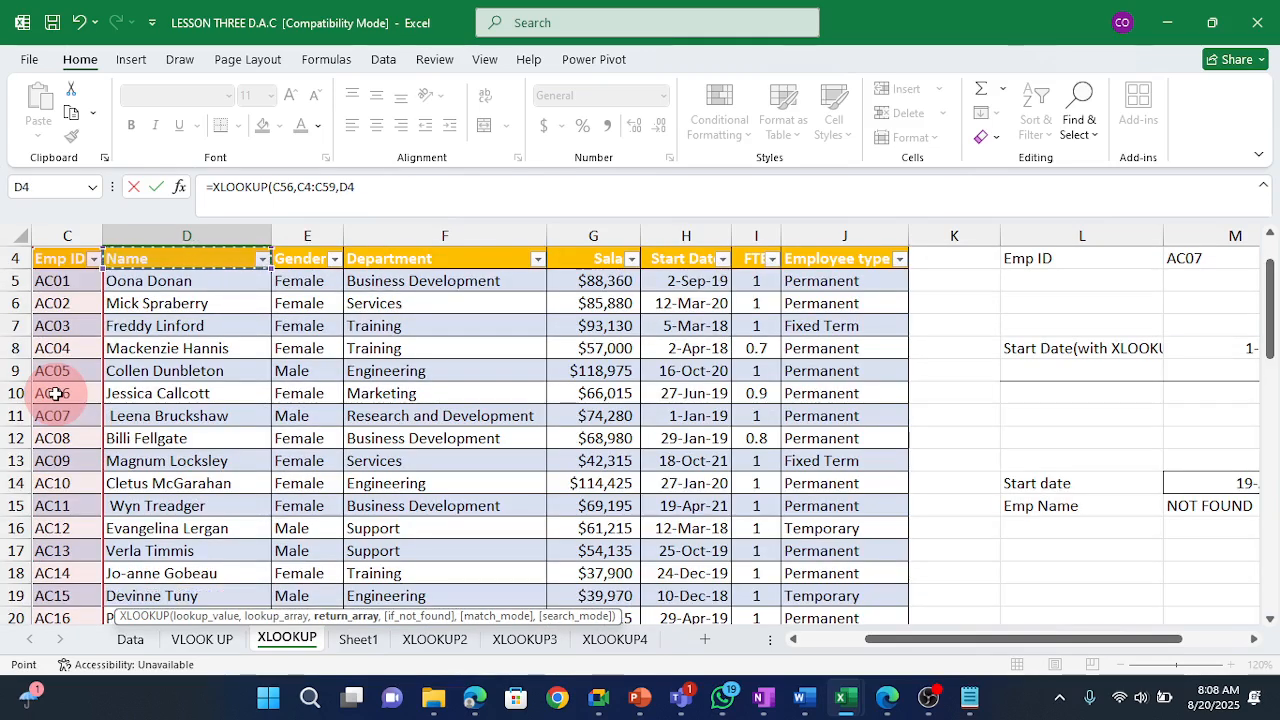
key("ctrl+shift+Right")
key("ctrl+shift+Down")
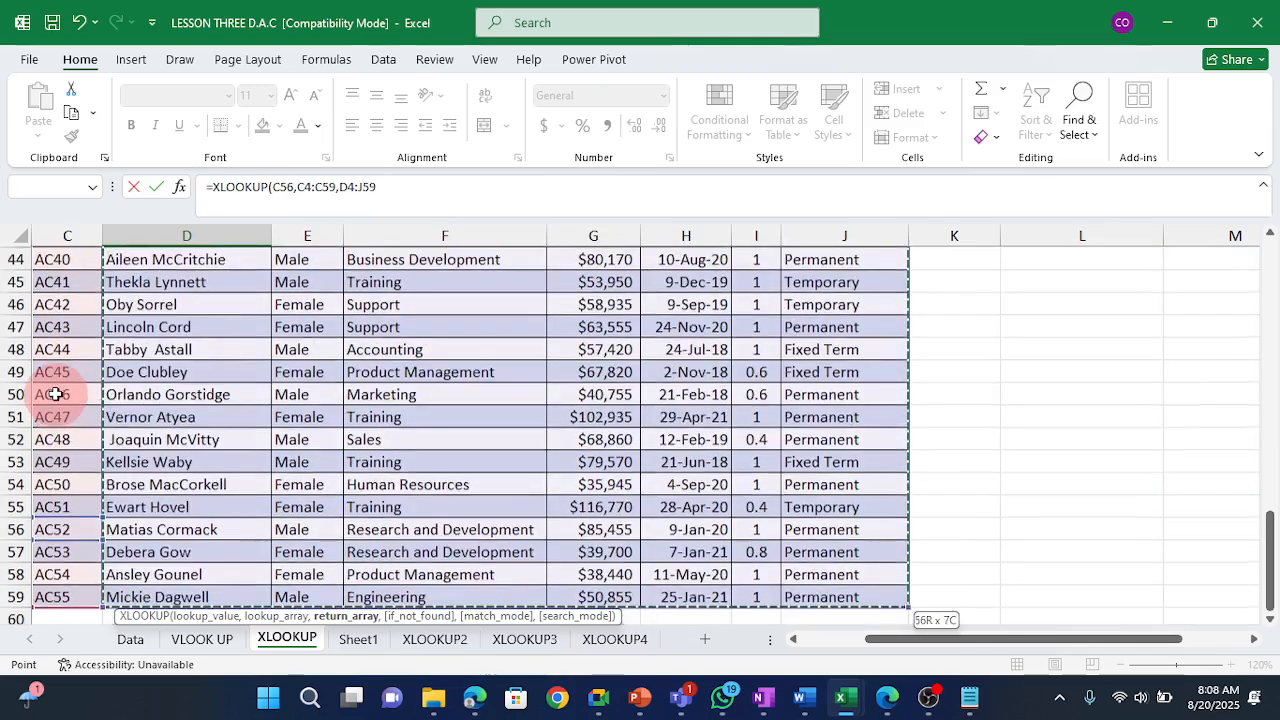
type(")")
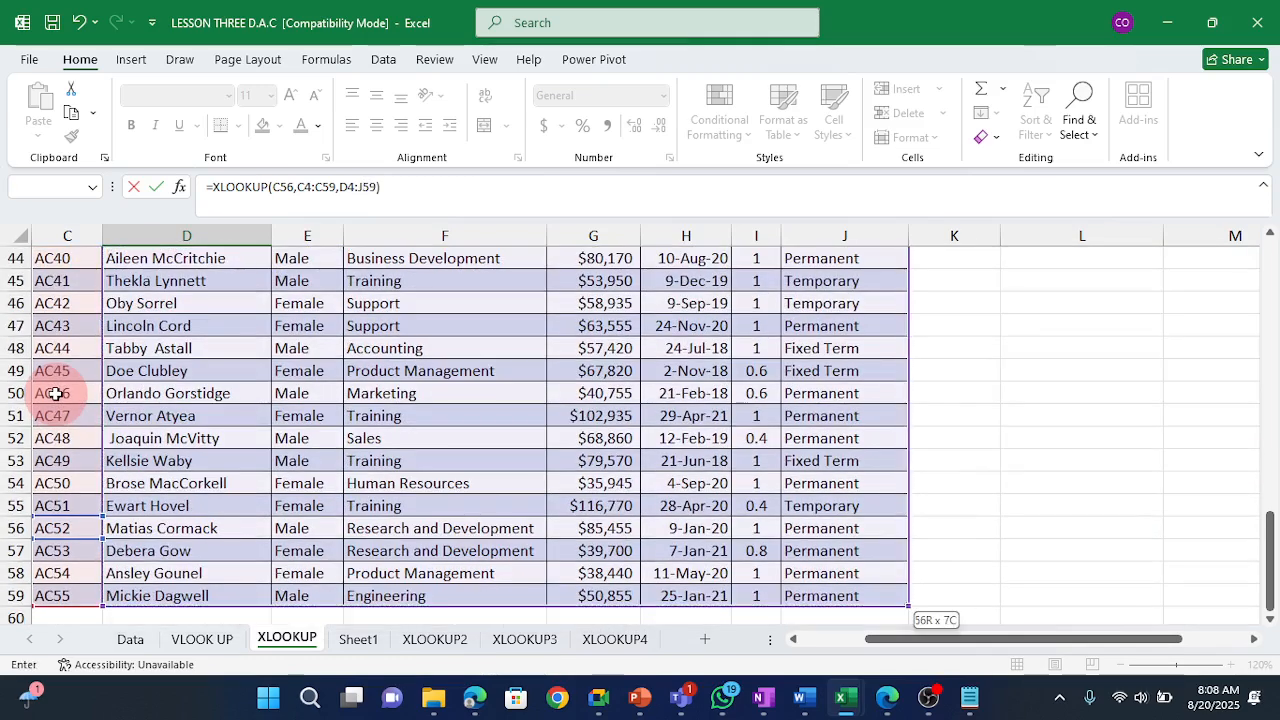
key("Return")
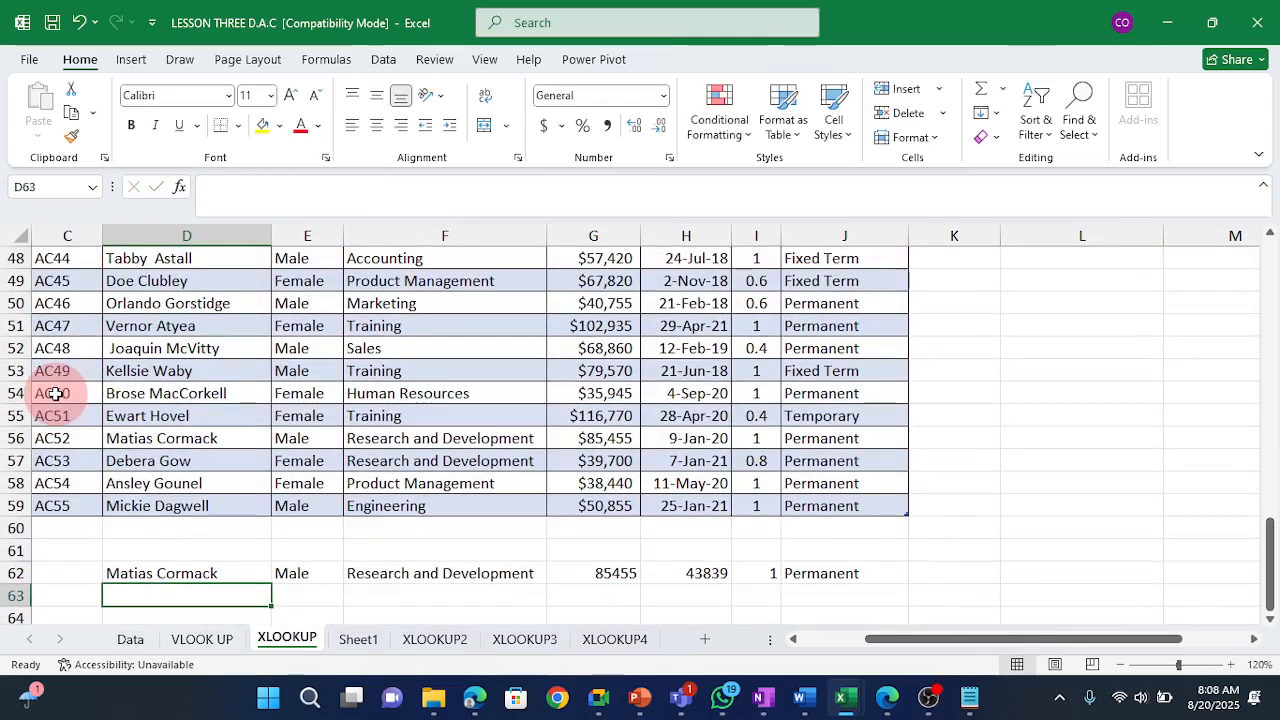
Review the XLOOKUP formula in D62 and look through the table rows above it.
key("Up")
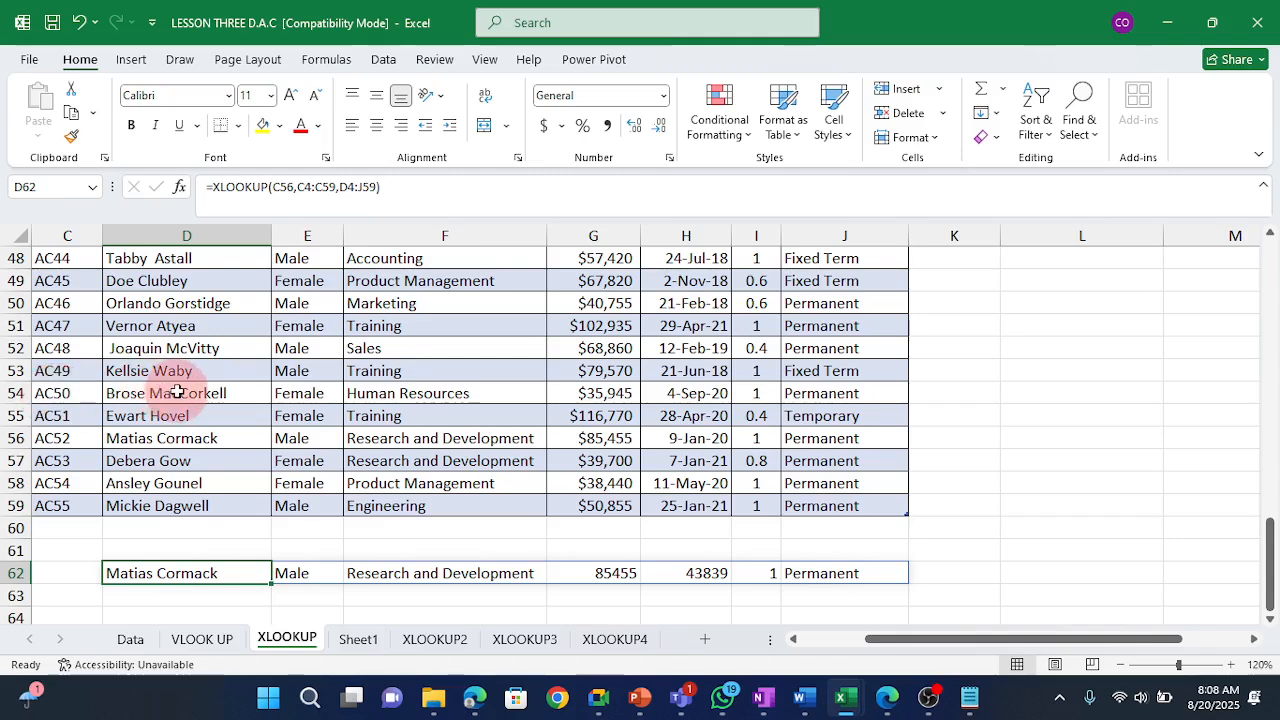
scroll(176, 397, "up", 2)
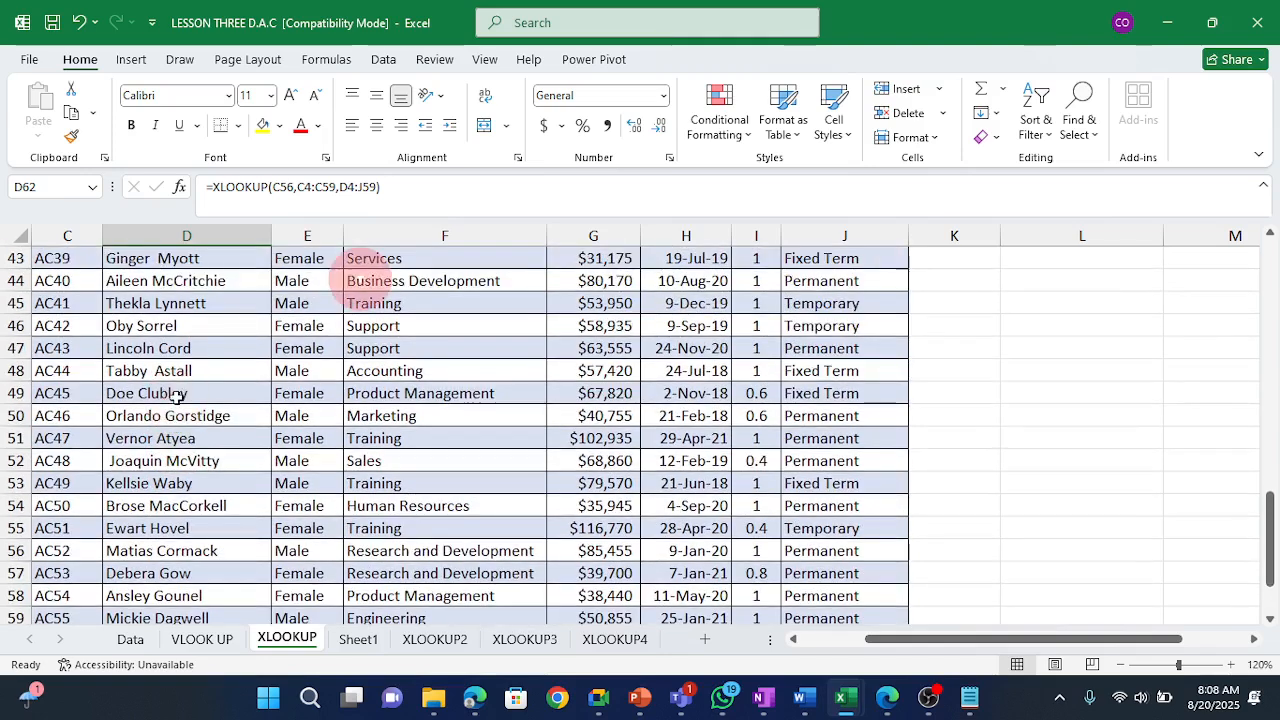
left_click(376, 226)
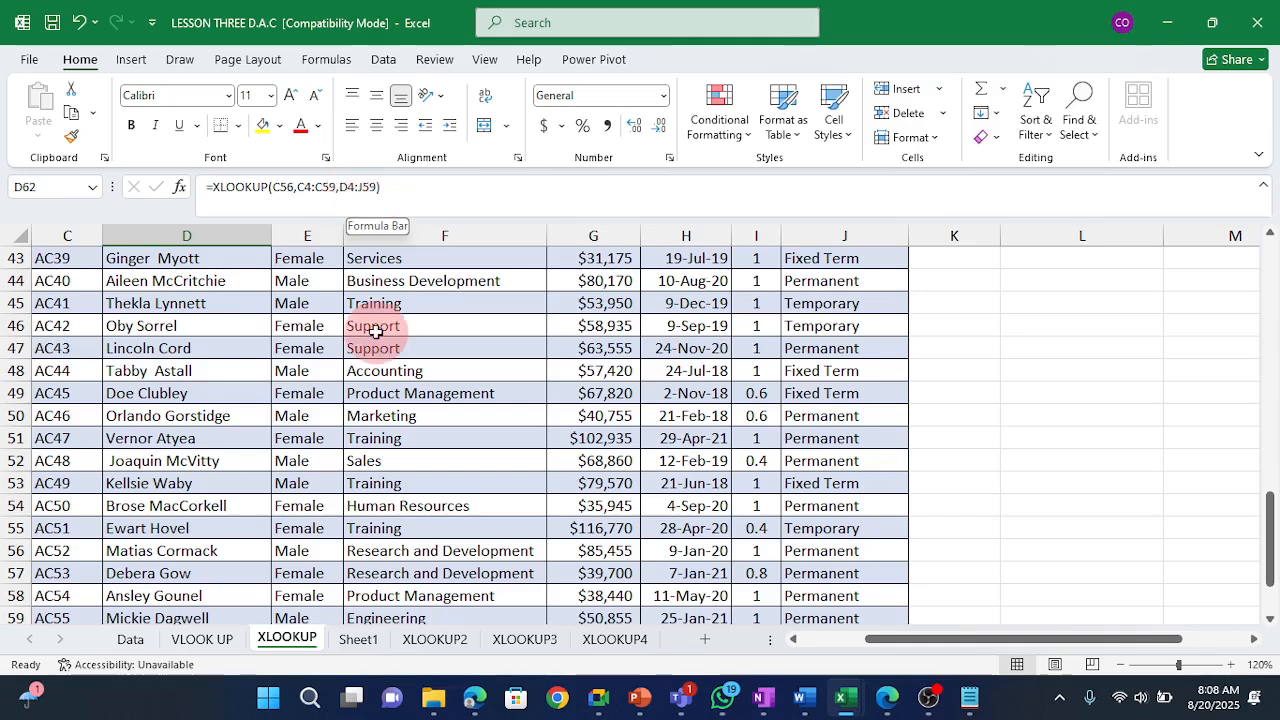
left_click(373, 368)
key("Up")
key("Up")
key("Up")
key("Up")
key("Up")
key("Up")
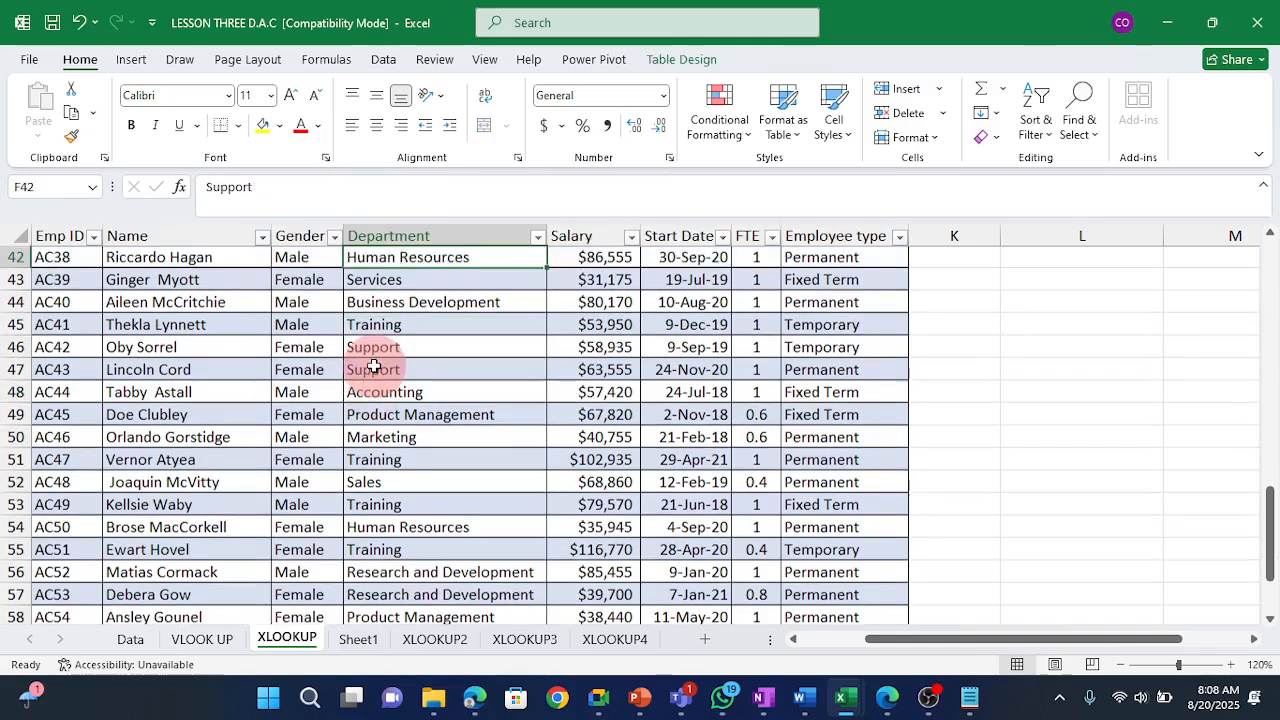
key("Up")
key("Up")
key("Up")
key("Up")
key("Up")
key("Up")
key("Up")
key("Up")
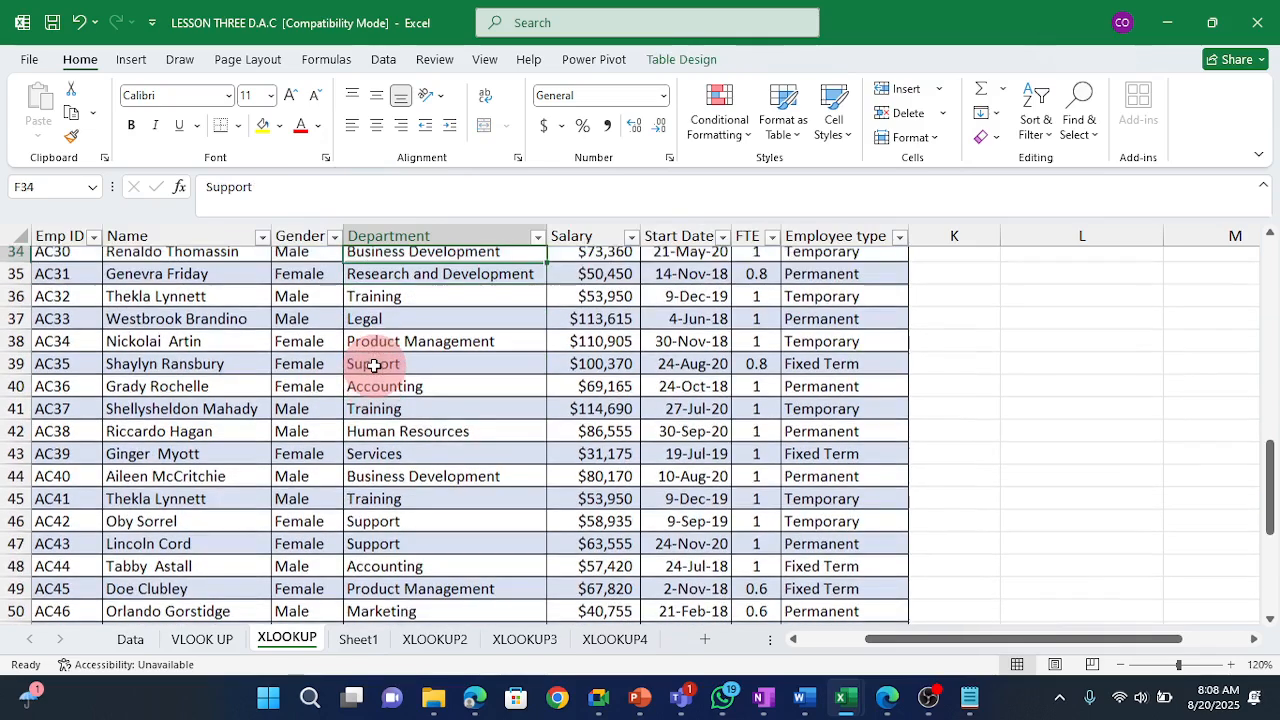
key("Up")
mouse_move(722, 697)
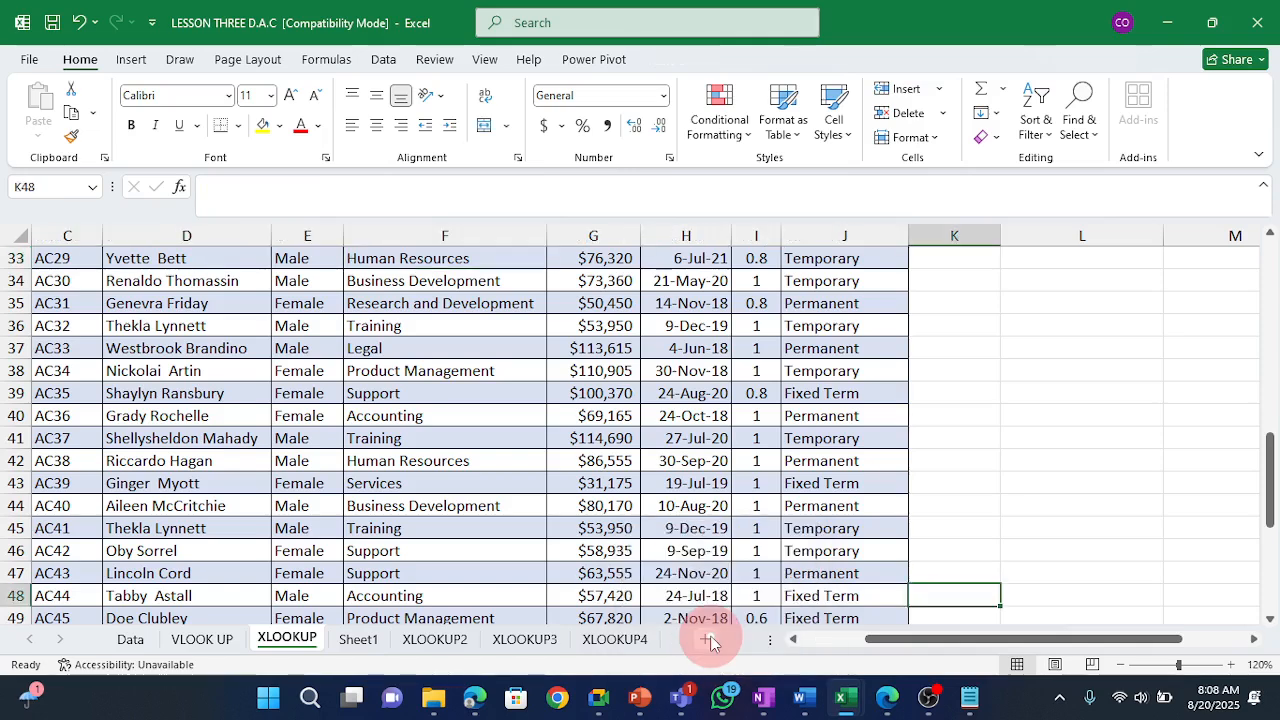
Go to the spilled result in E62, try clearing its formula, and cancel the edit.
left_click(293, 549)
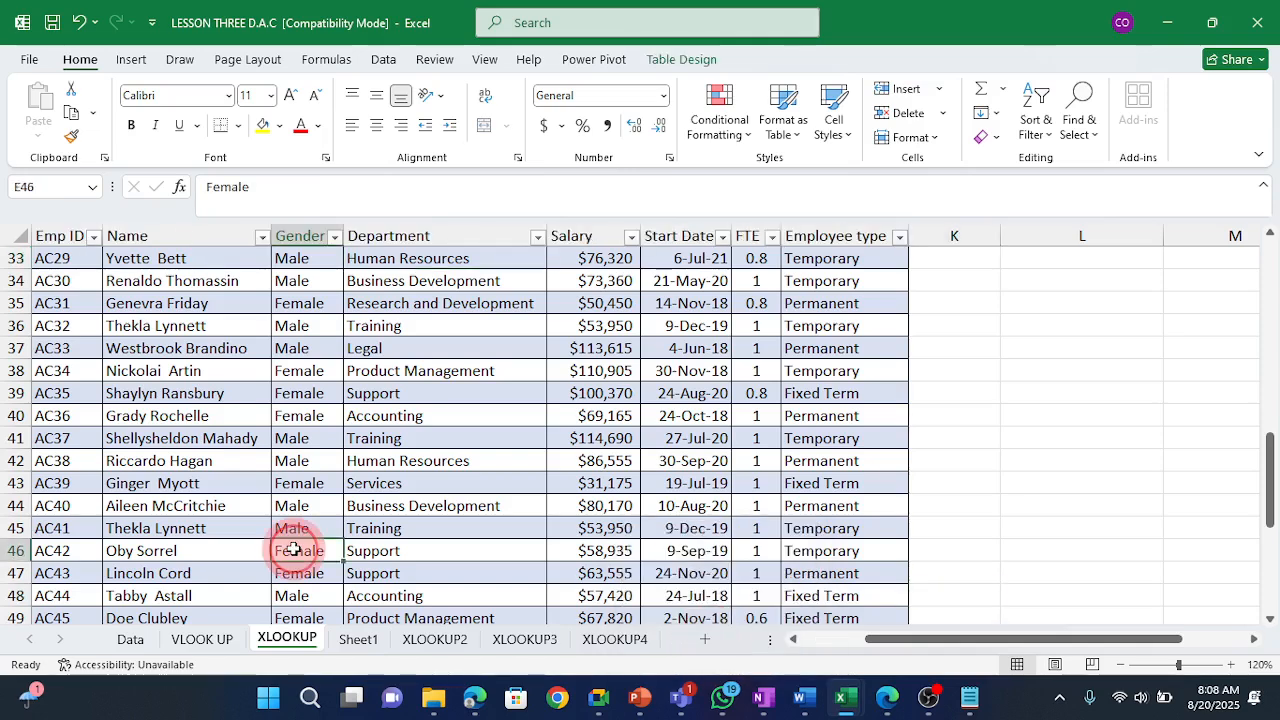
key("Down")
key("Down")
key("Down")
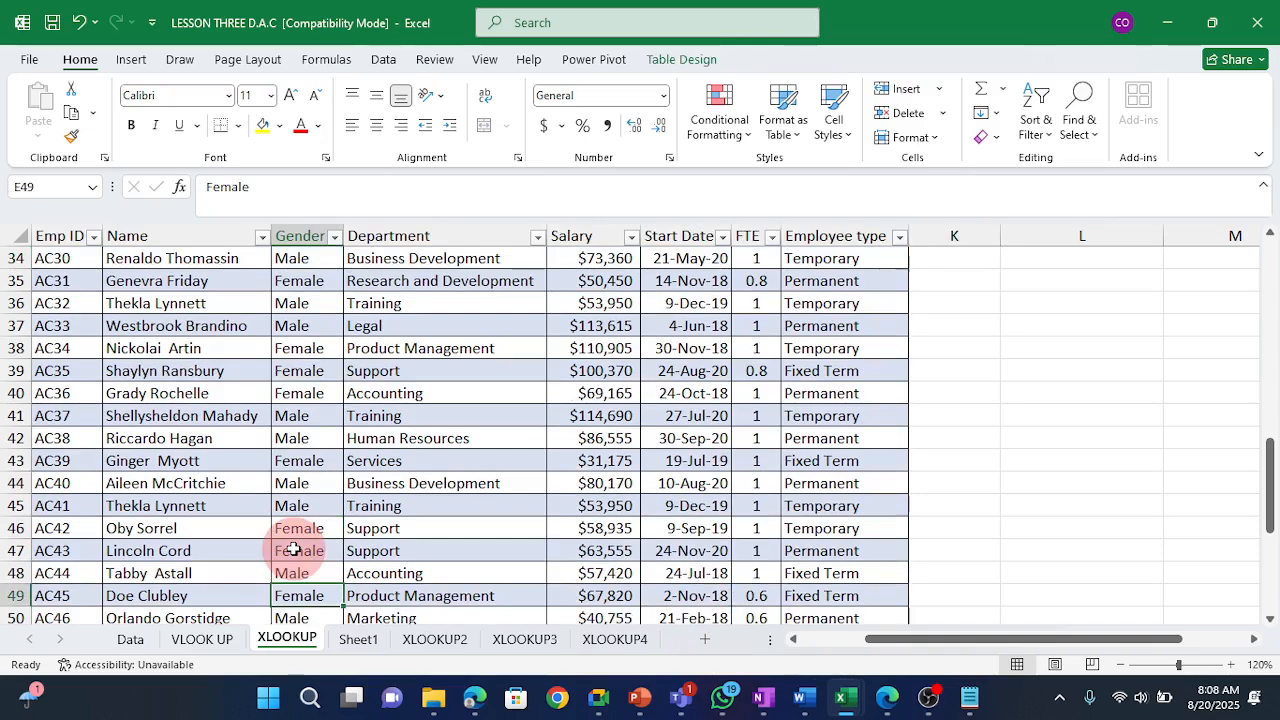
key("ctrl+Down")
key("ctrl+Down")
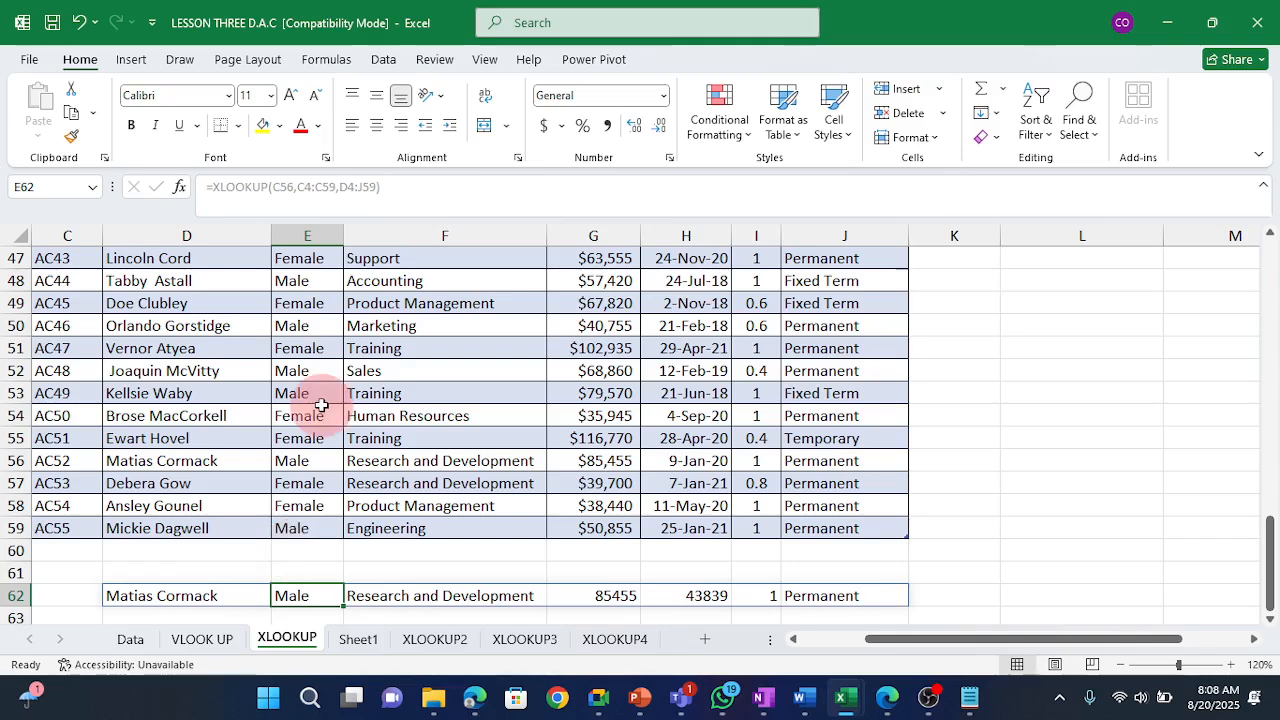
triple_click(286, 190)
key("BackSpace")
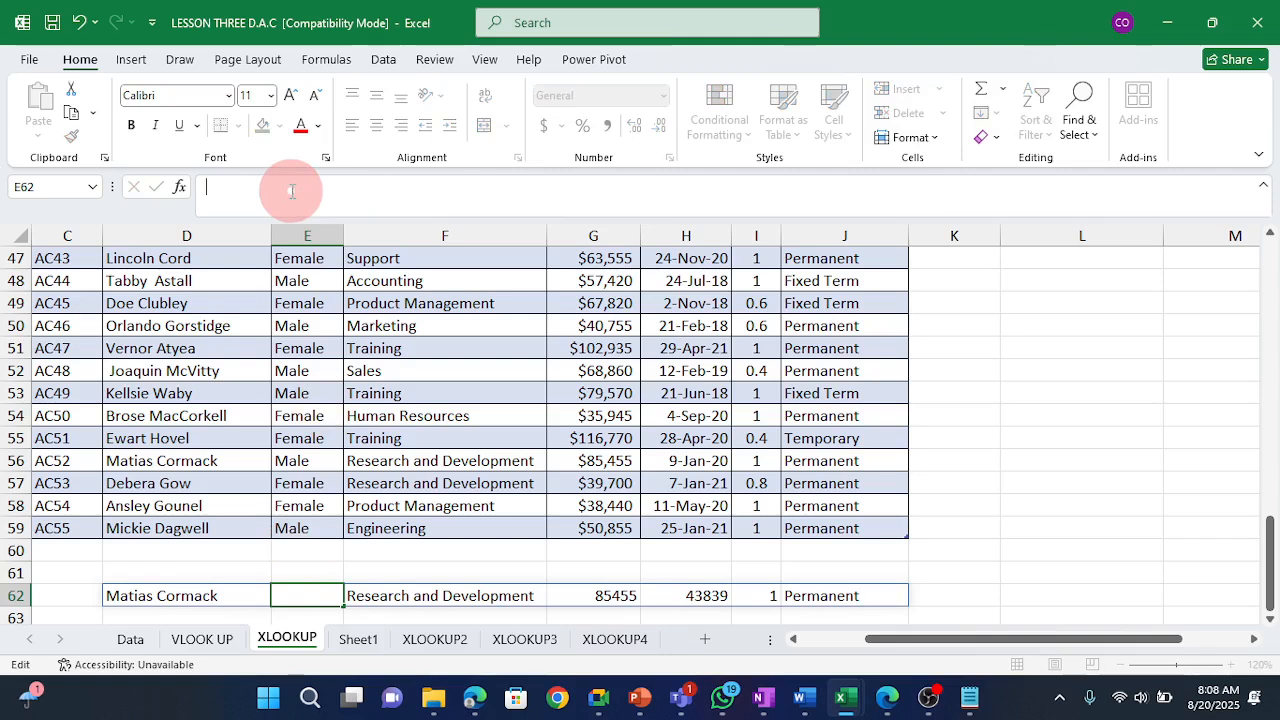
key("Escape")
left_click(470, 578)
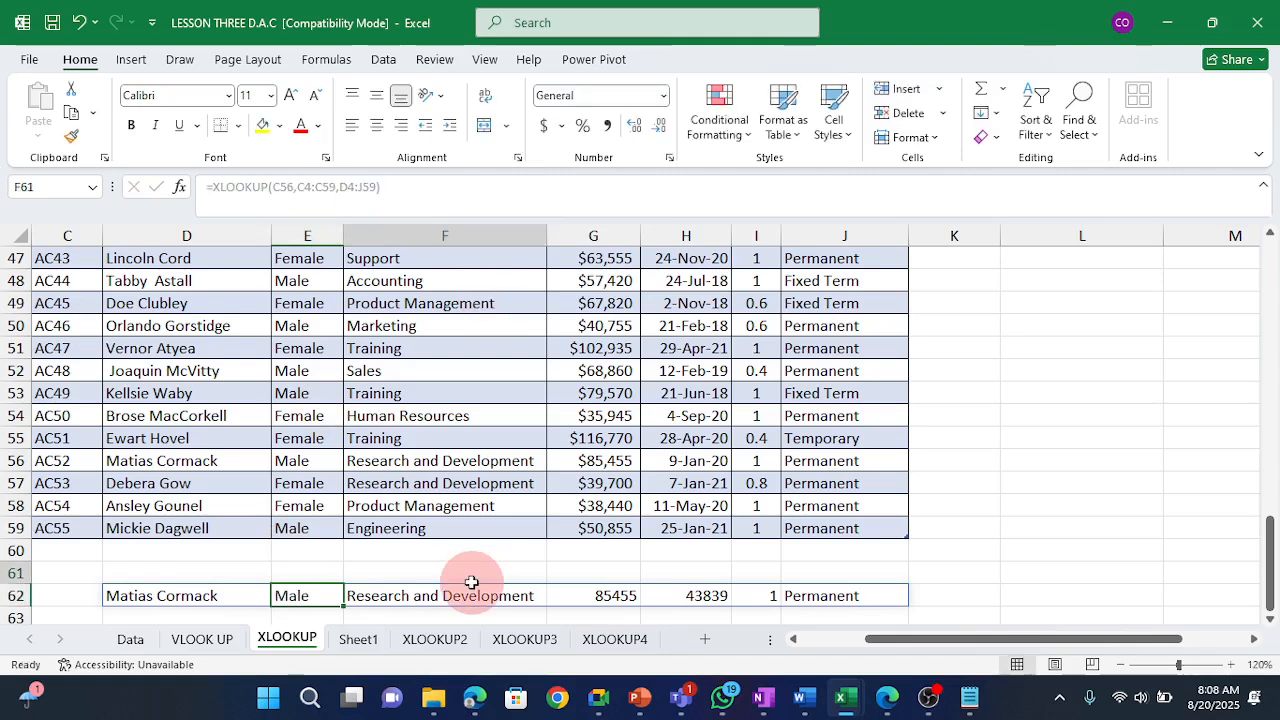
left_click(311, 594)
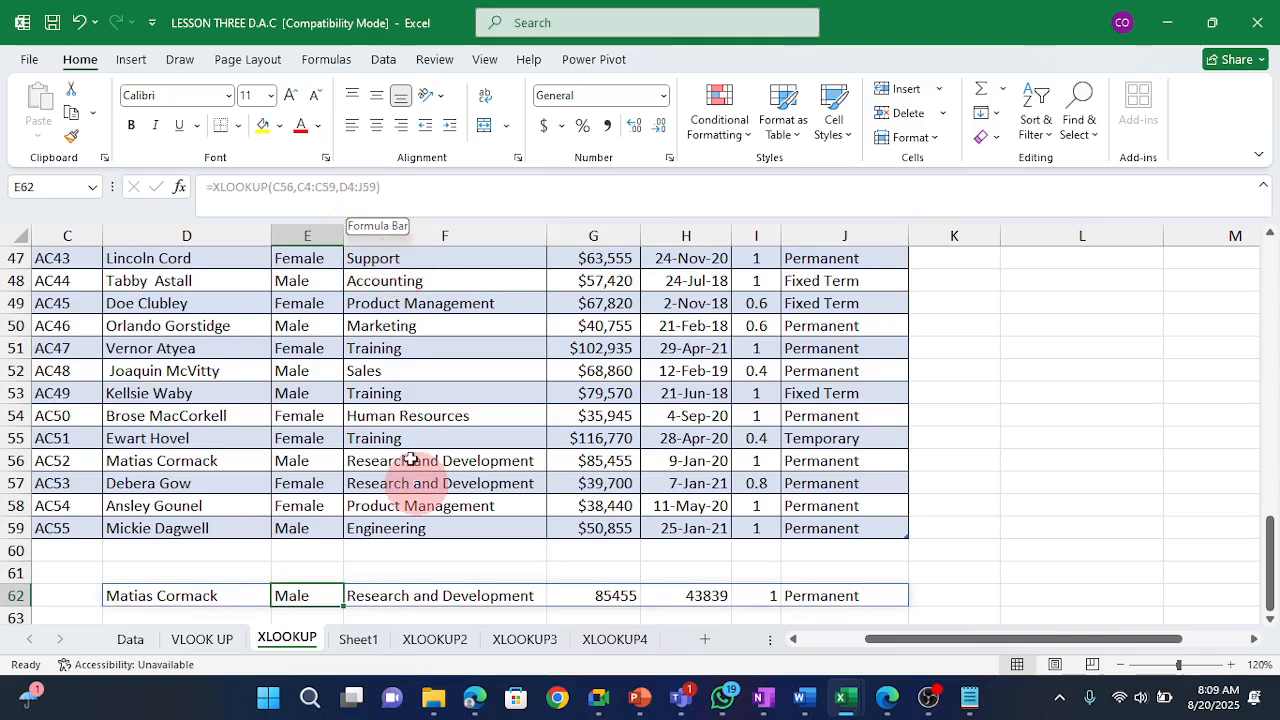
Add a new worksheet and enter in E1 the same employee ID as in H3 of Sheet1.
left_click_drag(168, 585, 705, 648)
left_click(705, 648)
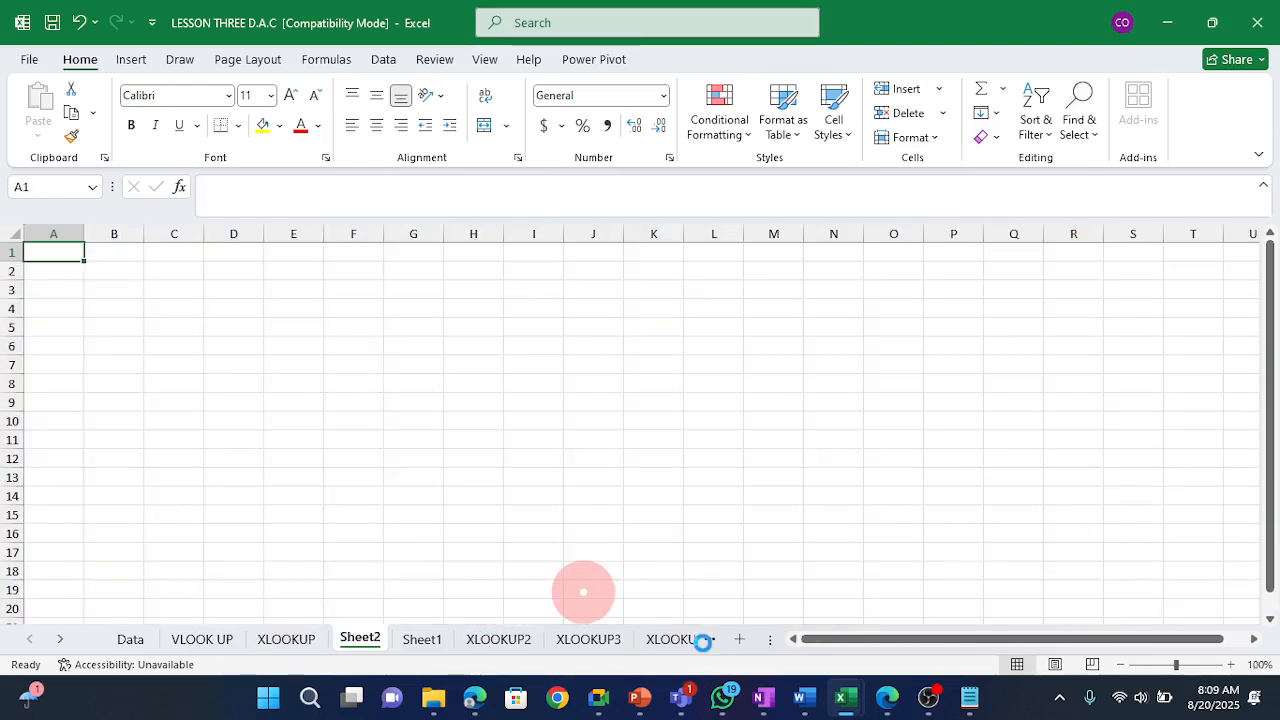
left_click(327, 256)
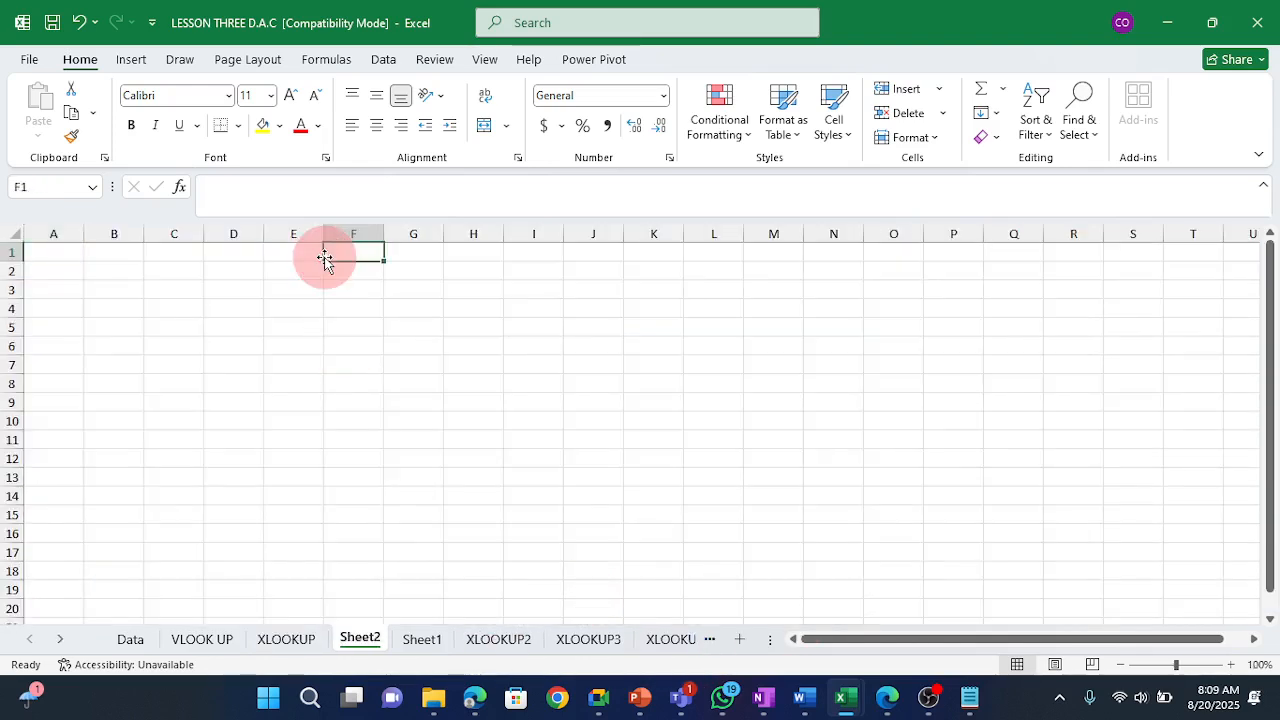
type("=X")
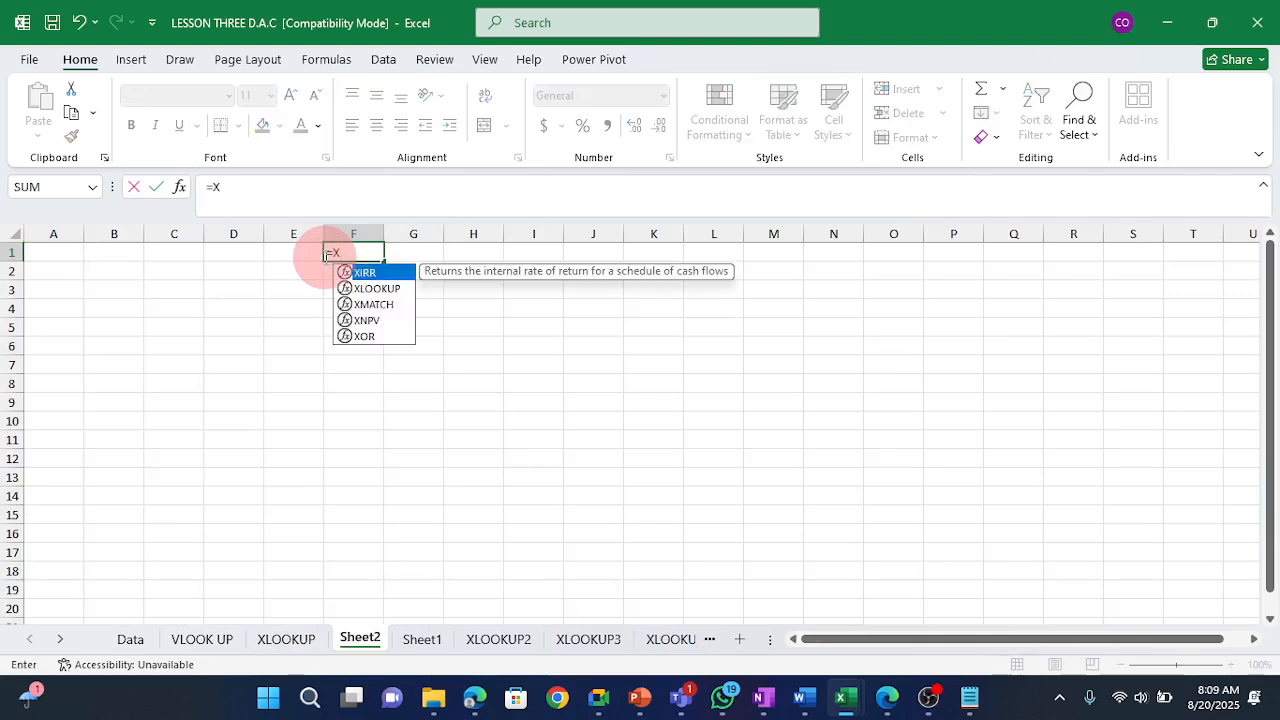
key("Escape")
left_click(321, 256)
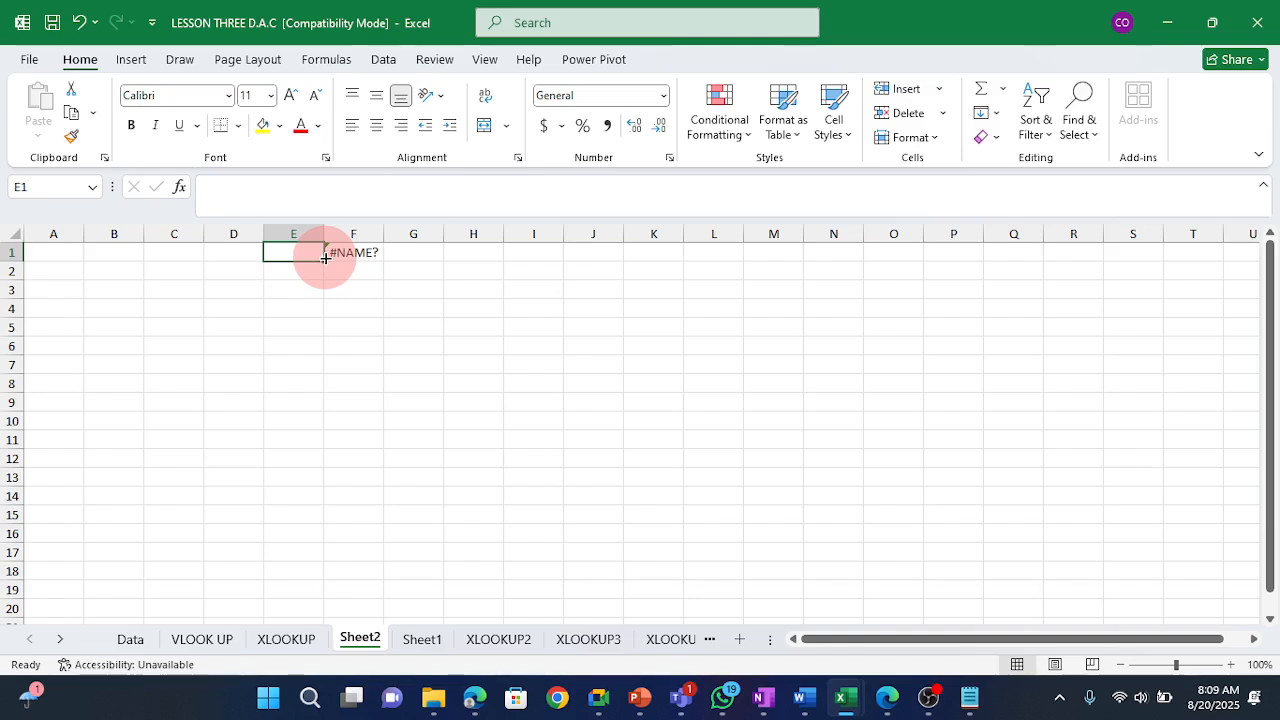
type("AC08")
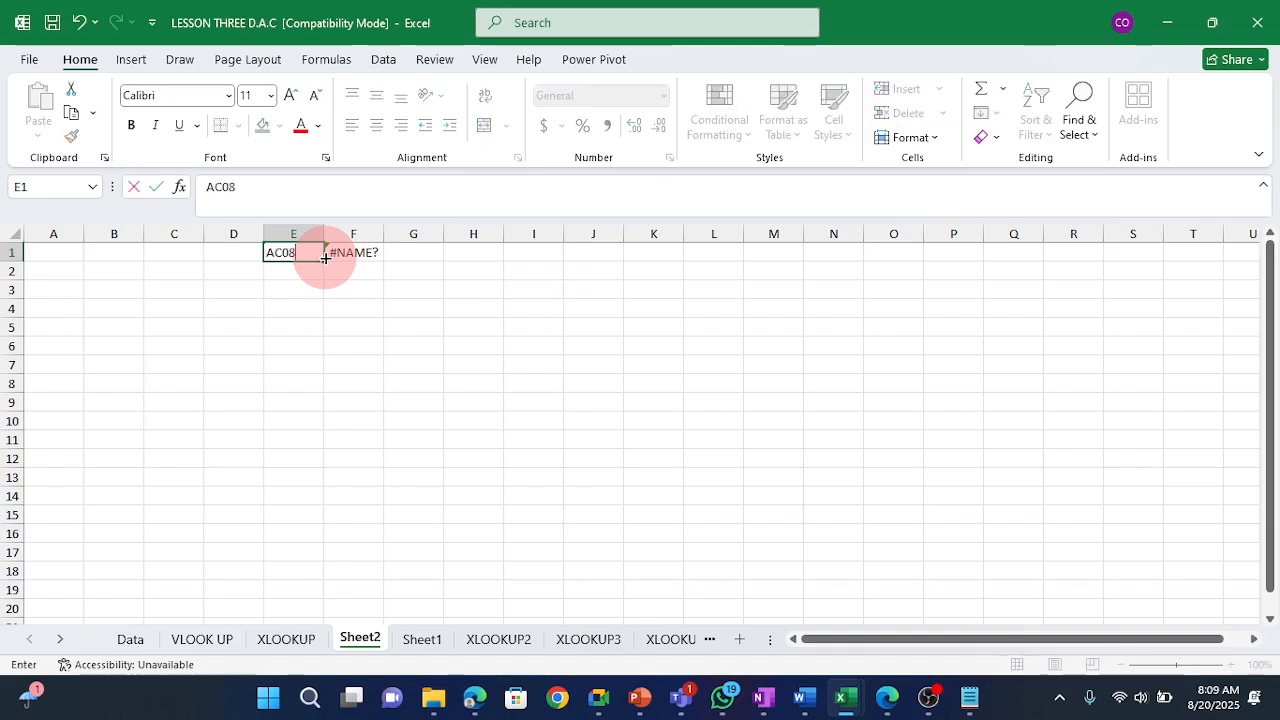
Start an XLOOKUP formula in F1 of the new sheet with E1 as the lookup value.
left_click(326, 257)
type("=XL")
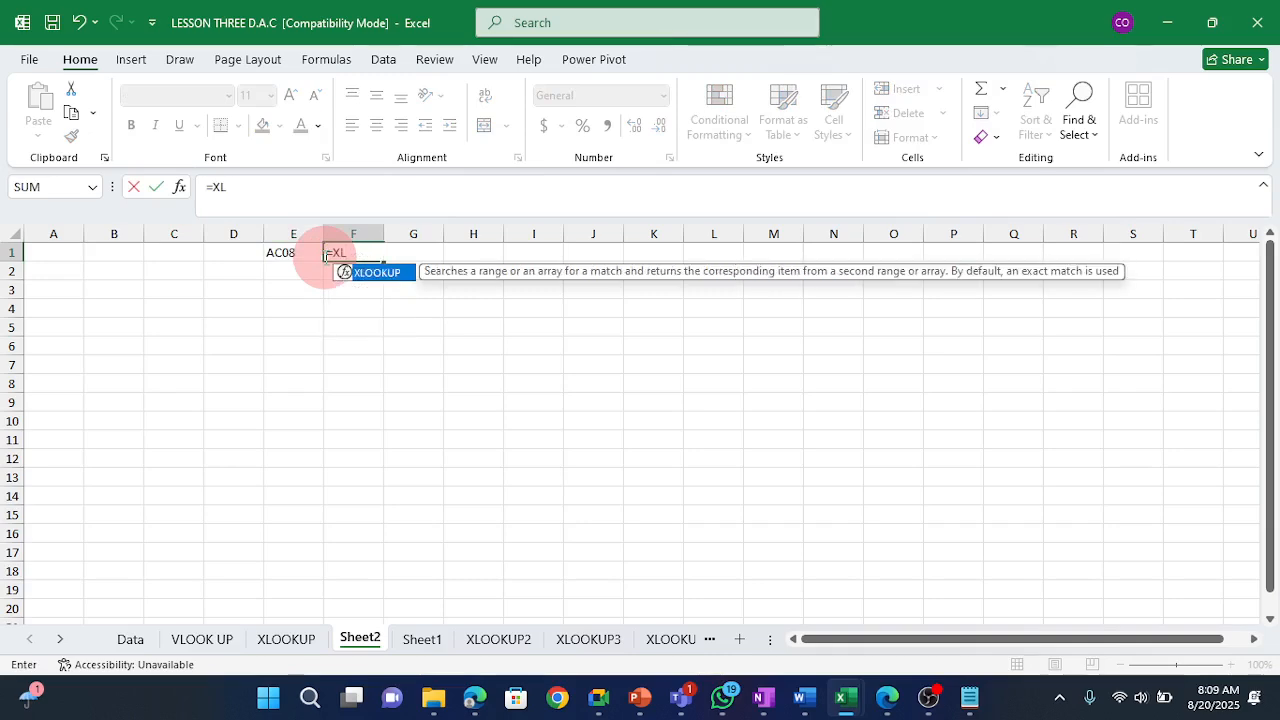
key("Tab")
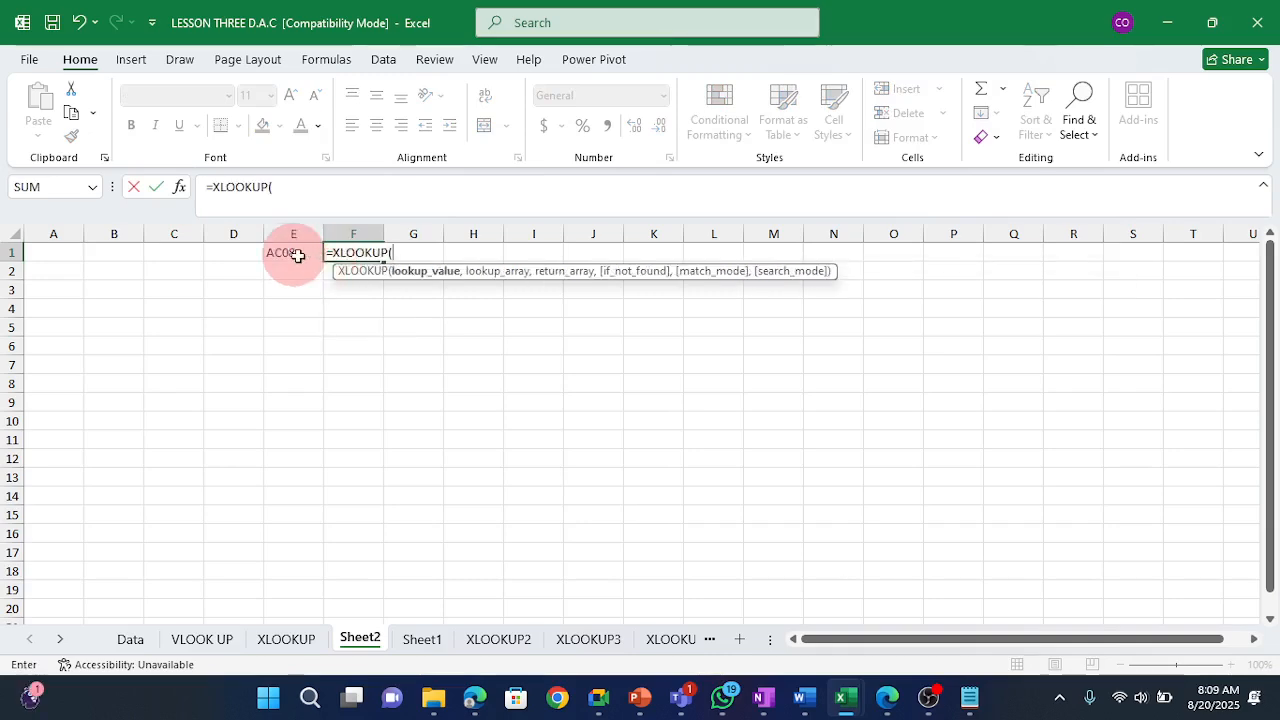
left_click(278, 252)
type(",")
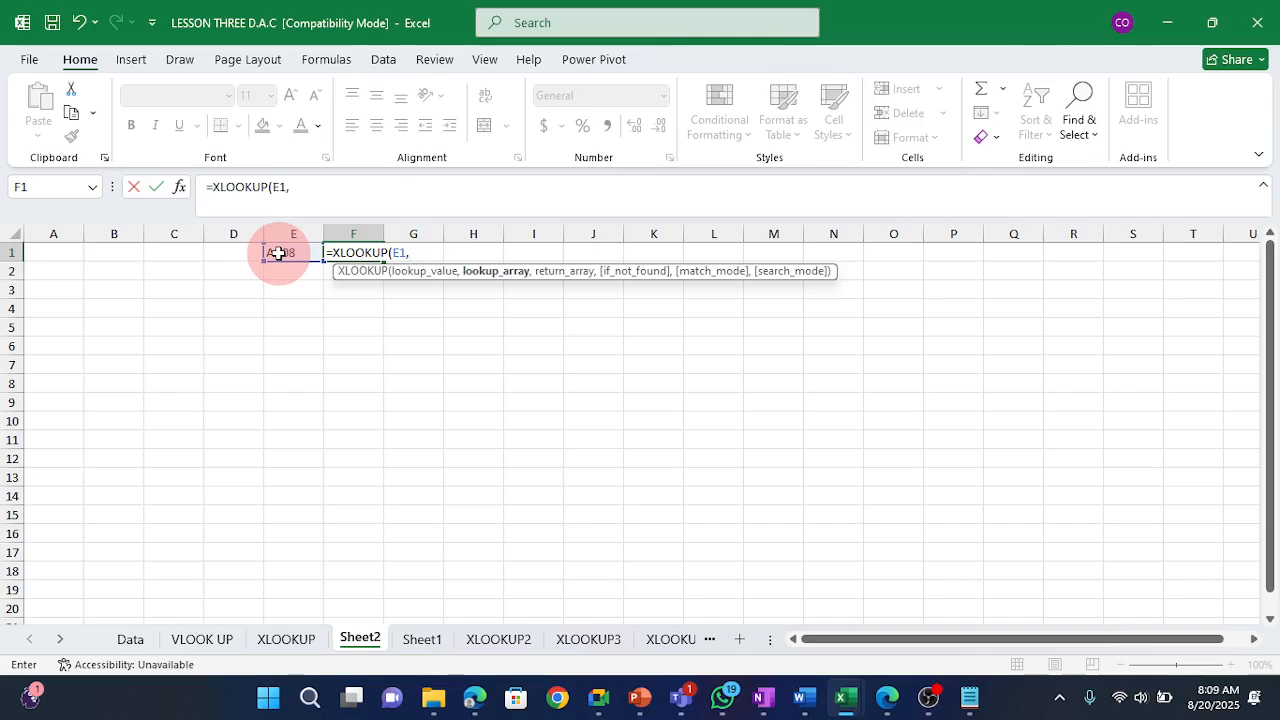
Set the lookup array of the XLOOKUP formula in F1 to the HR[Emp ID] column.
type("HR")
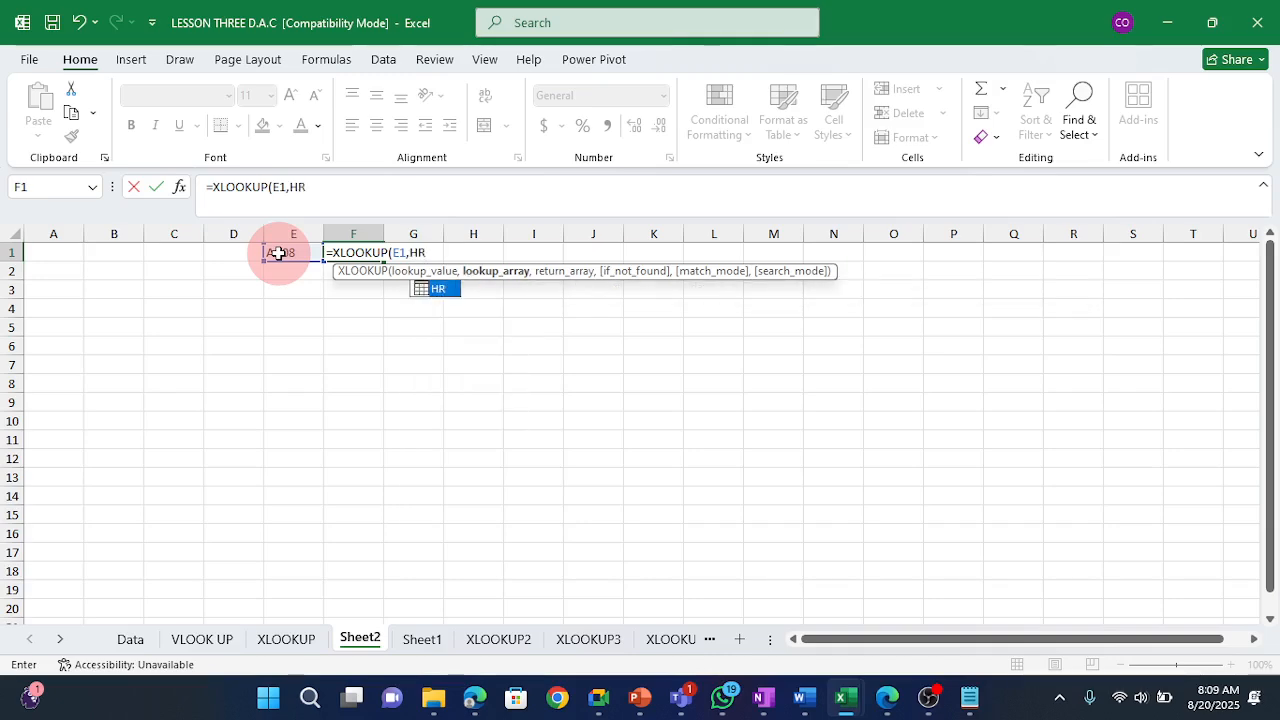
type("[")
key("Down")
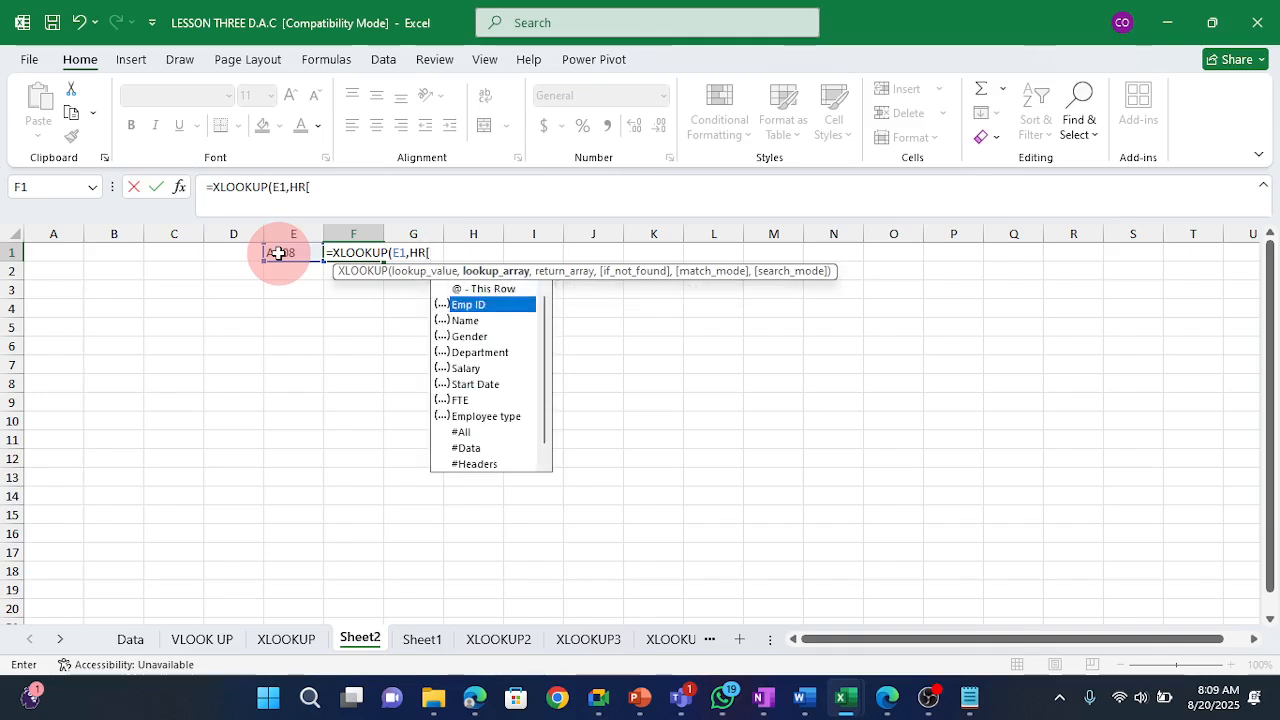
key("Tab")
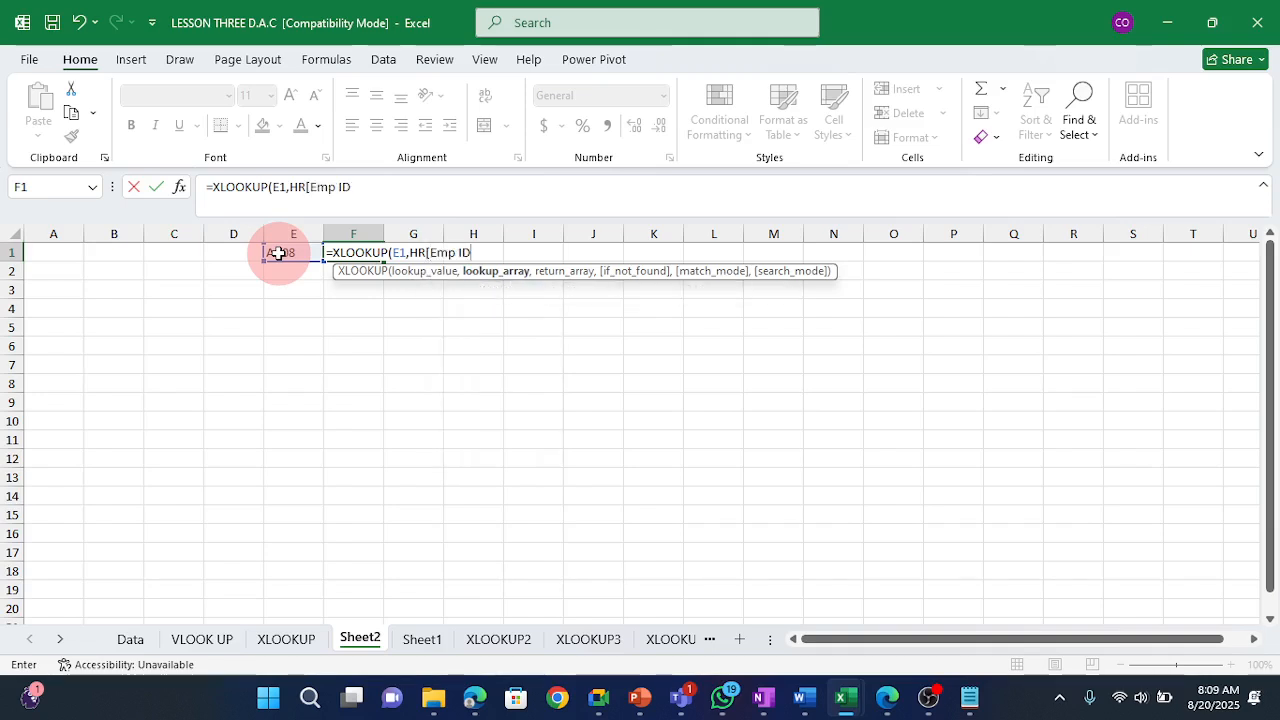
type(",")
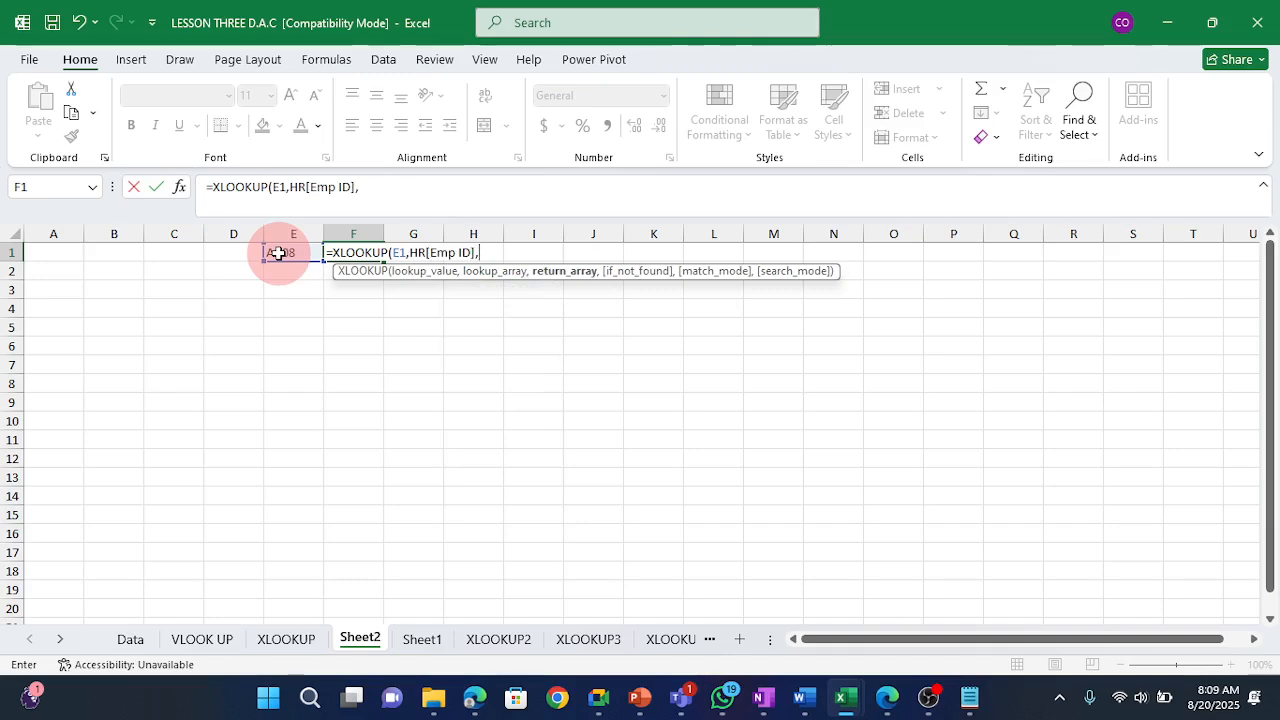
Try HR[#Headers] as the return array of the XLOOKUP in F1 and enter the formula.
type("HR")
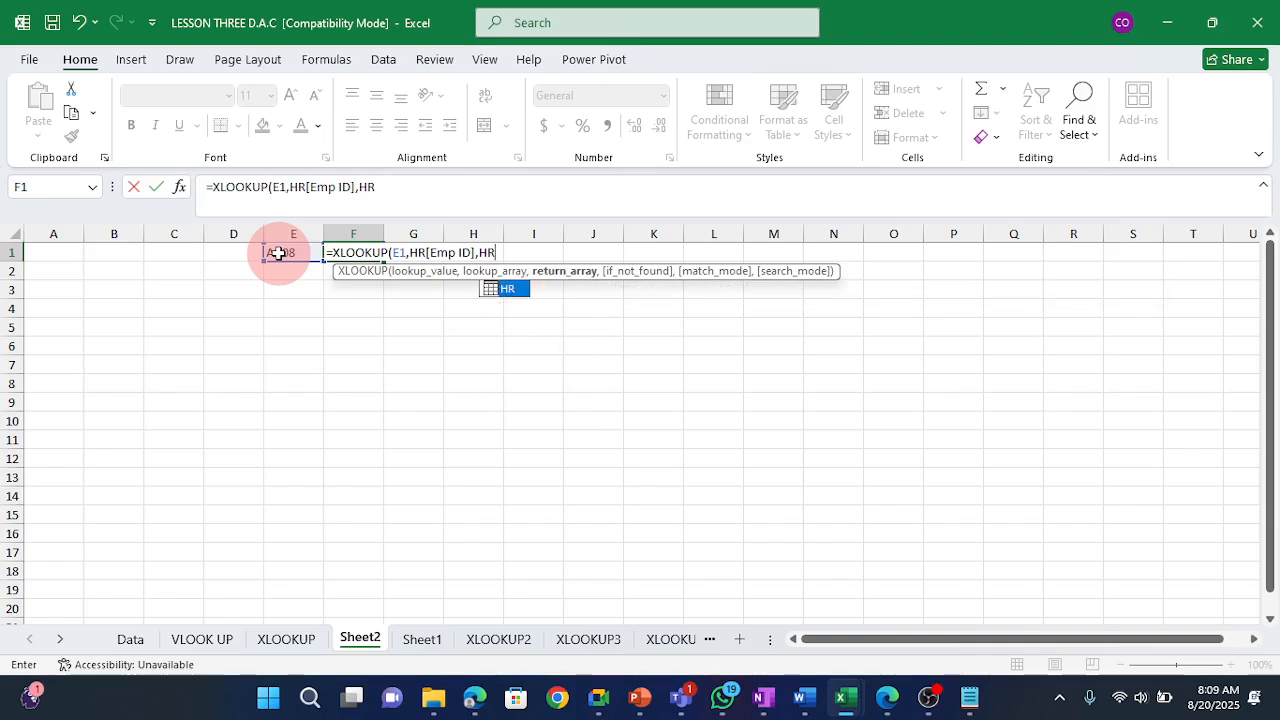
key("Tab")
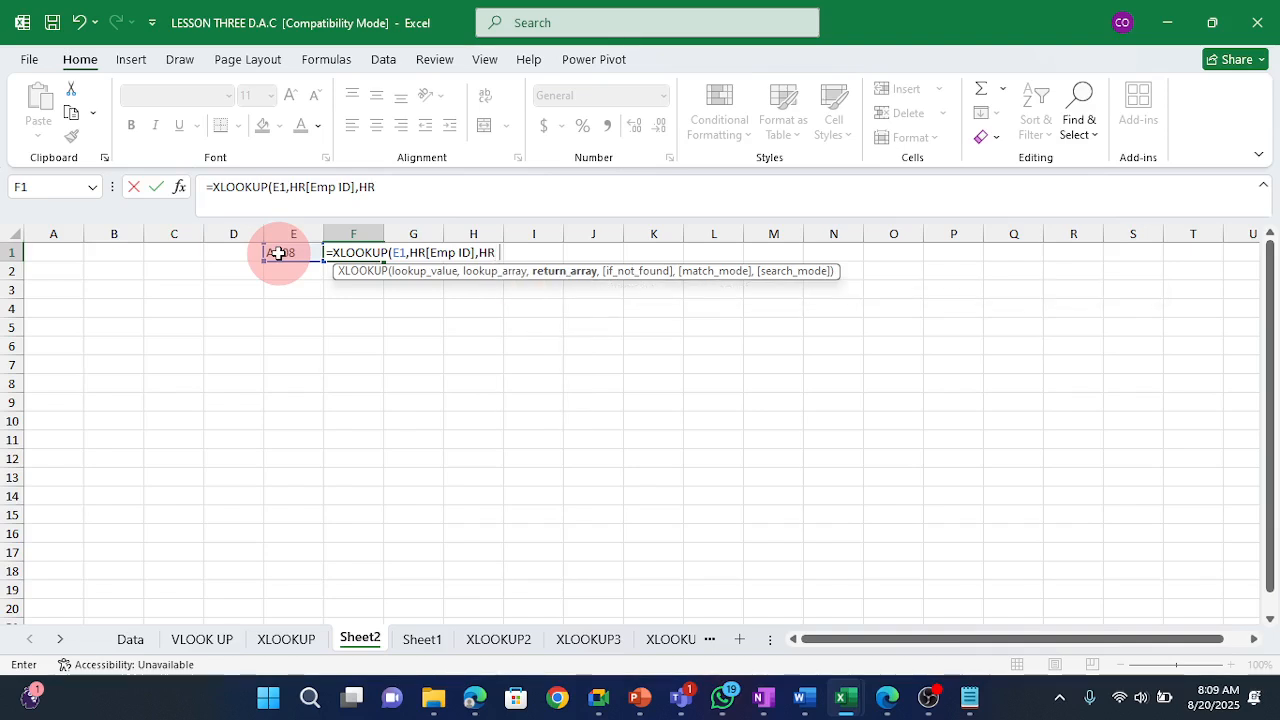
type("[")
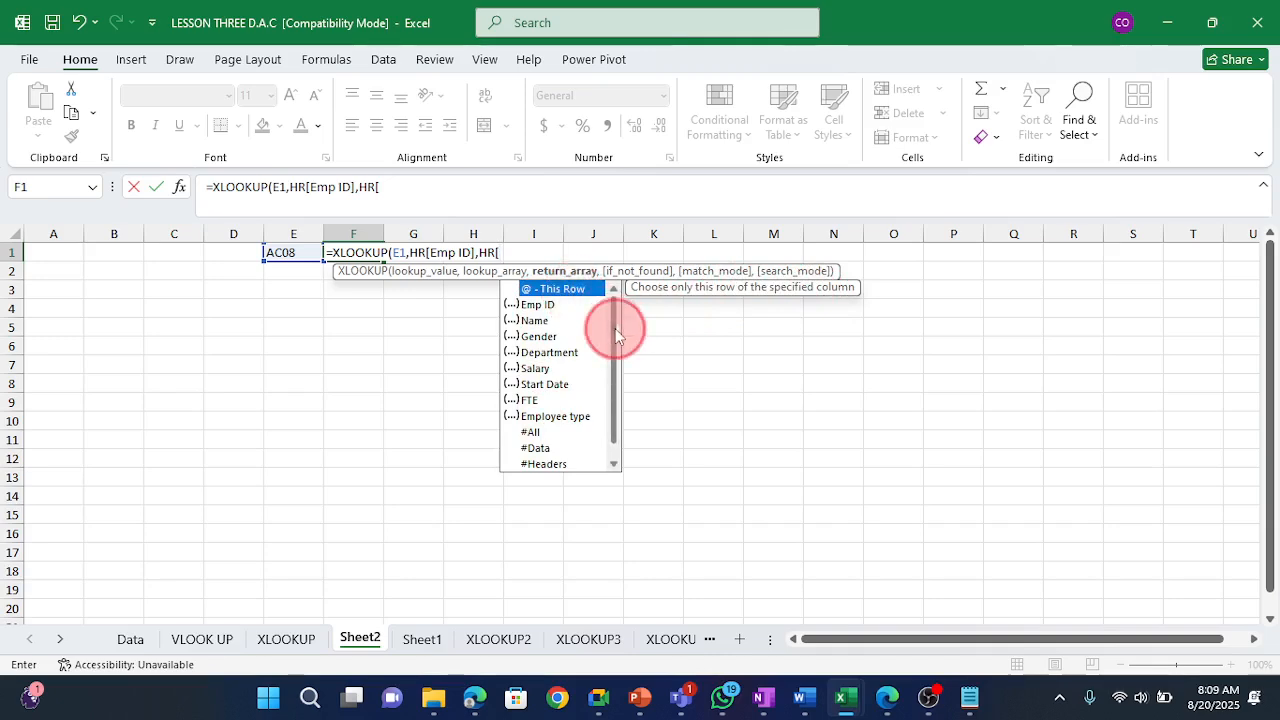
left_click_drag(613, 323, 613, 380)
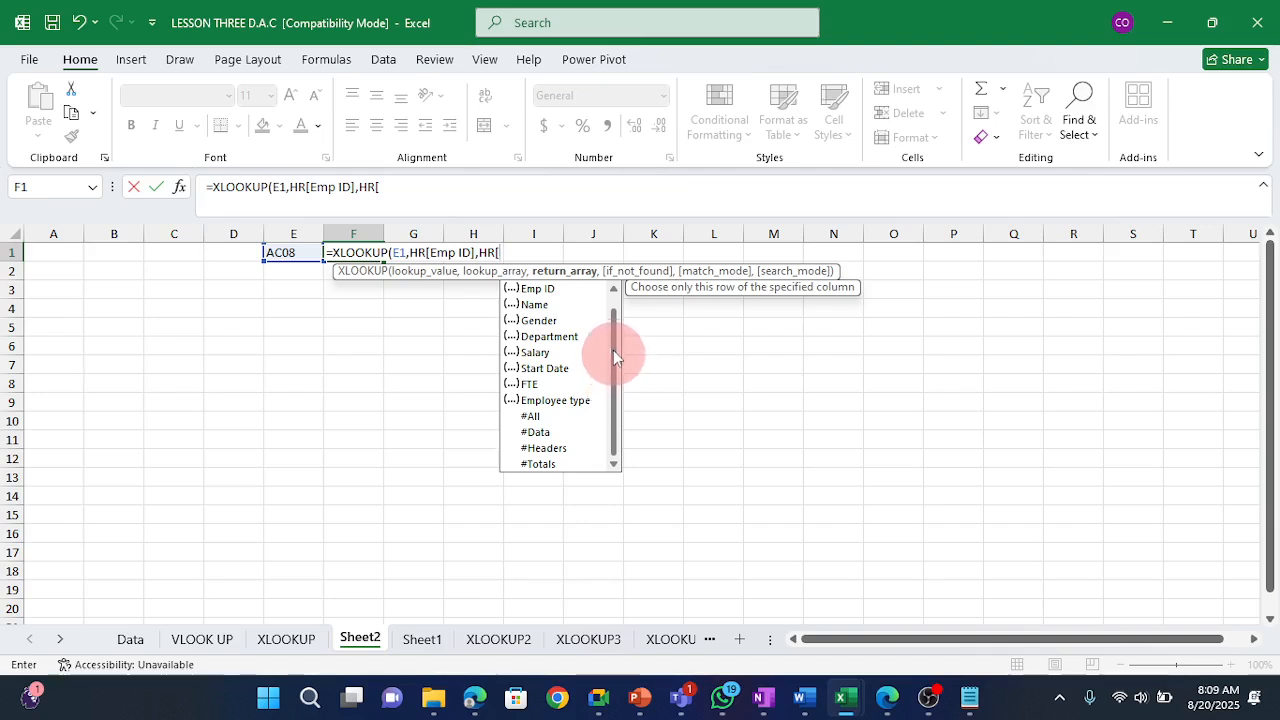
left_click_drag(613, 355, 613, 333)
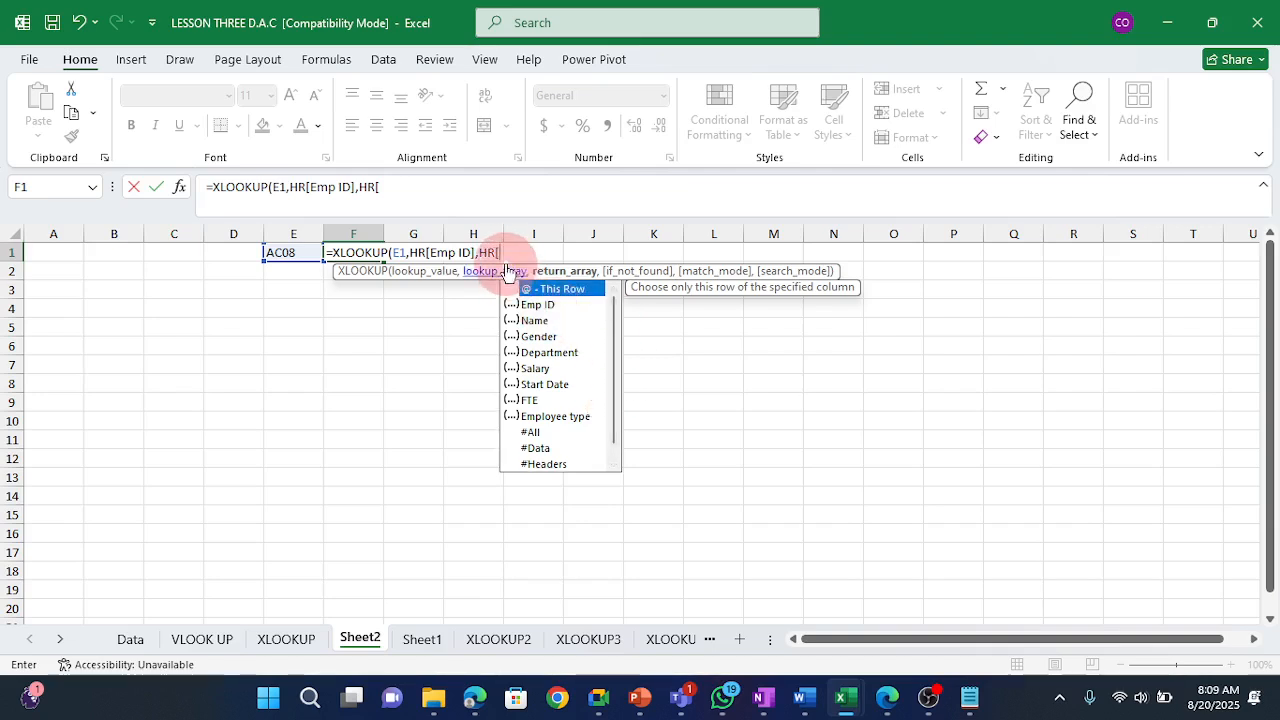
left_click(546, 464)
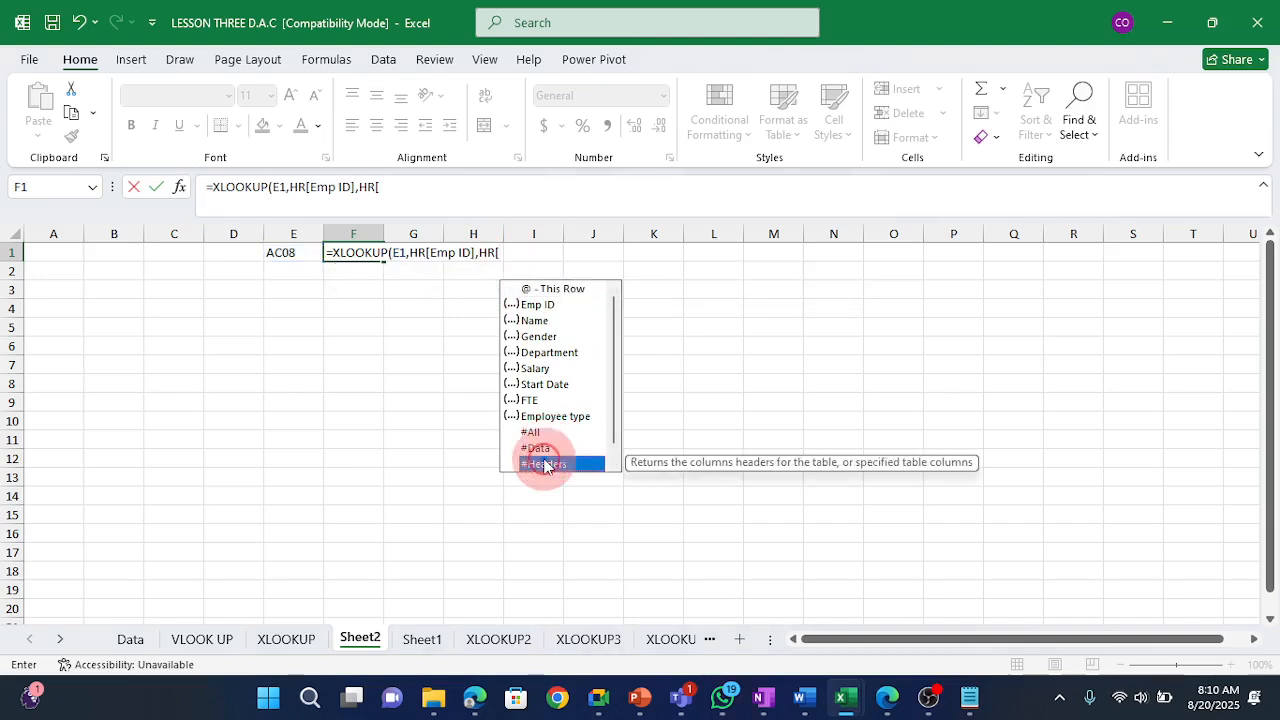
double_click(546, 464)
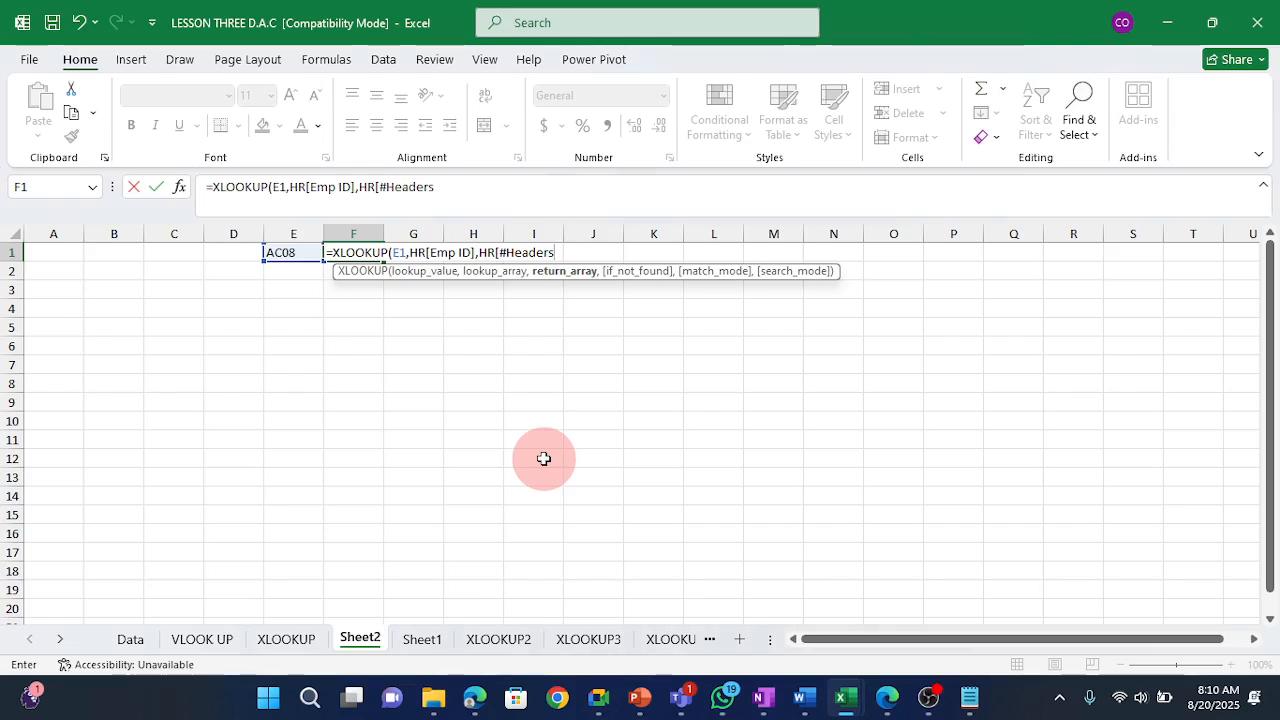
type(")")
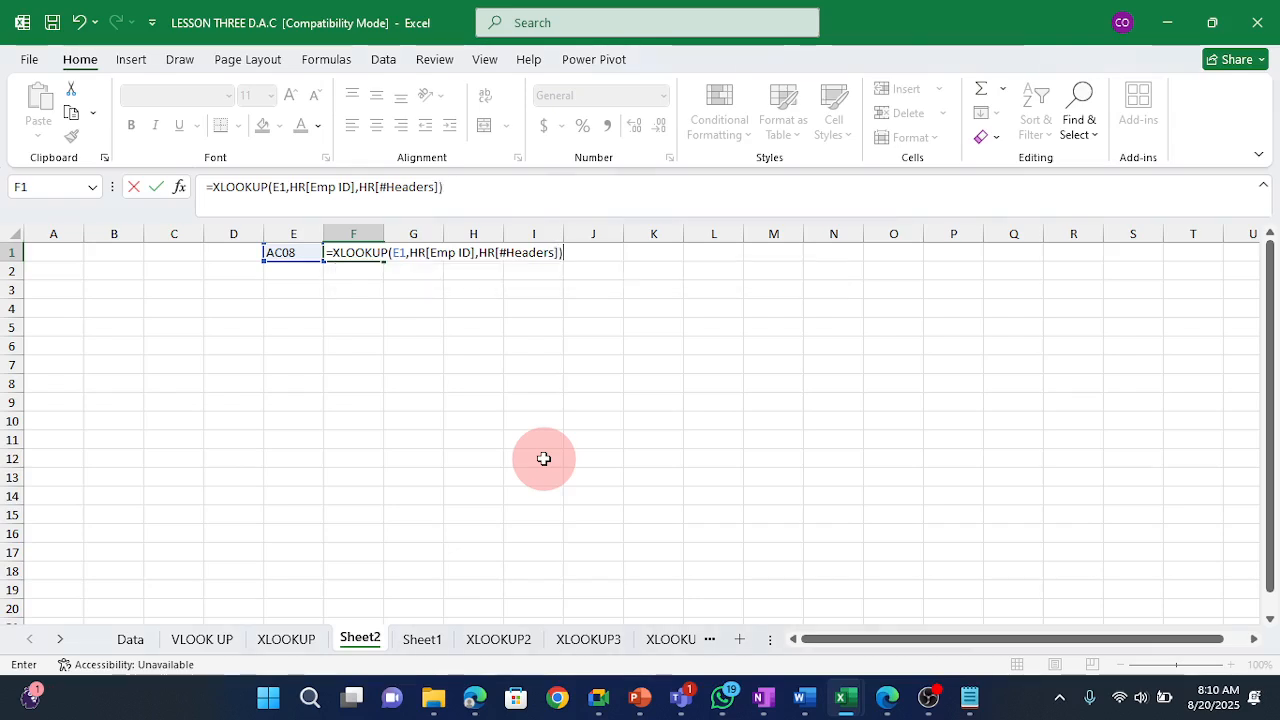
key("Return")
key("Up")
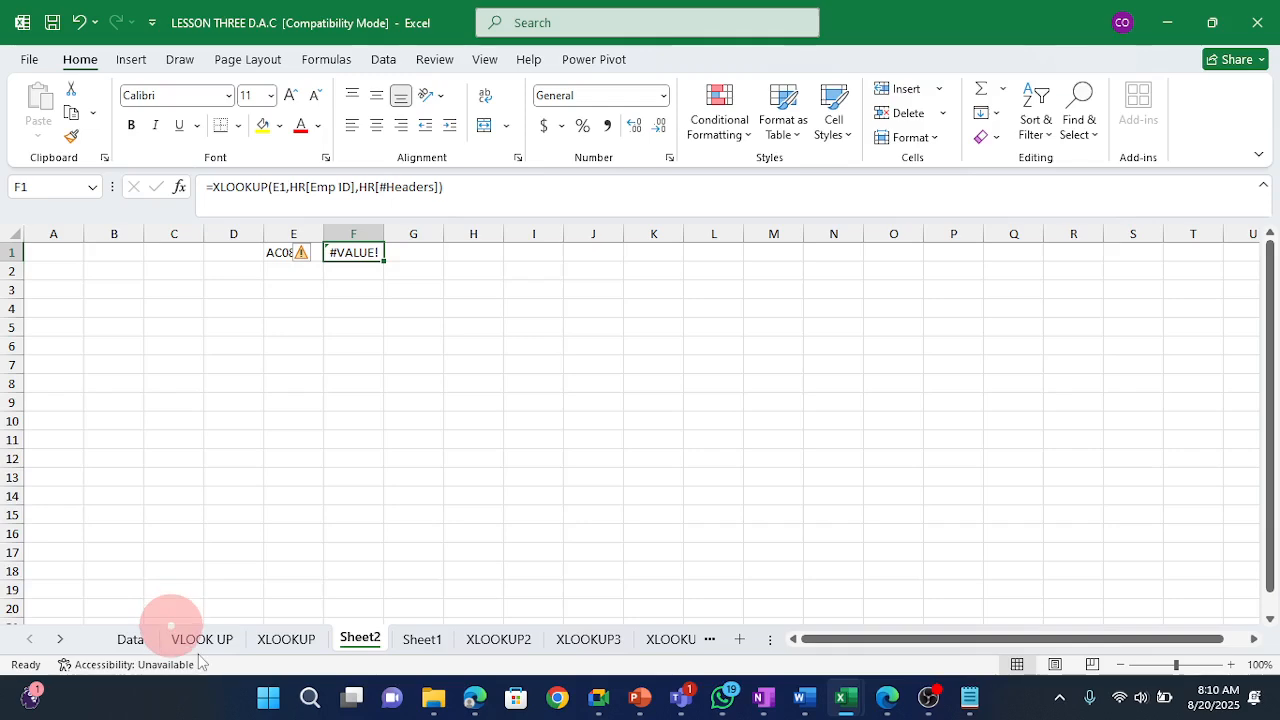
Check the spilled lookup on the XLOOKUP sheet and look at the XLOOKUP4 sheet before returning to Sheet2.
left_click(272, 640)
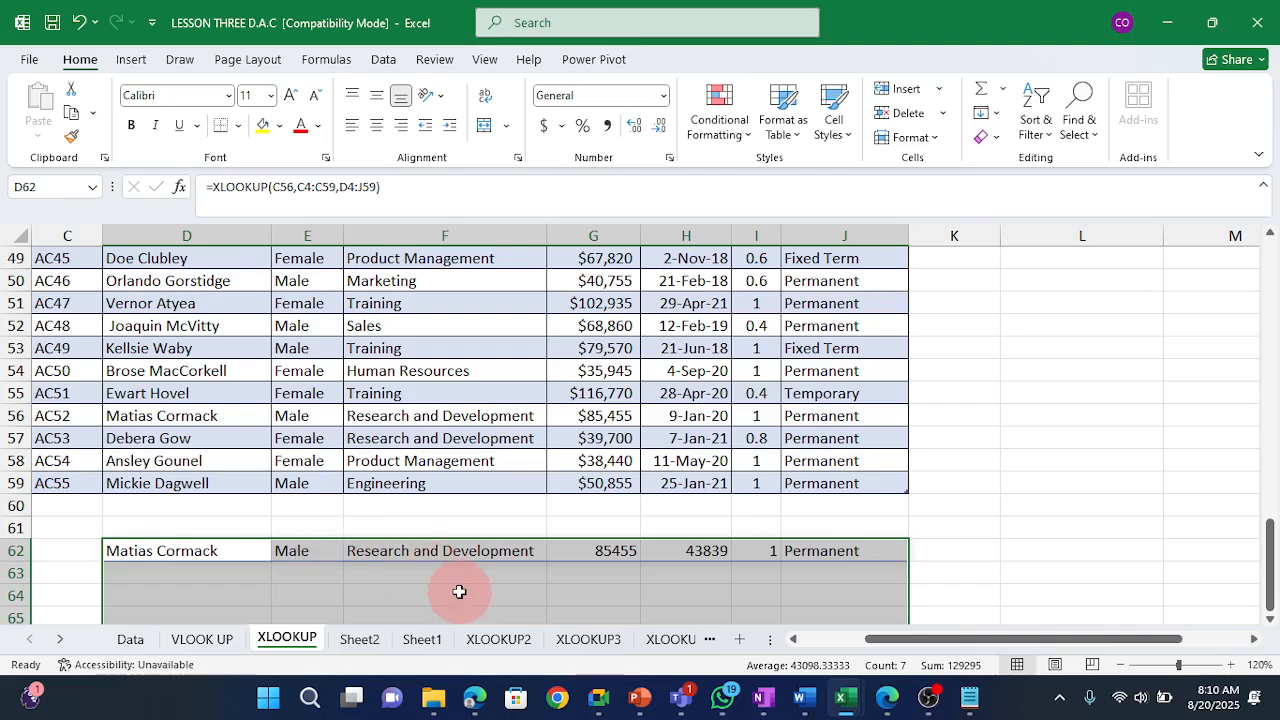
key("alt")
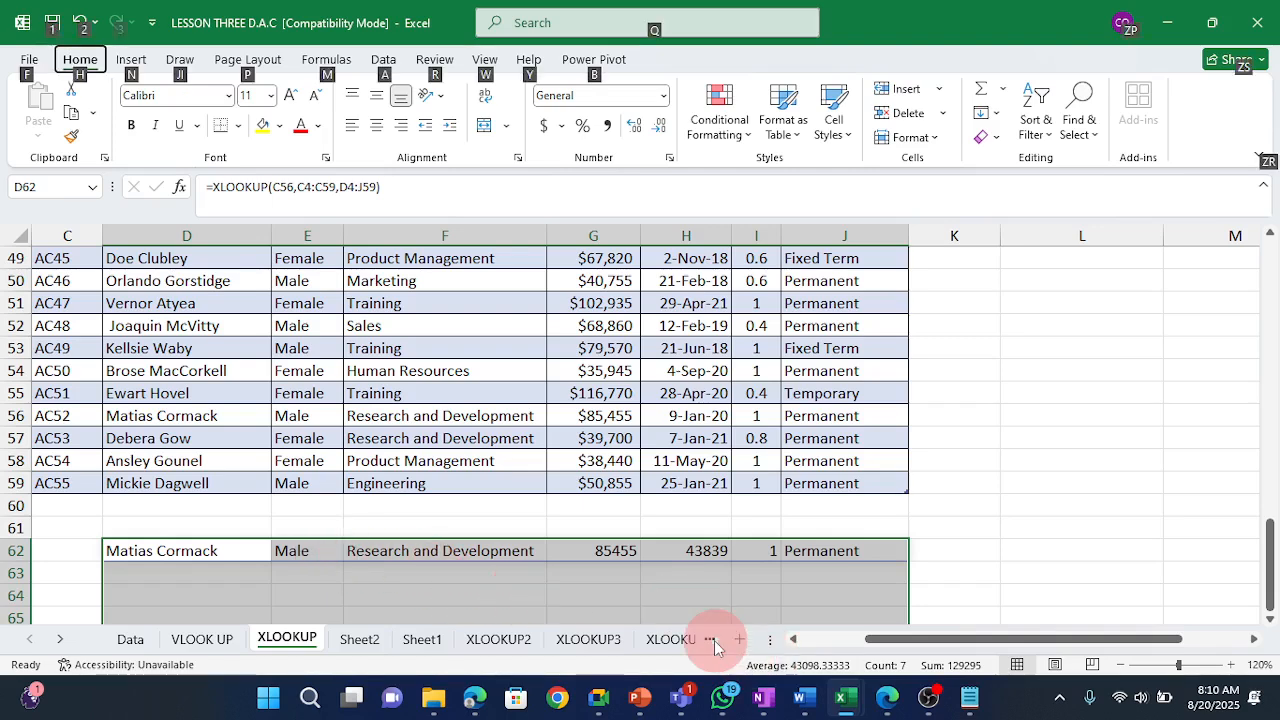
left_click(714, 641)
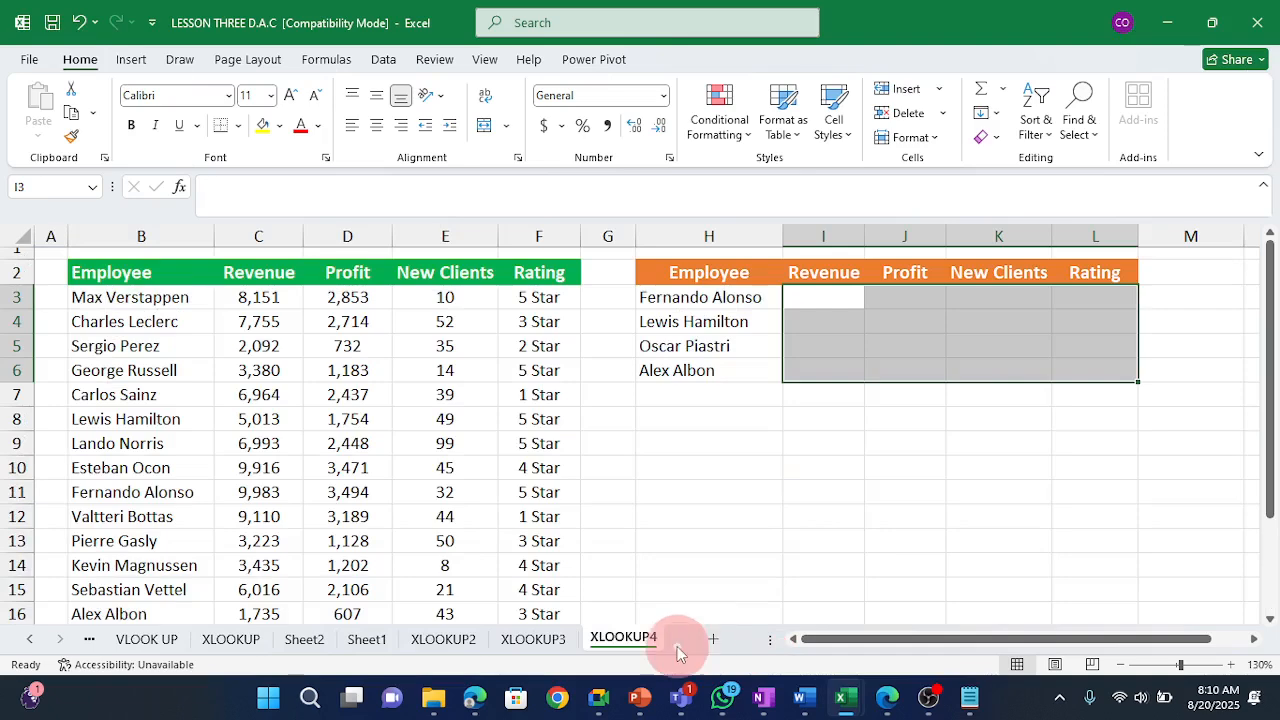
left_click(304, 639)
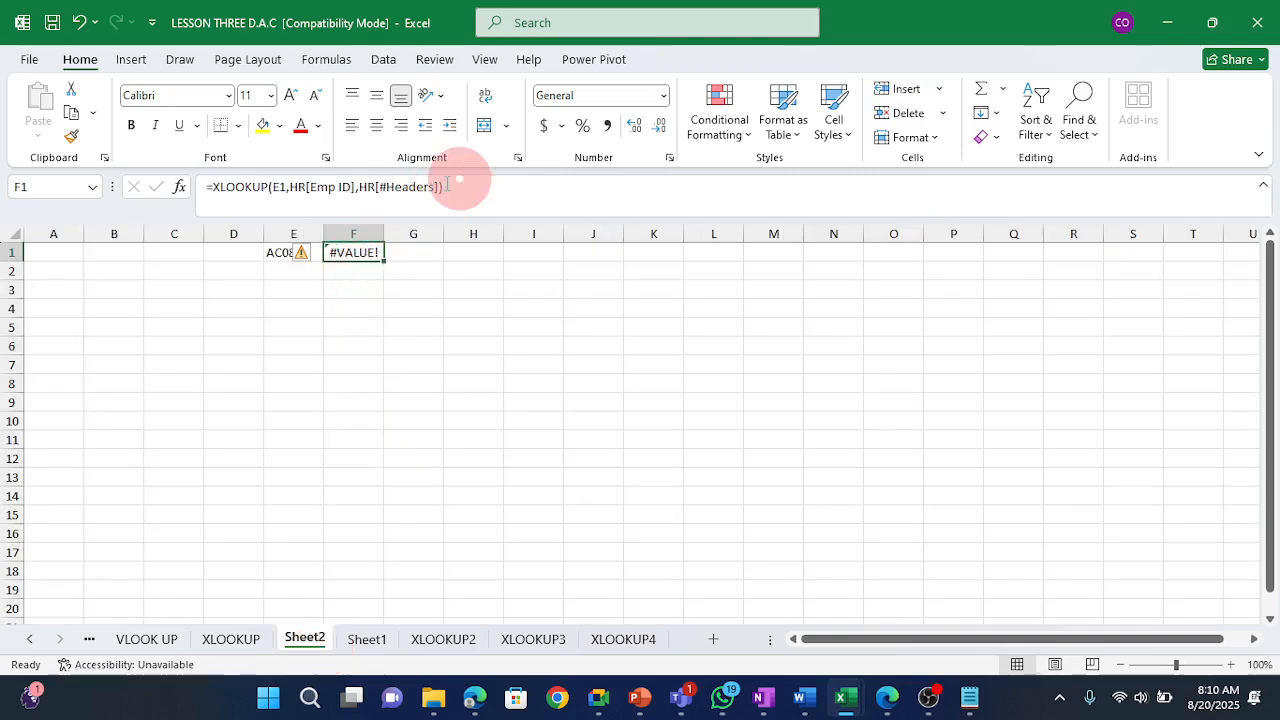
Change the return array of the XLOOKUP formula in F1 to HR[Name] and enter it.
left_click(460, 180)
key("BackSpace")
key("BackSpace")
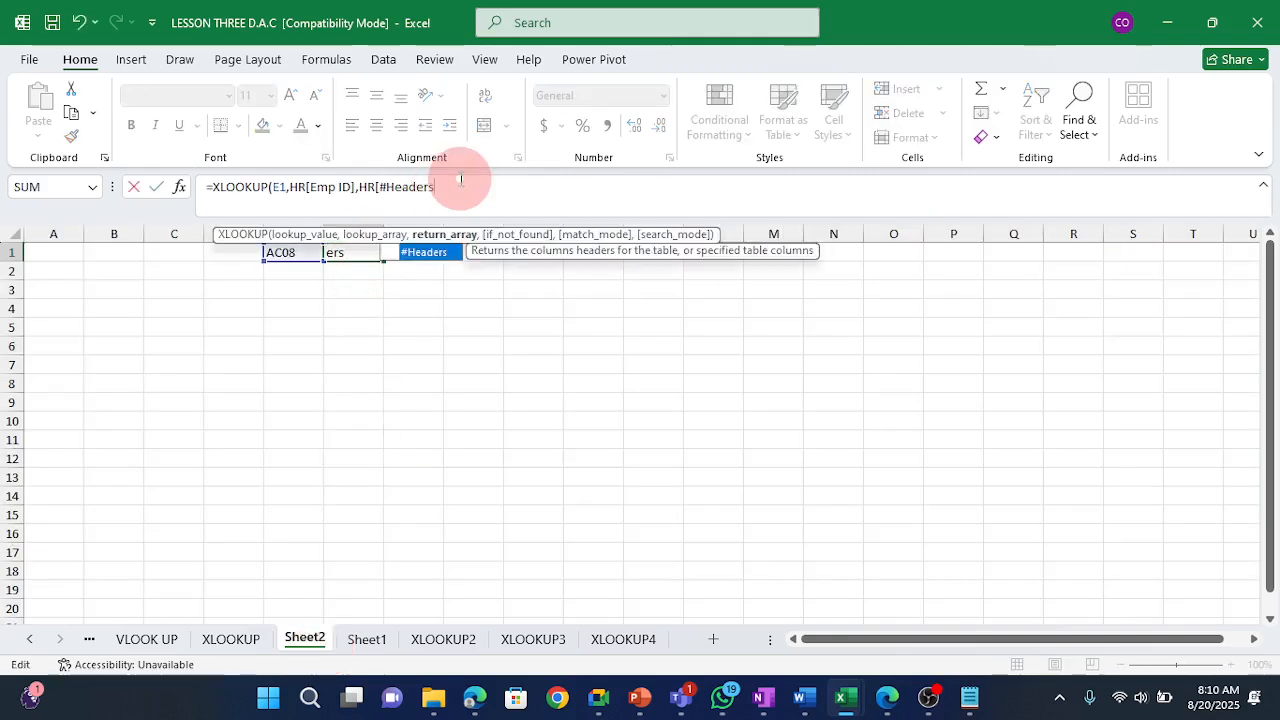
key("BackSpace")
key("BackSpace")
key("BackSpace")
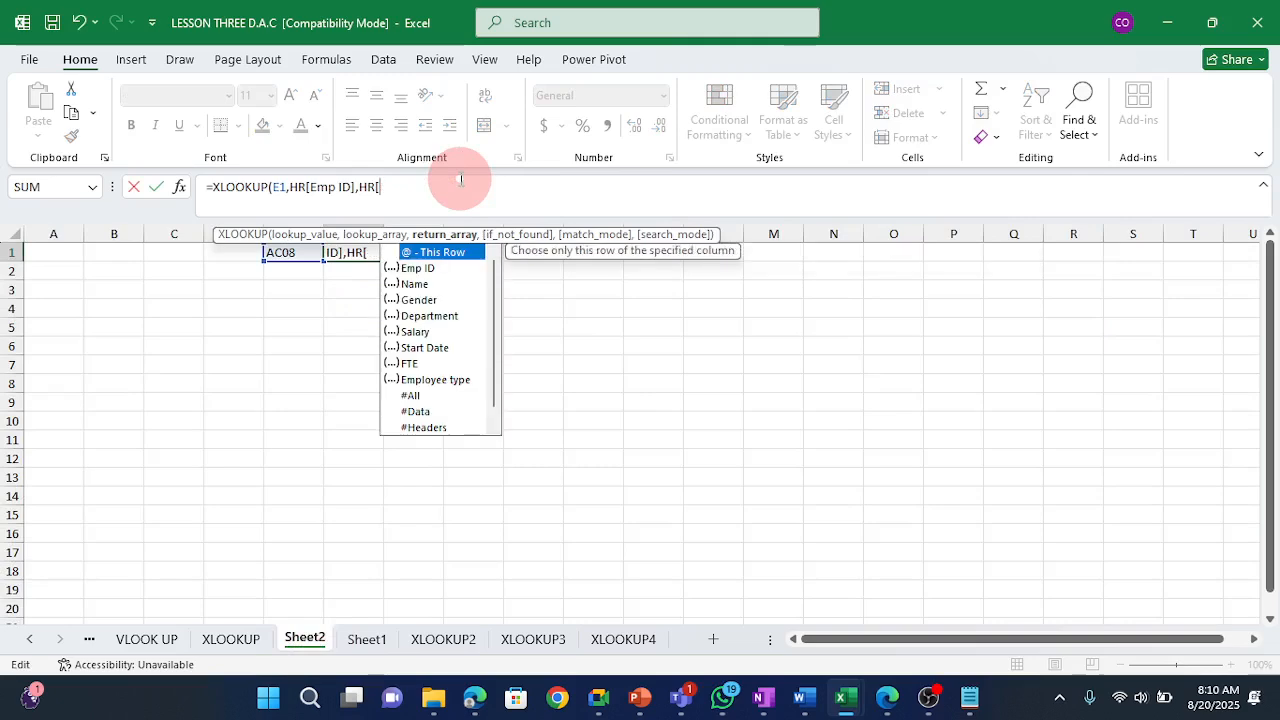
key("Down")
key("Down")
key("Tab")
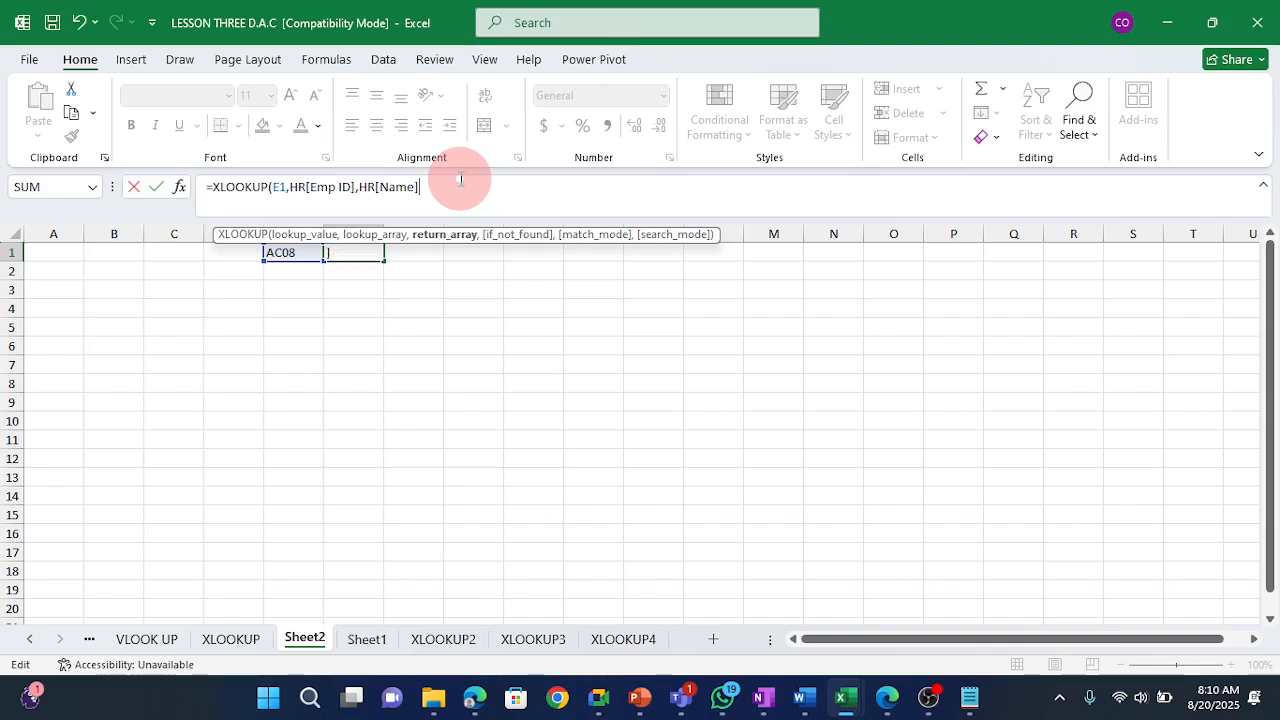
key("Return")
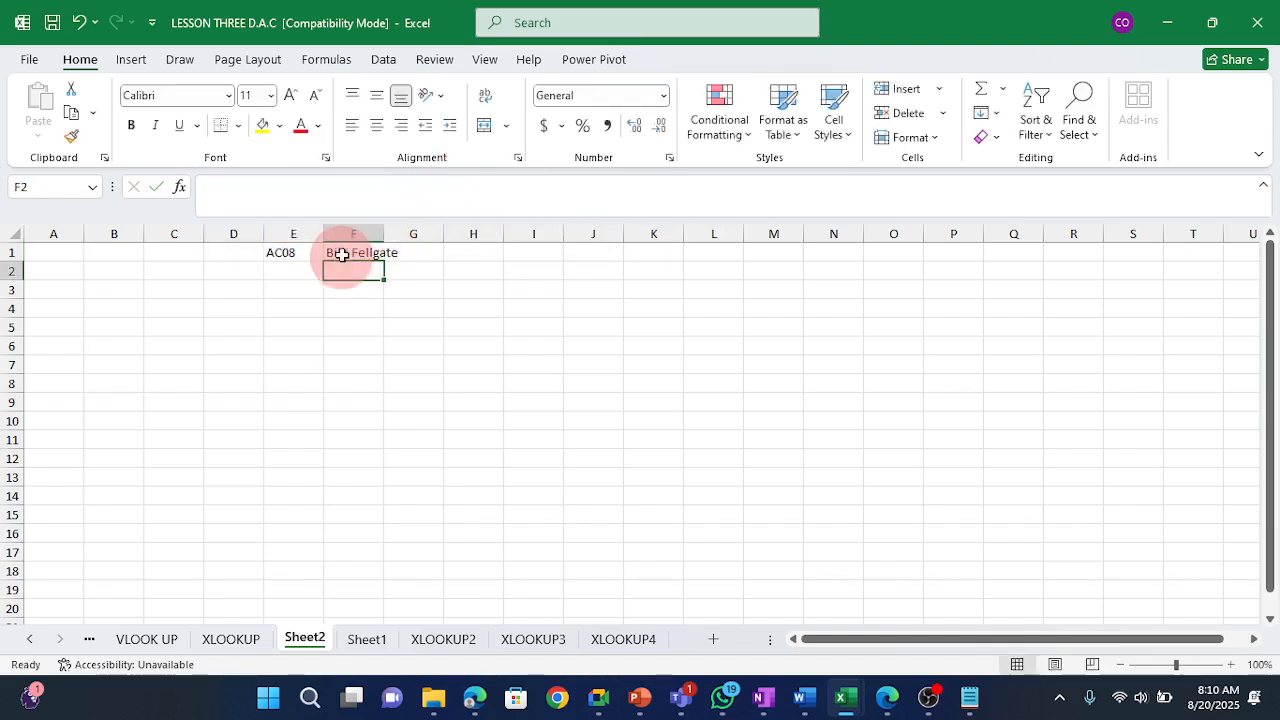
Fill the XLOOKUP formula from F1 across row 1 through column O.
left_click(342, 255)
left_click_drag(384, 261, 934, 295)
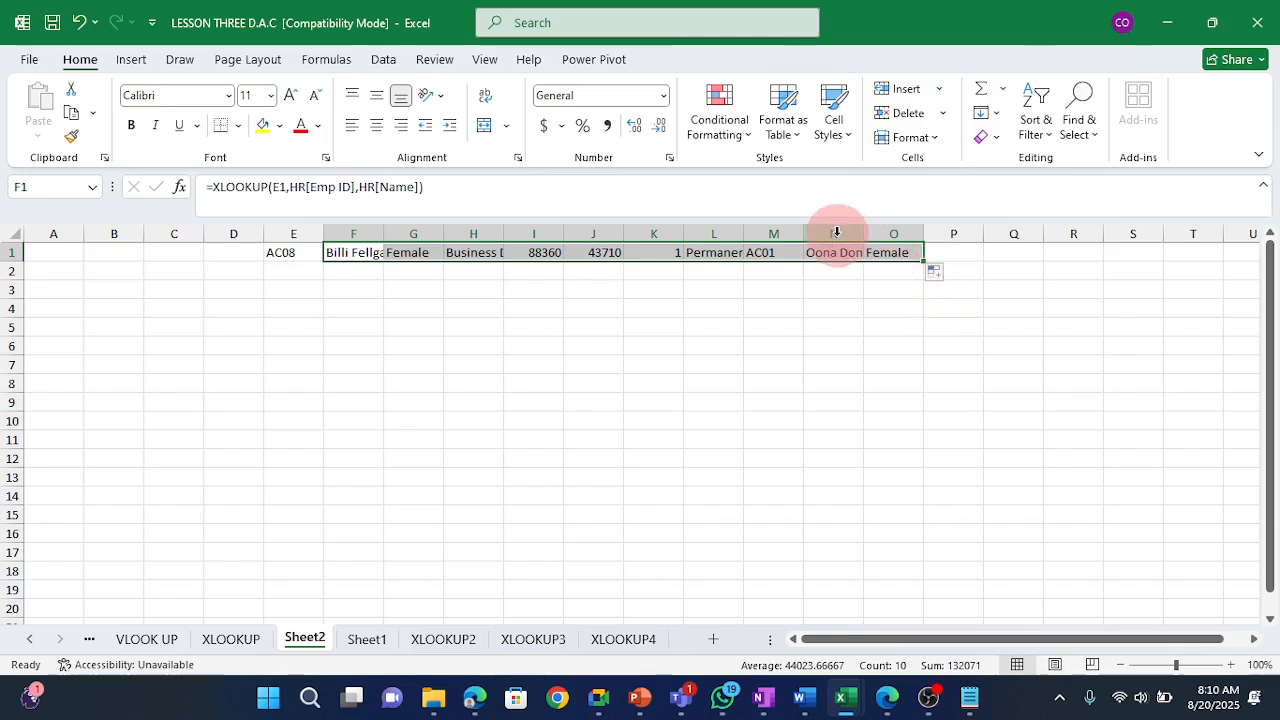
Clear the surplus results in N1:O1 and fit the widths of columns E through N to their contents.
mouse_move(838, 234)
left_mouse_down()
mouse_move(886, 234)
mouse_move(486, 277)
mouse_move(297, 234)
mouse_move(340, 223)
mouse_move(780, 271)
mouse_move(840, 255)
left_mouse_up()
key("Delete")
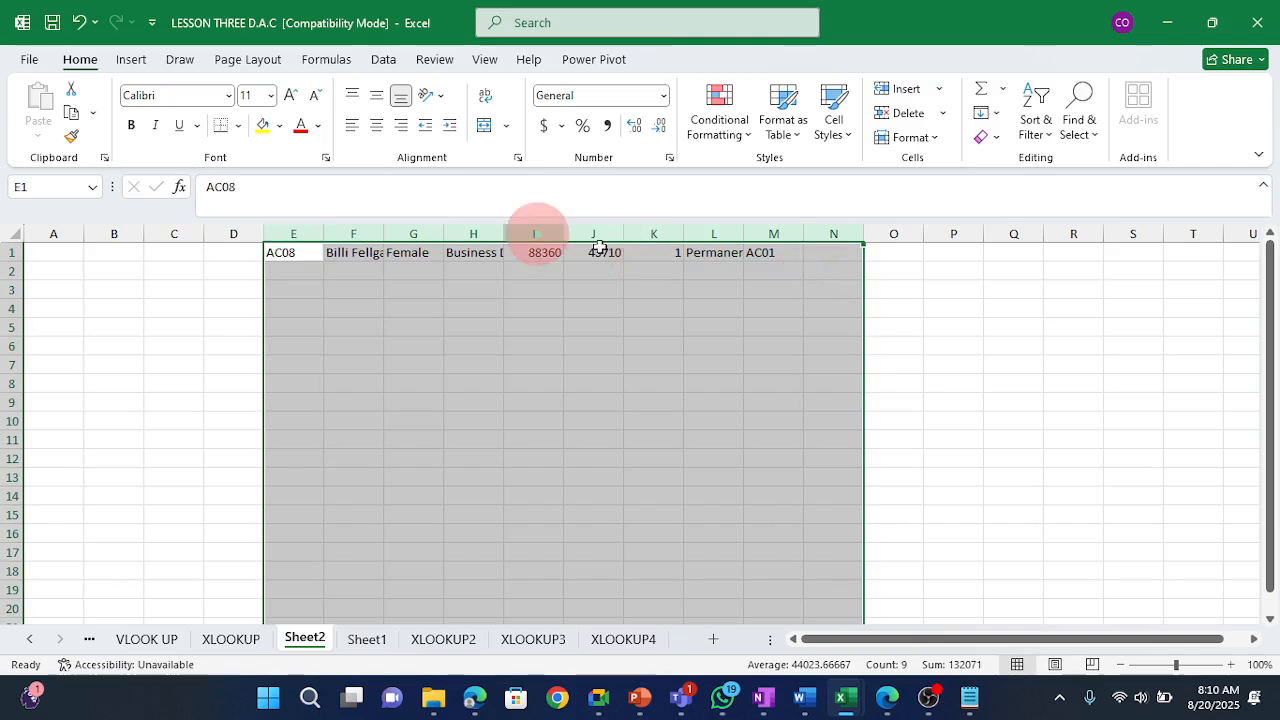
double_click(503, 230)
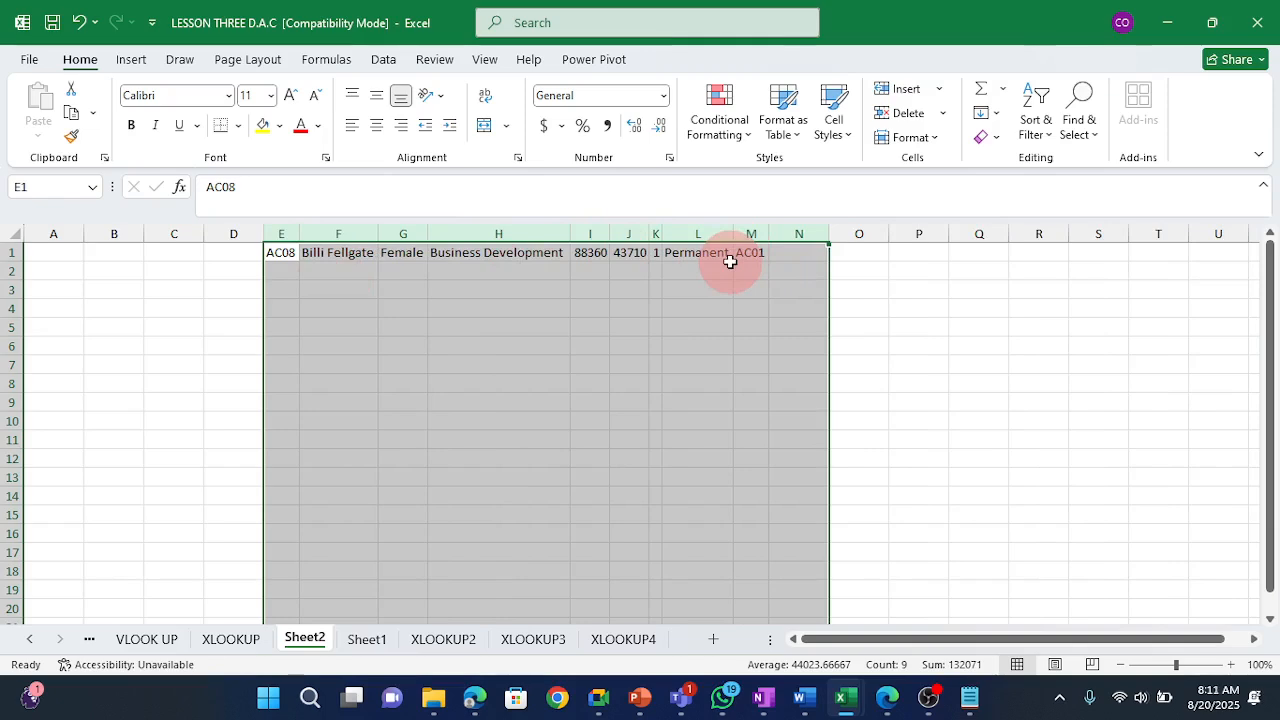
Delete the Sheet2 worksheet permanently from the workbook.
right_click(300, 638)
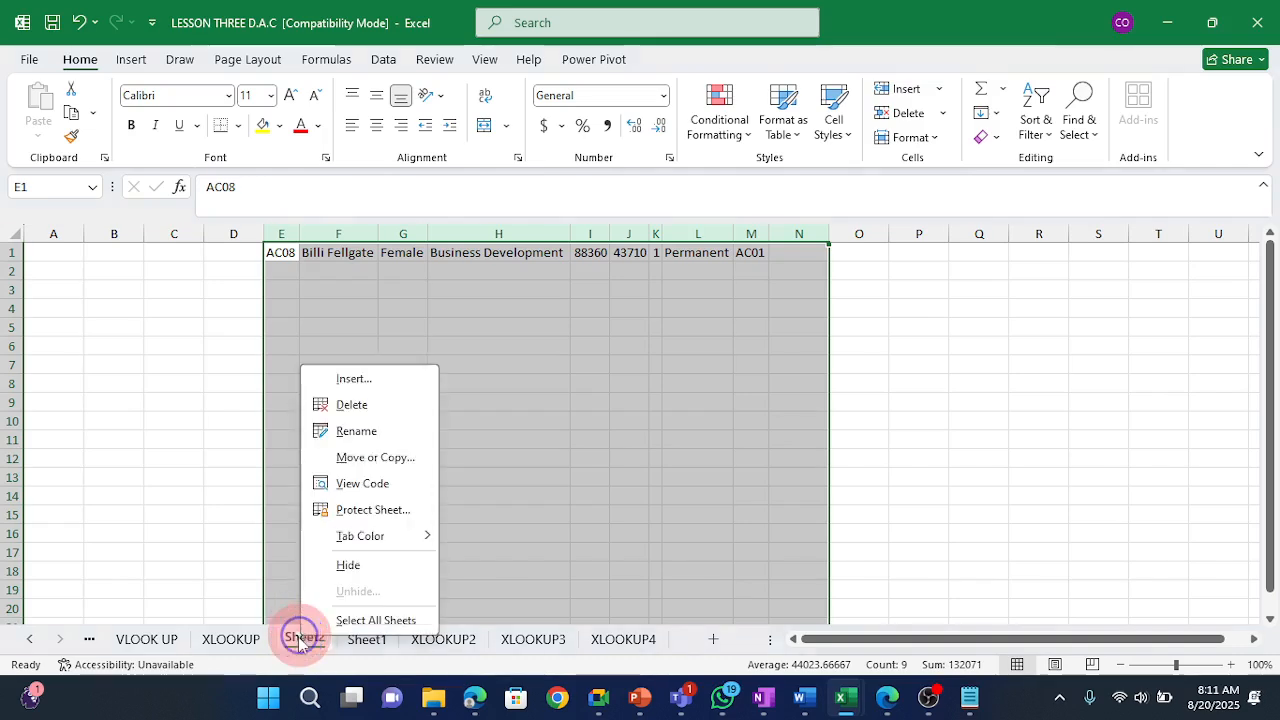
left_click(363, 420)
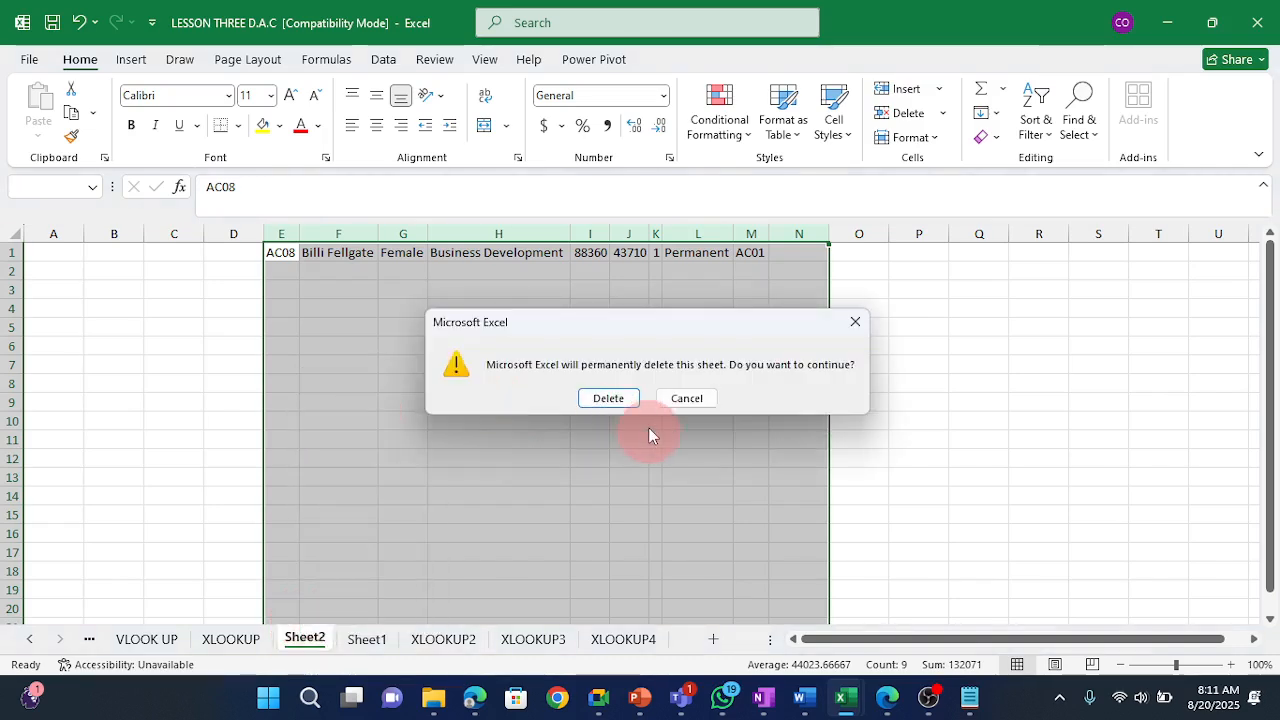
left_click(609, 399)
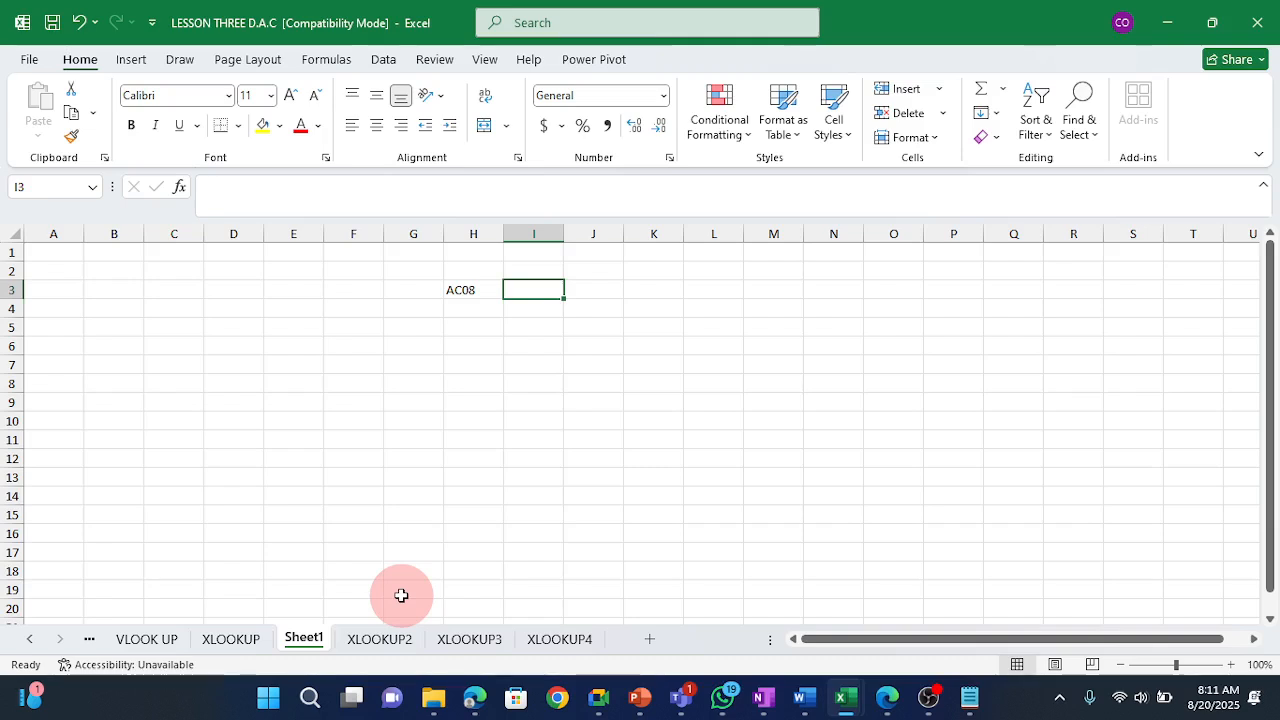
On the XLOOKUP3 sheet, begin an XLOOKUP formula in the Revenue cell F3 with F2 as the lookup value.
left_click(379, 640)
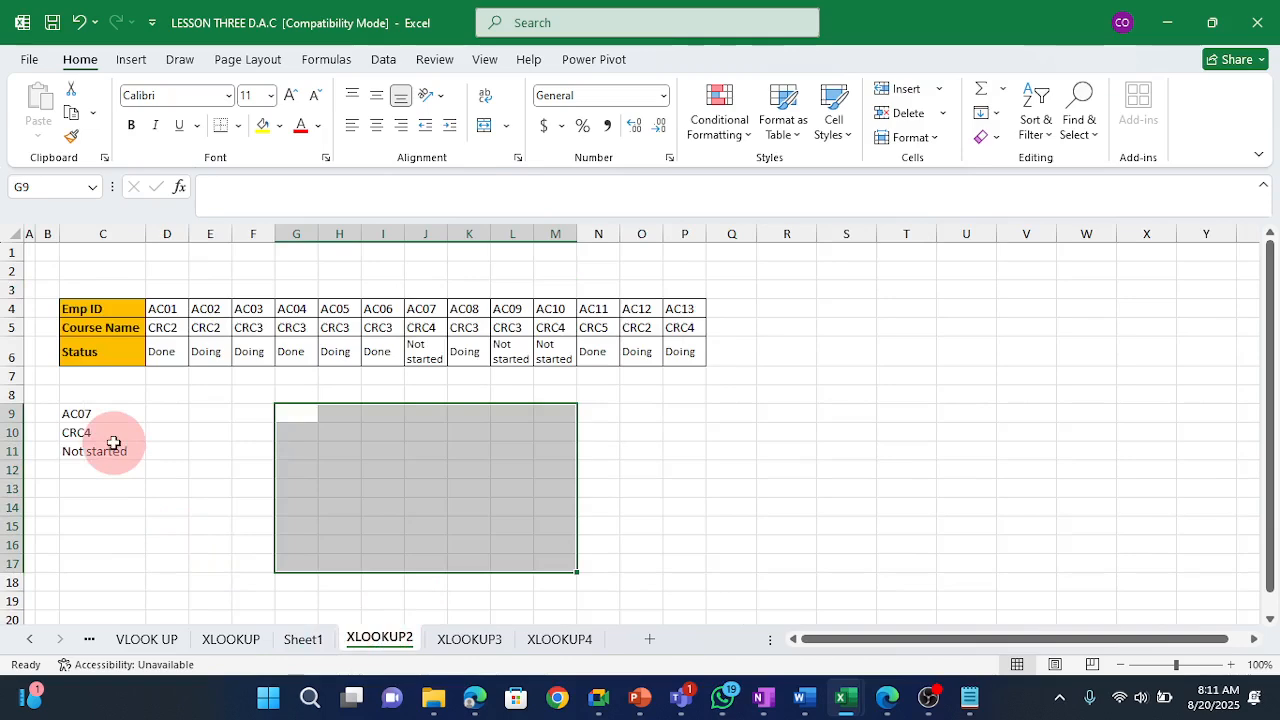
left_click(458, 640)
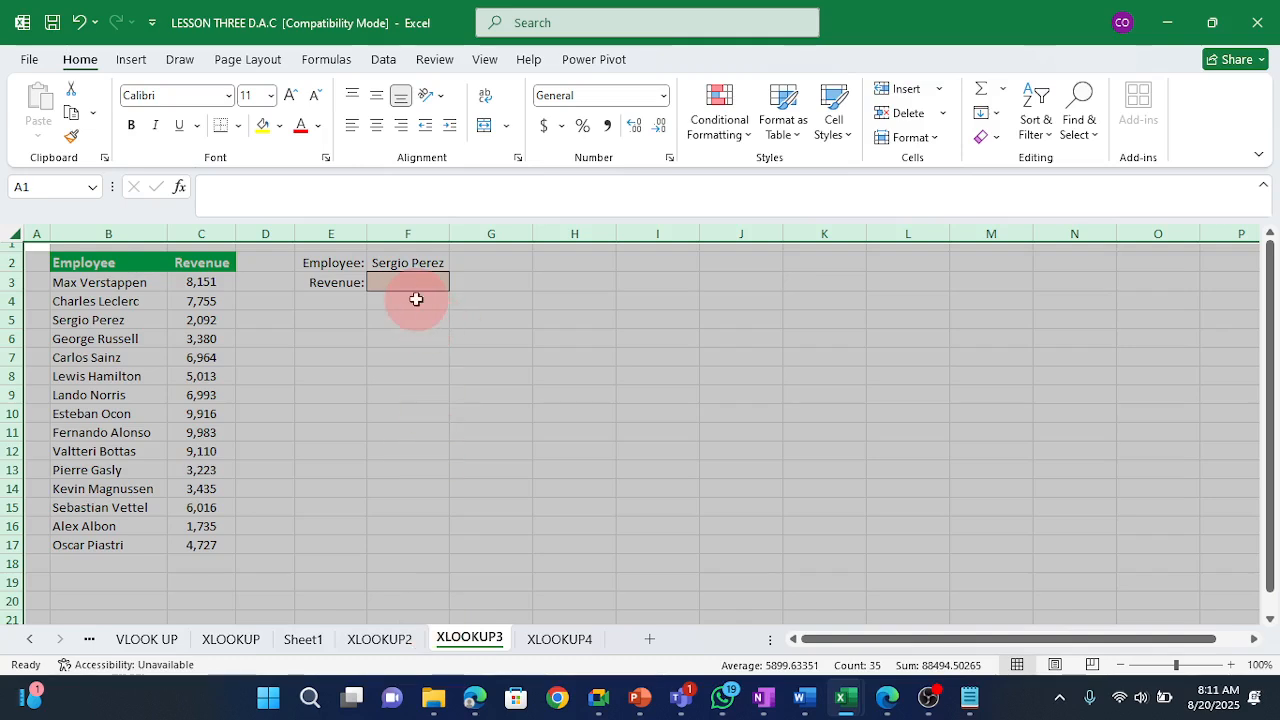
left_click(412, 262)
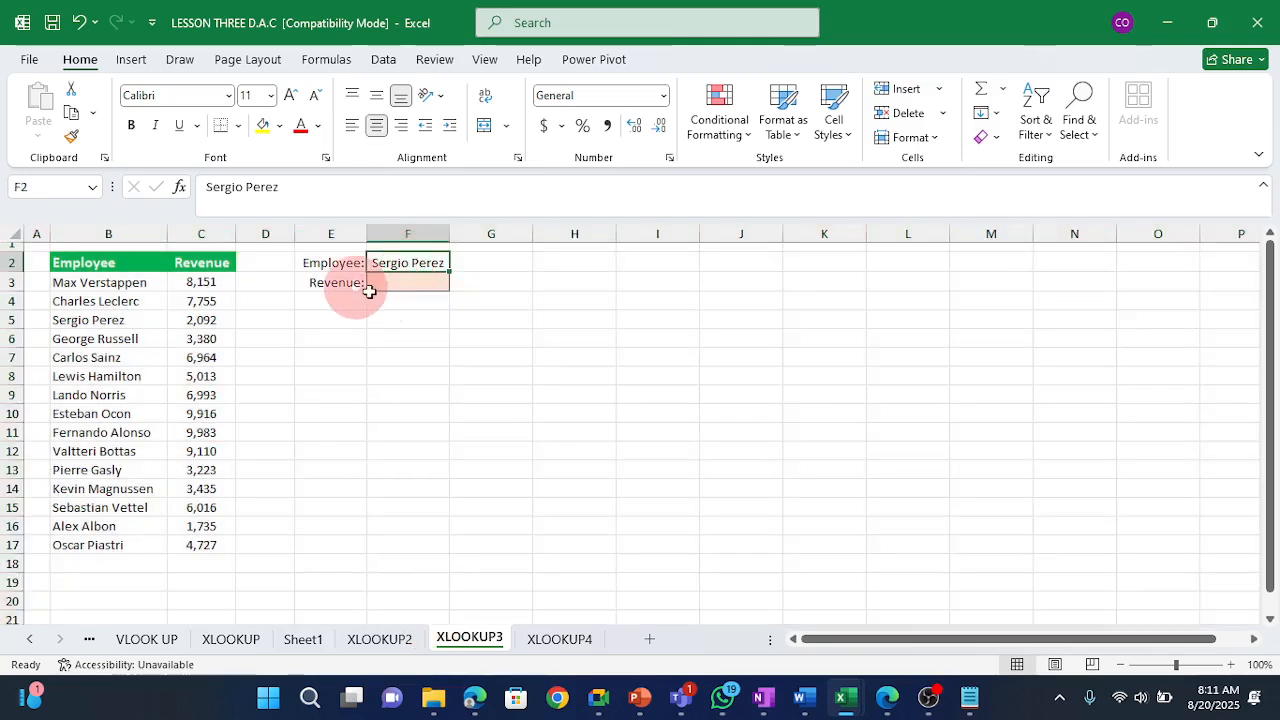
left_click(404, 284)
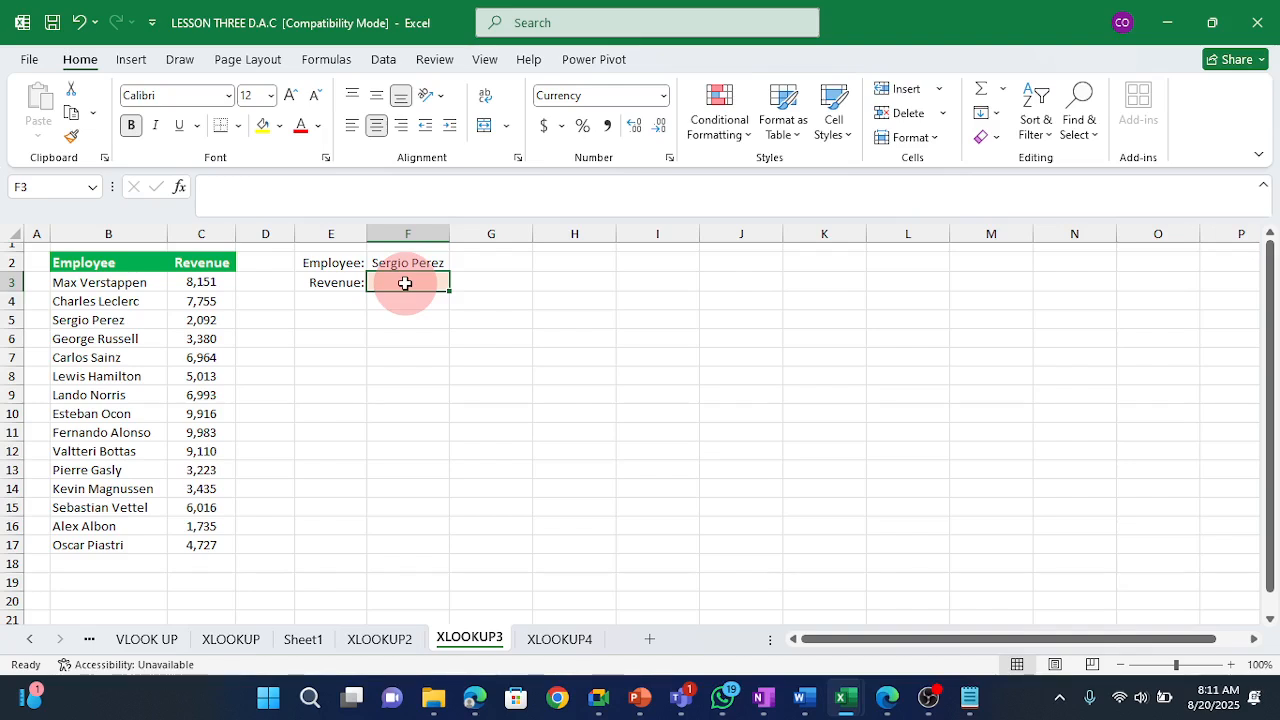
type("=")
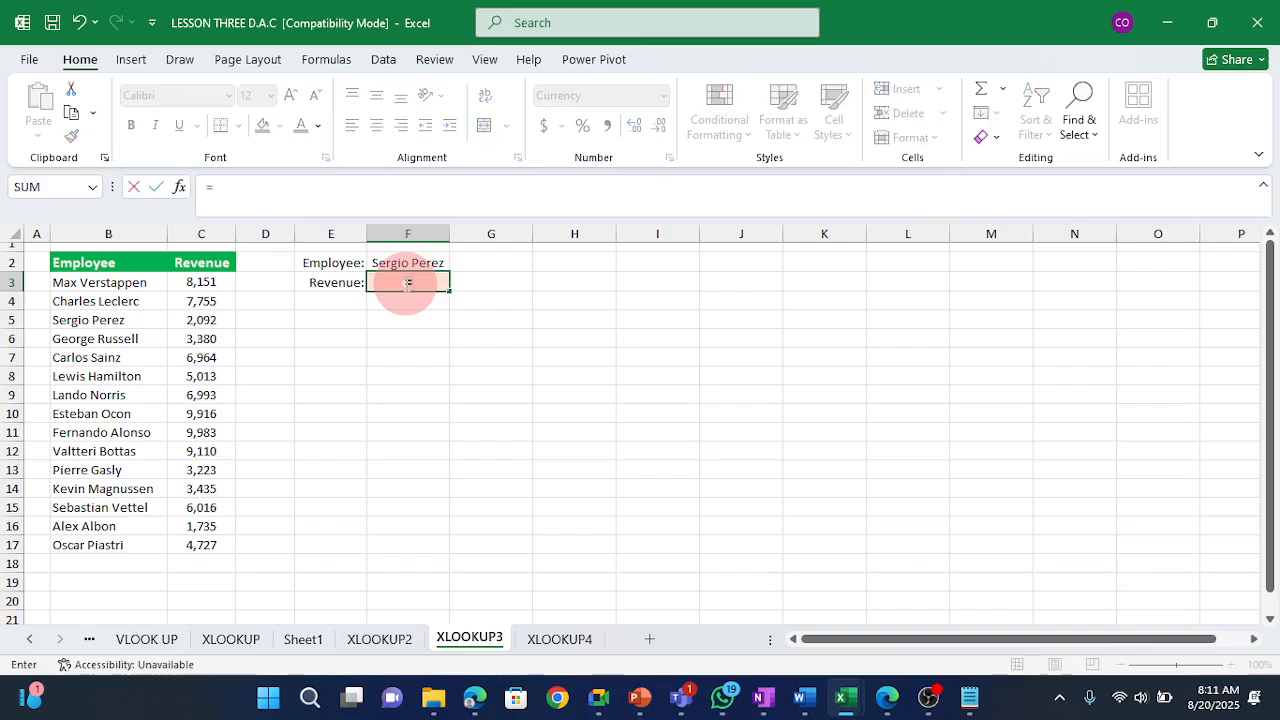
type("XL")
key("Tab")
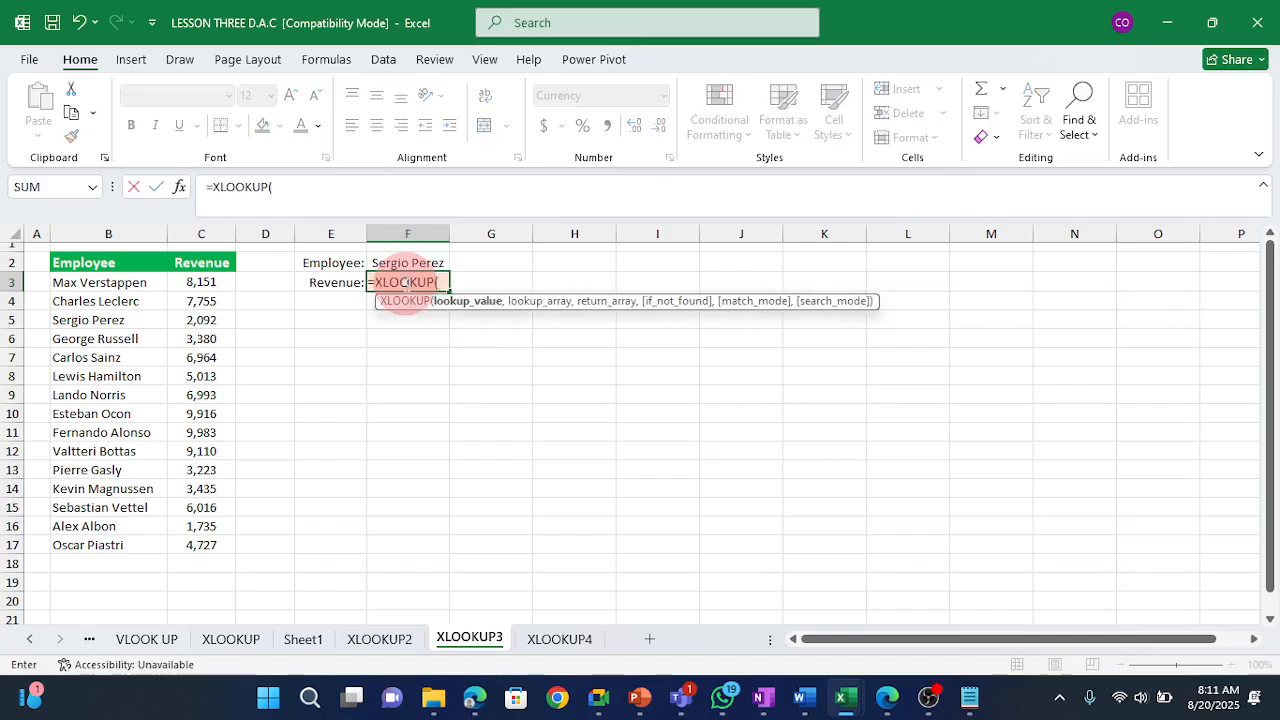
left_click(416, 261)
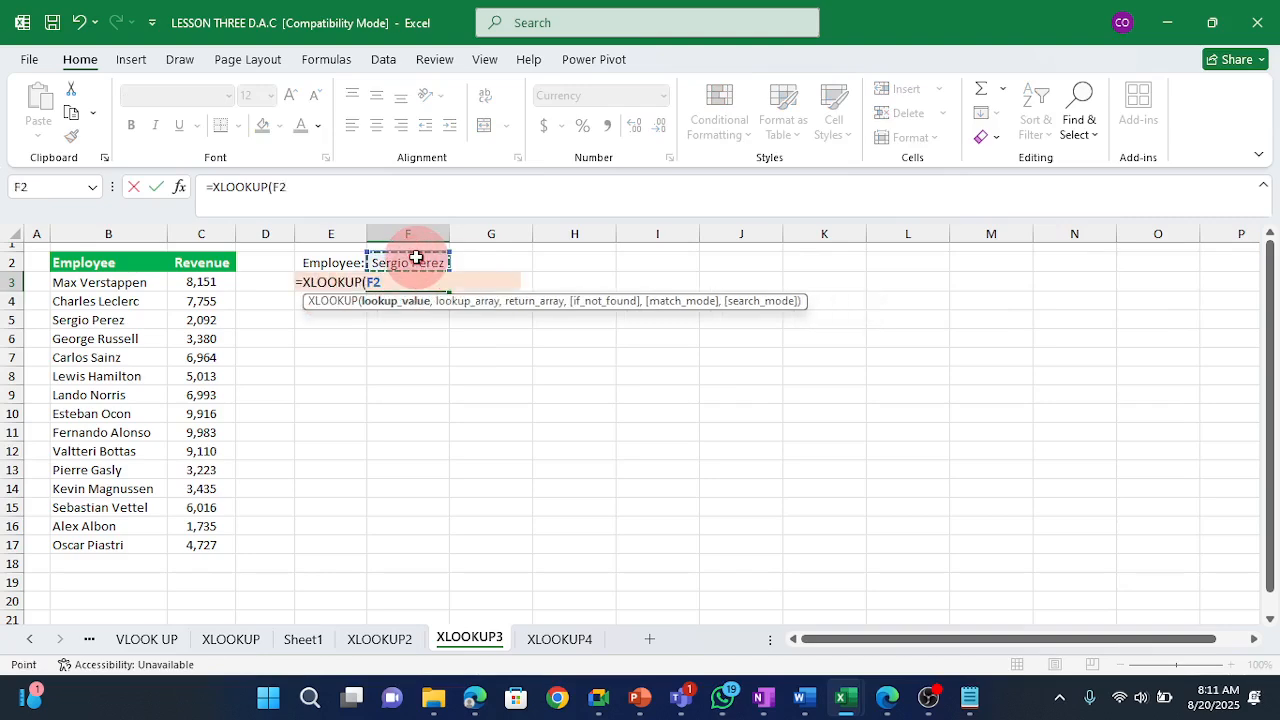
type(",")
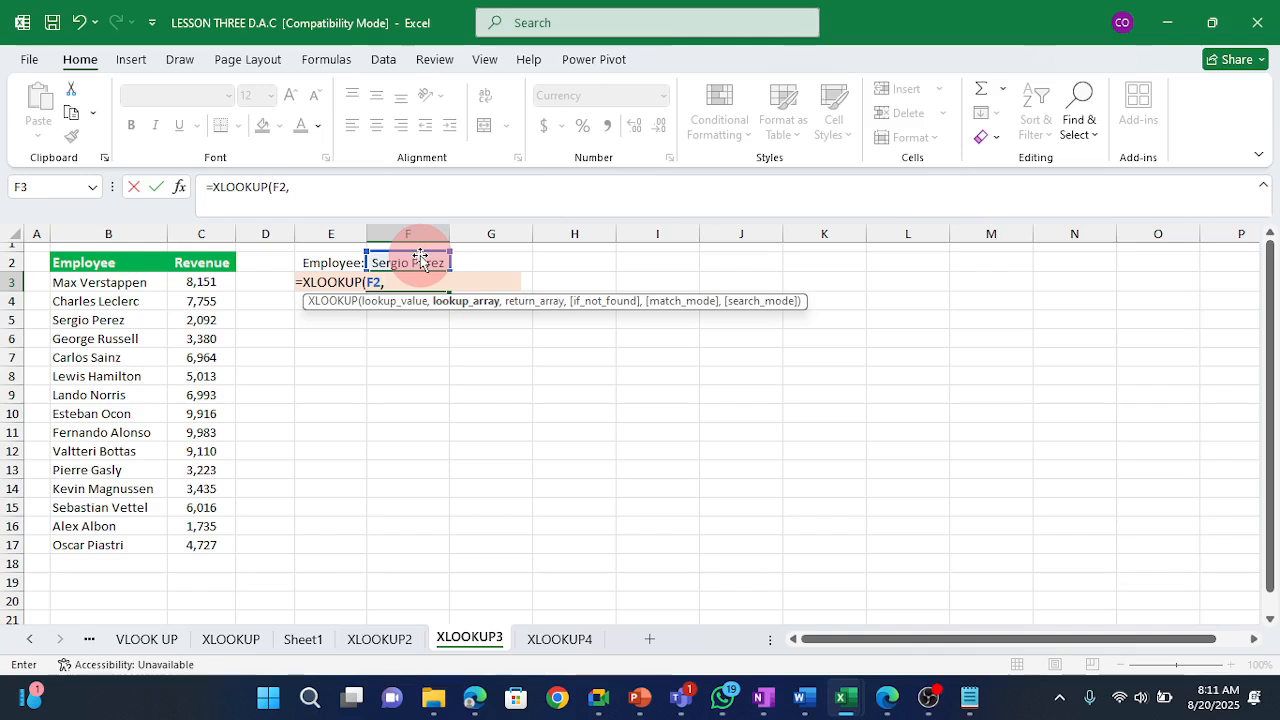
Complete the F3 formula with lookup array B3:B17, return array C3:C17 and "NA" as the not-found text, and enter it.
left_click(98, 283)
key("ctrl+shift+Down")
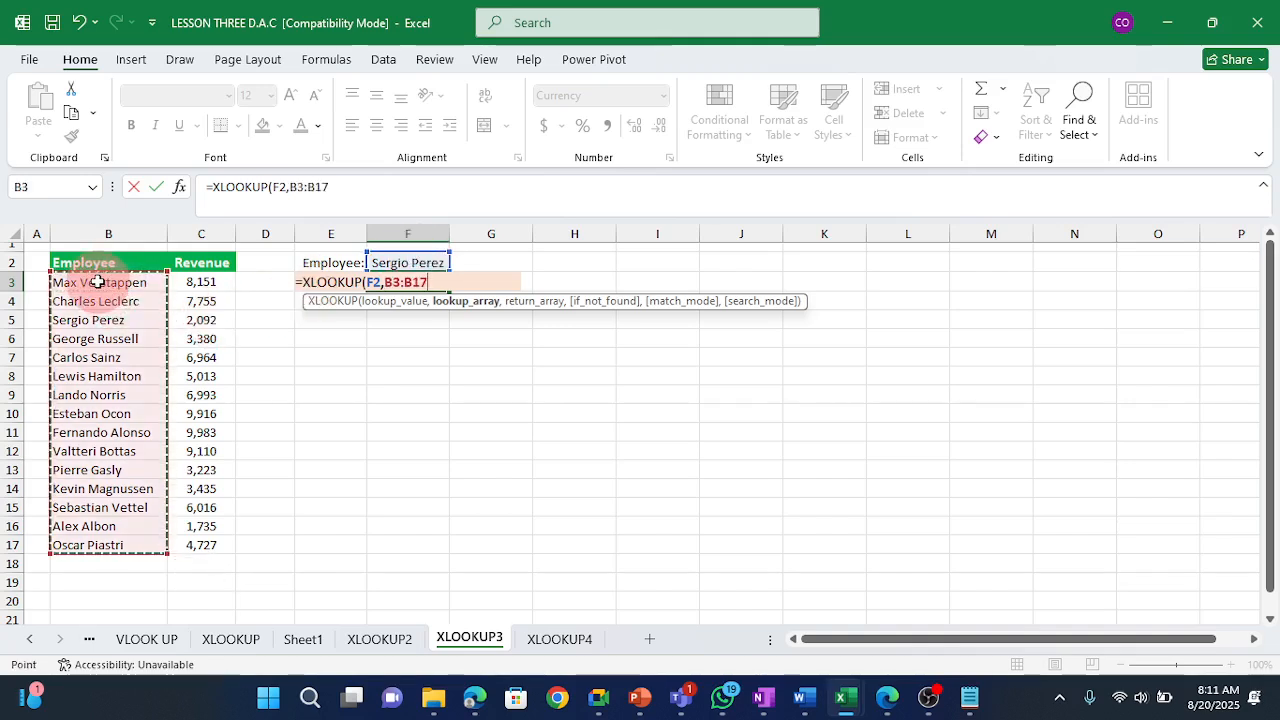
type(",")
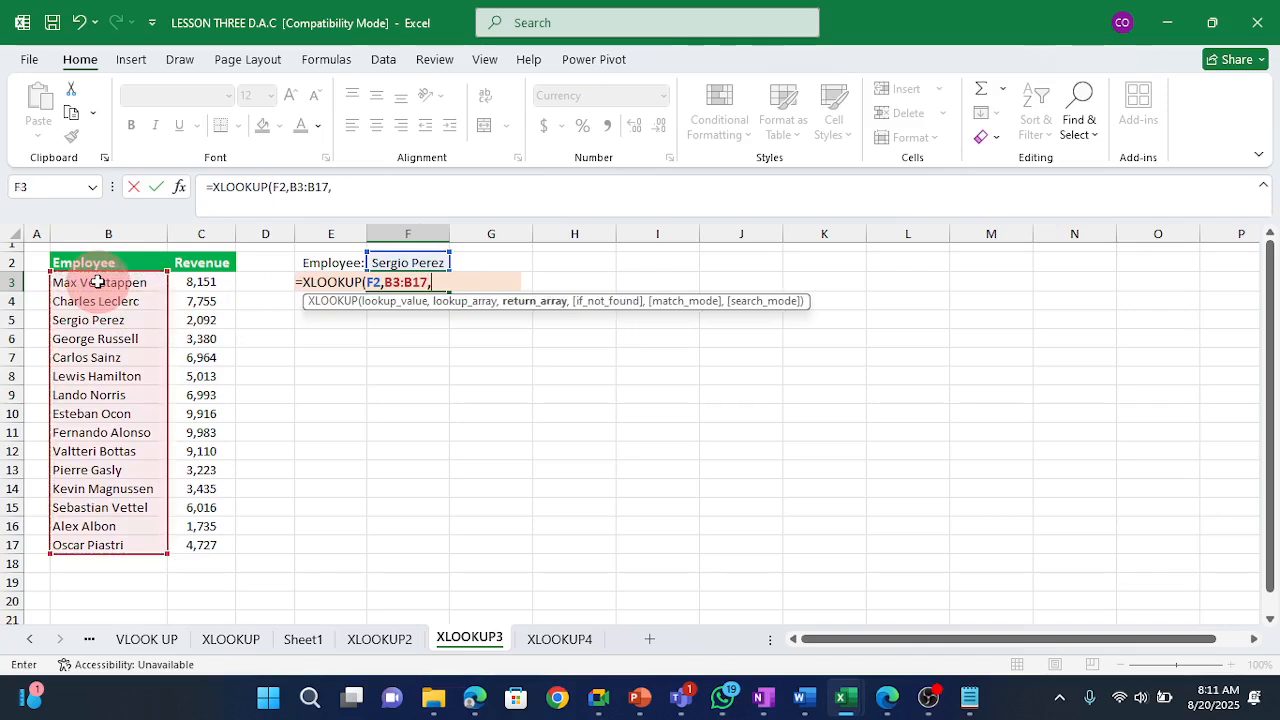
left_click(186, 281)
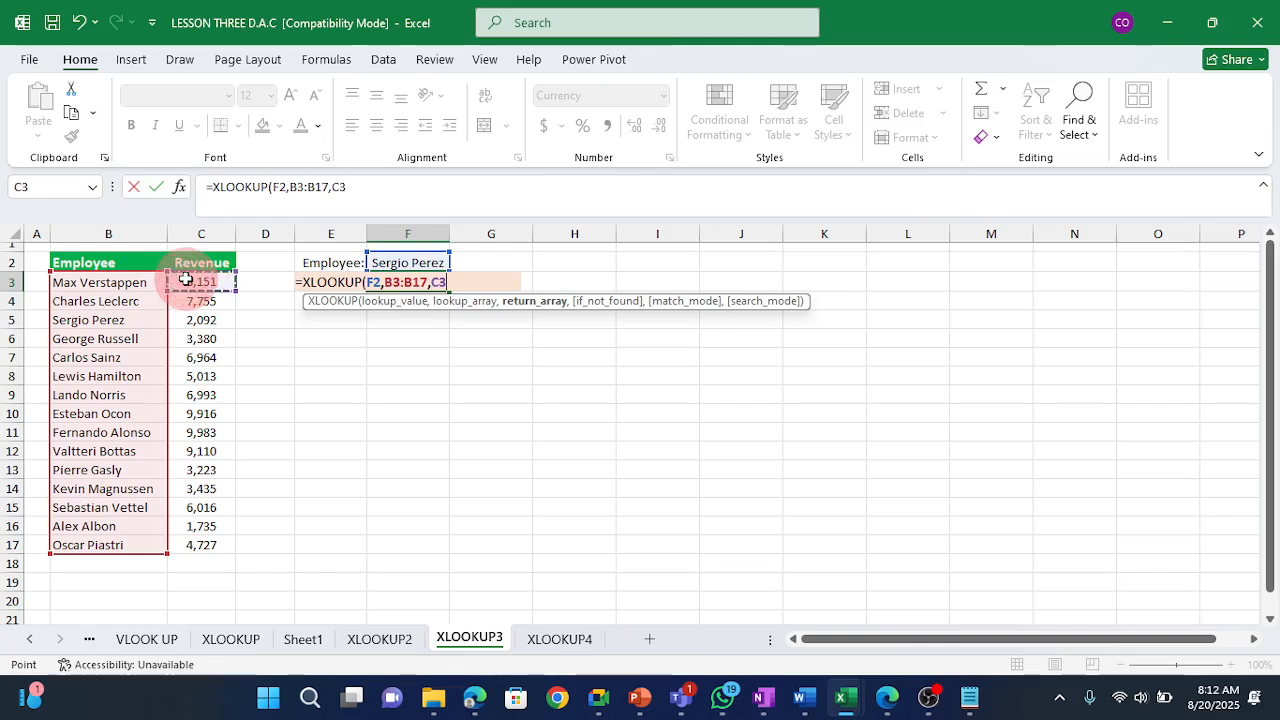
key("ctrl+shift+Down")
type(",")
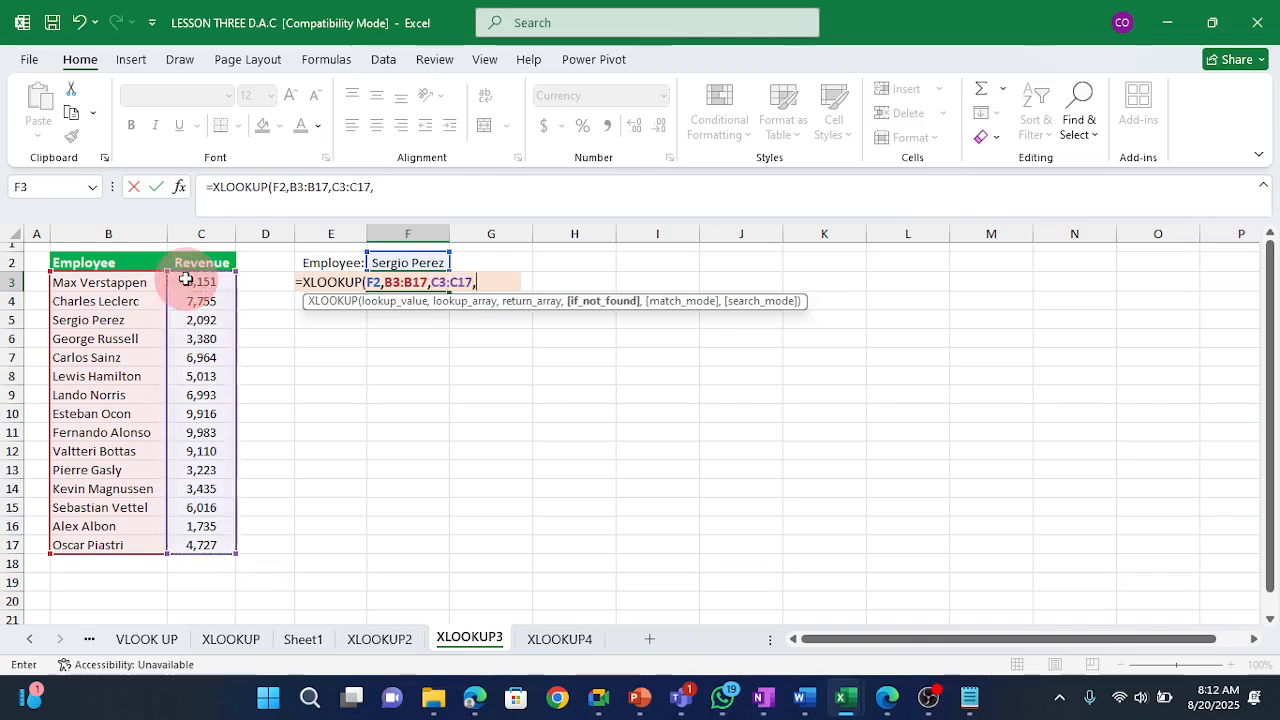
type("\"nOT")
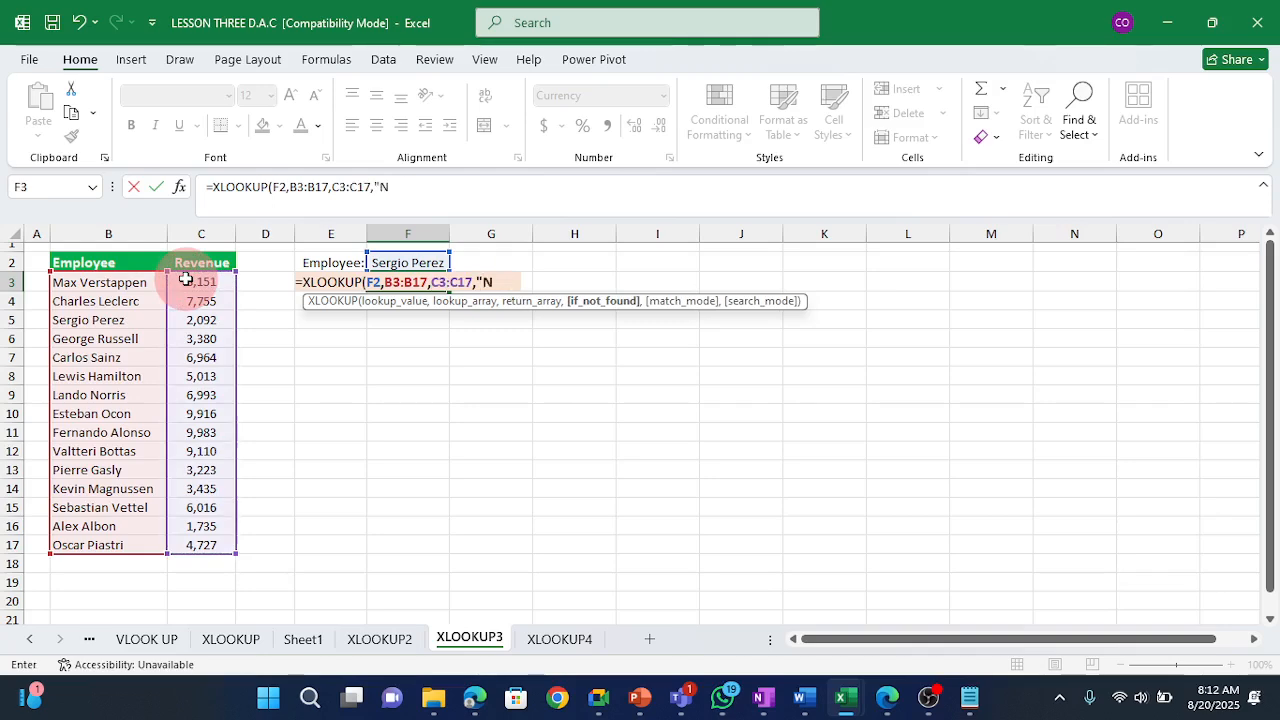
type("\")")
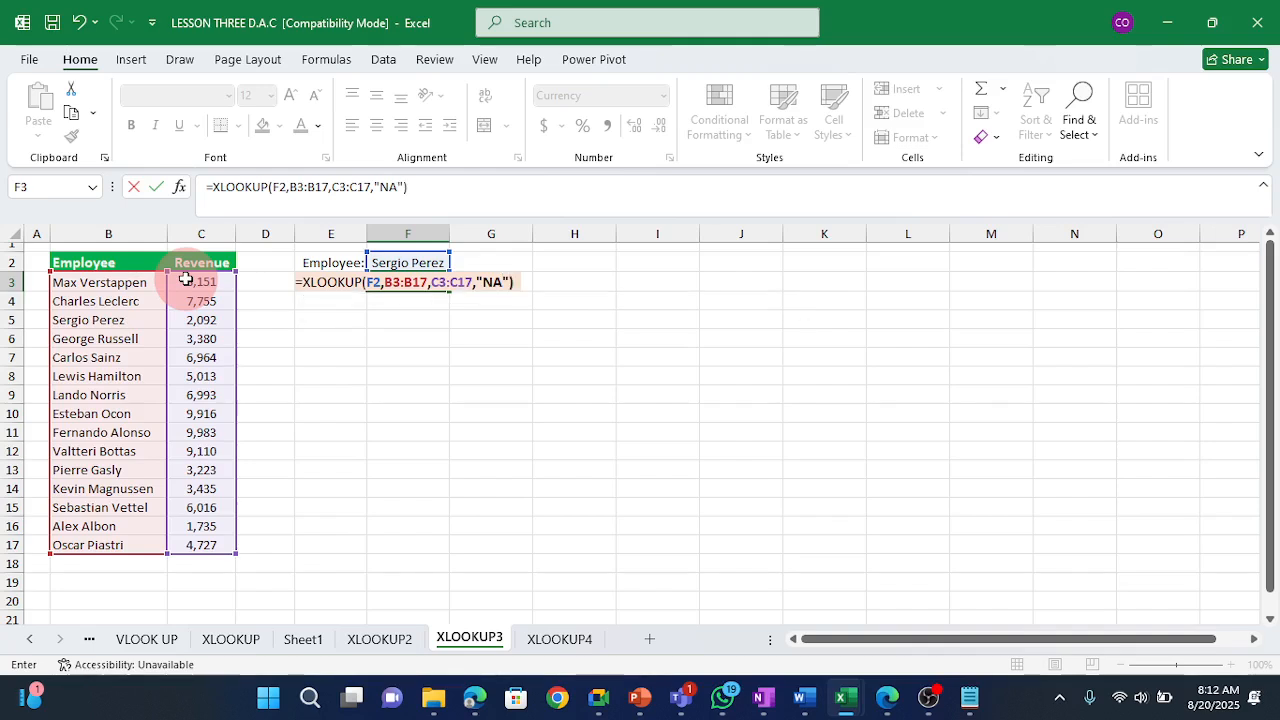
key("Return")
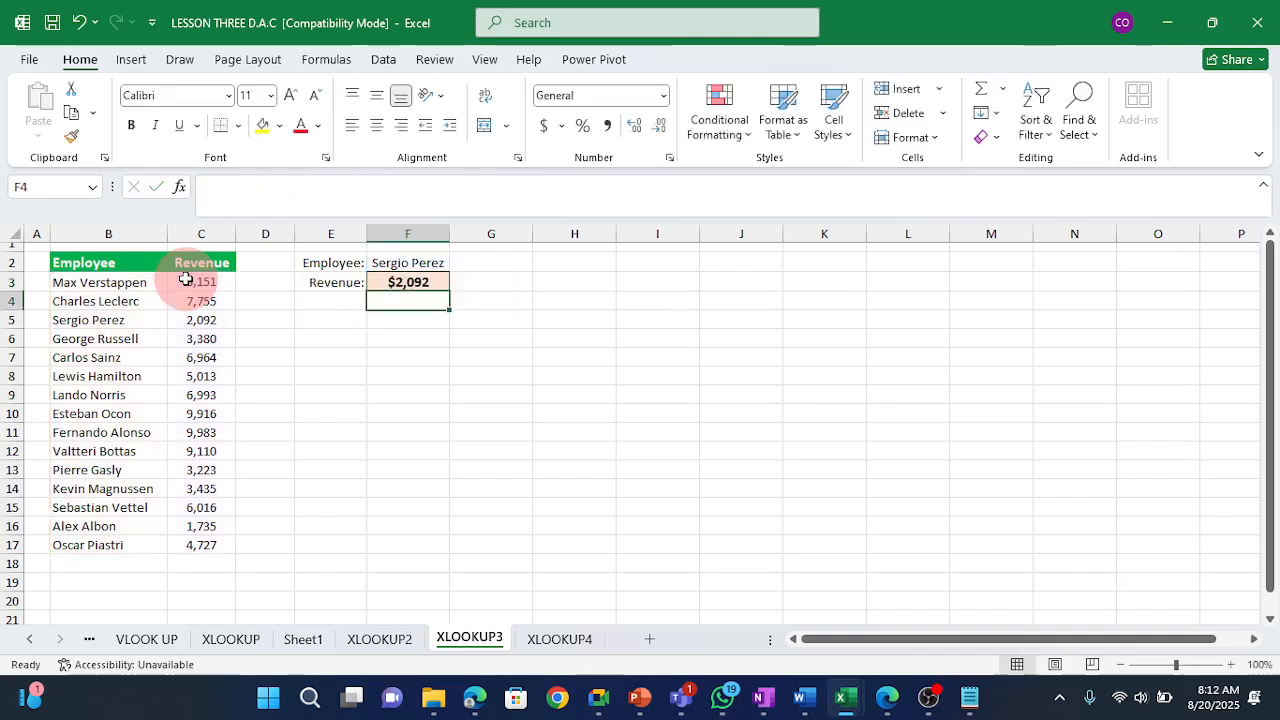
Copy the employee name from B8 into the Employee cell F2 and clear the copy selection.
left_click(63, 373)
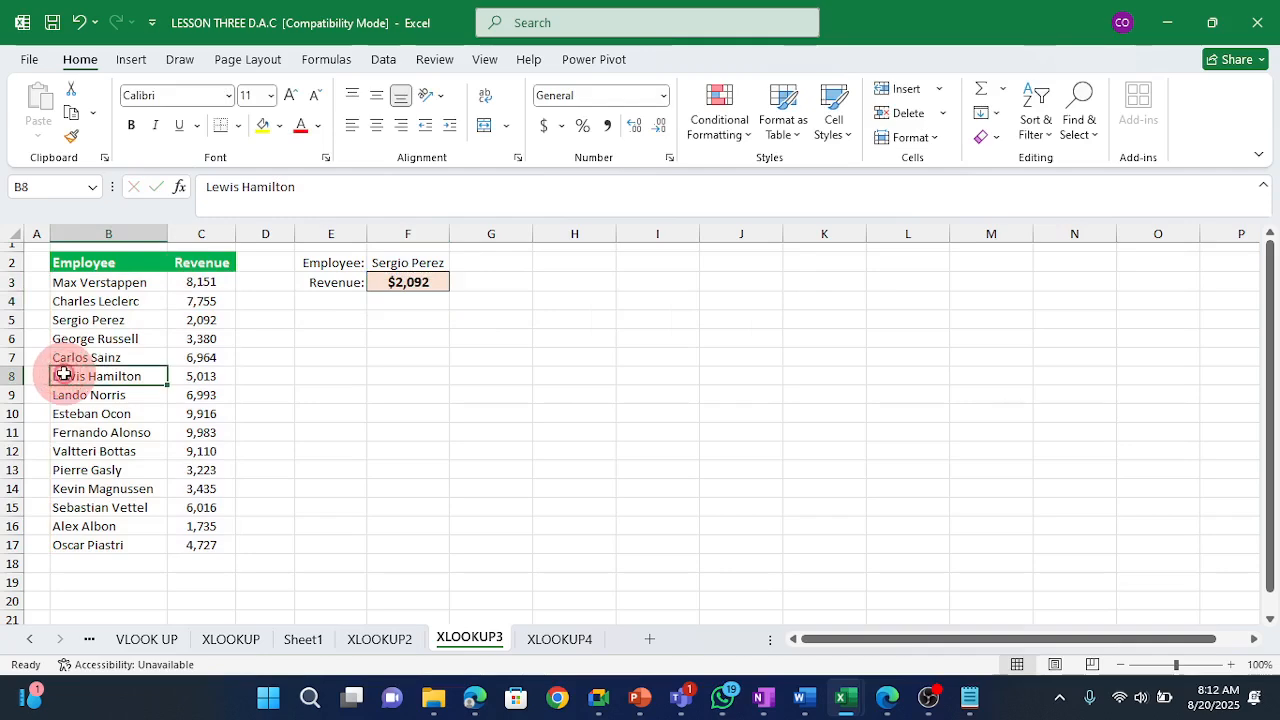
key("ctrl+c")
left_click(415, 264)
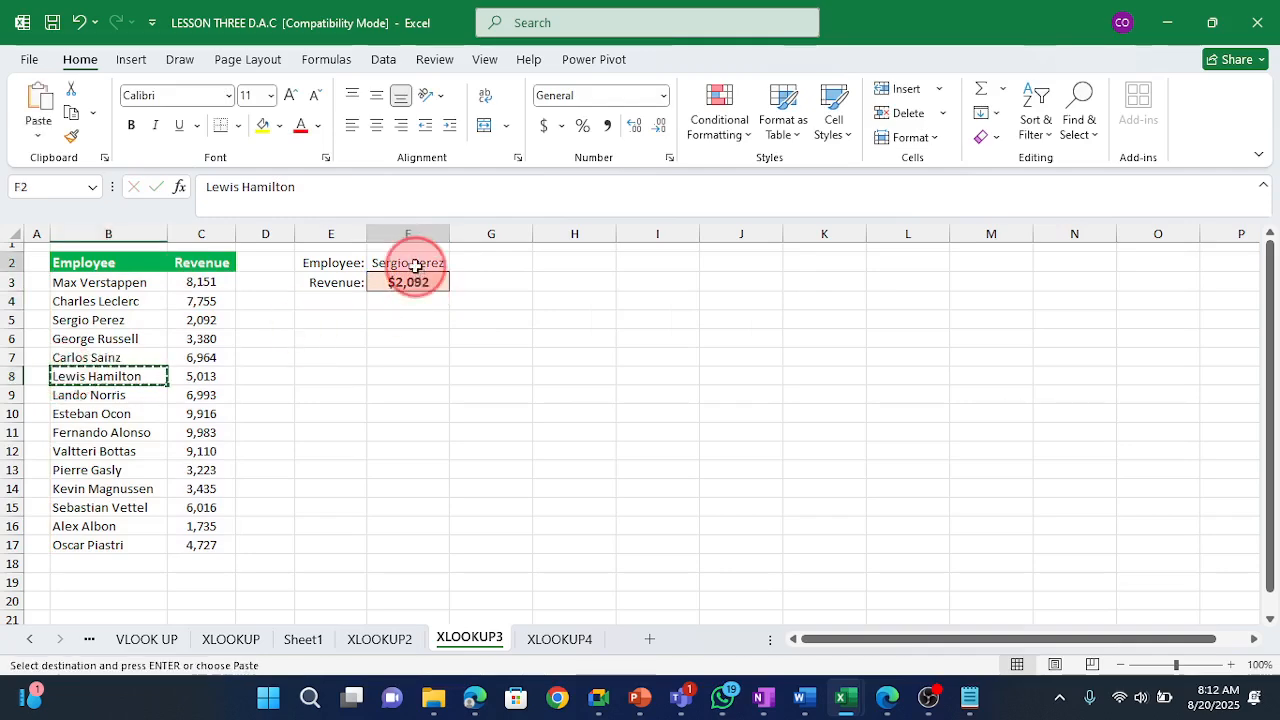
key("ctrl+v")
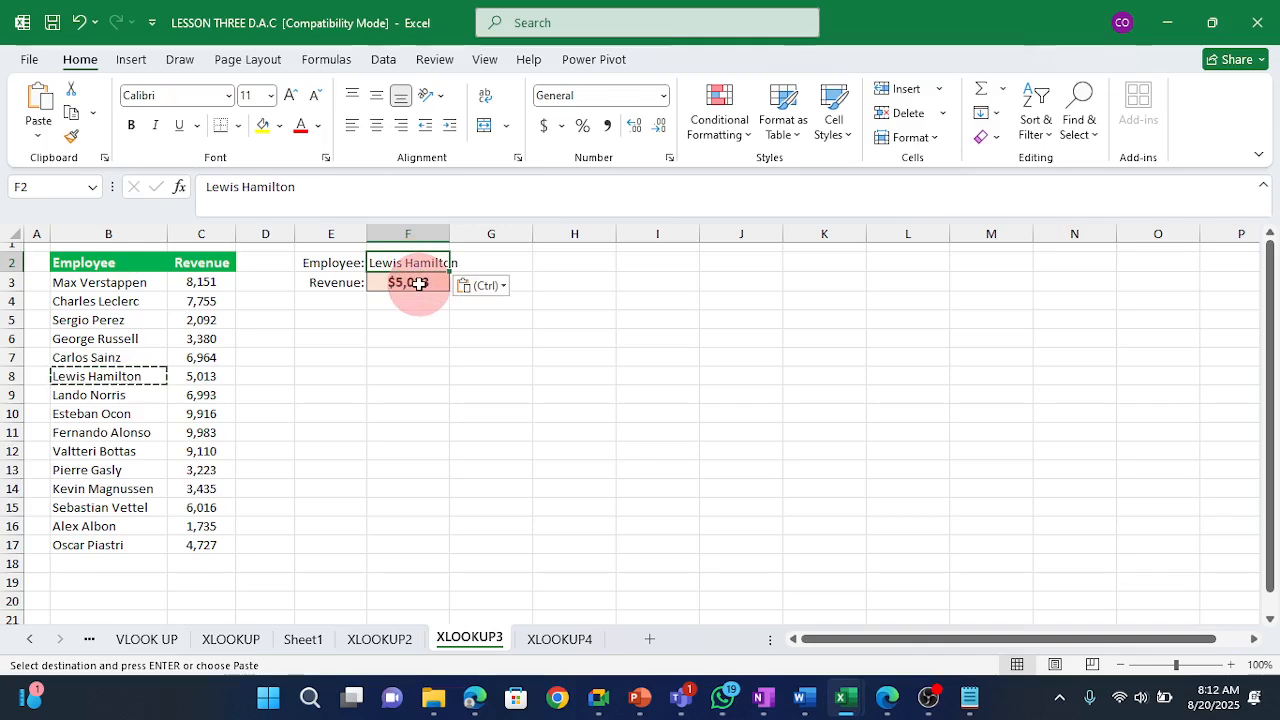
left_click(569, 337)
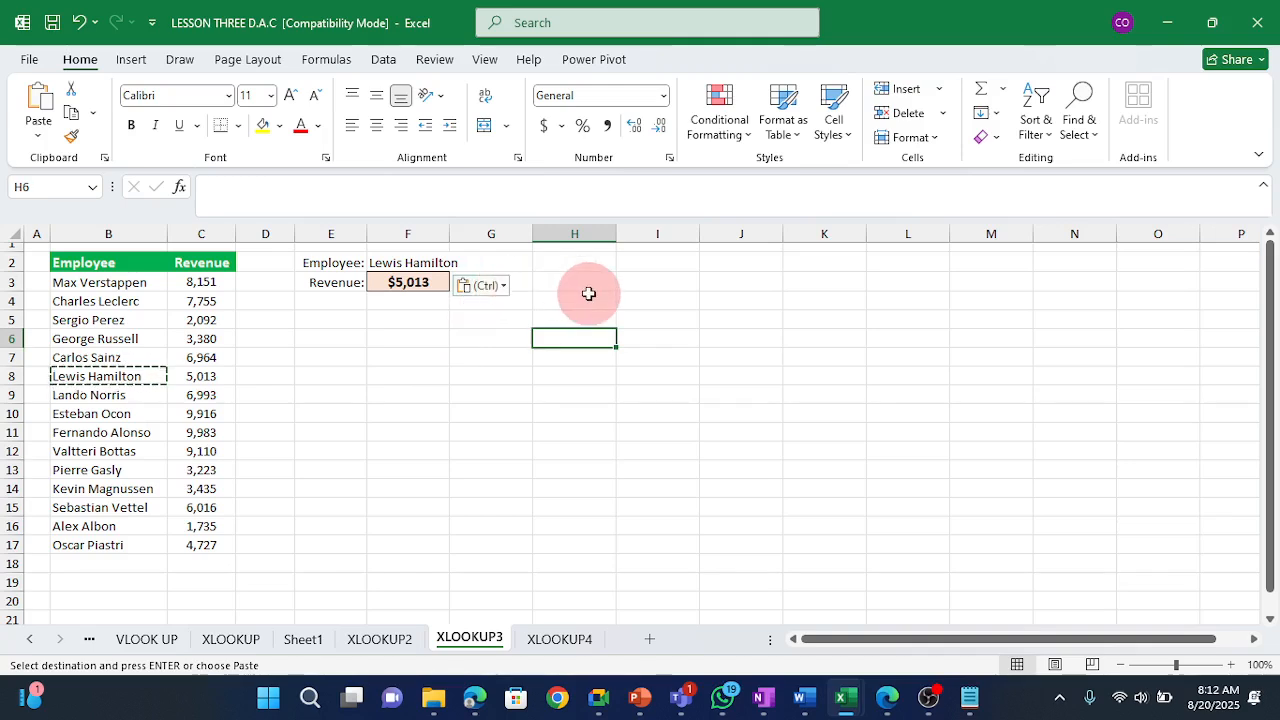
key("Escape")
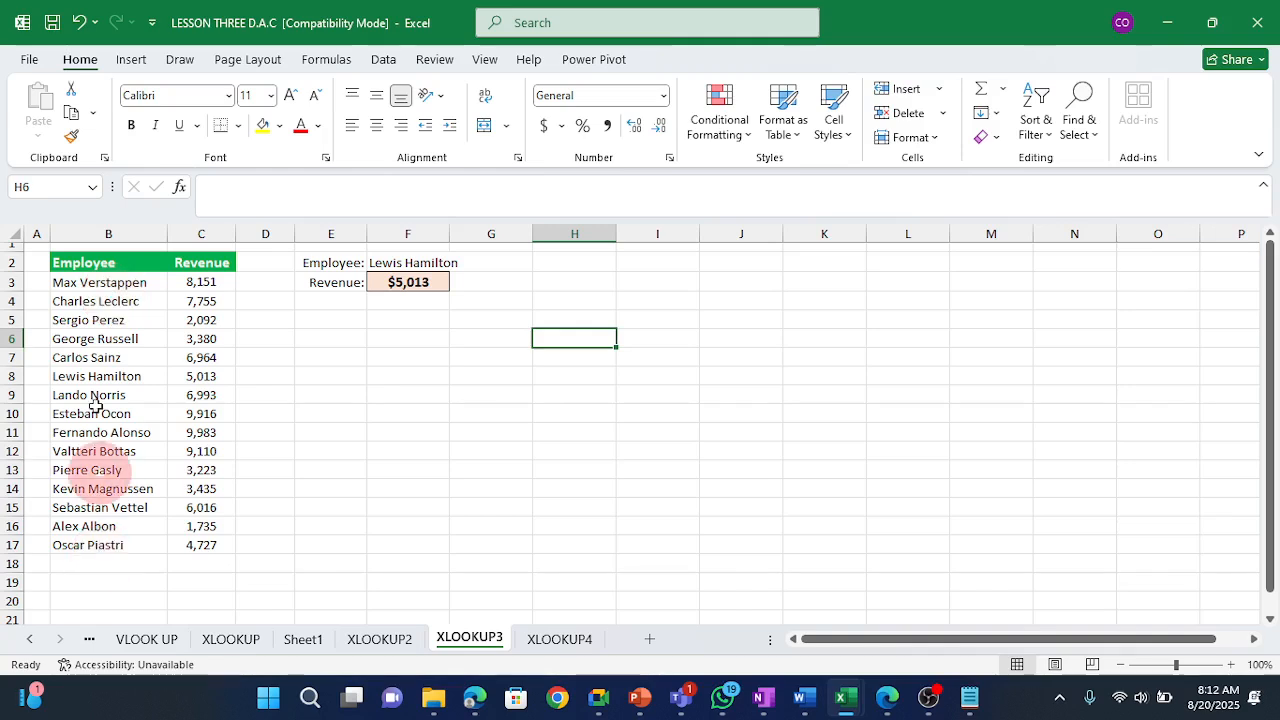
Add List data validation to F2 with the employee names in B3:B17 as its source.
left_click(433, 262)
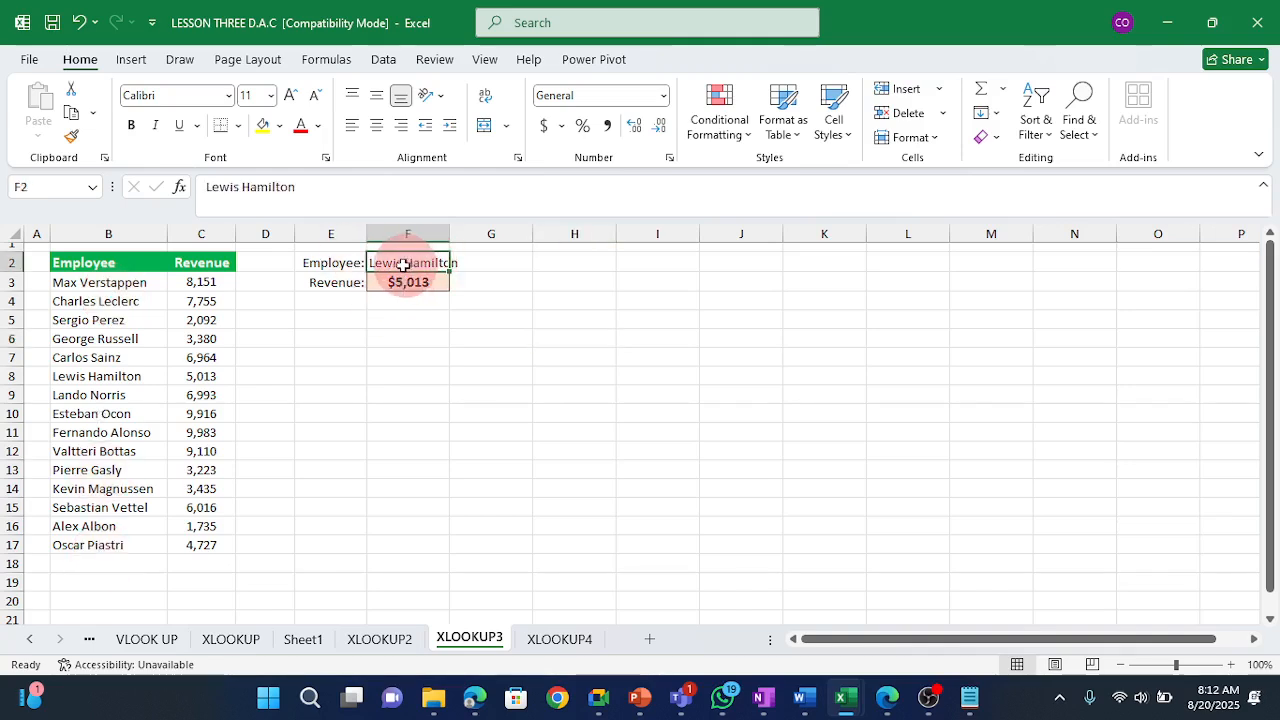
left_click(383, 60)
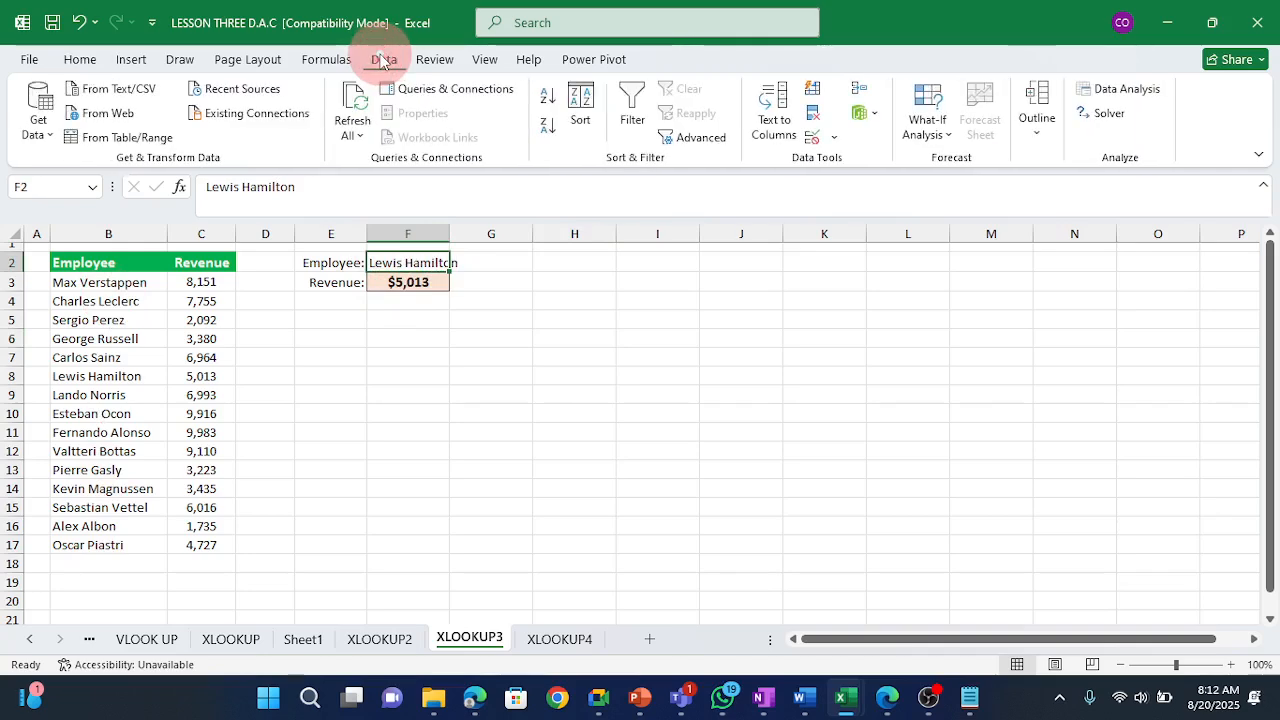
left_click(808, 133)
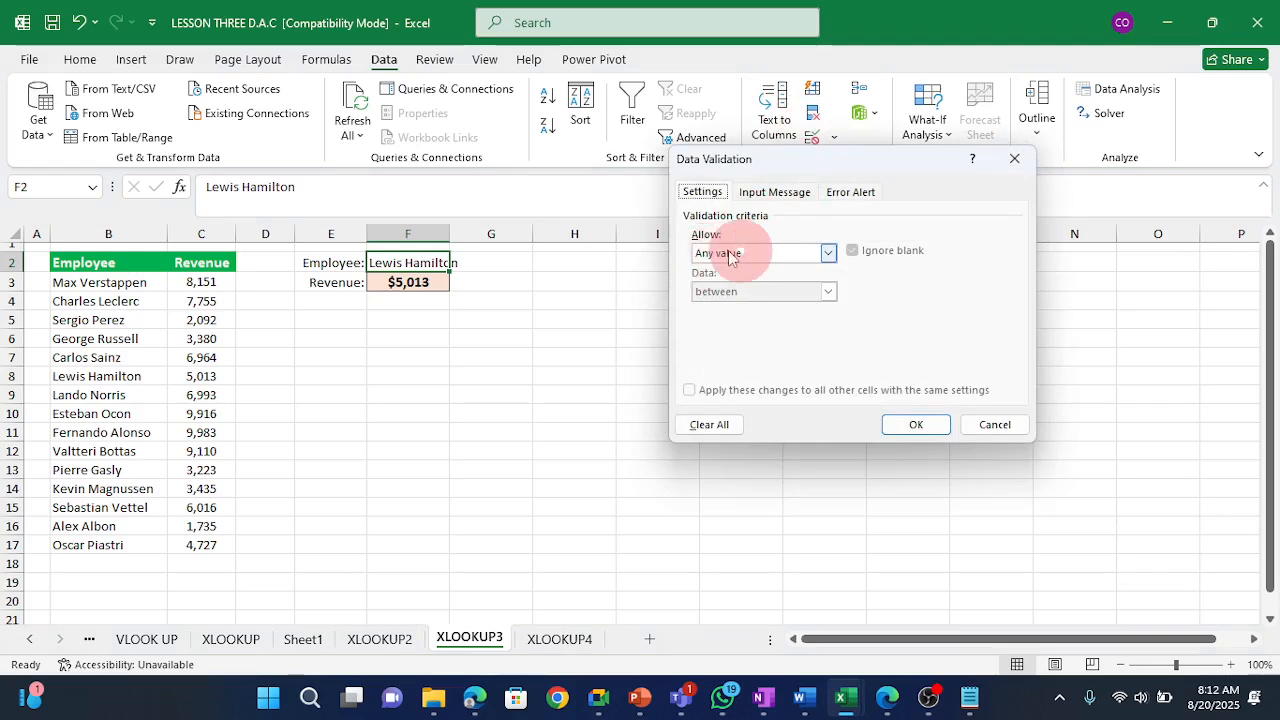
left_click(829, 253)
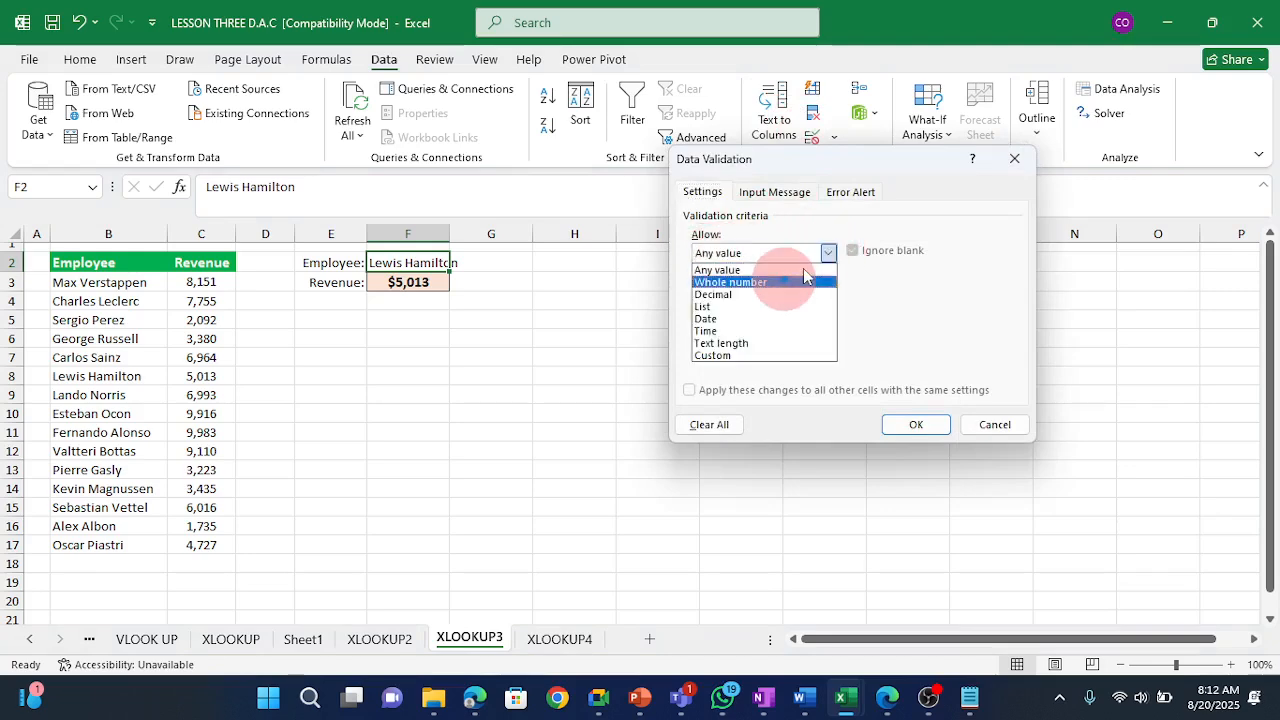
left_click(735, 307)
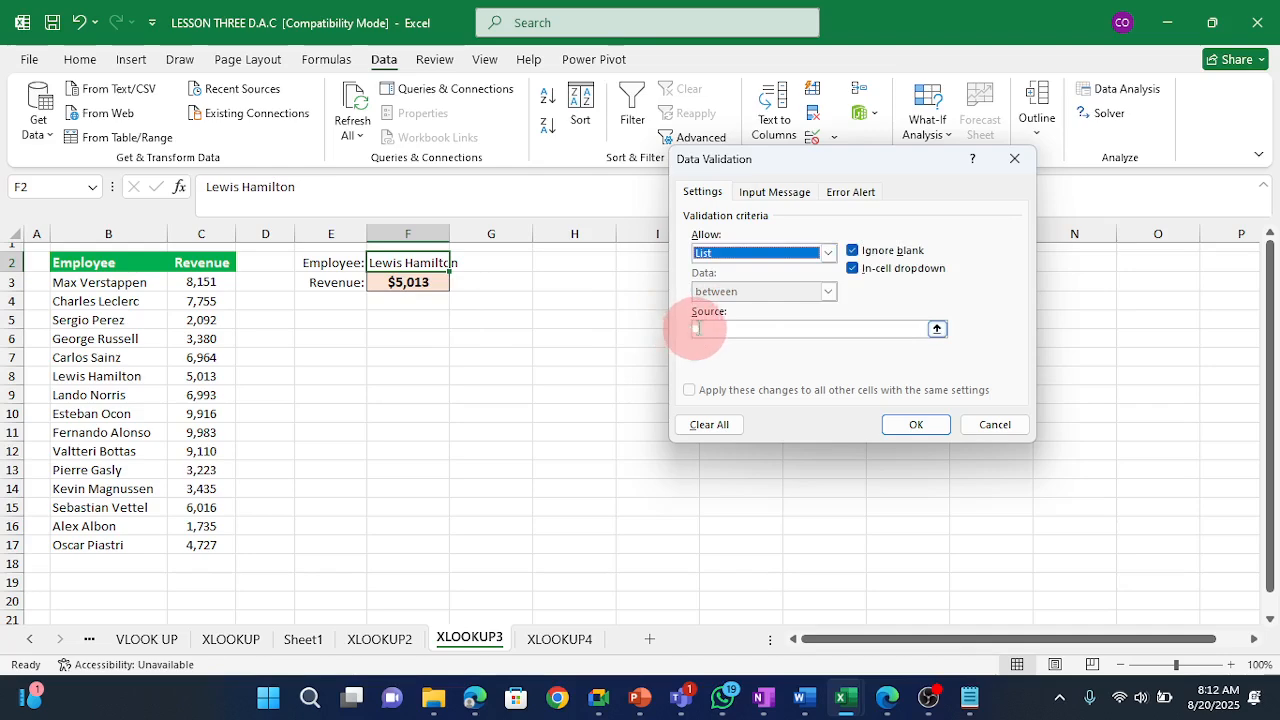
left_click(697, 328)
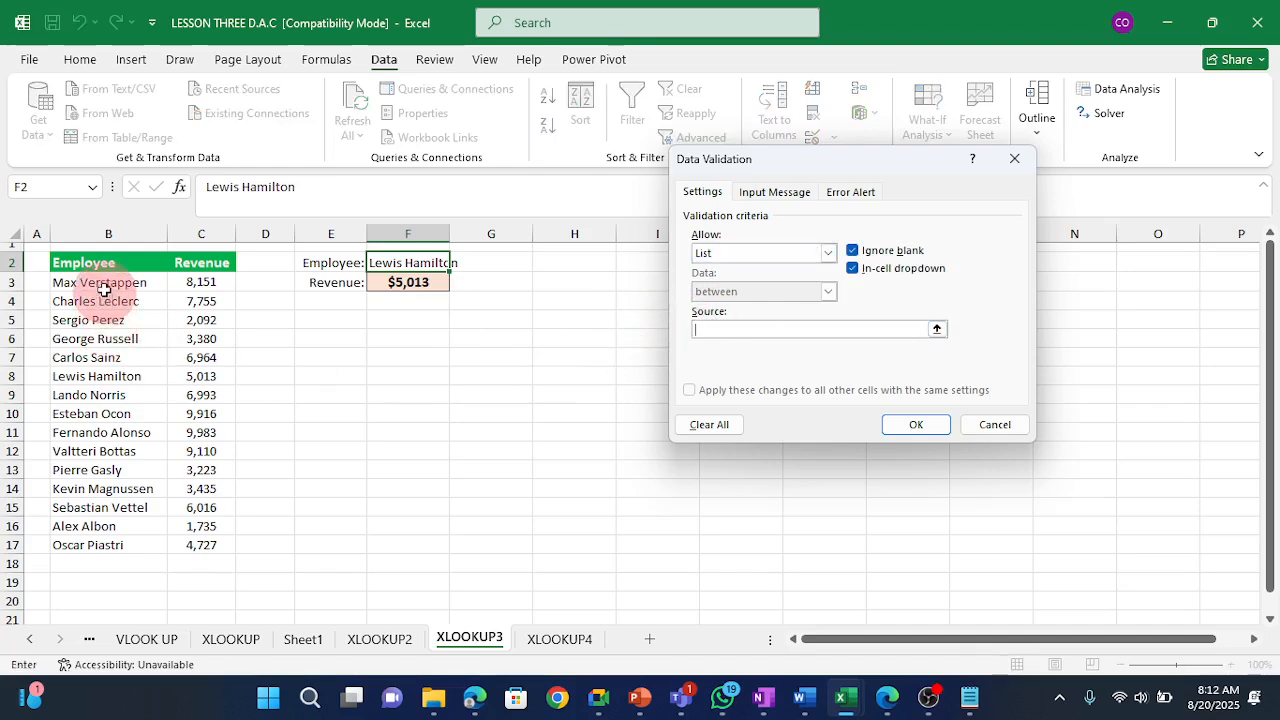
left_click_drag(102, 287, 92, 535)
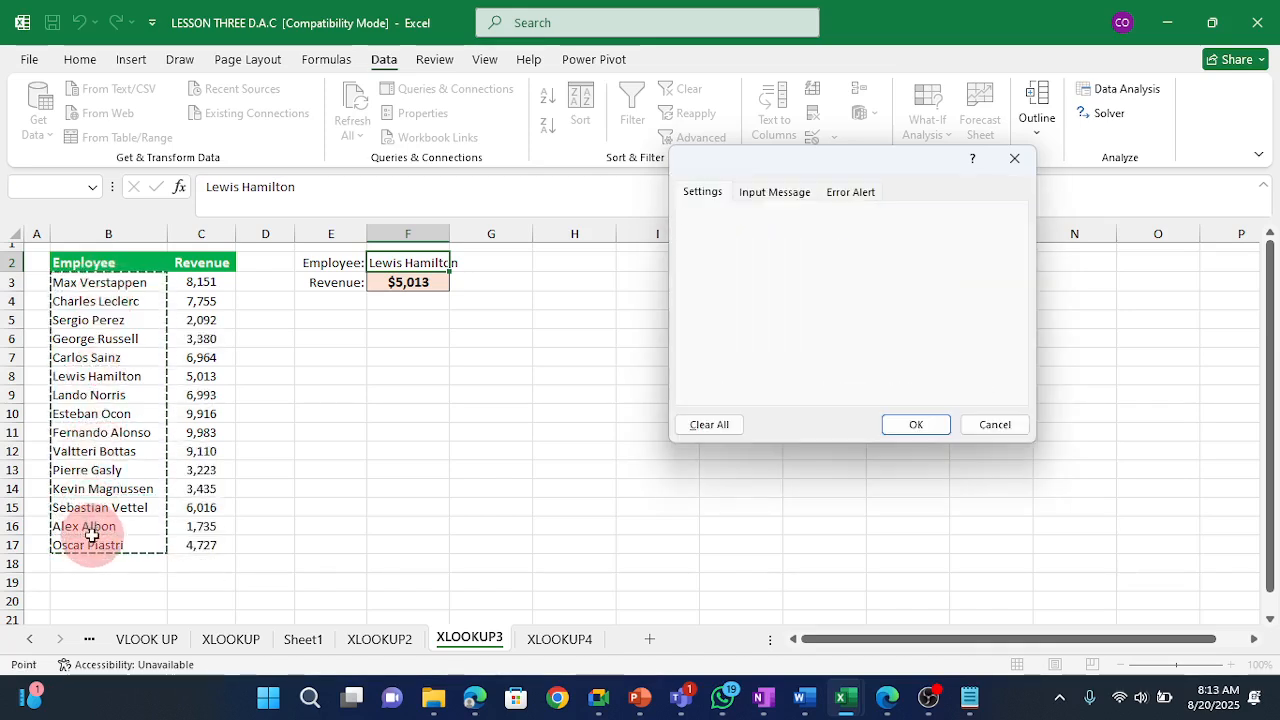
left_click(912, 430)
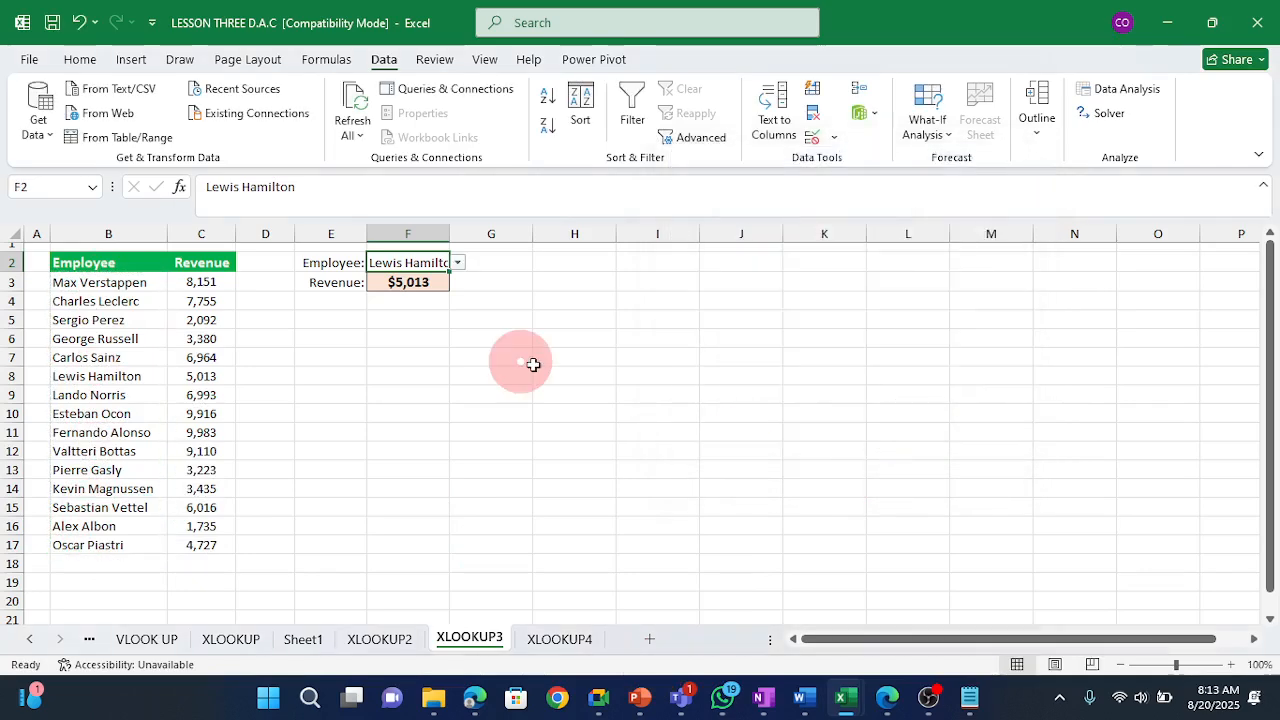
Try F2's dropdown by choosing the employee listed in B17, and finish with the employee listed in B11.
left_click(458, 265)
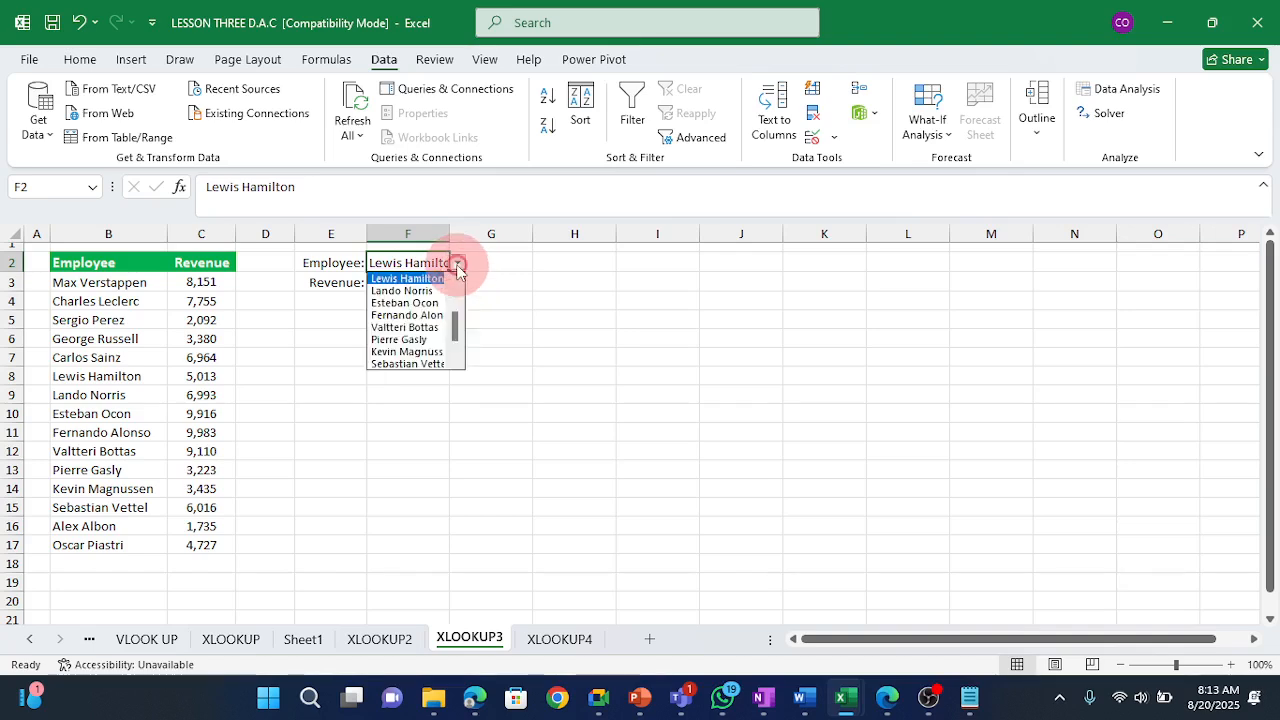
left_click_drag(455, 328, 456, 366)
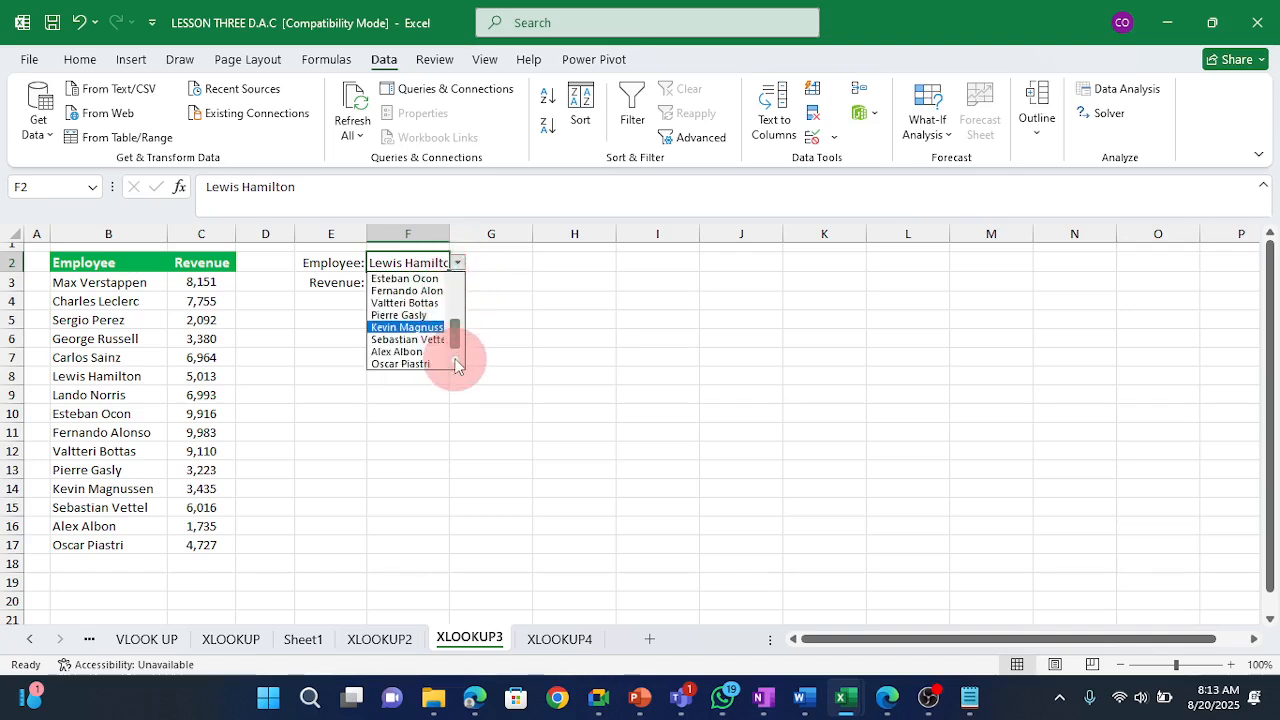
left_click(402, 364)
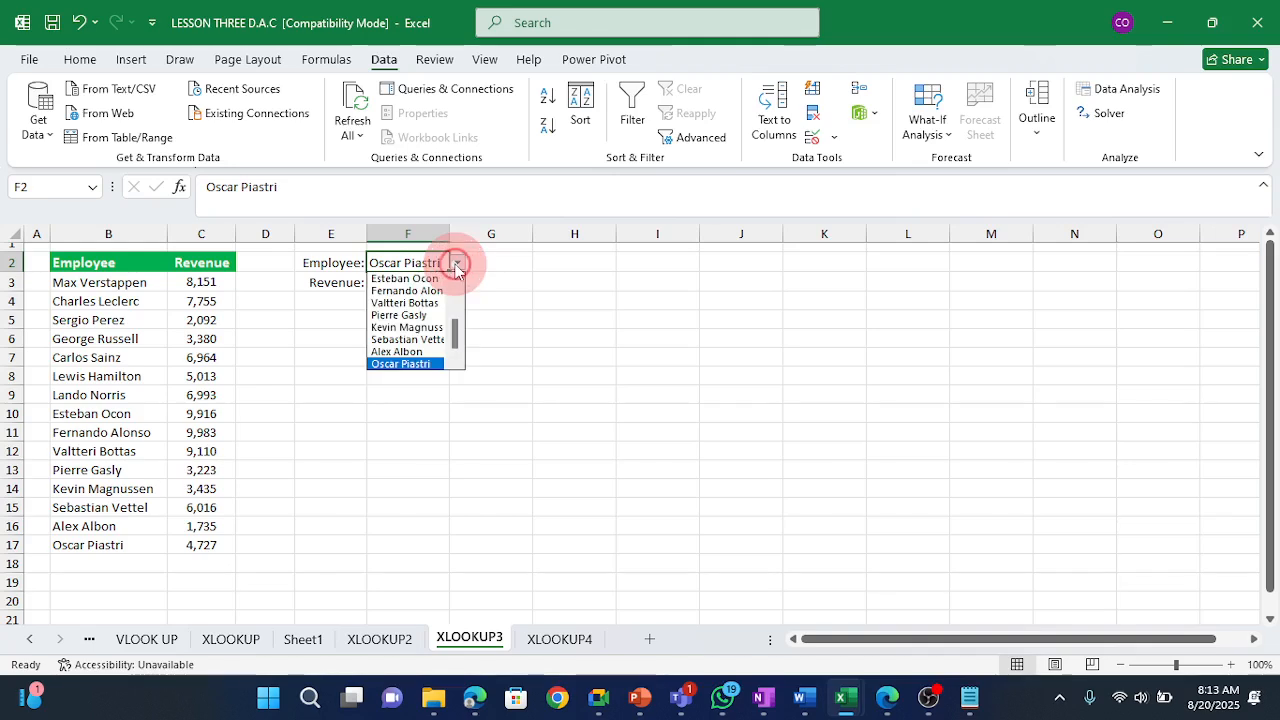
left_click(407, 290)
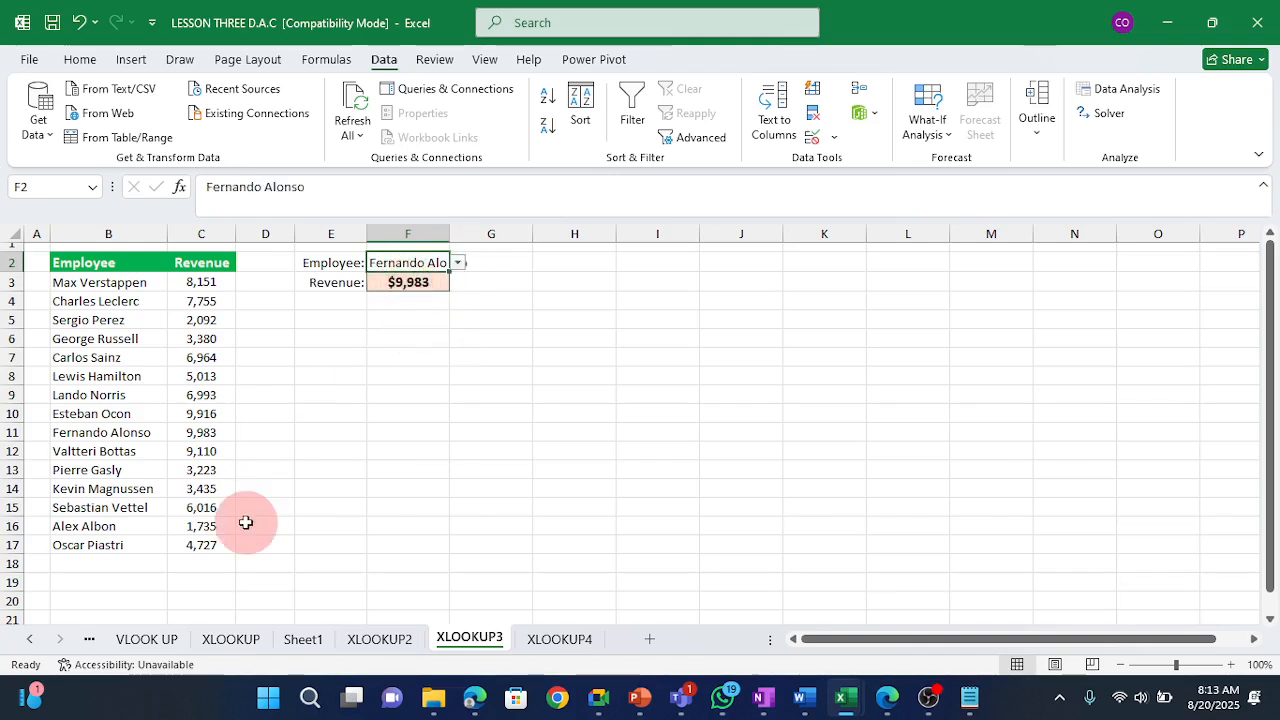
On the XLOOKUP4 sheet, start an XLOOKUP formula in I3 with H3 as the lookup value.
left_click(540, 641)
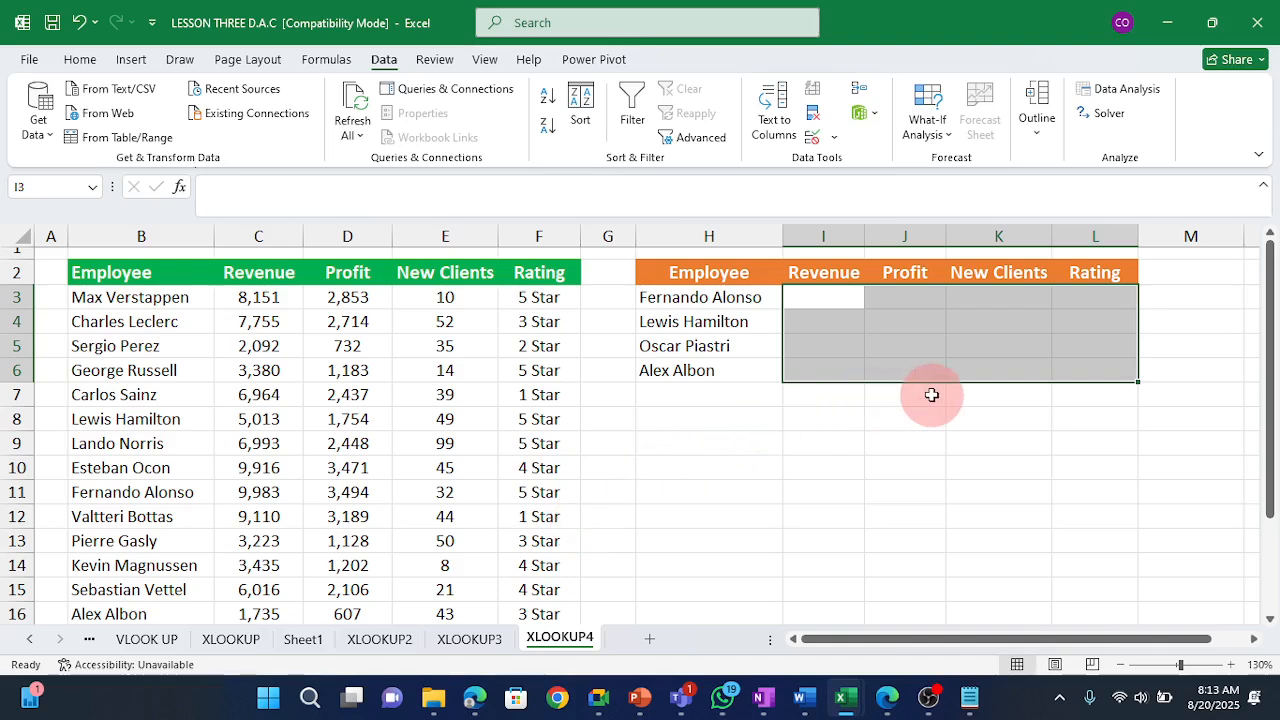
left_click(836, 303)
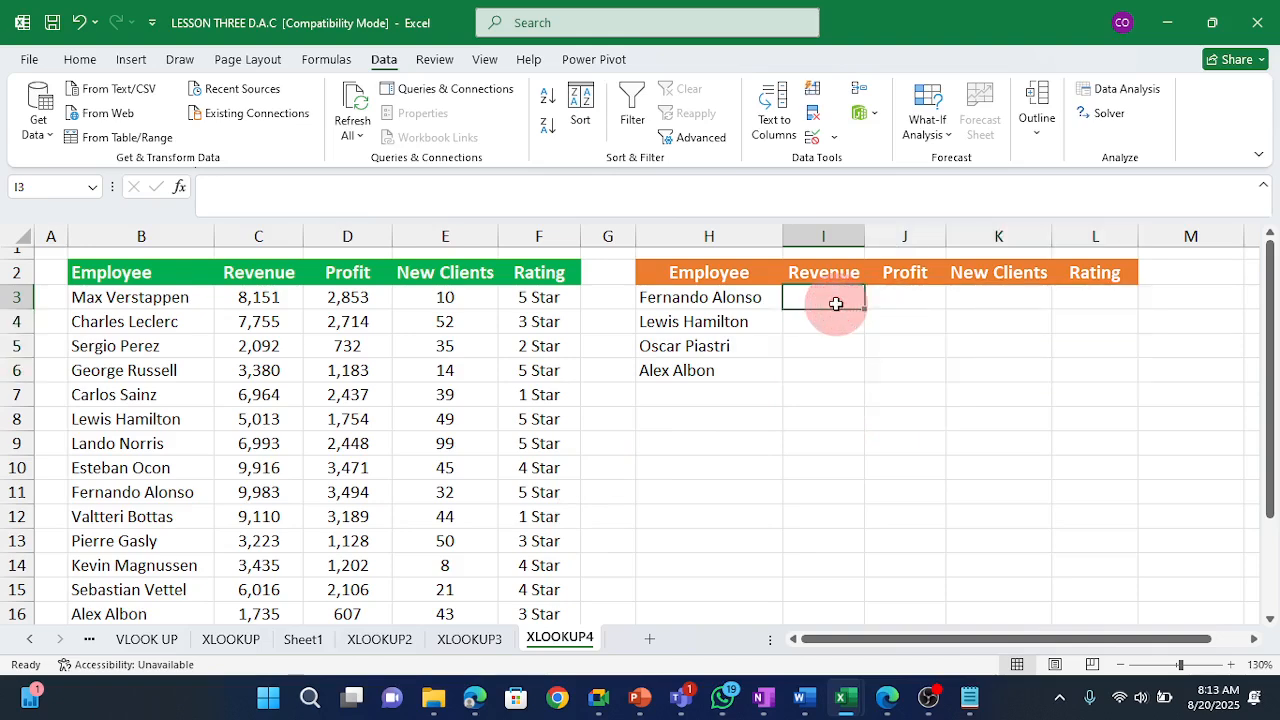
type("=")
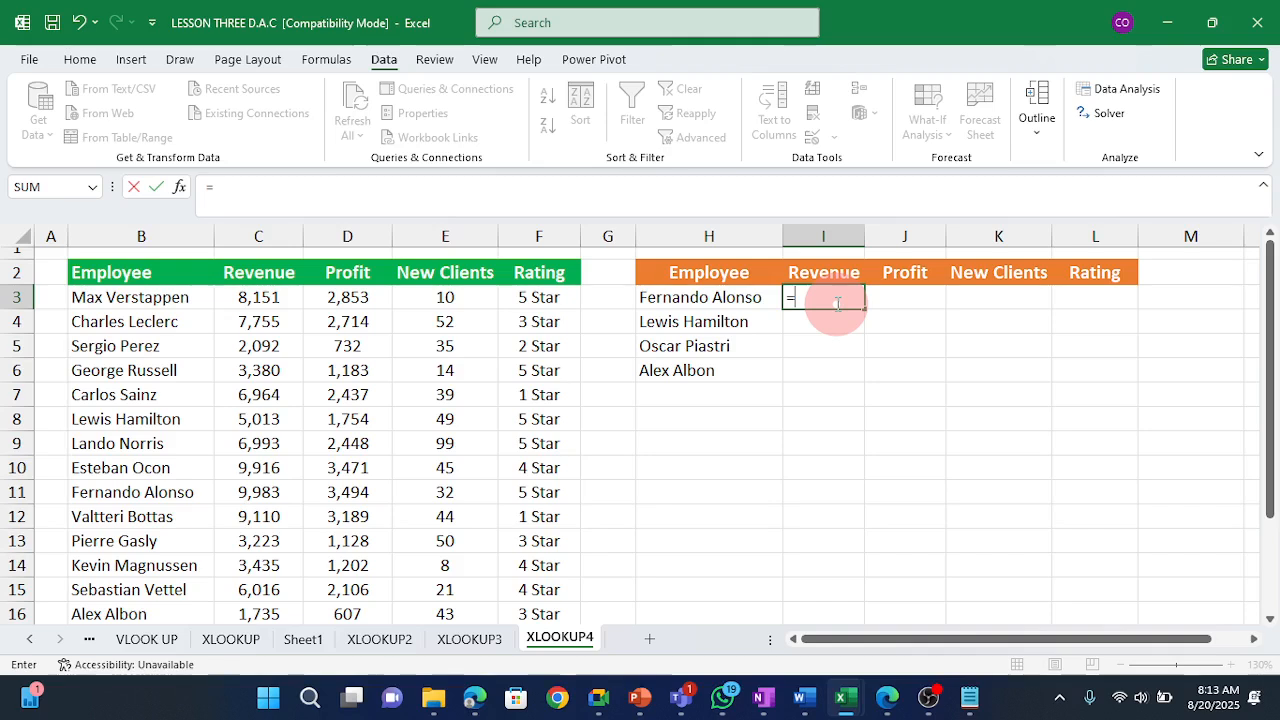
type("XL")
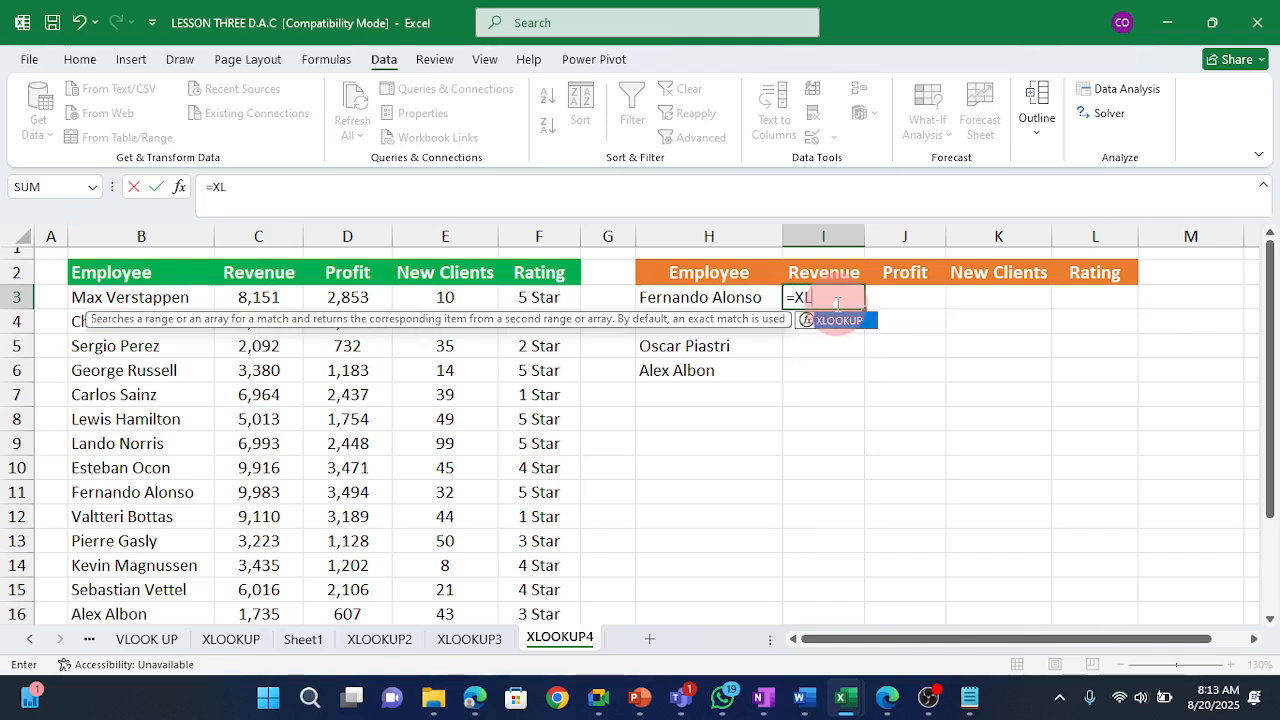
key("Tab")
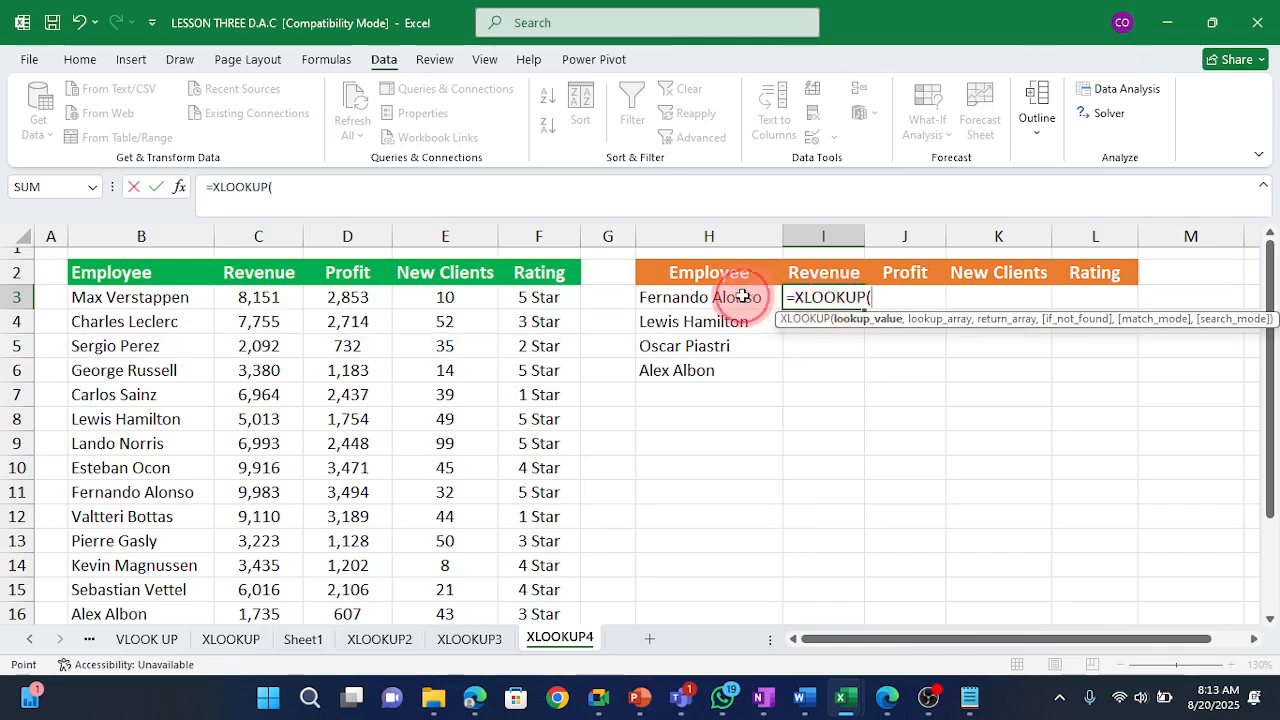
left_click(743, 297)
type(",")
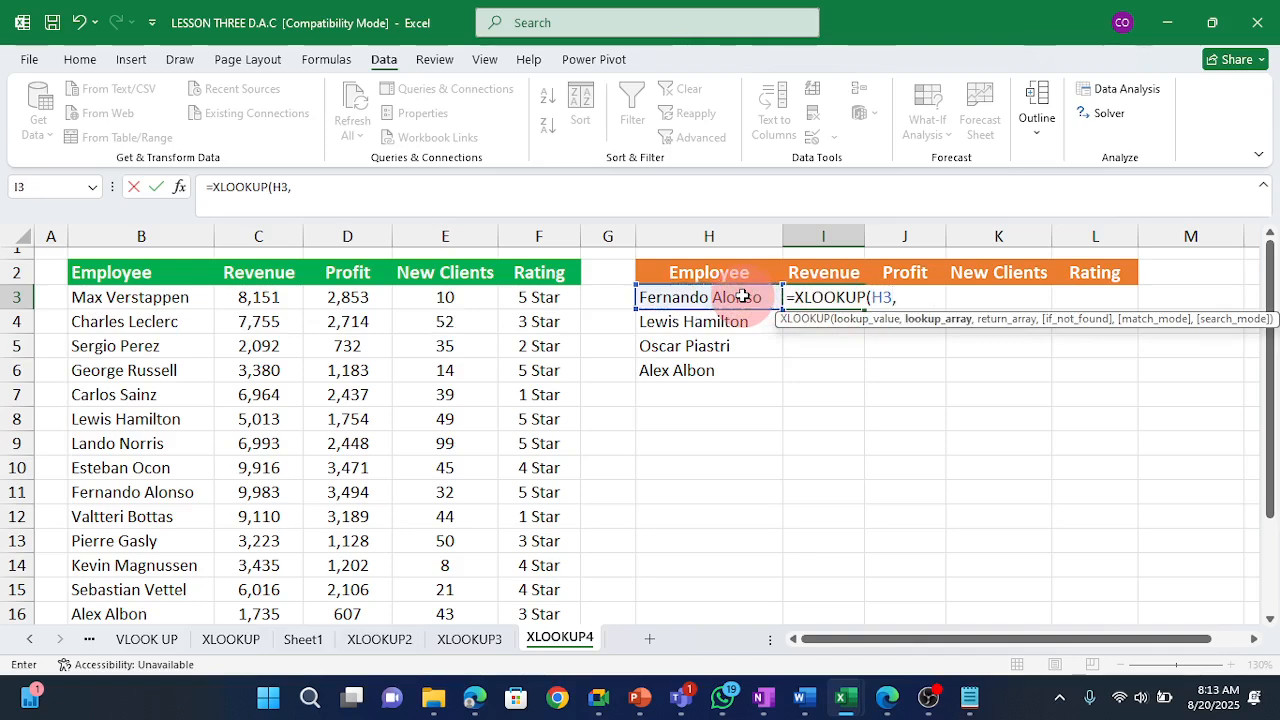
Complete the I3 formula with lookup array B3:B17 and the multi-column return array C3:F17, and enter it.
left_click_drag(166, 297, 122, 574)
type(",")
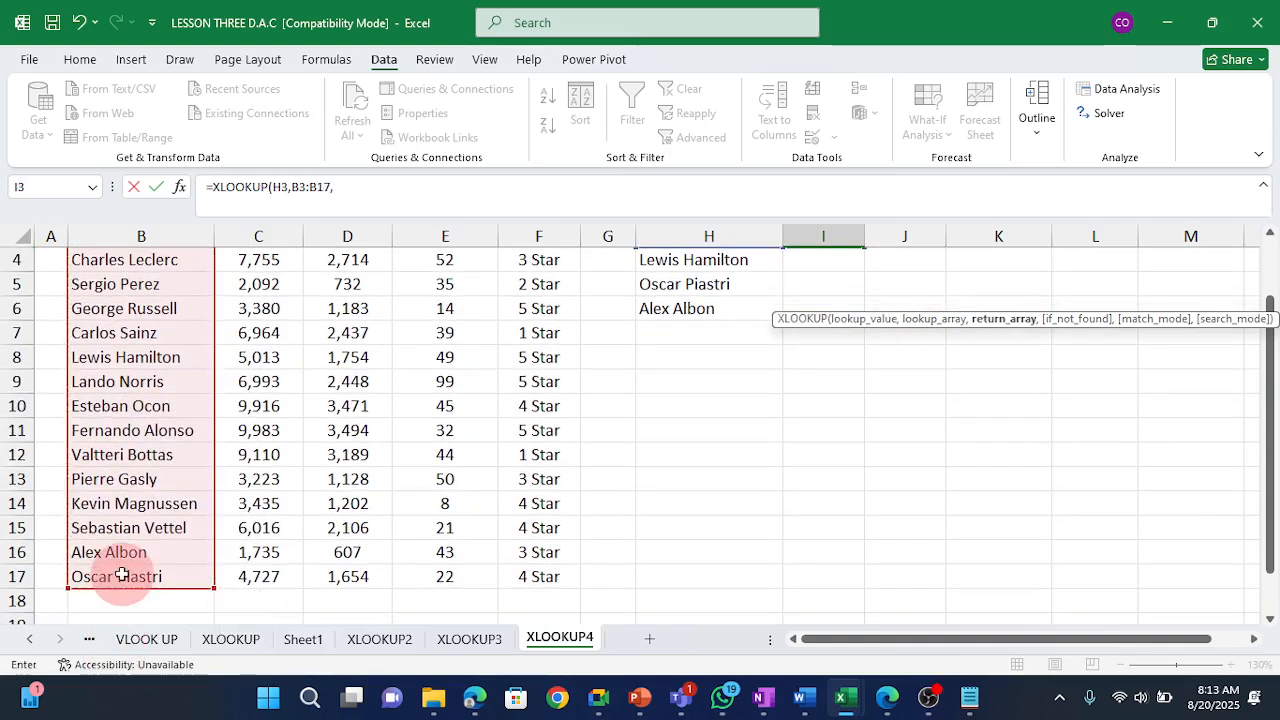
scroll(320, 543, "up", 1)
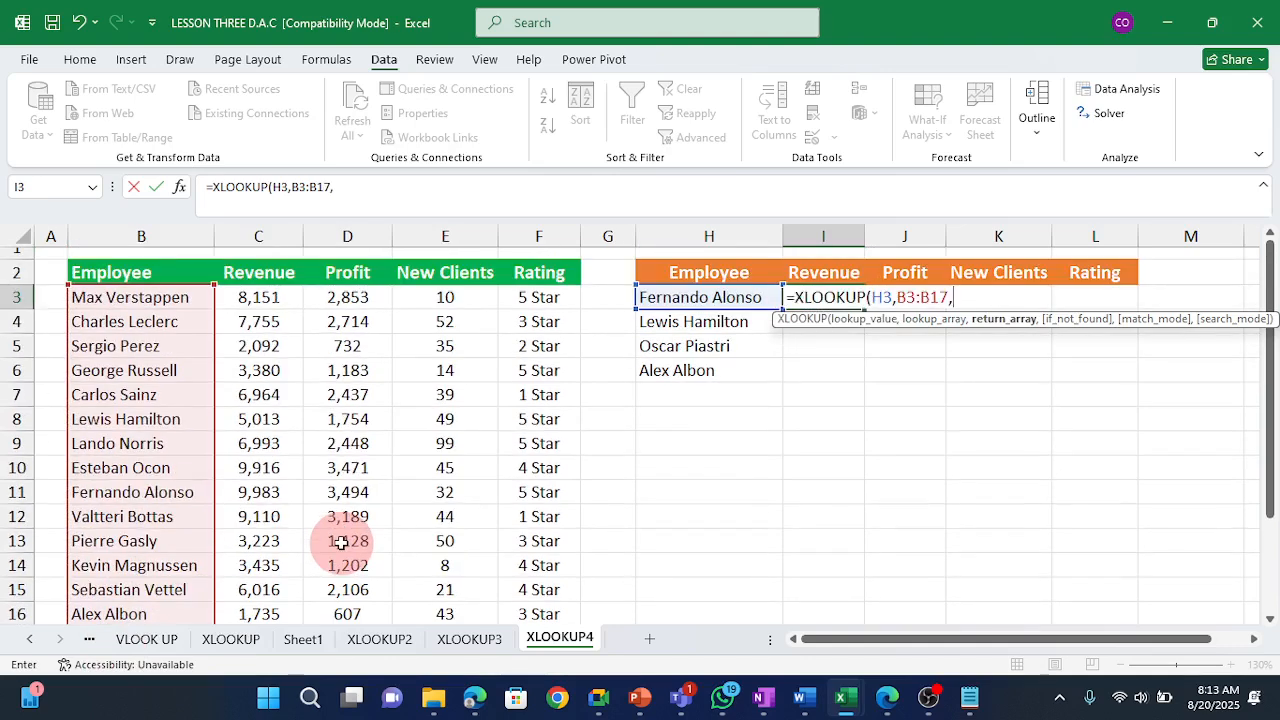
left_click(261, 299)
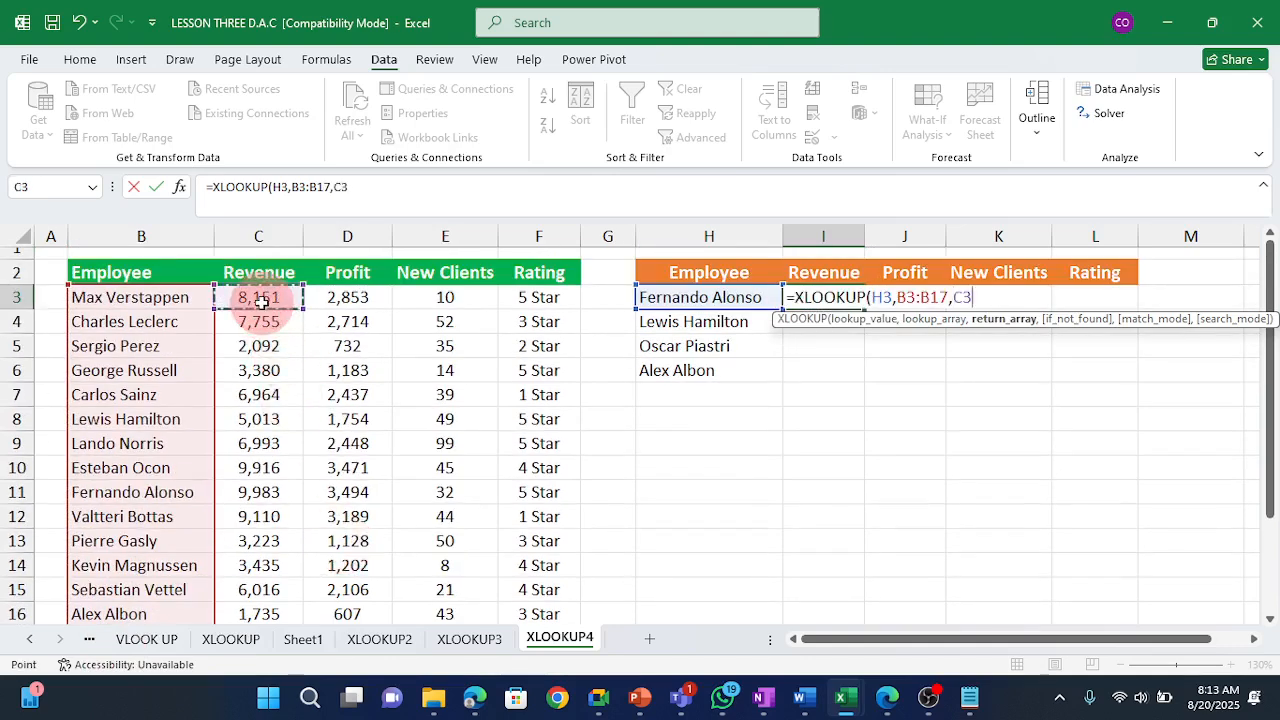
key("ctrl+shift+Right")
key("ctrl+shift+Down")
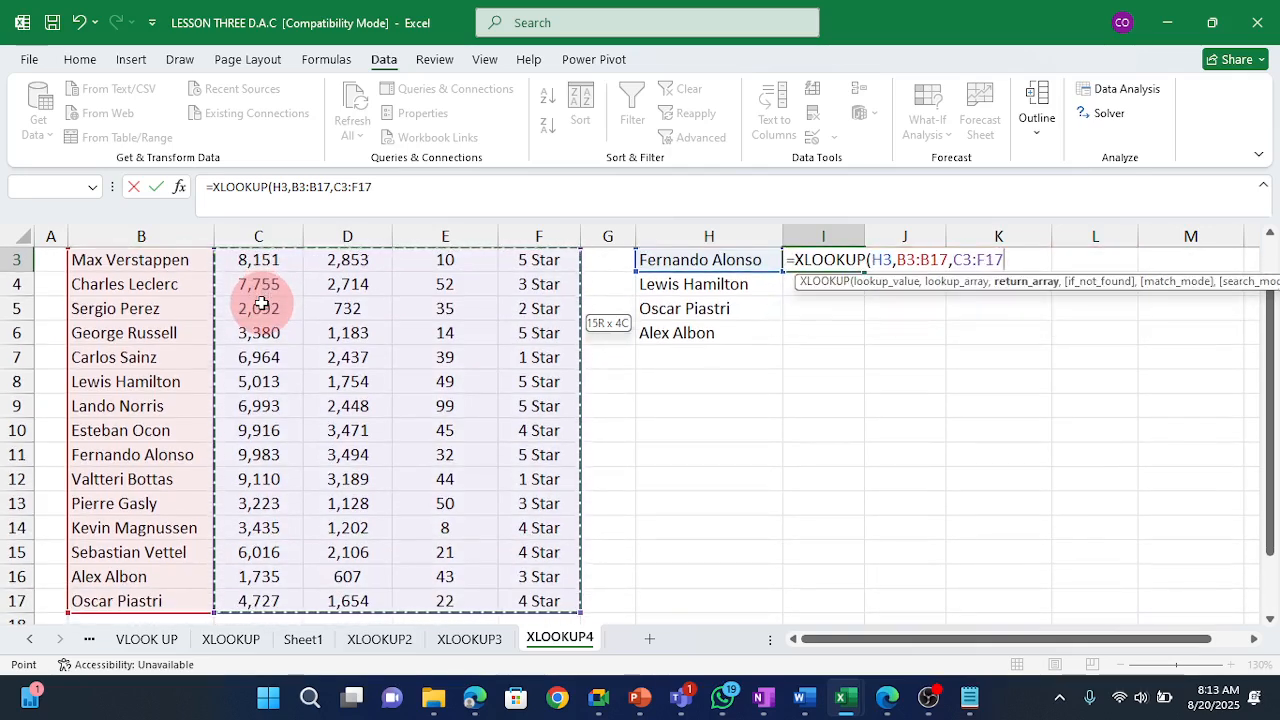
key("ctrl+Return")
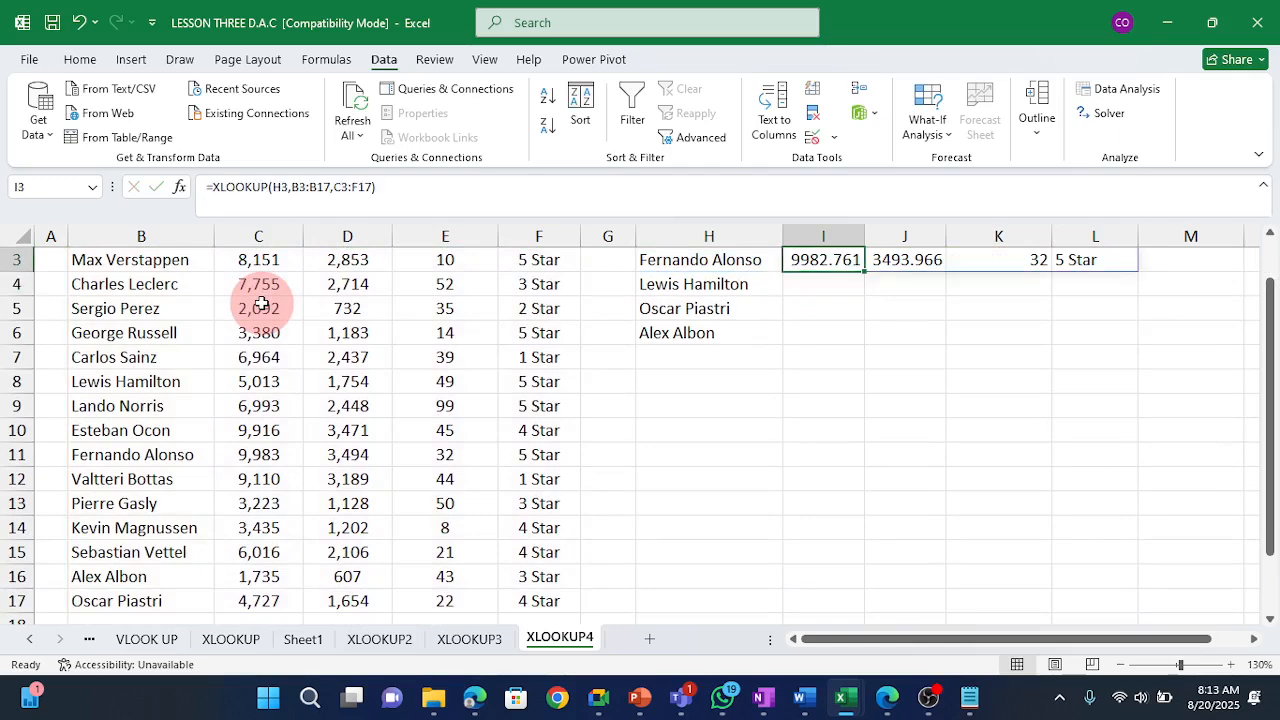
key("Up")
key("Up")
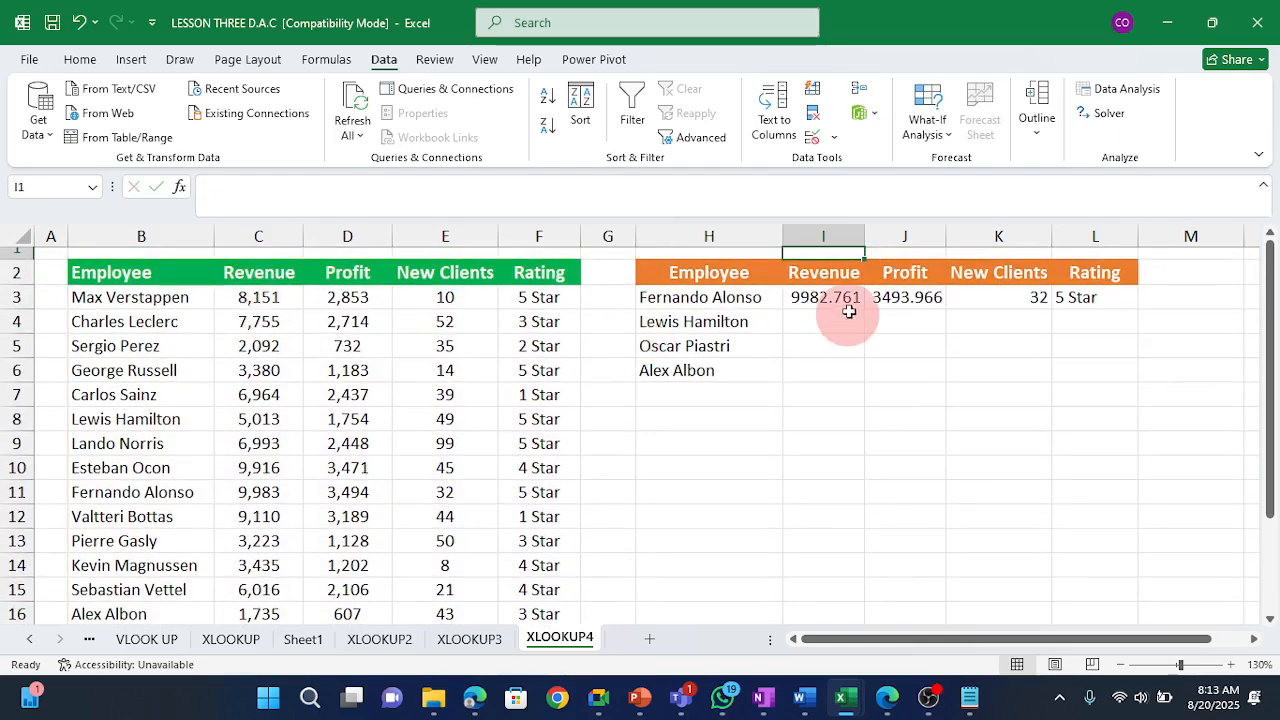
Fill the XLOOKUP results in I3:L3 down through row 6 for the remaining employees.
left_click_drag(808, 297, 1110, 297)
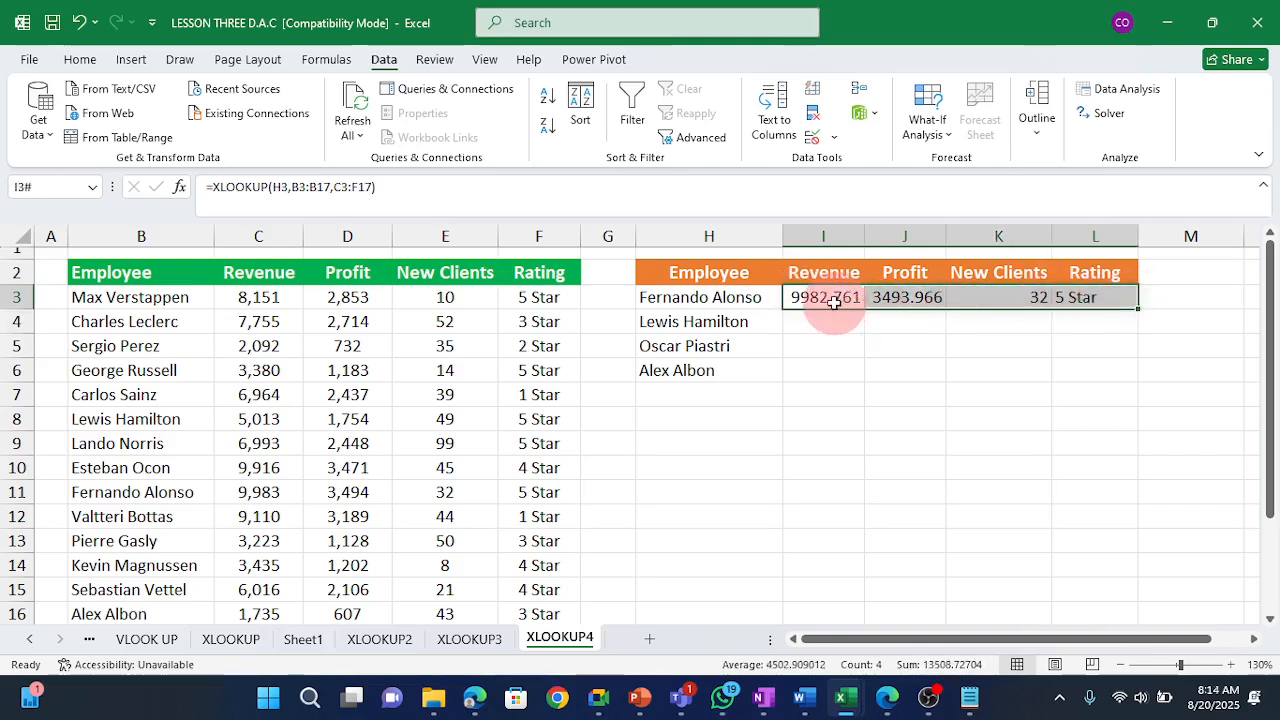
left_click_drag(1138, 310, 1140, 382)
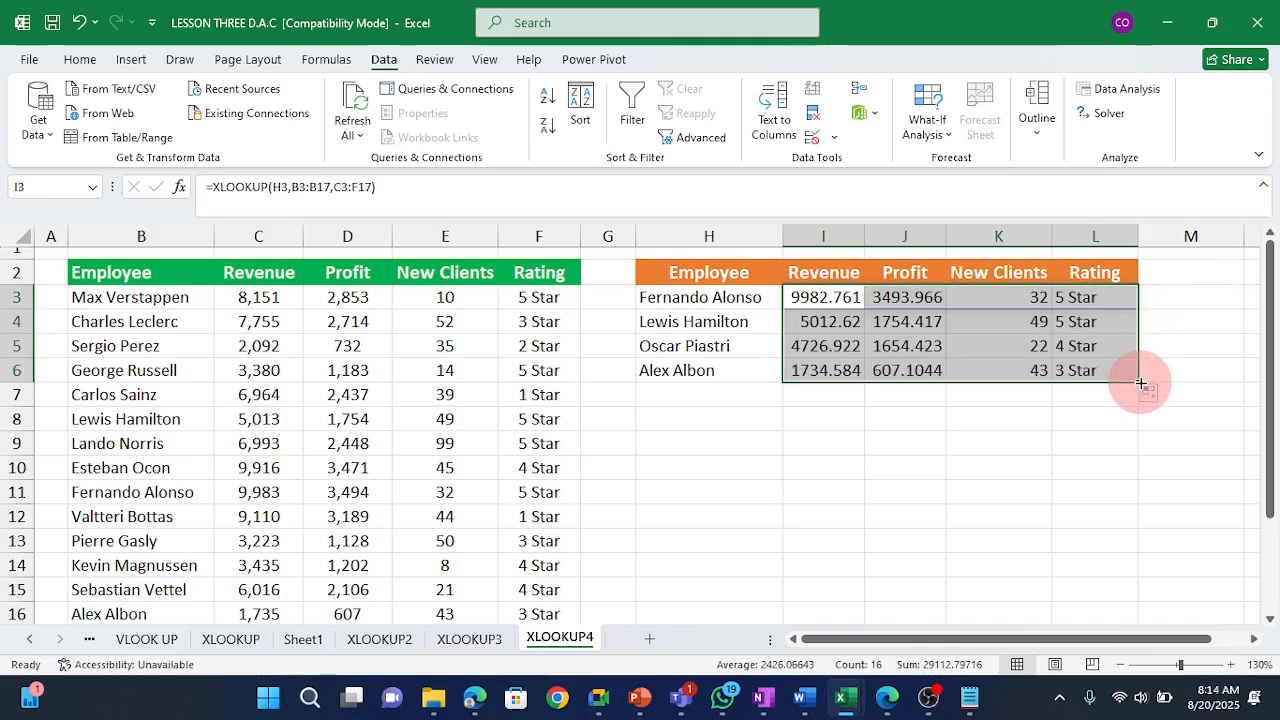
left_click(905, 249)
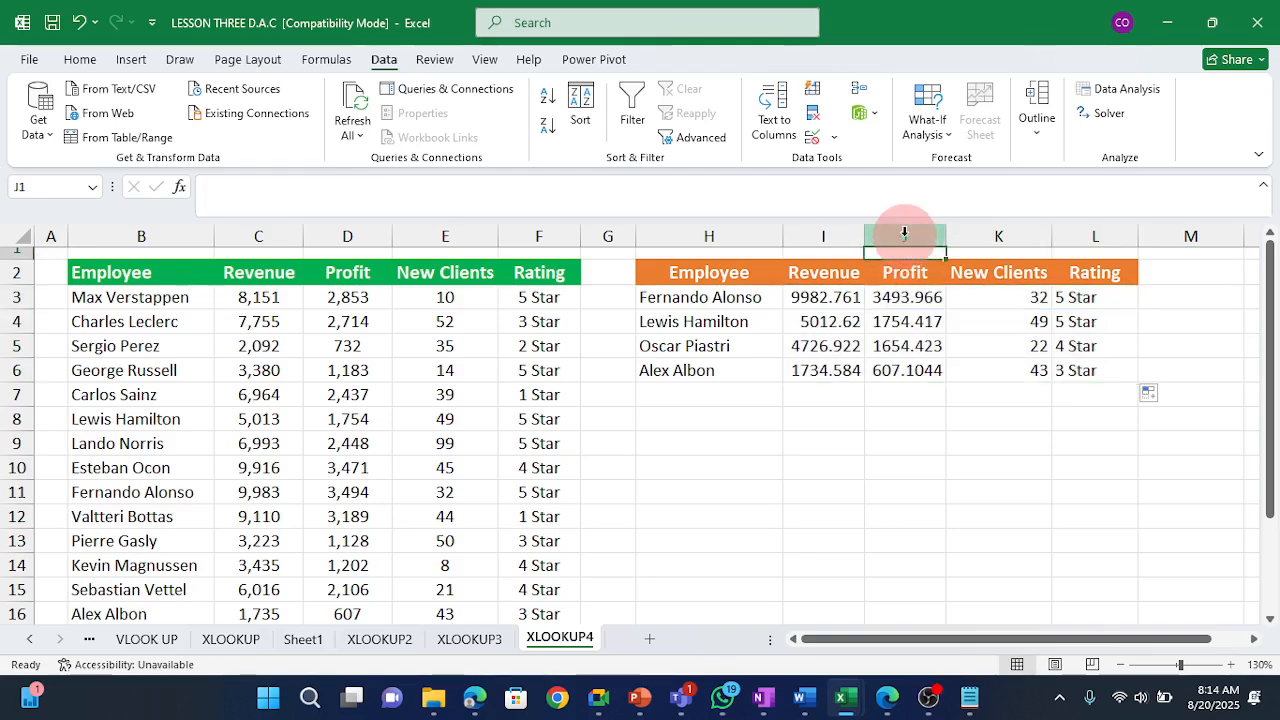
Format the Revenue and Profit columns I and J with comma style and no decimals, auto-fitting their widths.
left_click(904, 236)
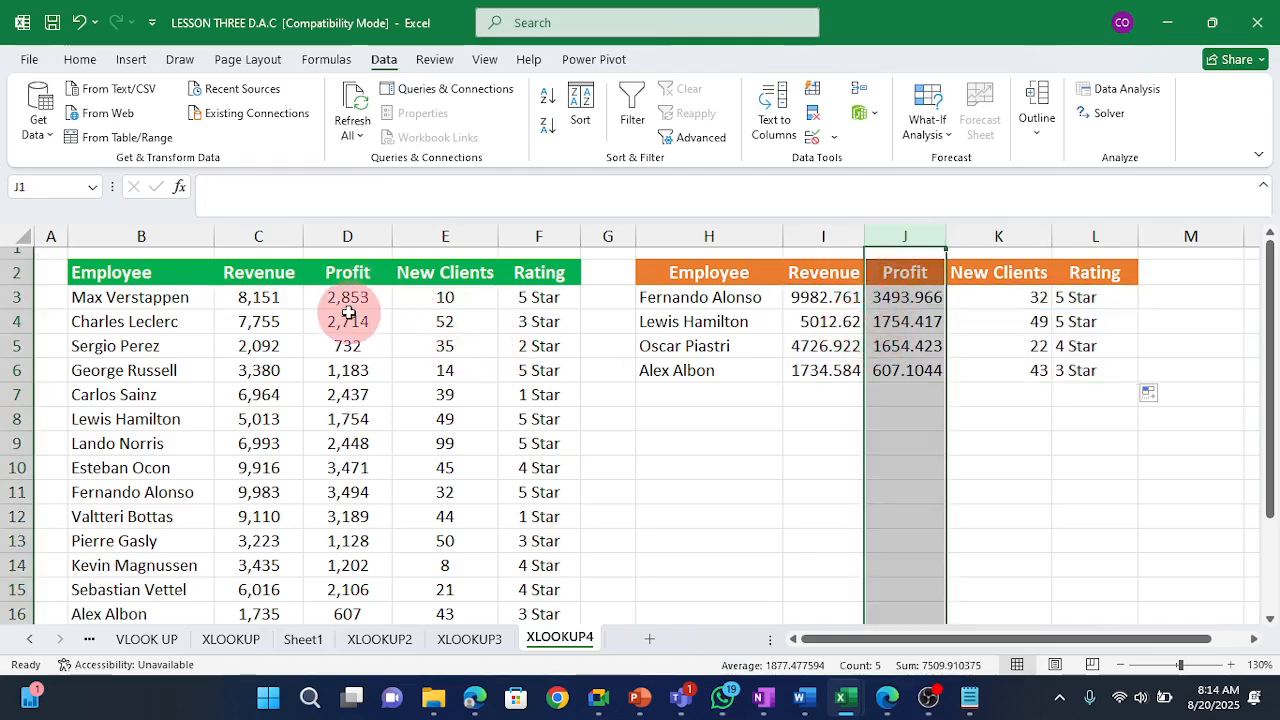
left_click(88, 62)
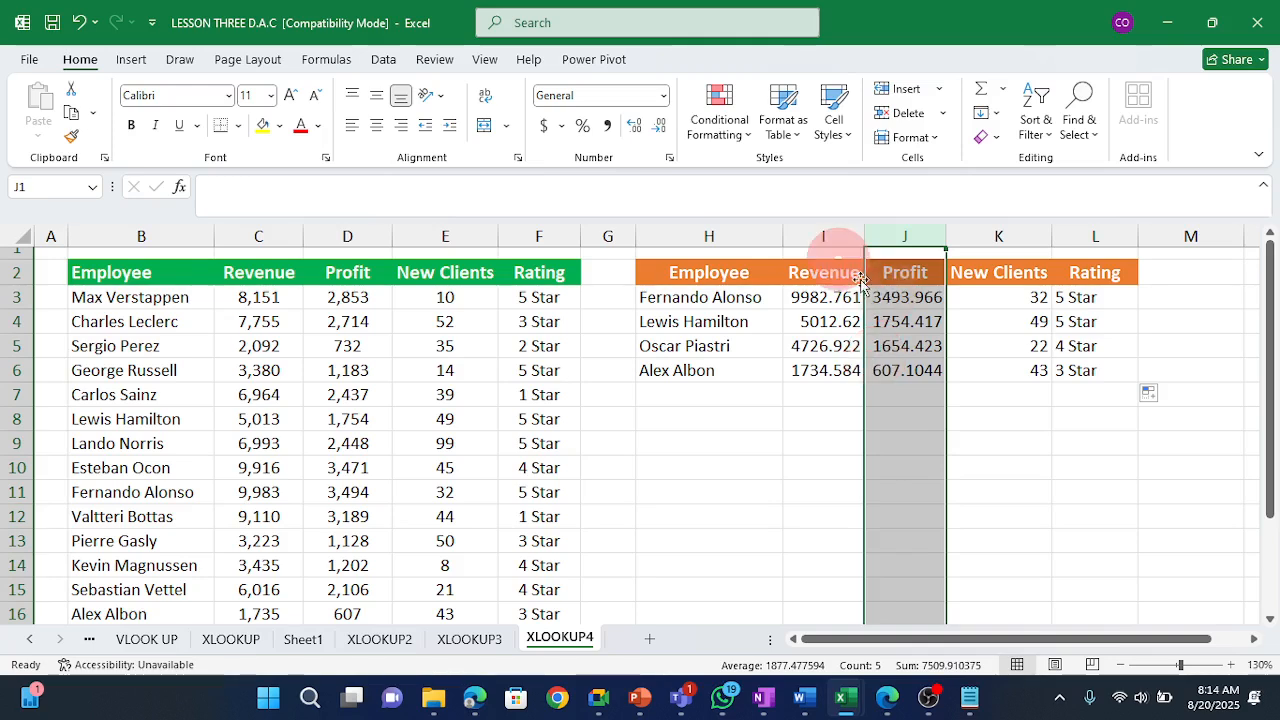
left_click_drag(823, 236, 889, 240)
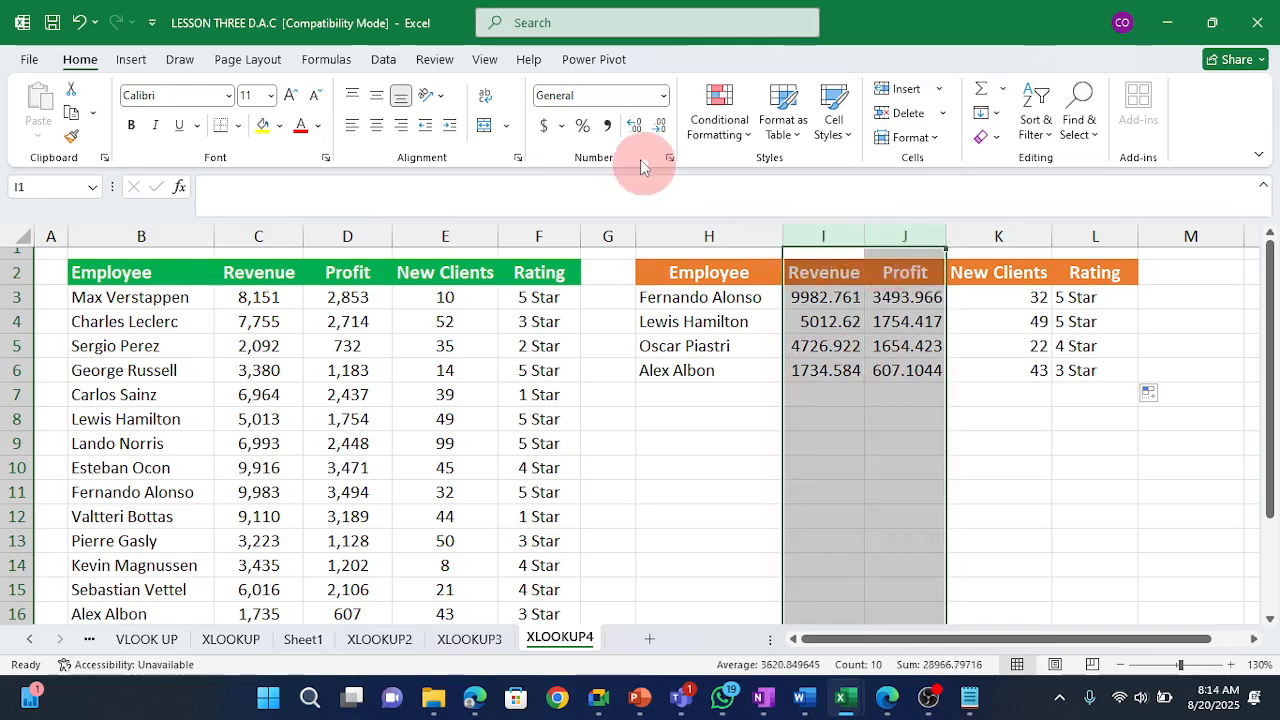
left_click(607, 126)
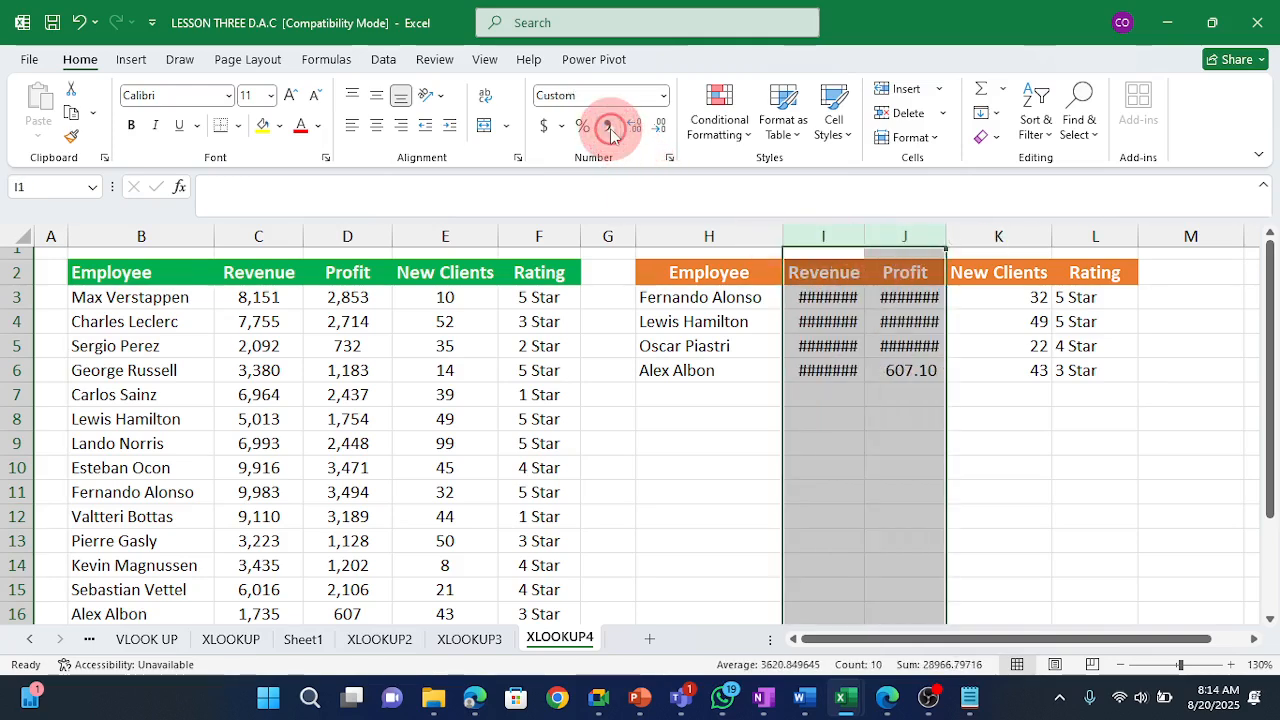
double_click(864, 236)
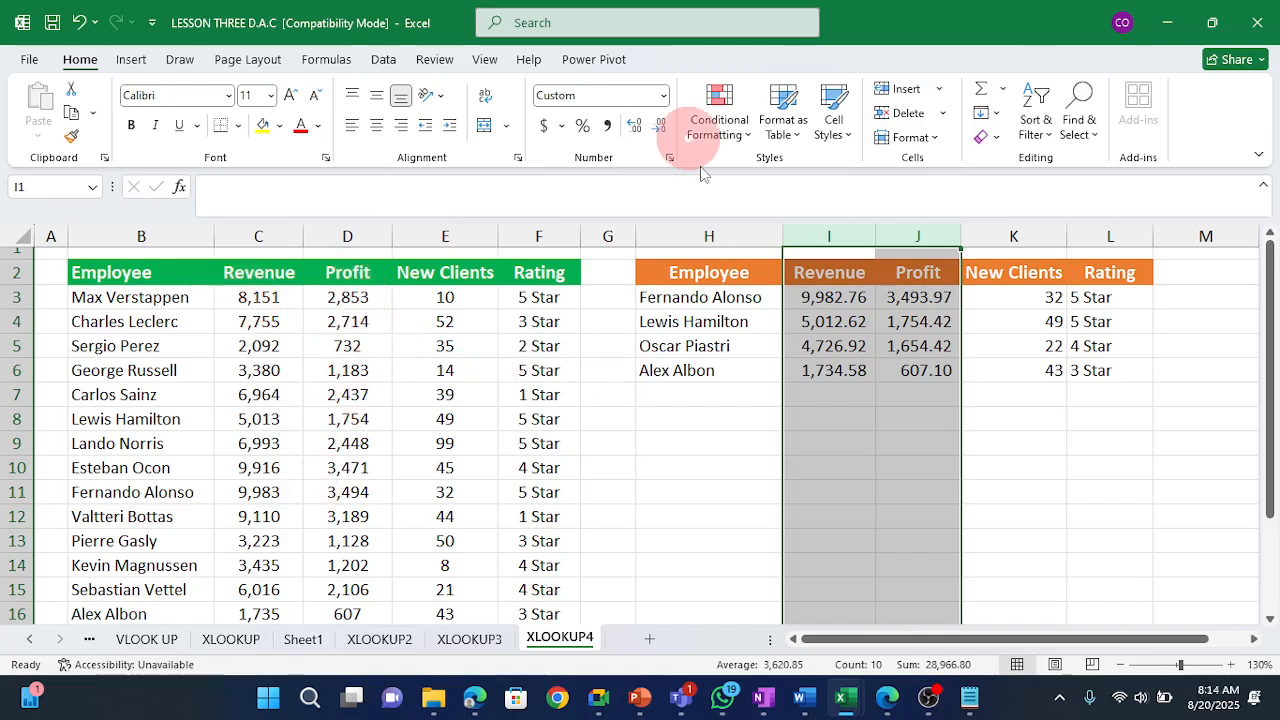
left_click(662, 127)
left_click(662, 127)
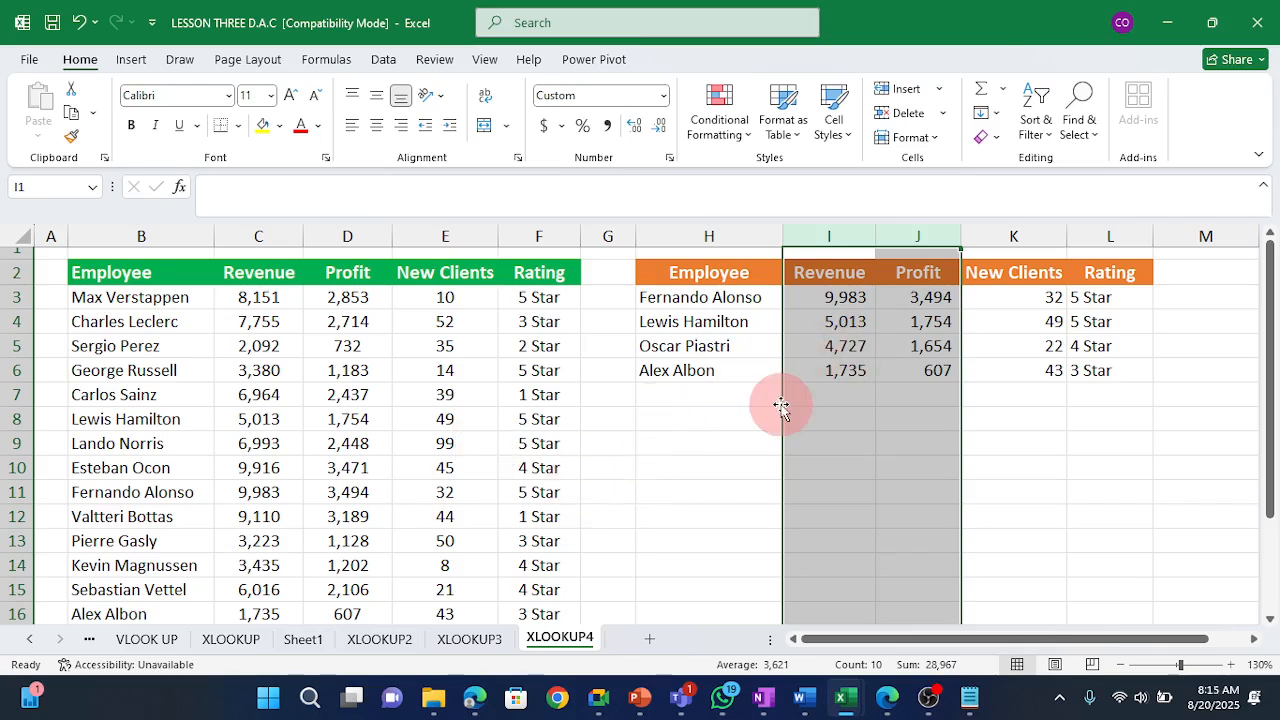
Close the LESSON THREE D.A.C workbook without saving and select F13 under Trim in the LESSON FOUR D.A.C workbook.
left_click(1257, 22)
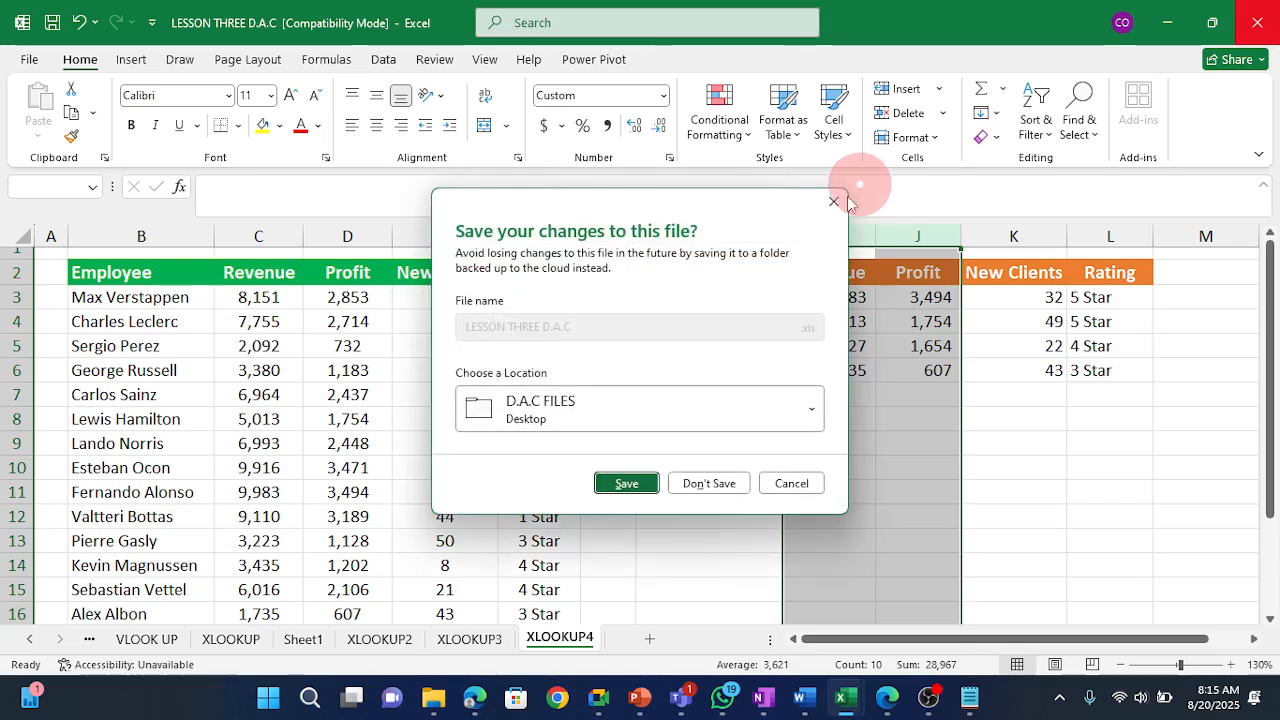
left_click(712, 488)
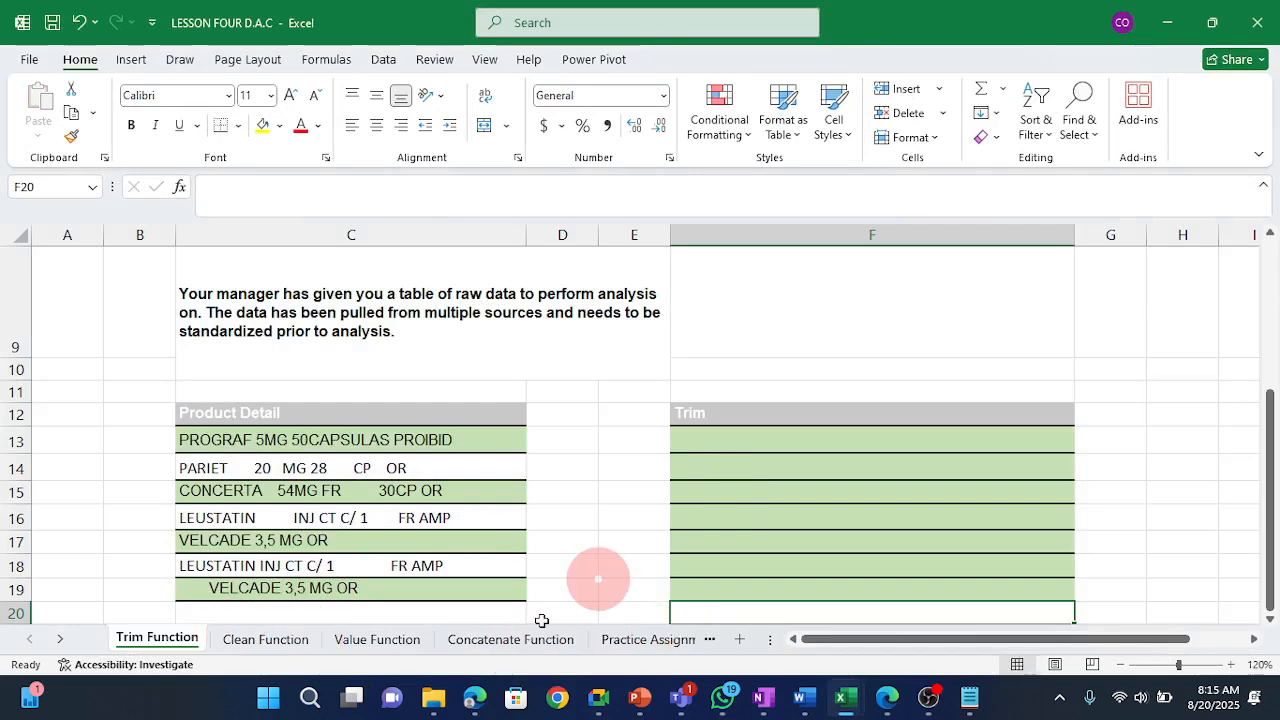
left_click(716, 445)
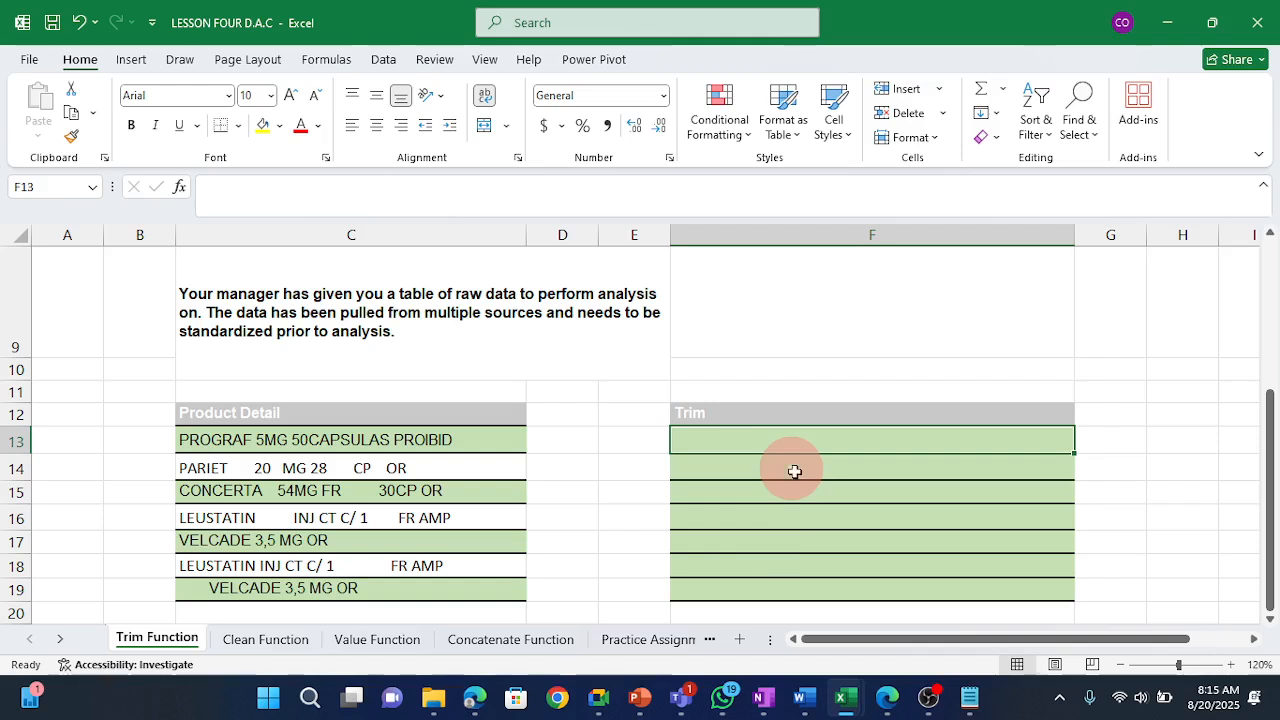